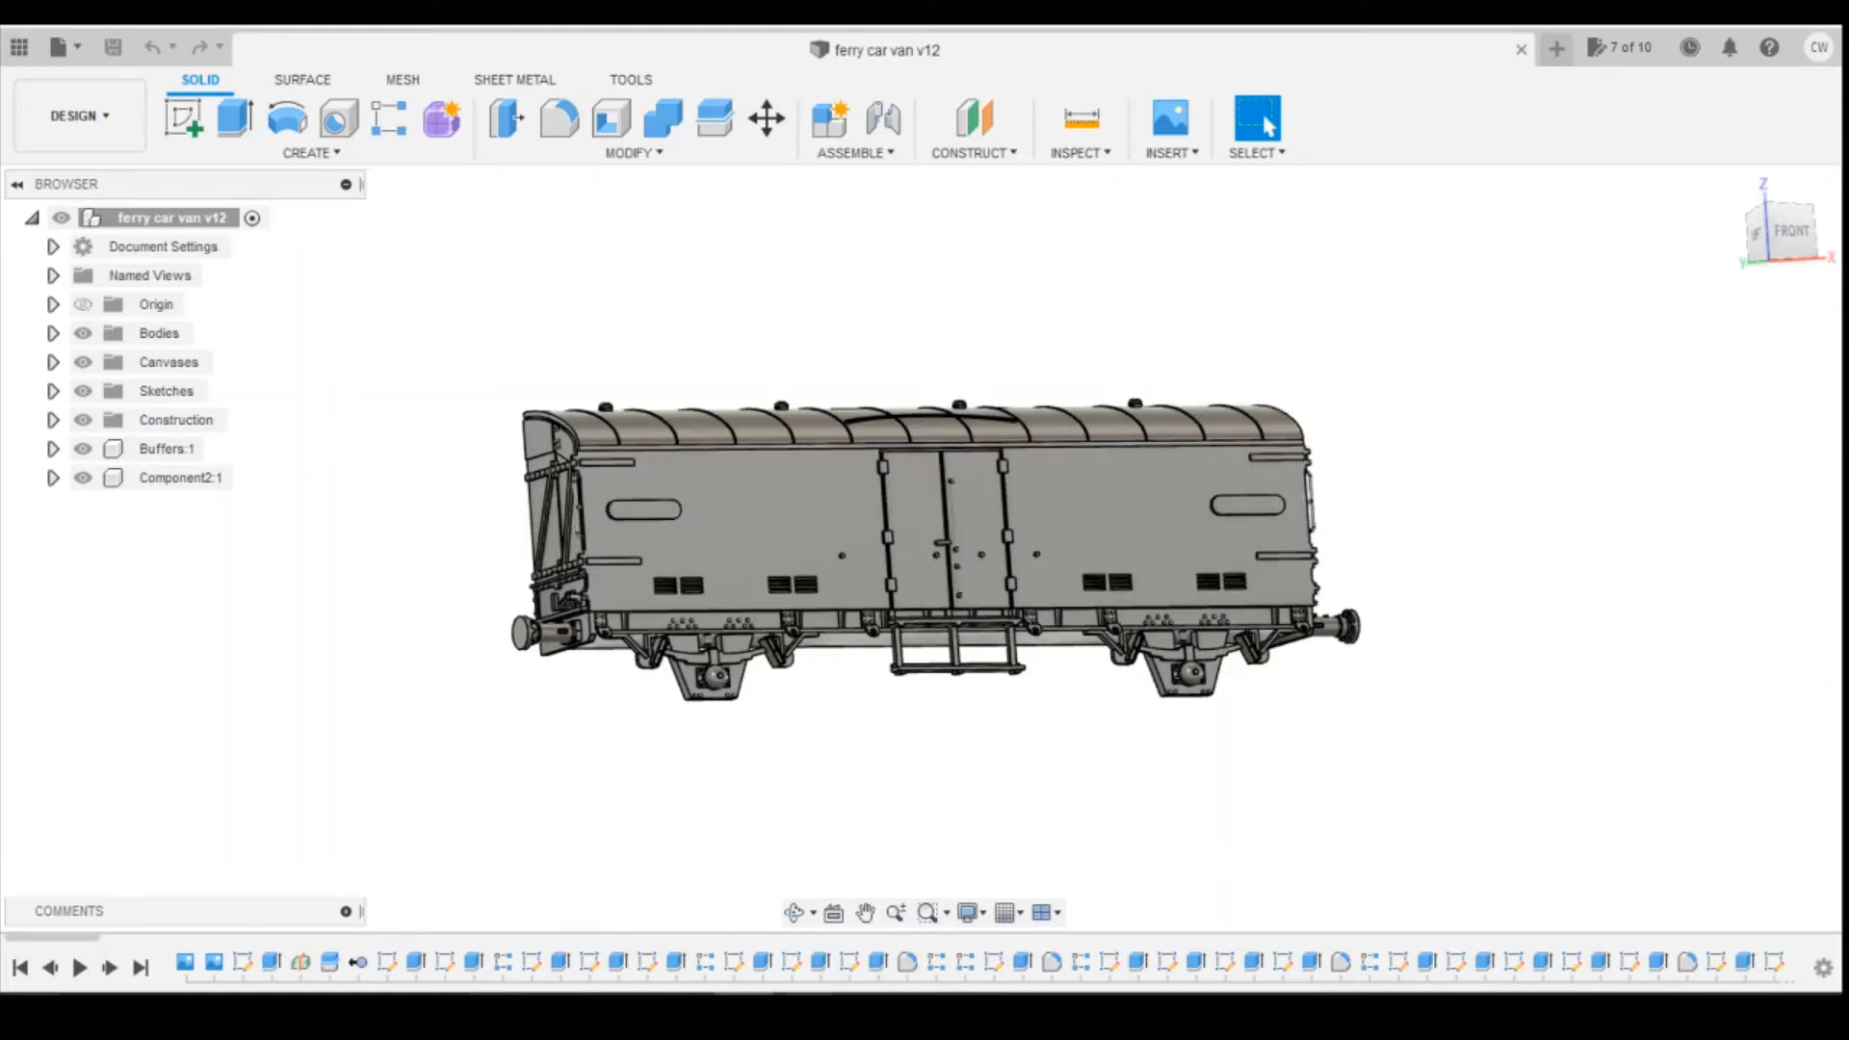
Switch to the reference photo of the real vans, examine the oval plate on the solebar, and return to the Fusion 360 model.
click(933, 943)
click(980, 944)
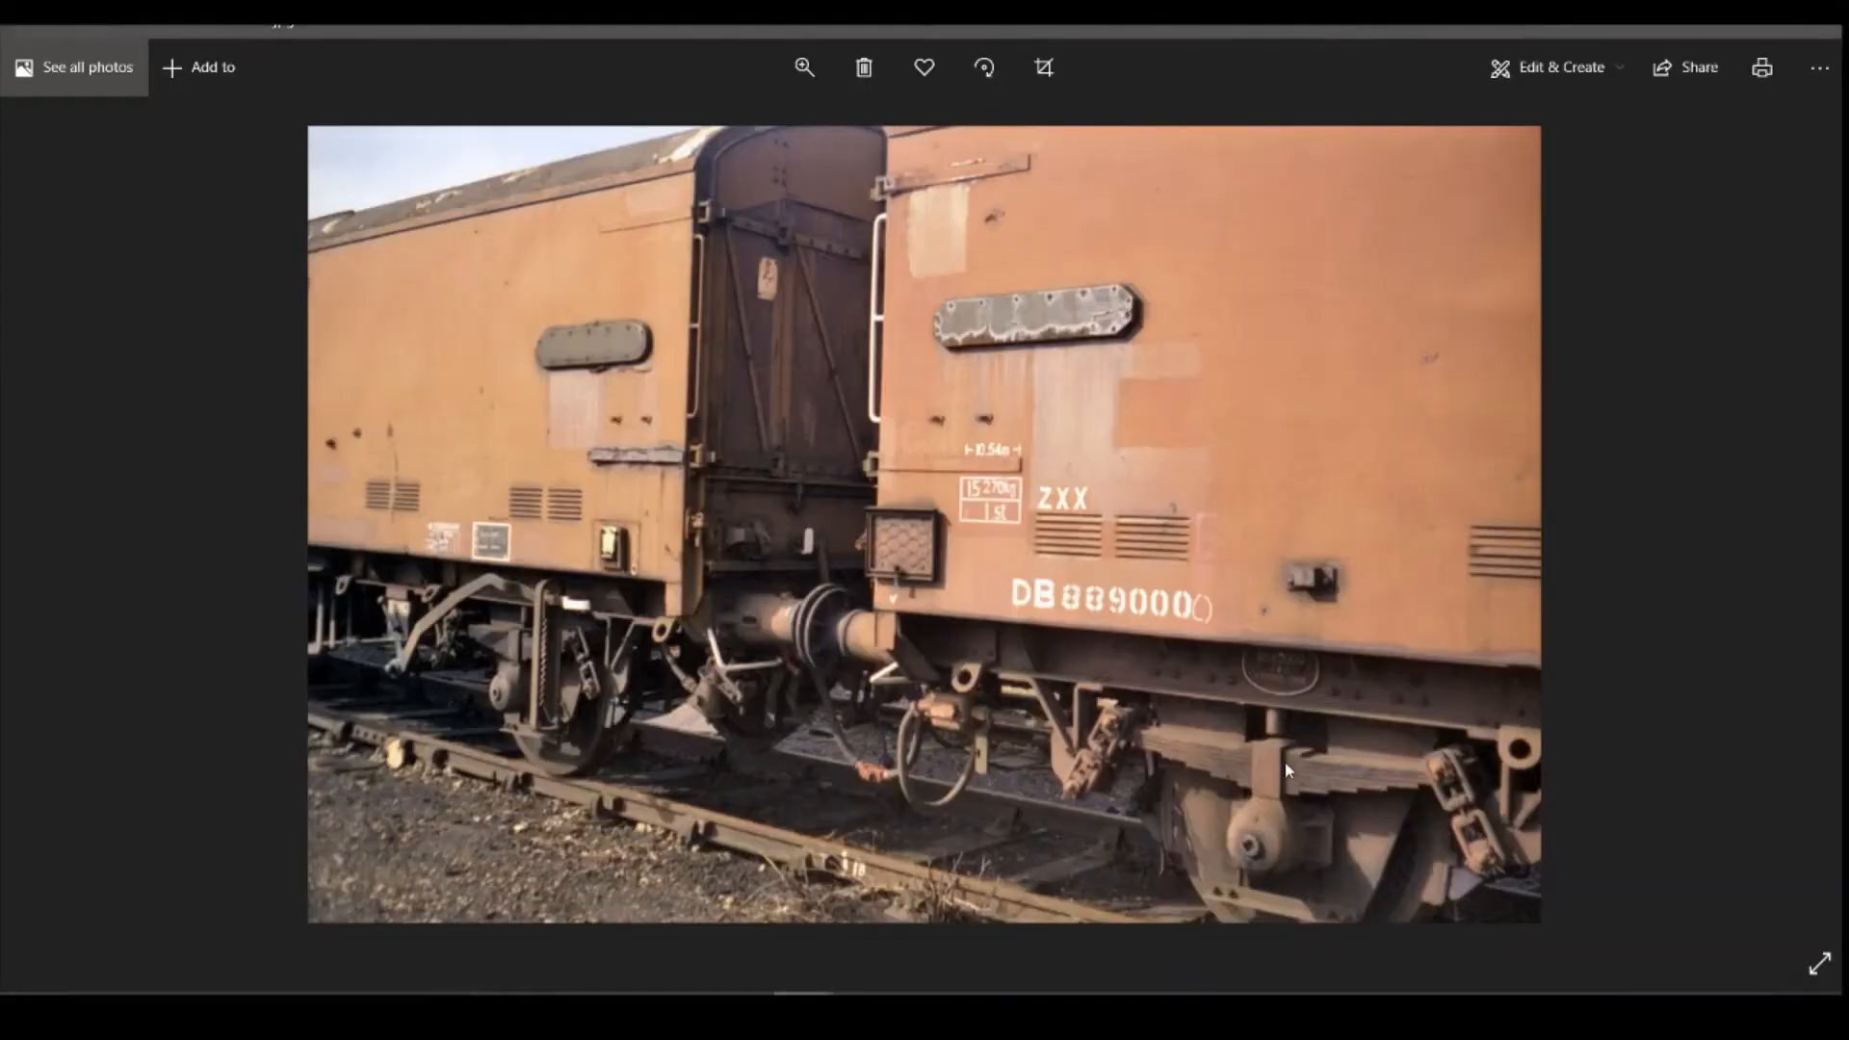
click(748, 1002)
Start a sketch on the solebar face above the axlebox and project the axlebox's small centre circle into it.
scroll(718, 621, up, 6)
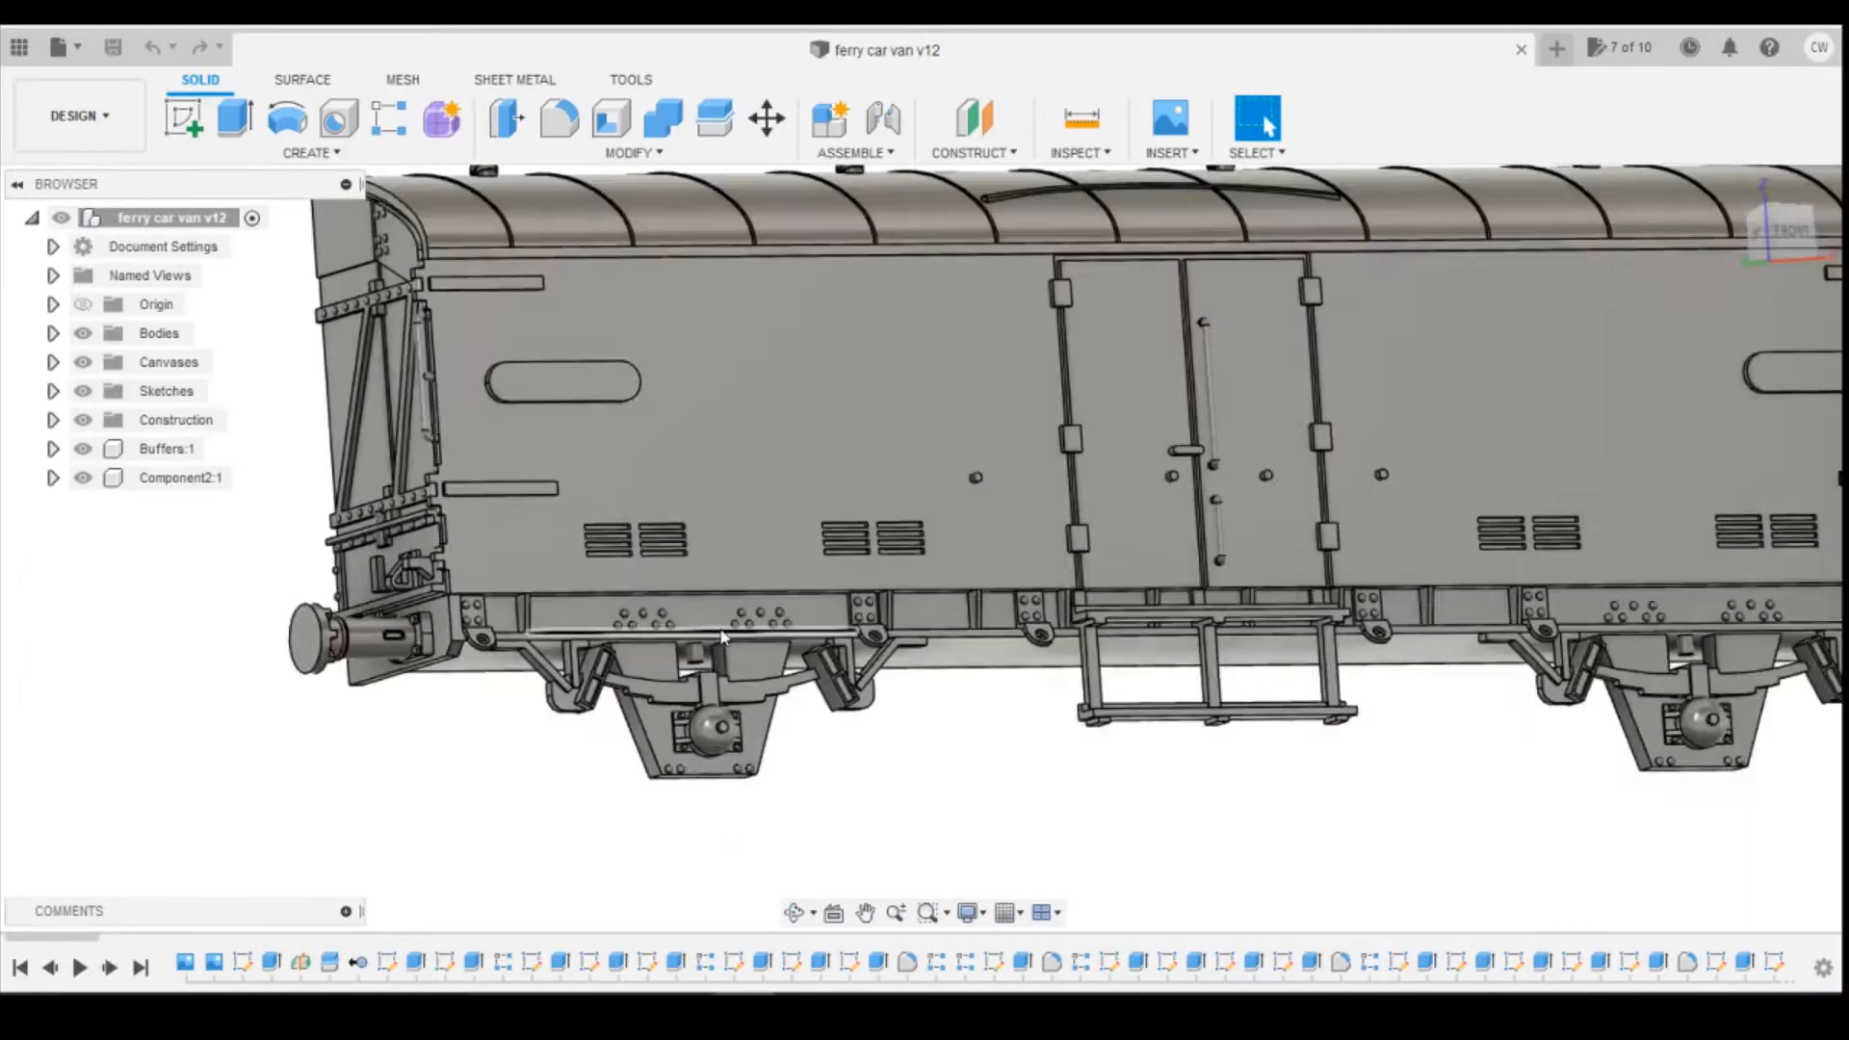
click(185, 118)
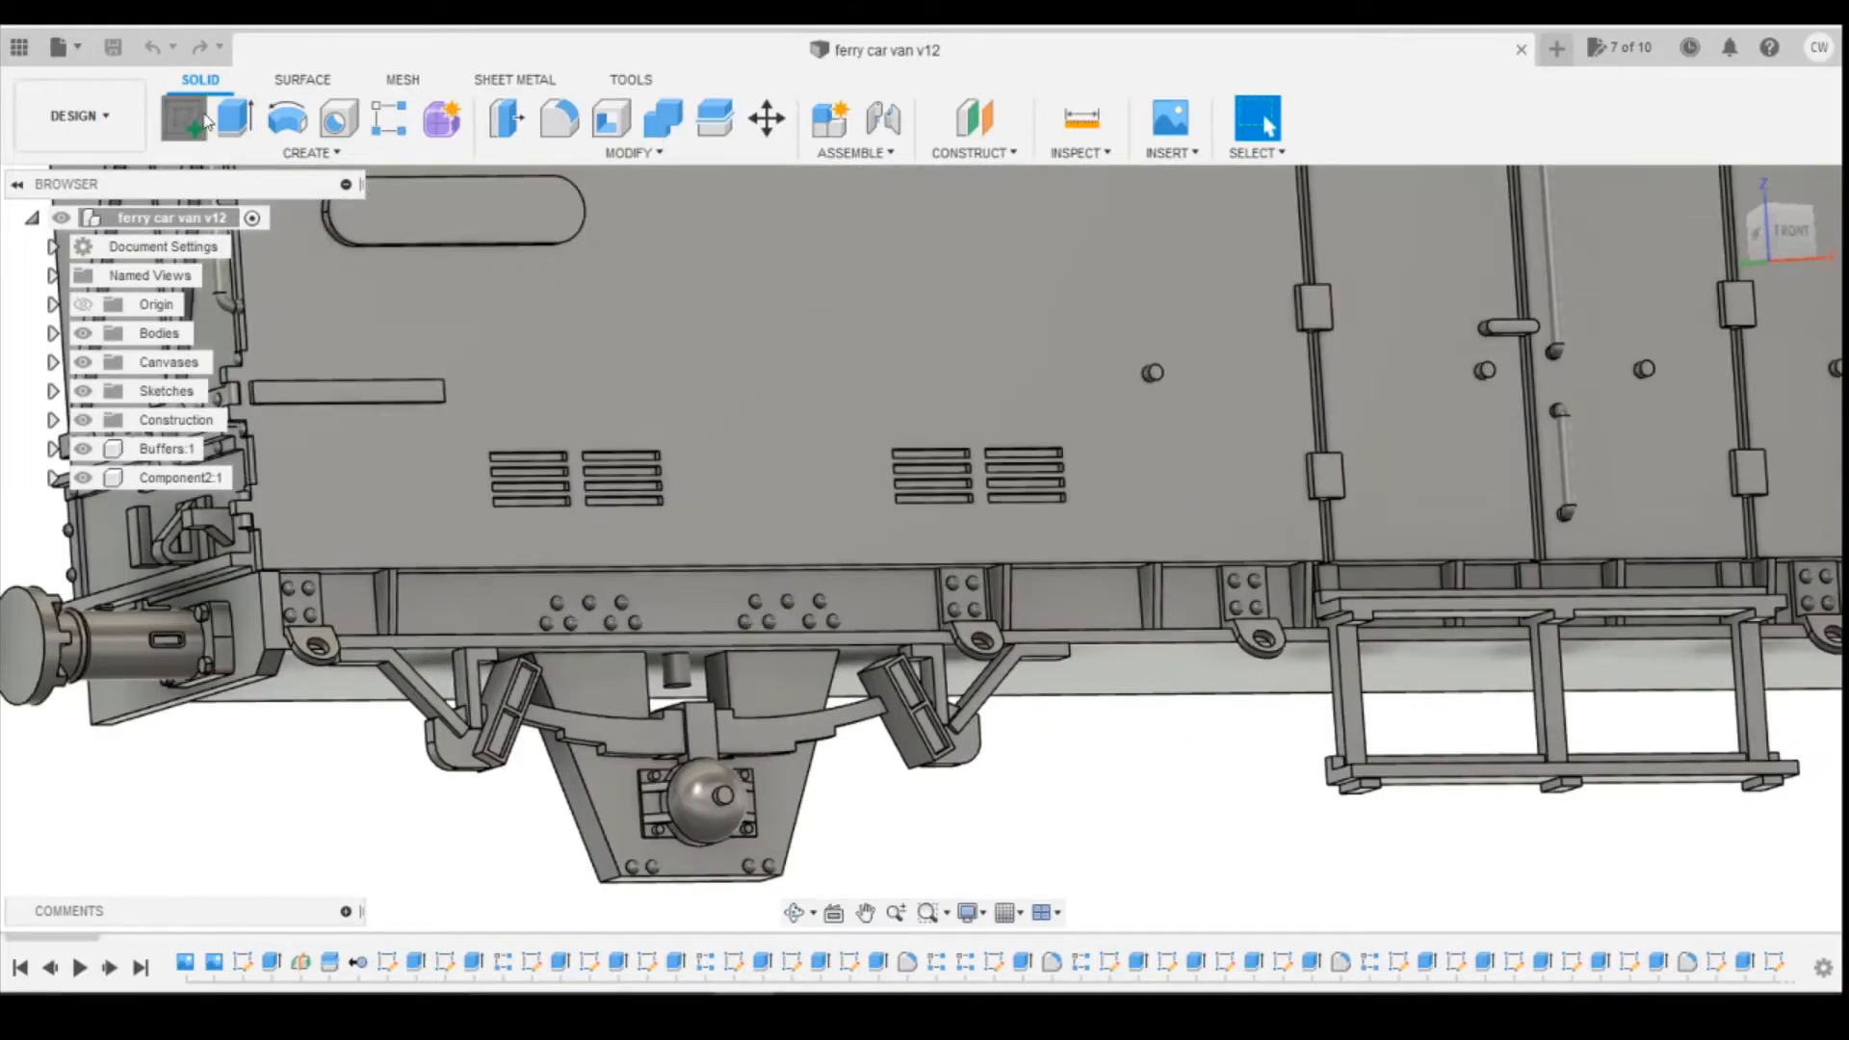
click(697, 603)
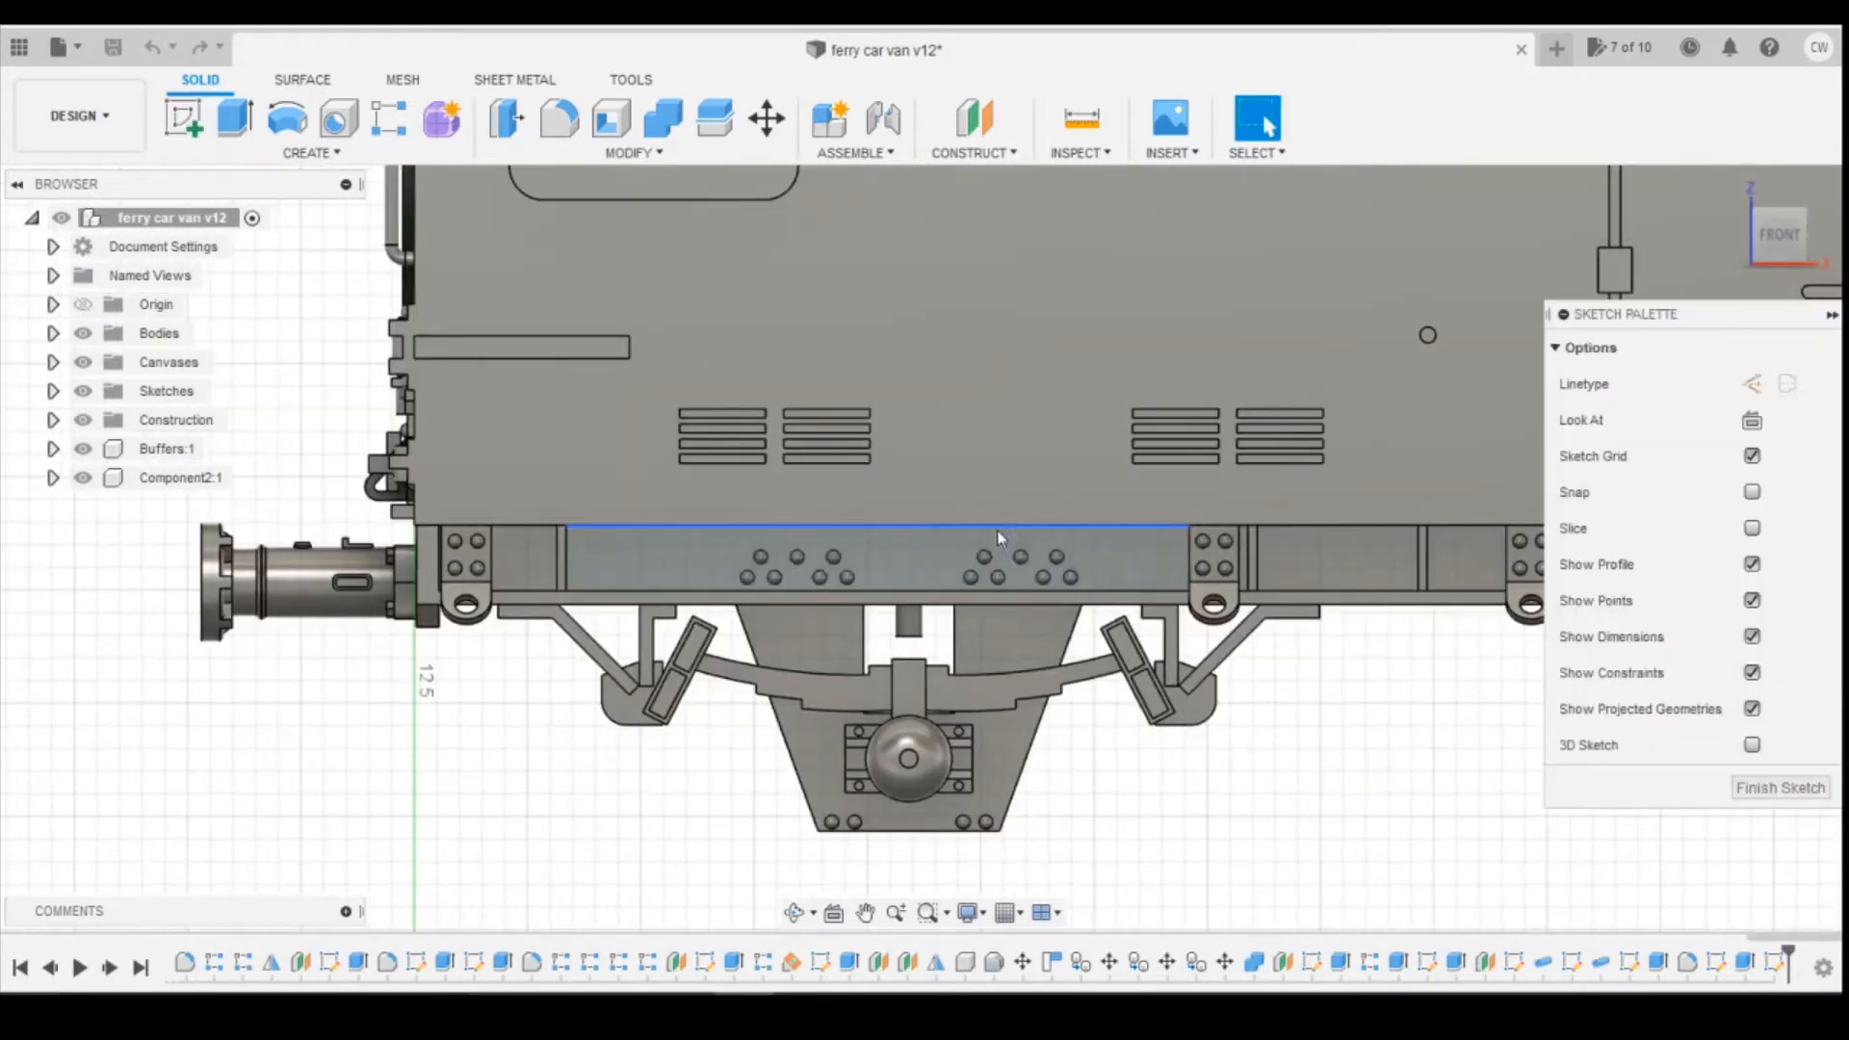
click(312, 154)
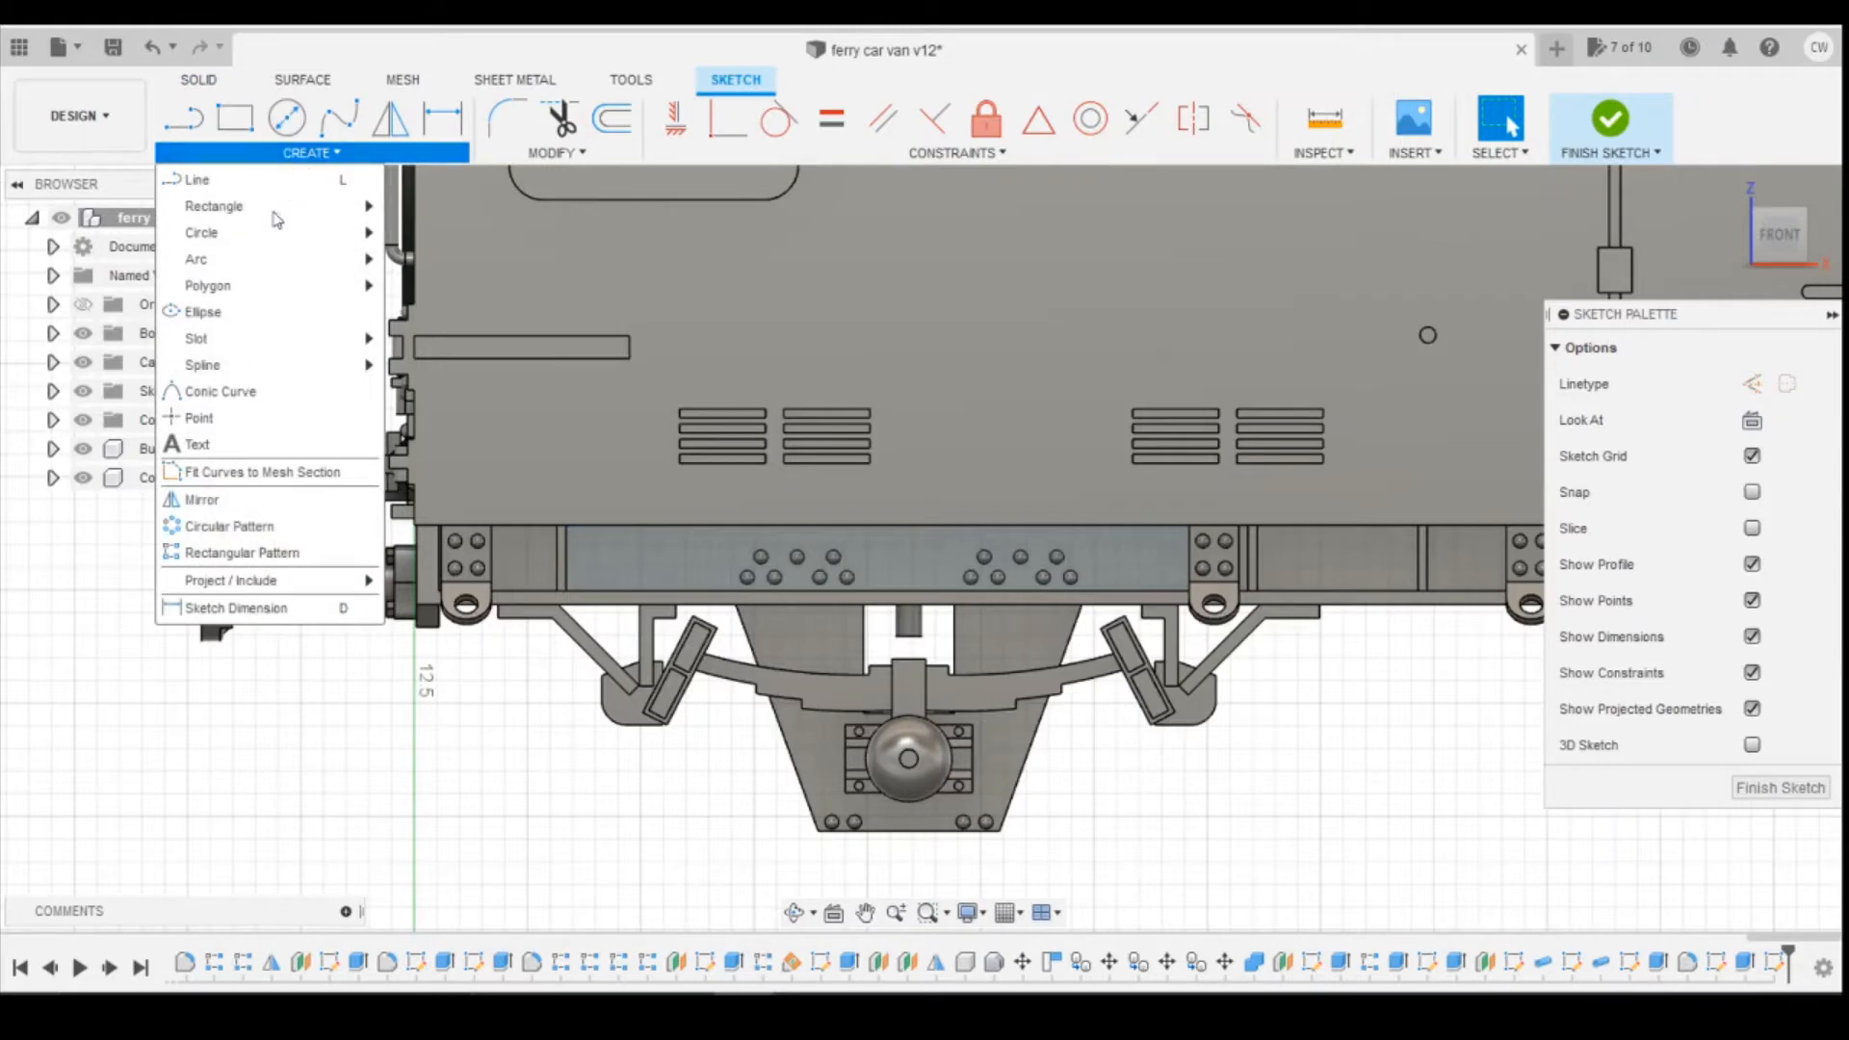
click(204, 312)
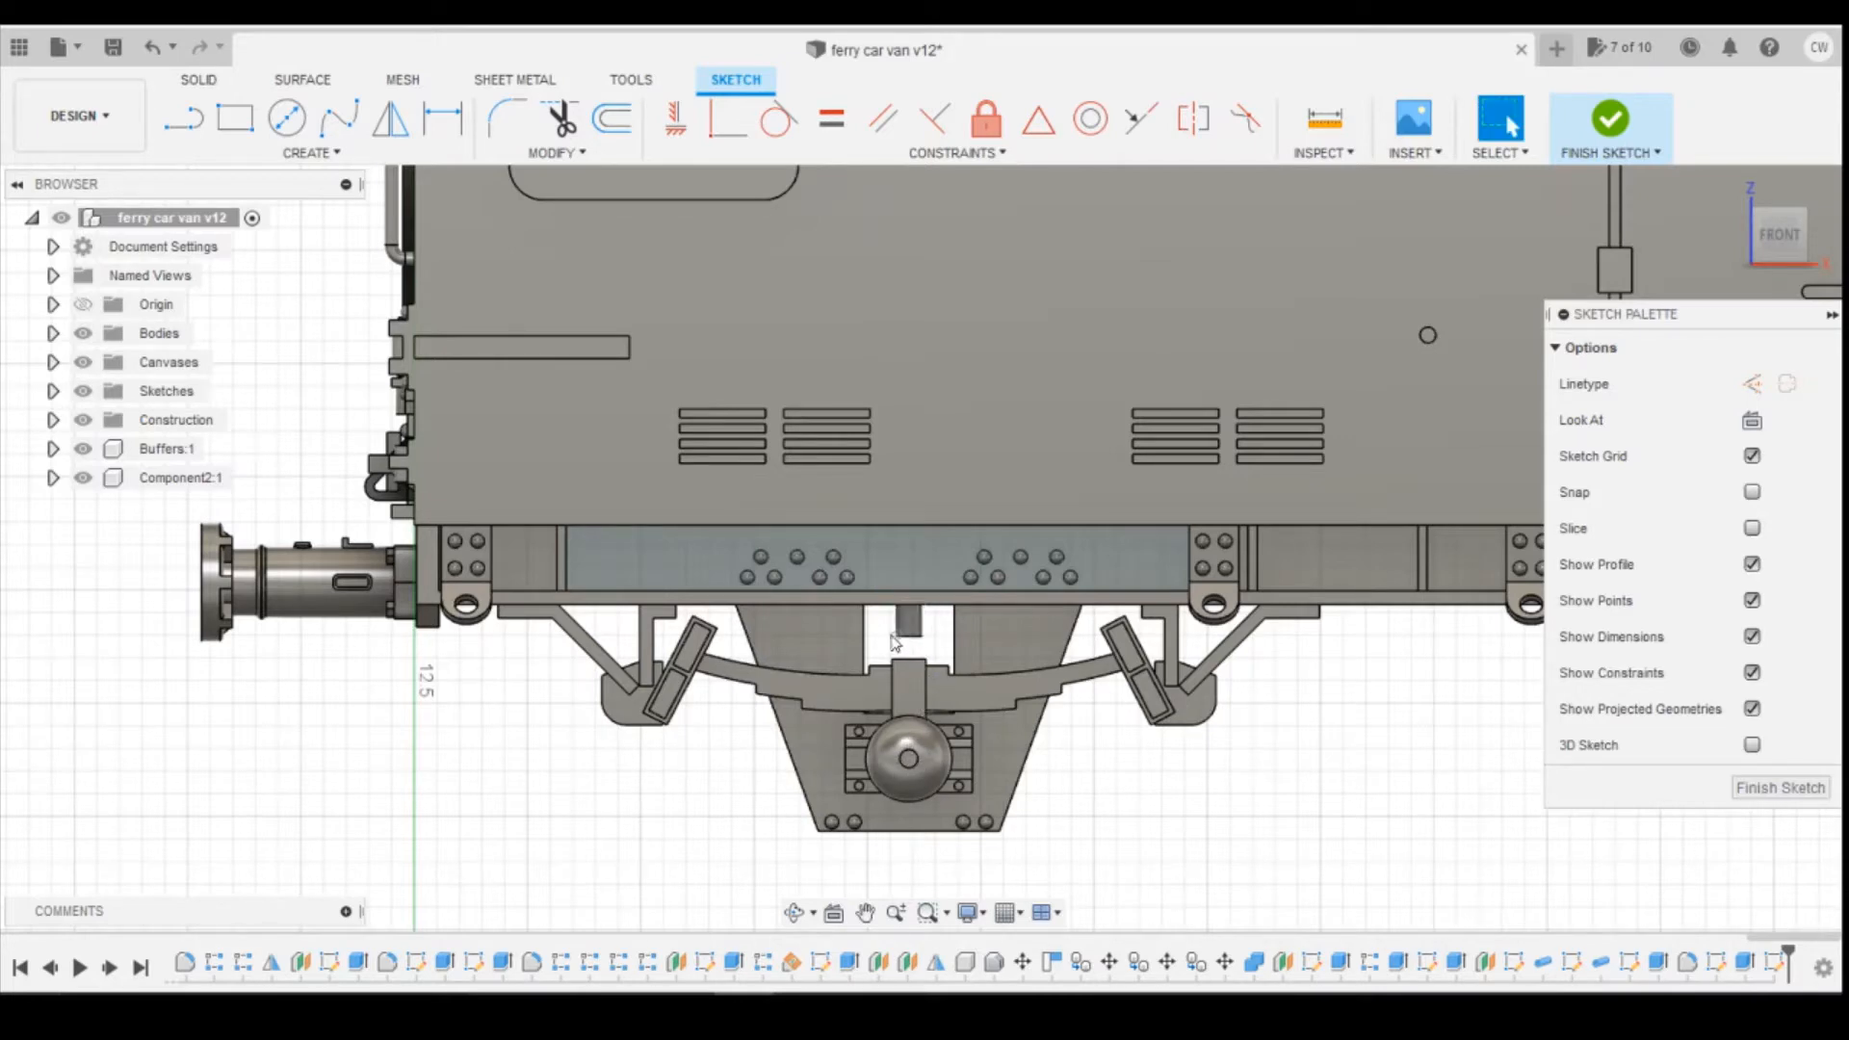
key(p)
click(910, 760)
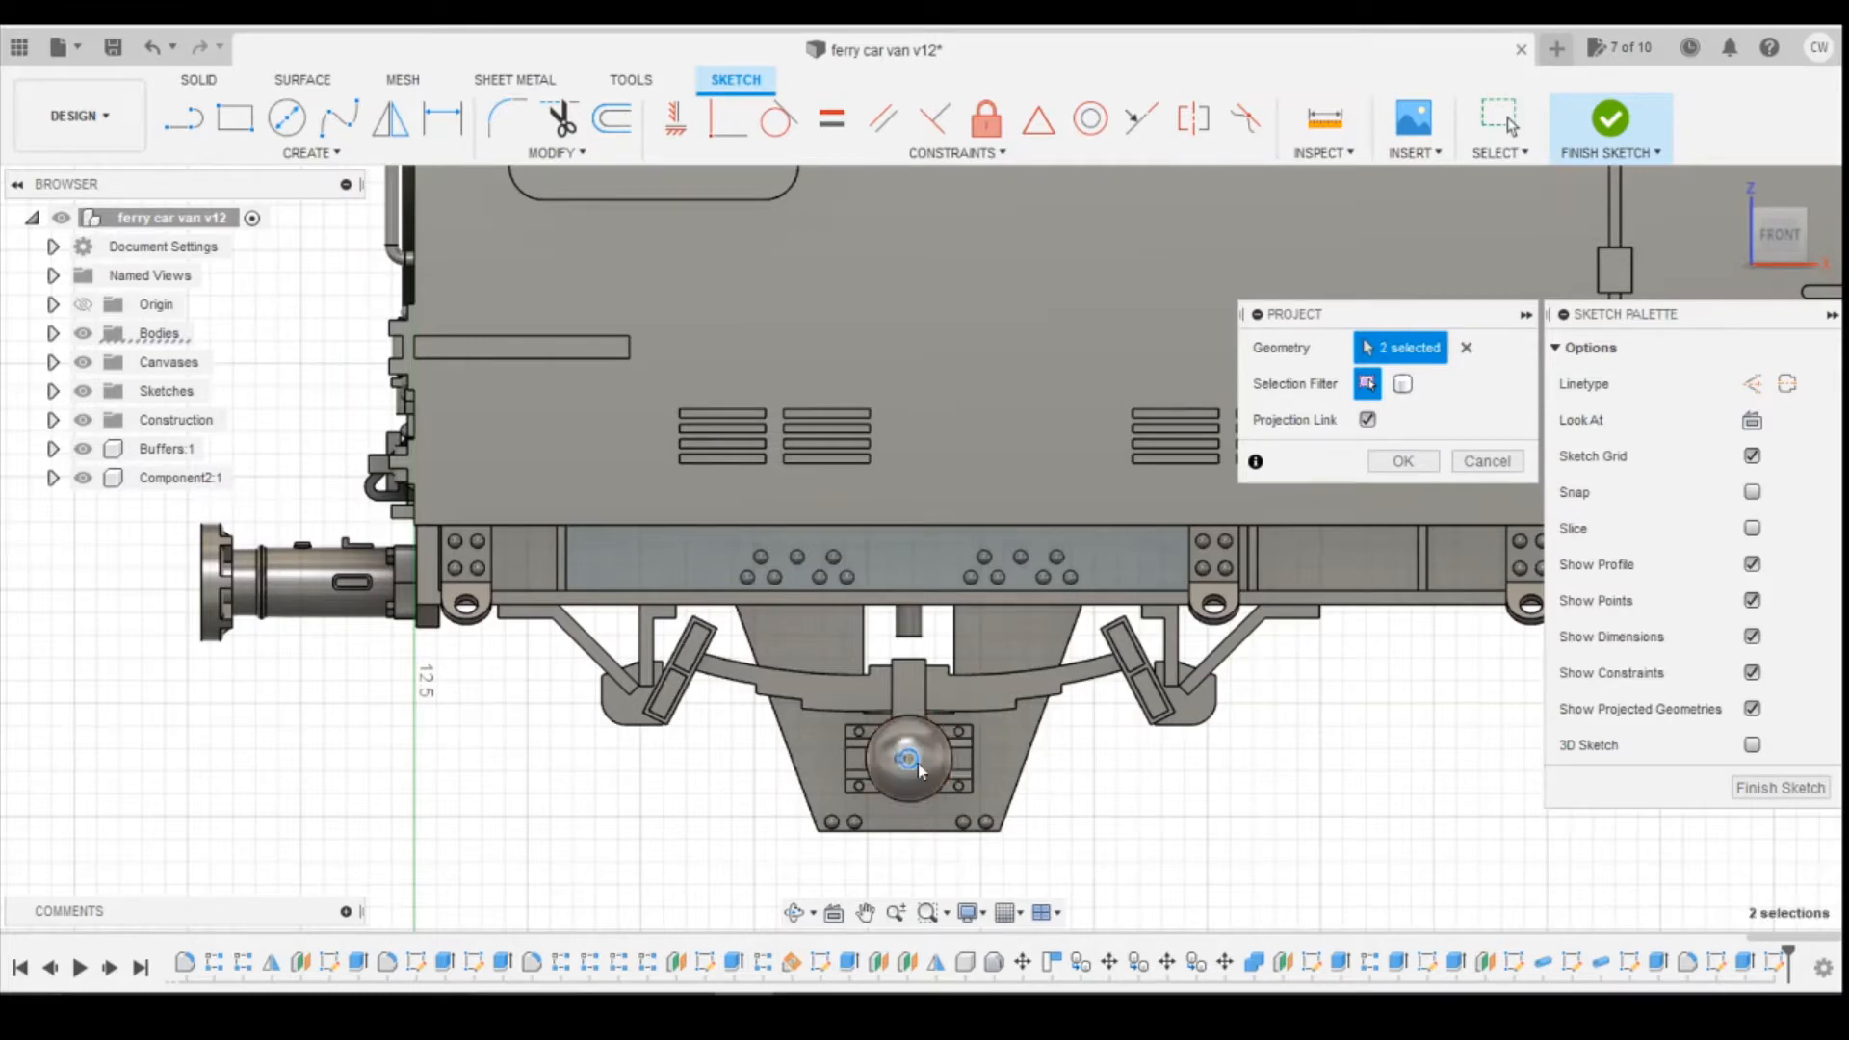
click(1402, 461)
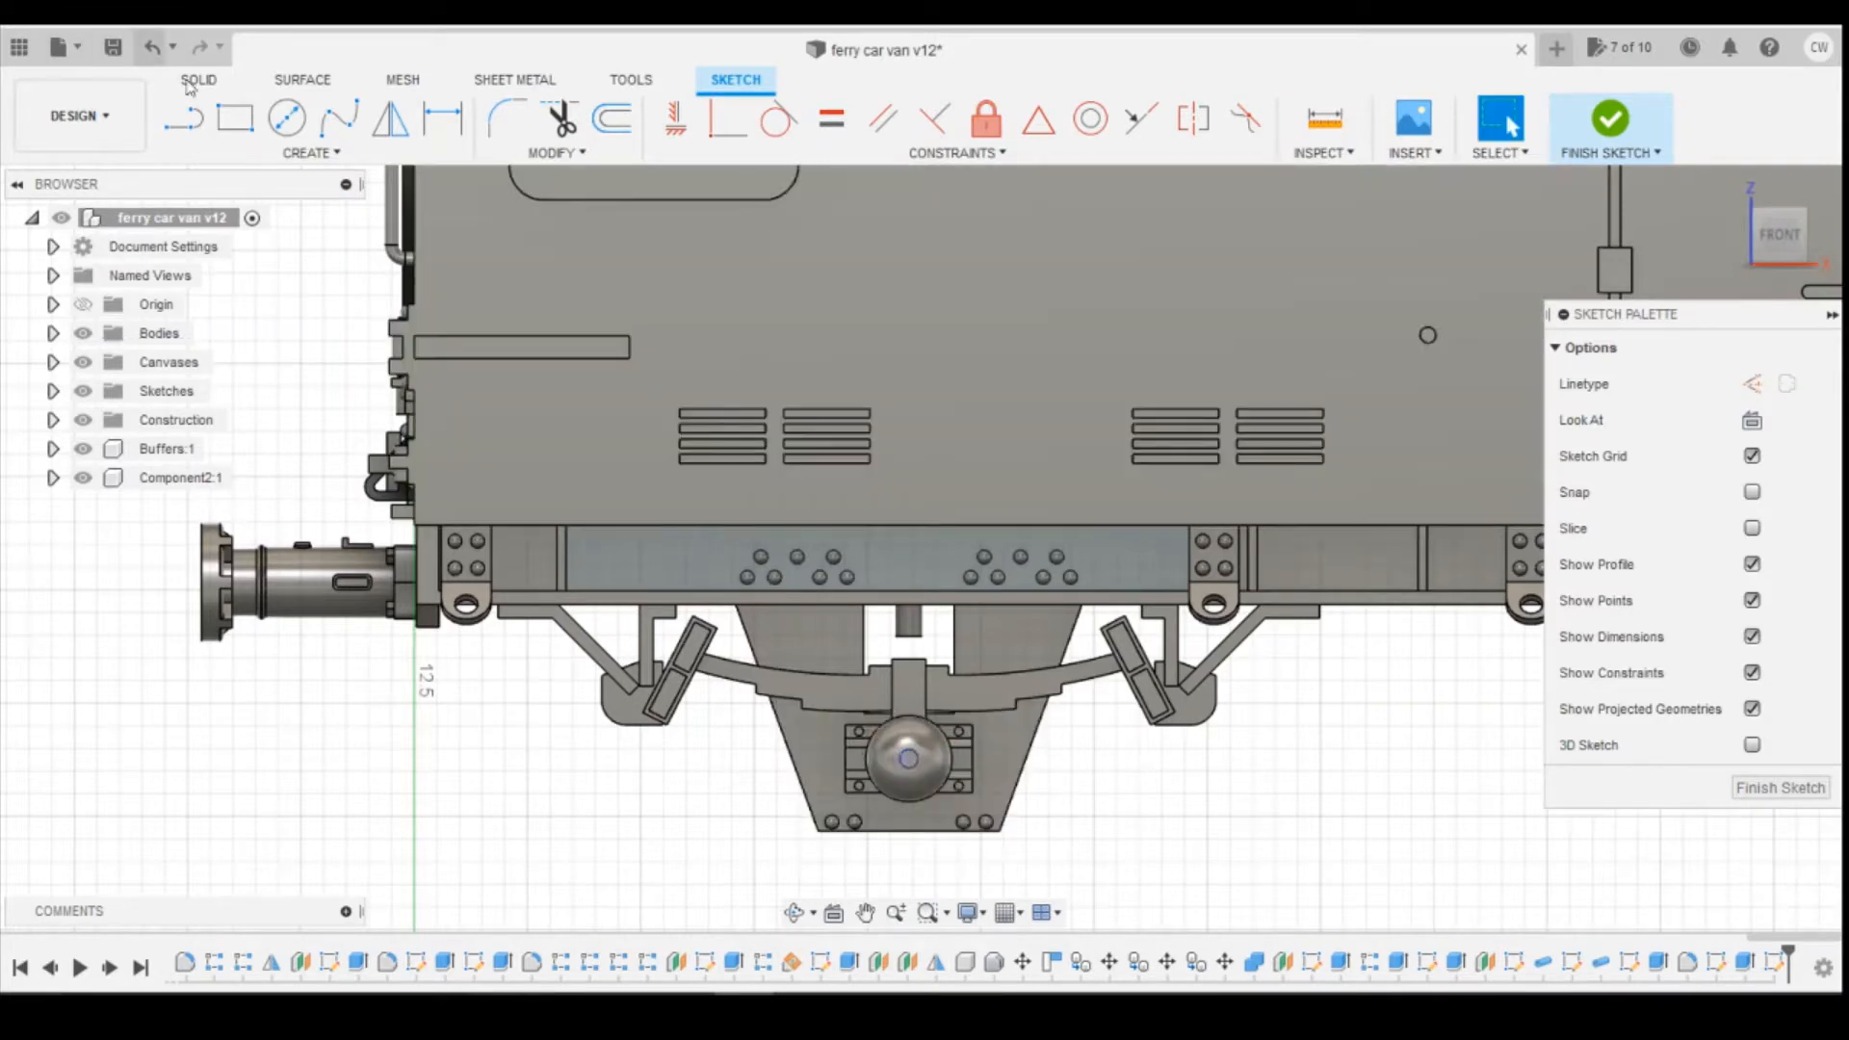
Draw a 2 mm wide by 1.2 mm high ellipse on the solebar, centred above the axlebox between the two rivet groups.
click(288, 152)
click(297, 314)
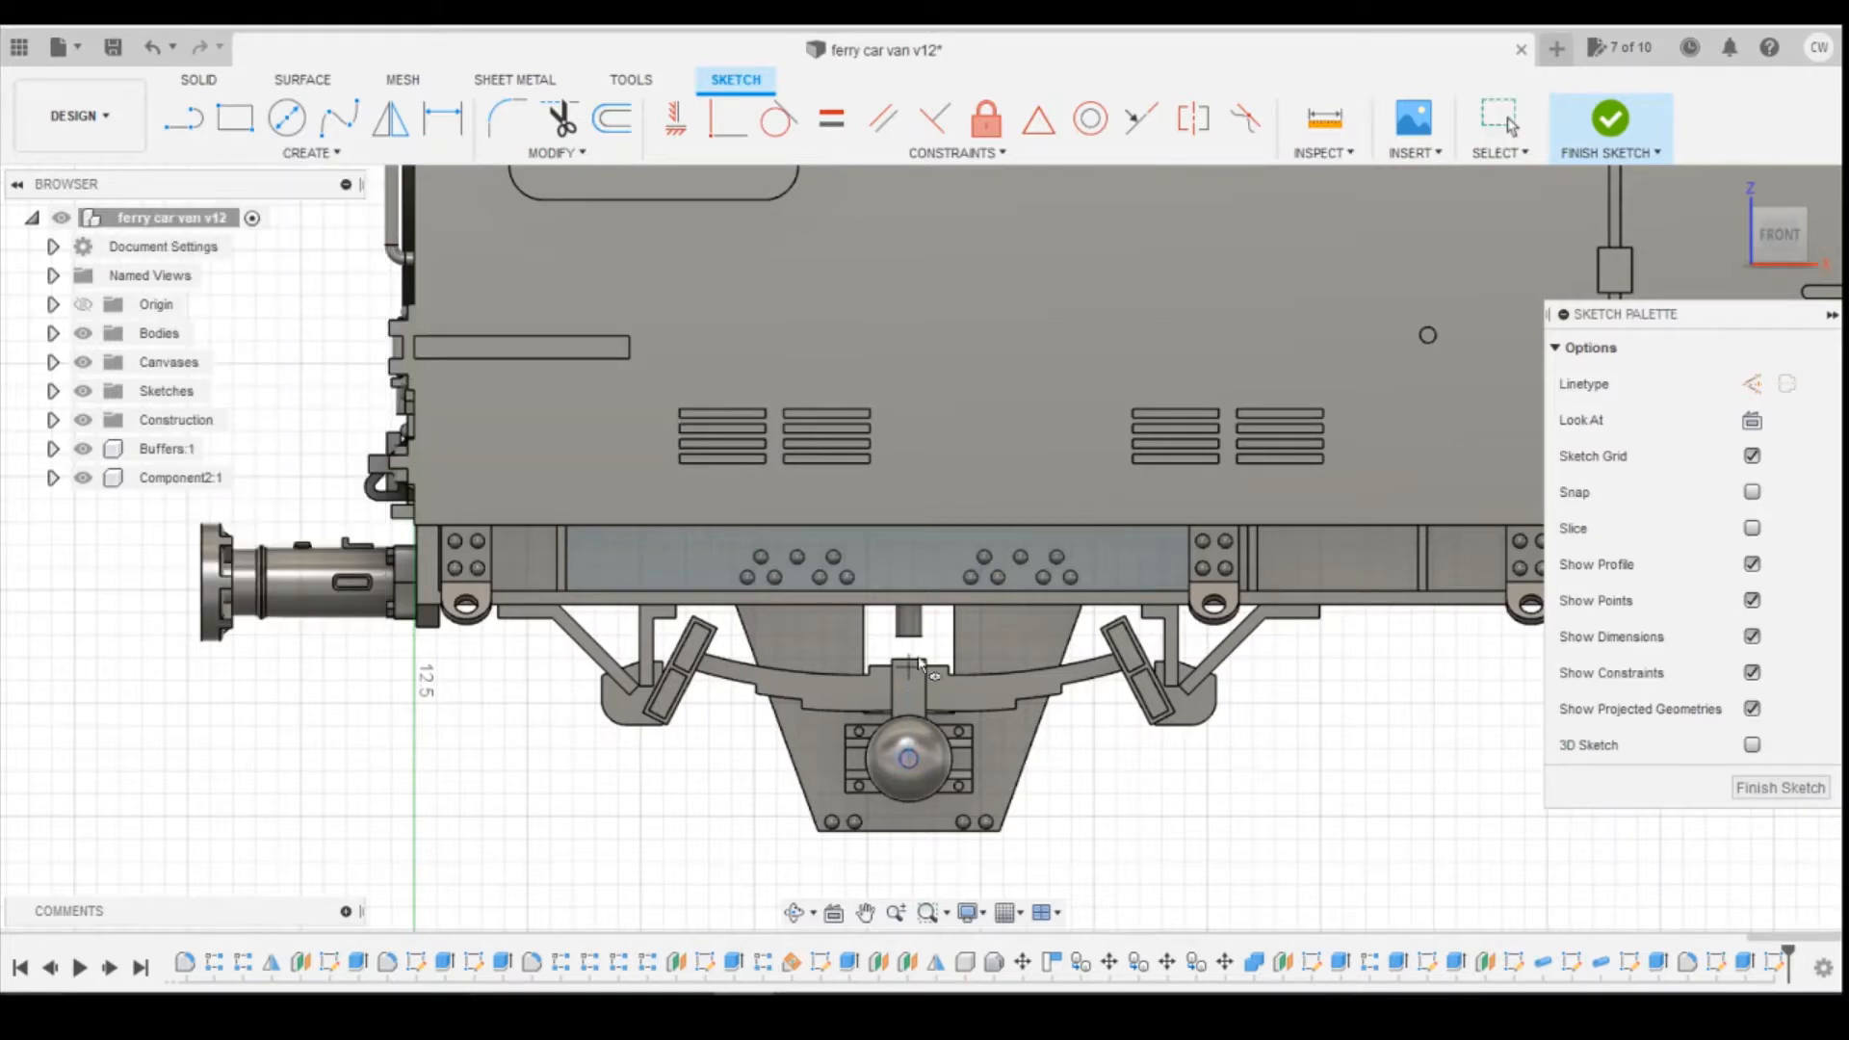
click(909, 560)
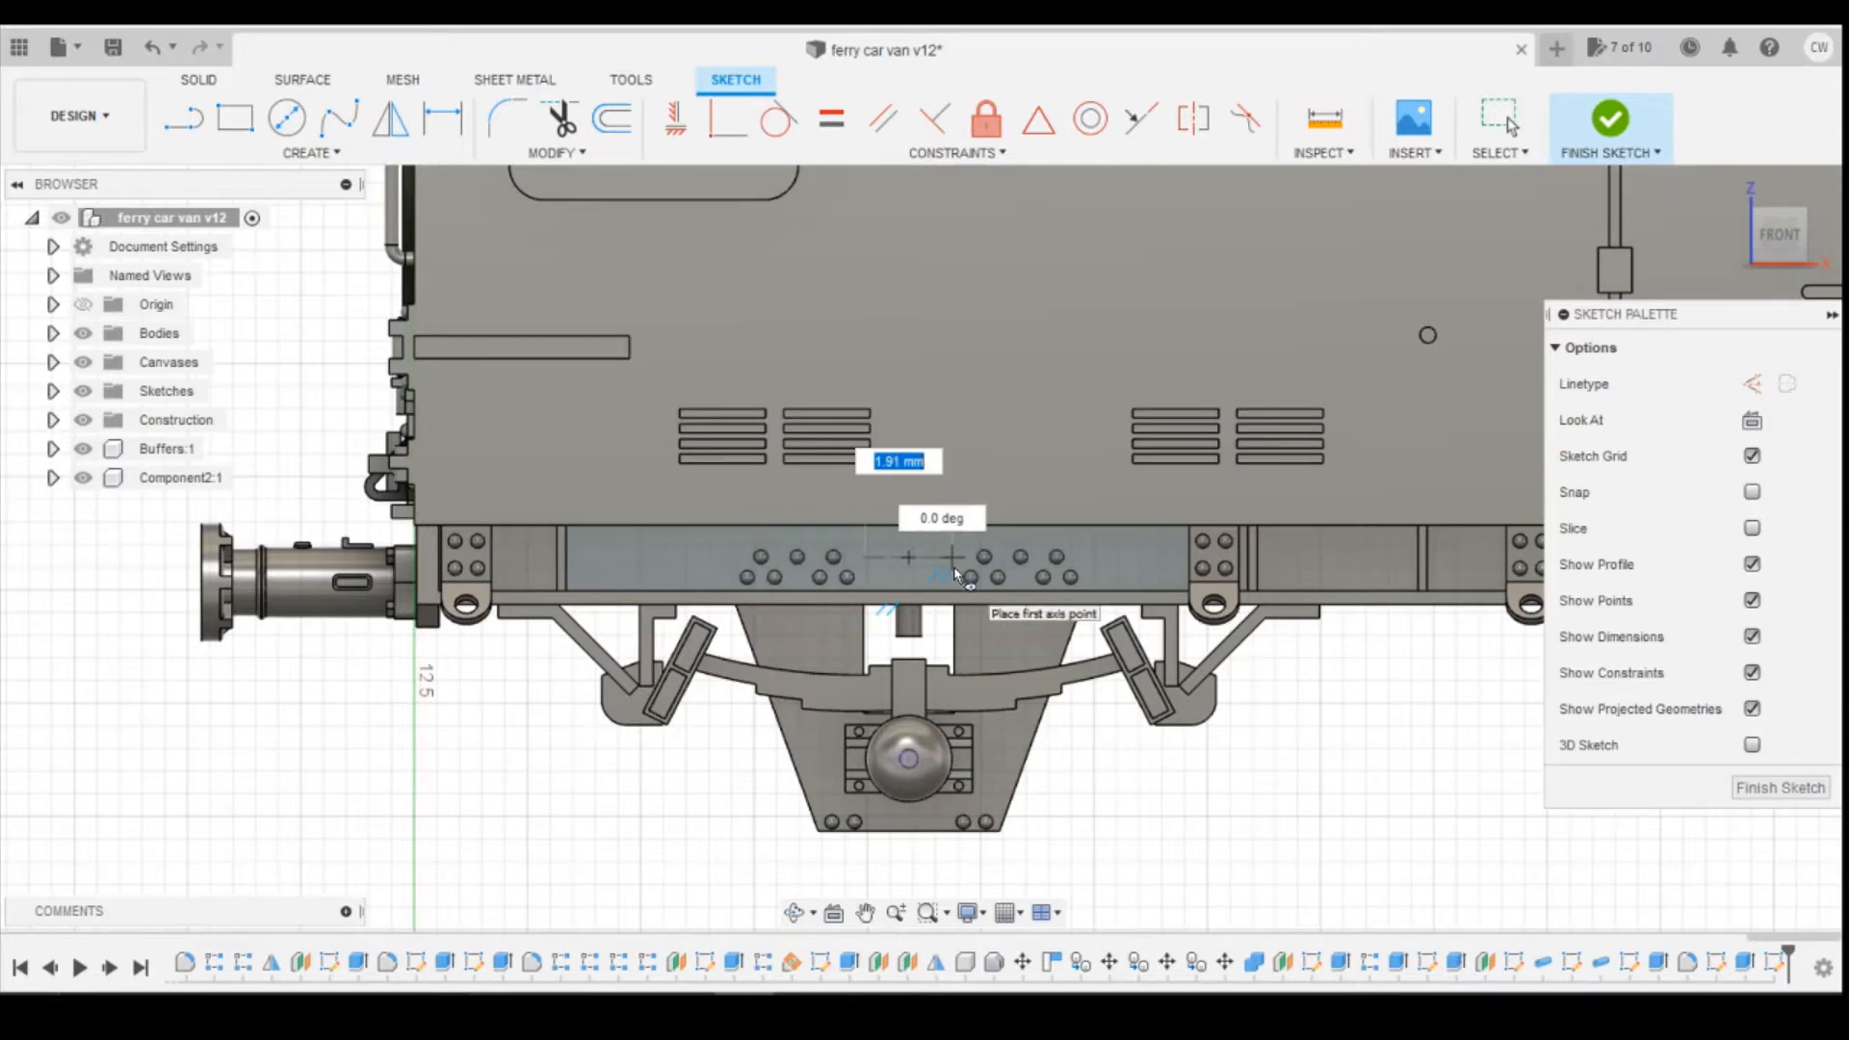
text(2)
key(Tab)
click(951, 561)
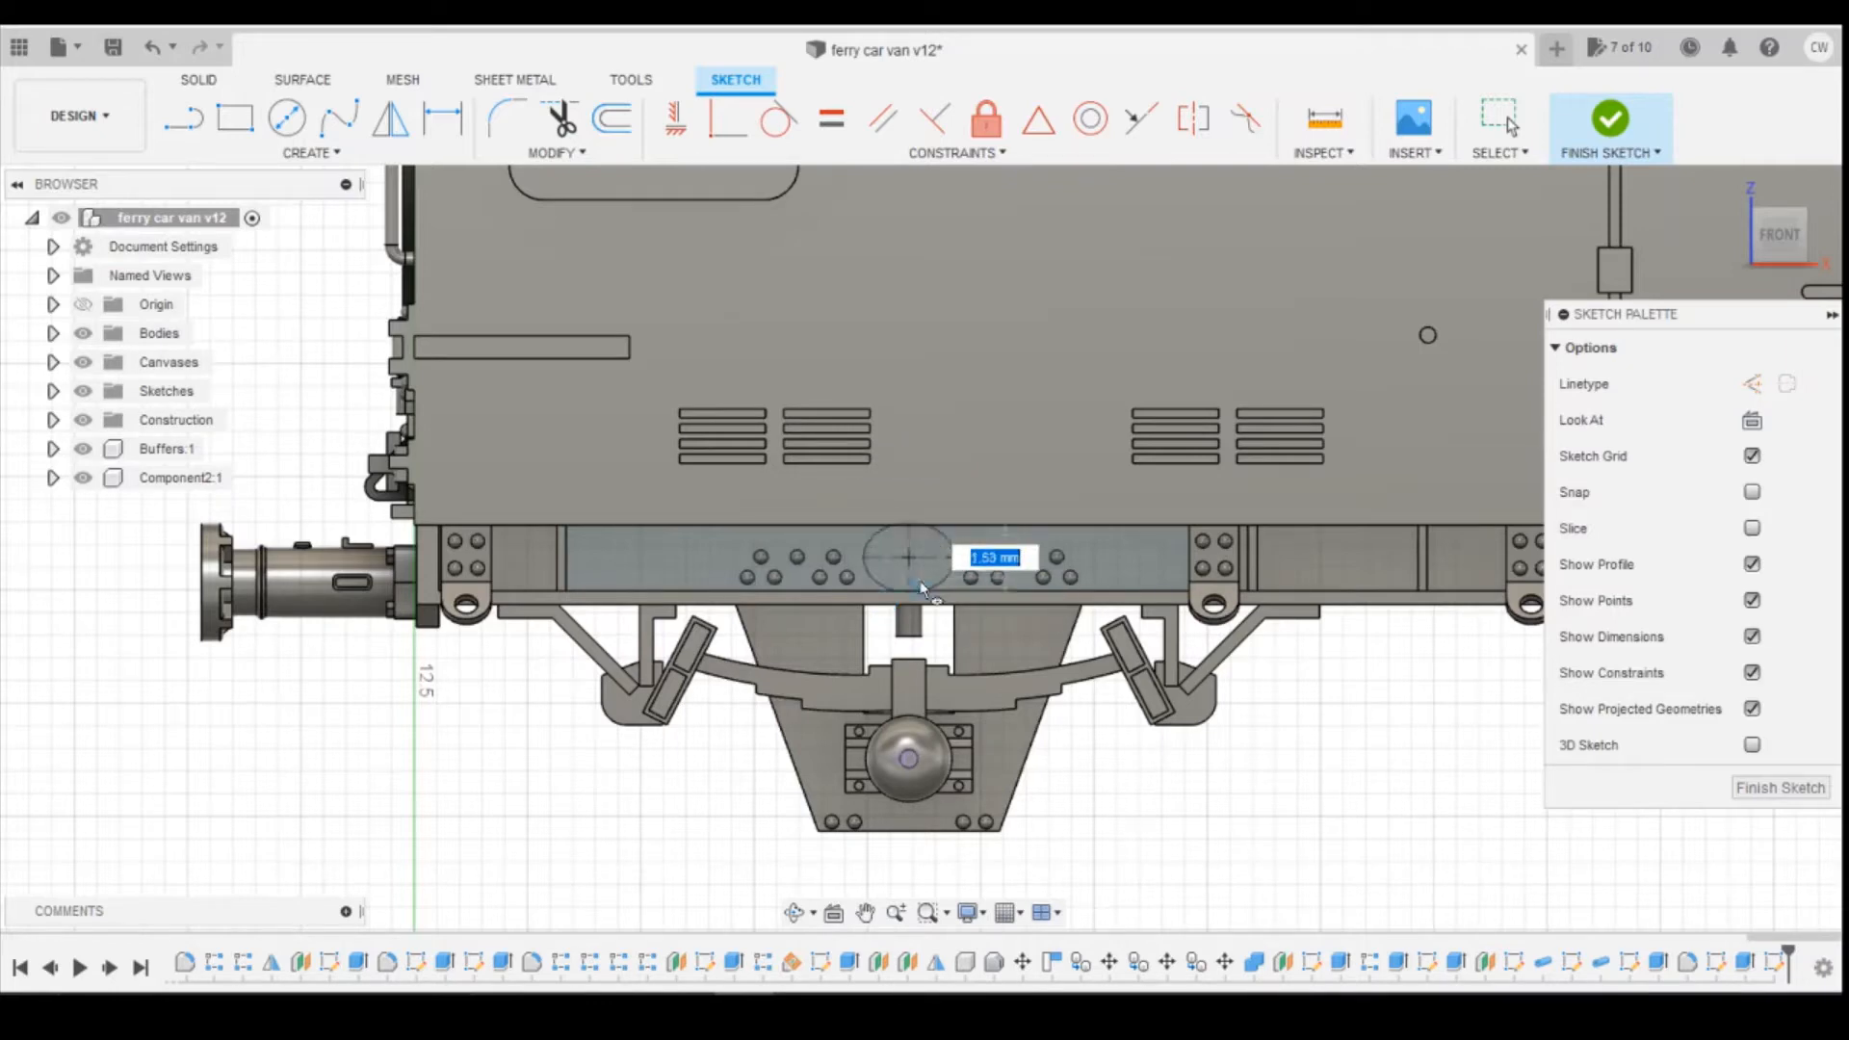
scroll(923, 573, up, 3)
scroll(920, 583, up, 2)
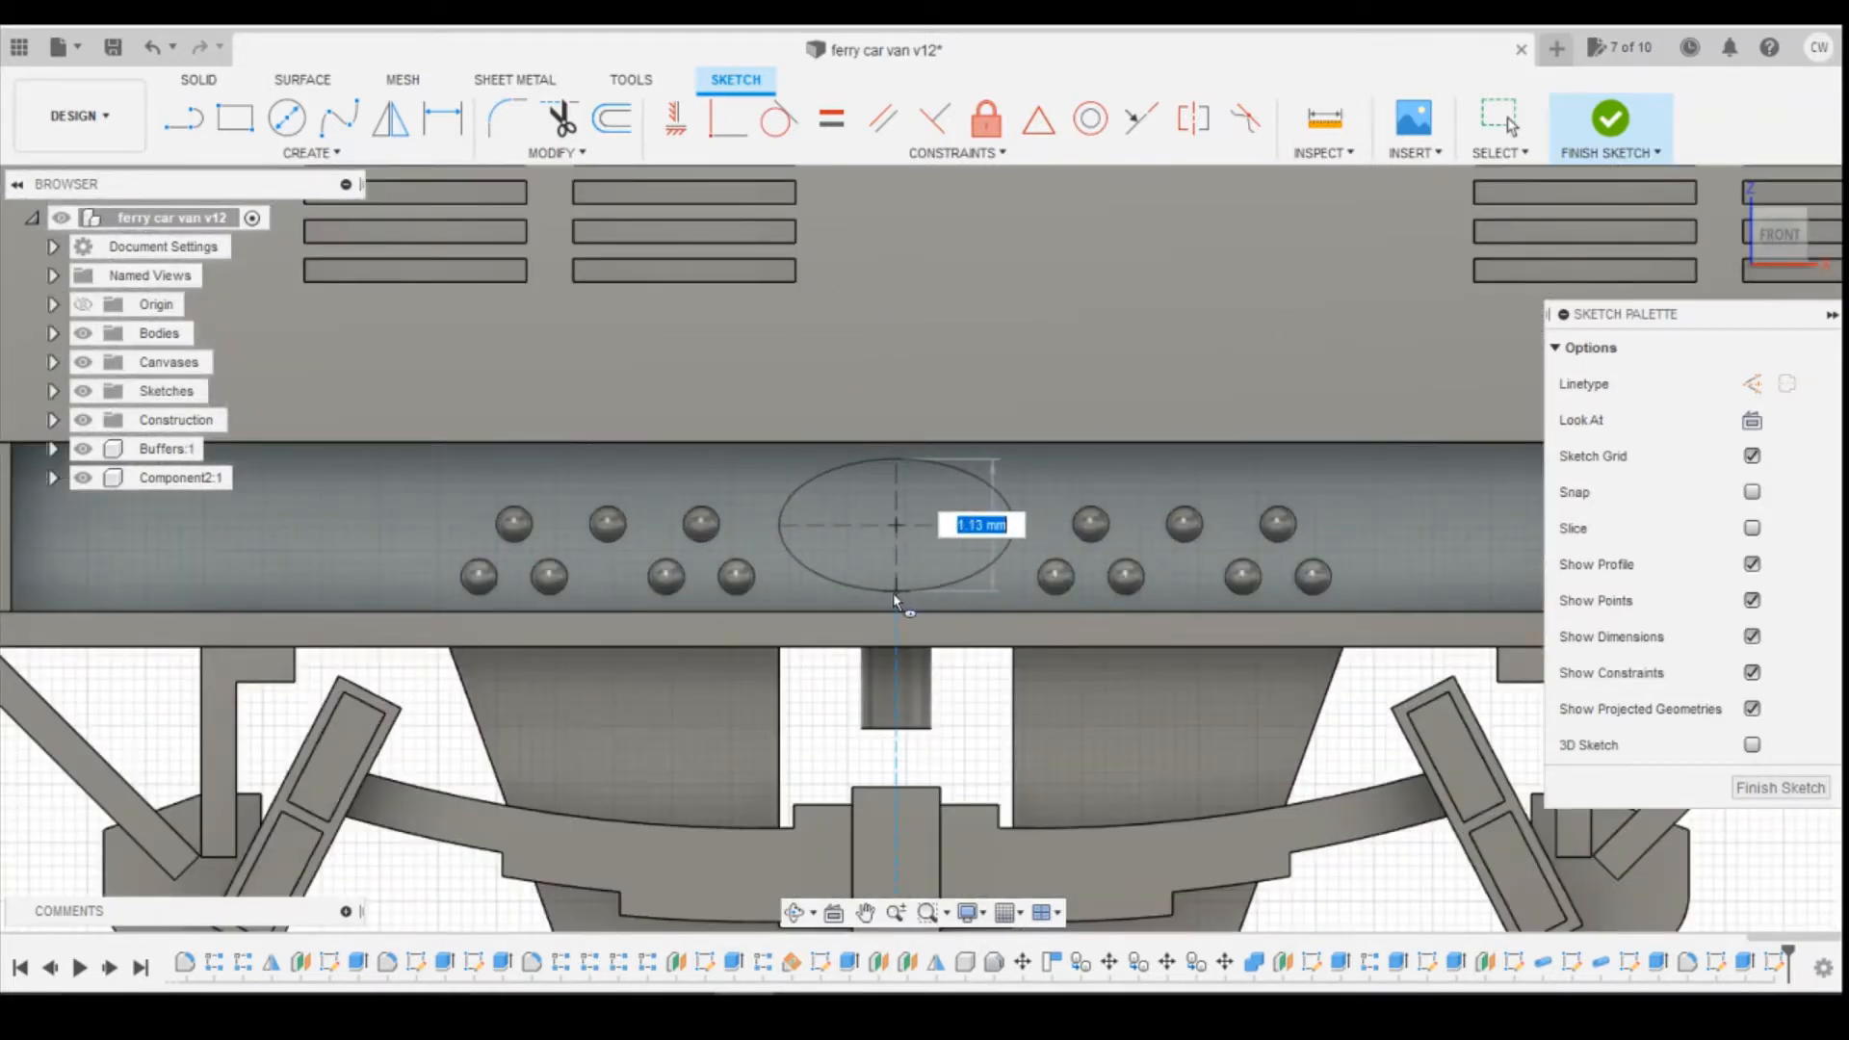
text(1.2)
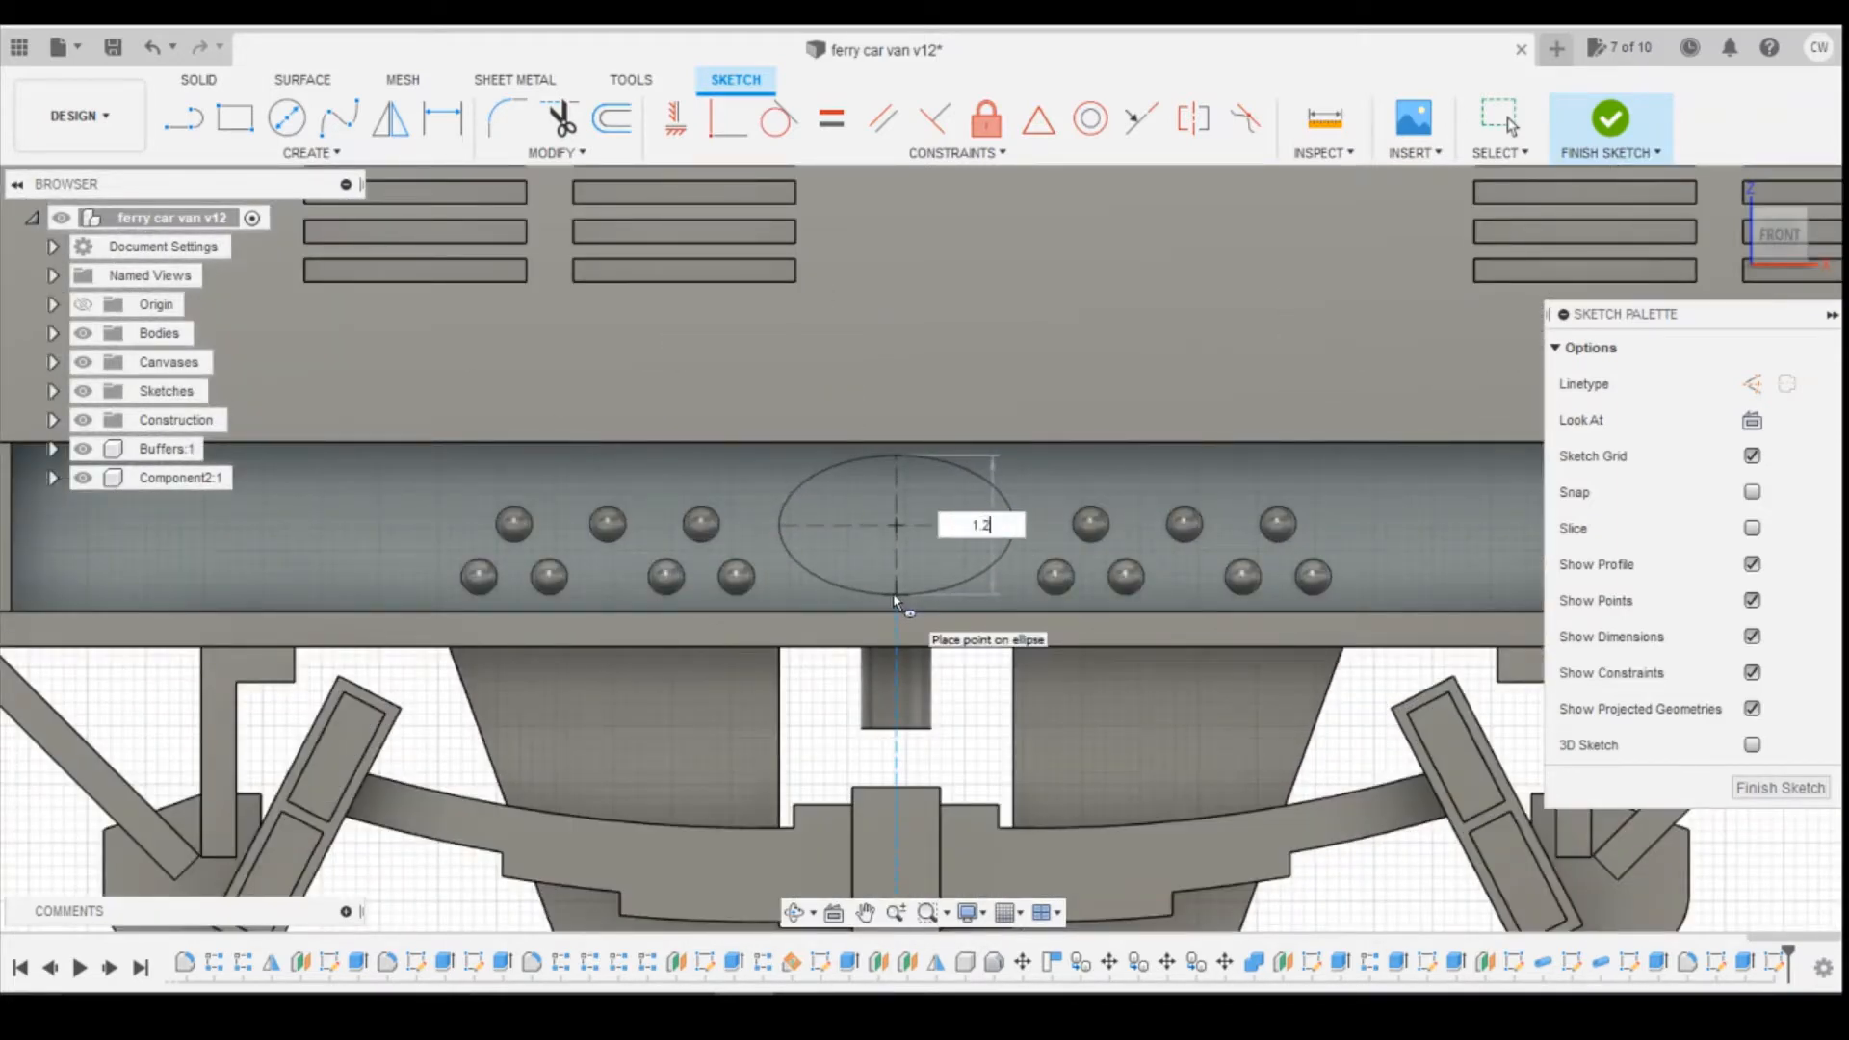
key(Return)
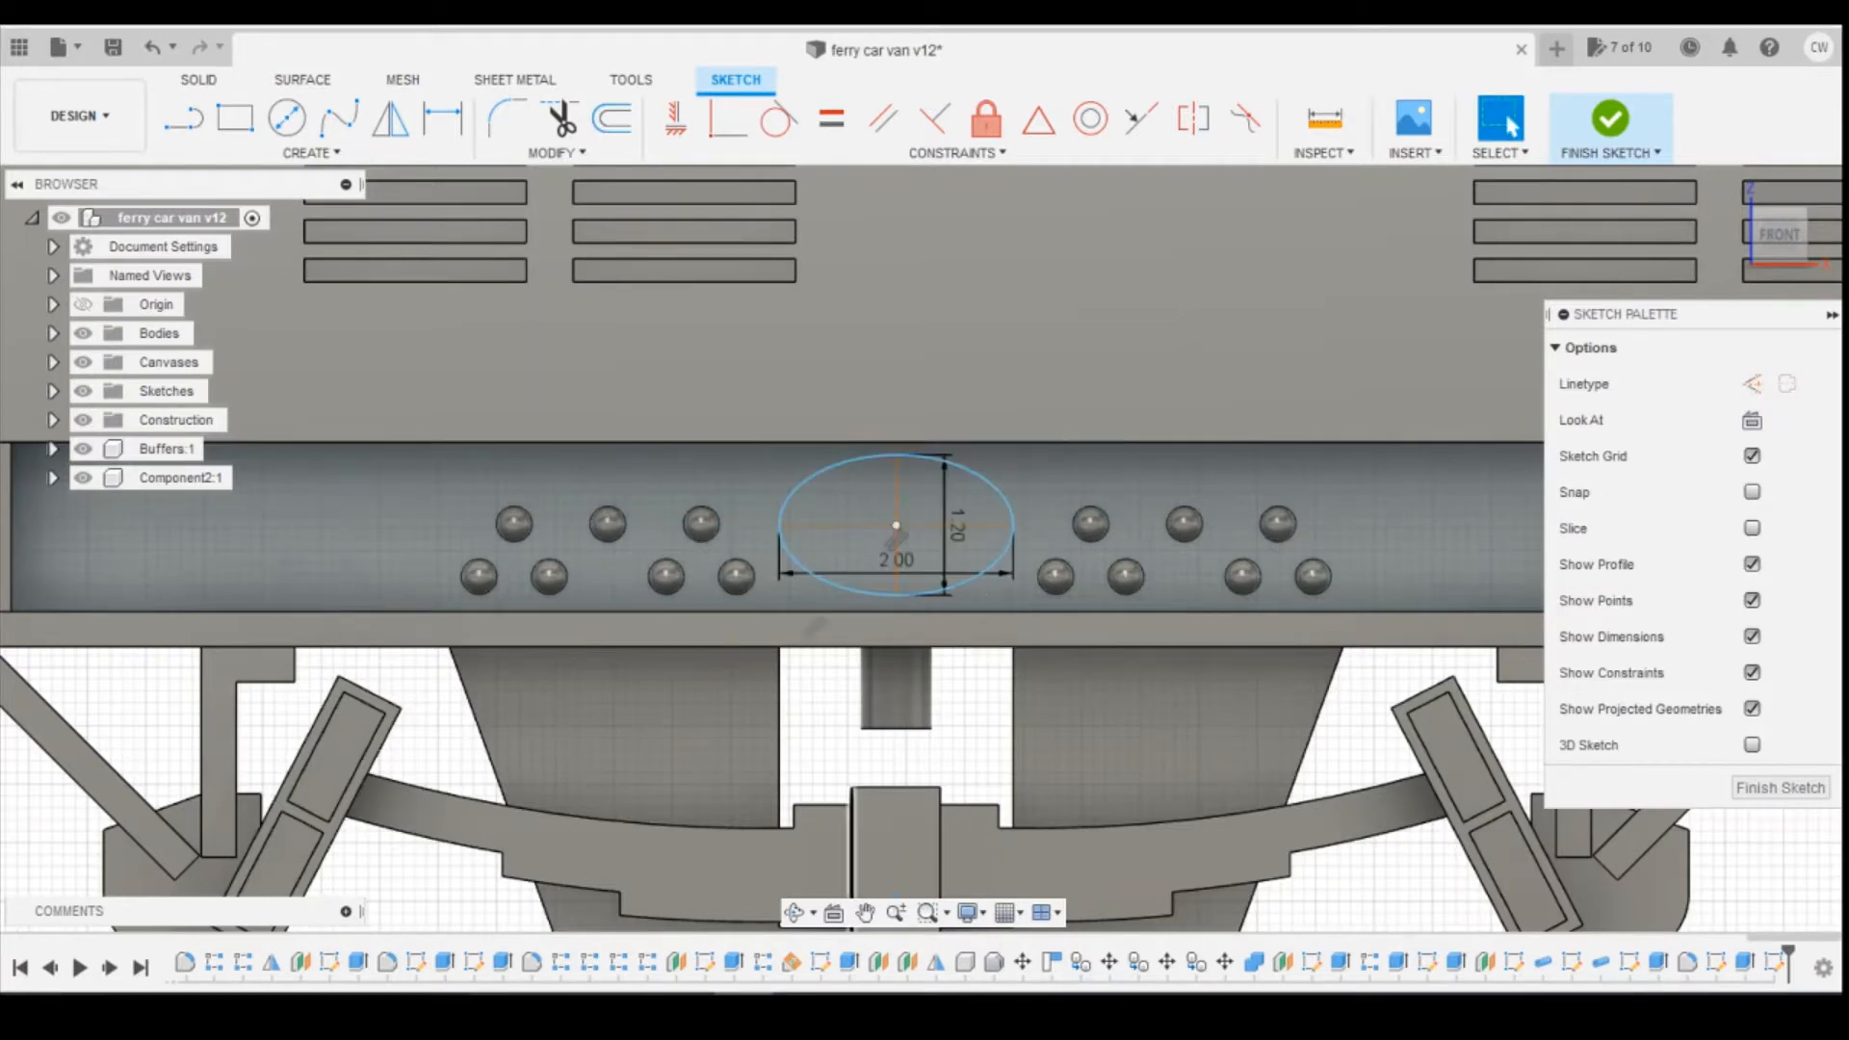
Recheck the reference photo and dimension the ellipse's centre 0.75 mm above the lower edge of the solebar face.
click(1019, 828)
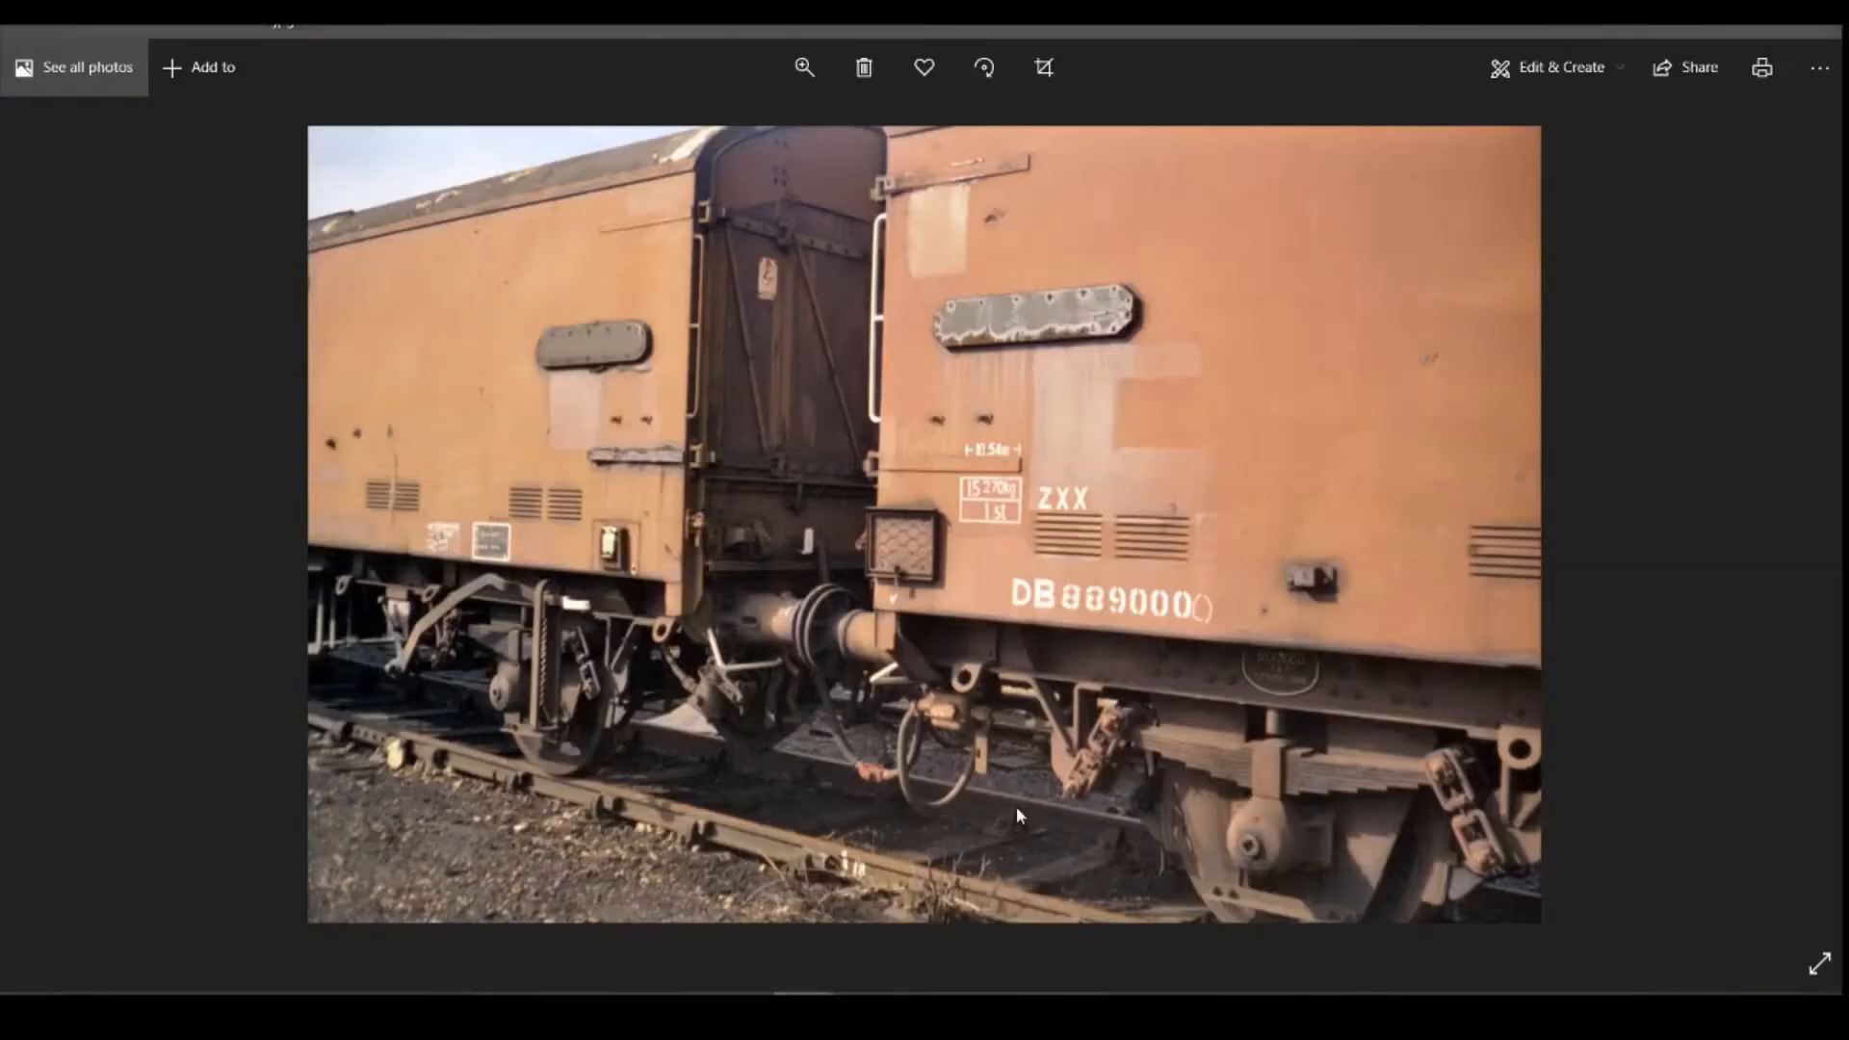
key(alt+Tab)
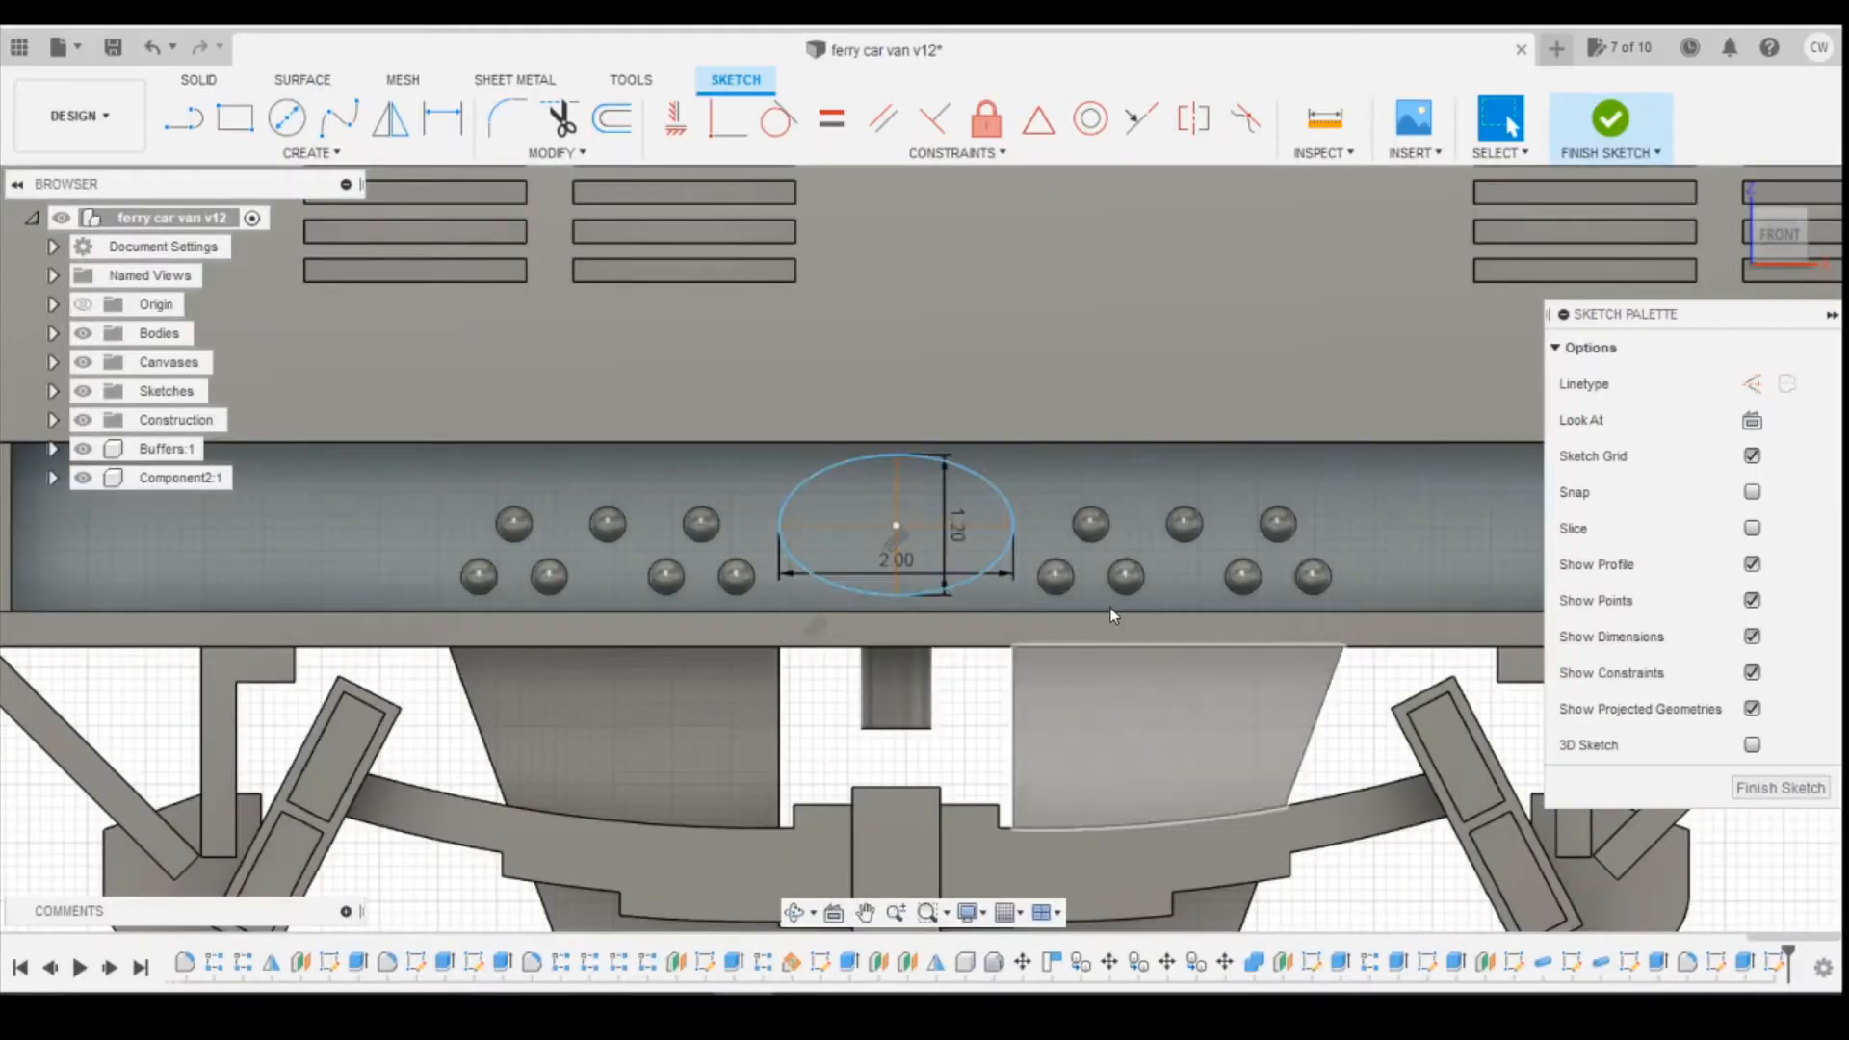
key(d)
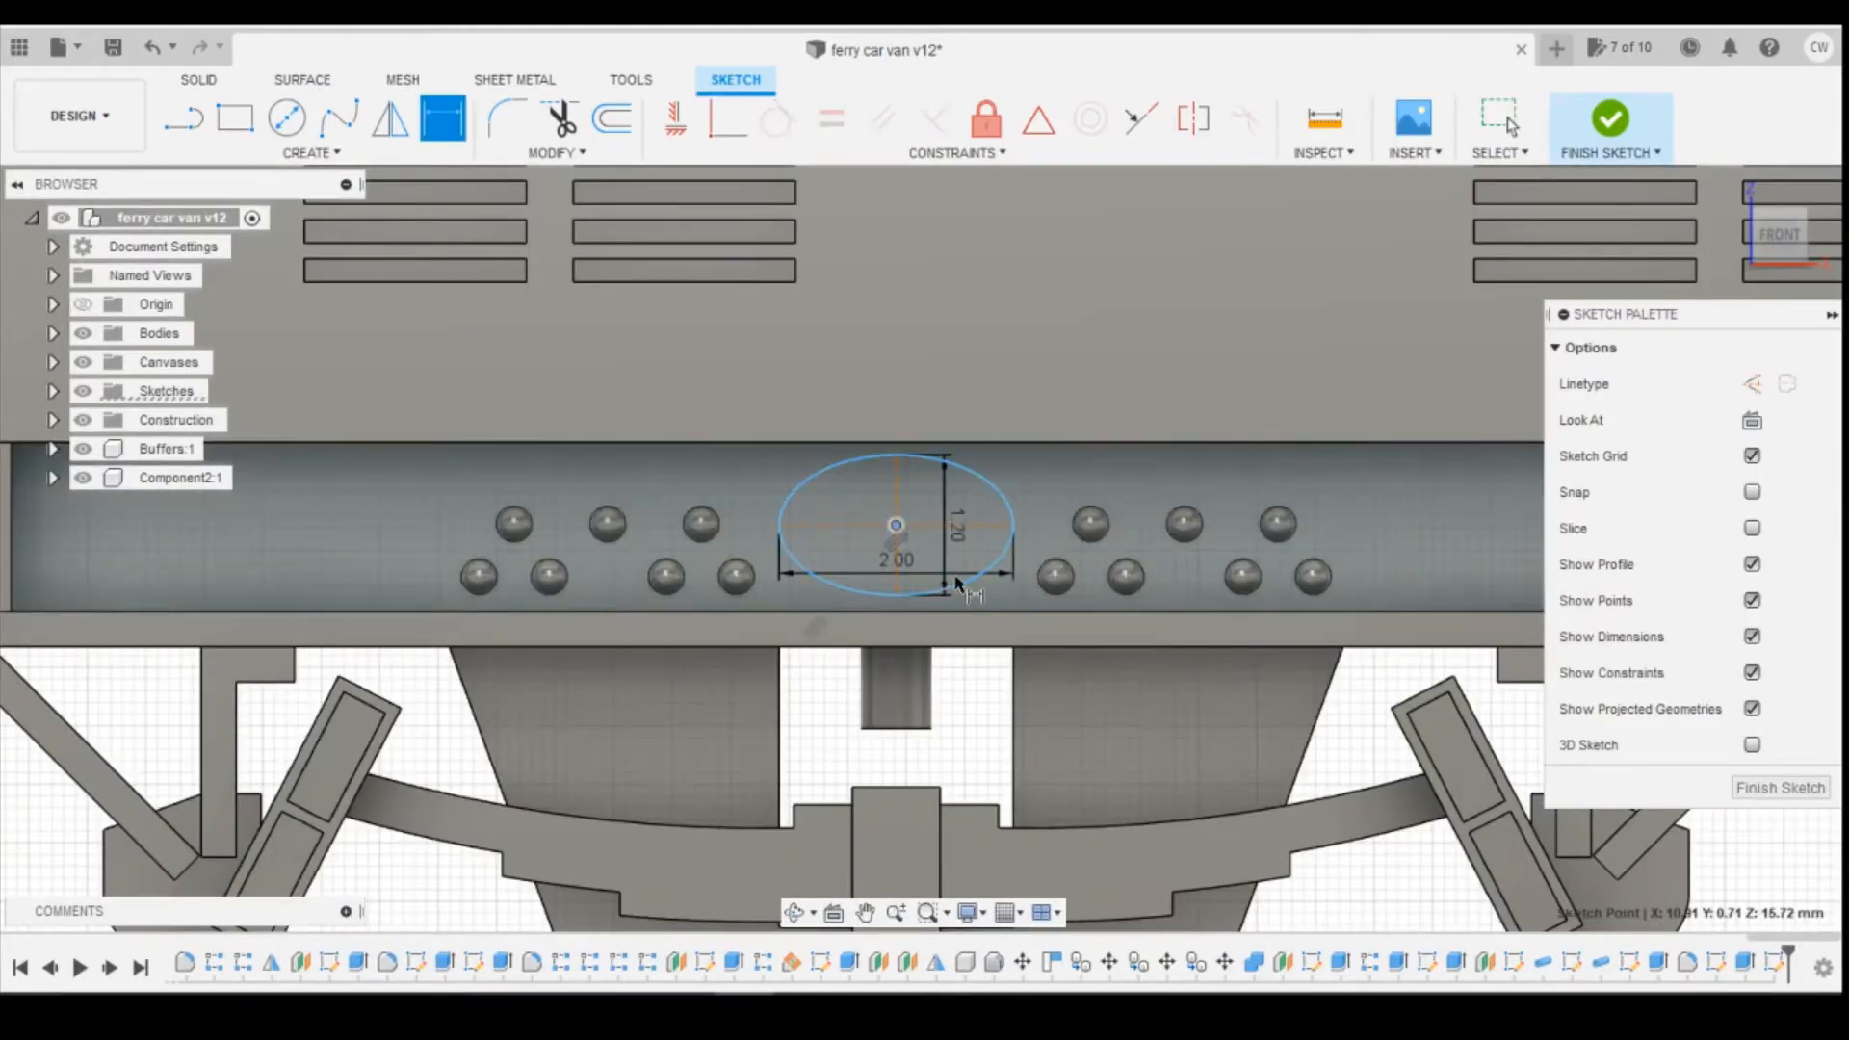
scroll(947, 580, down, 2)
click(915, 591)
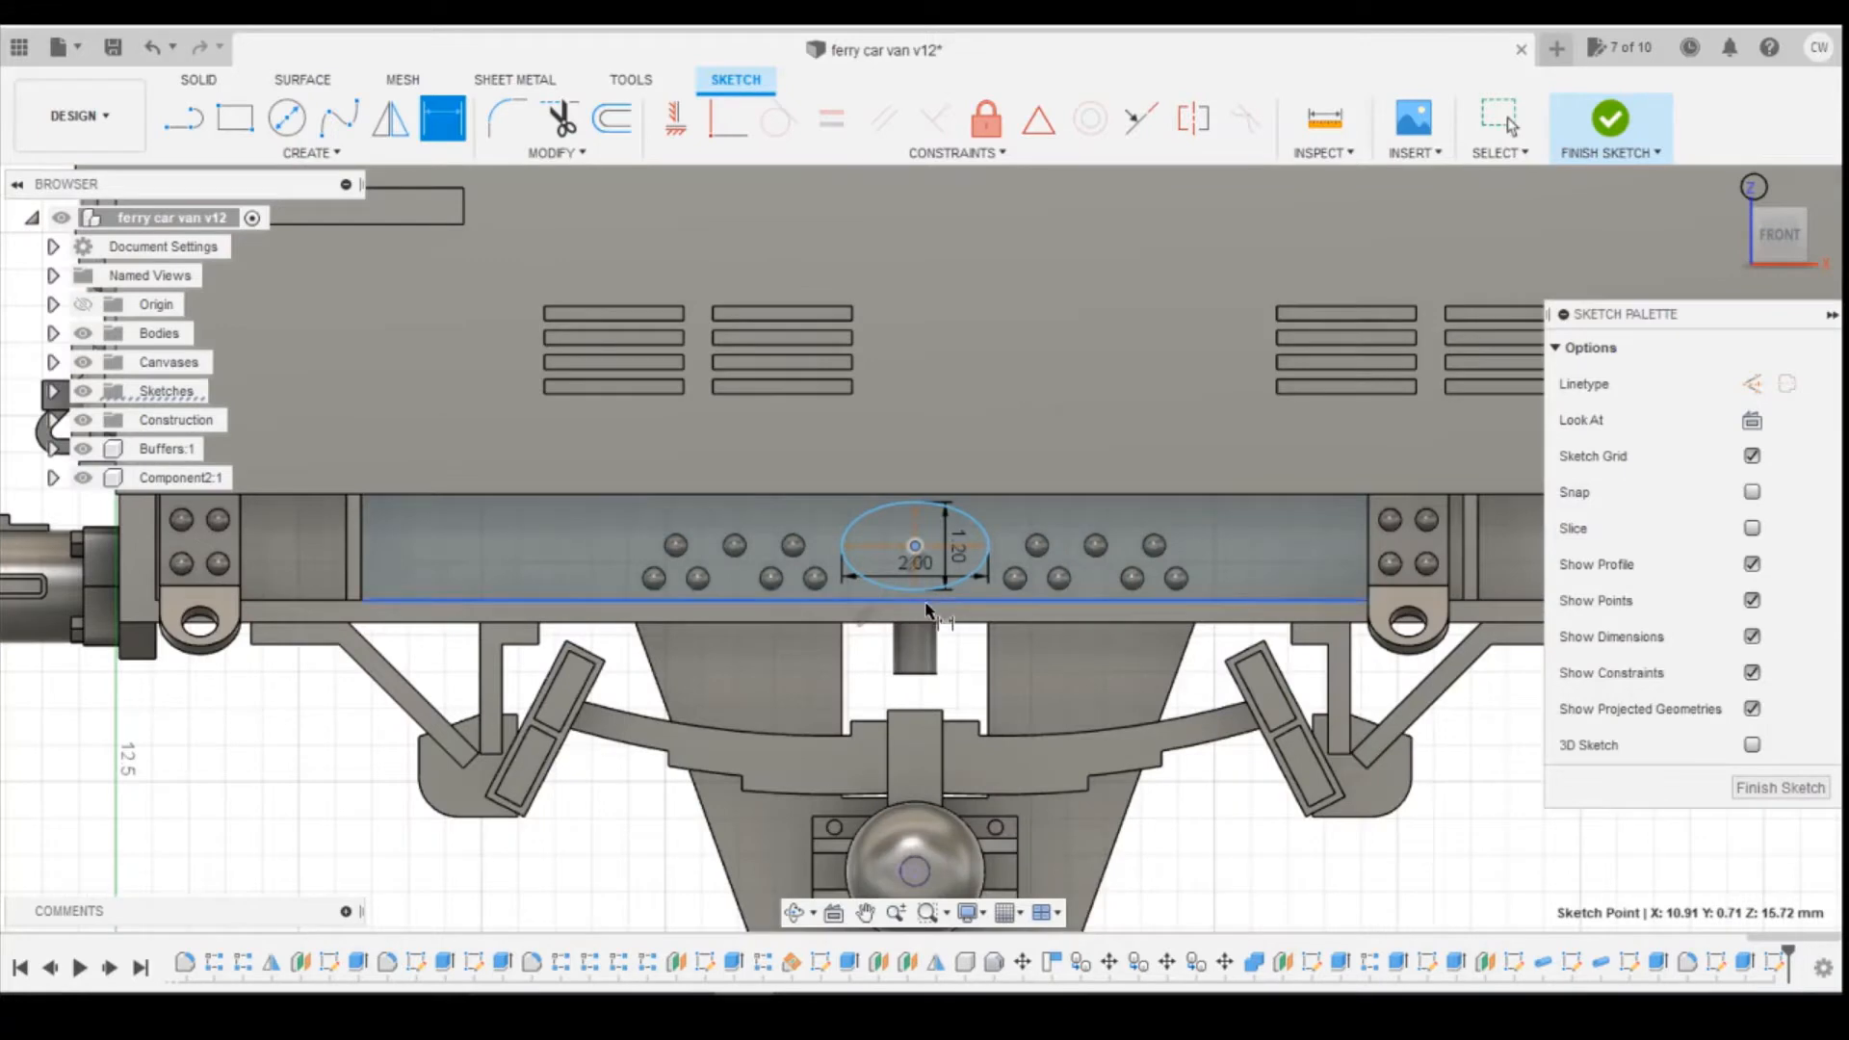
click(717, 600)
click(521, 594)
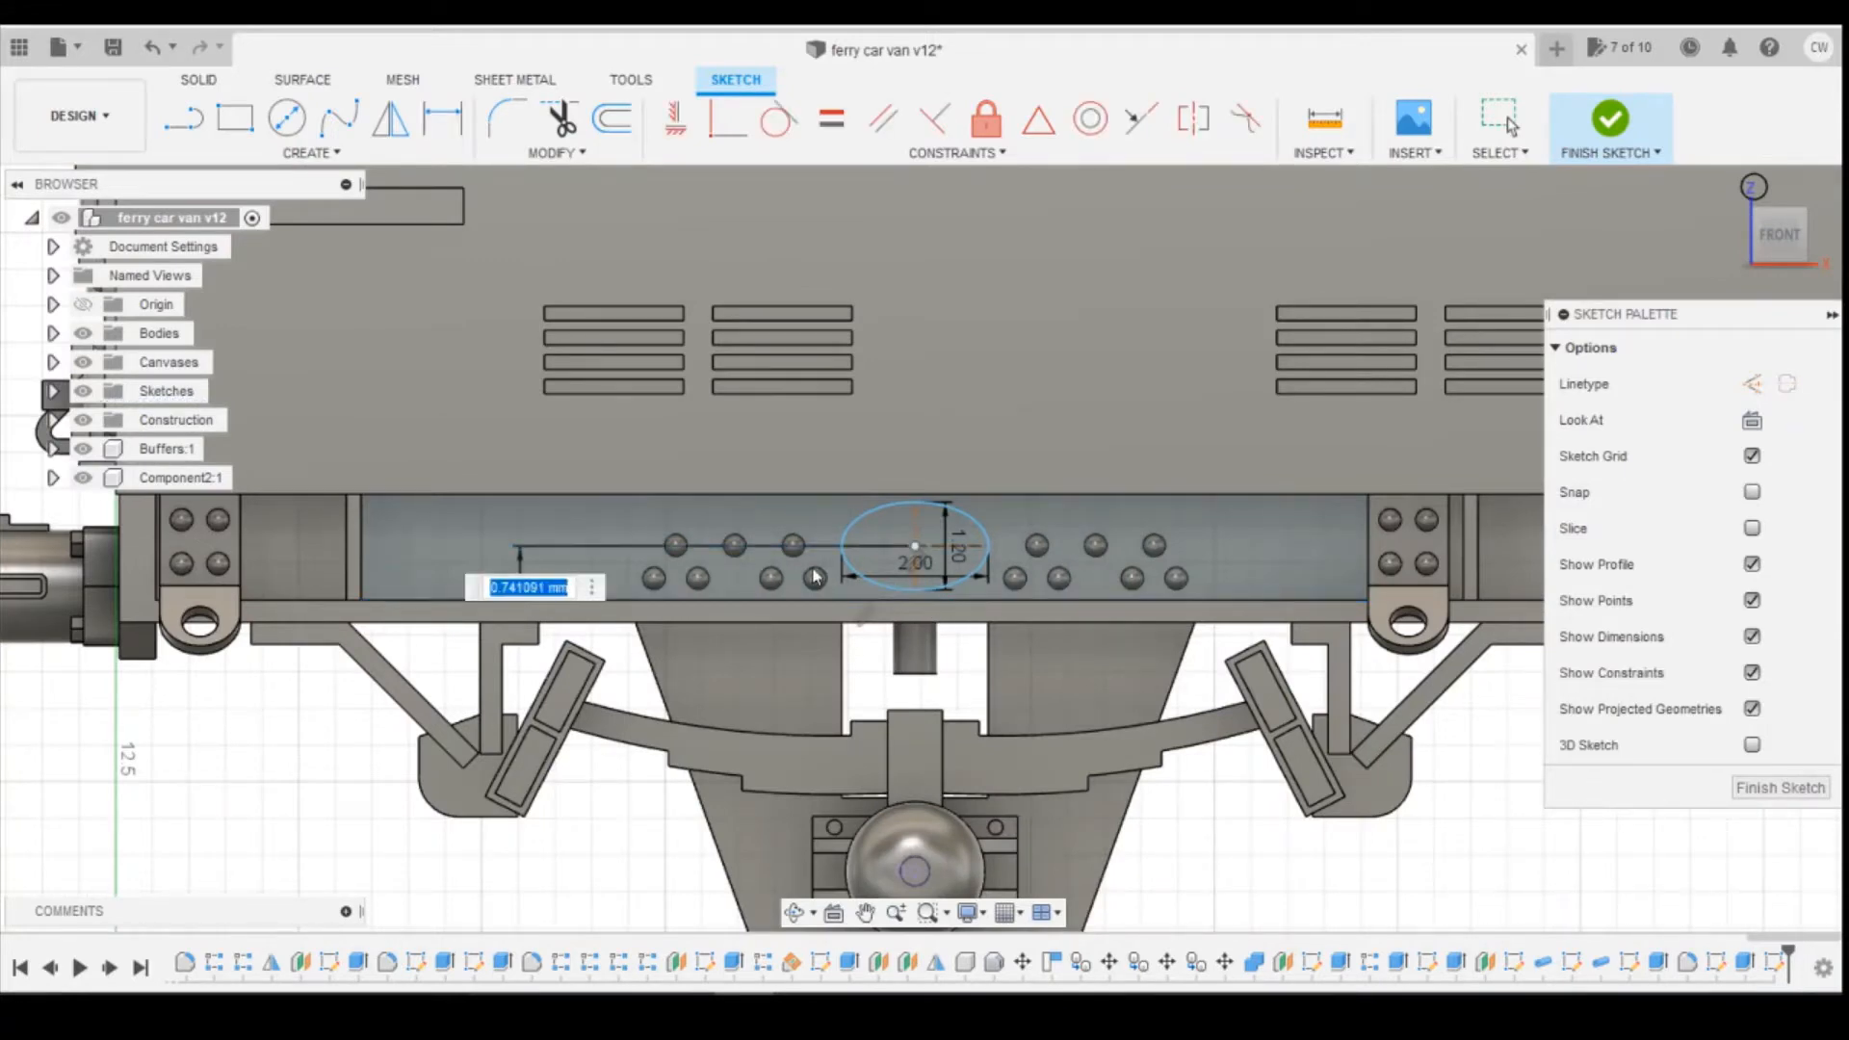
text(0.75)
key(Return)
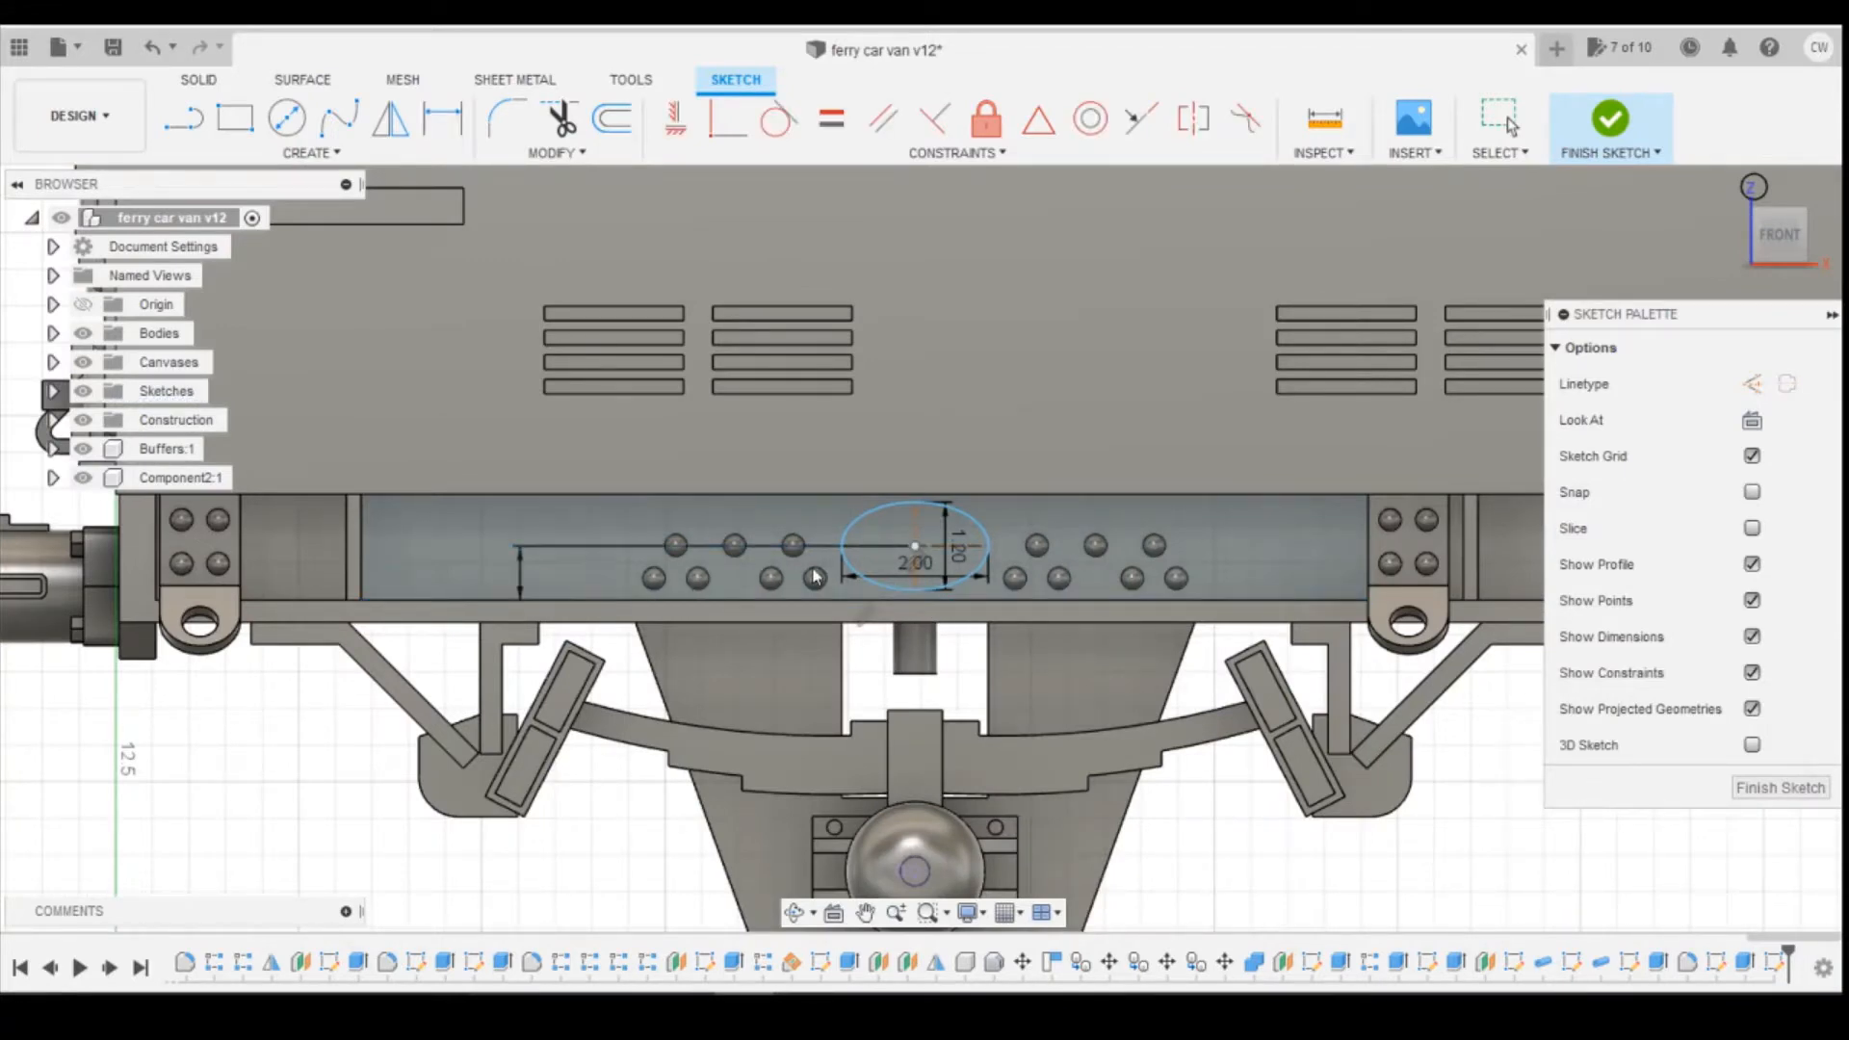
Dimension the horizontal distance between the ellipse's centre and the left end edge of the solebar face.
click(916, 546)
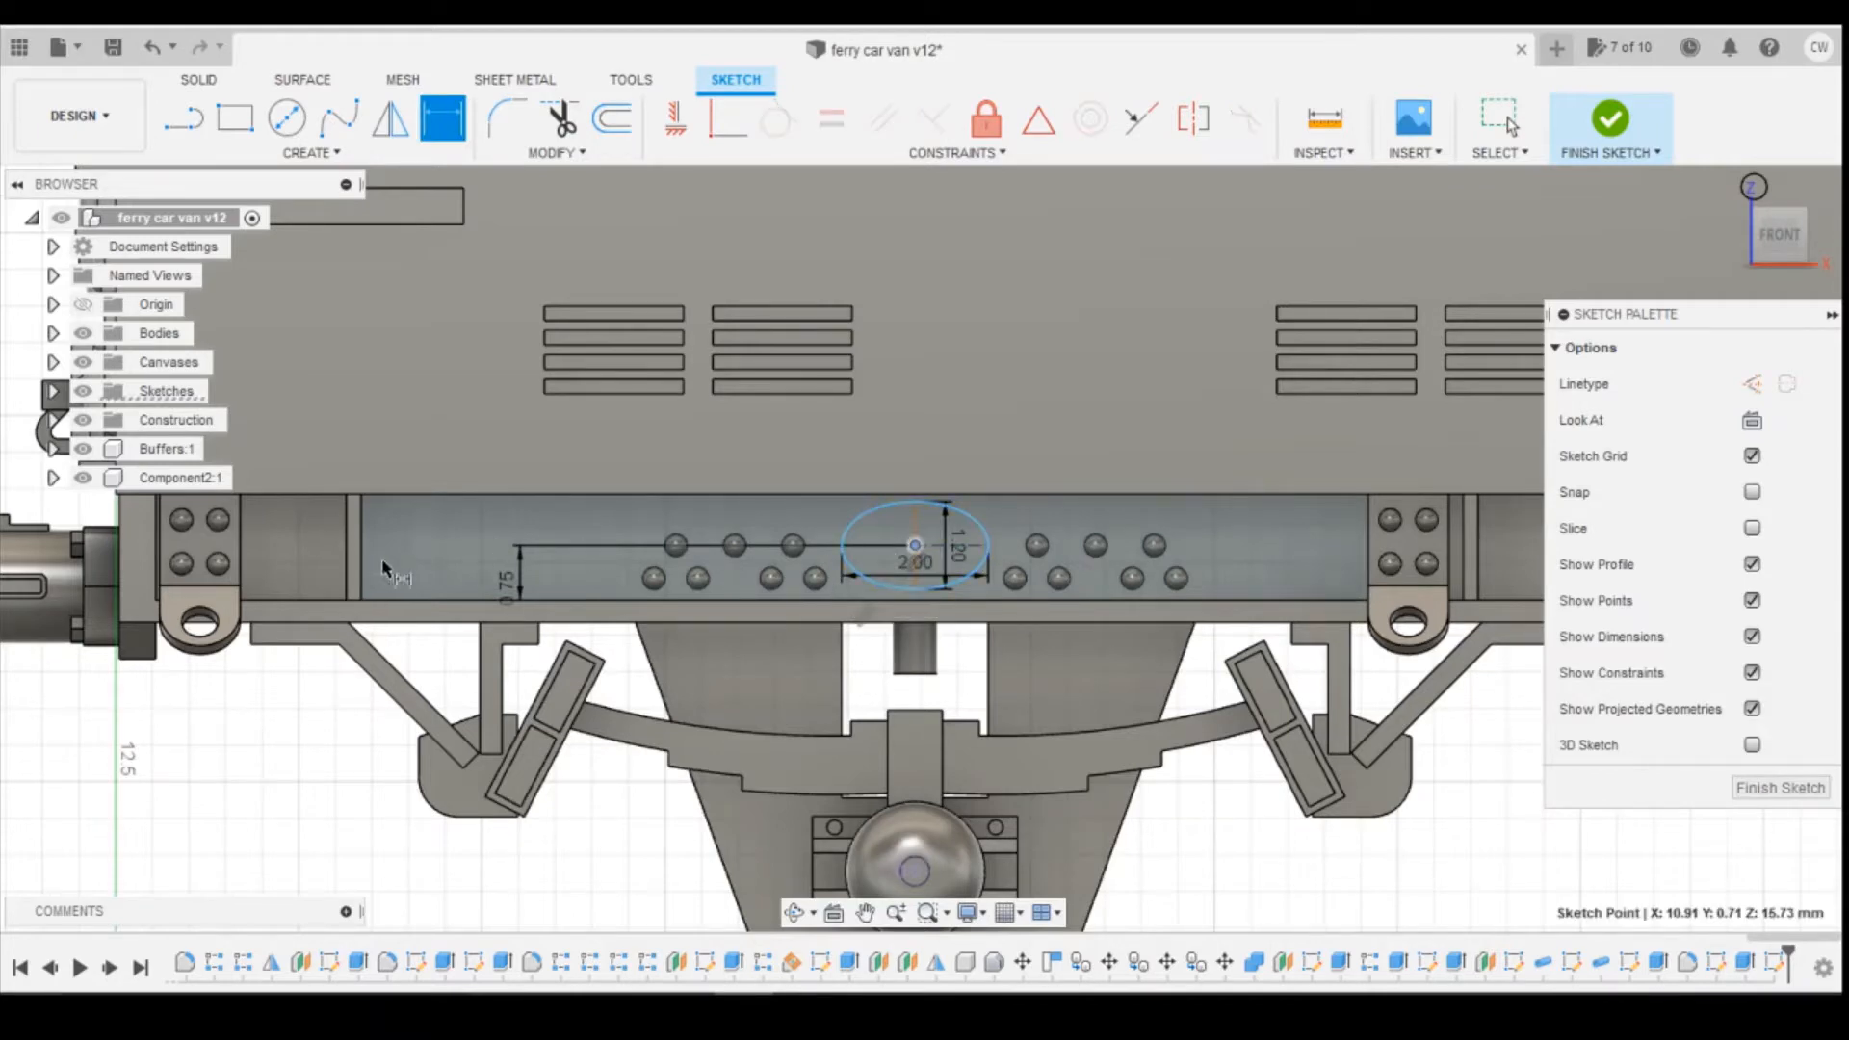
click(362, 540)
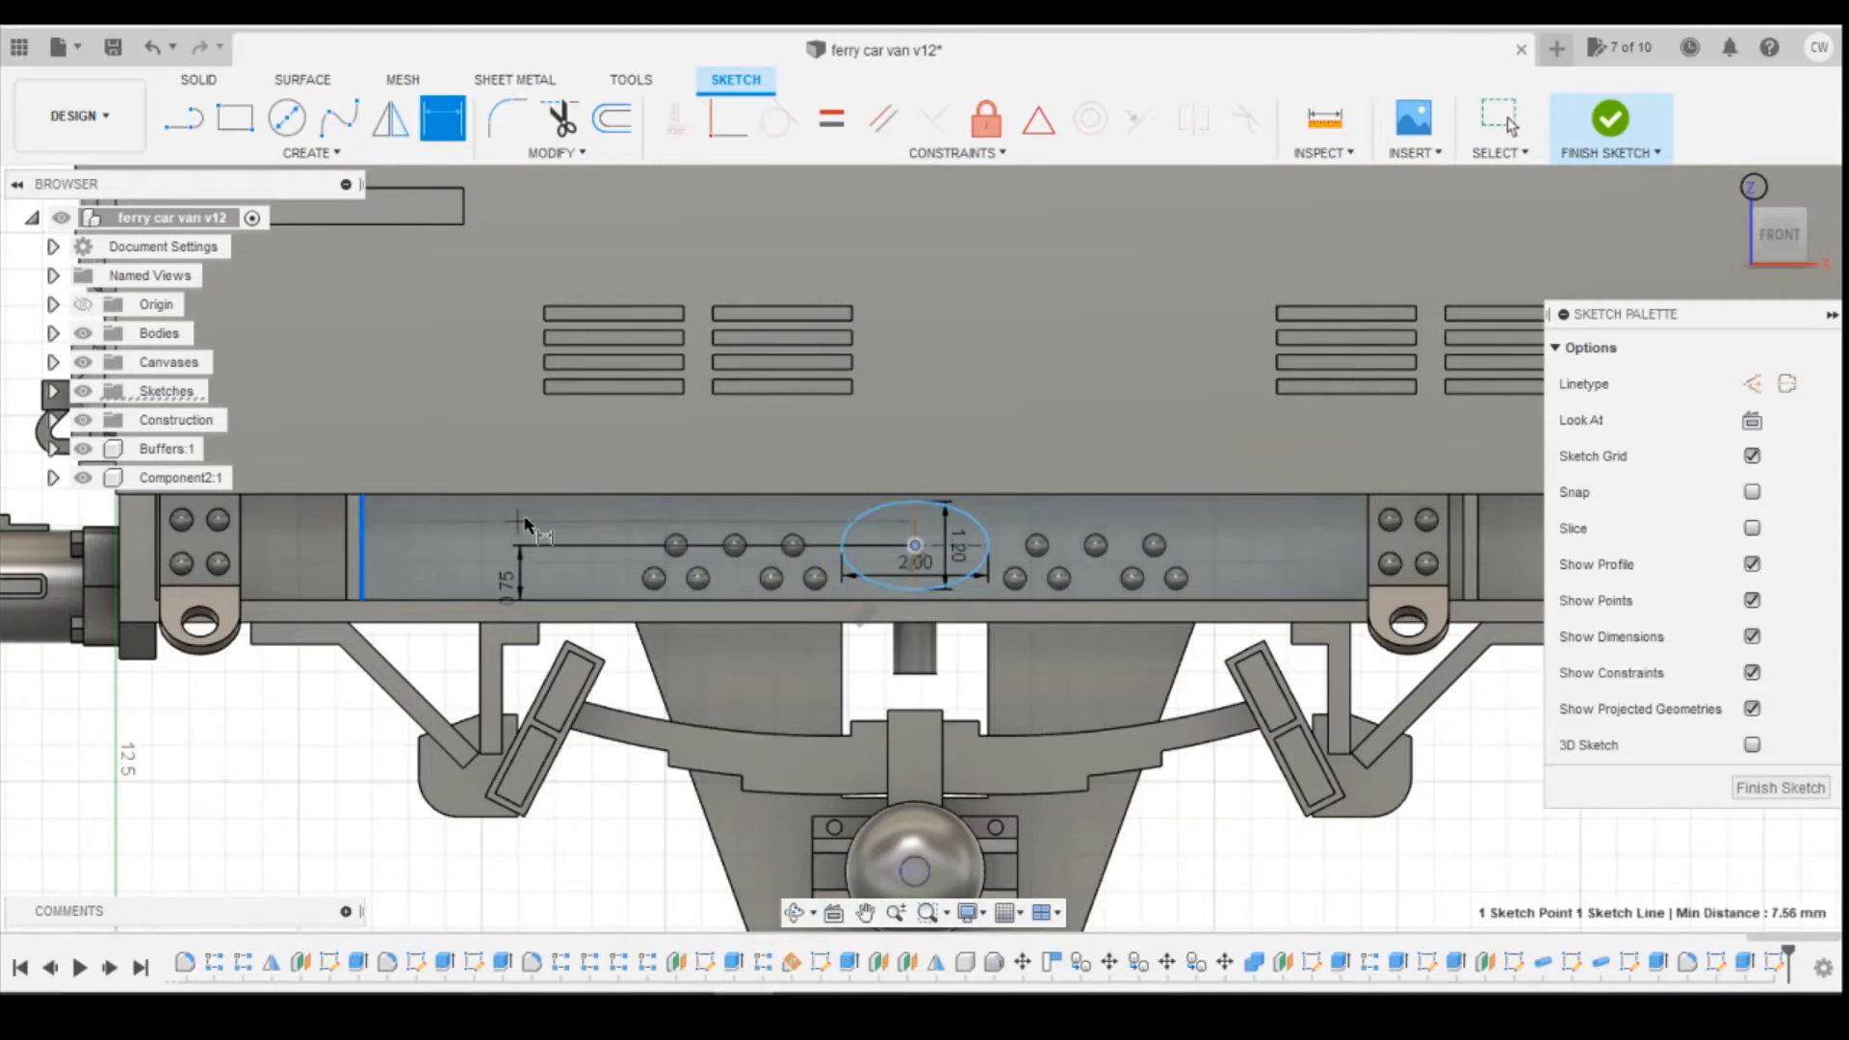
click(536, 518)
key(Return)
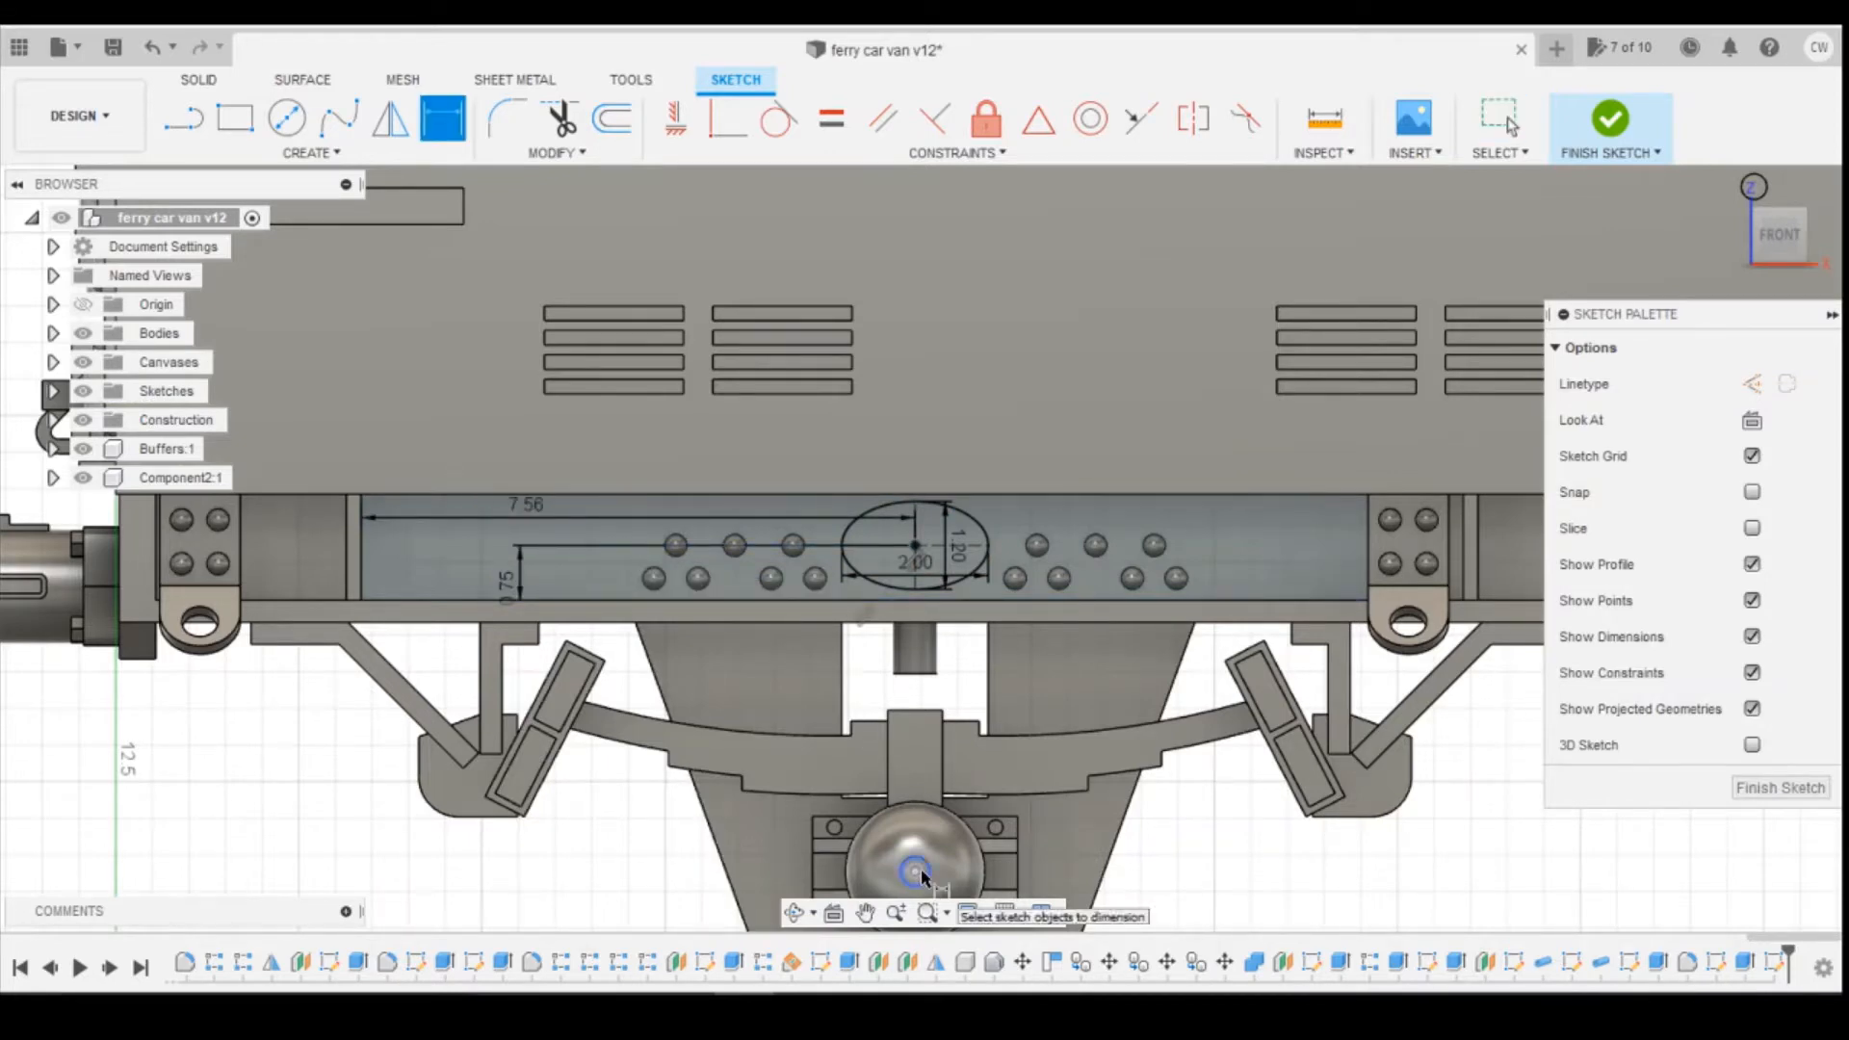
scroll(934, 544, up, 4)
key(Escape)
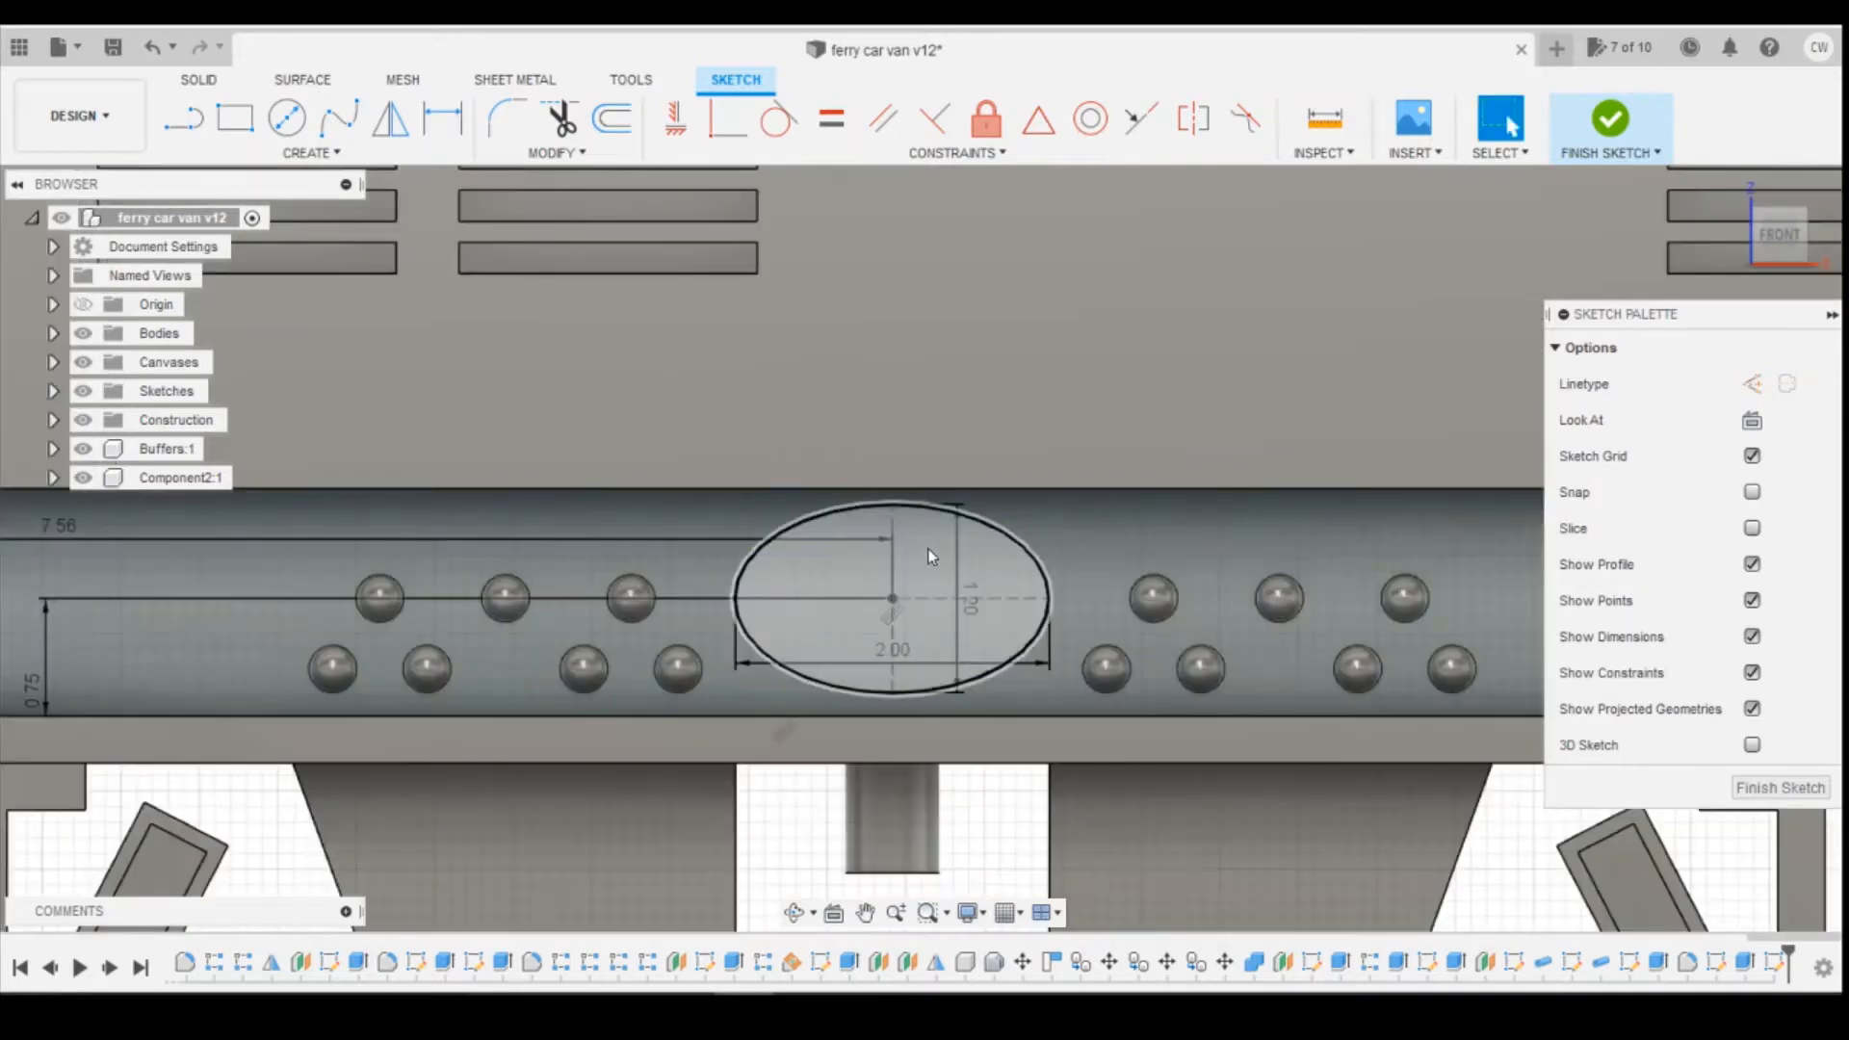
Extrude the ellipse profile 0.15 mm outward and join it to the solebar.
click(927, 547)
right_click(926, 551)
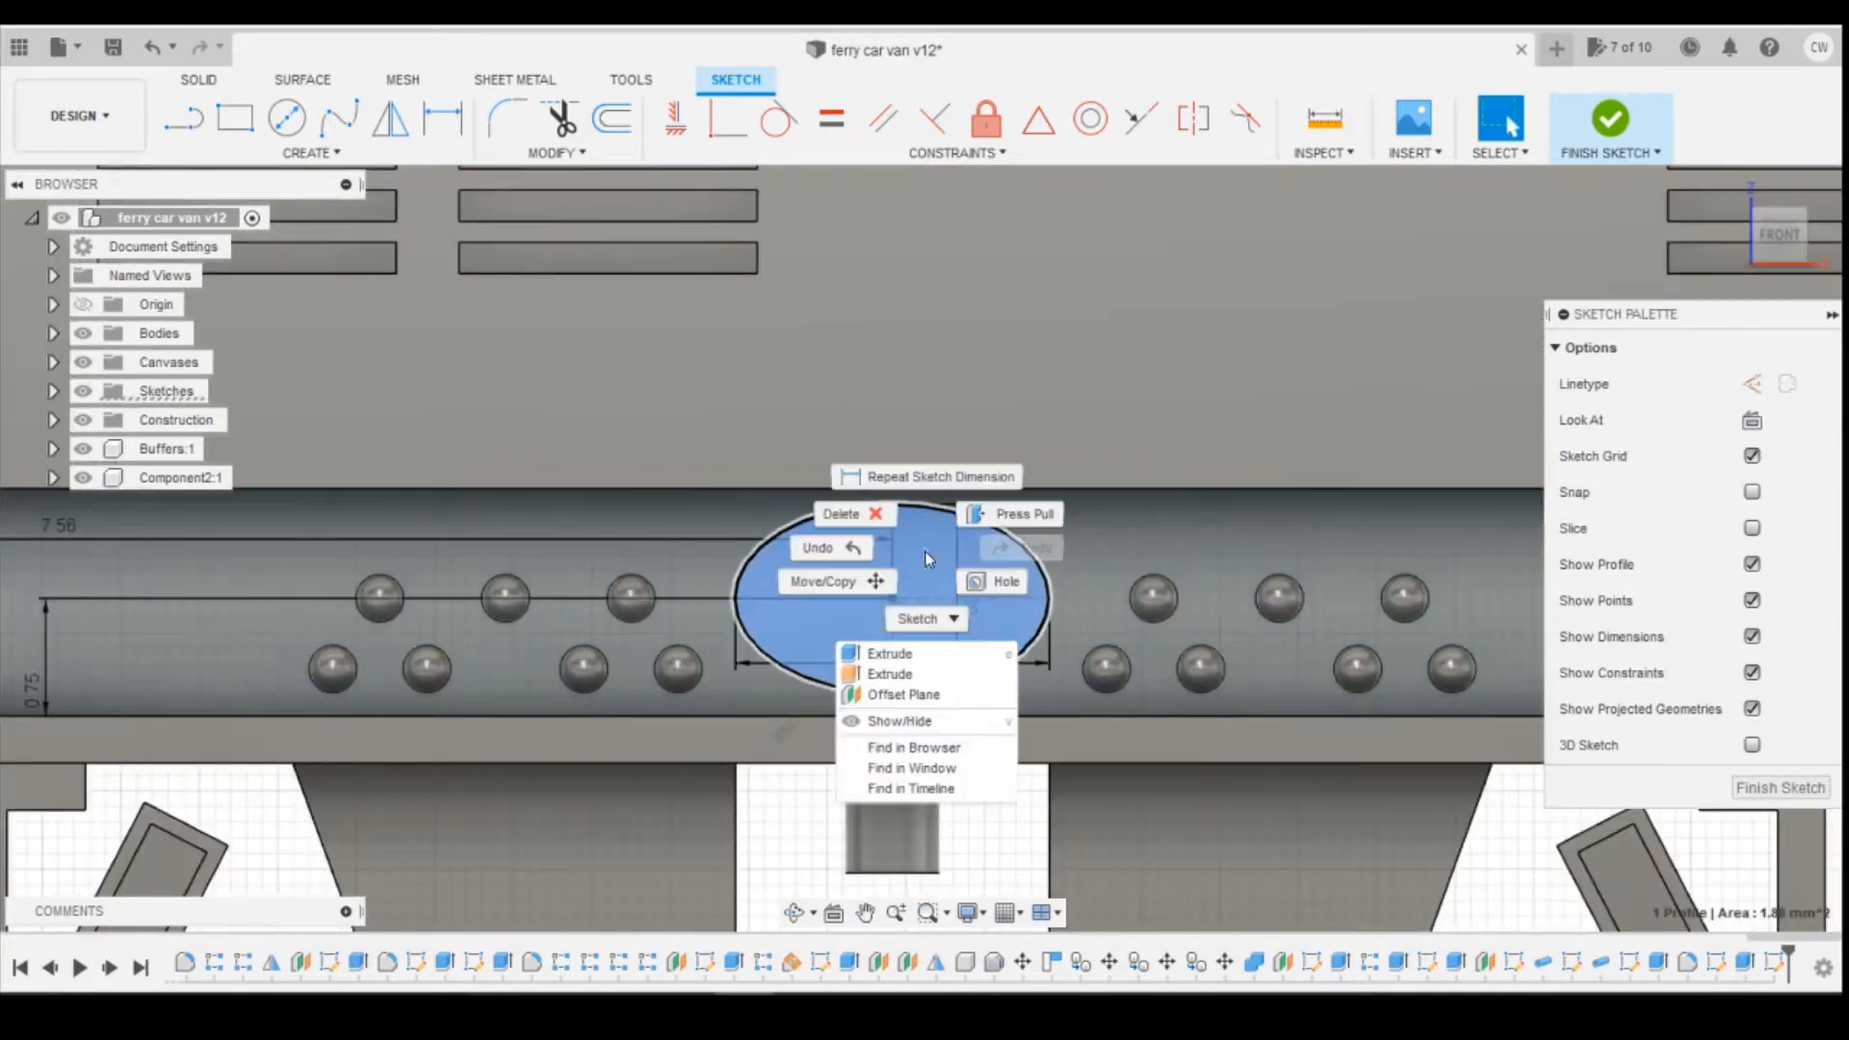
click(913, 654)
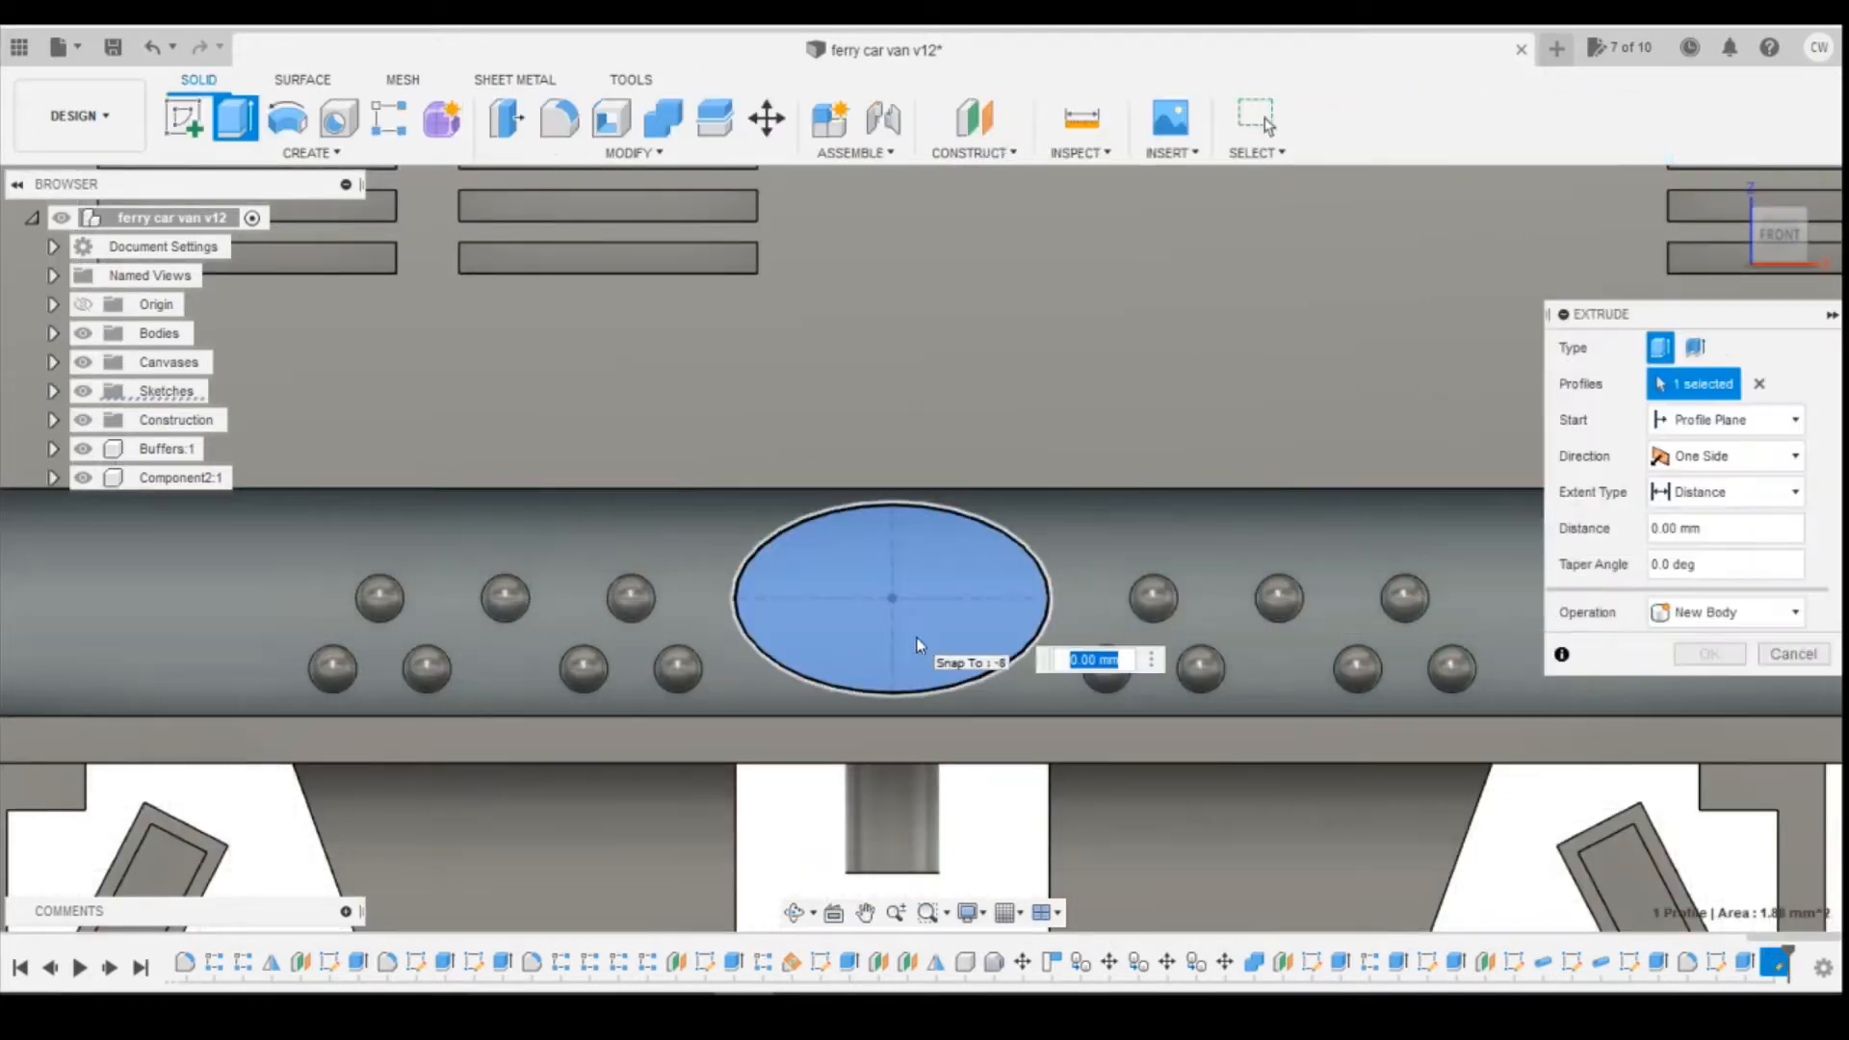
text(0.15)
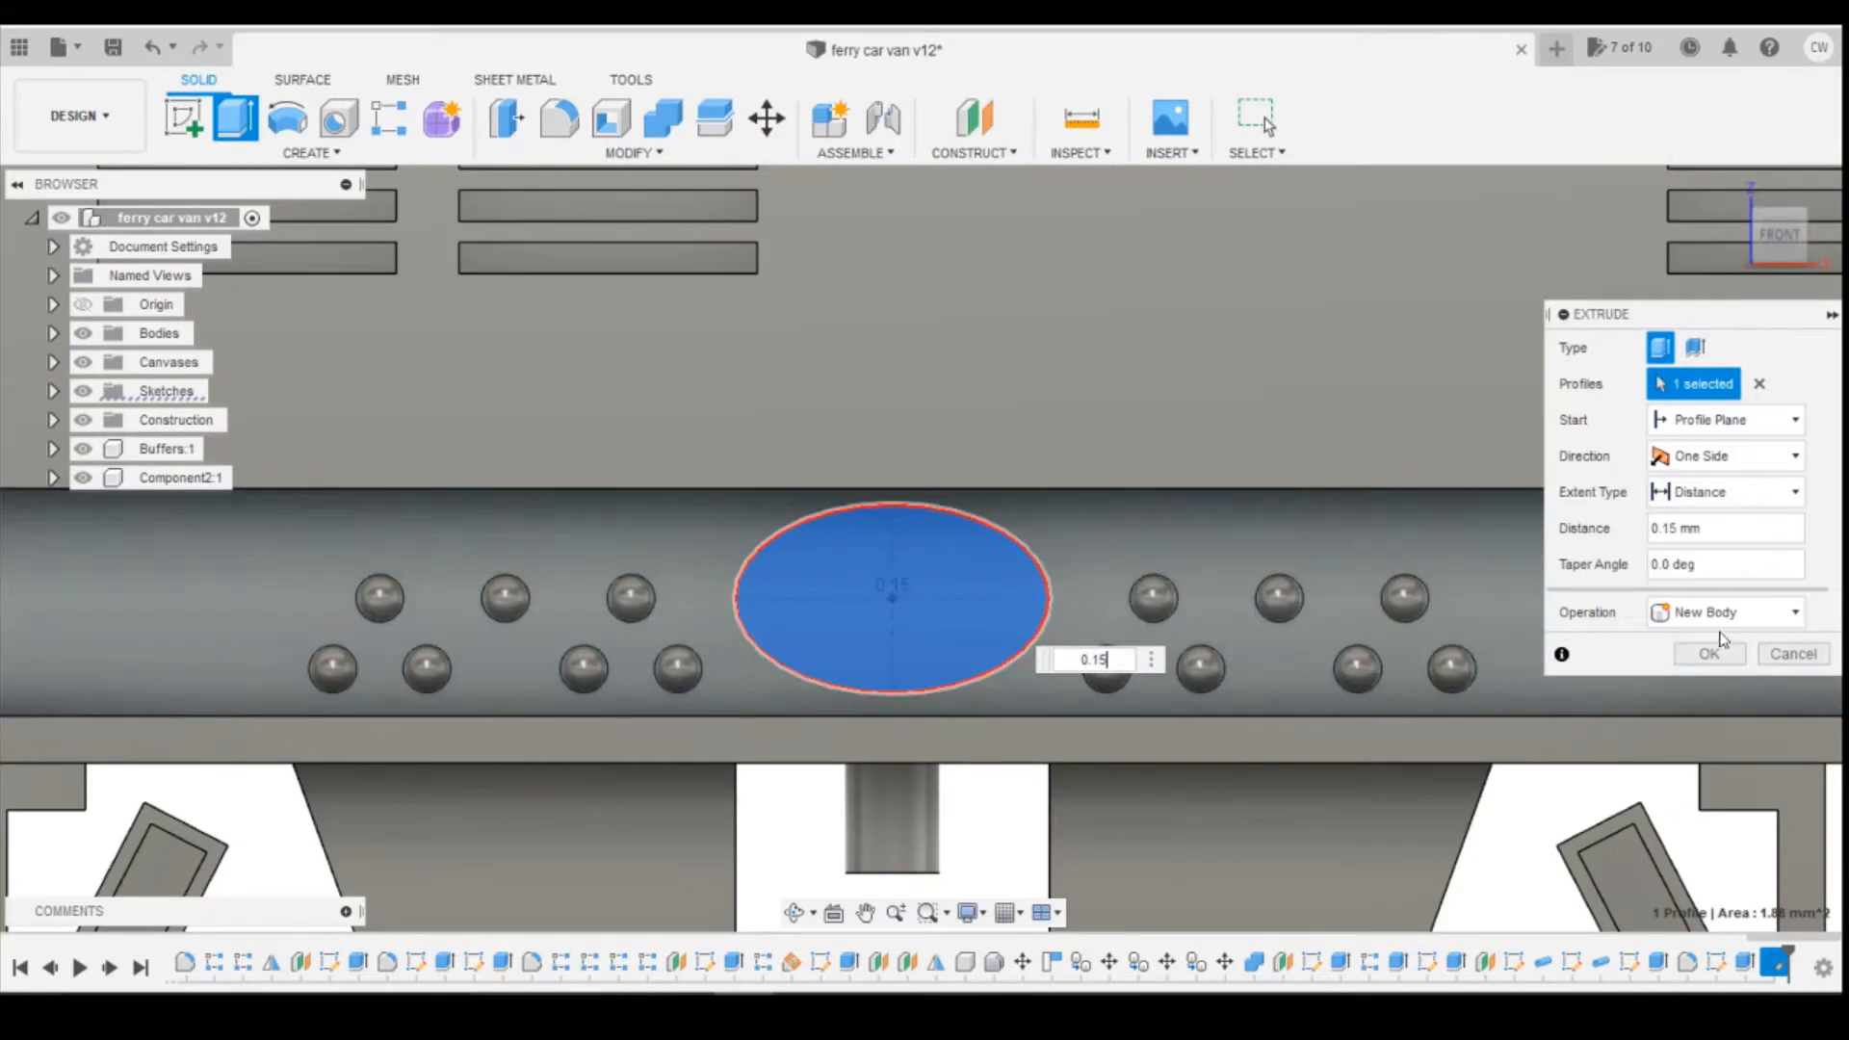
click(1723, 614)
click(1700, 640)
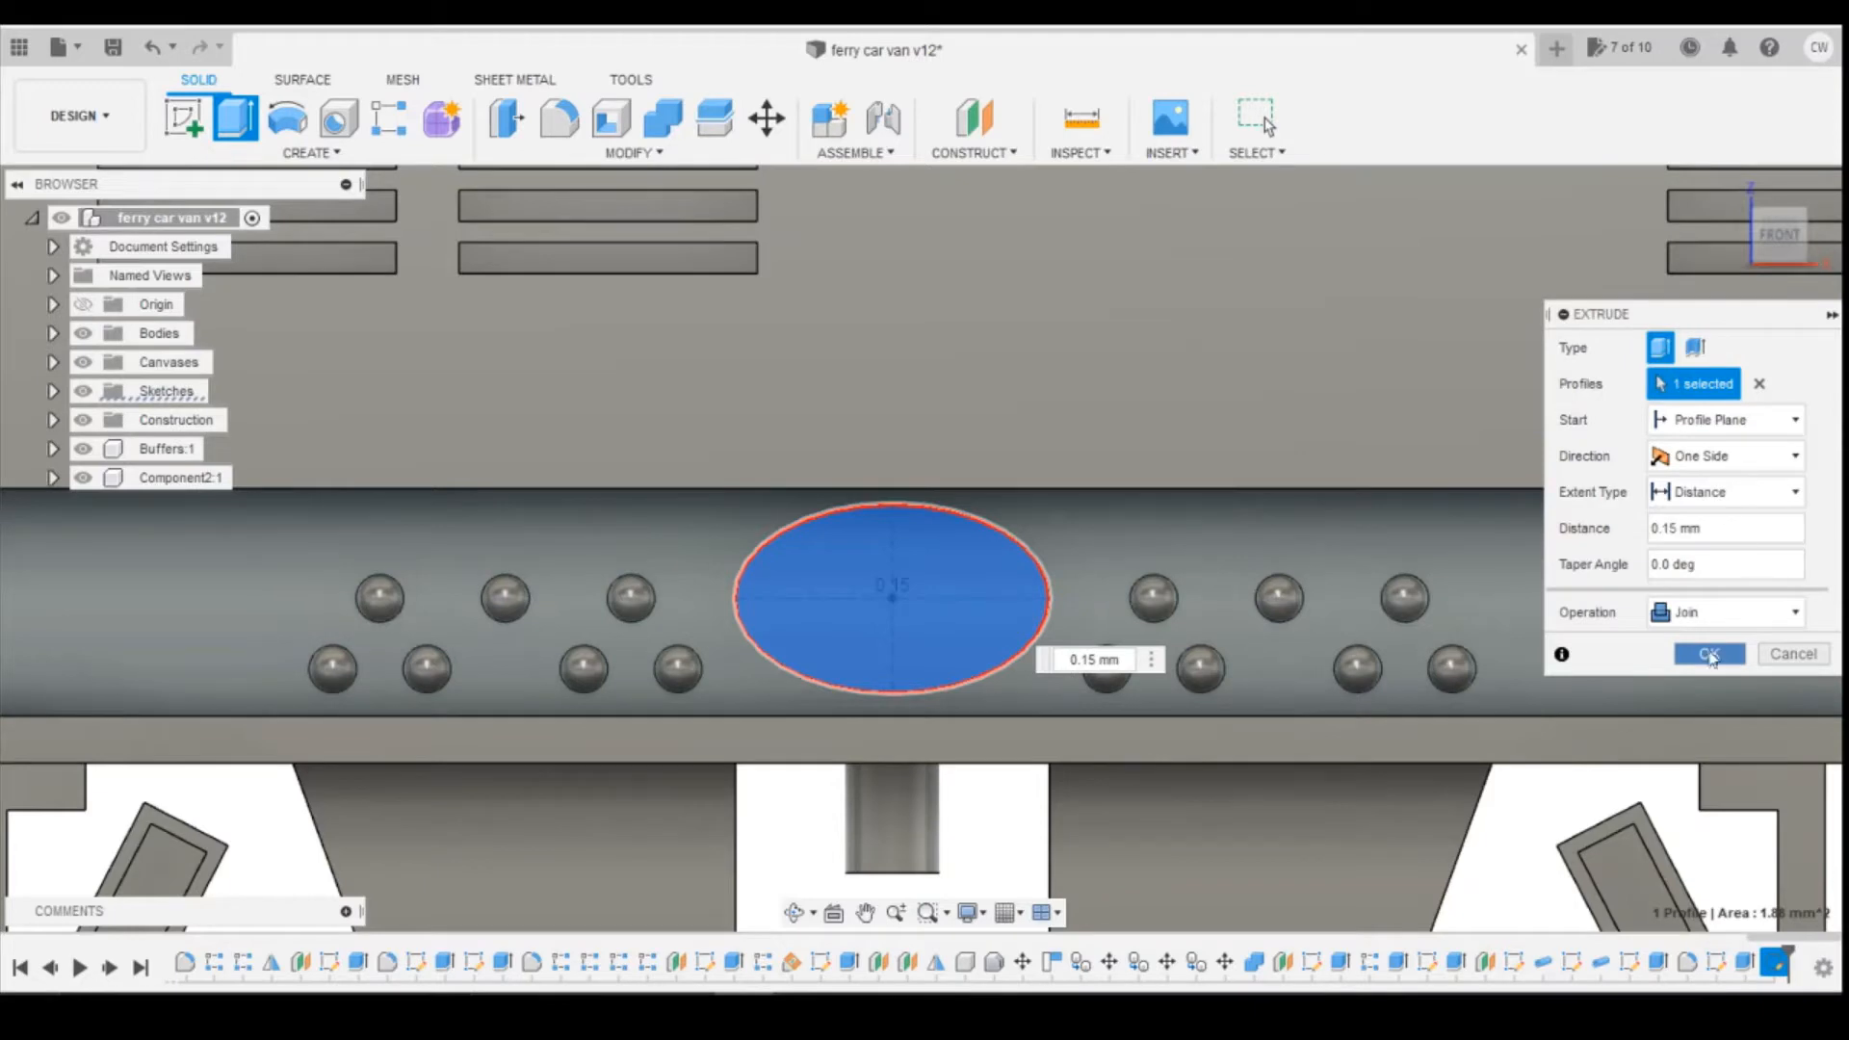
click(1710, 655)
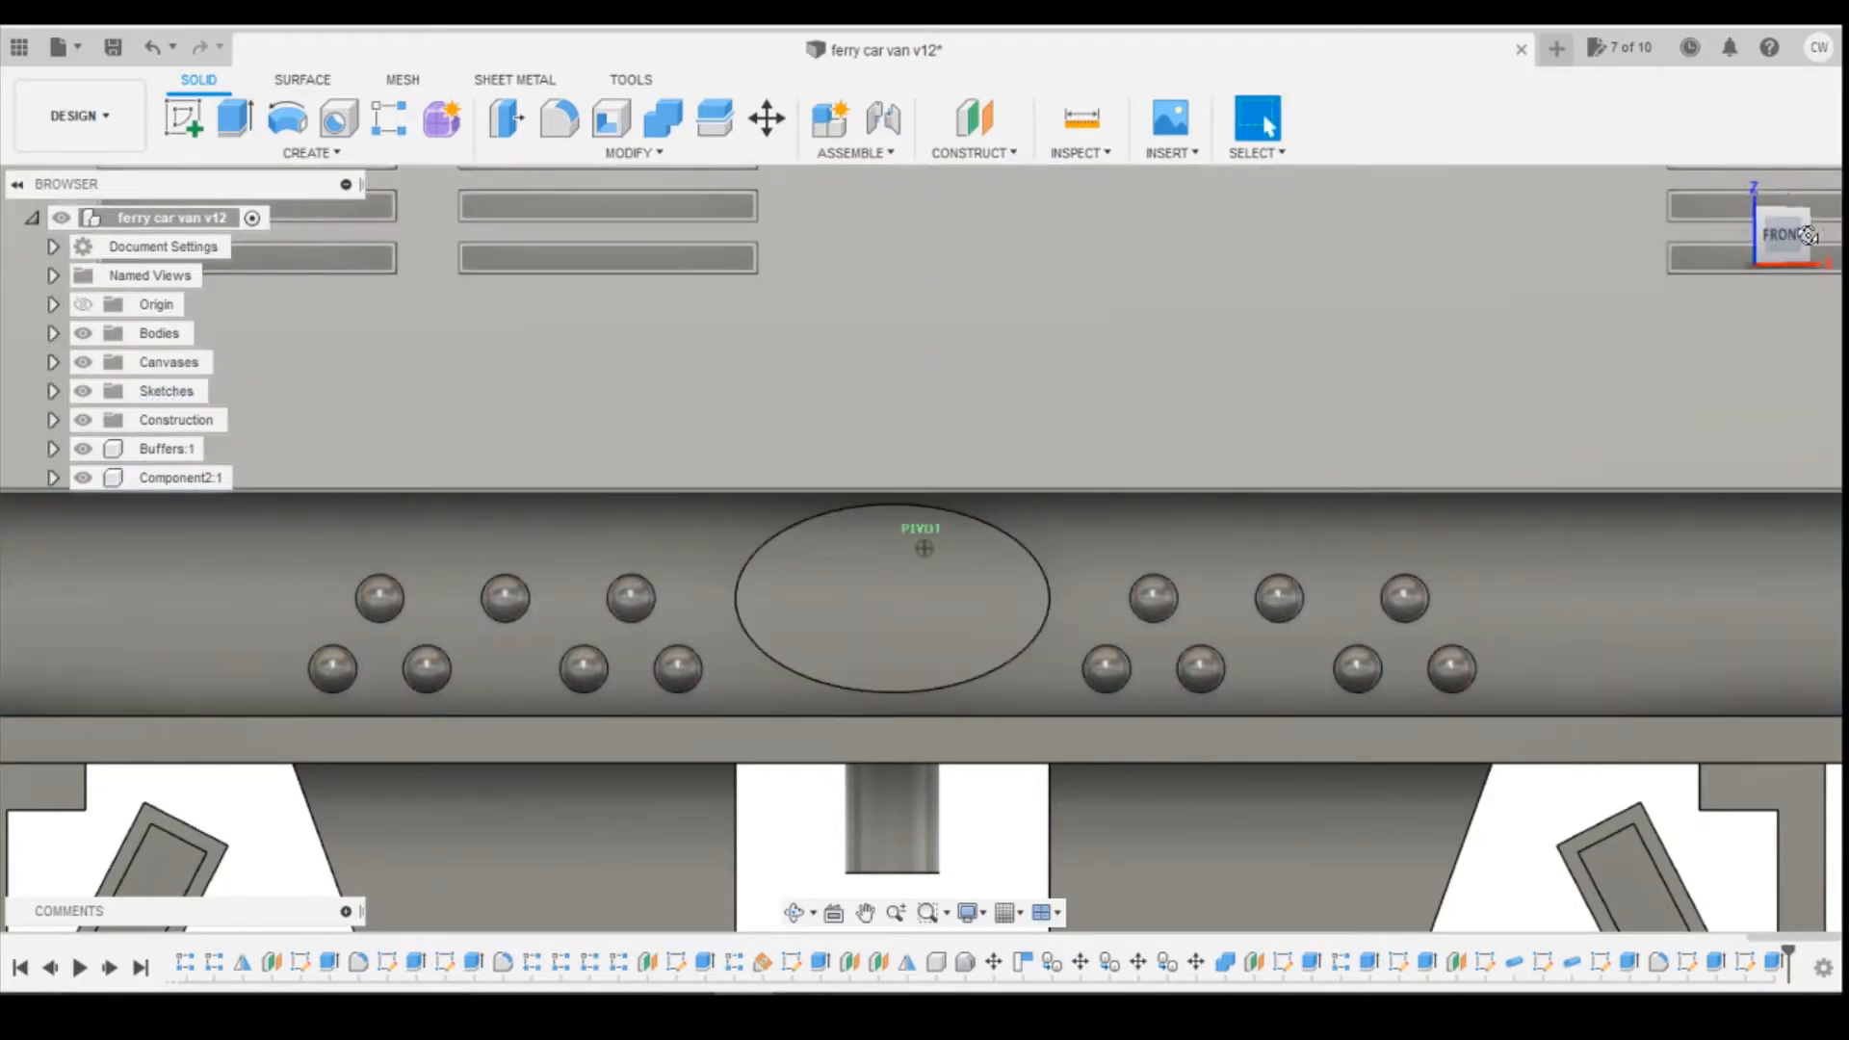
Start a sketch on the oval plate's front face and offset its elliptical edge 0.1 mm inward.
drag(1807, 235, 1823, 238)
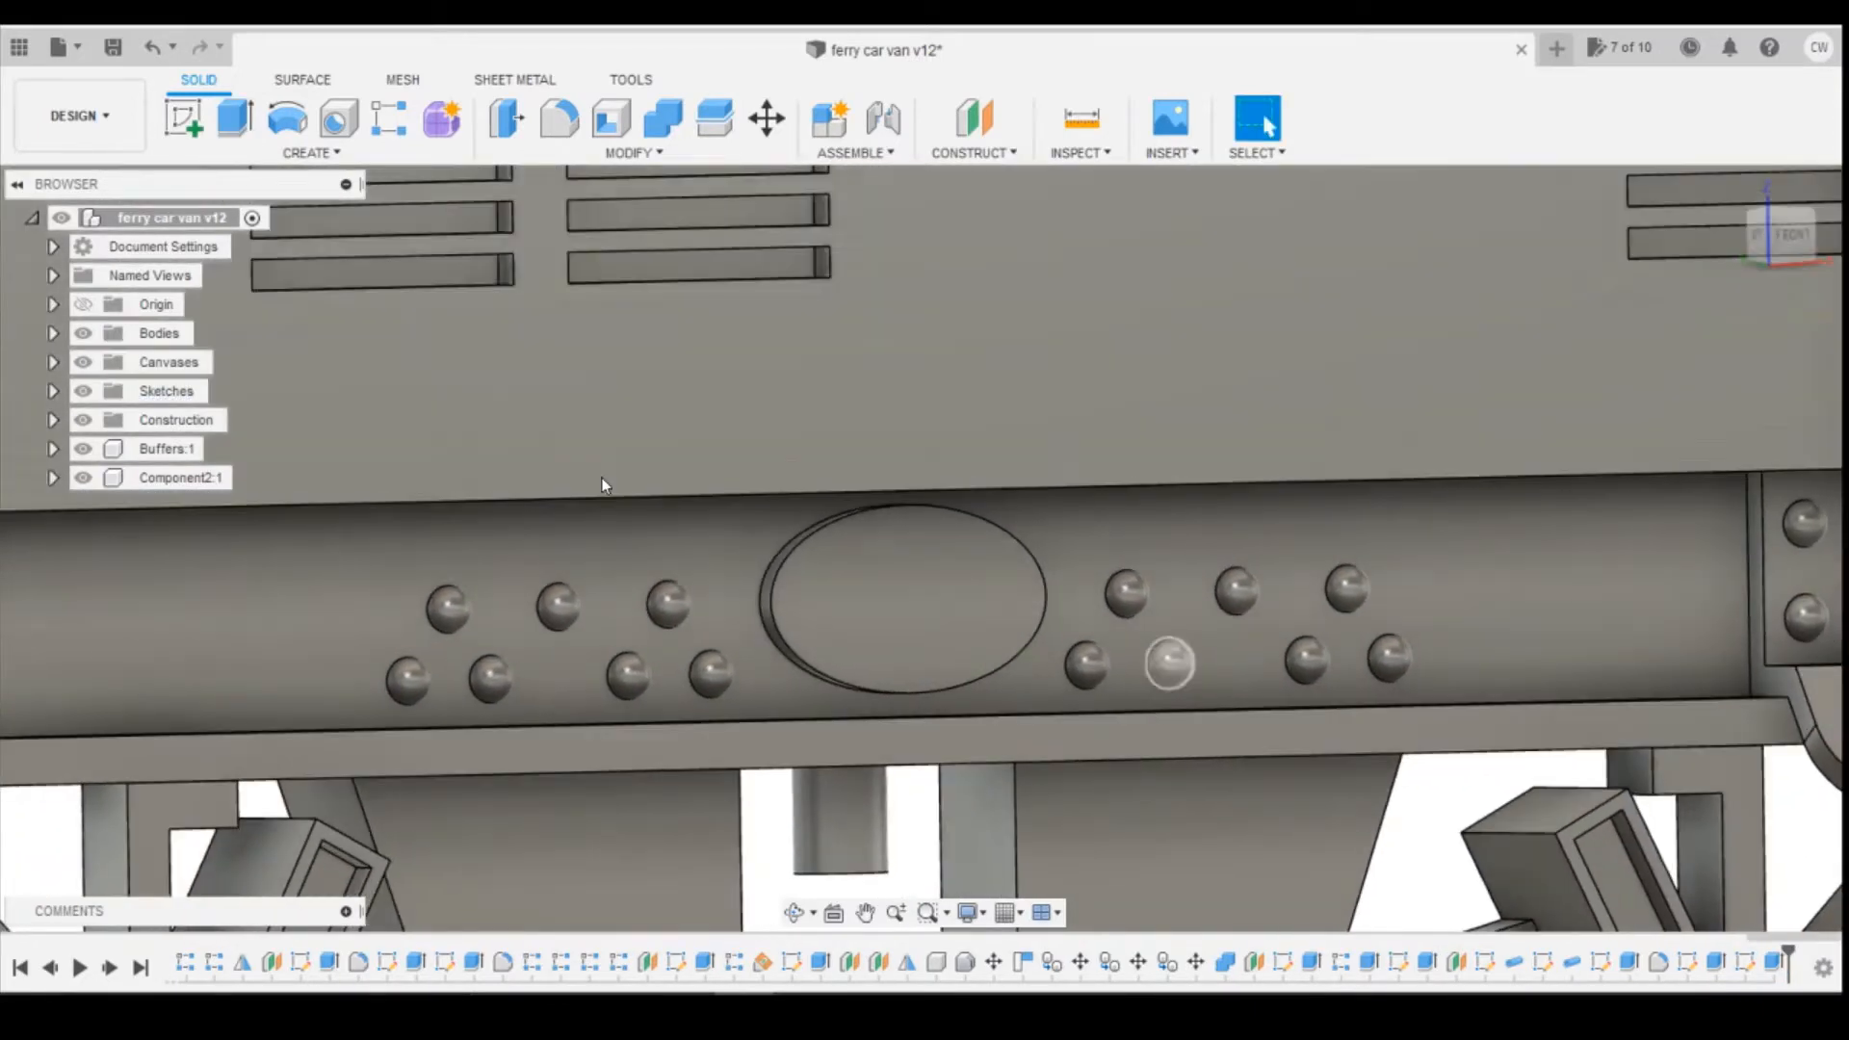
click(183, 117)
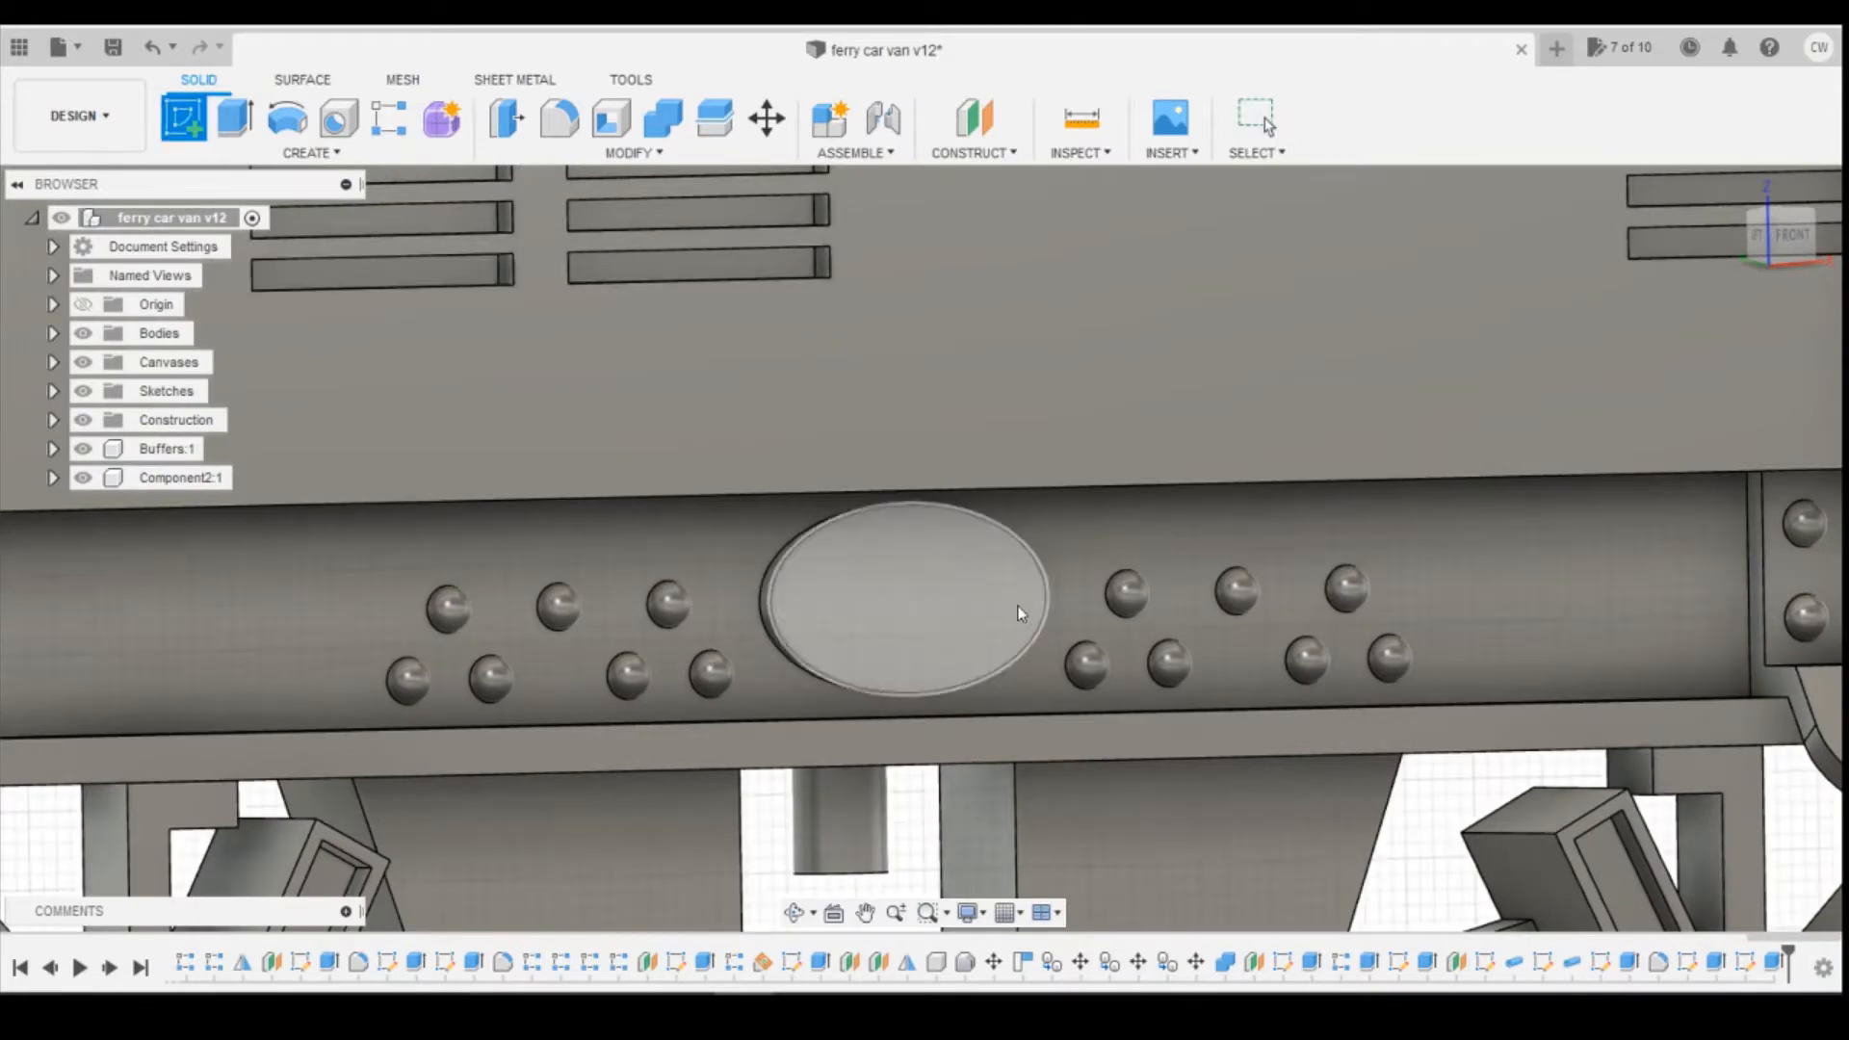
click(819, 539)
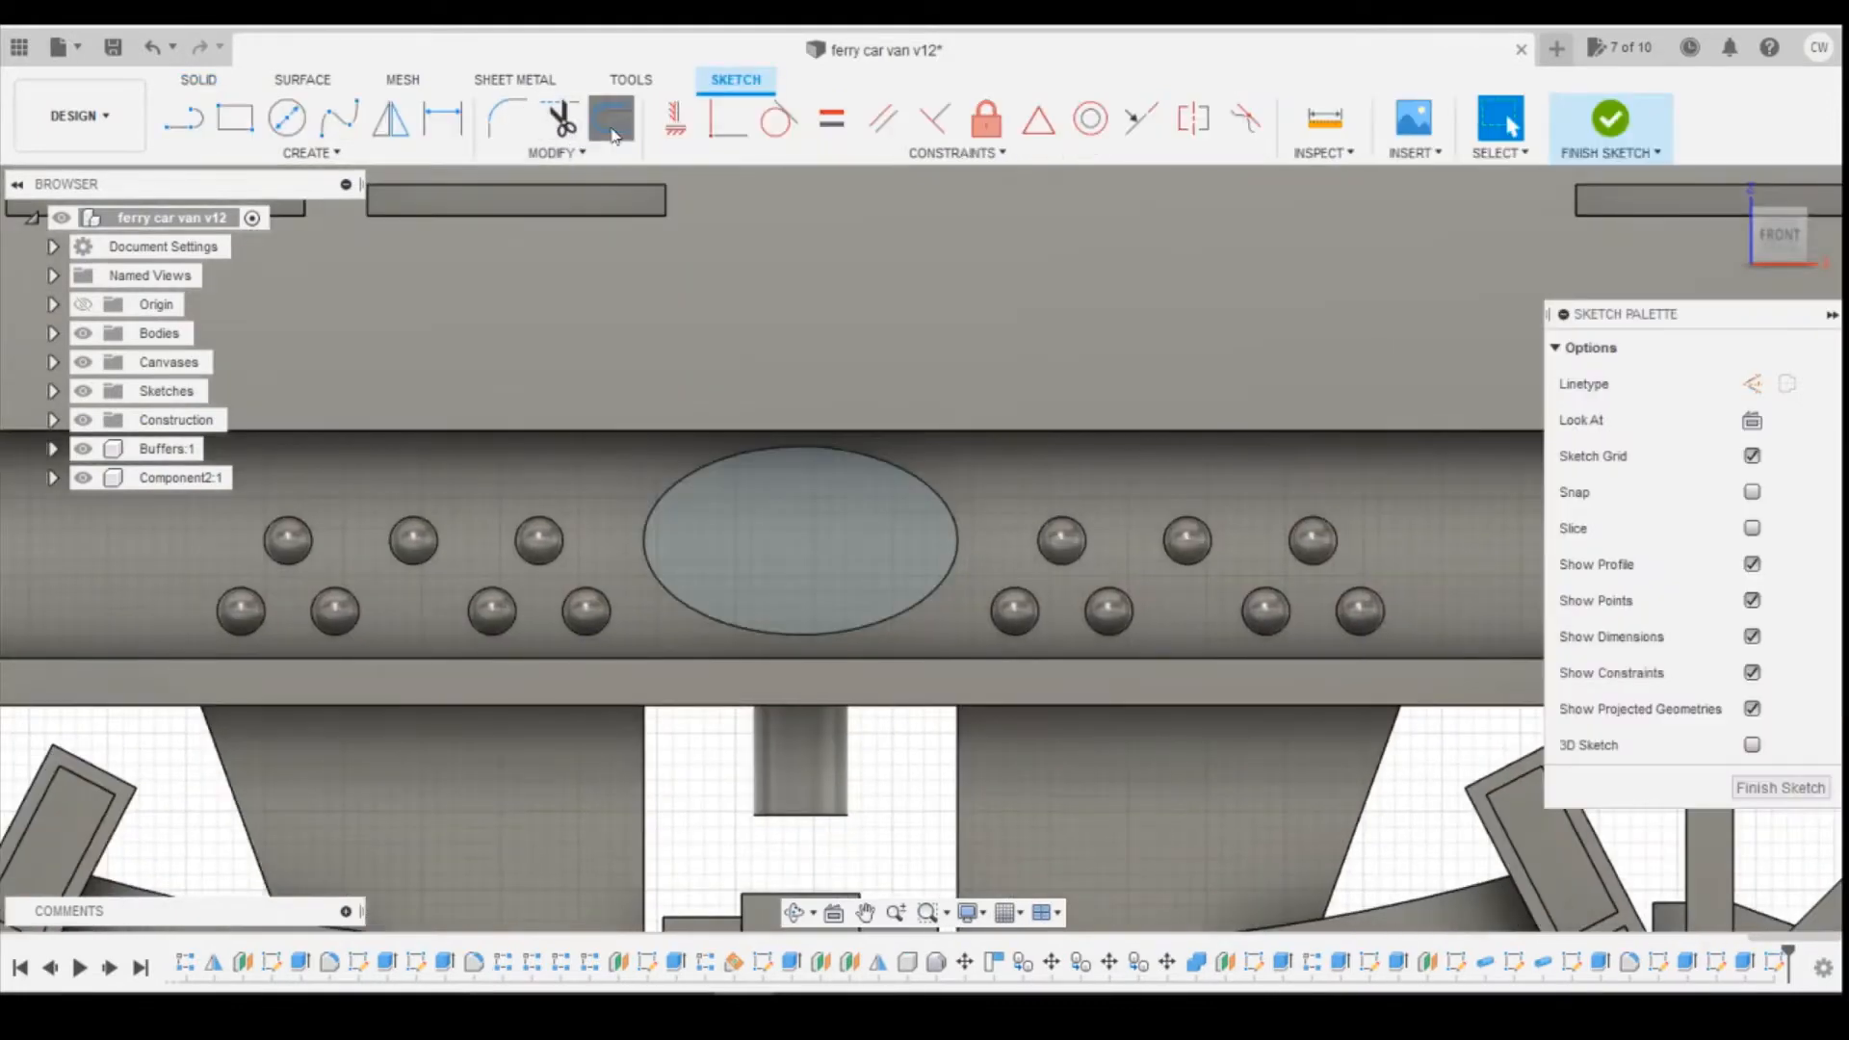
click(612, 124)
click(949, 507)
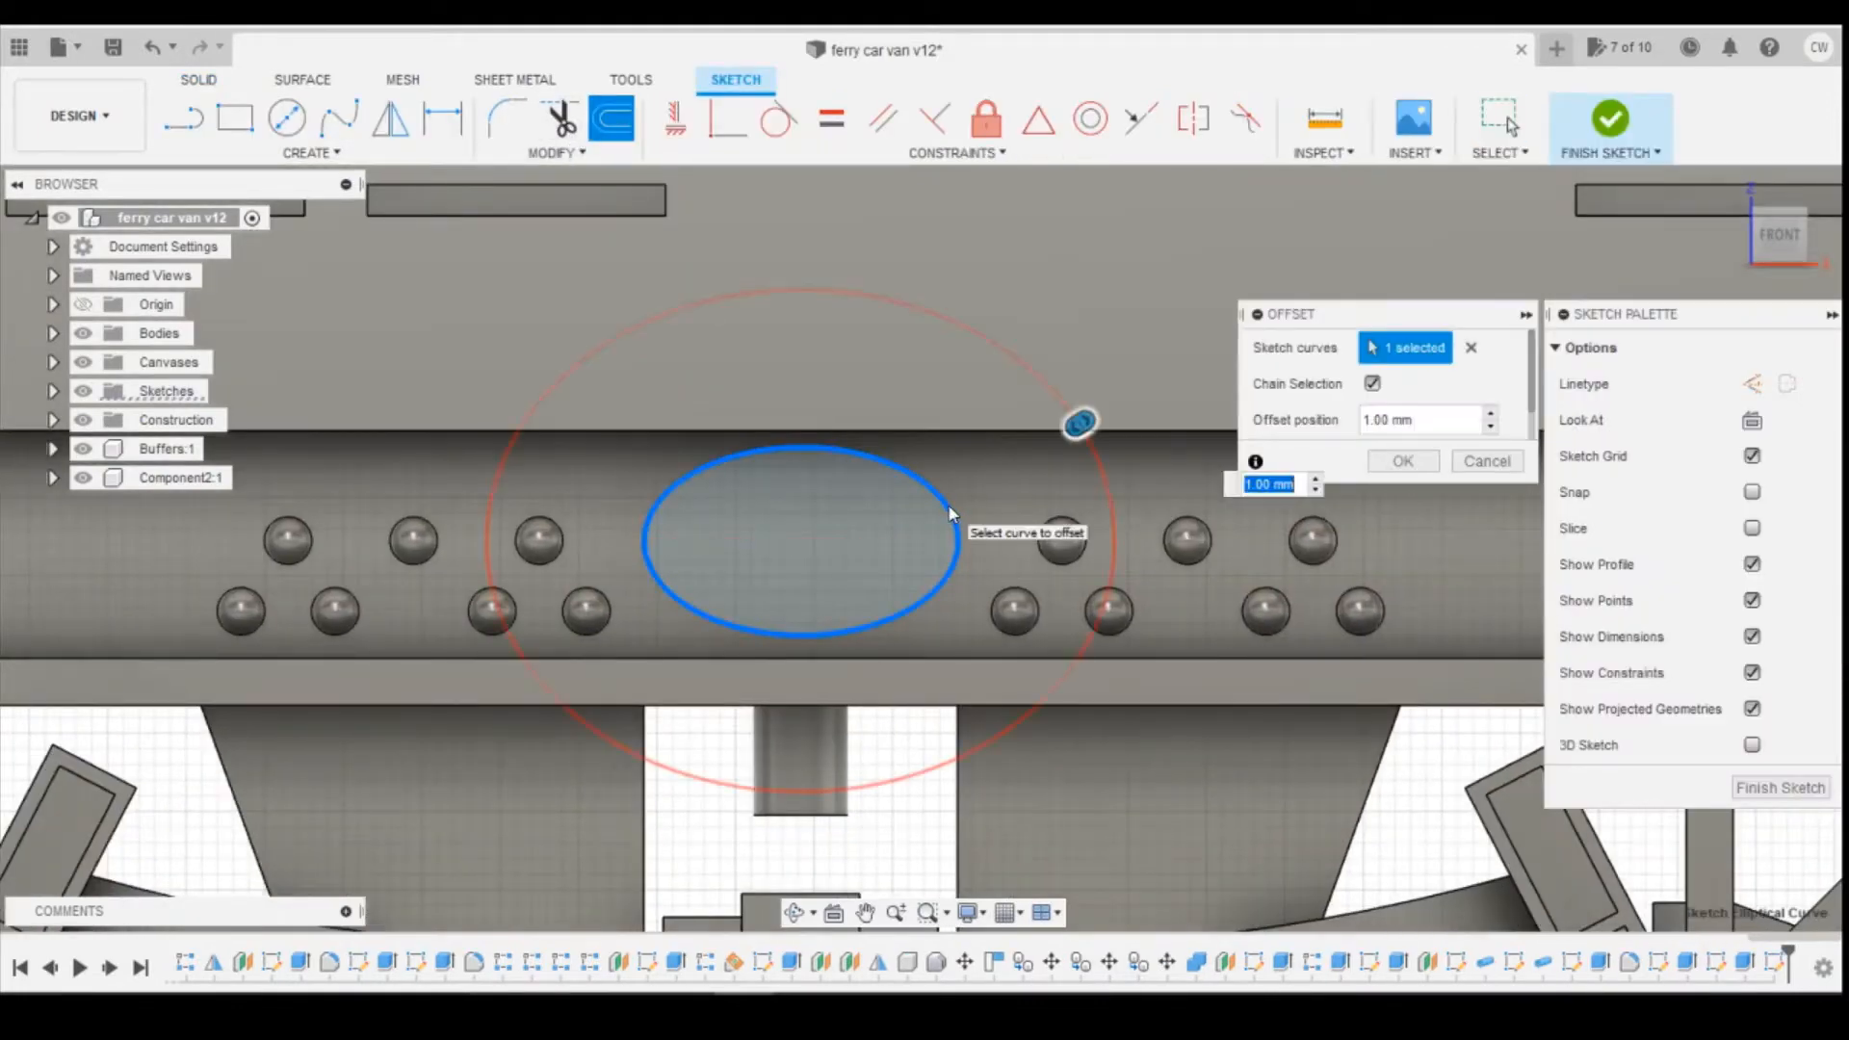
drag(1083, 420, 932, 514)
text(-0)
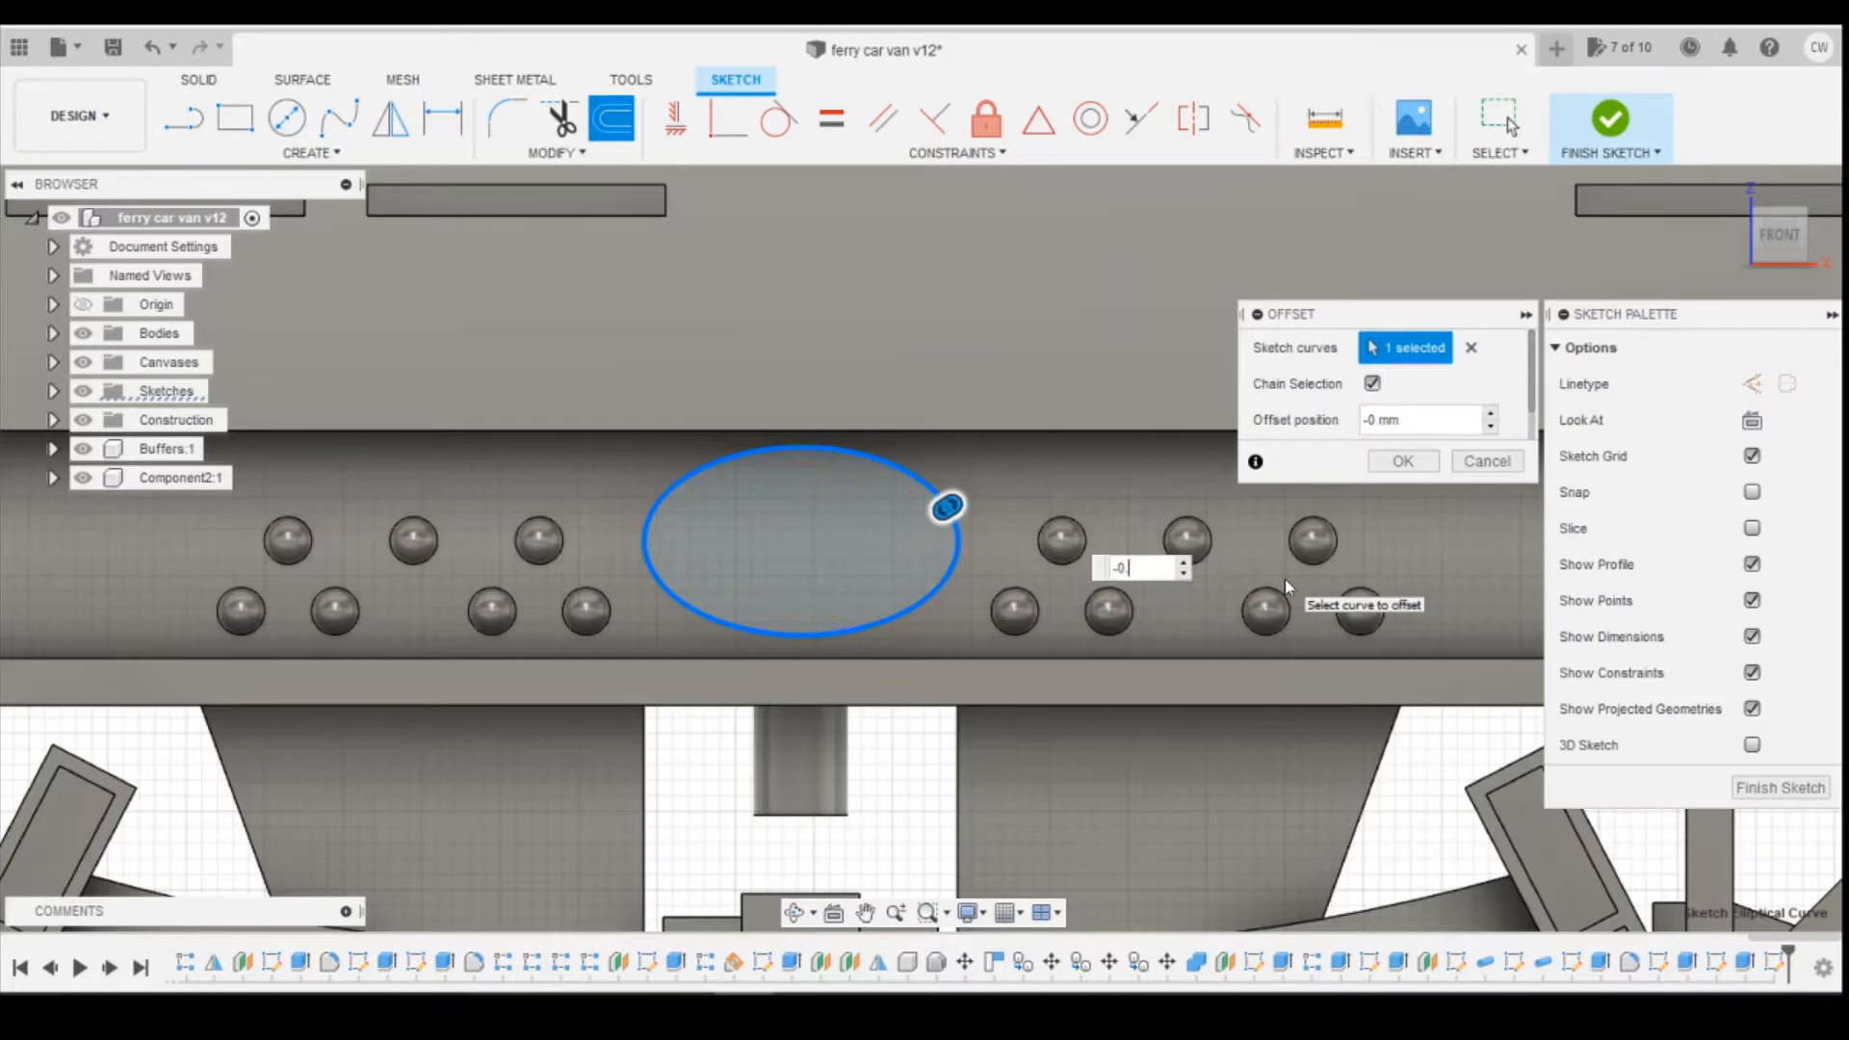
text(.1)
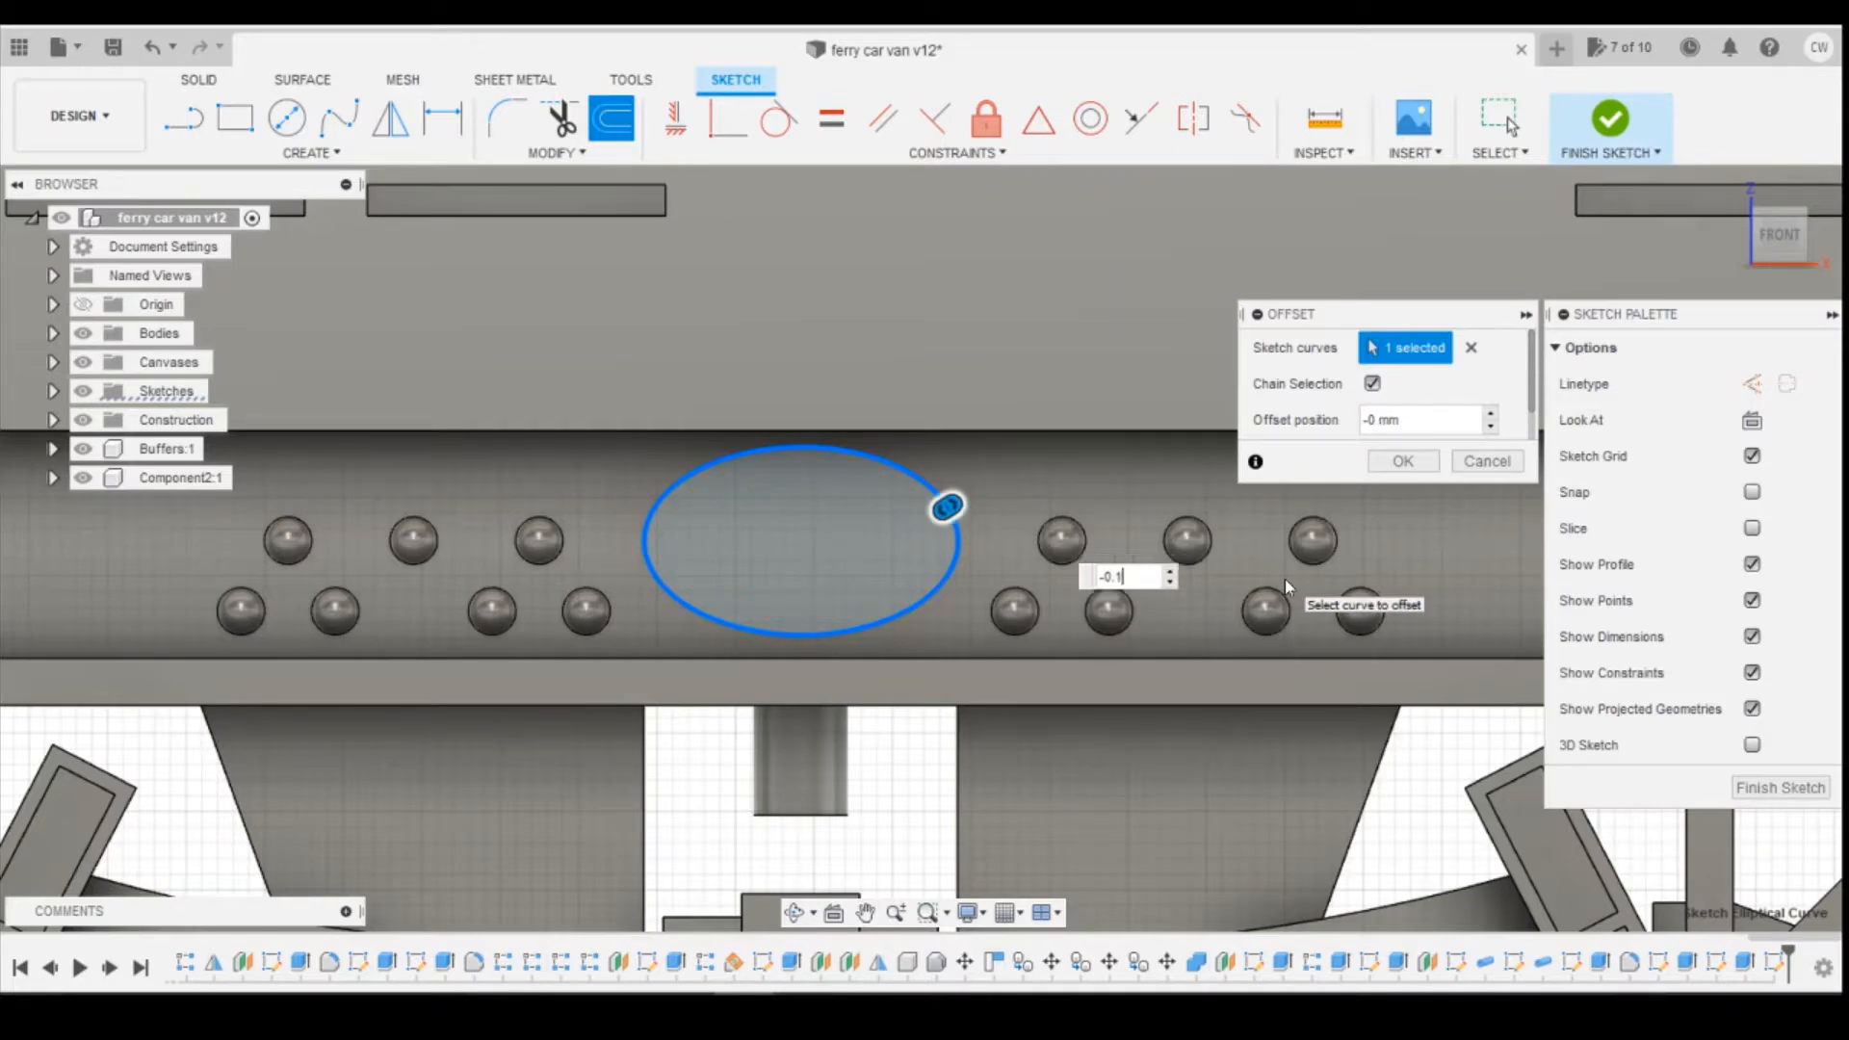
key(Return)
Extrude the narrow ring profile between the two ellipses 0.1 mm outward to form a raised rim.
scroll(1194, 607, up, 3)
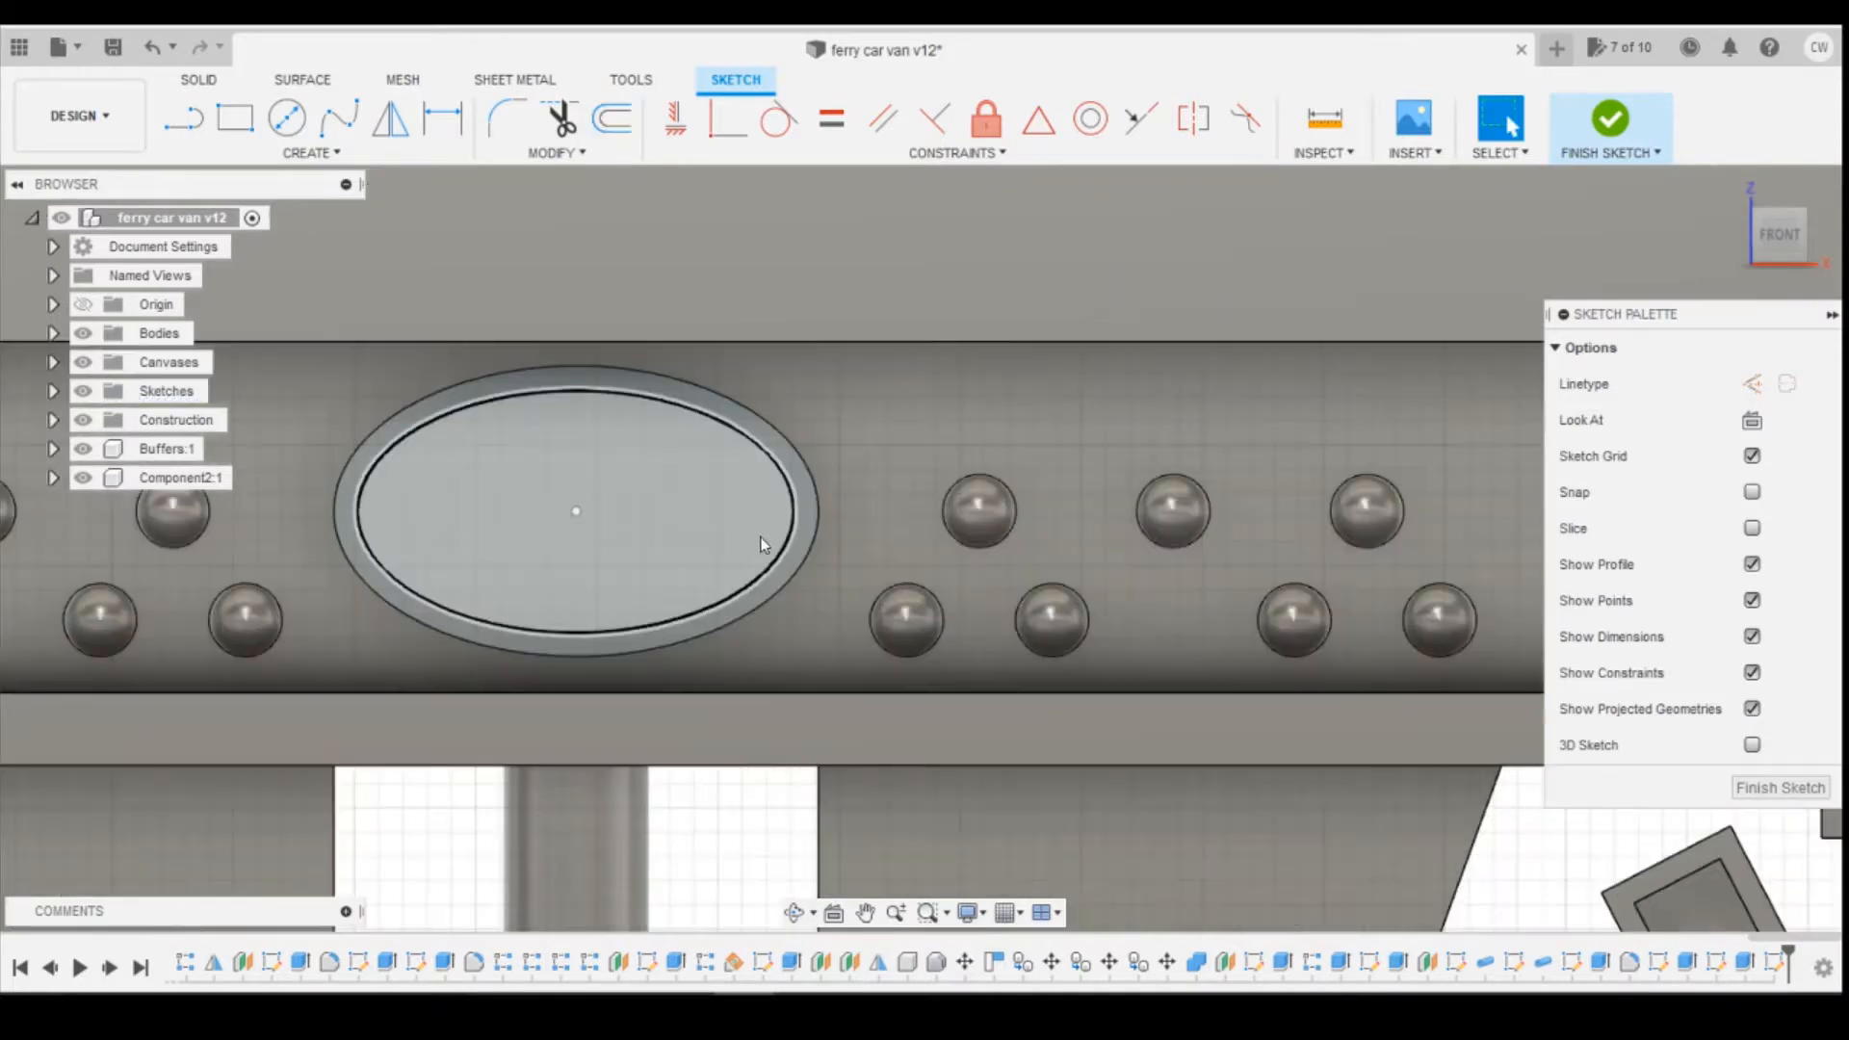
click(800, 552)
right_click(800, 552)
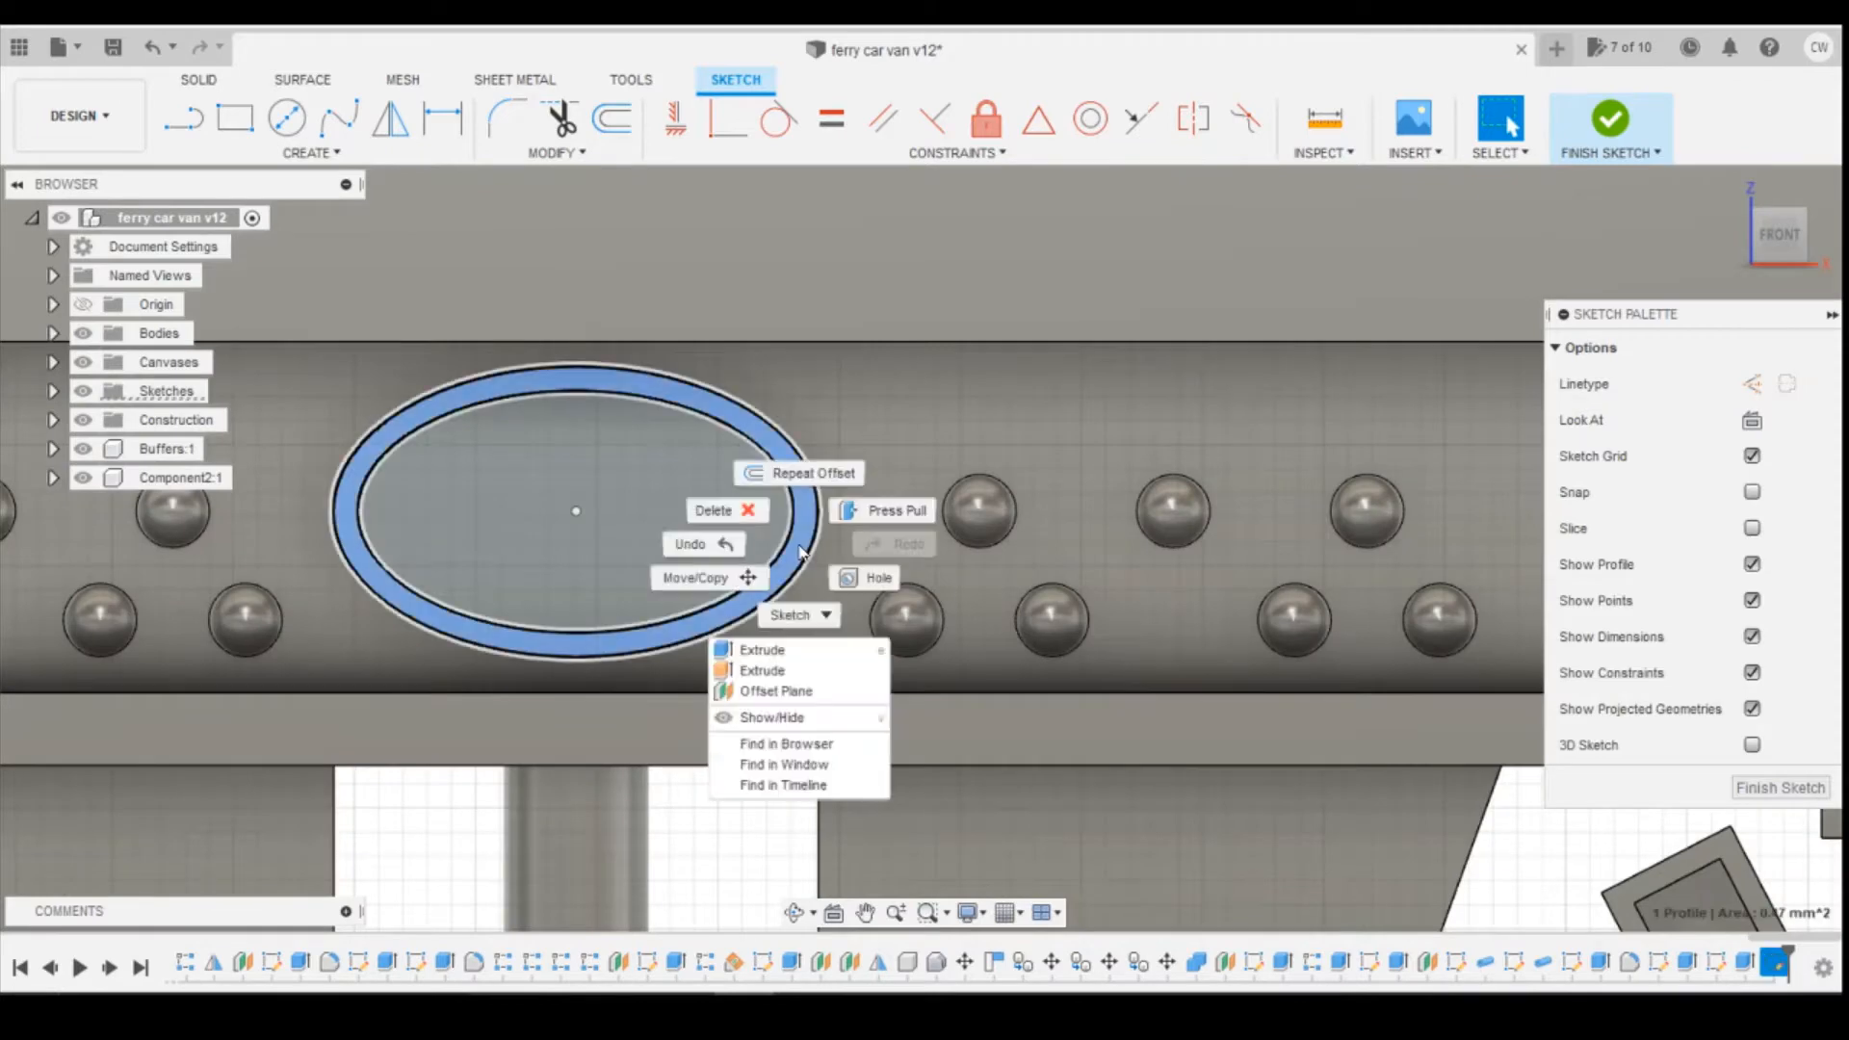
click(782, 649)
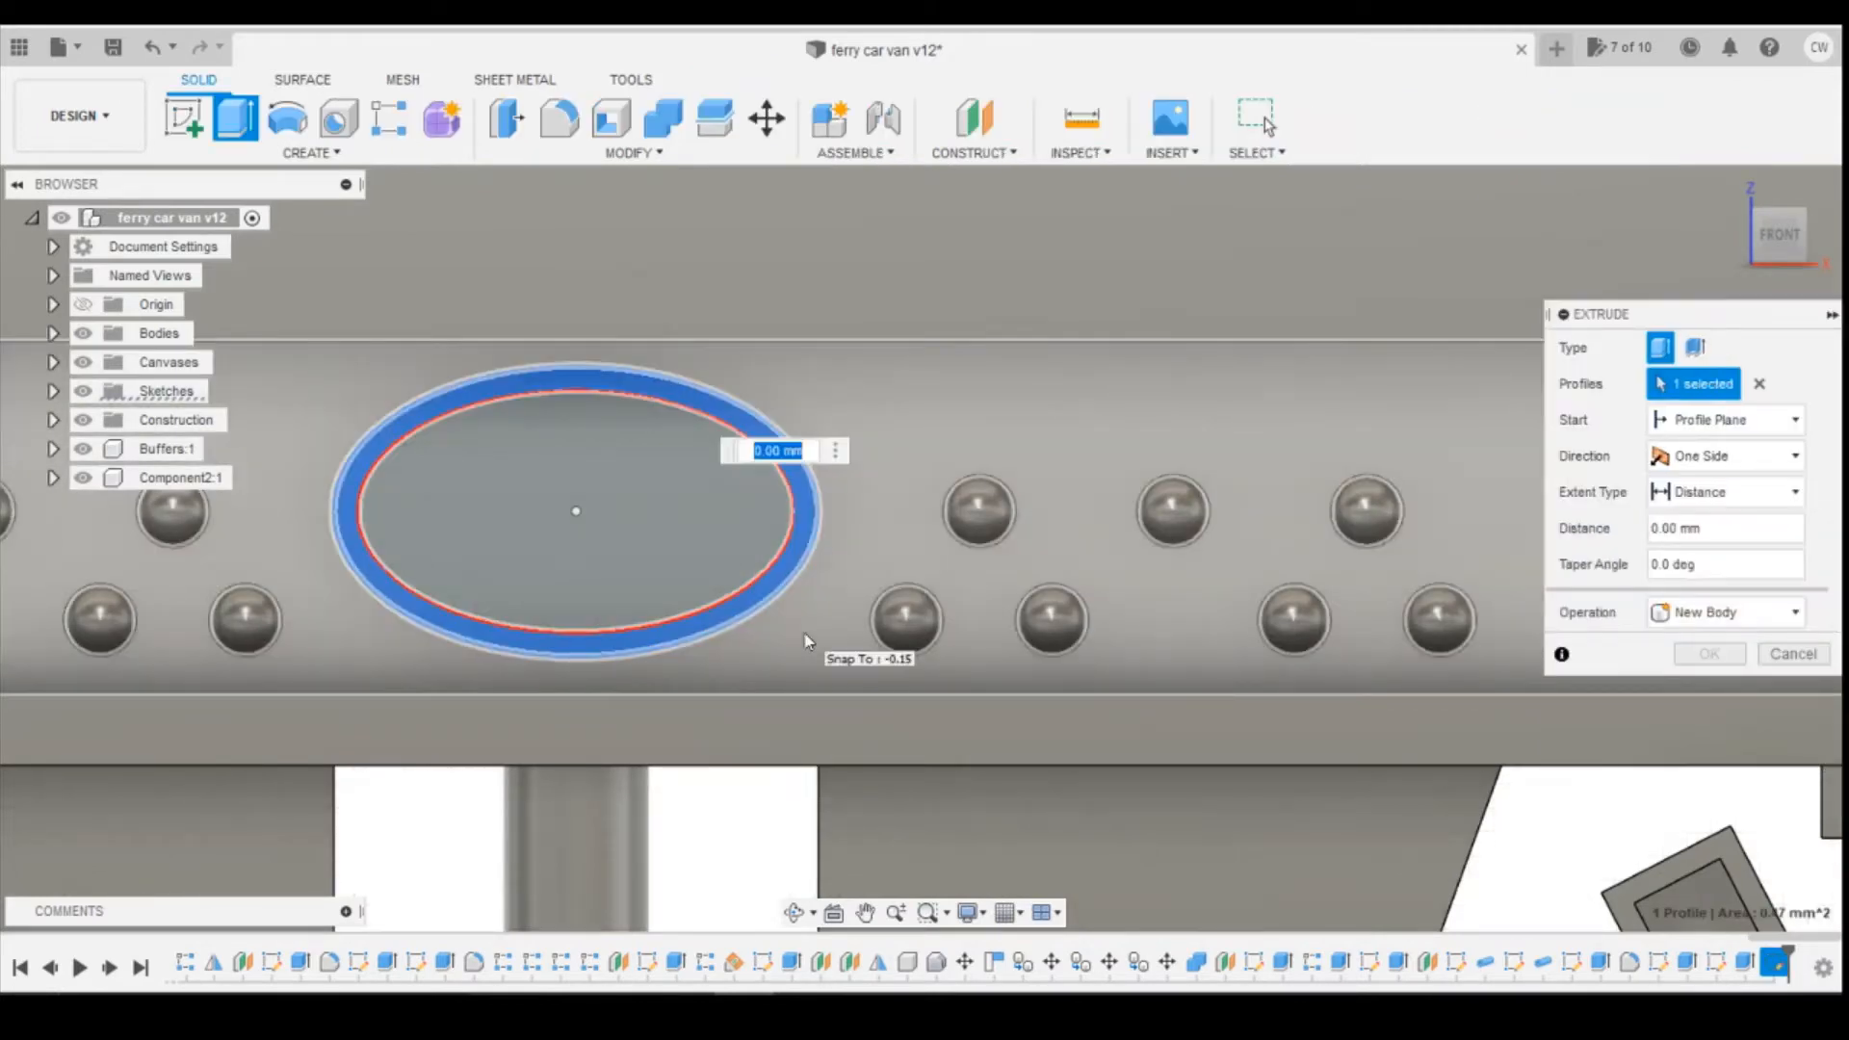
text(0.1)
key(Return)
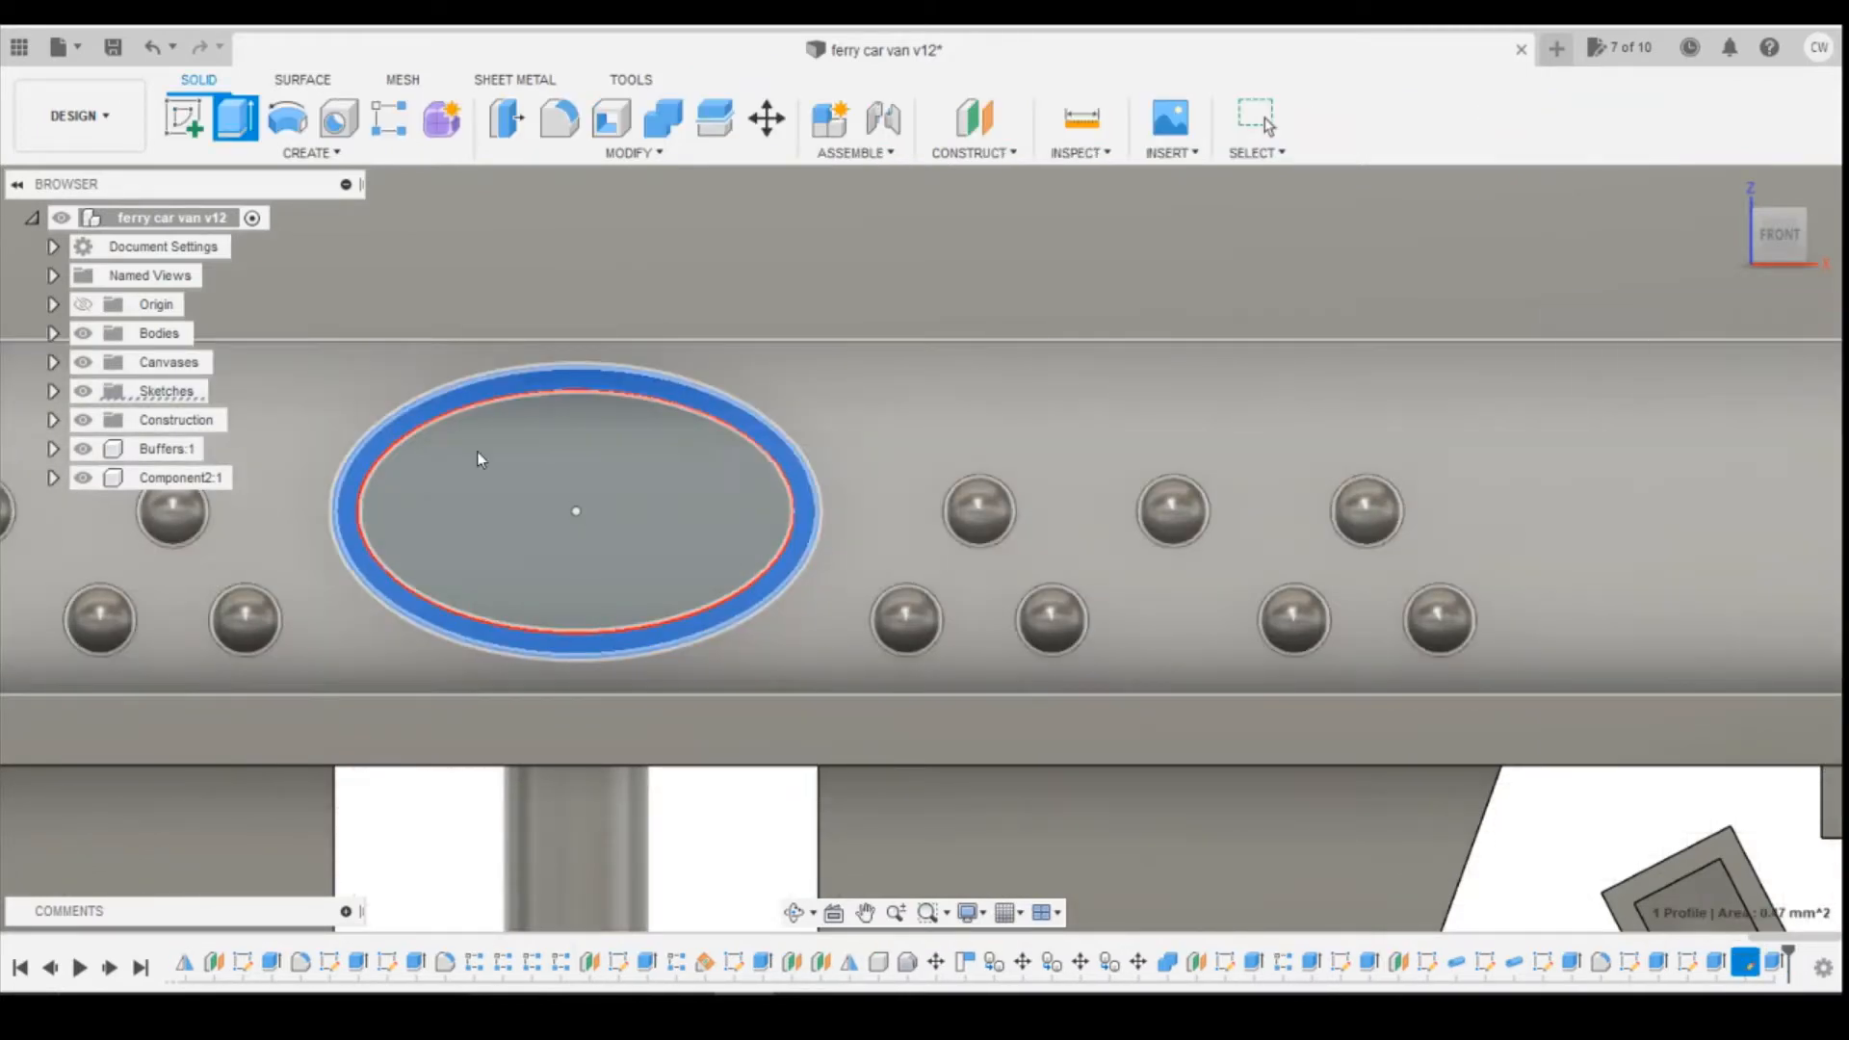
Fillet the inner and outer front edges of the oval rim with a 0.06 mm radius.
mouse_move(1781, 247)
mouse_down()
mouse_move(1822, 229)
mouse_move(1795, 233)
mouse_up()
key(f)
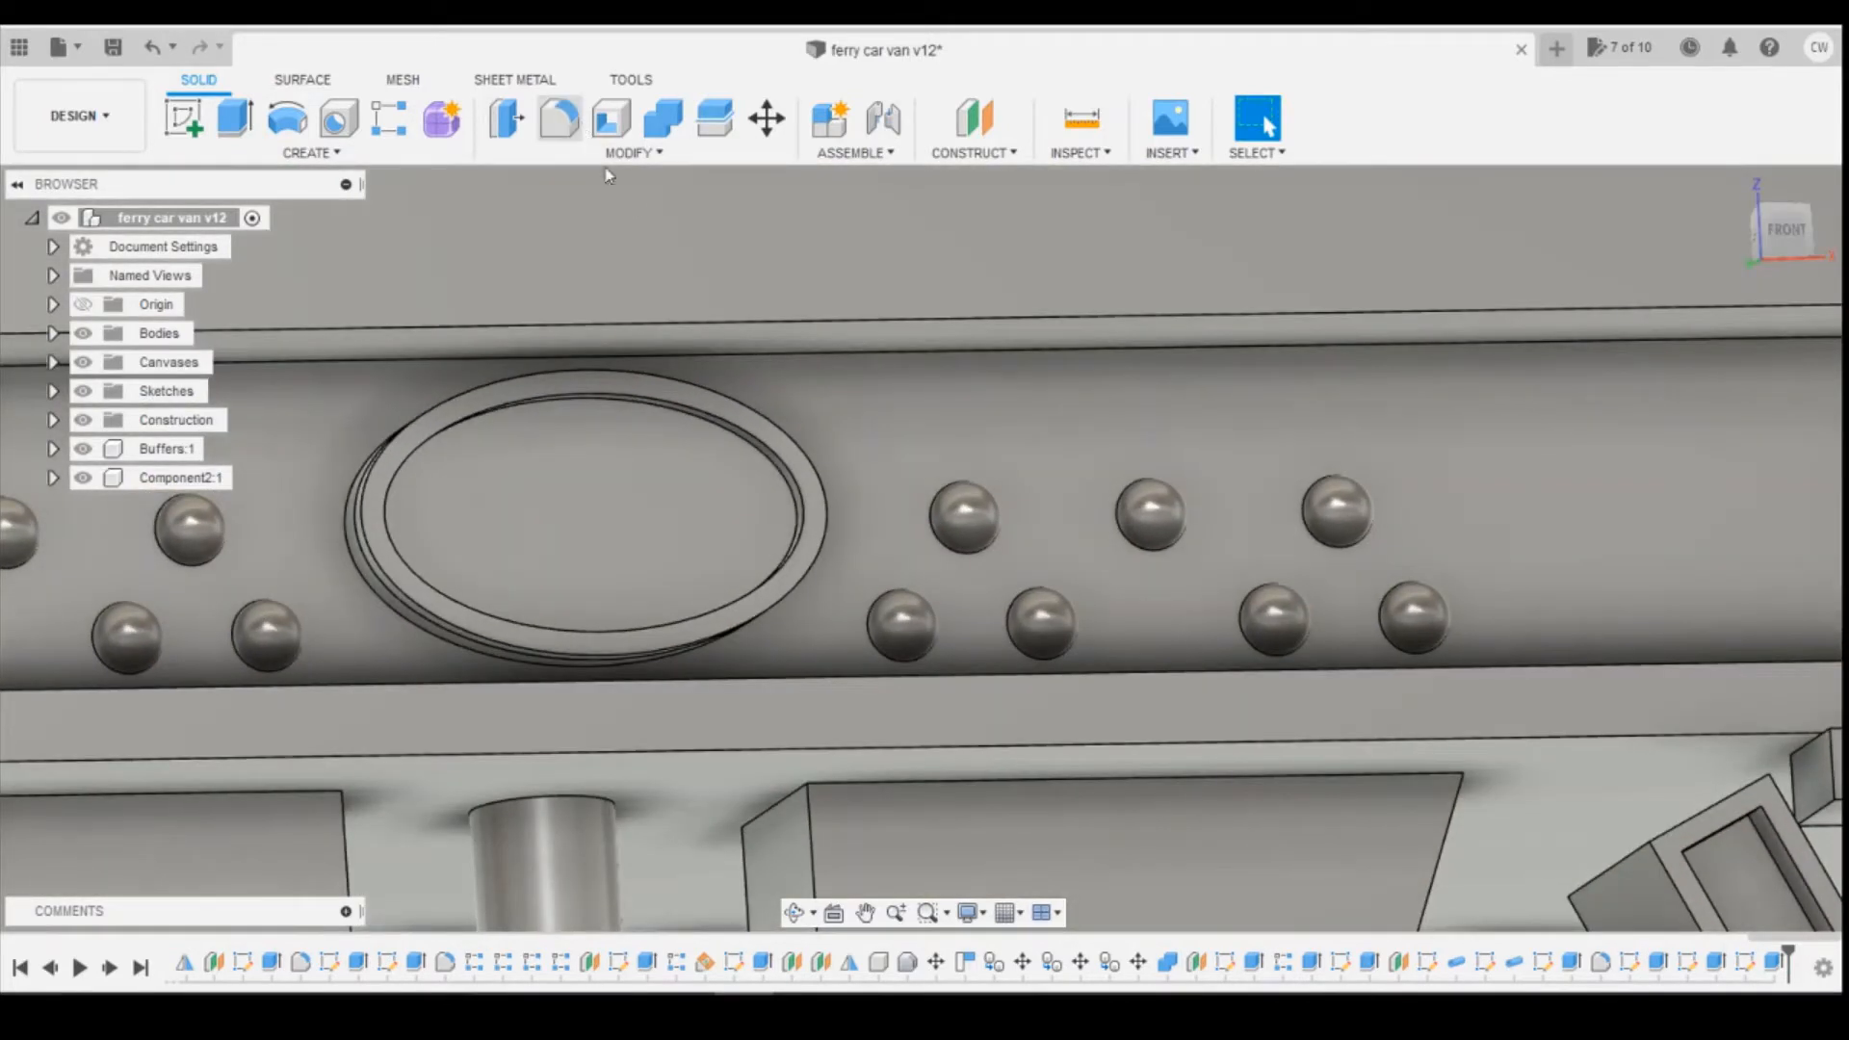
click(821, 546)
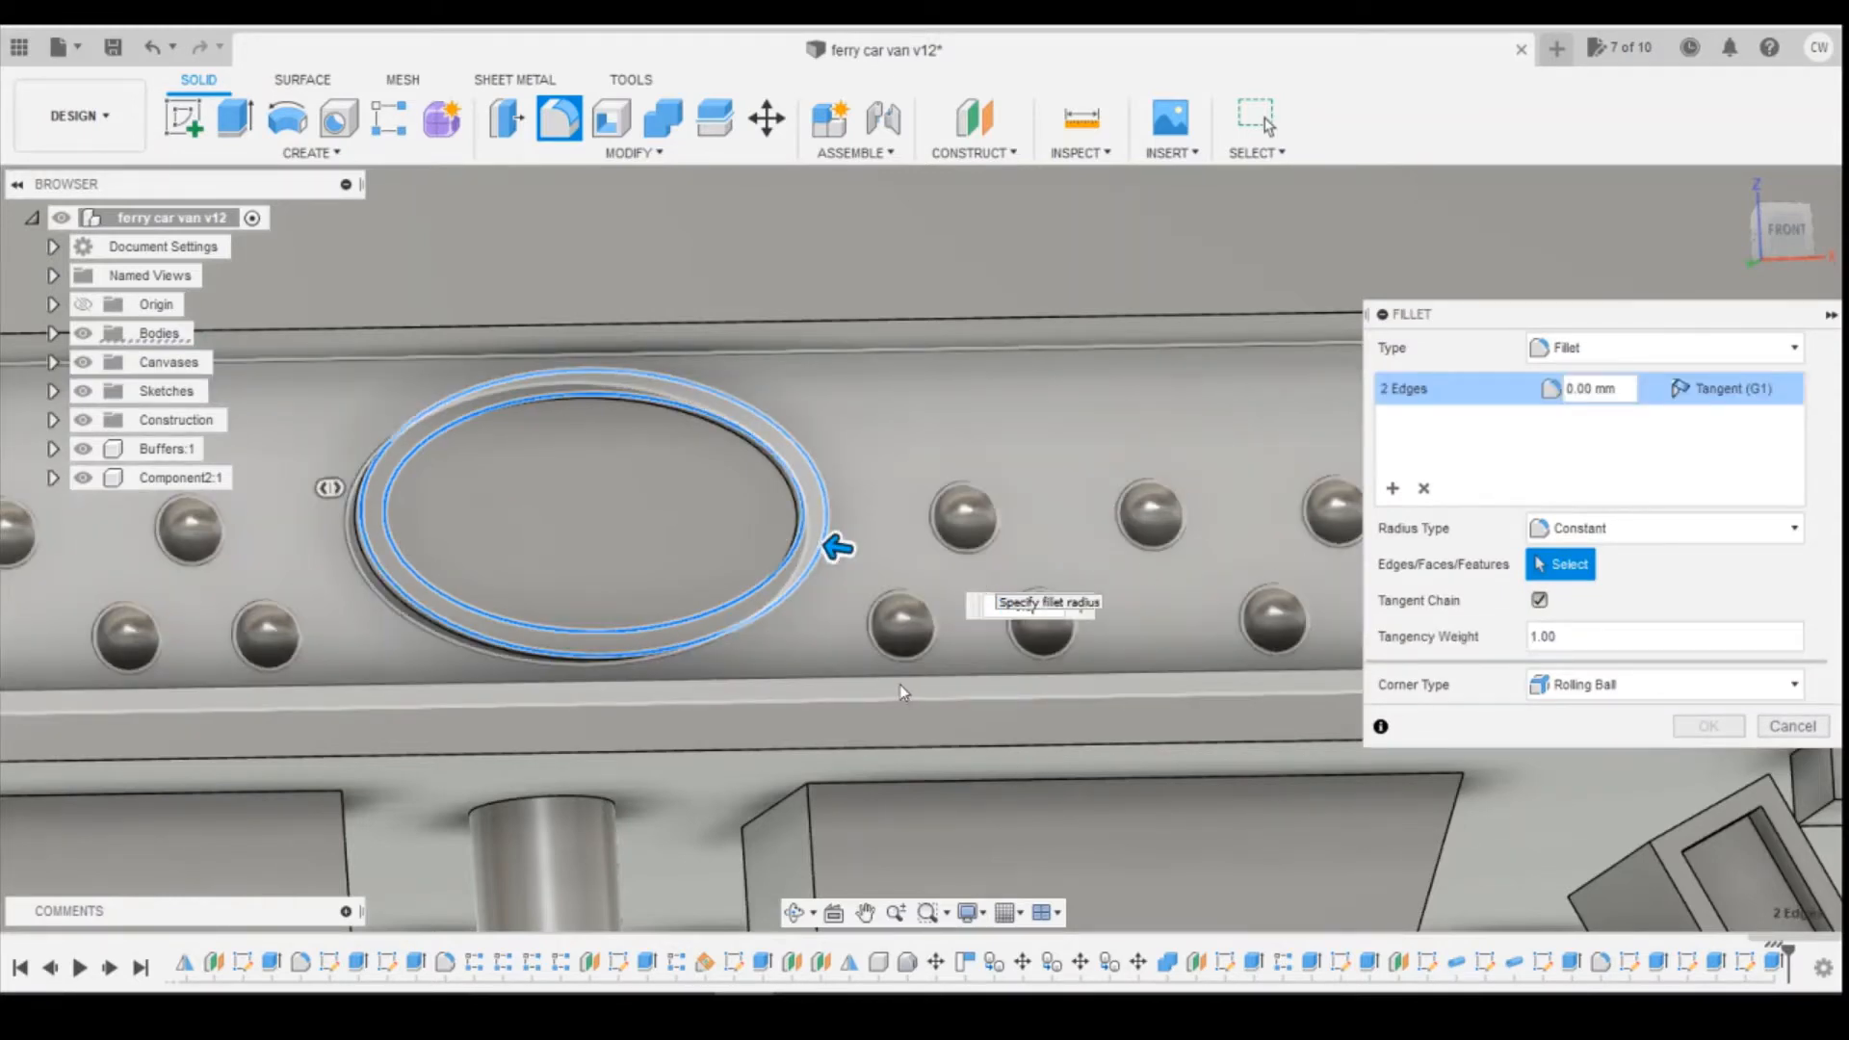
text(0.5)
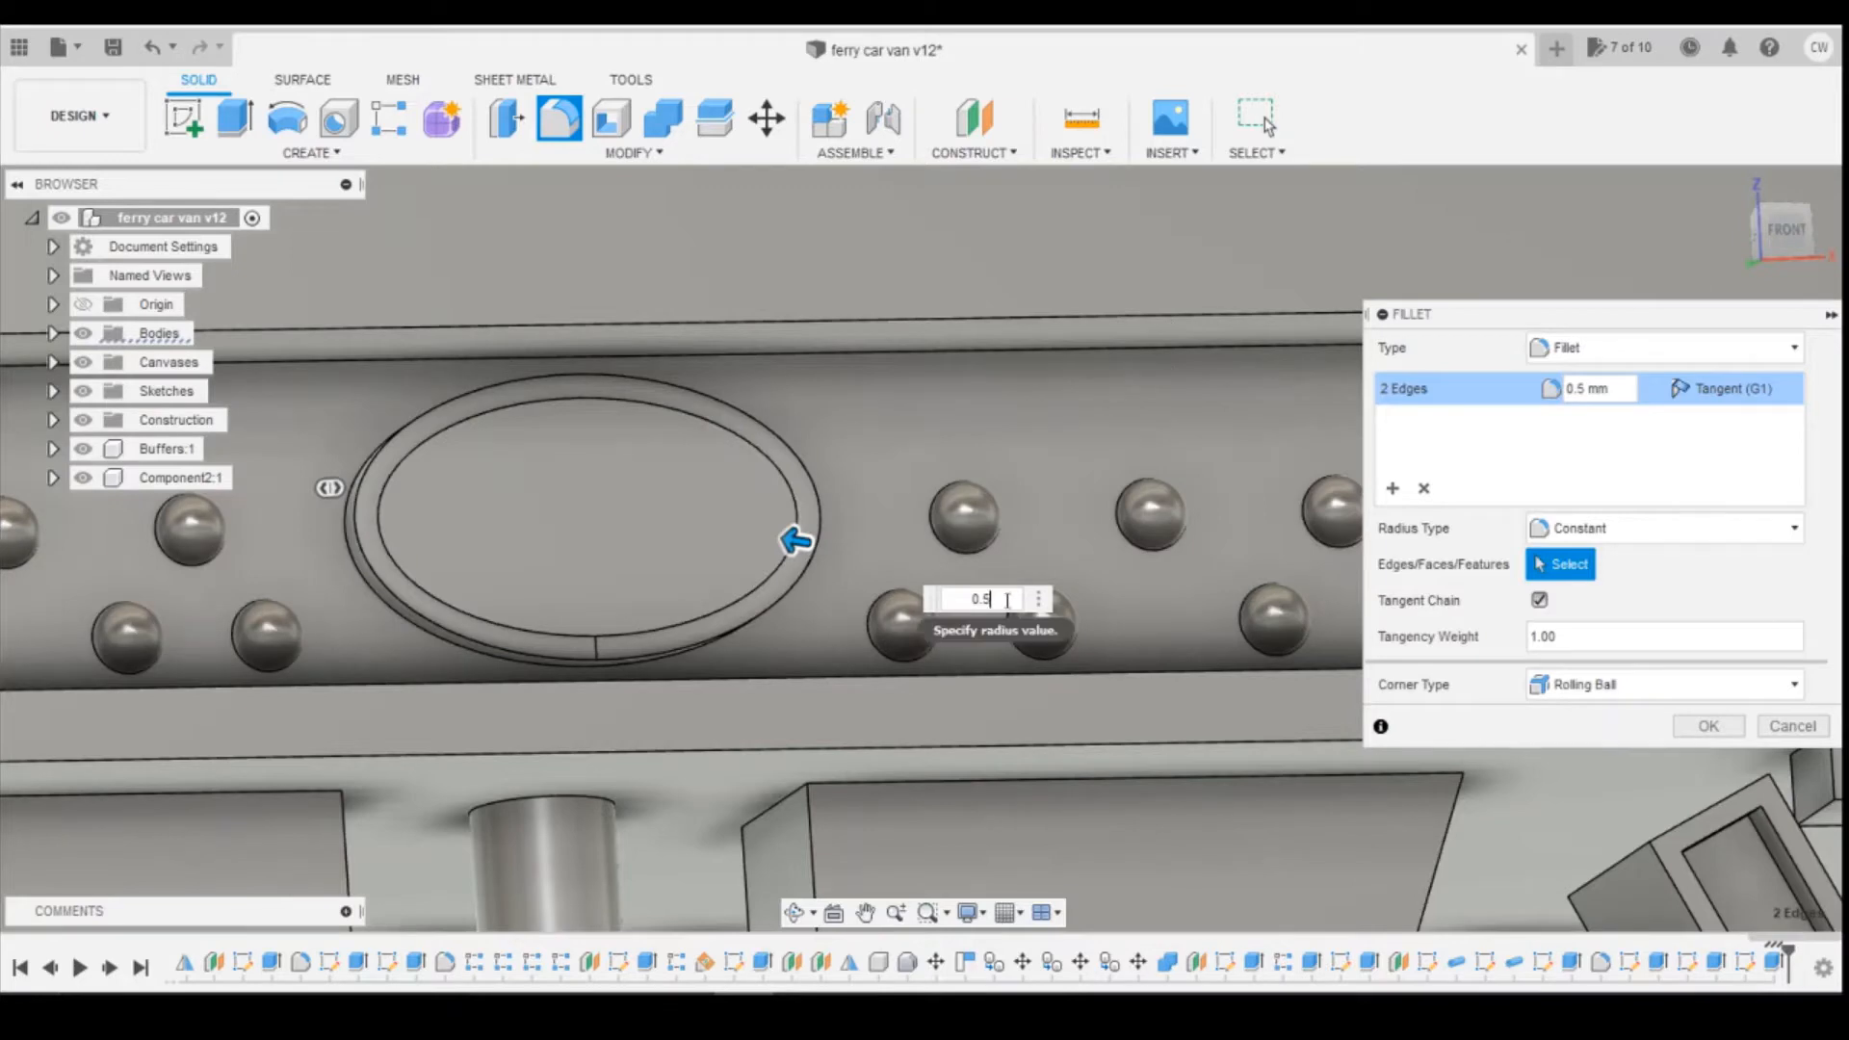
key(BackSpace)
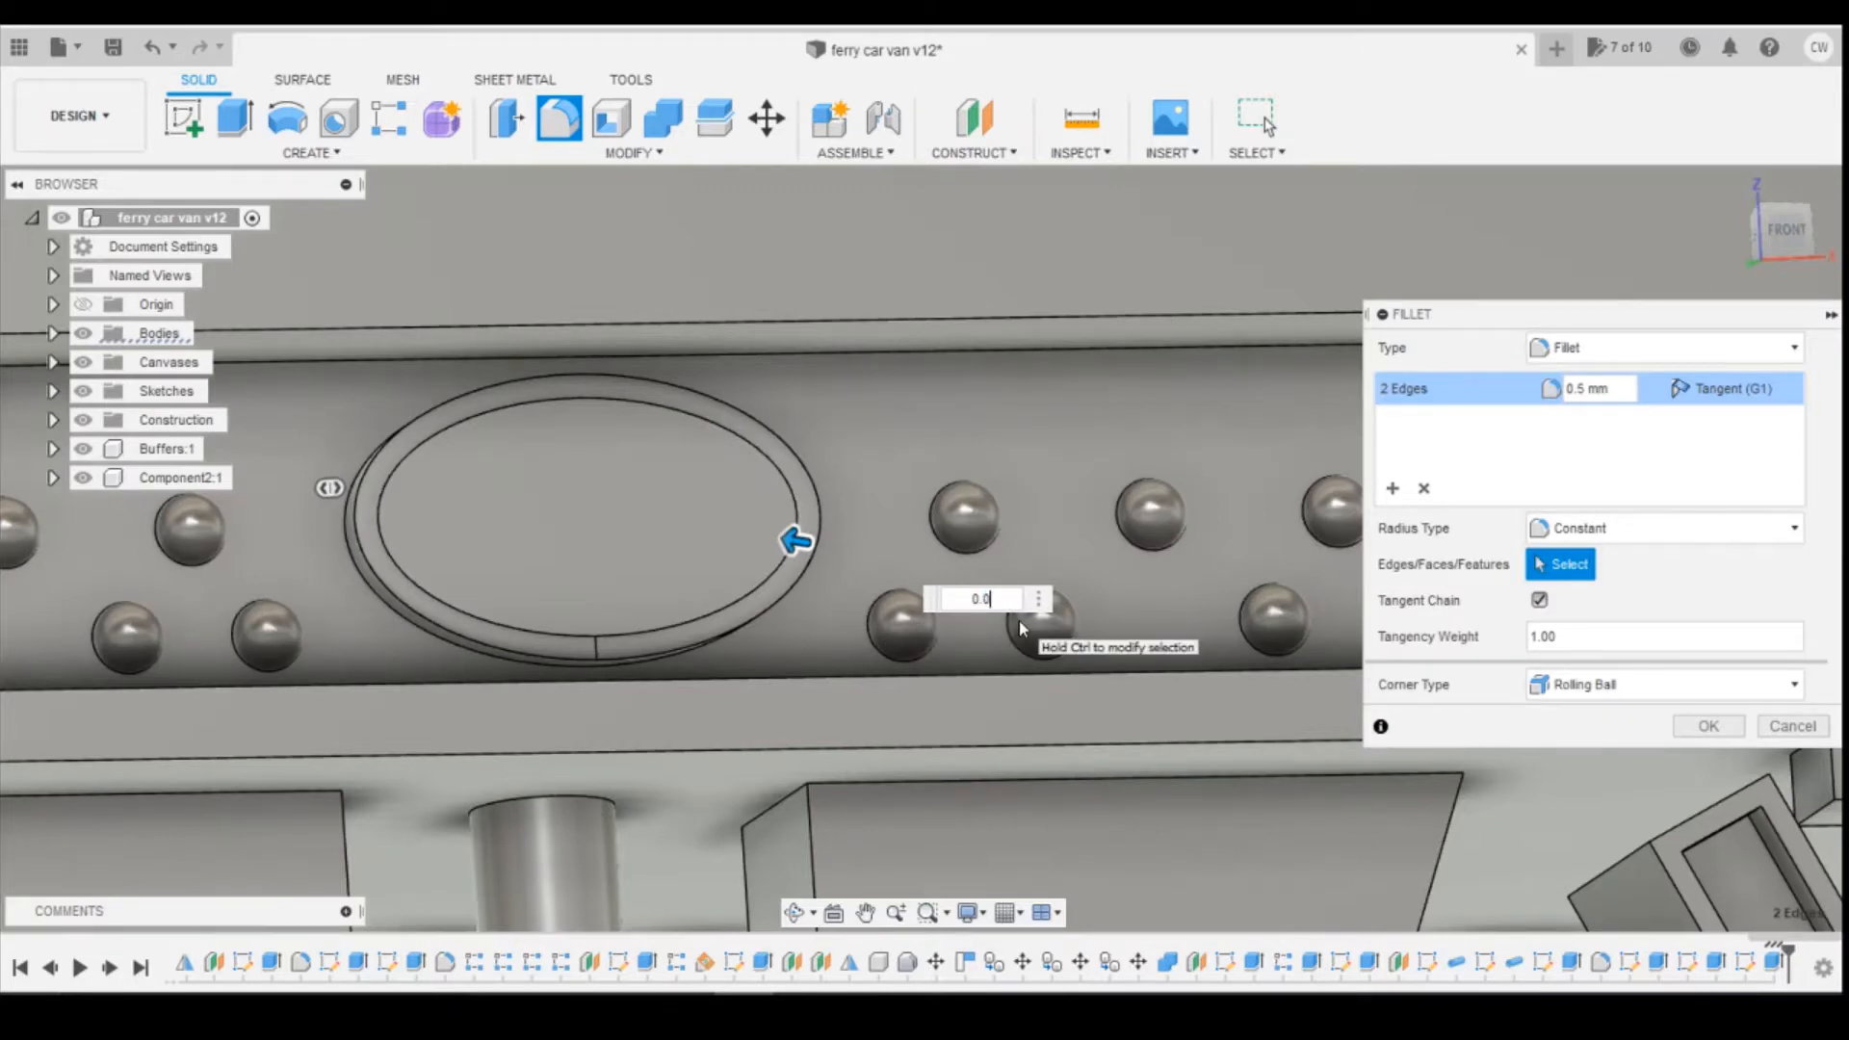
text(0)
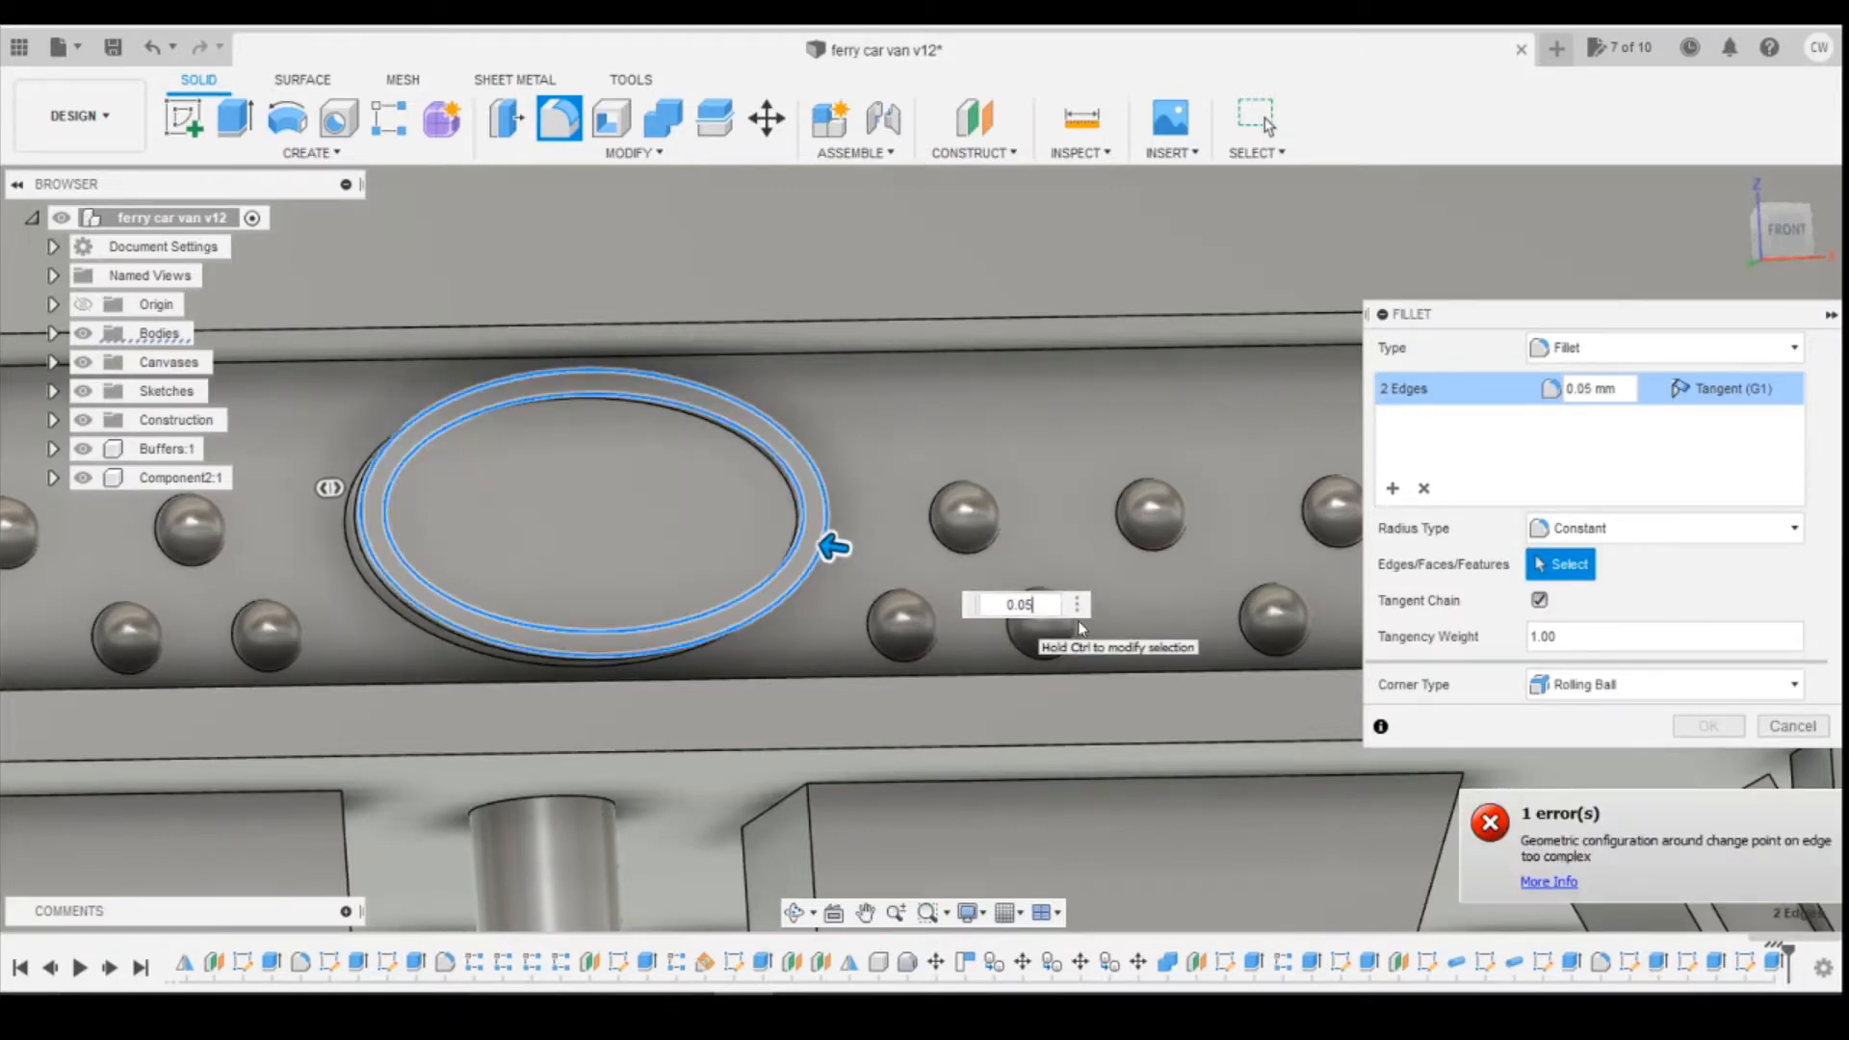
mouse_move(833, 549)
mouse_down()
mouse_move(825, 524)
mouse_move(840, 528)
mouse_up()
scroll(821, 539, up, 5)
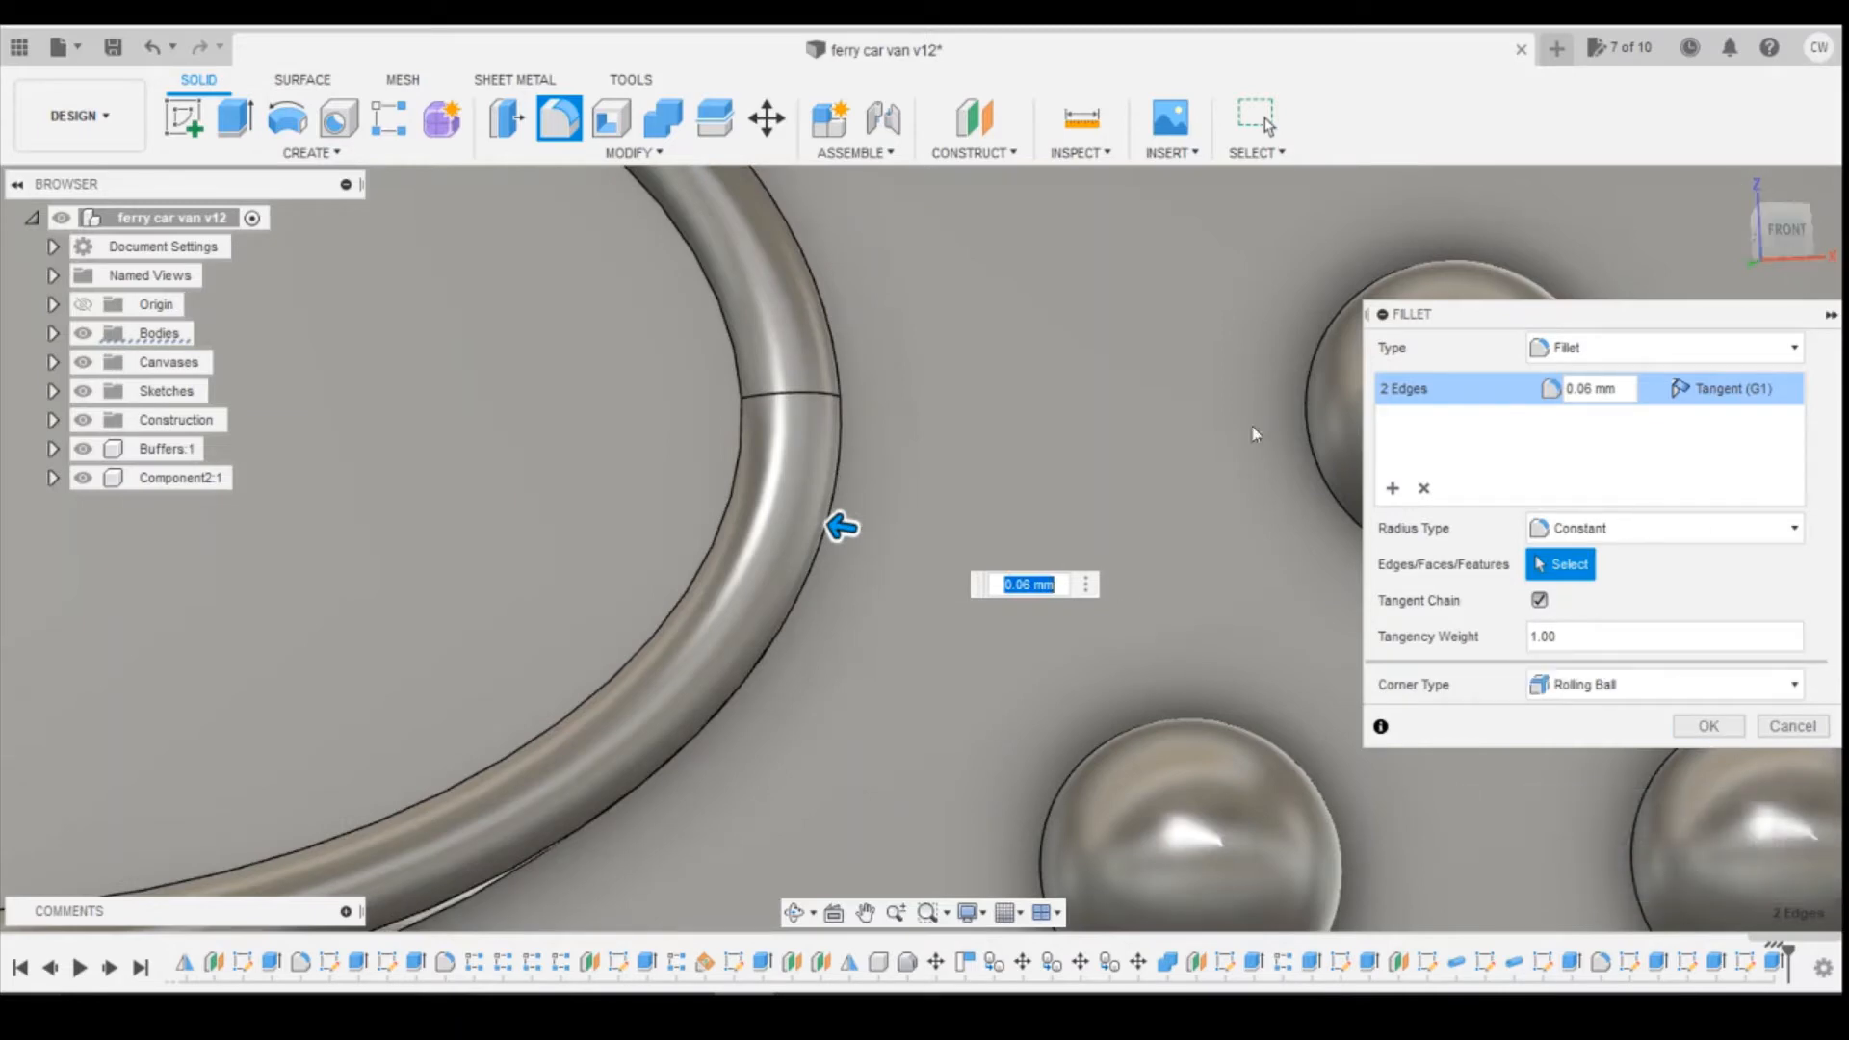
click(1708, 725)
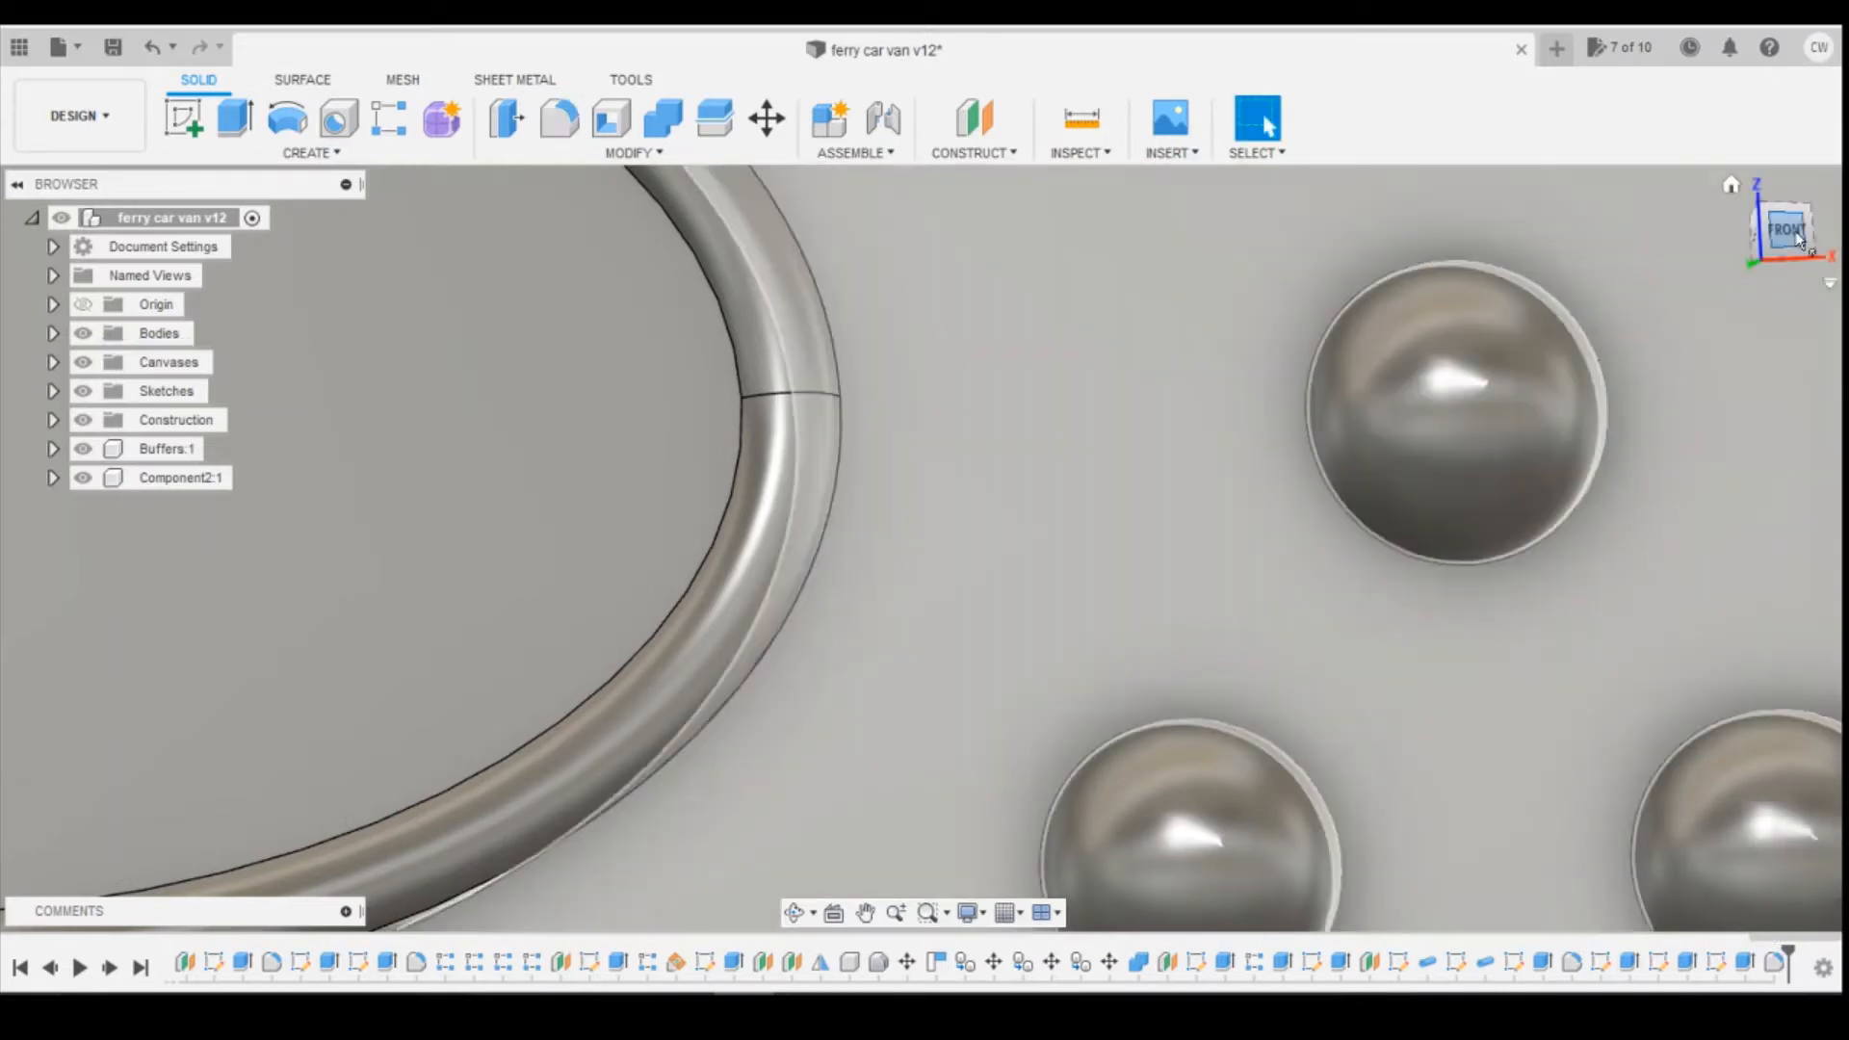
Inspect the rounded rim from below and from the front, and compare the plate with the reference photo.
mouse_move(924, 541)
shift+middle_down()
mouse_move(924, 423)
mouse_move(828, 462)
shift+middle_up()
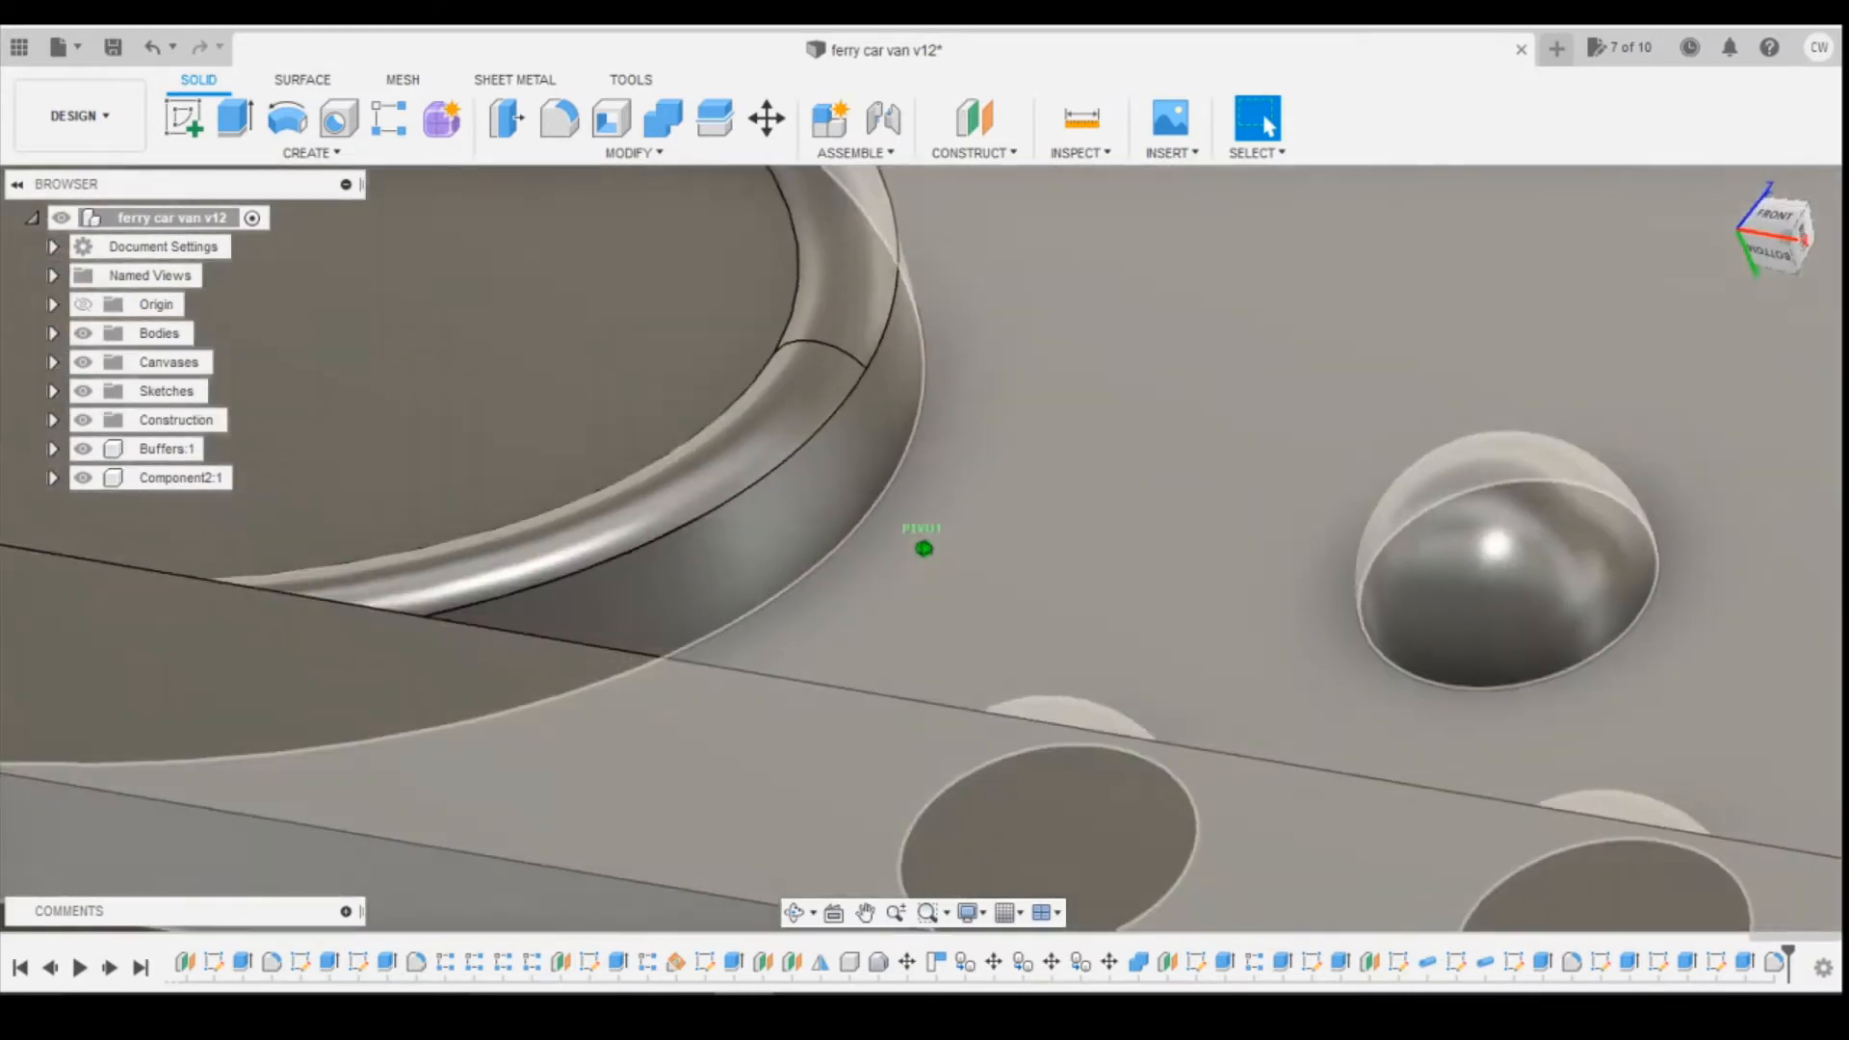
scroll(702, 383, up, 3)
scroll(718, 447, down, 4)
scroll(718, 448, down, 5)
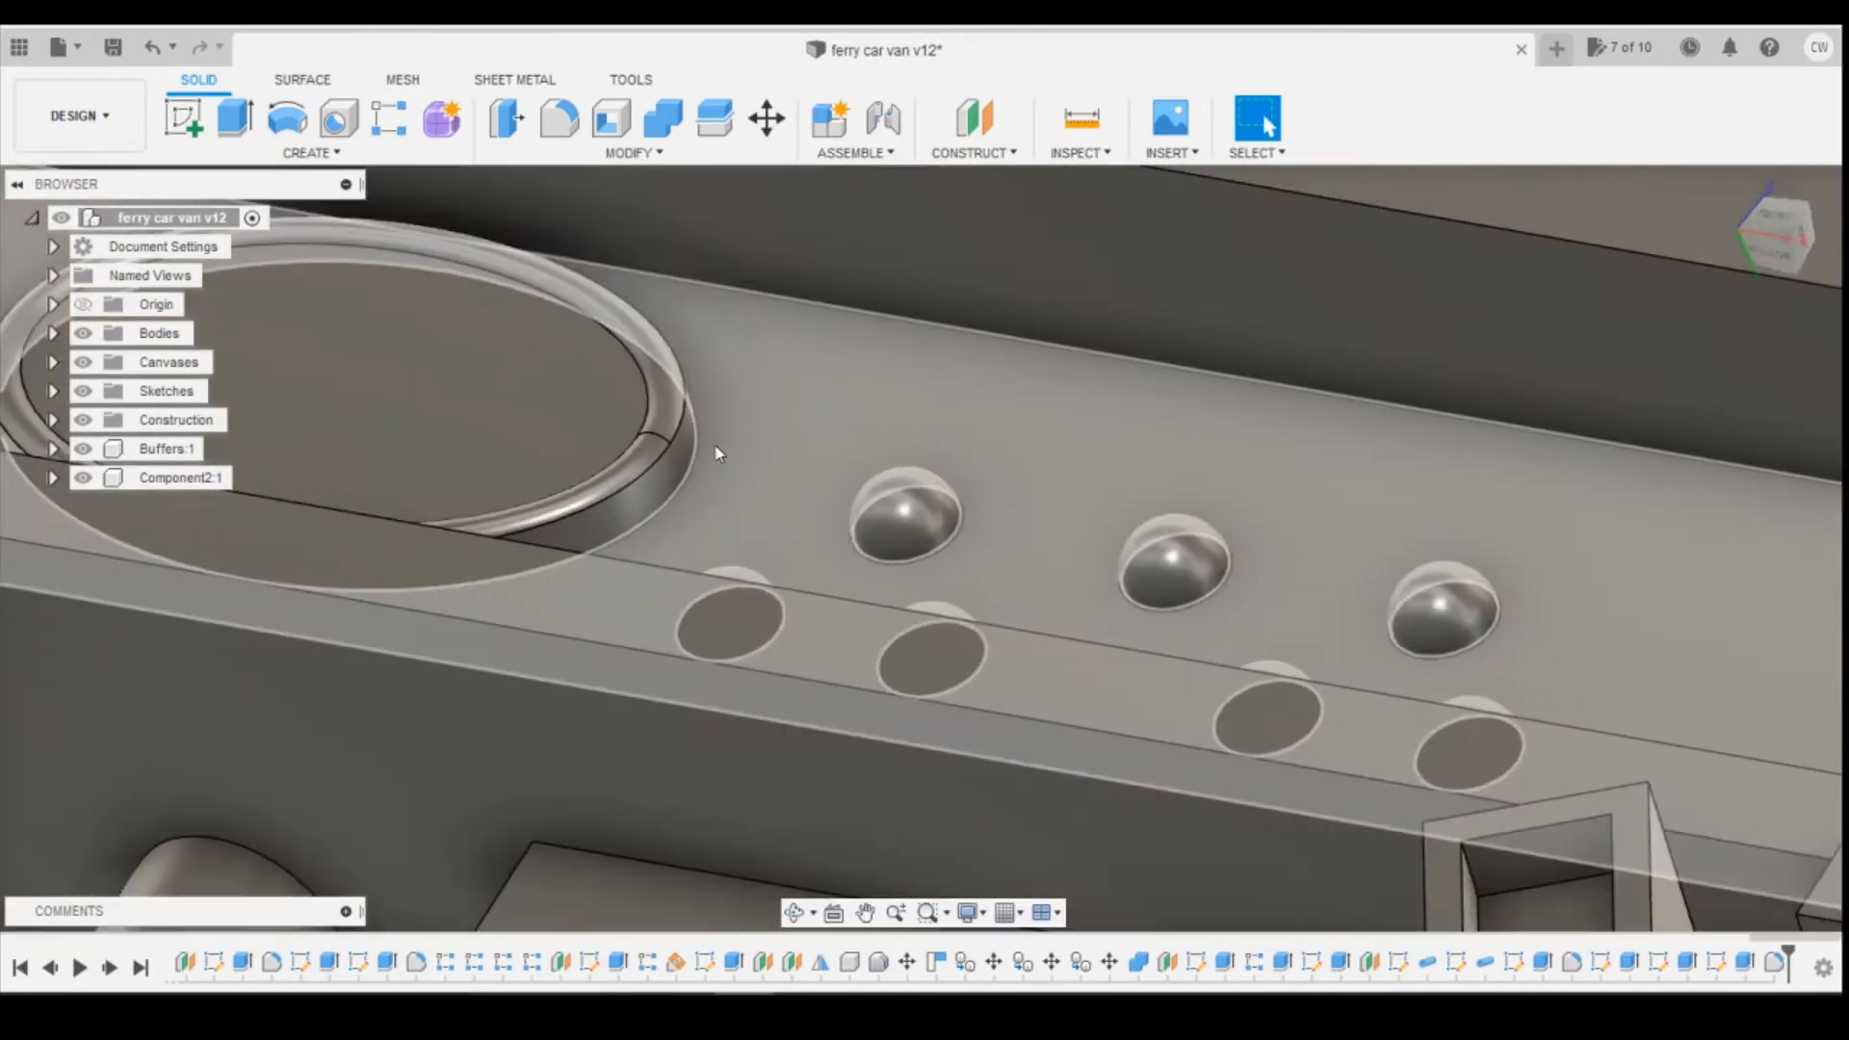
click(1771, 215)
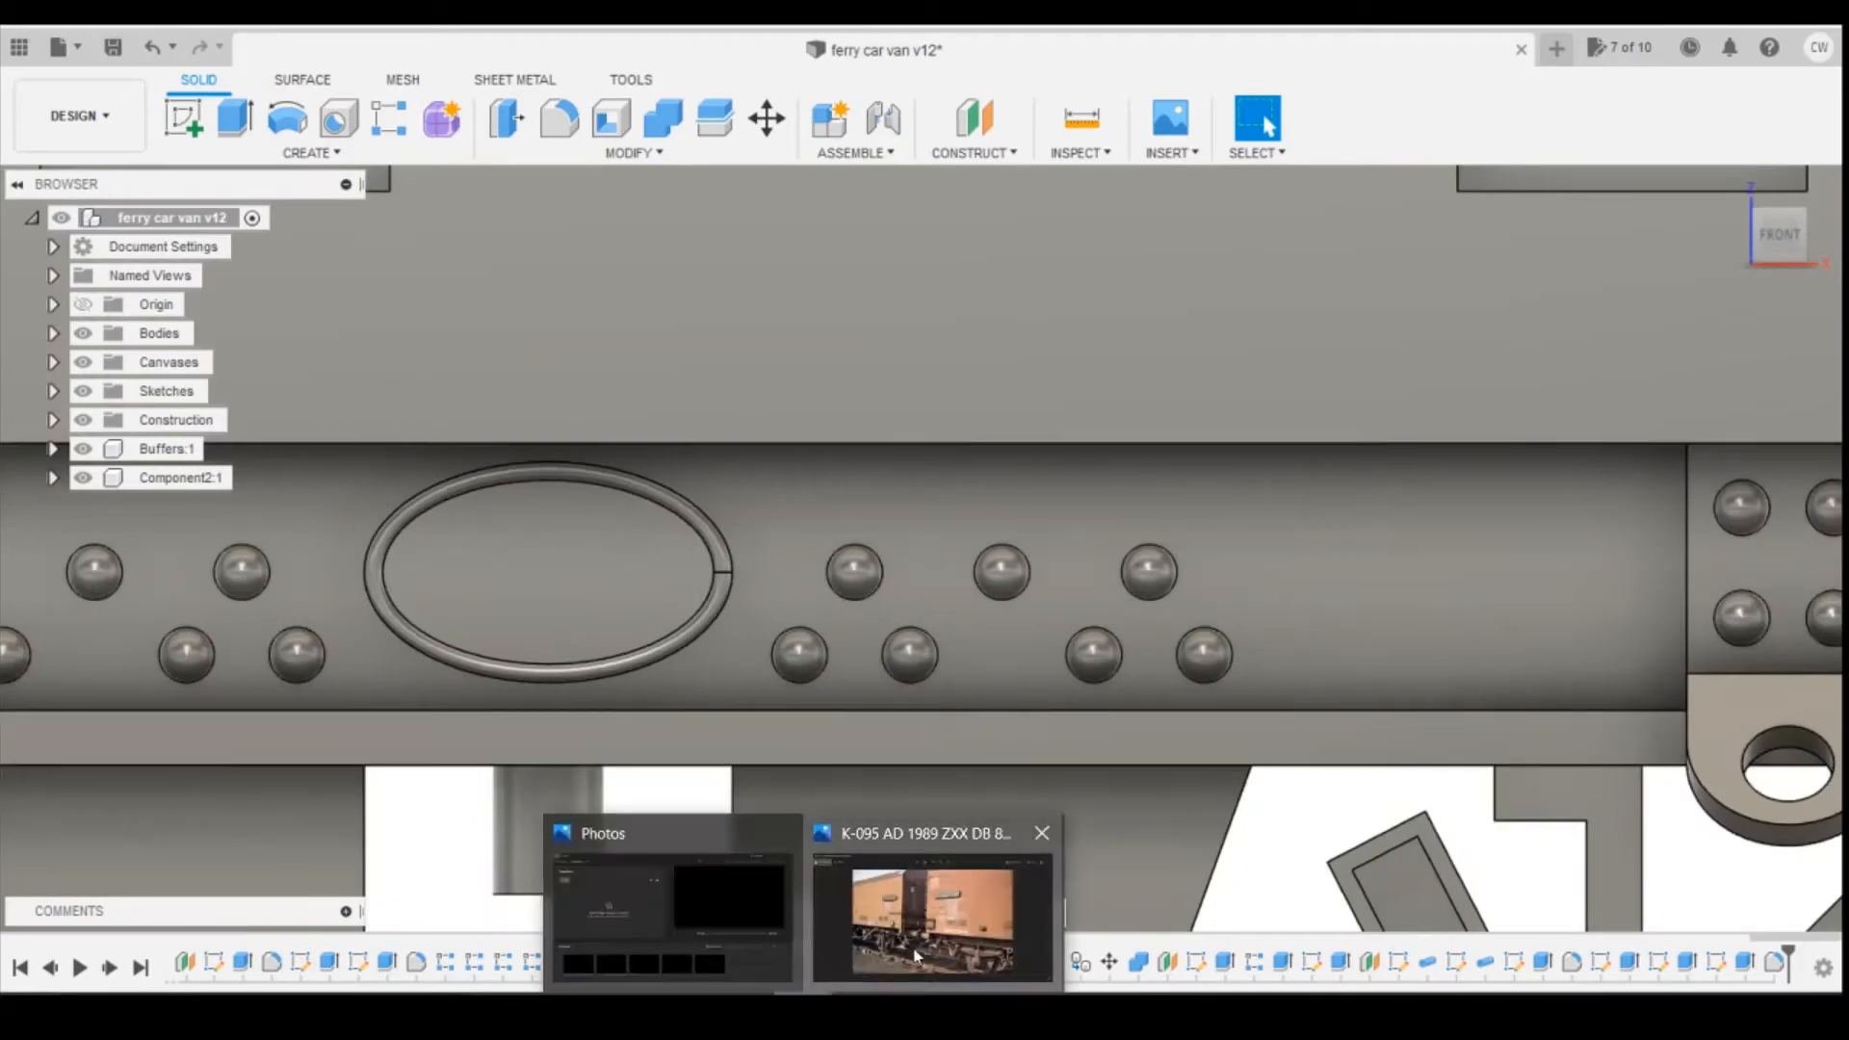
click(934, 914)
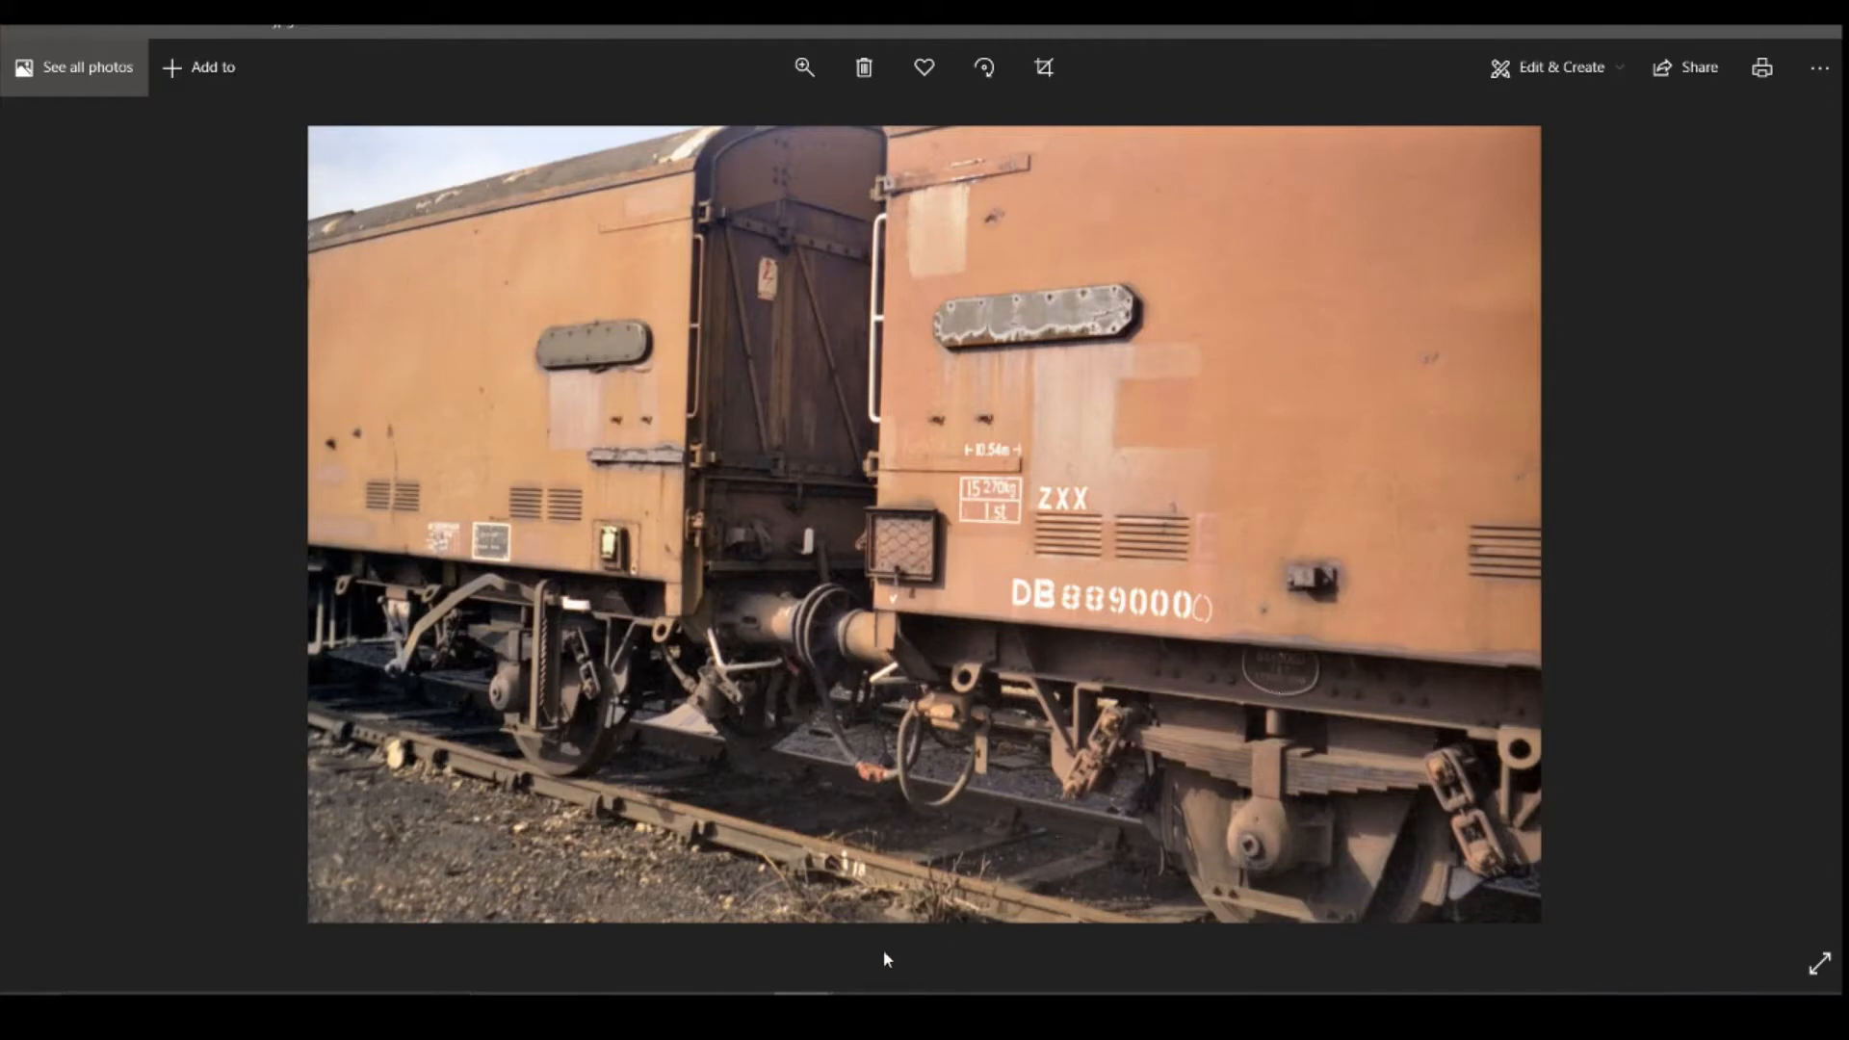
click(743, 1015)
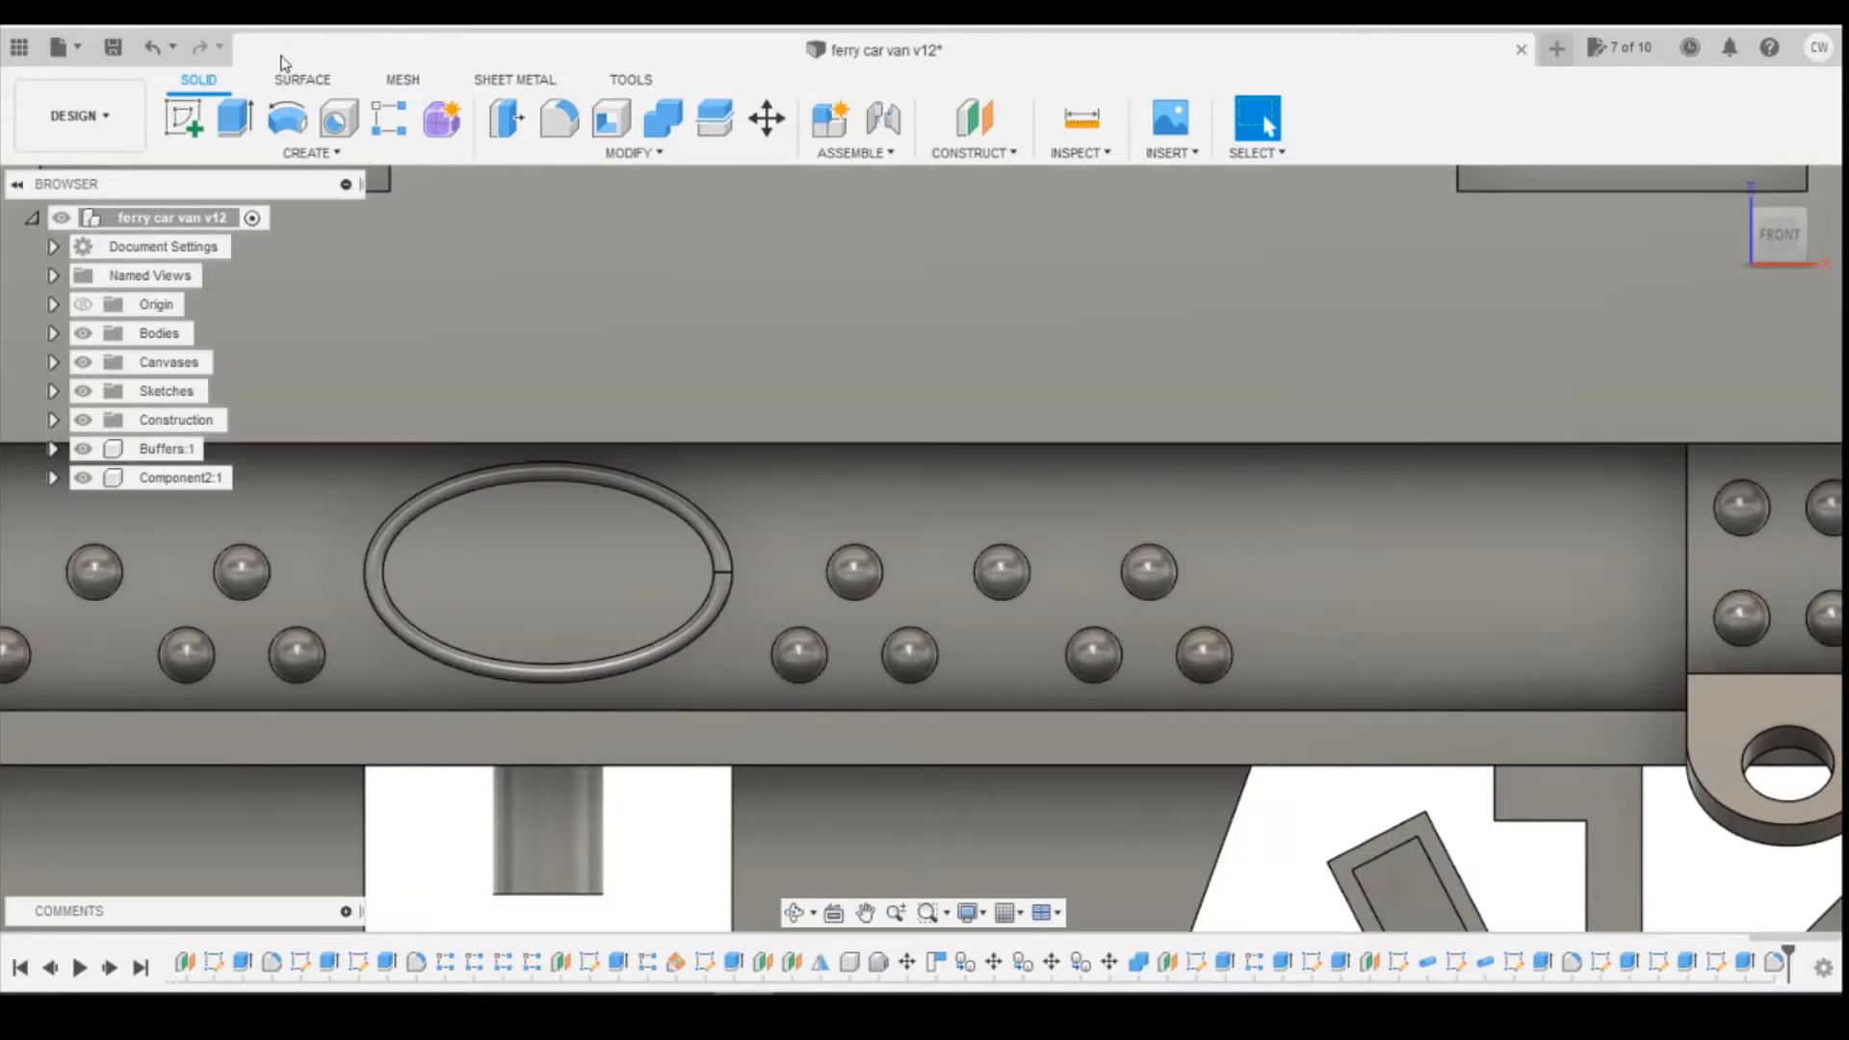
Sketch a text frame across the upper part of the plate's inner face reading 889000, checking the number against the reference photo.
click(174, 115)
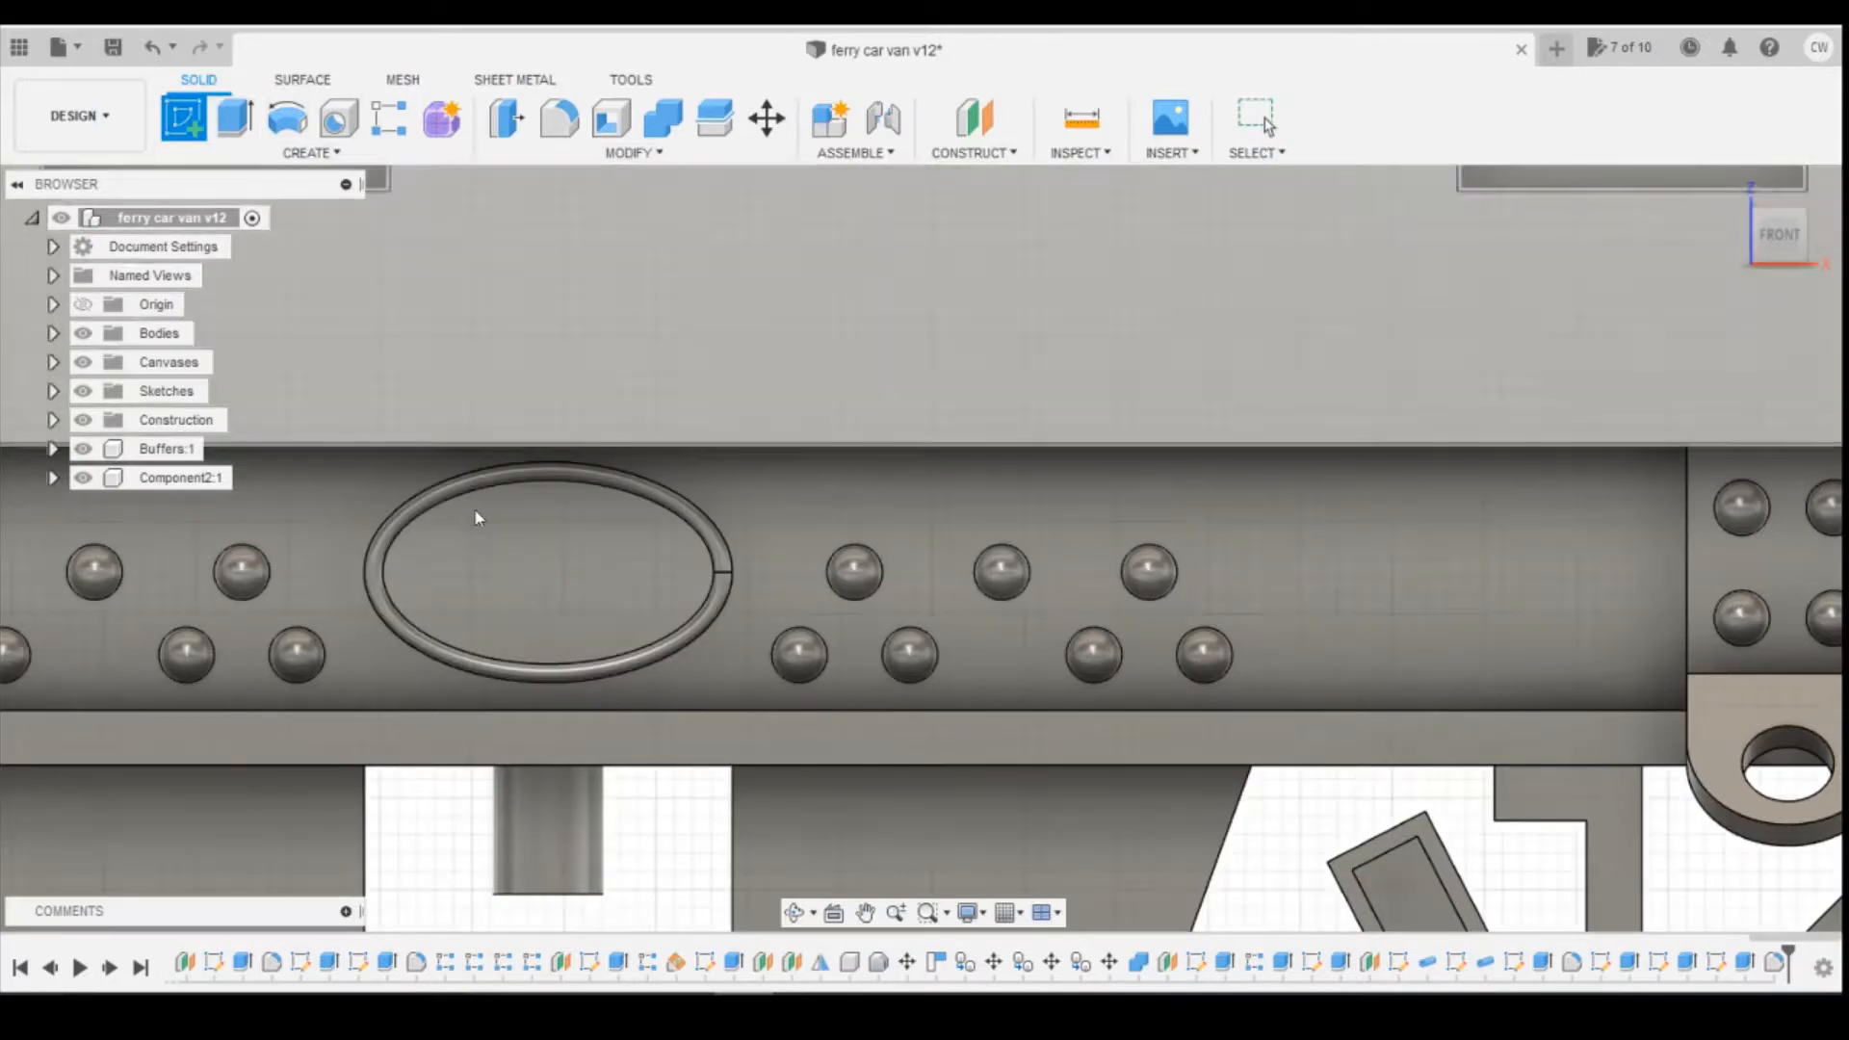
click(498, 529)
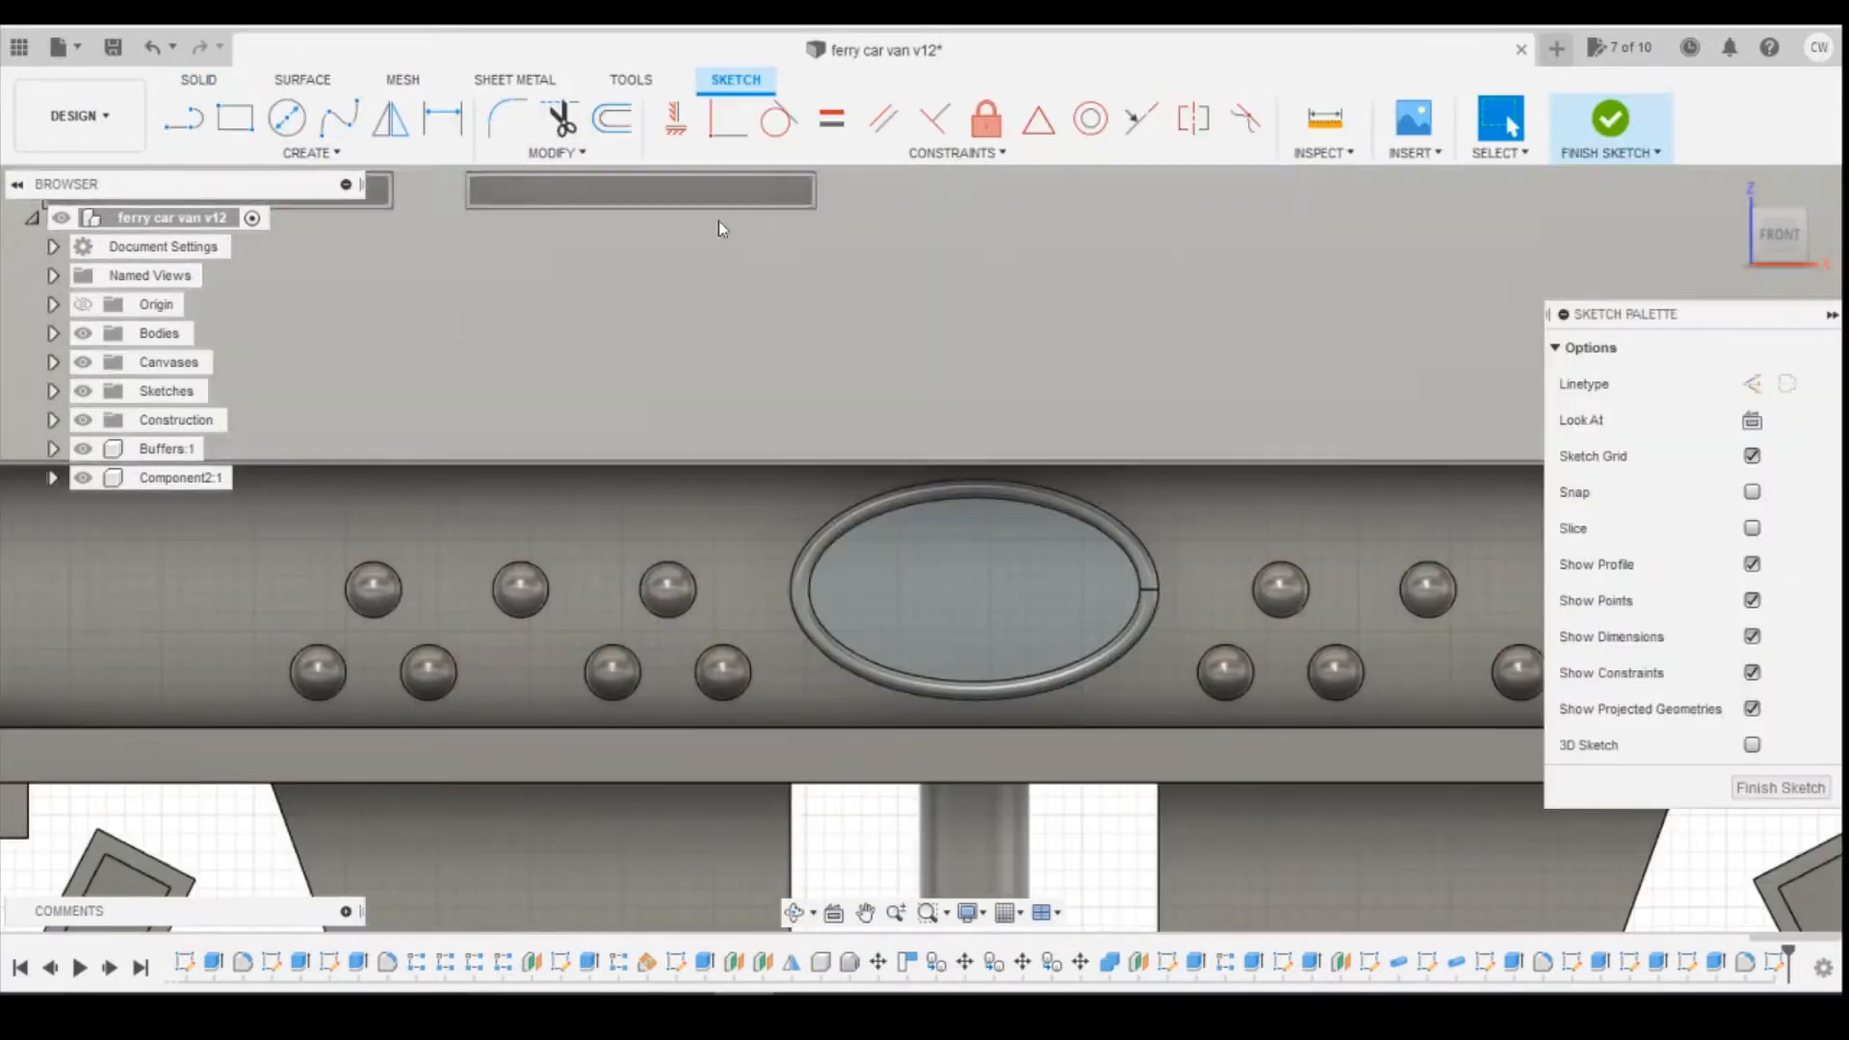
click(308, 152)
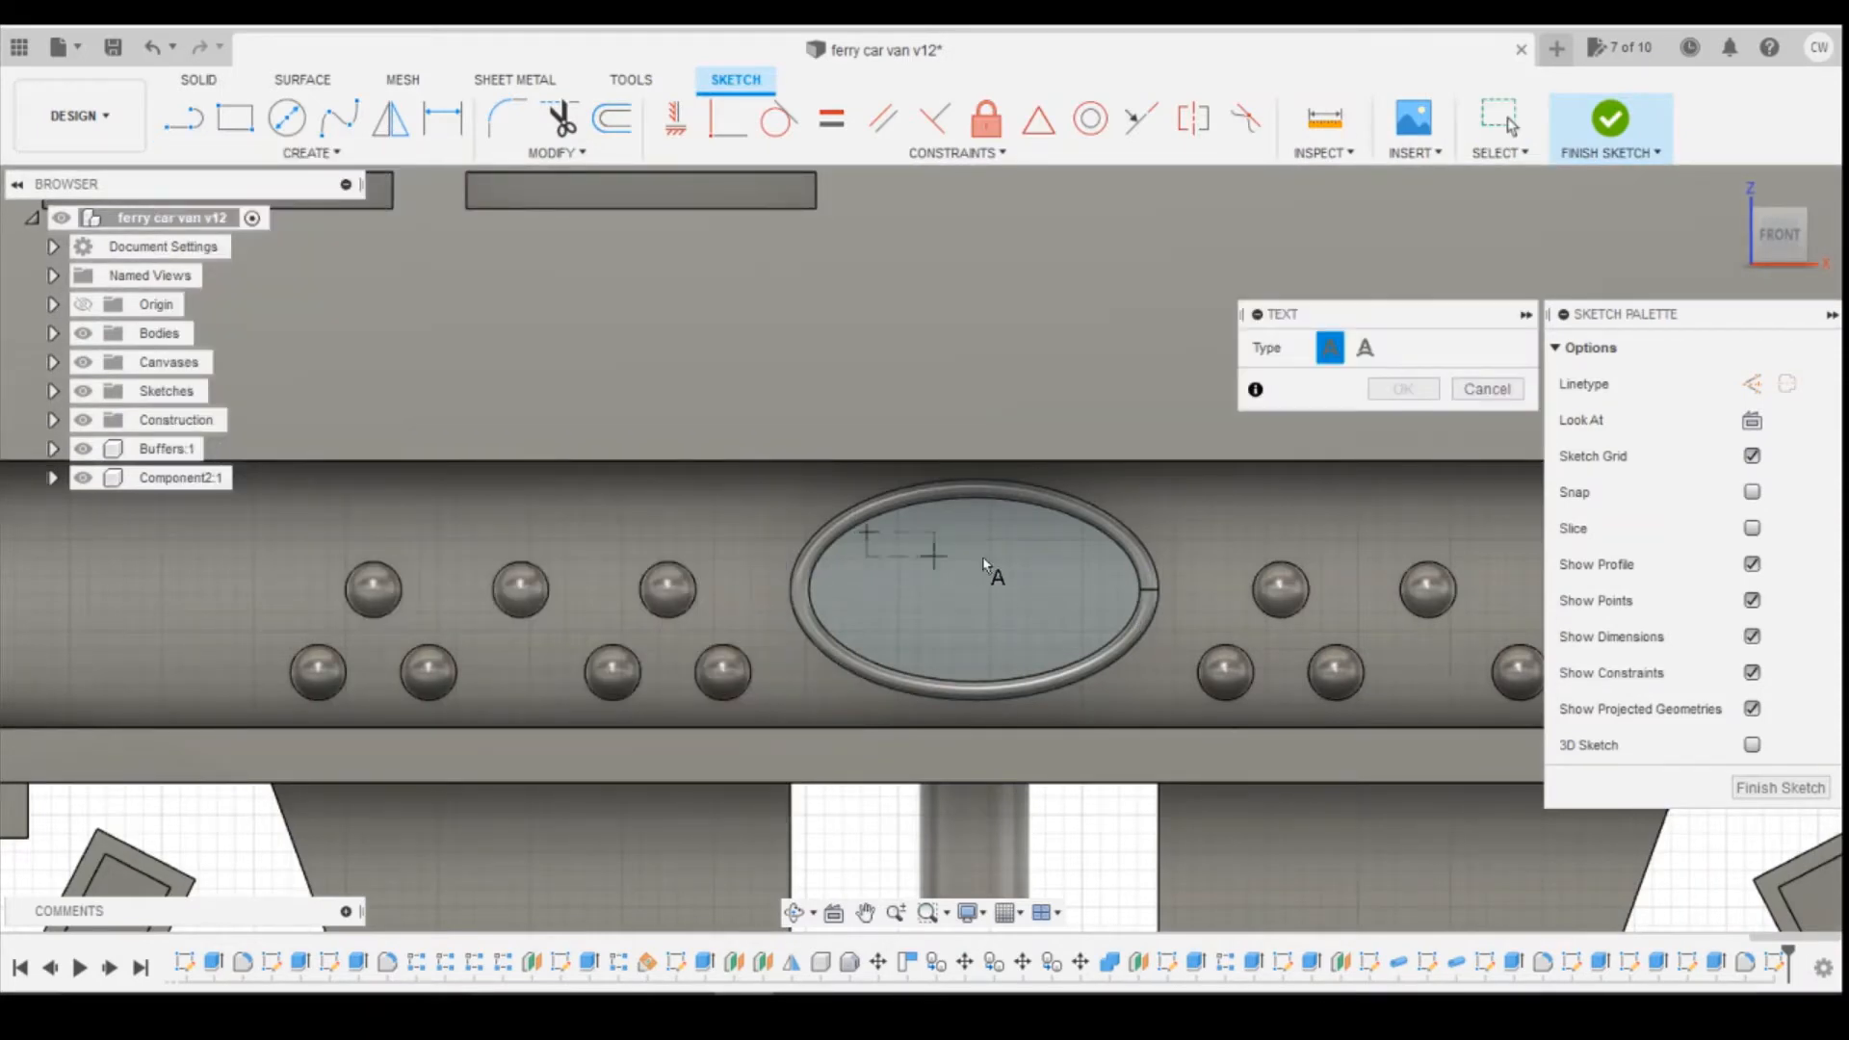
click(1088, 566)
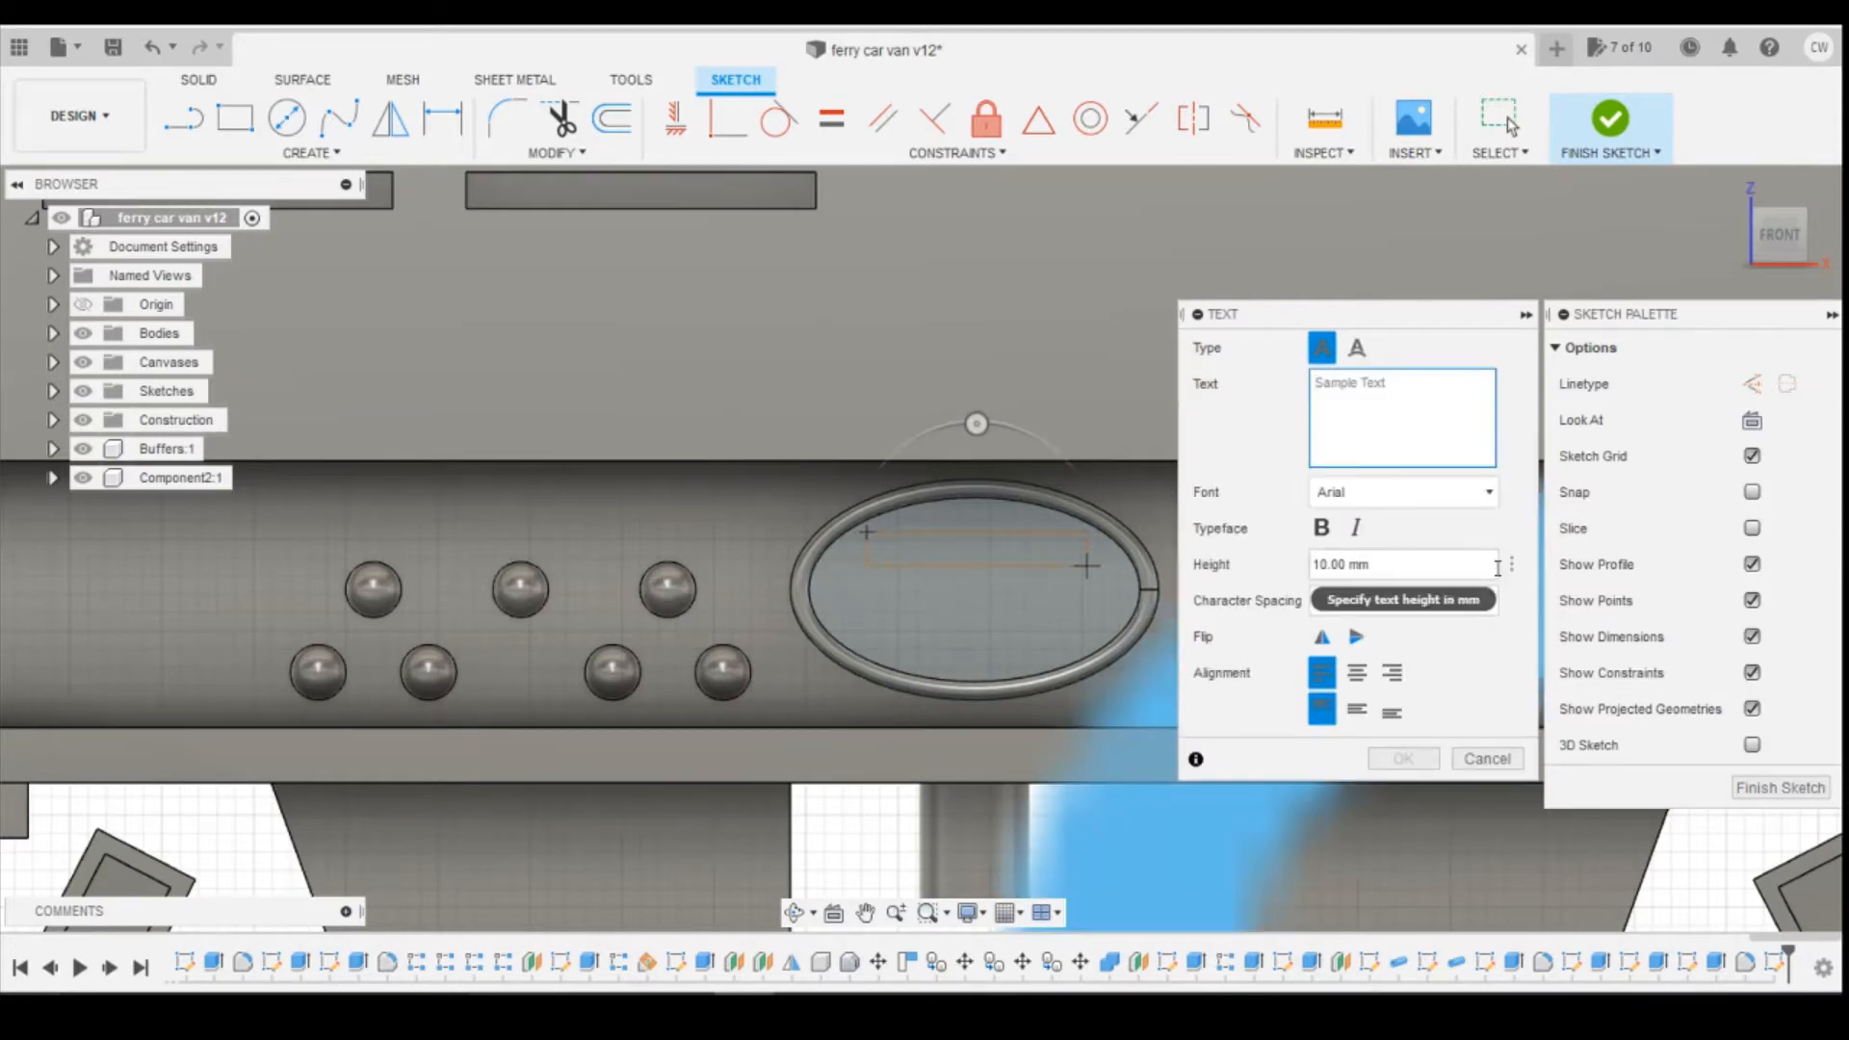
text(889000)
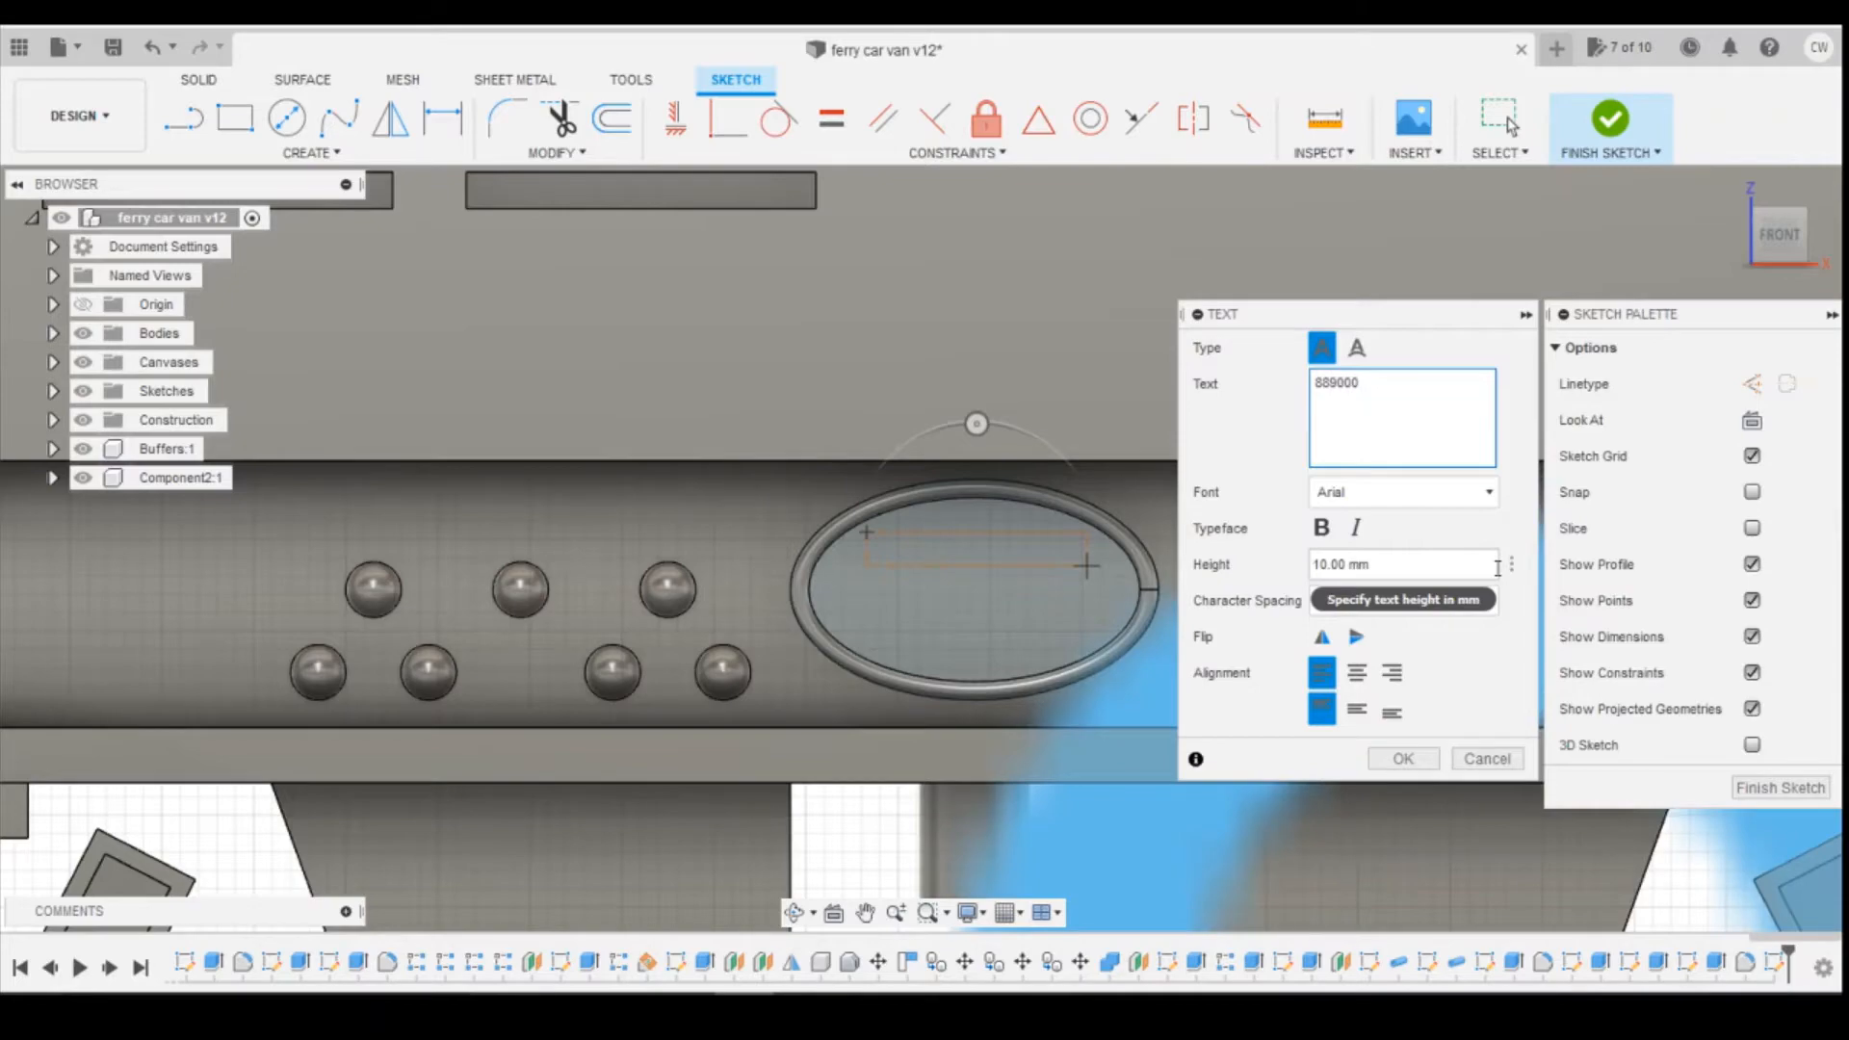
click(804, 1011)
click(889, 967)
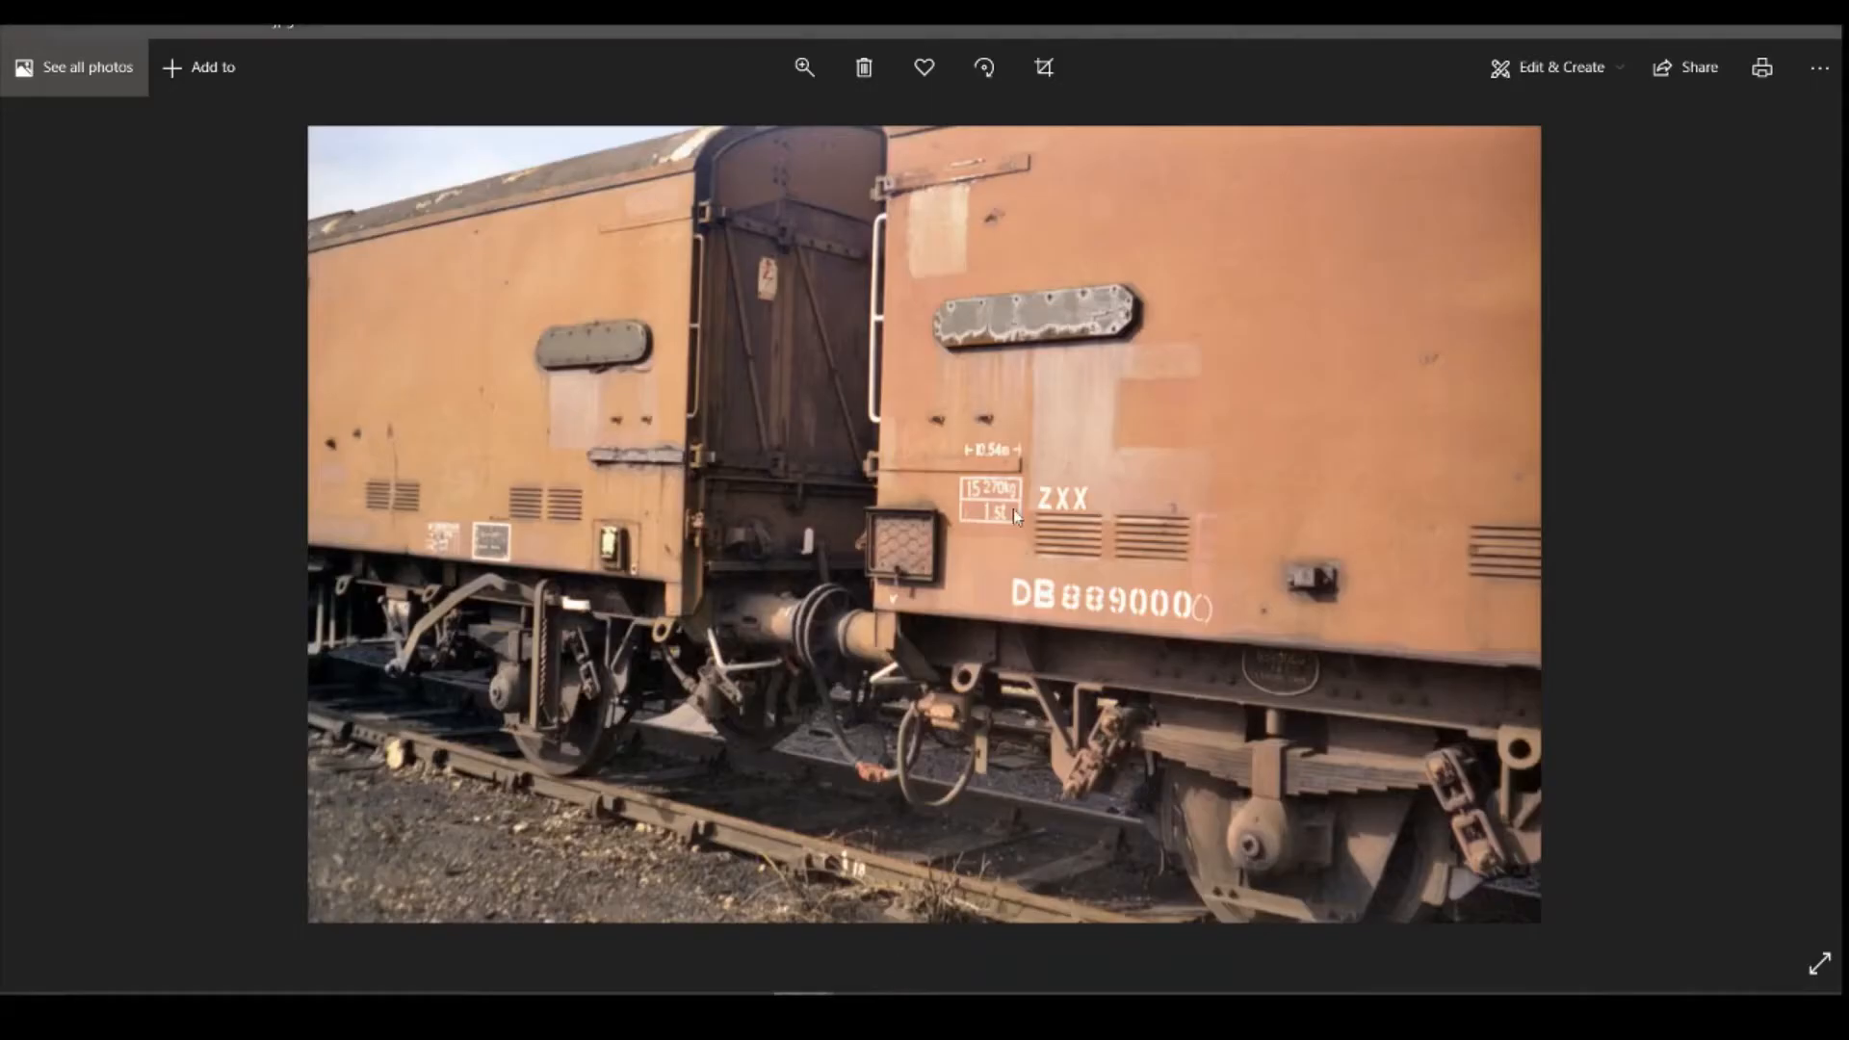
click(752, 1010)
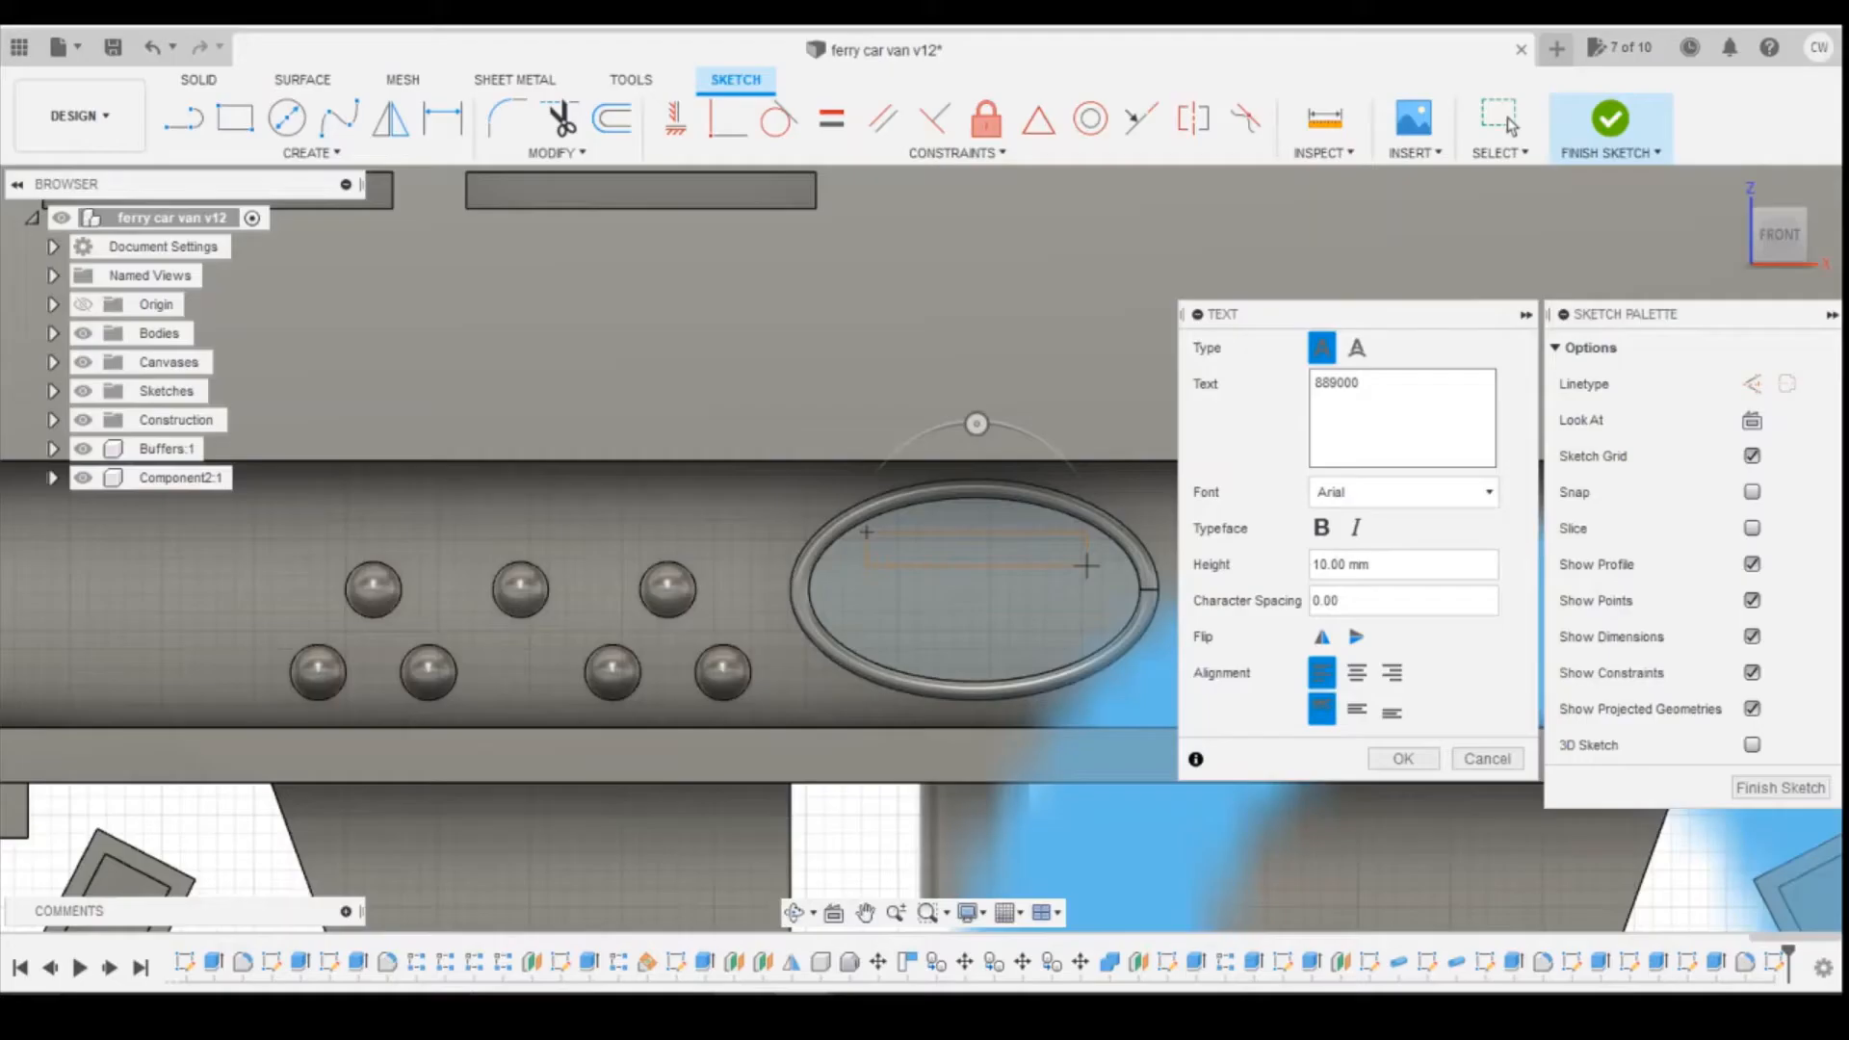
Set the height of the 889000 text to 0.25 mm.
click(1394, 568)
text(1)
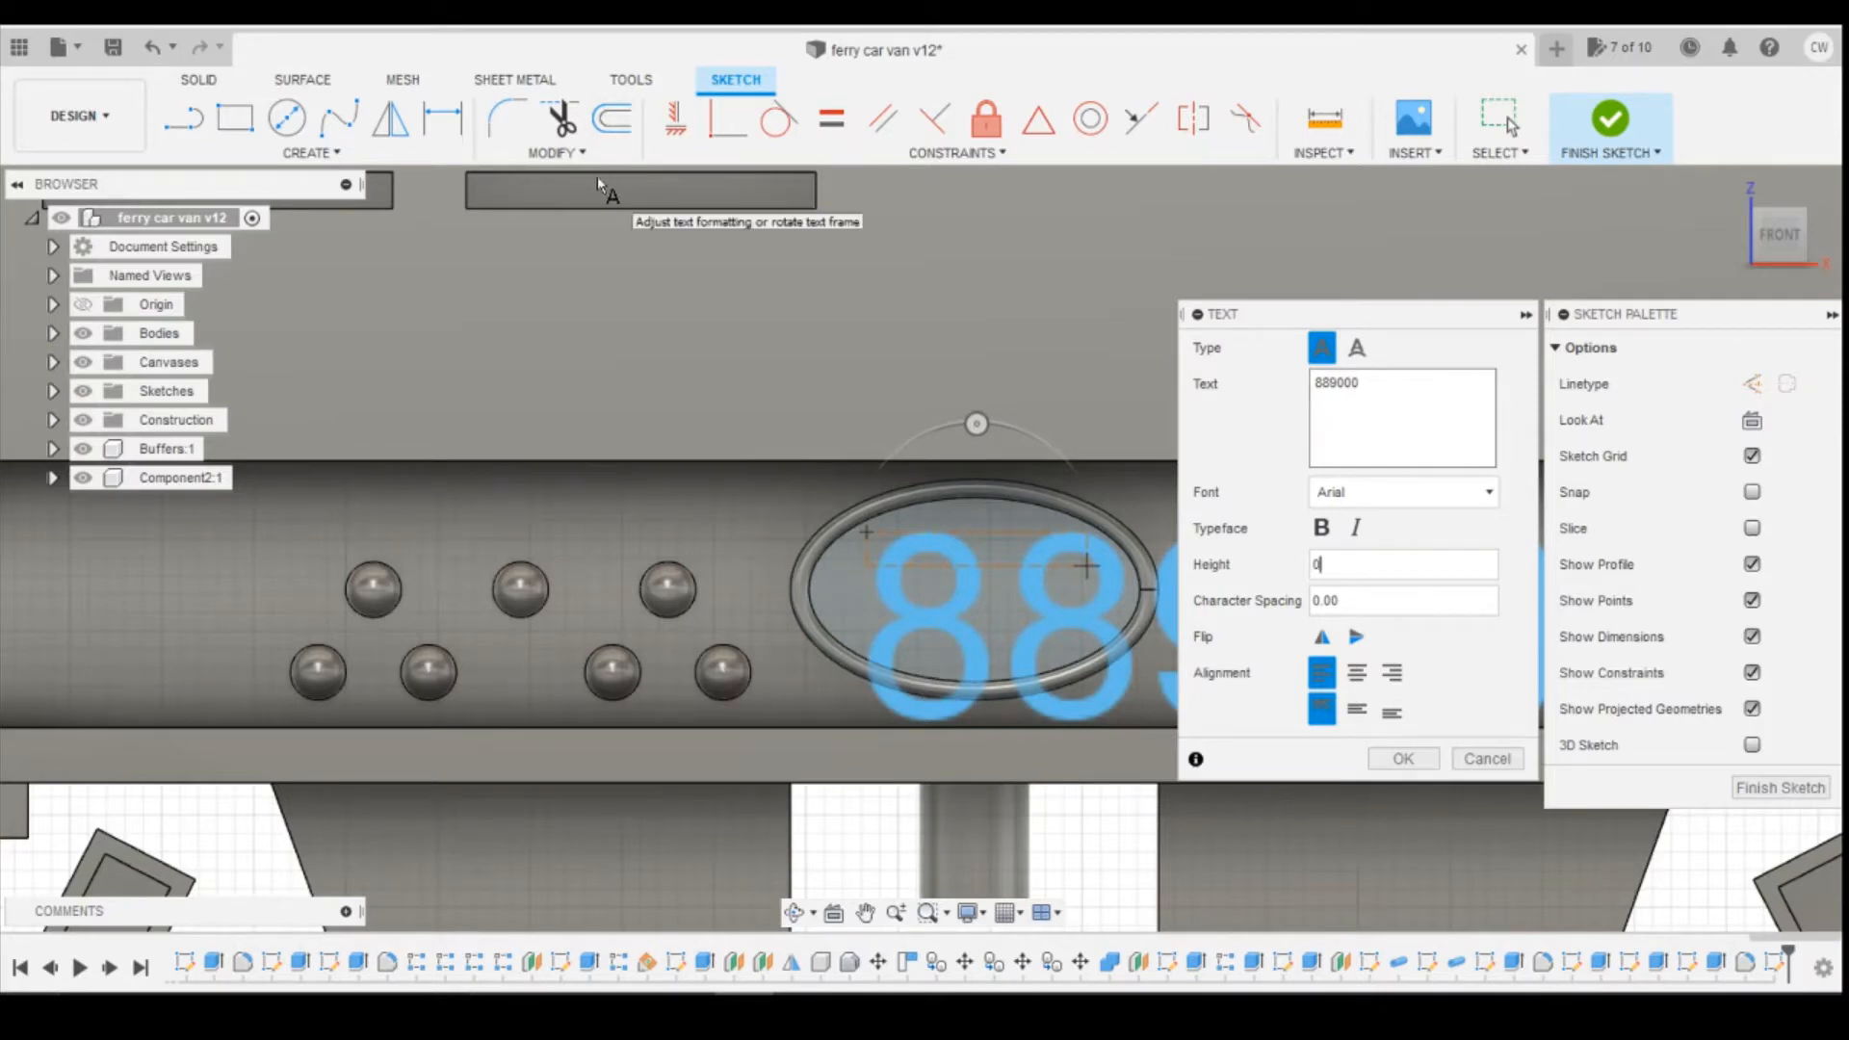
text(.)
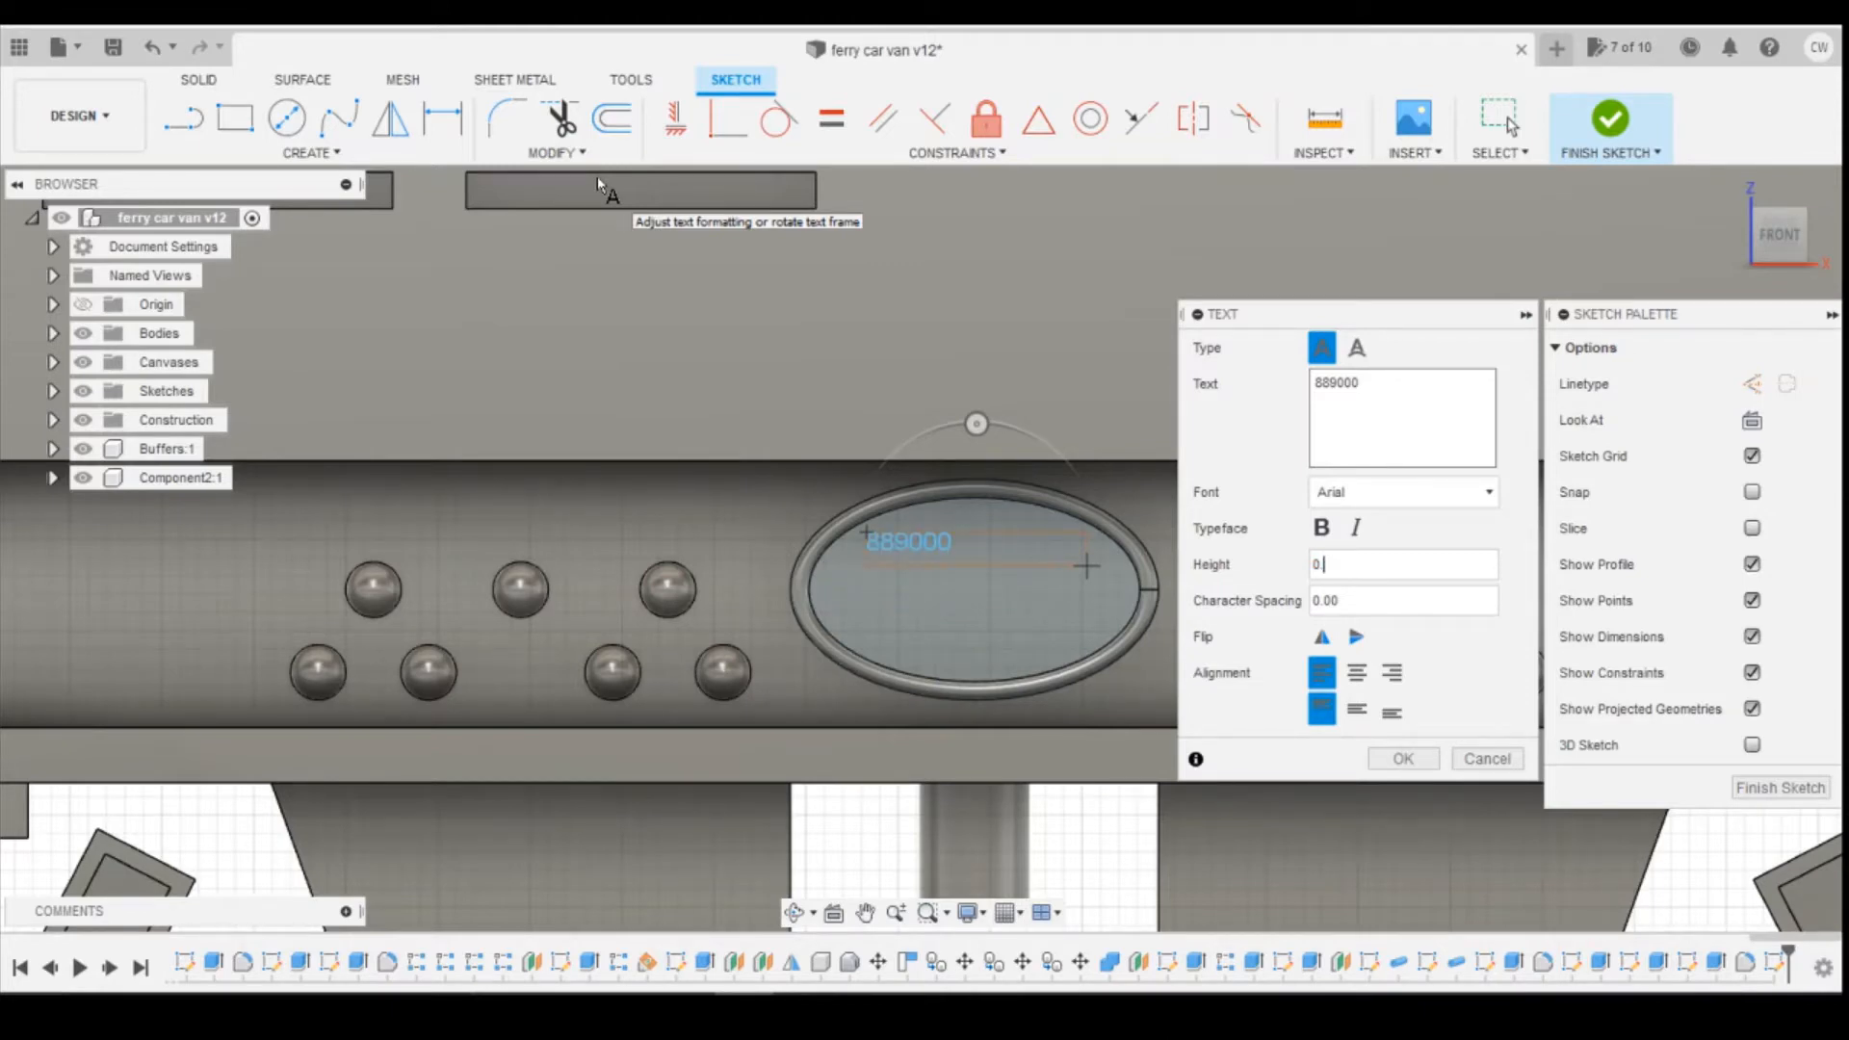
text(.3)
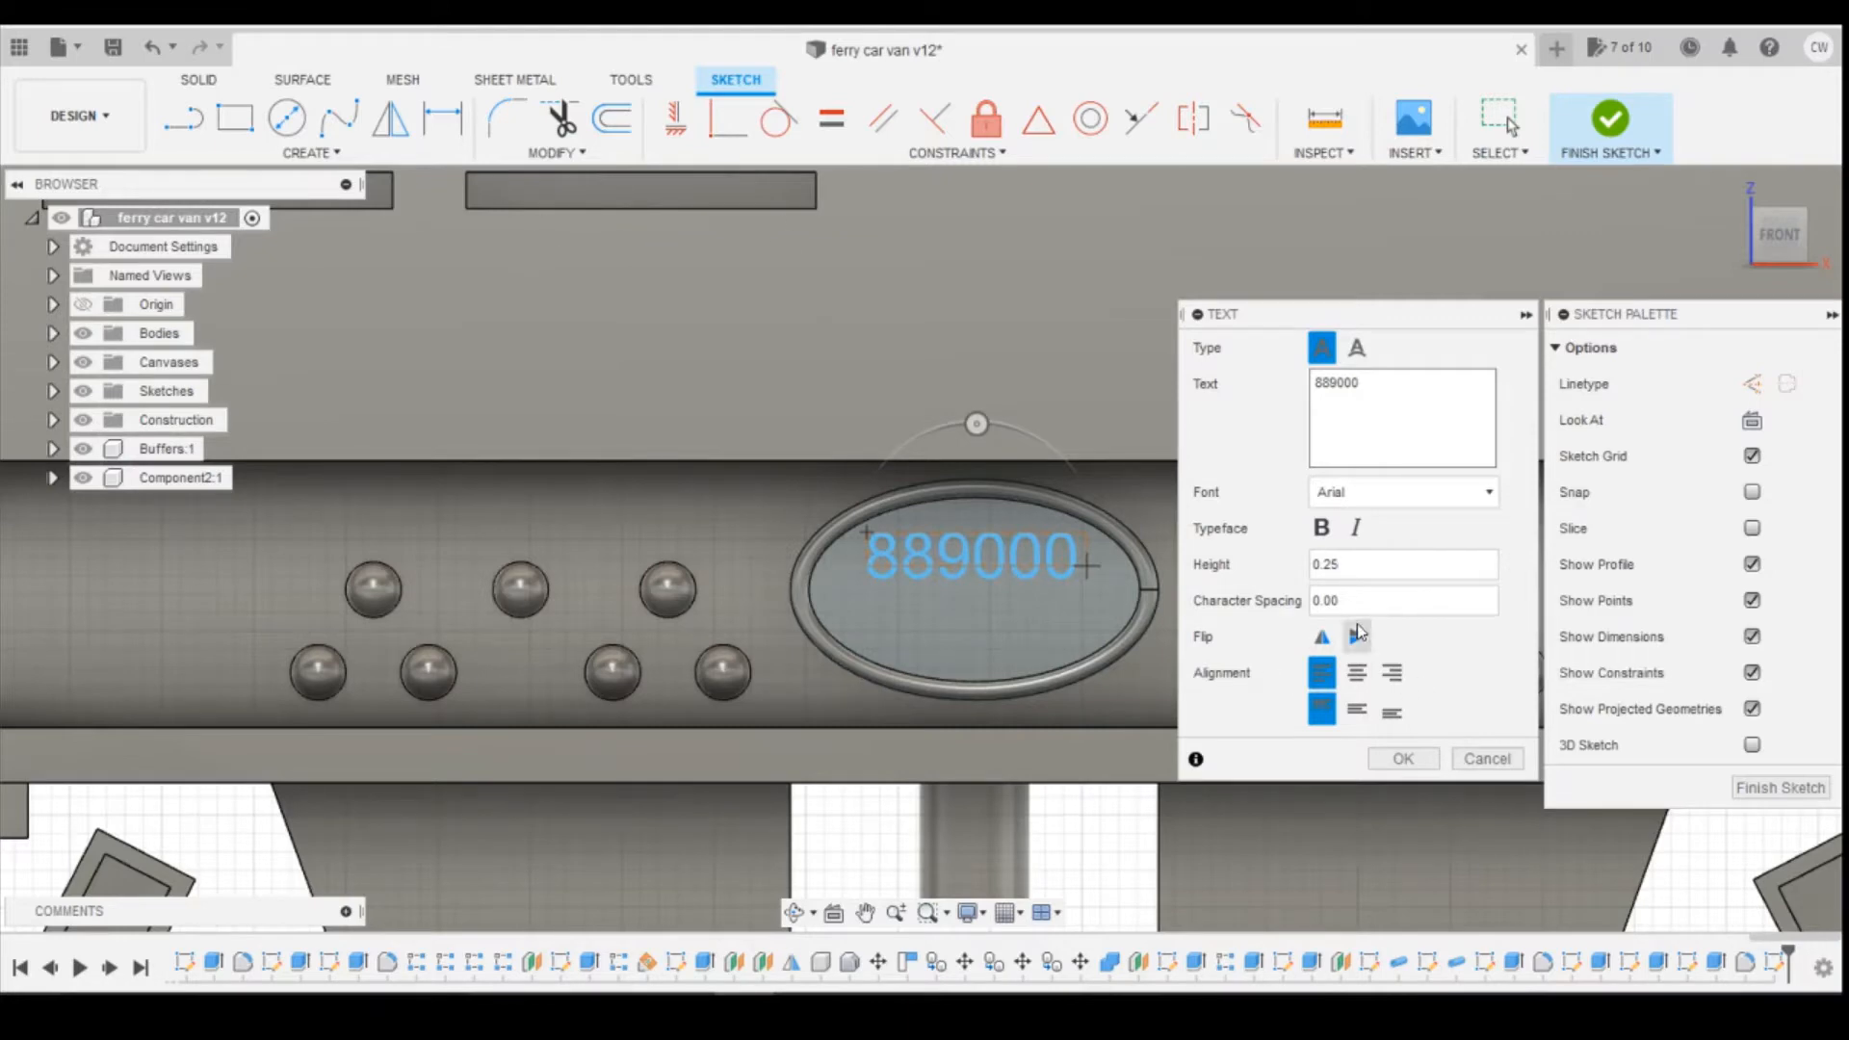
Change the 889000 text's font to Impact and centre it horizontally within its frame.
click(1397, 499)
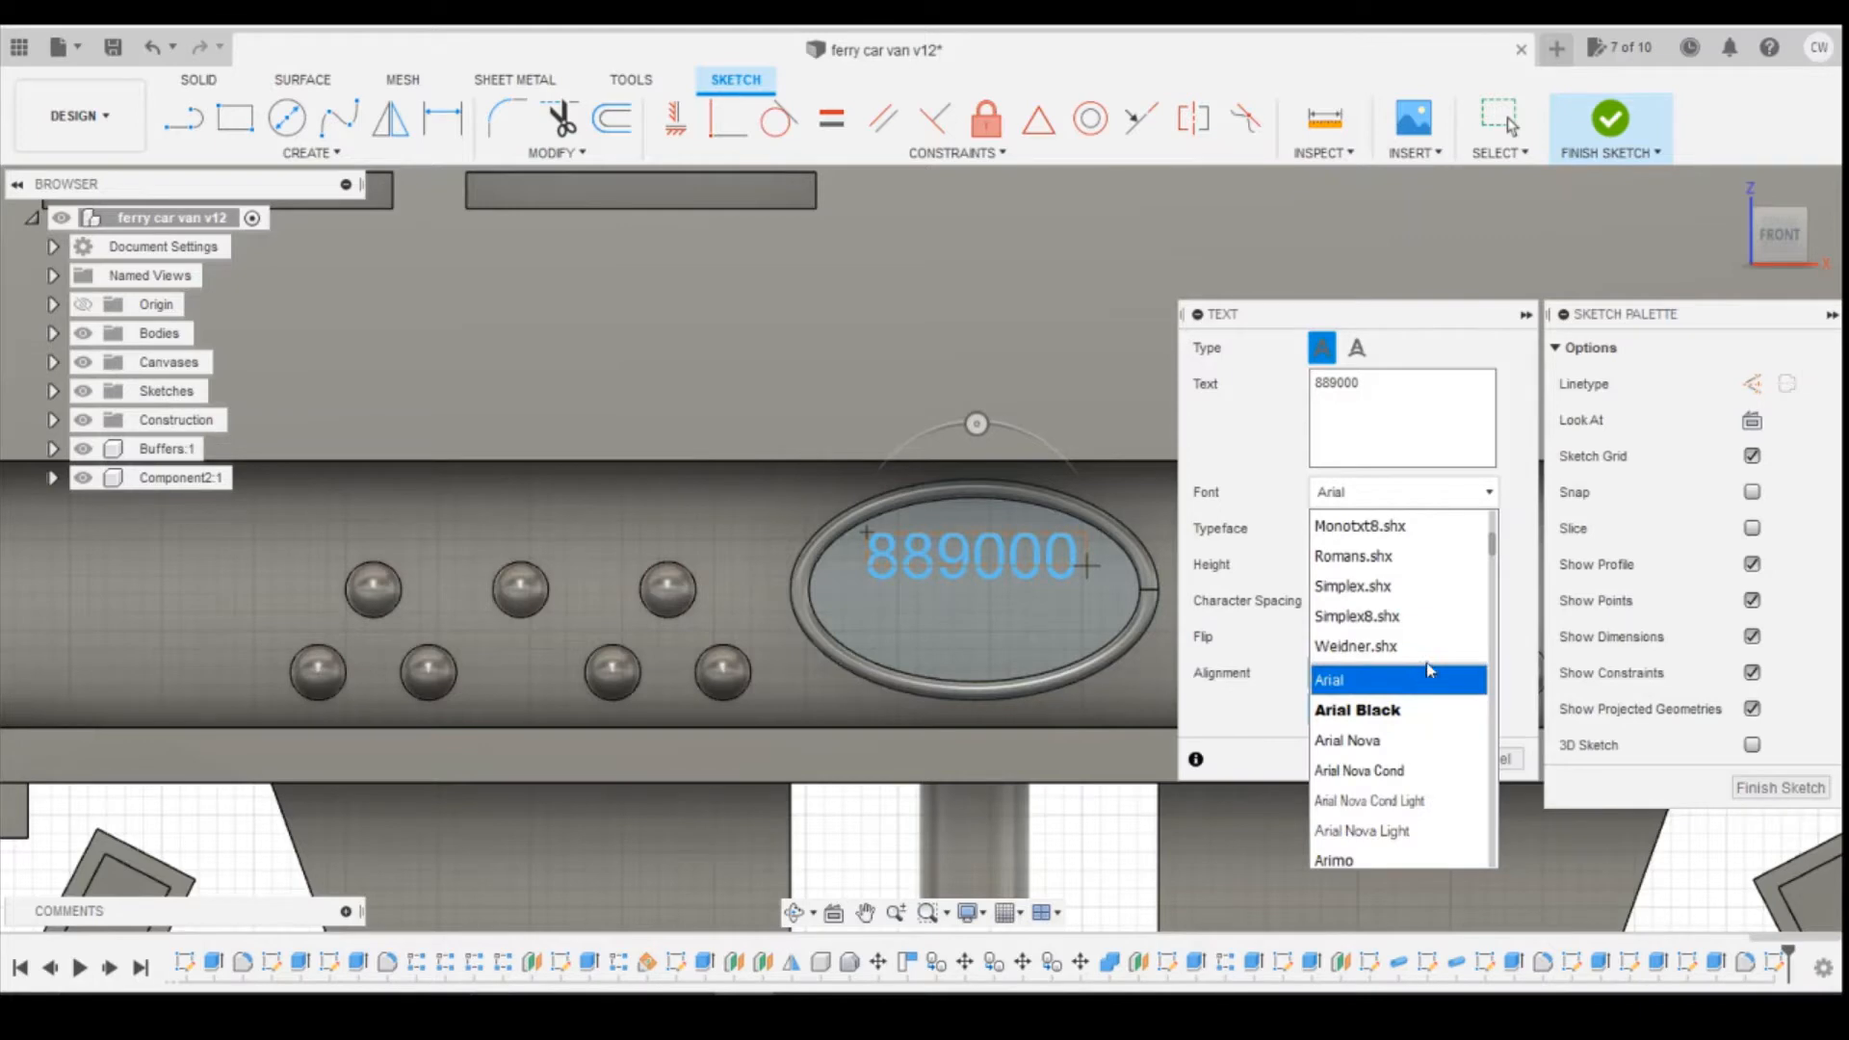
scroll(1425, 663, down, 5)
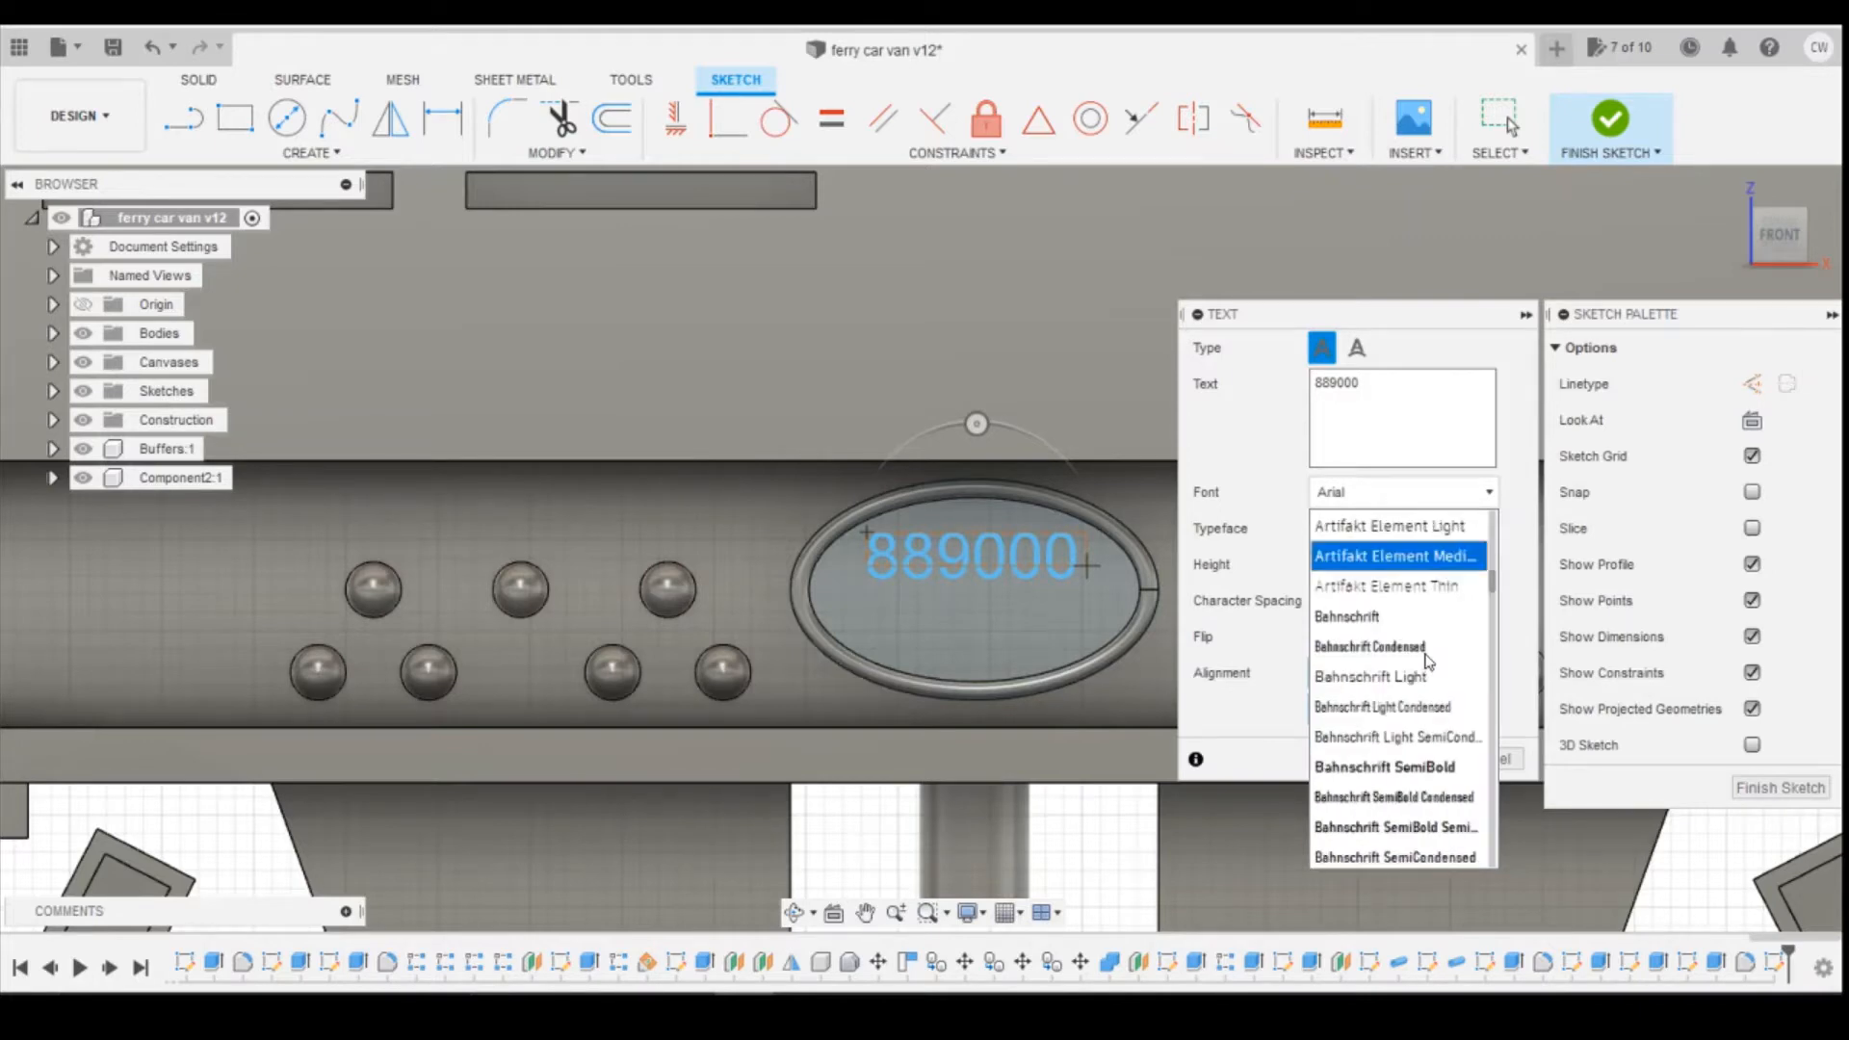
scroll(1428, 654, down, 6)
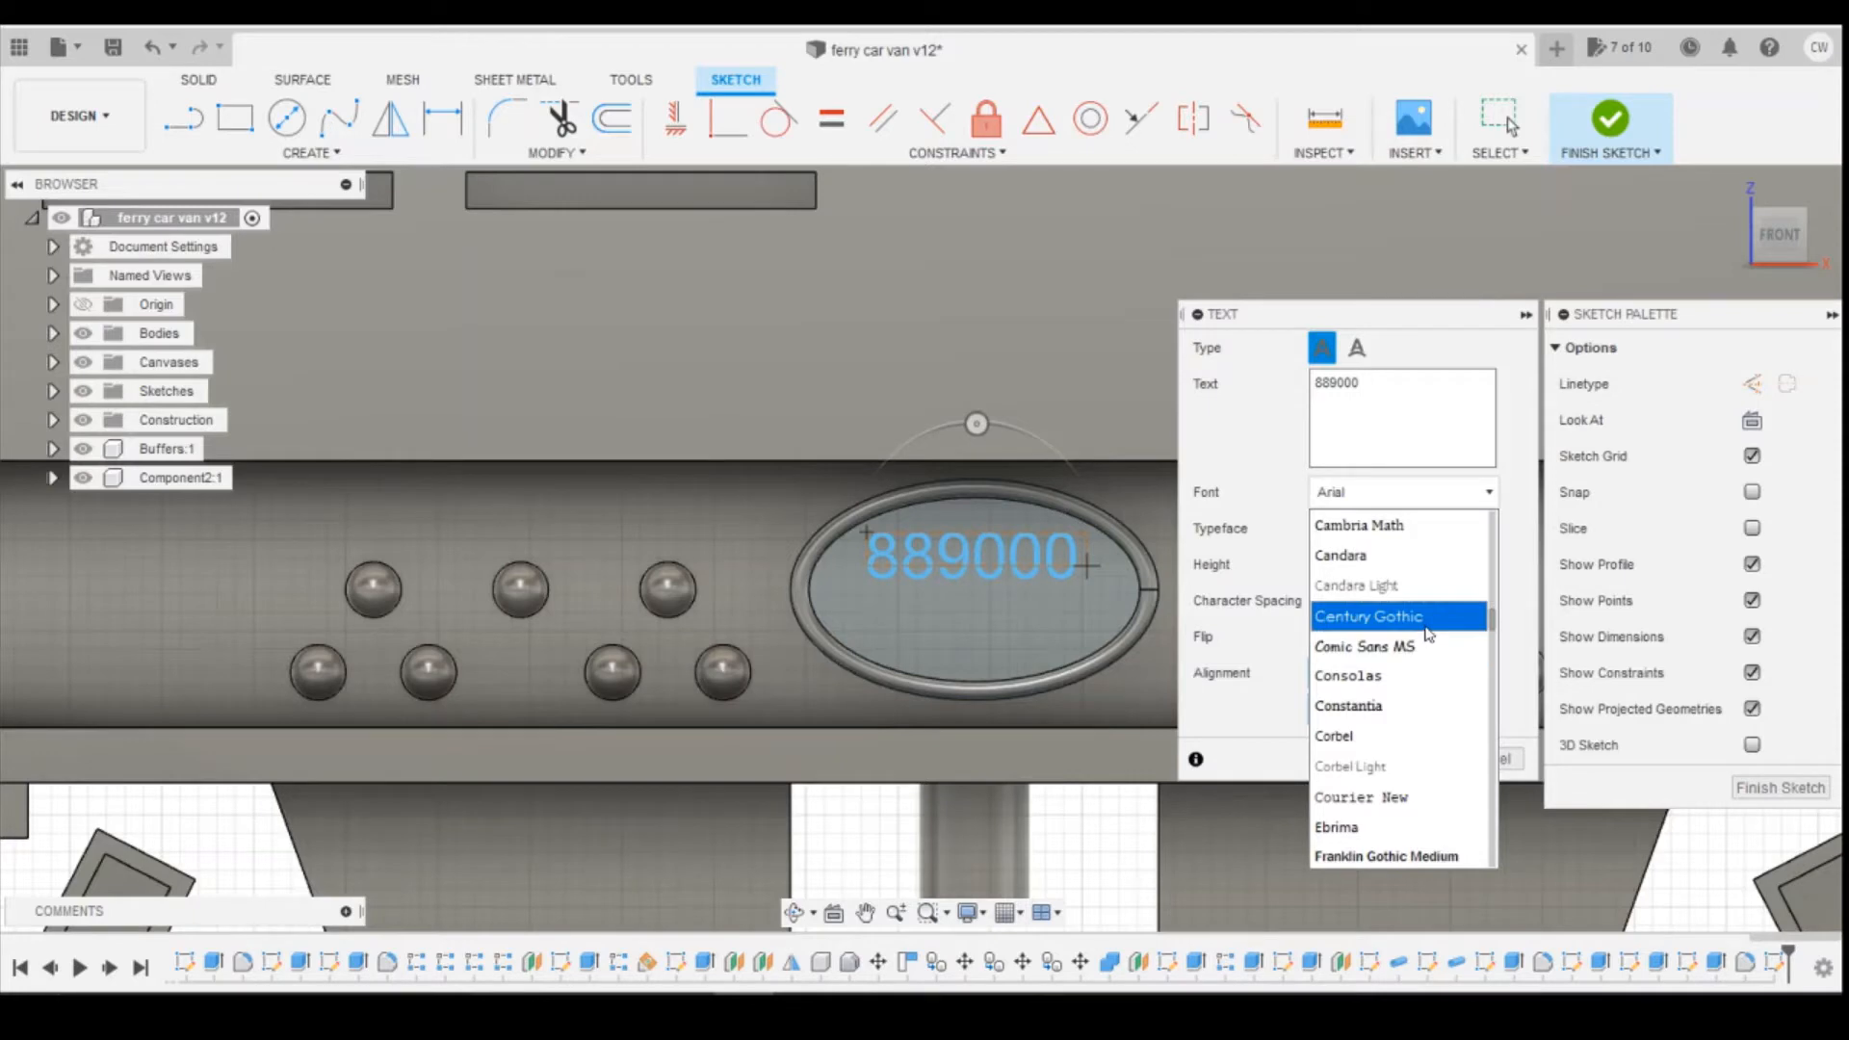
scroll(1428, 633, down, 3)
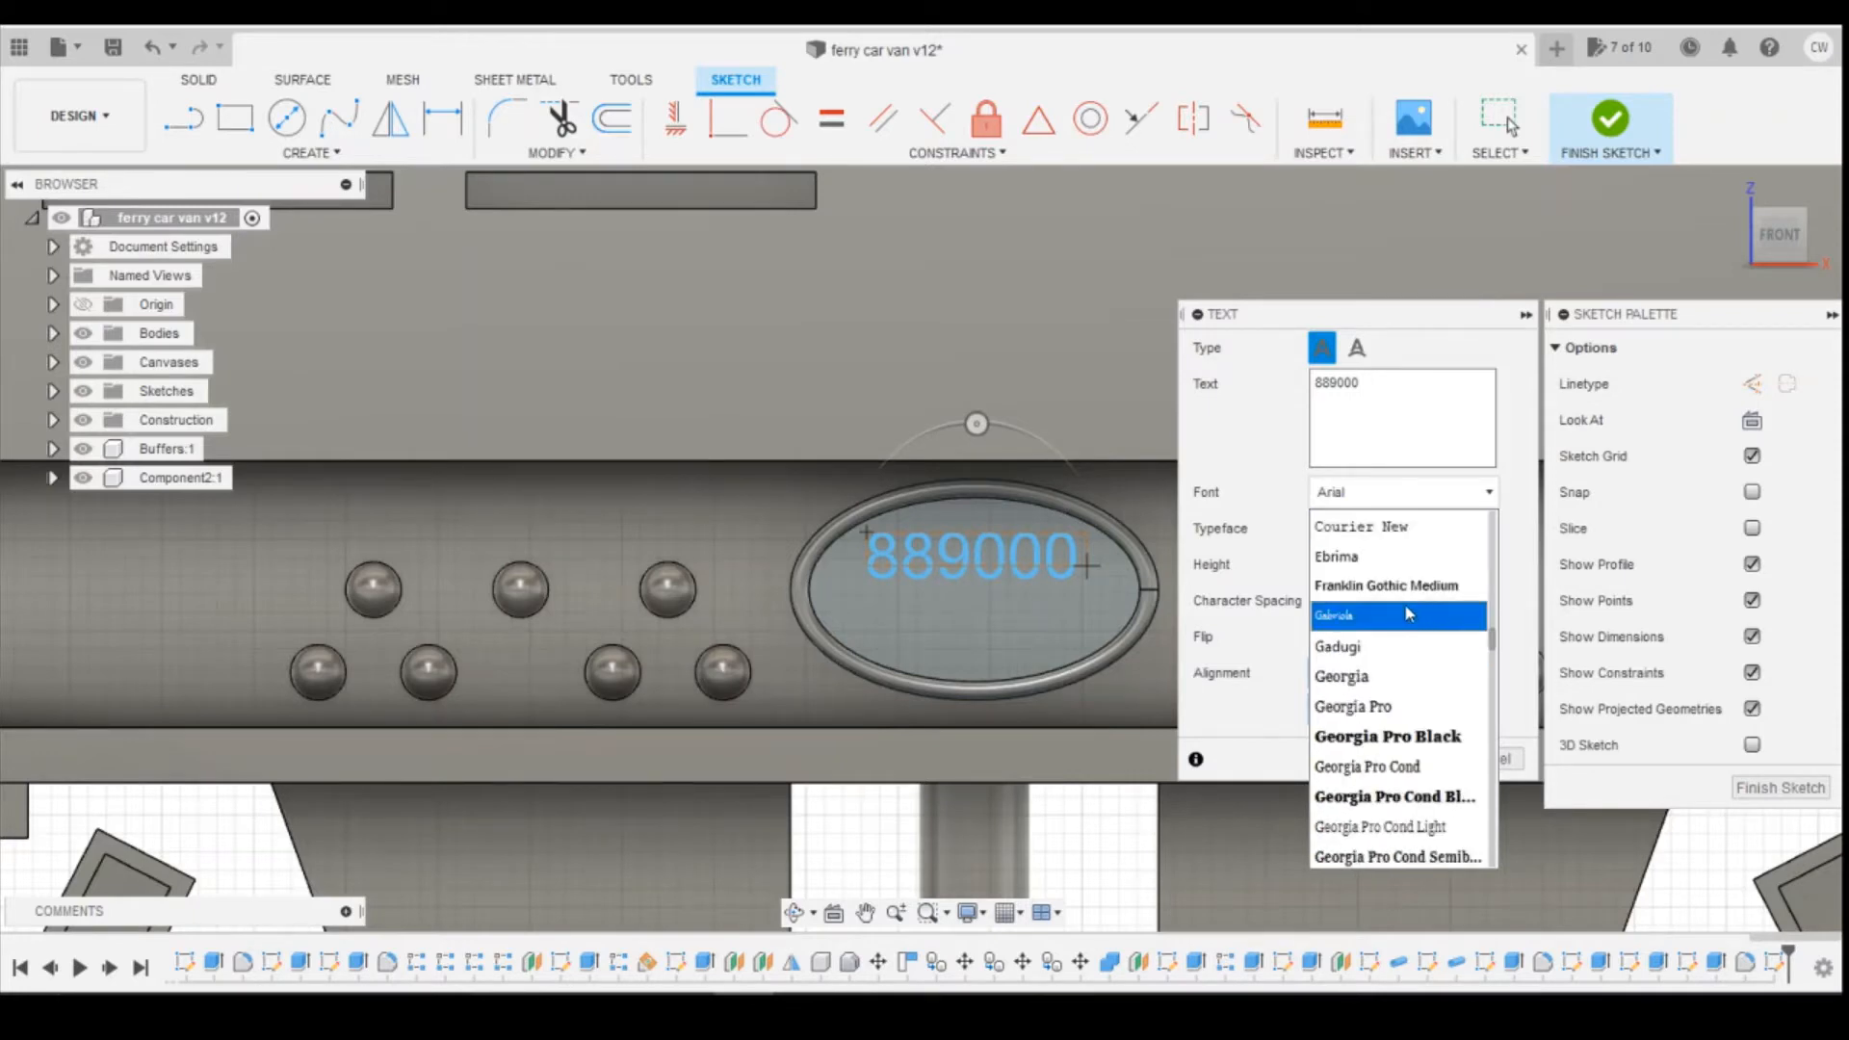
scroll(1405, 615, down, 6)
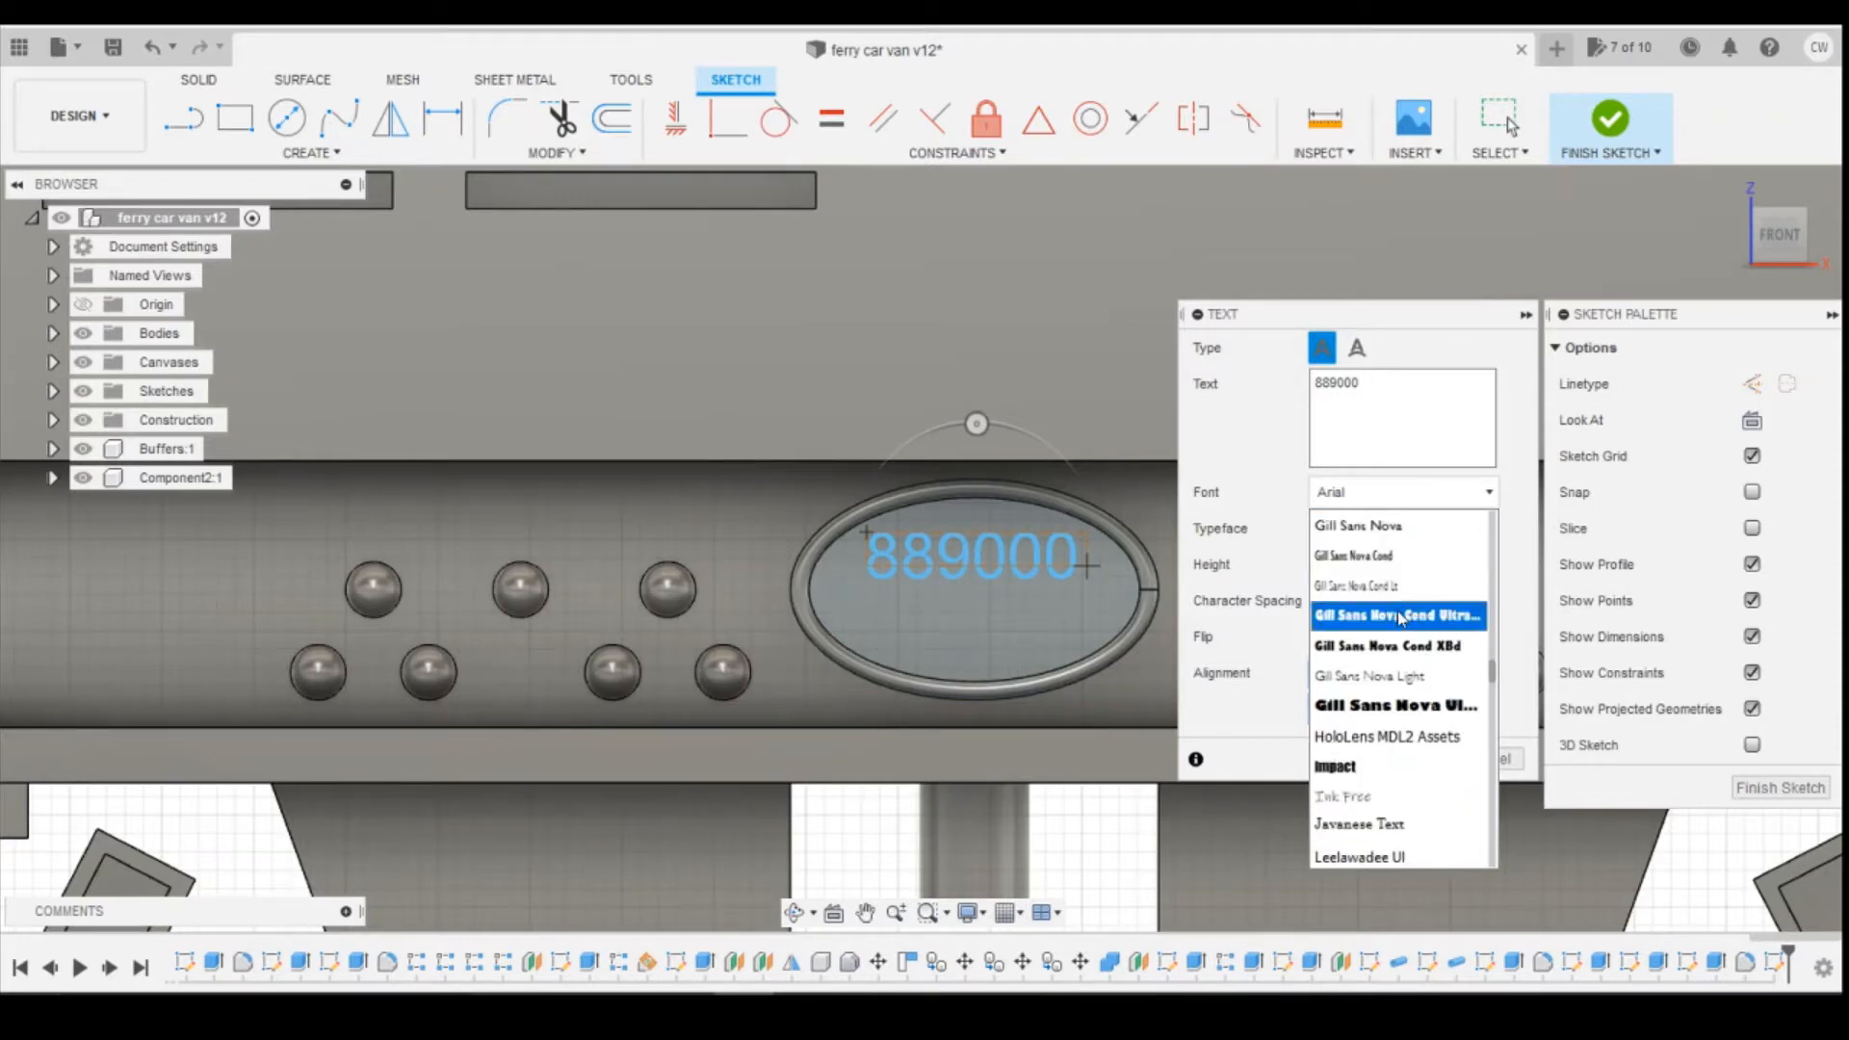
scroll(1419, 597, down, 2)
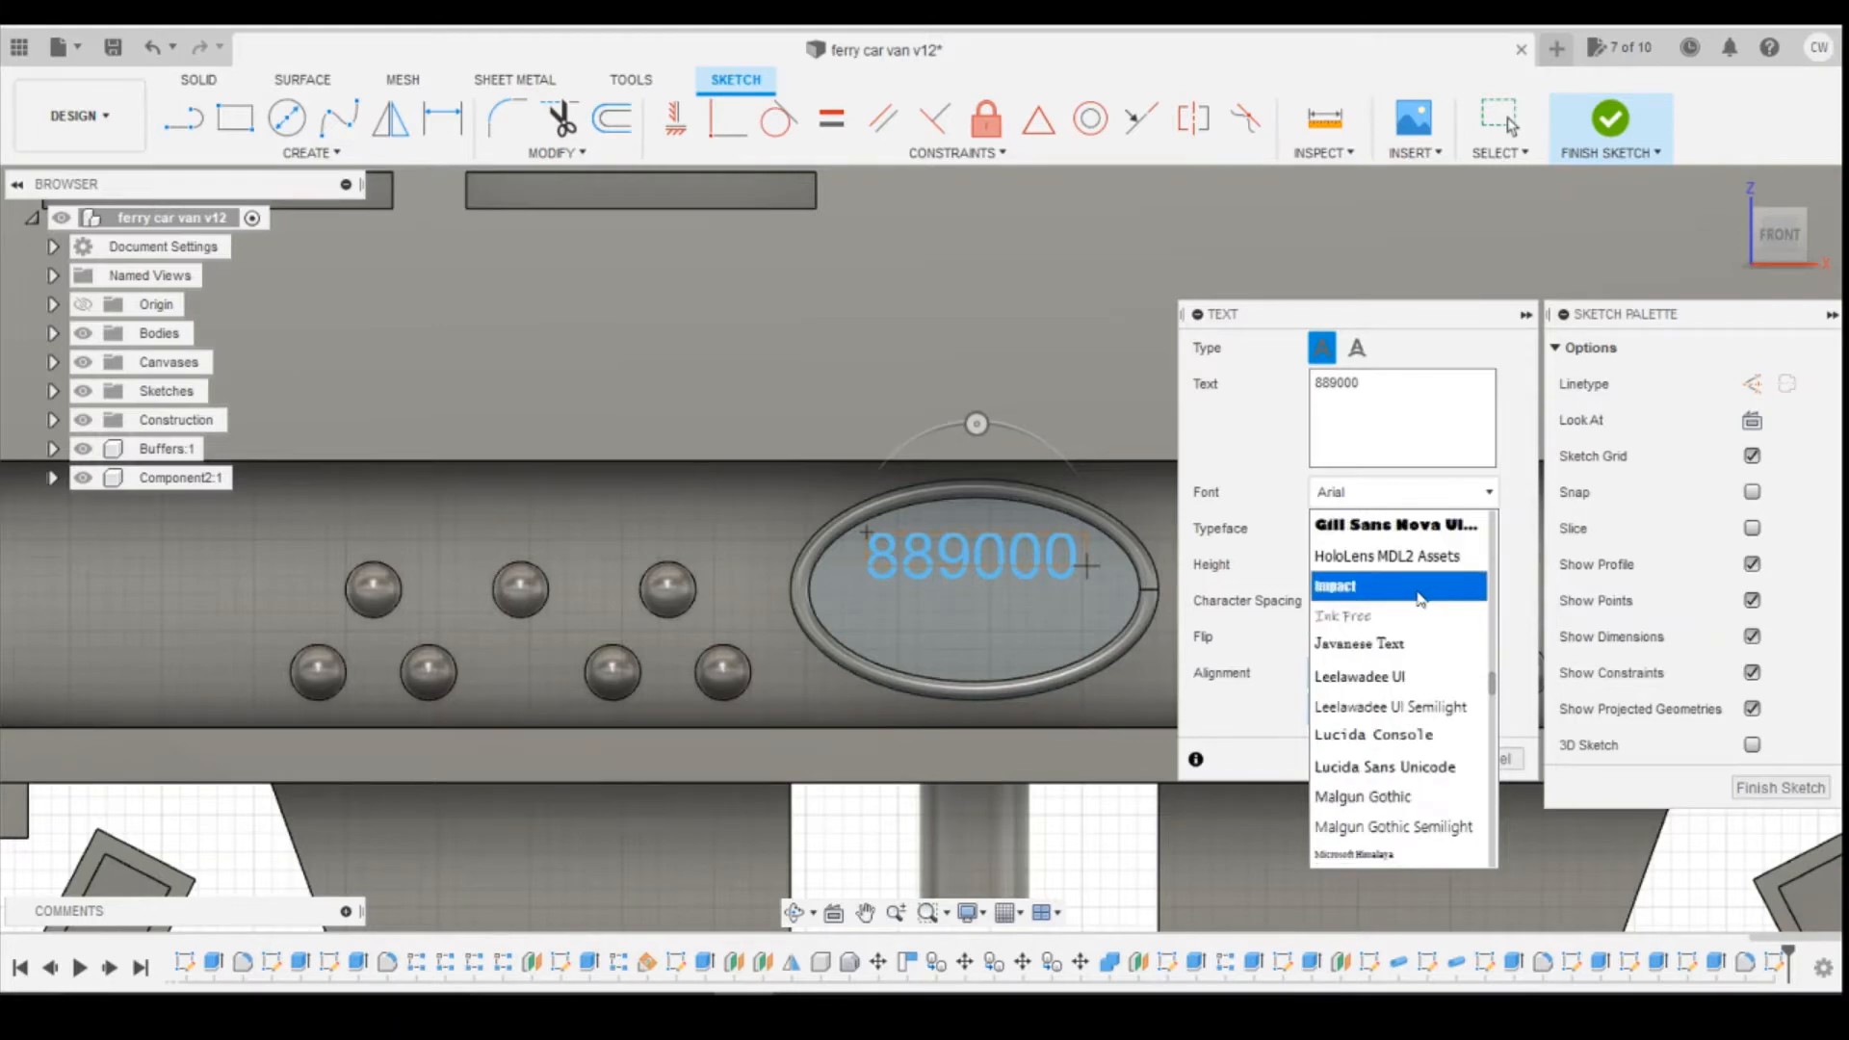
scroll(1420, 596, down, 1)
scroll(1416, 595, up, 1)
click(1382, 587)
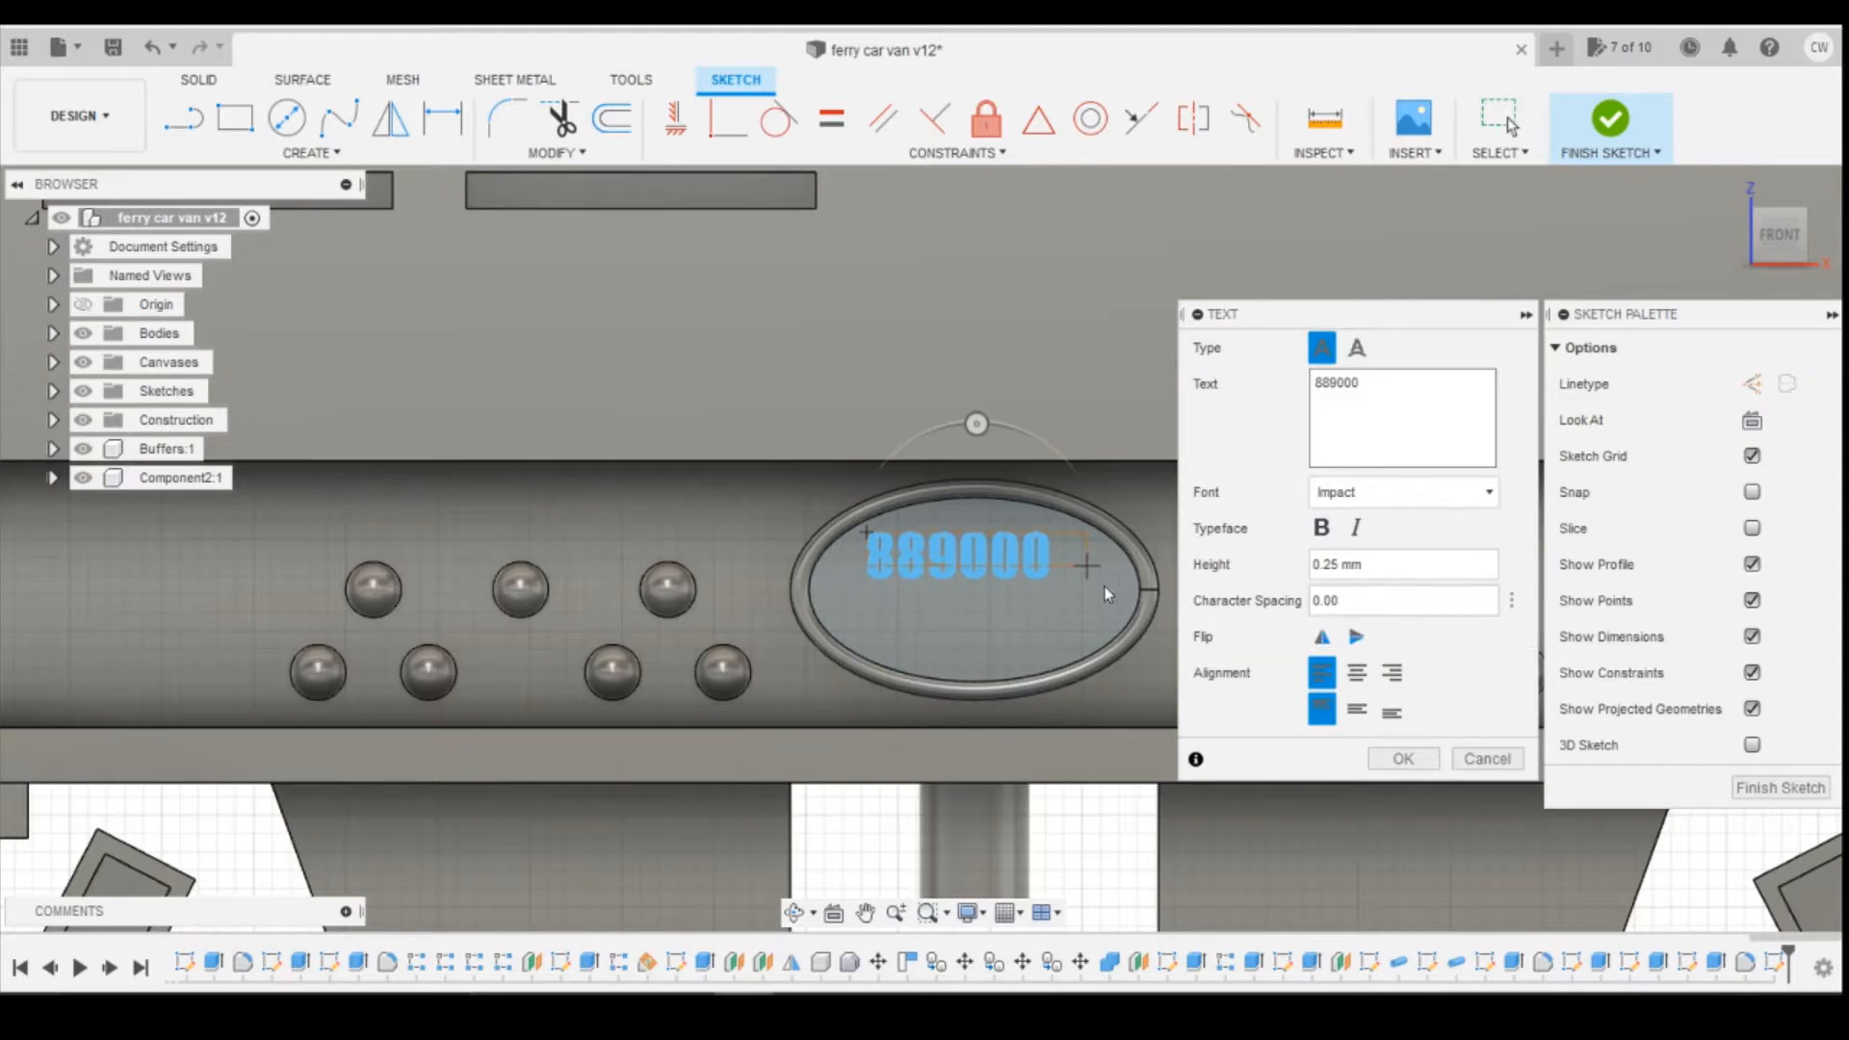
click(1356, 677)
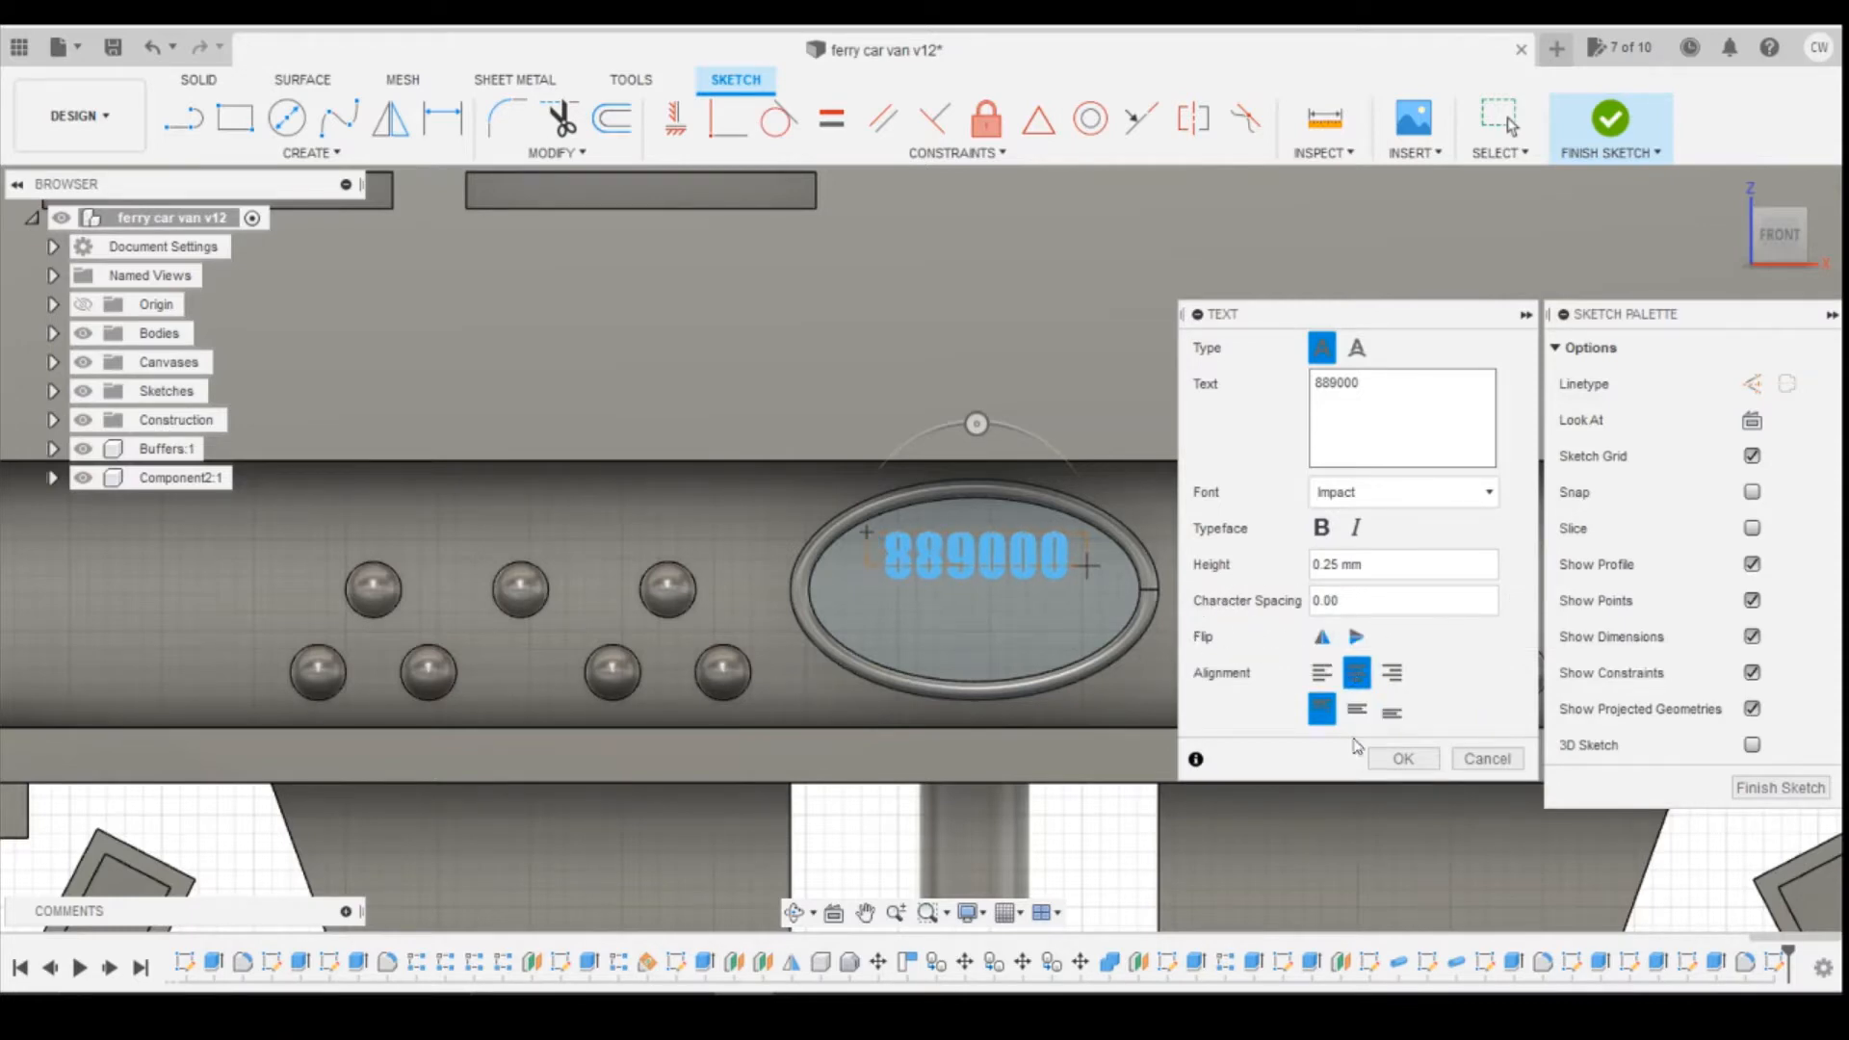
click(1404, 758)
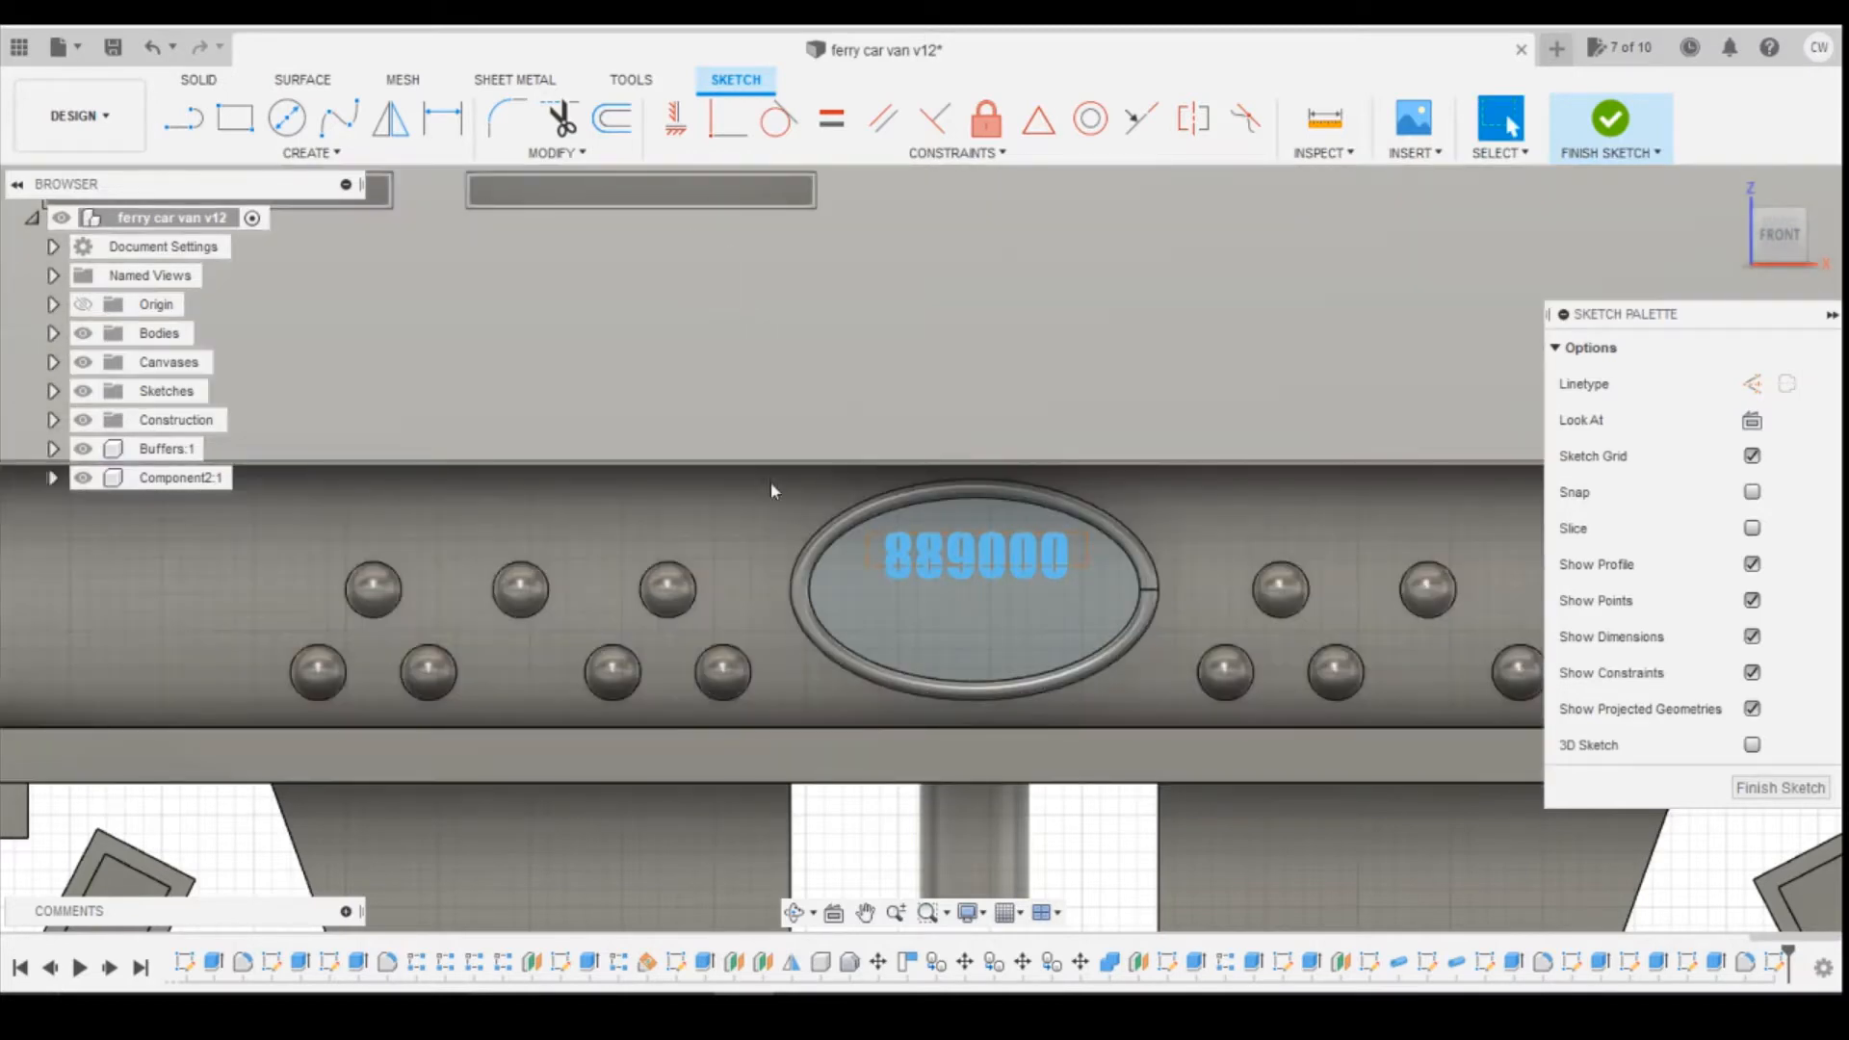
click(963, 558)
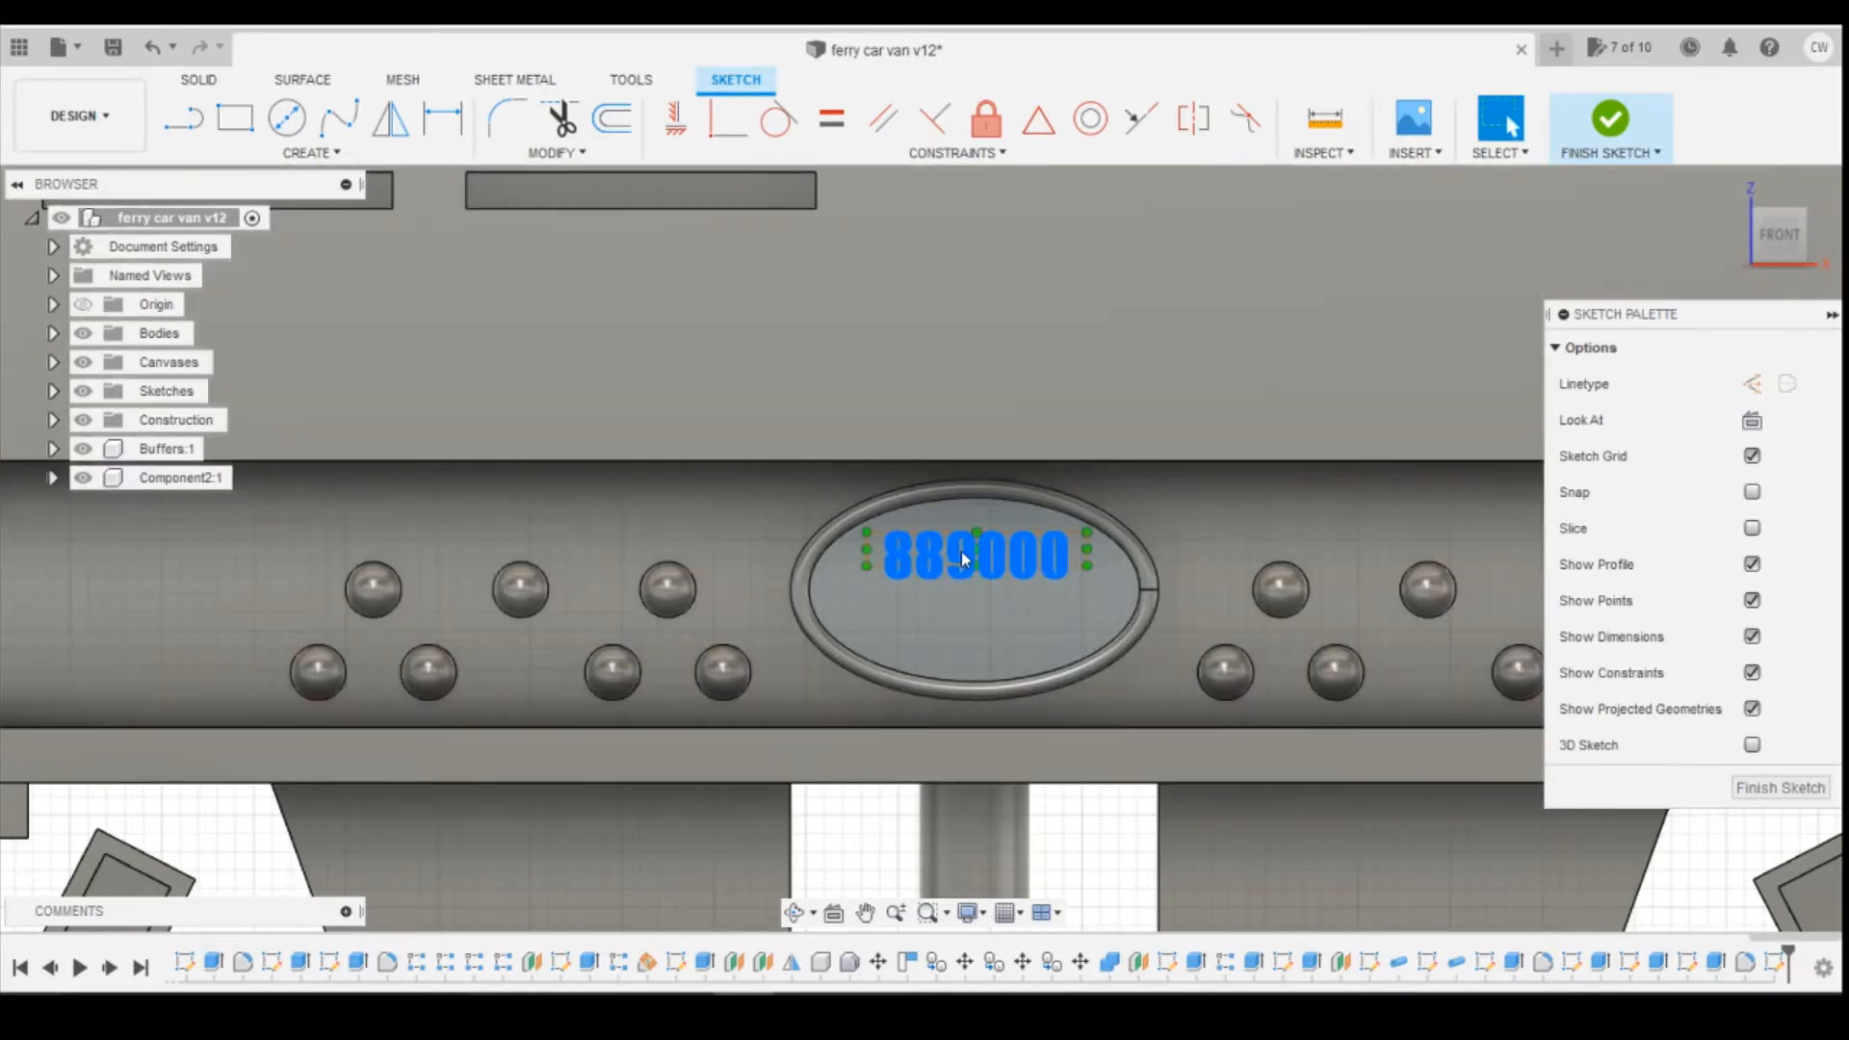
right_click(963, 558)
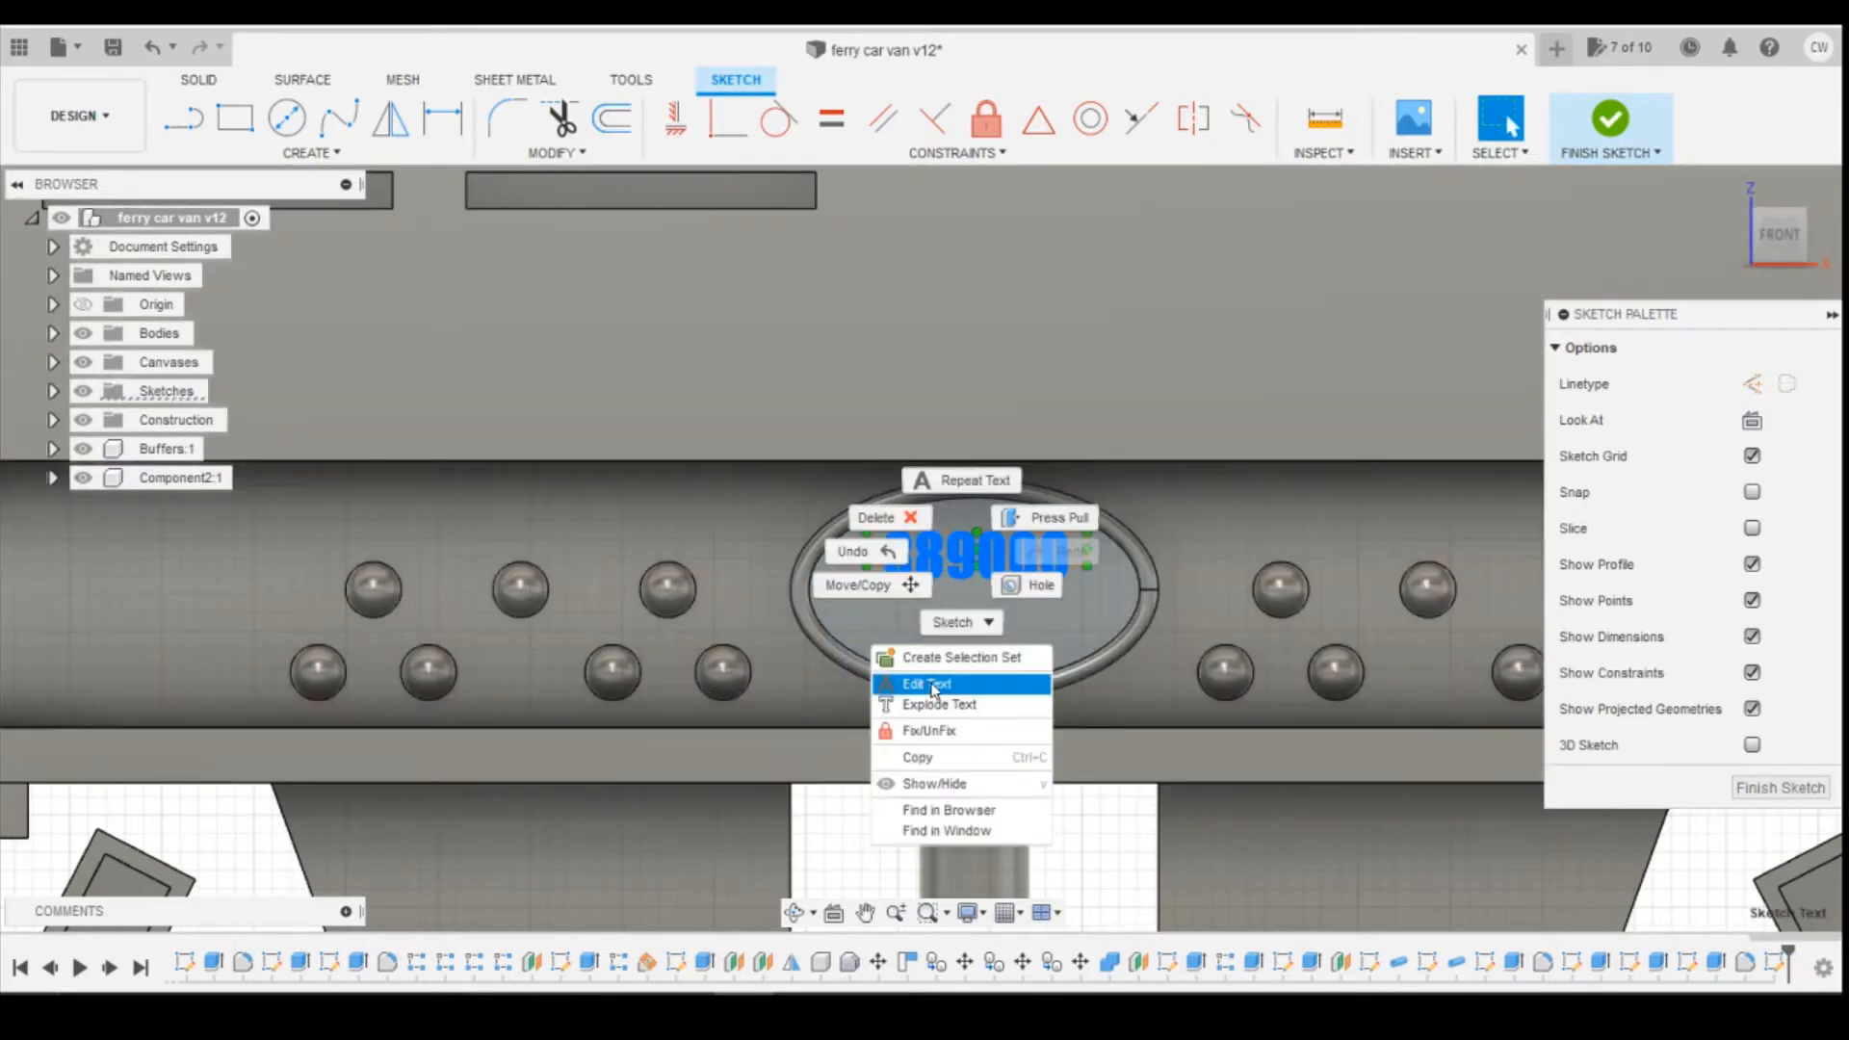
click(1144, 613)
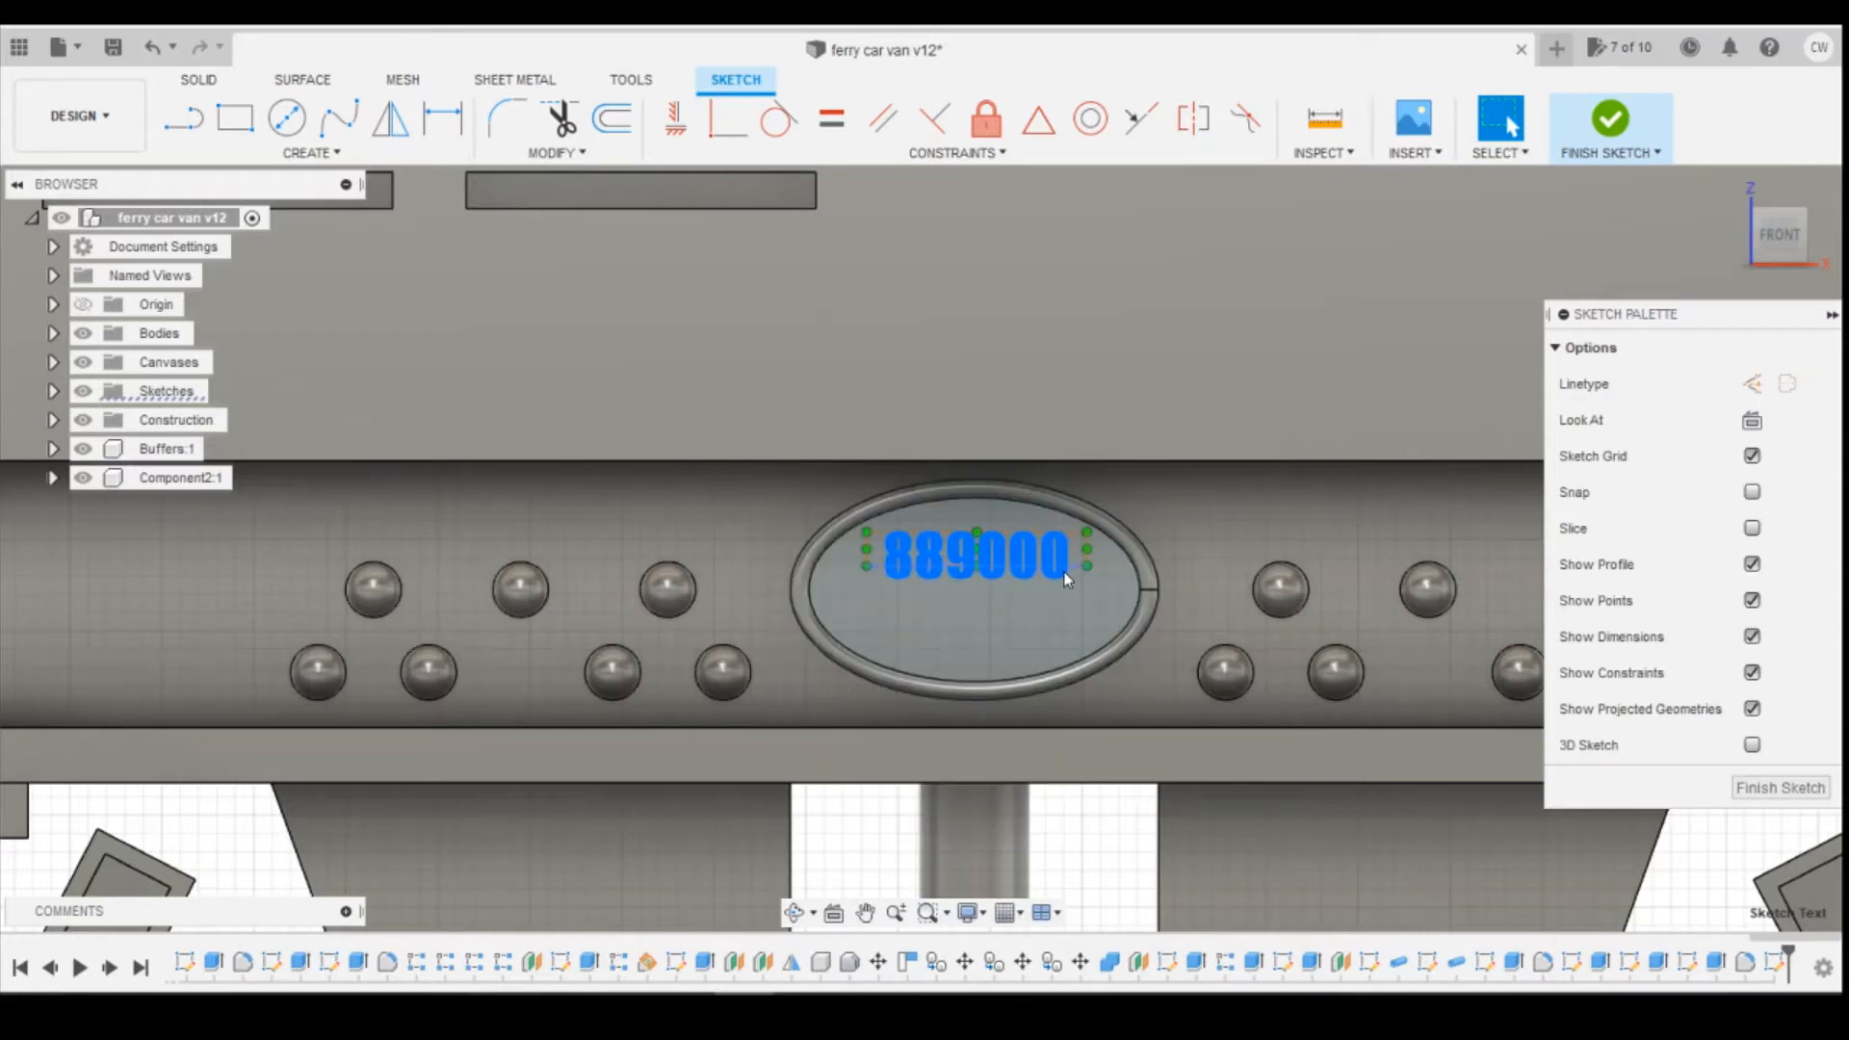
click(1064, 570)
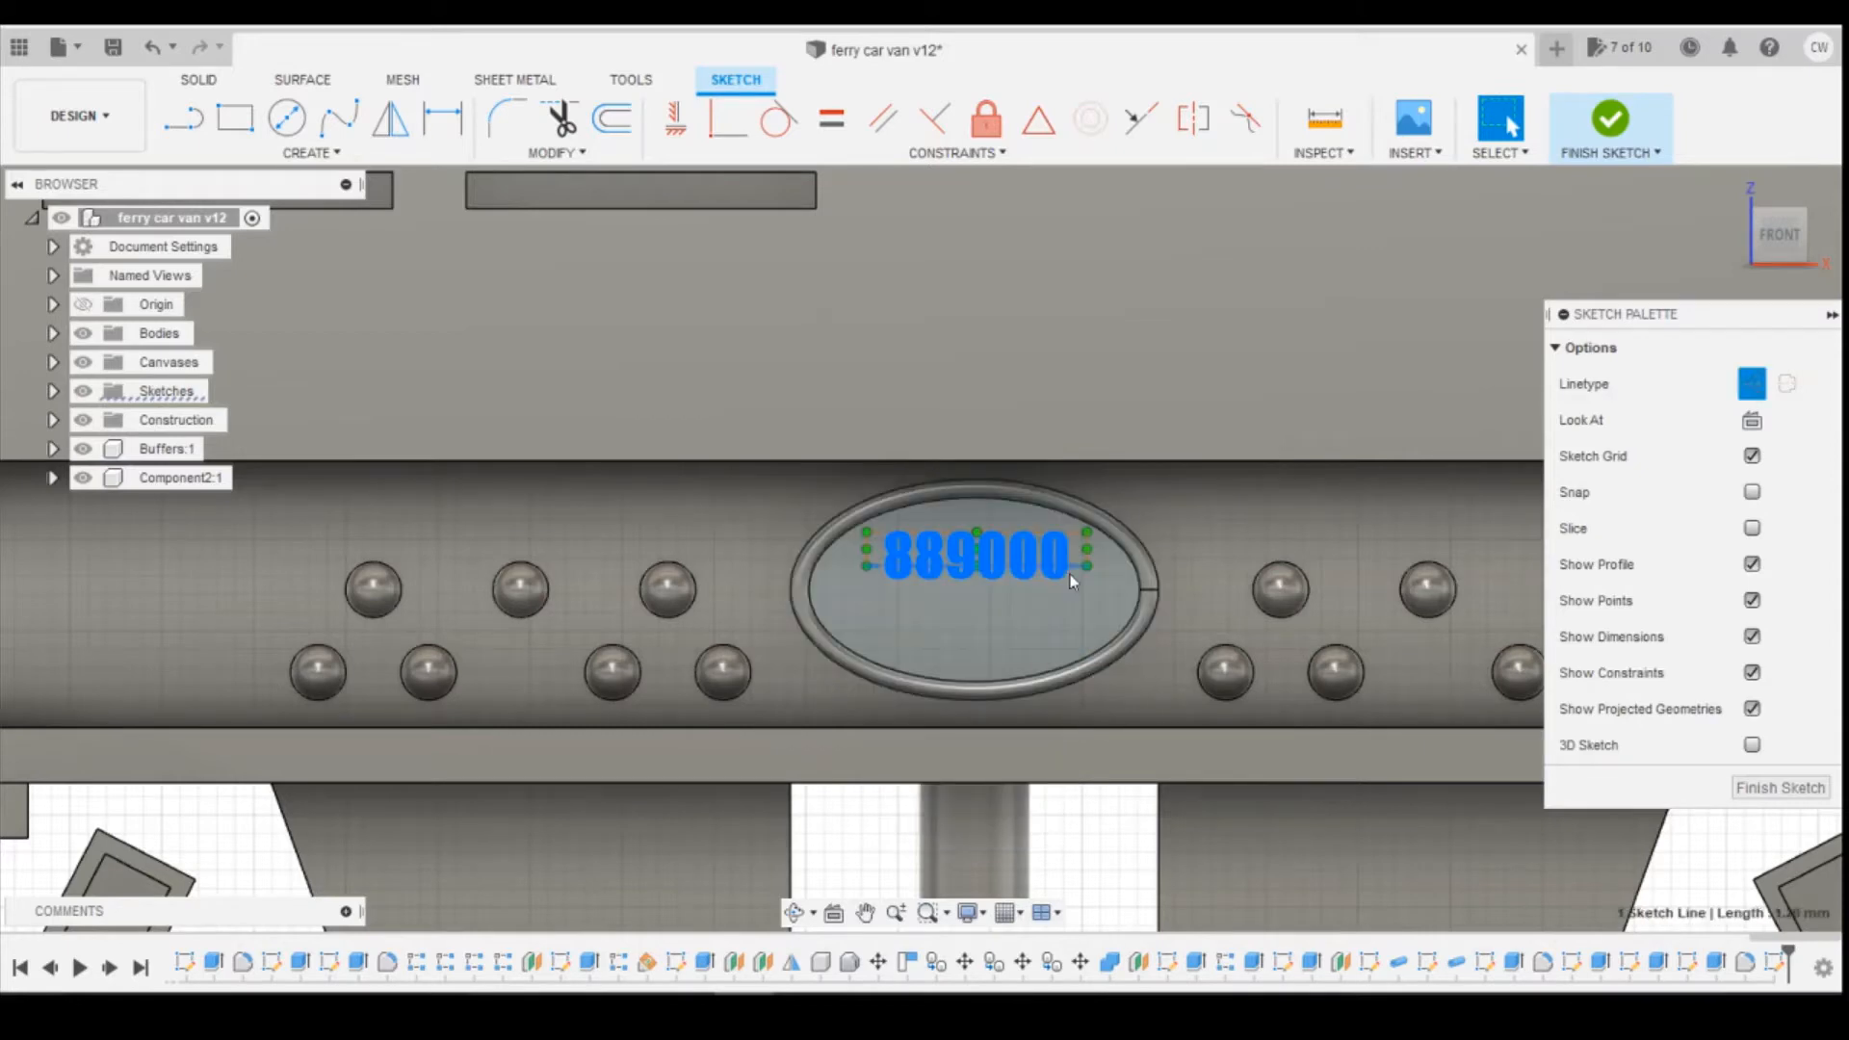
Finish the sketch and extrude the 889000 text 0.05 mm outward from the plate's inner face, joined to the body.
click(1780, 787)
scroll(597, 545, up, 5)
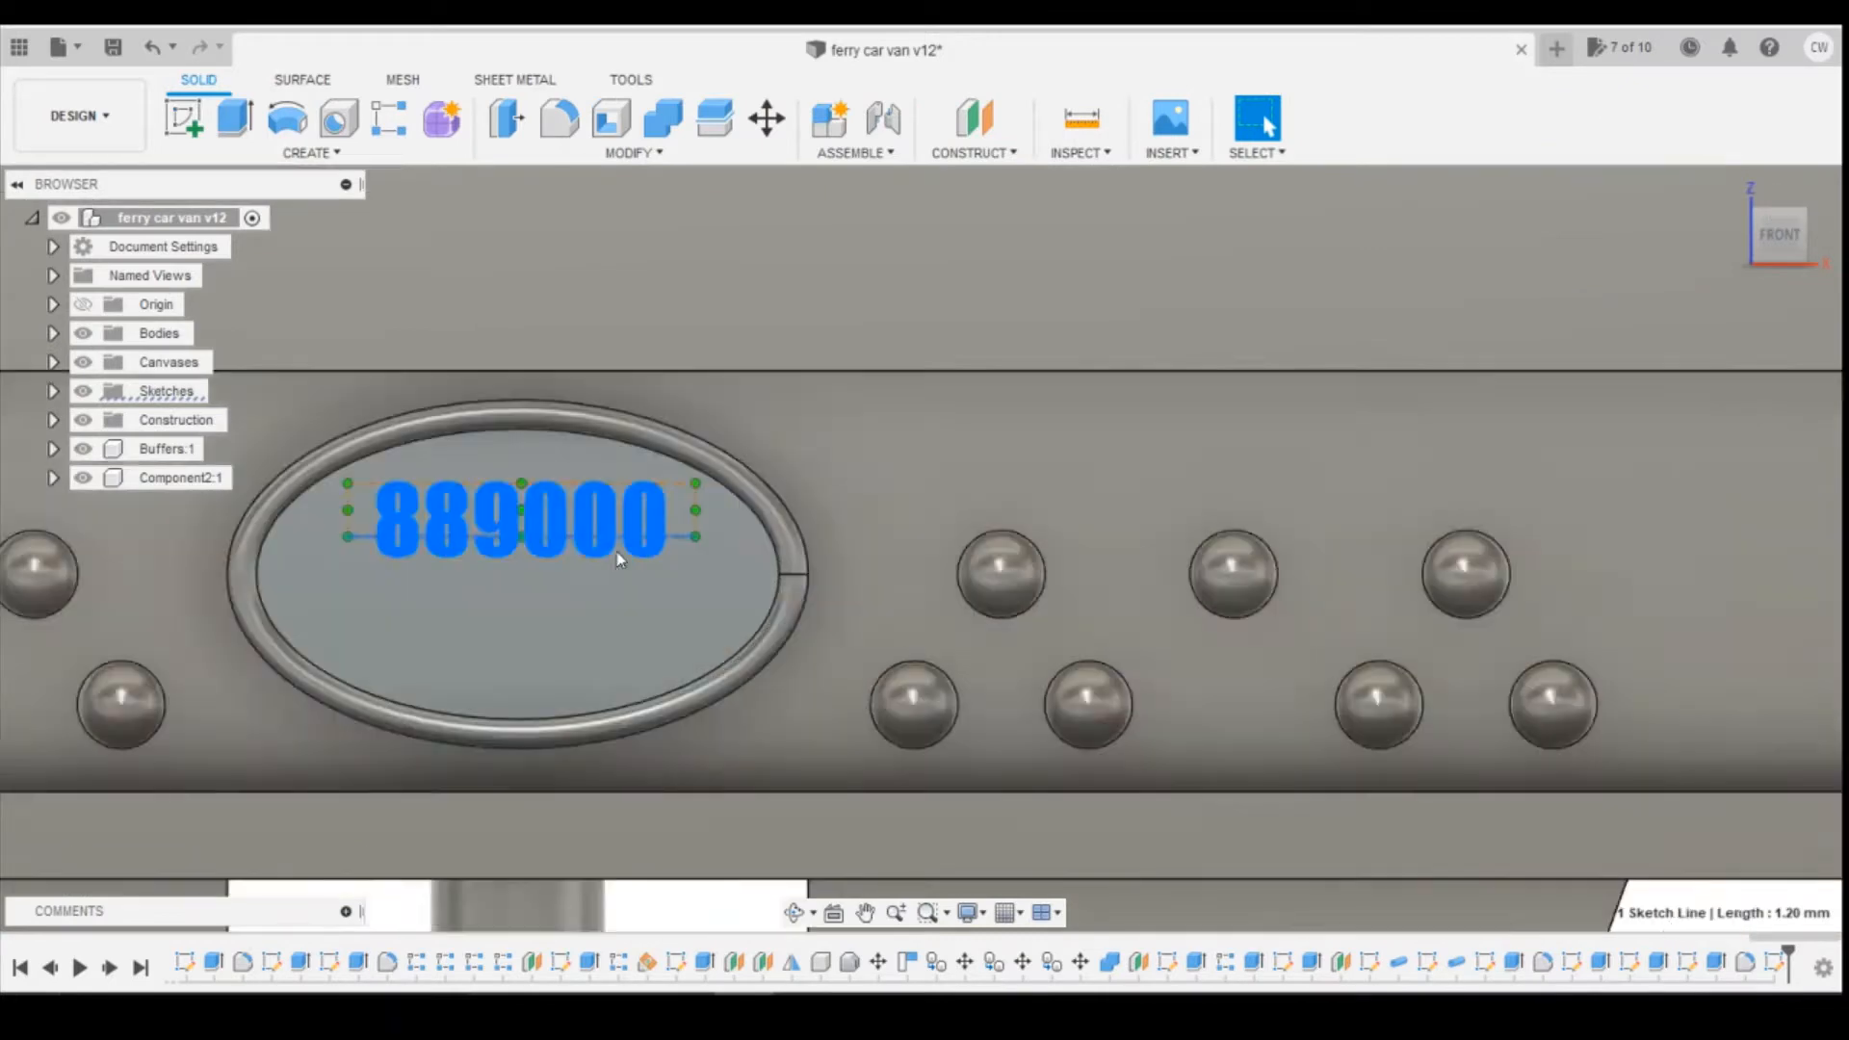
right_click(638, 543)
click(637, 545)
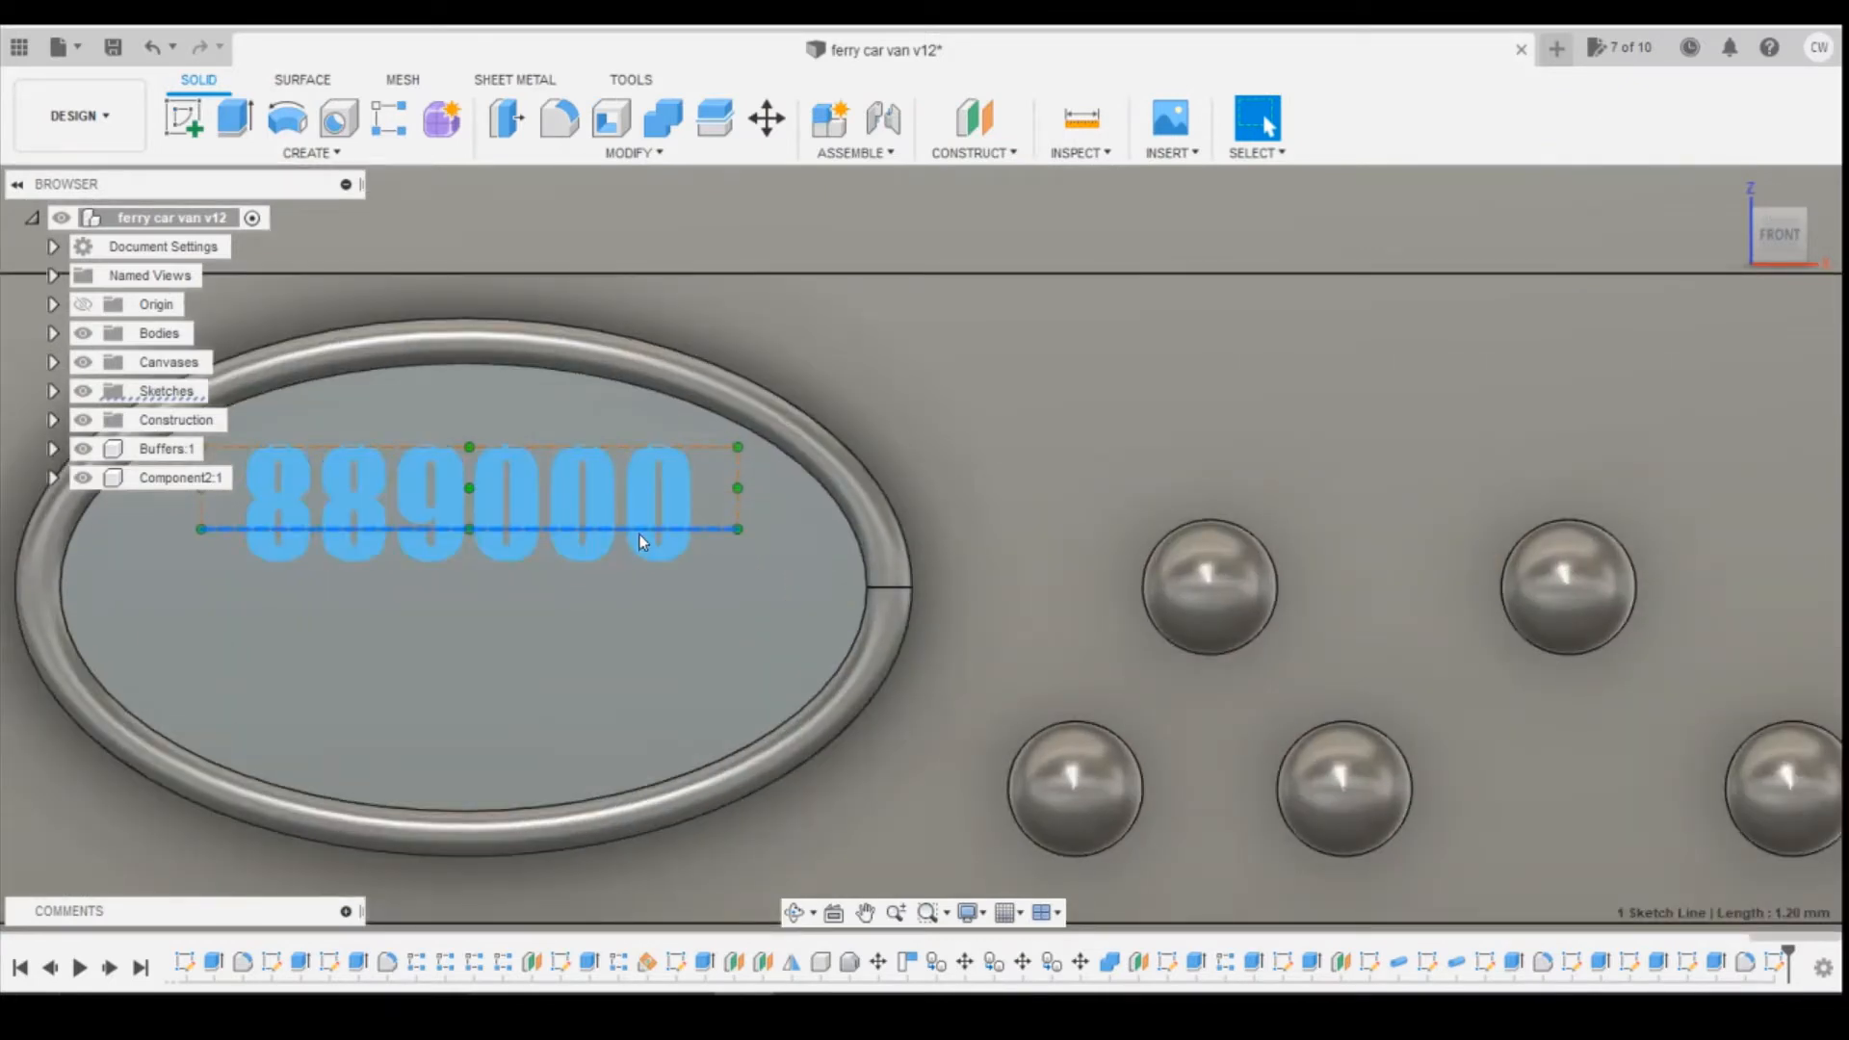
click(646, 560)
right_click(647, 552)
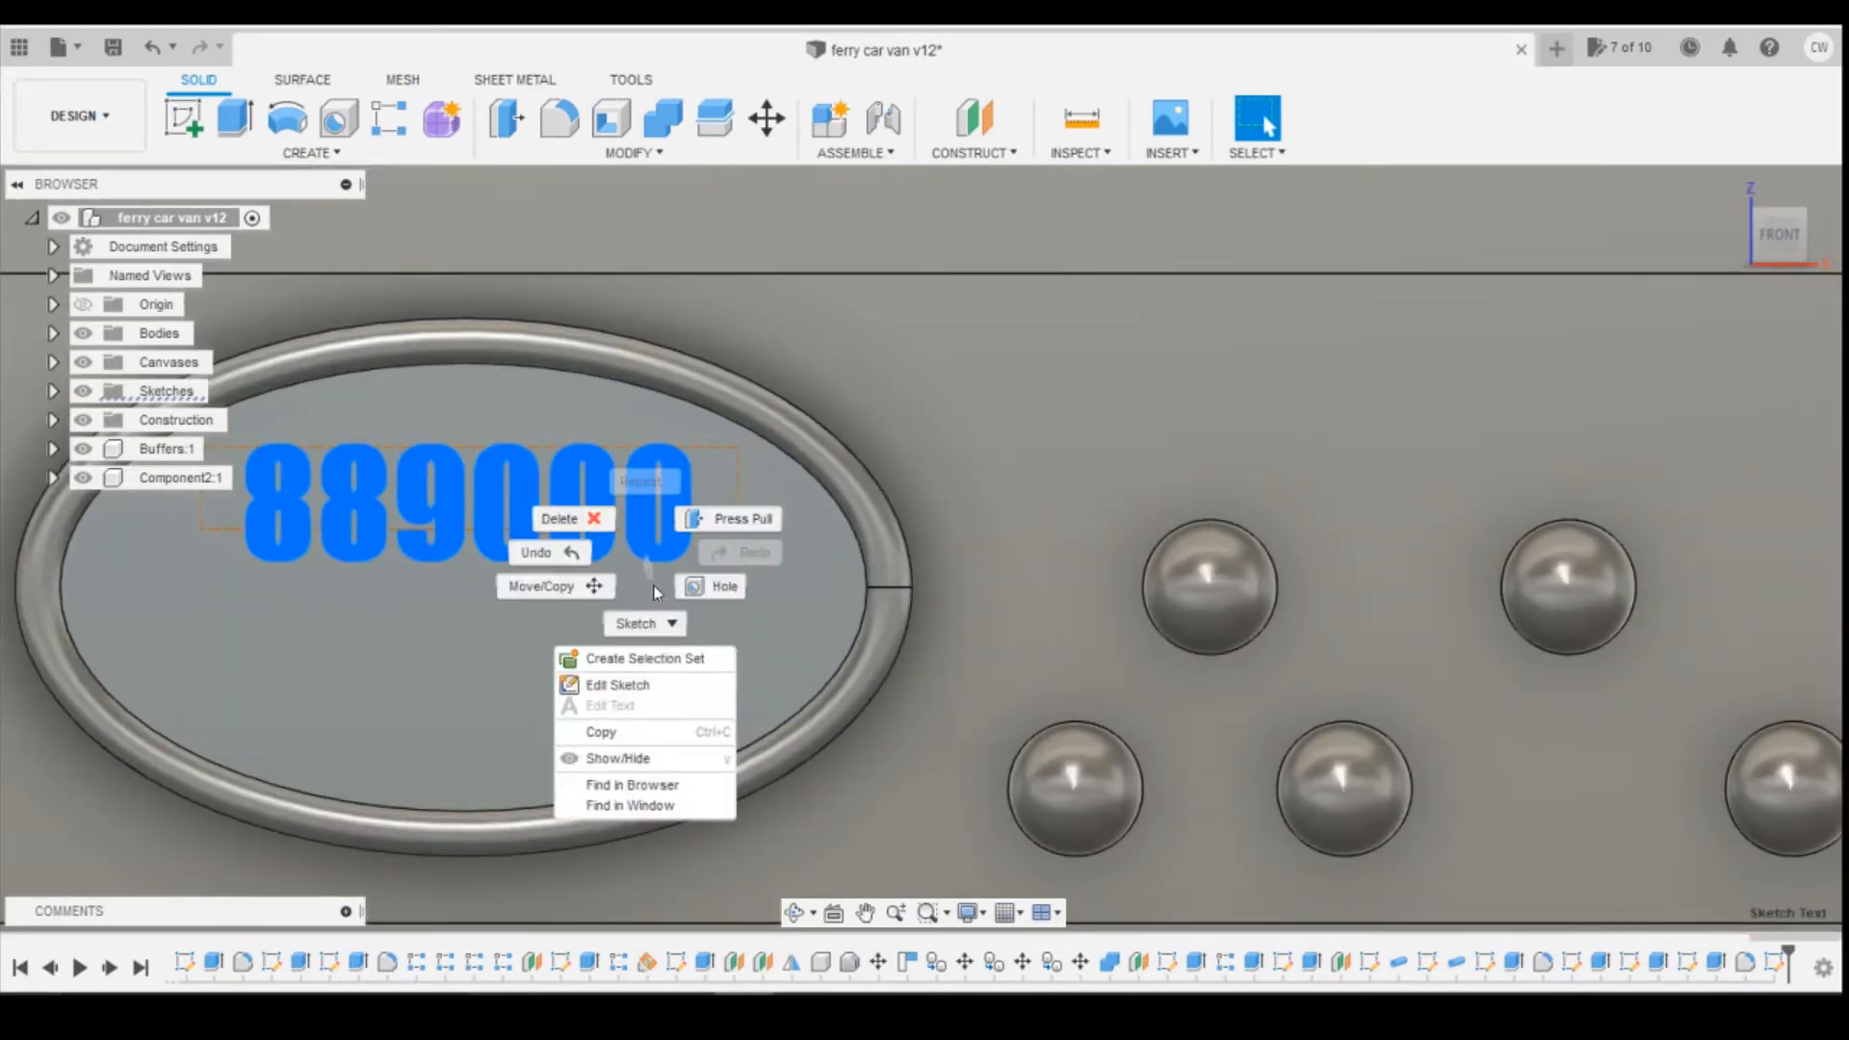
click(771, 547)
key(e)
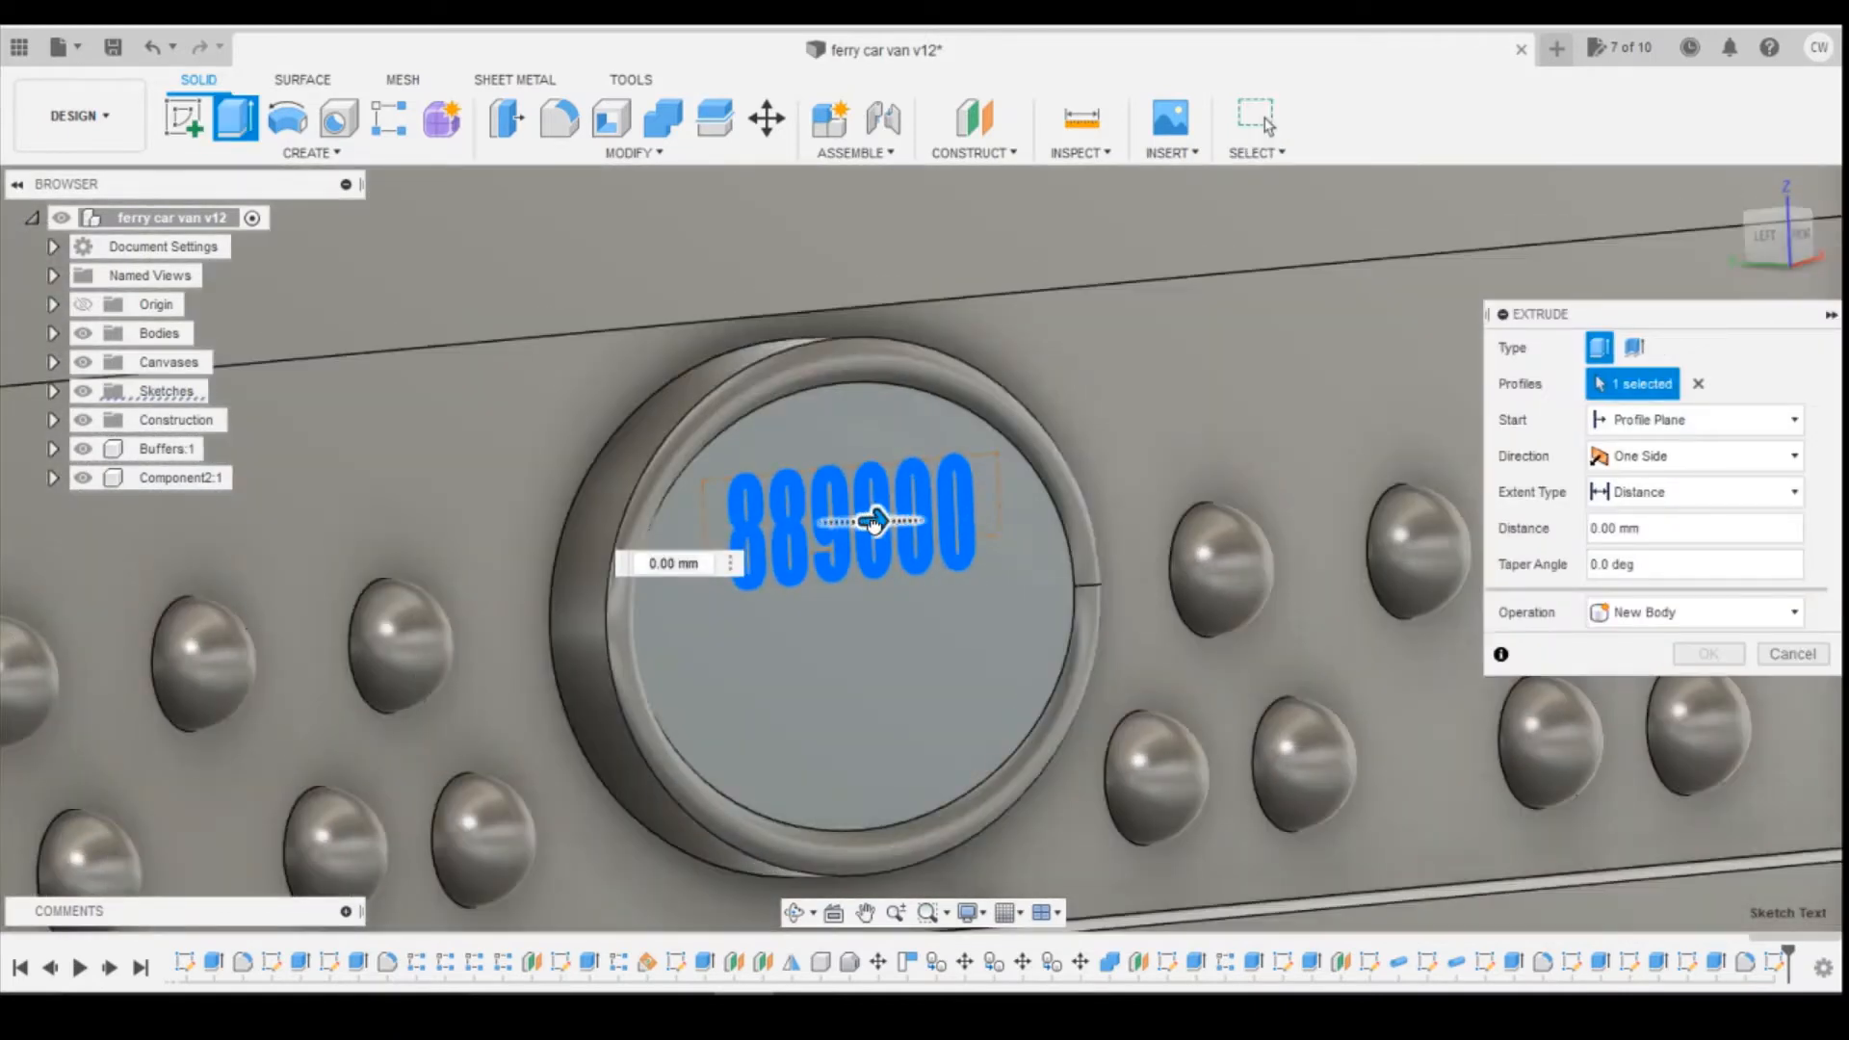
drag(866, 520, 891, 520)
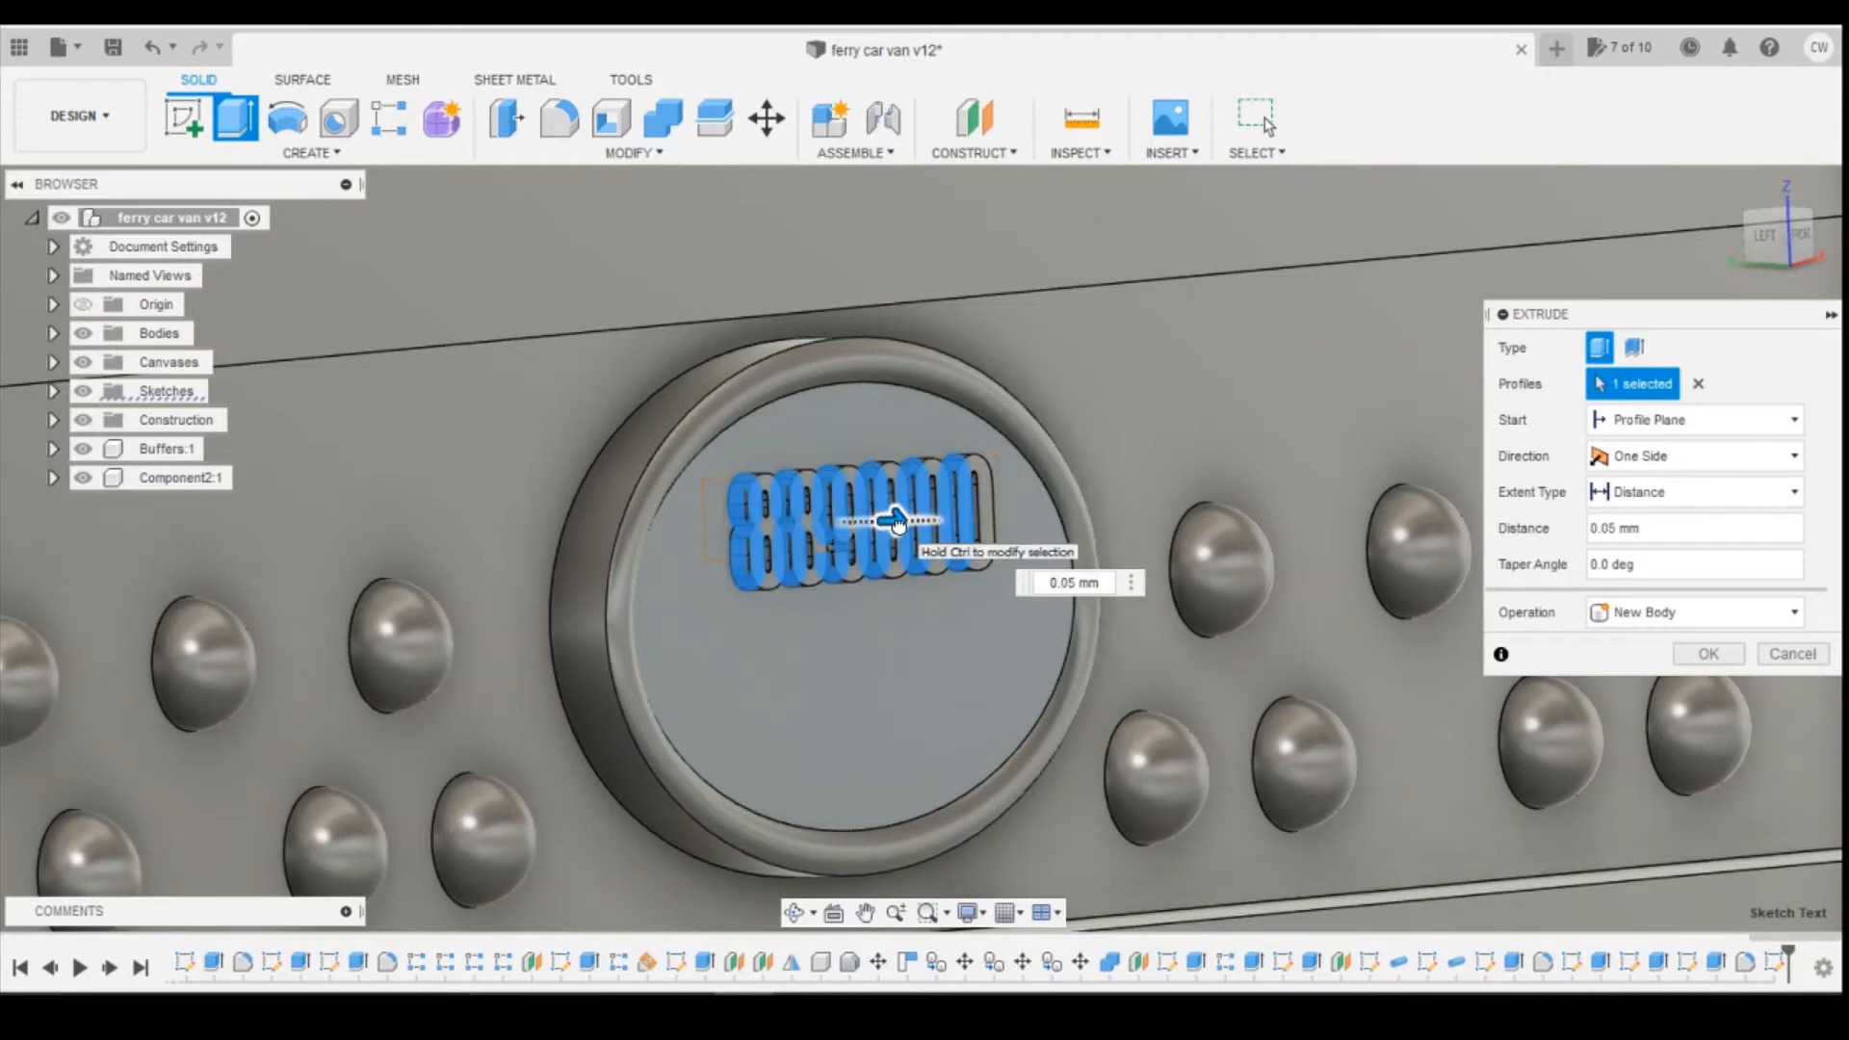
click(1693, 613)
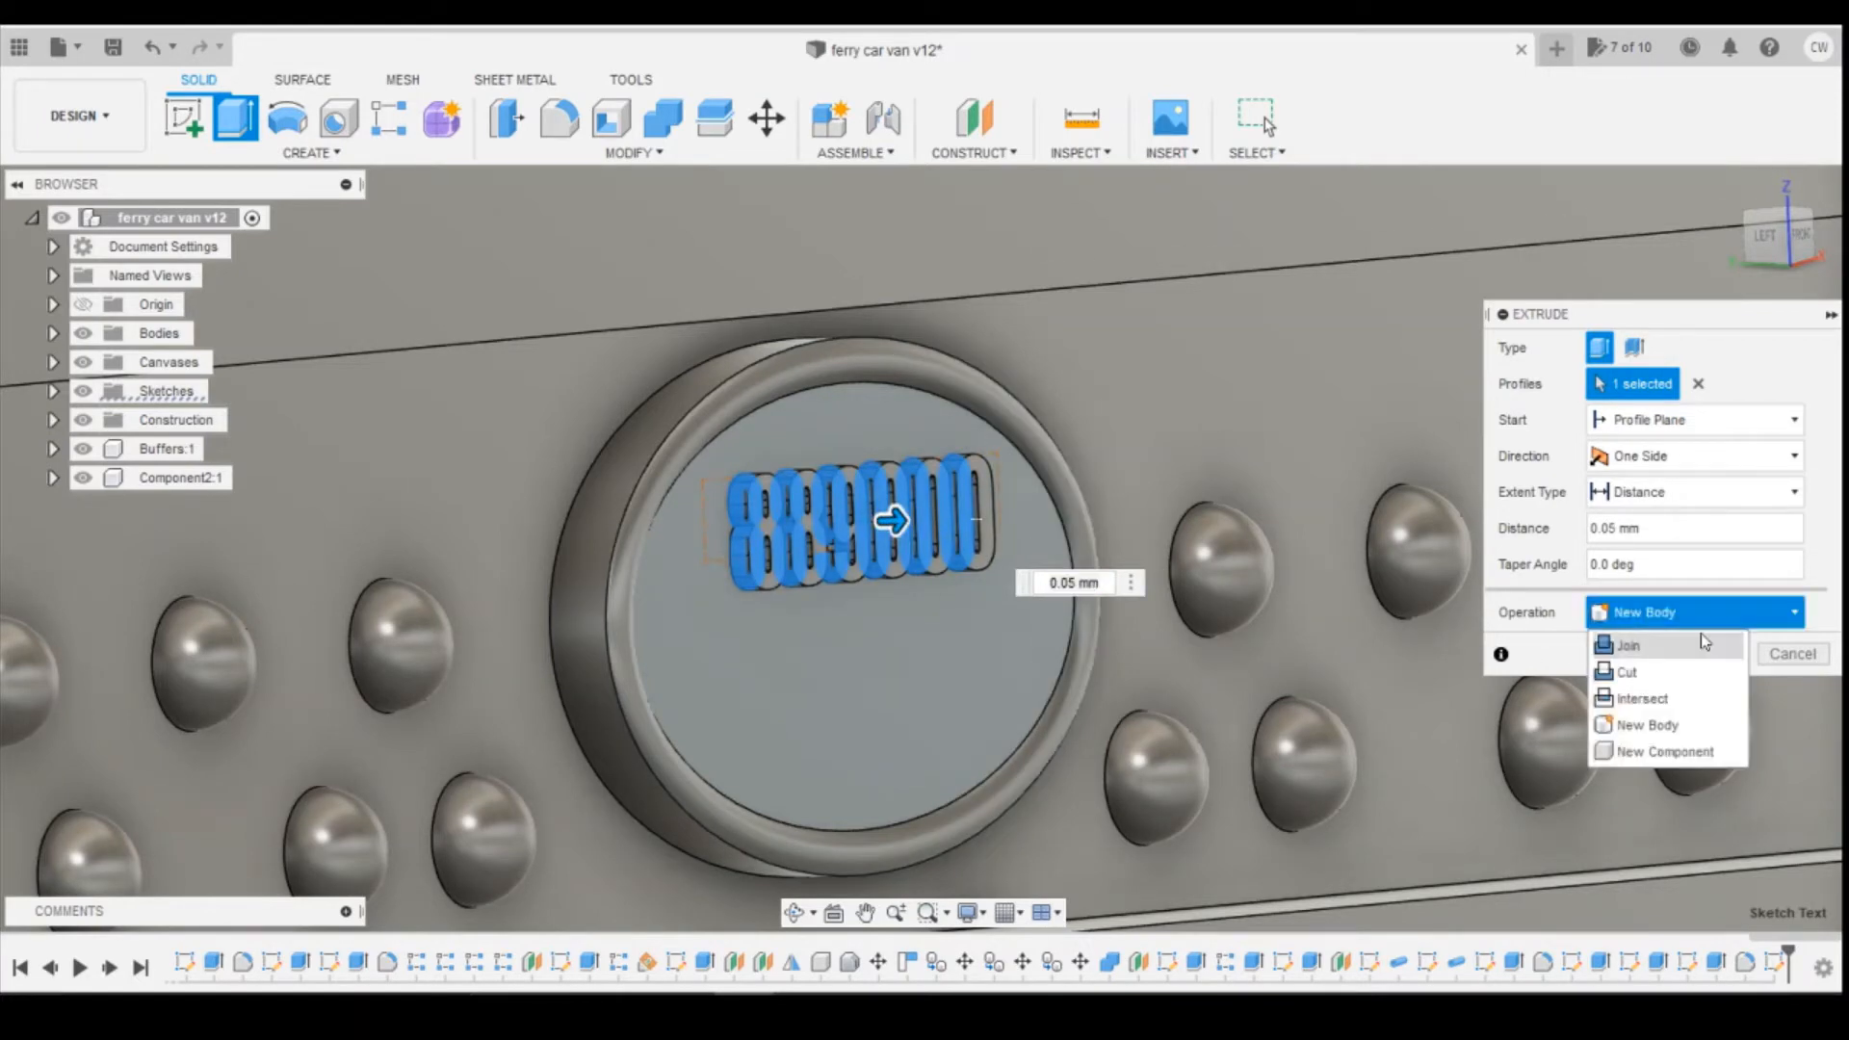
click(1695, 616)
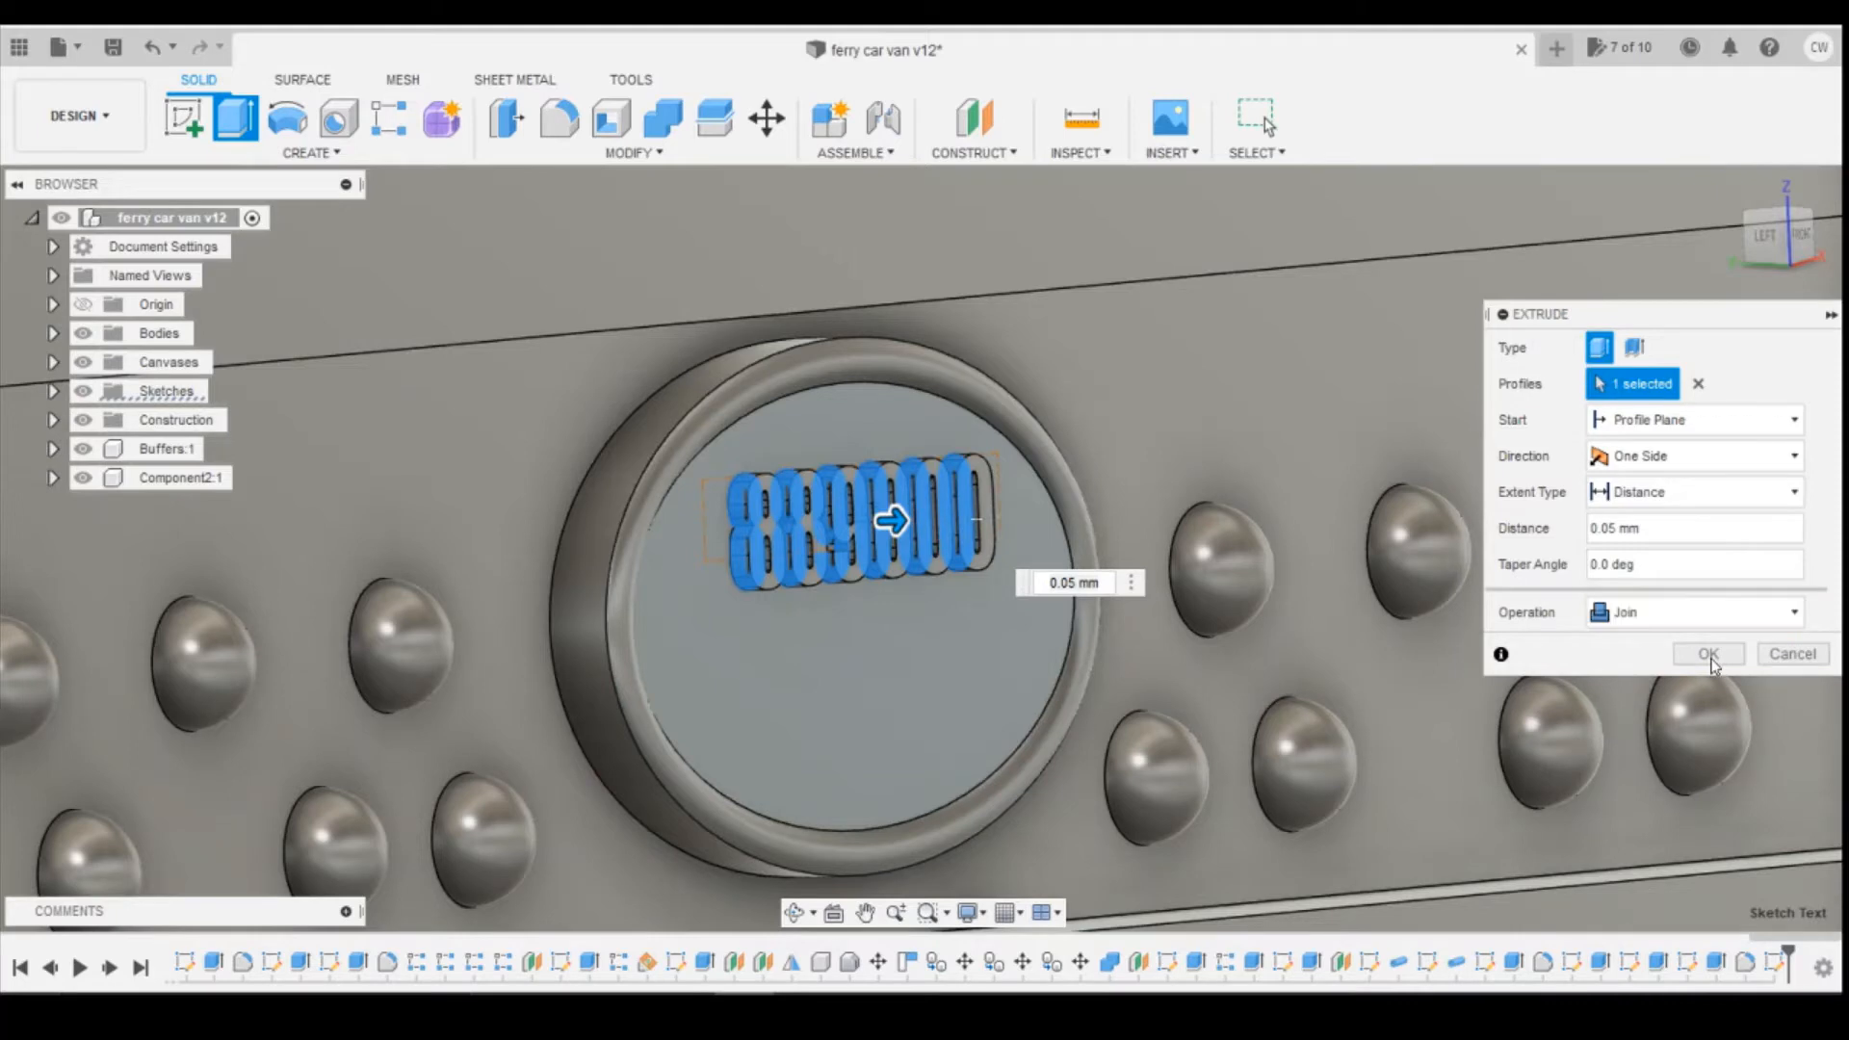
click(1706, 655)
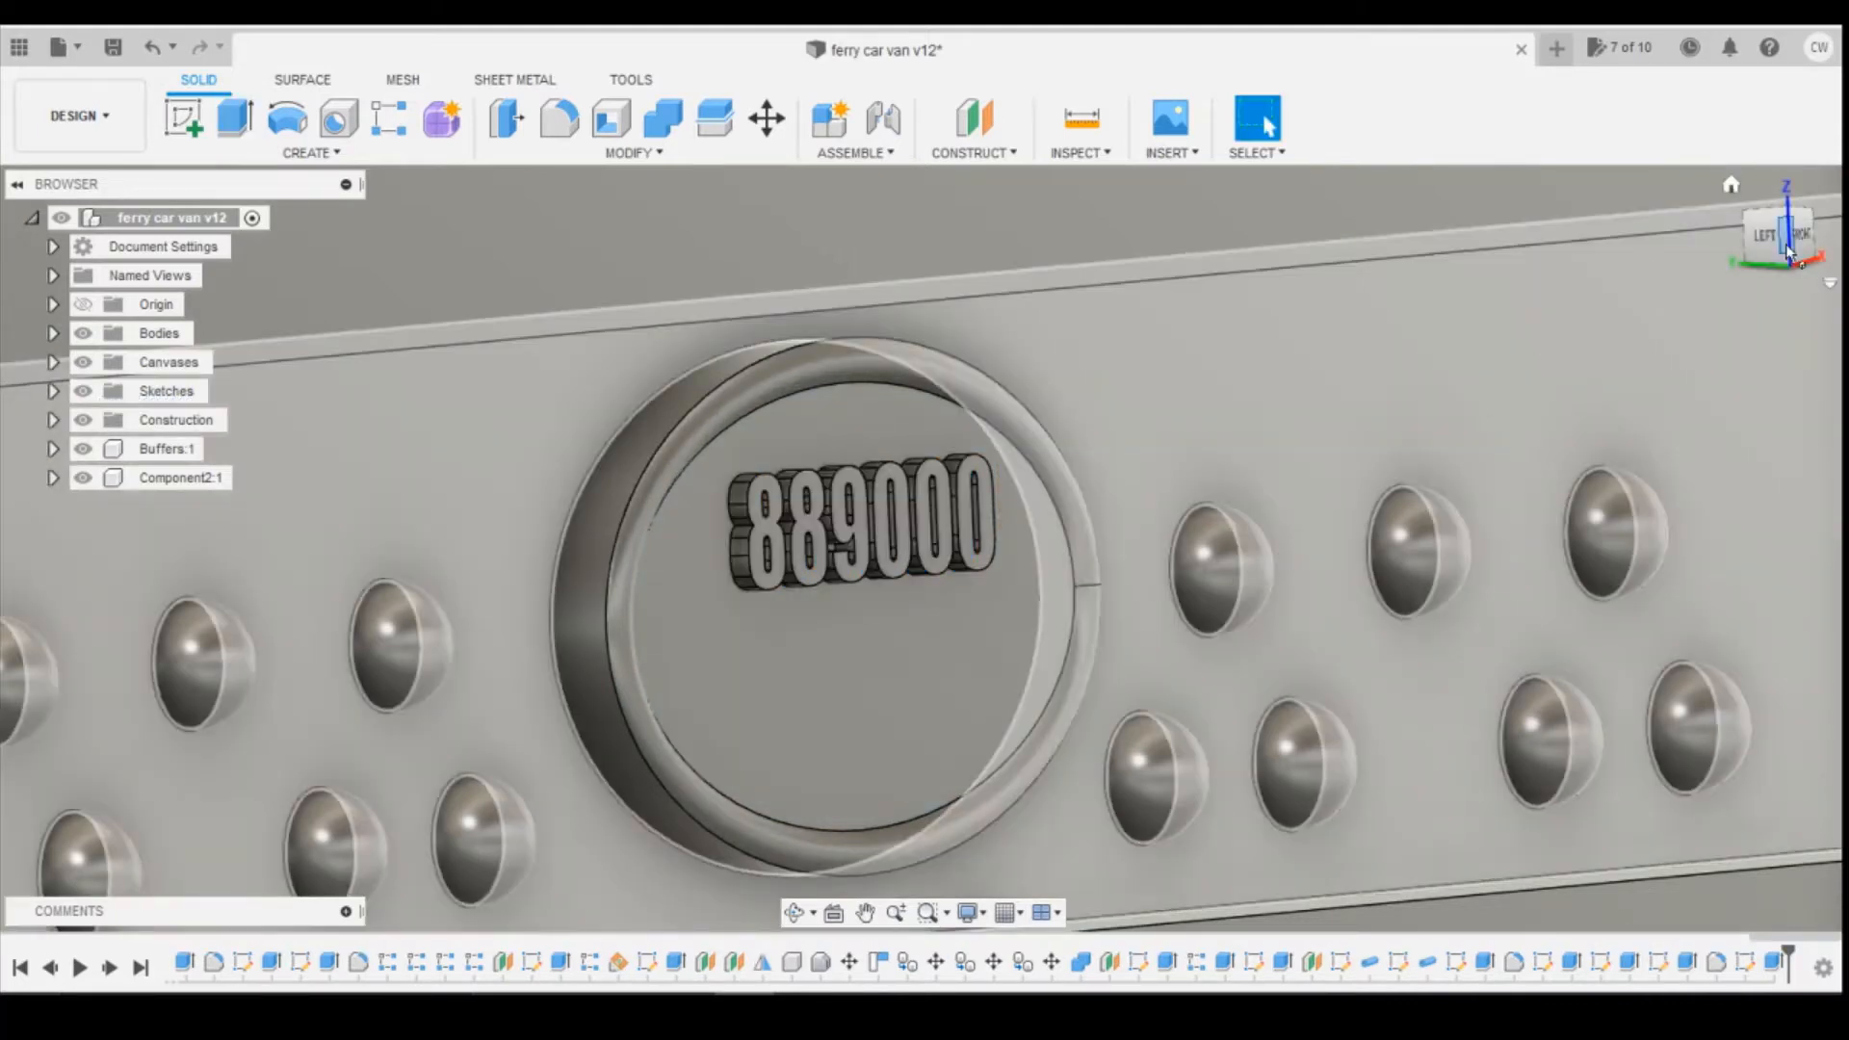
Start a sketch on the plate's inner face and add a text frame reading 14T below the raised number.
click(1789, 249)
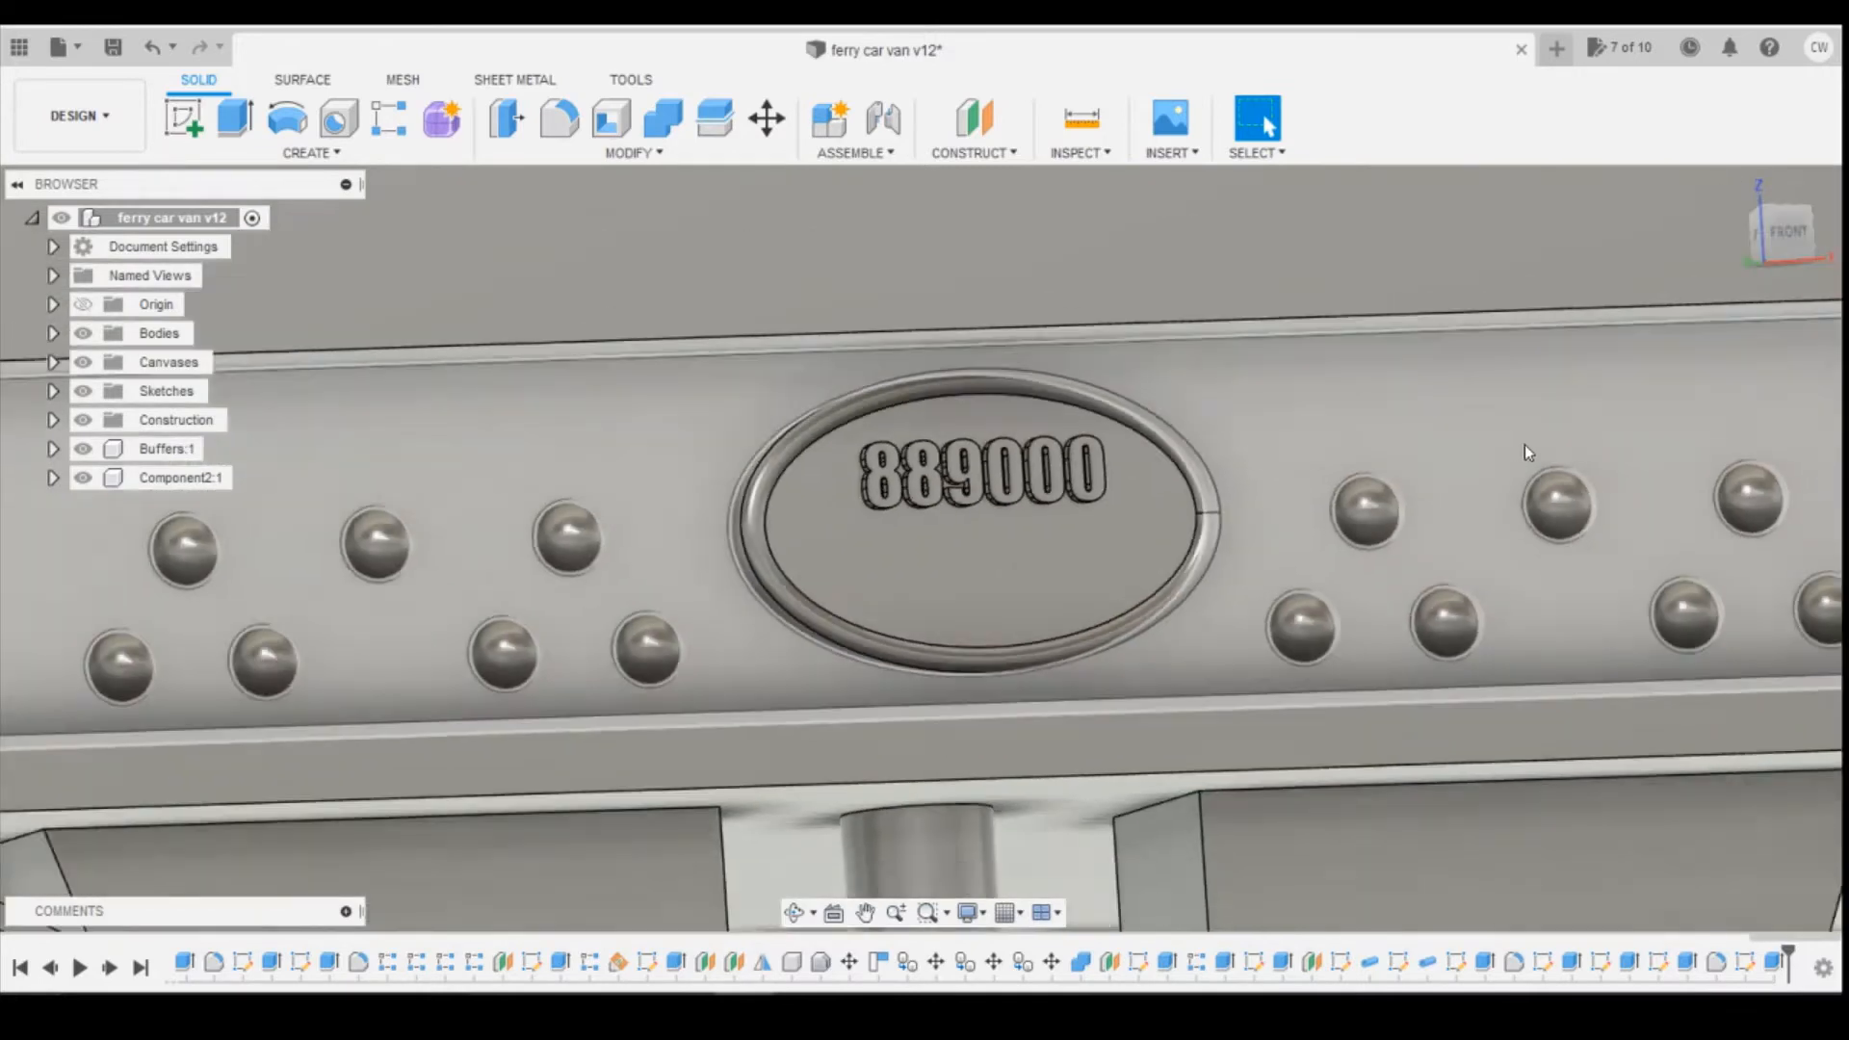
scroll(1525, 452, down, 3)
click(182, 117)
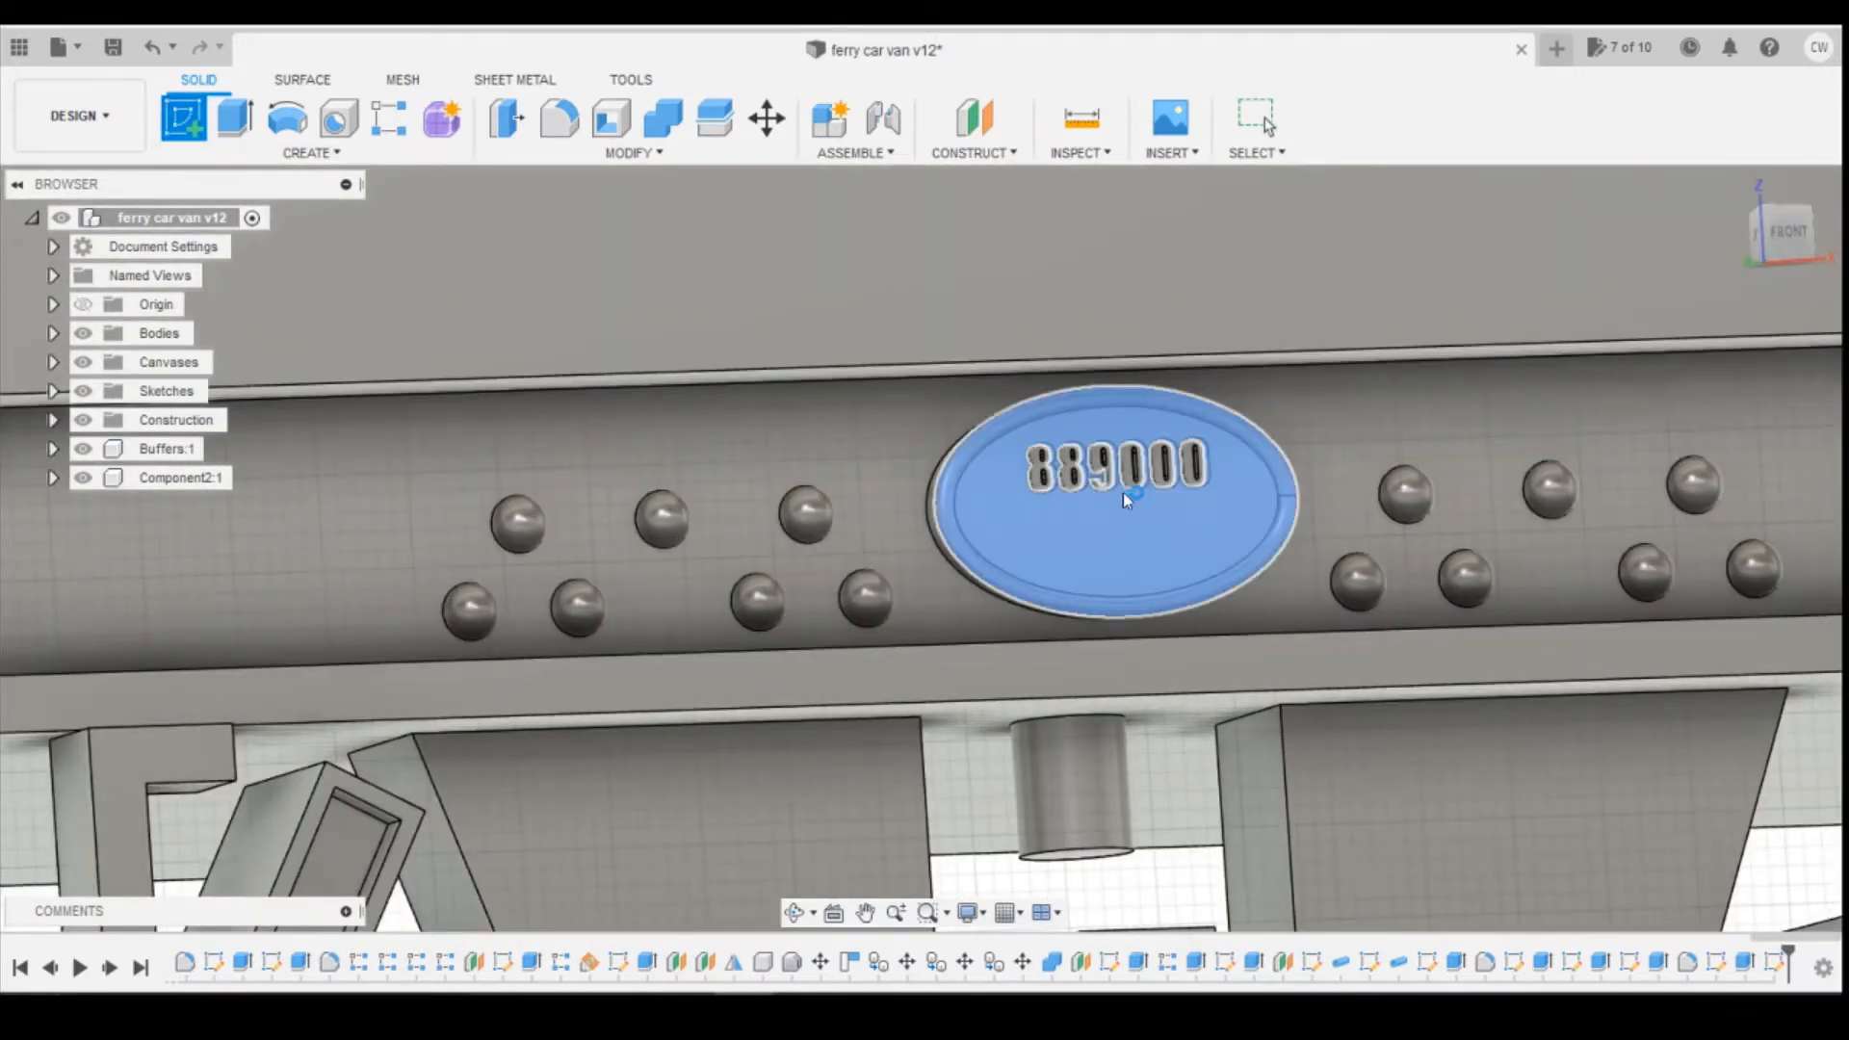
click(1123, 493)
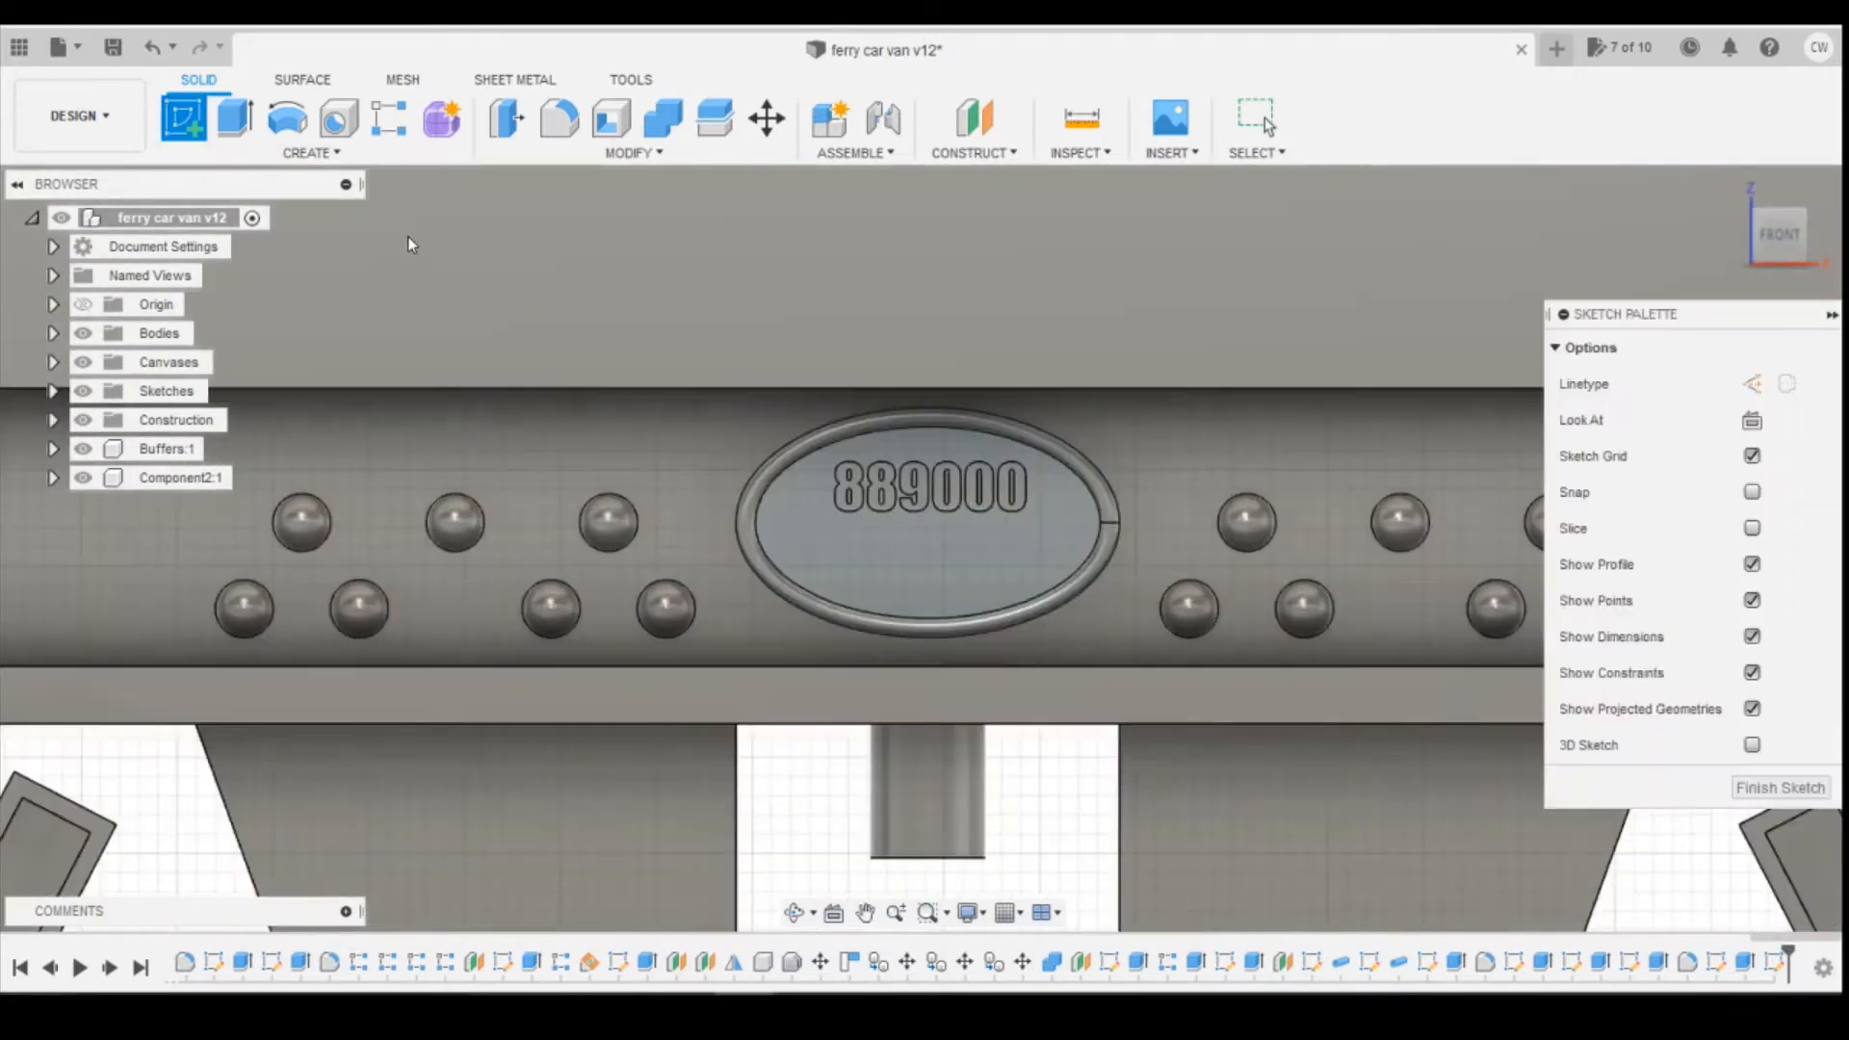
click(311, 152)
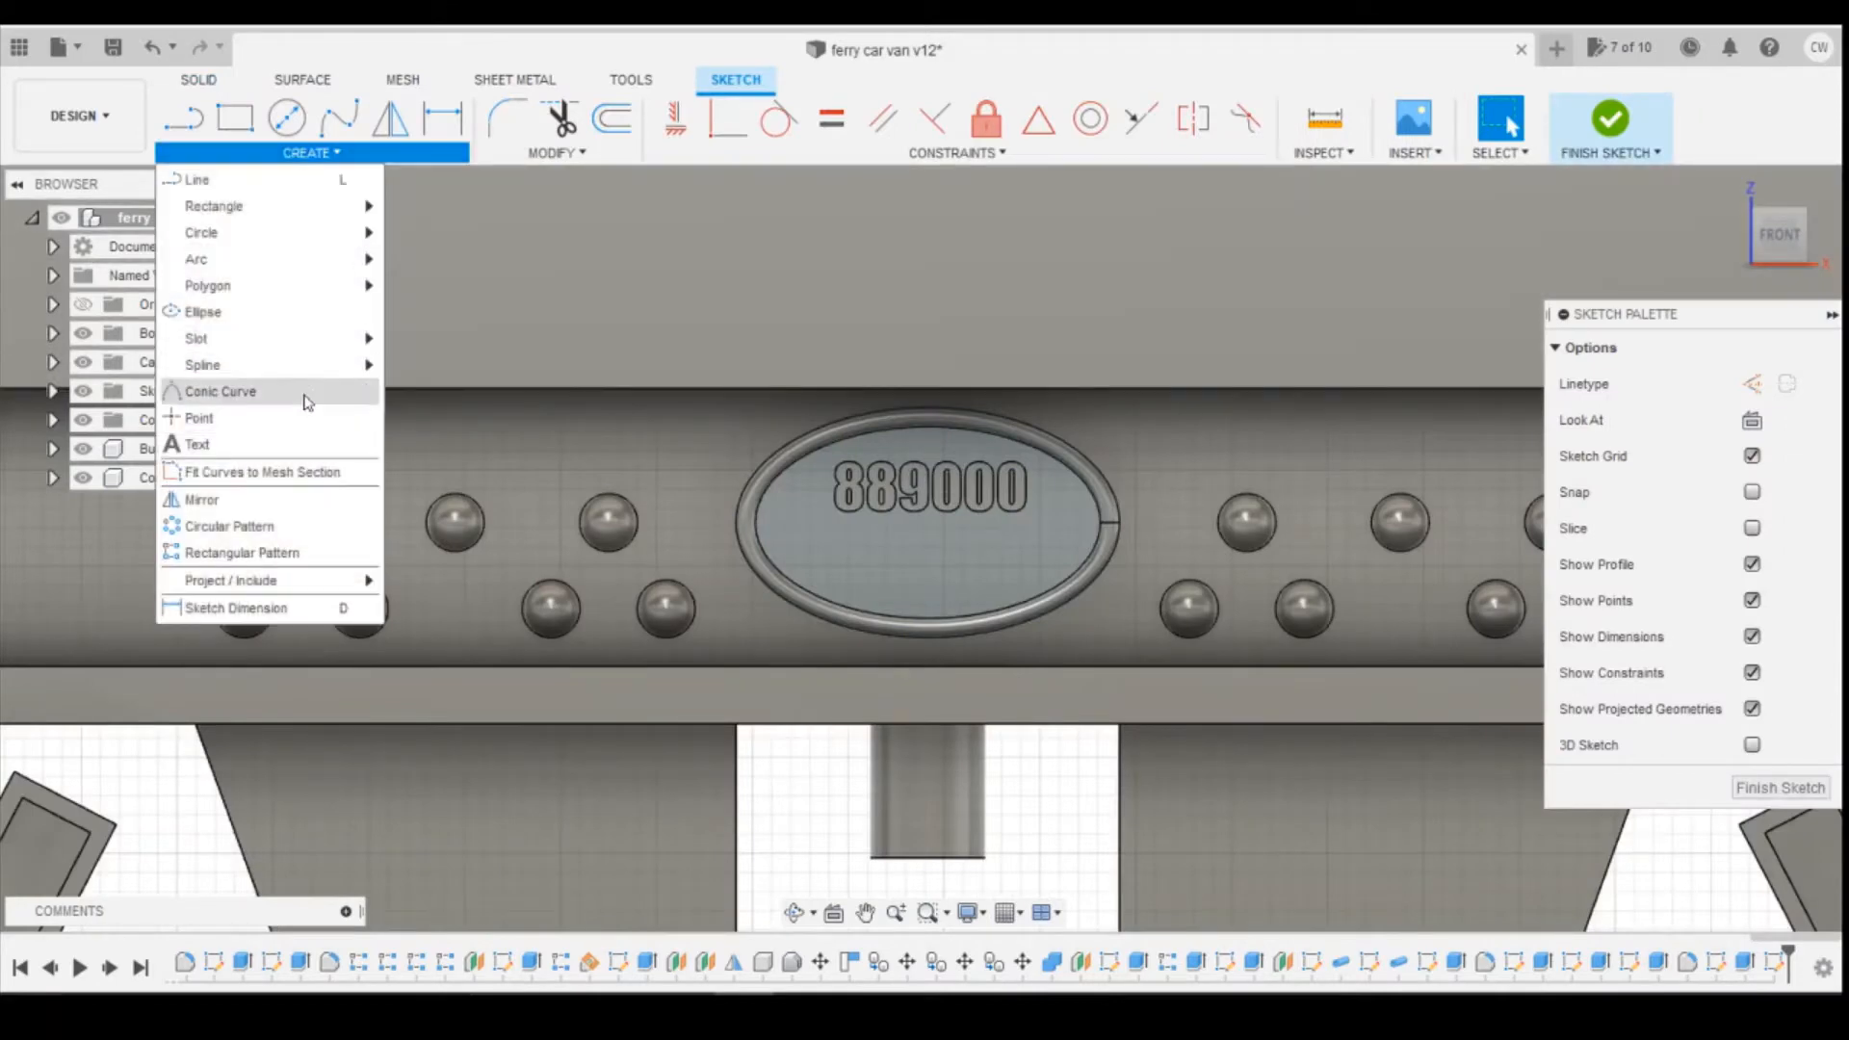
click(310, 443)
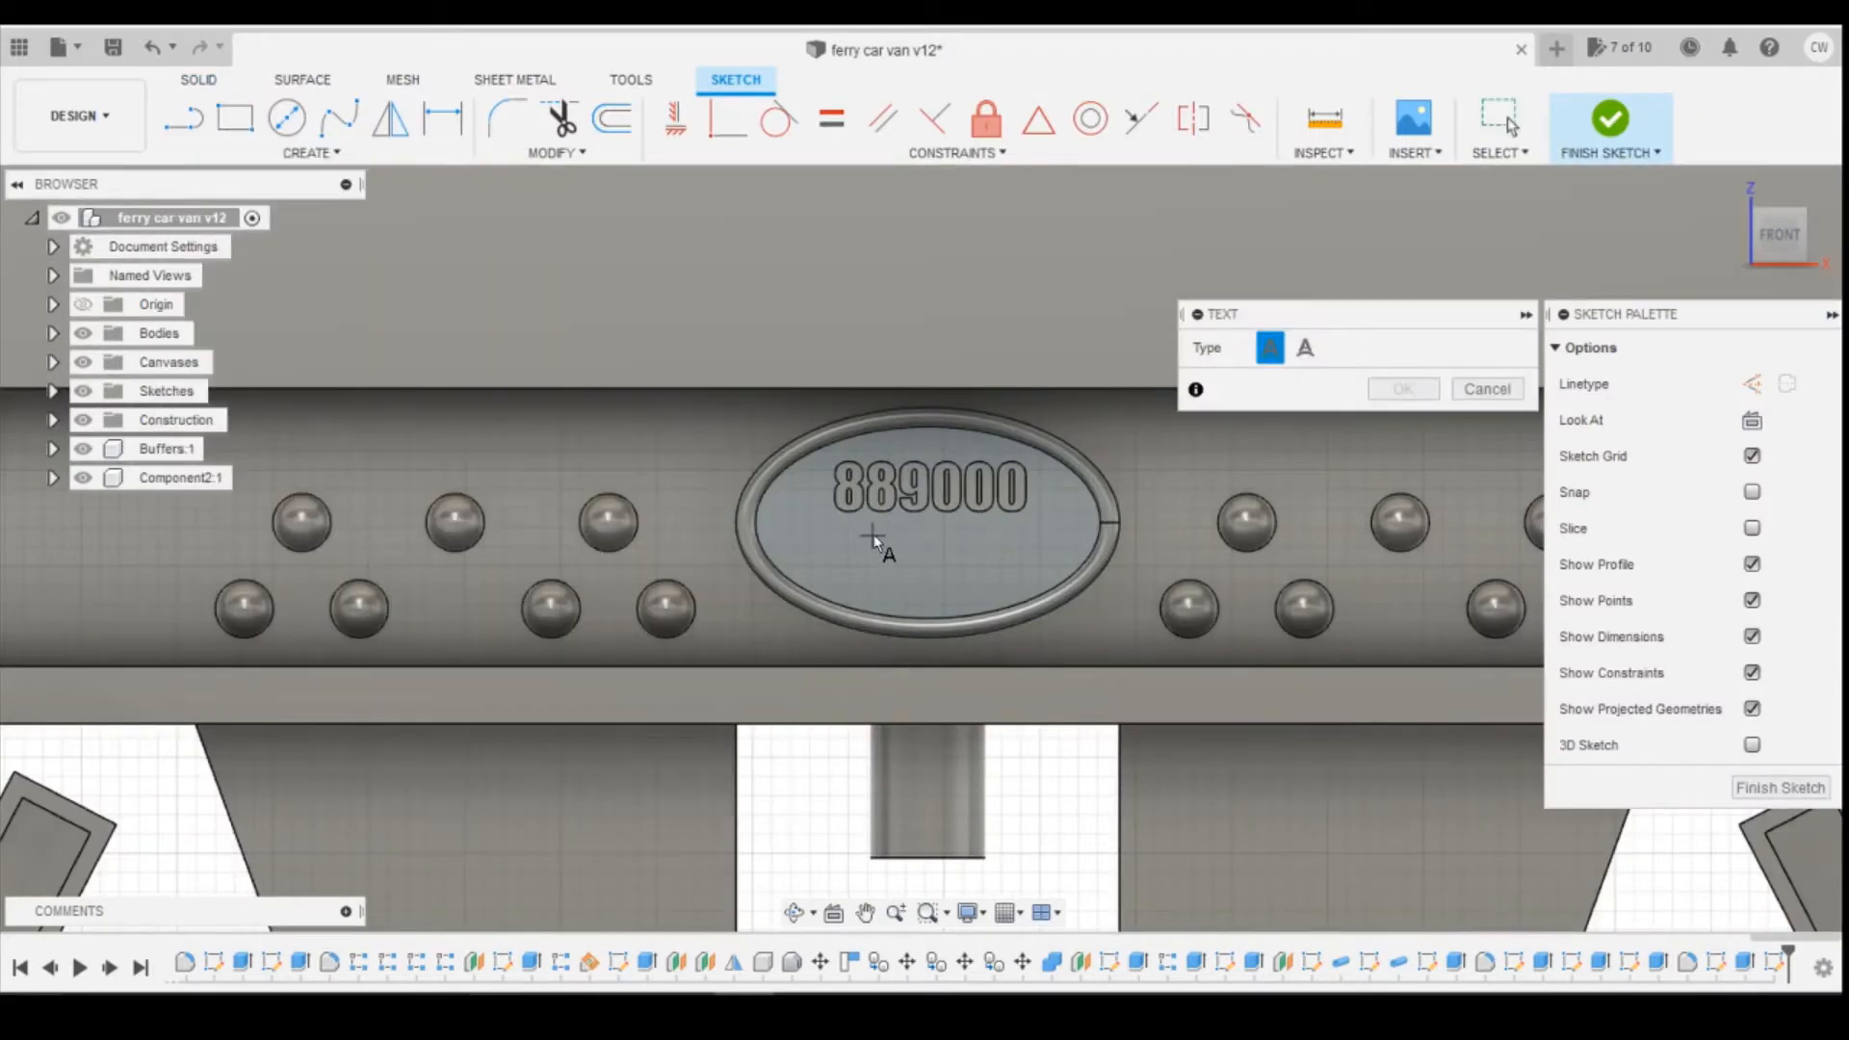
click(993, 587)
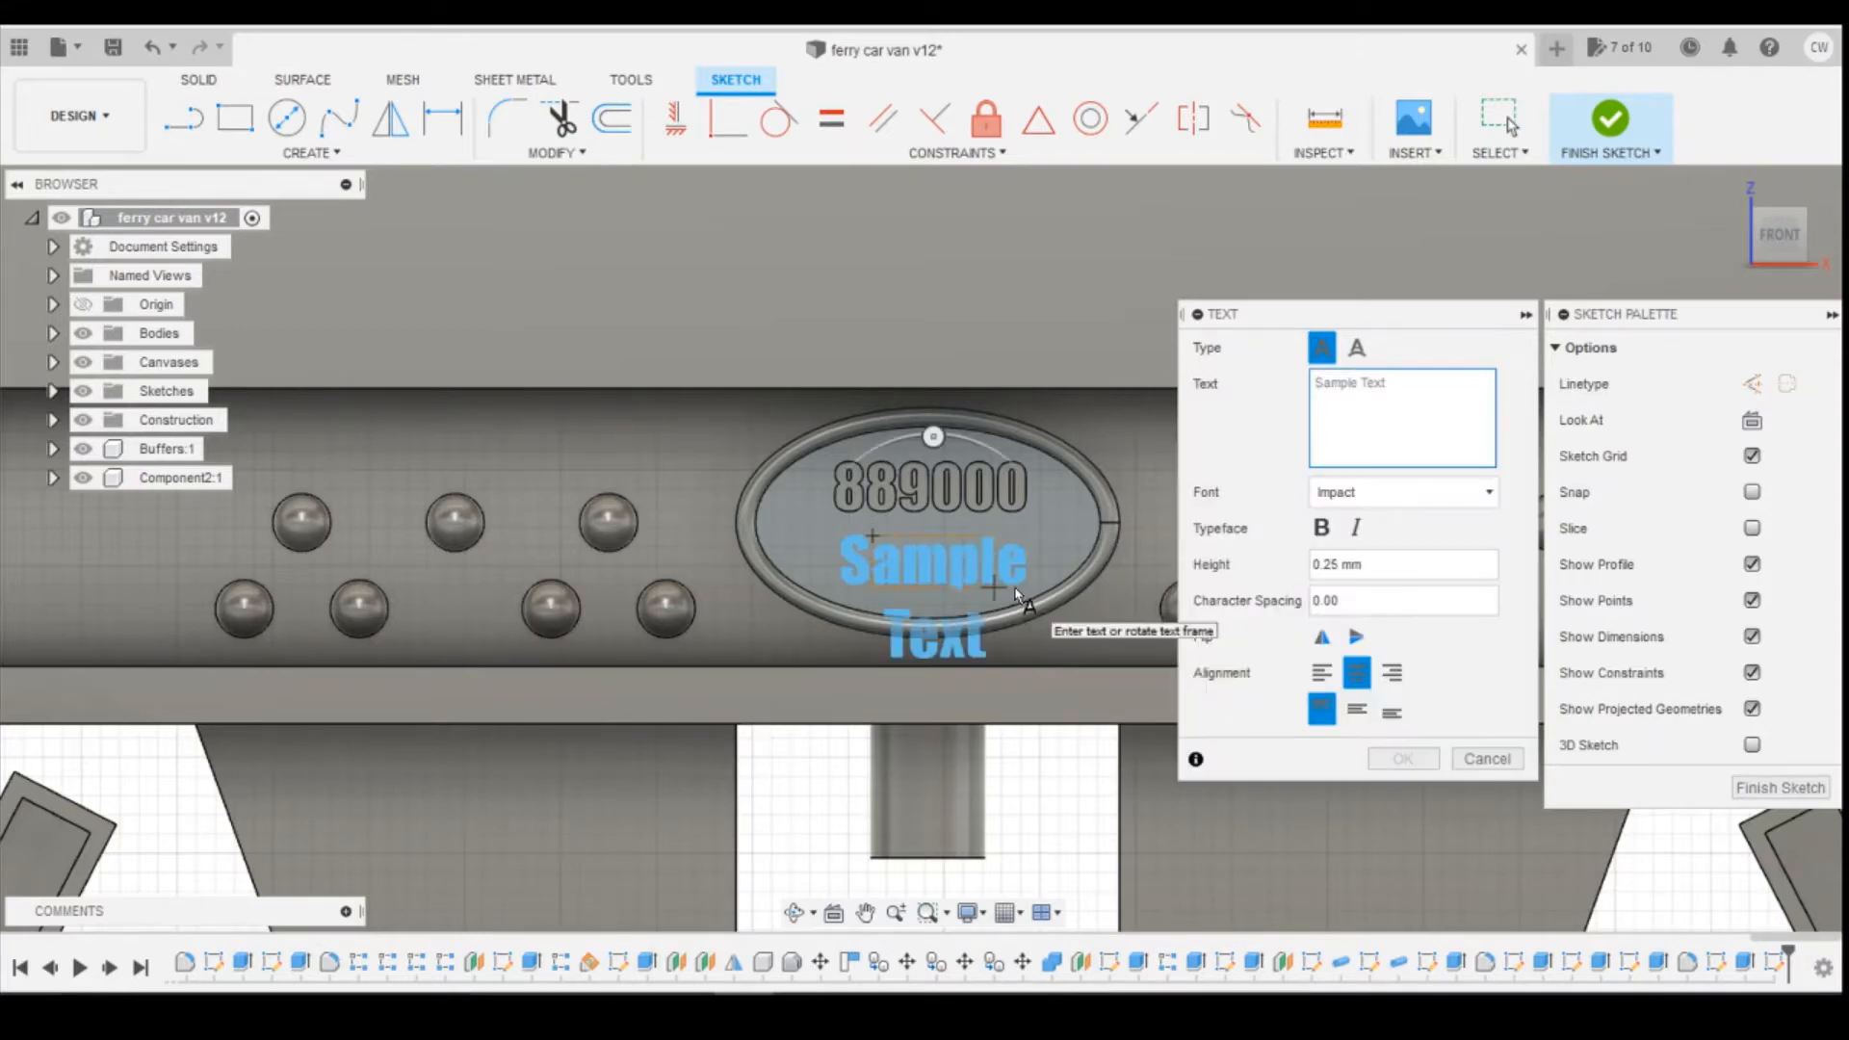
text(14)
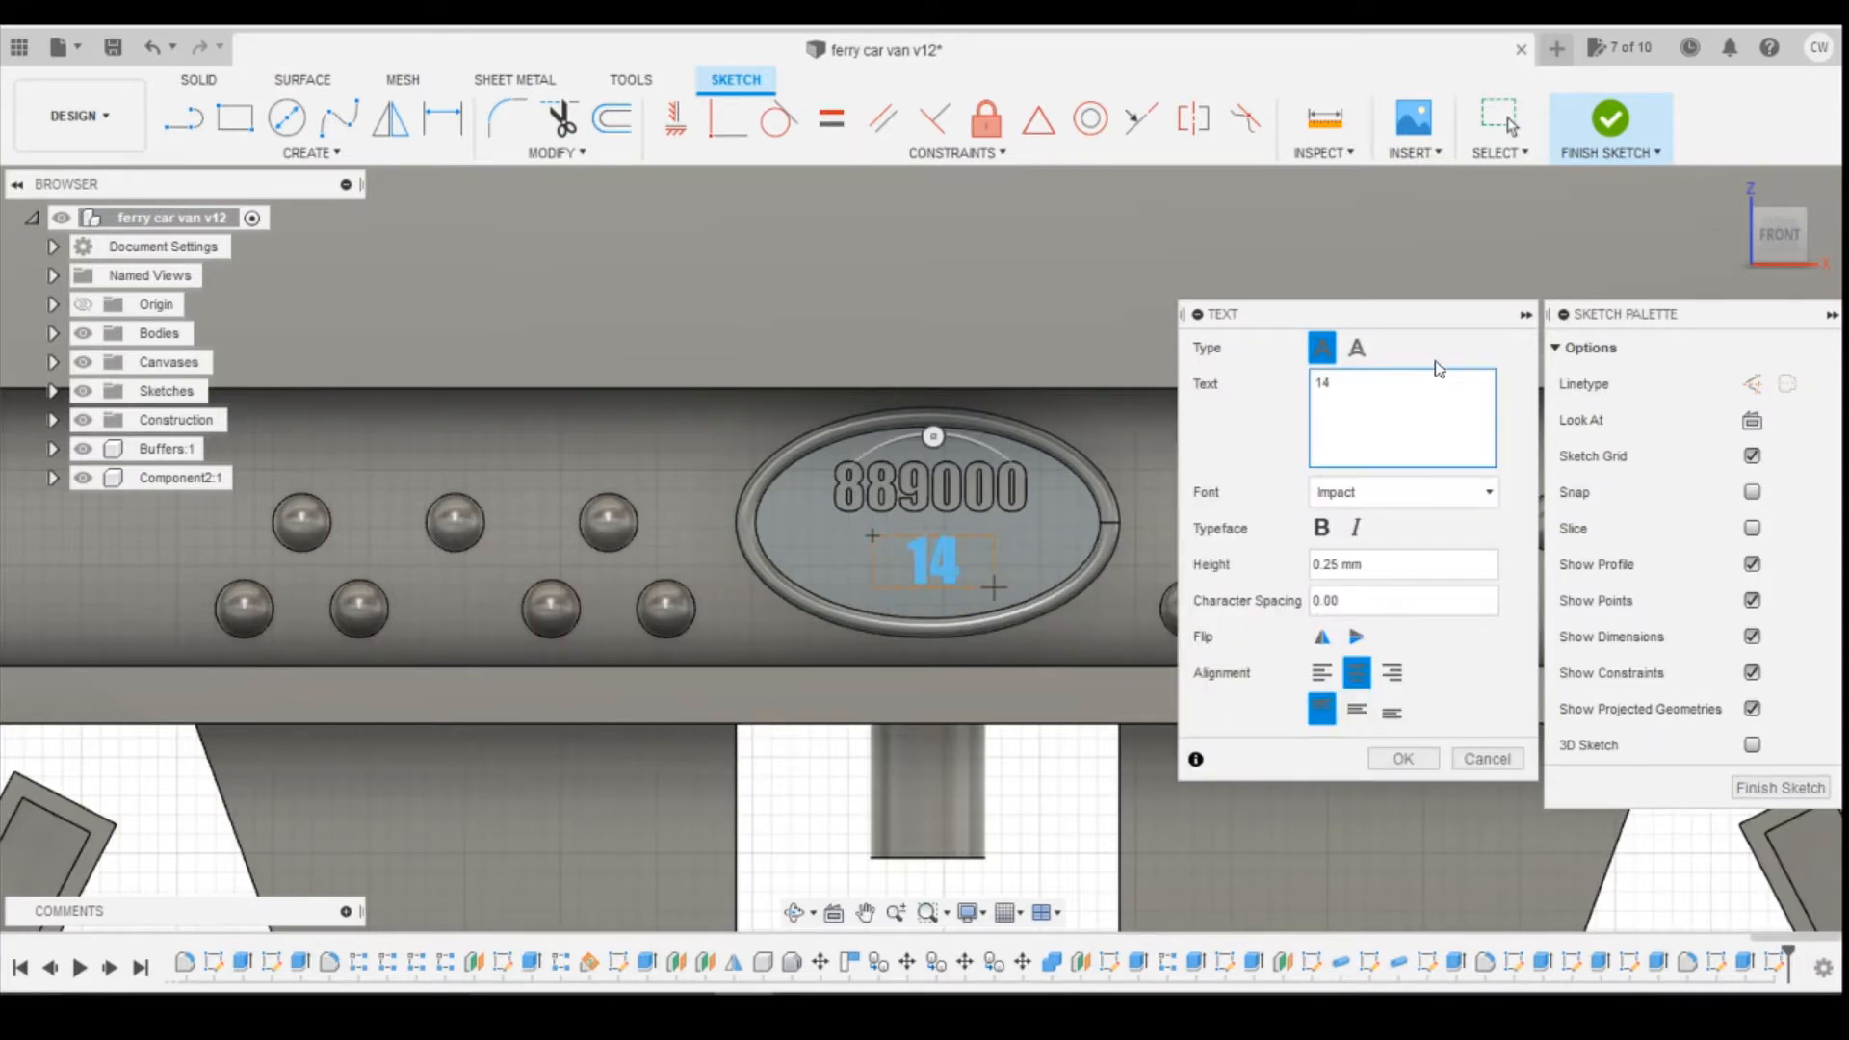
text(T)
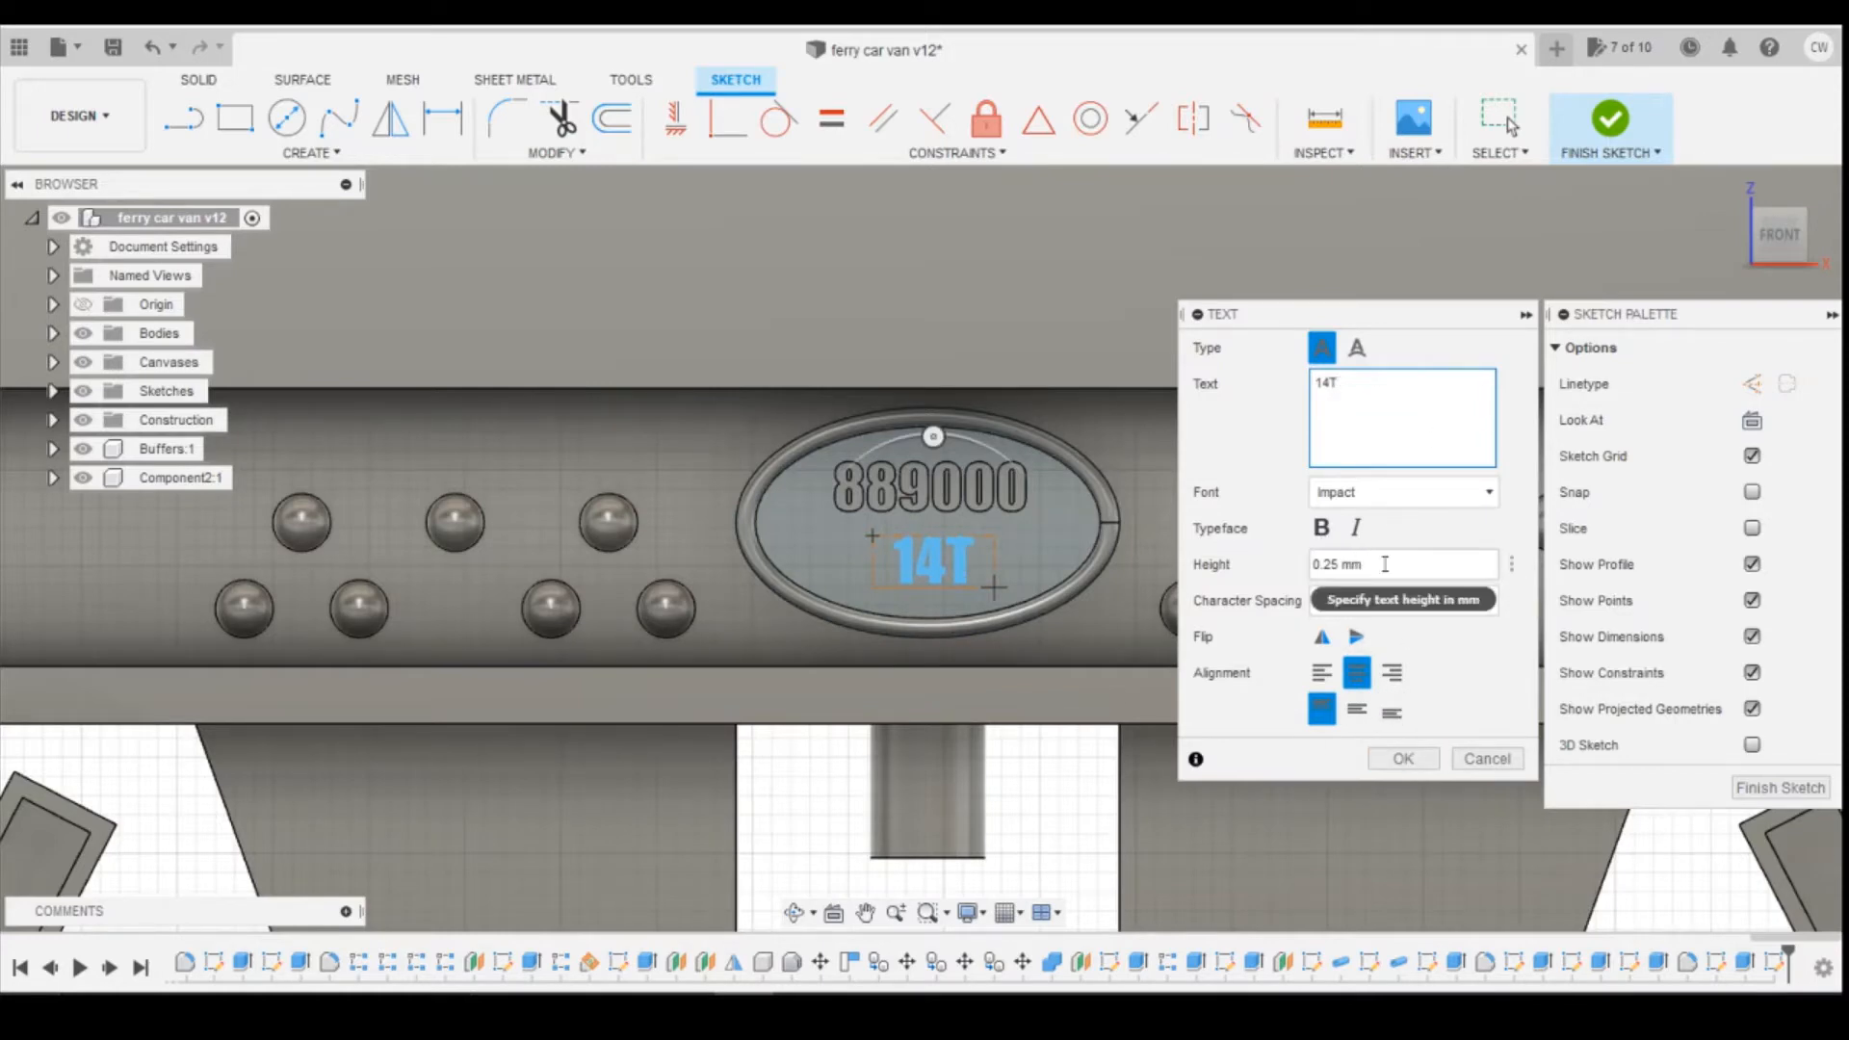
Set the height of the 14T text to 0.15 mm.
click(1317, 566)
text(0.15)
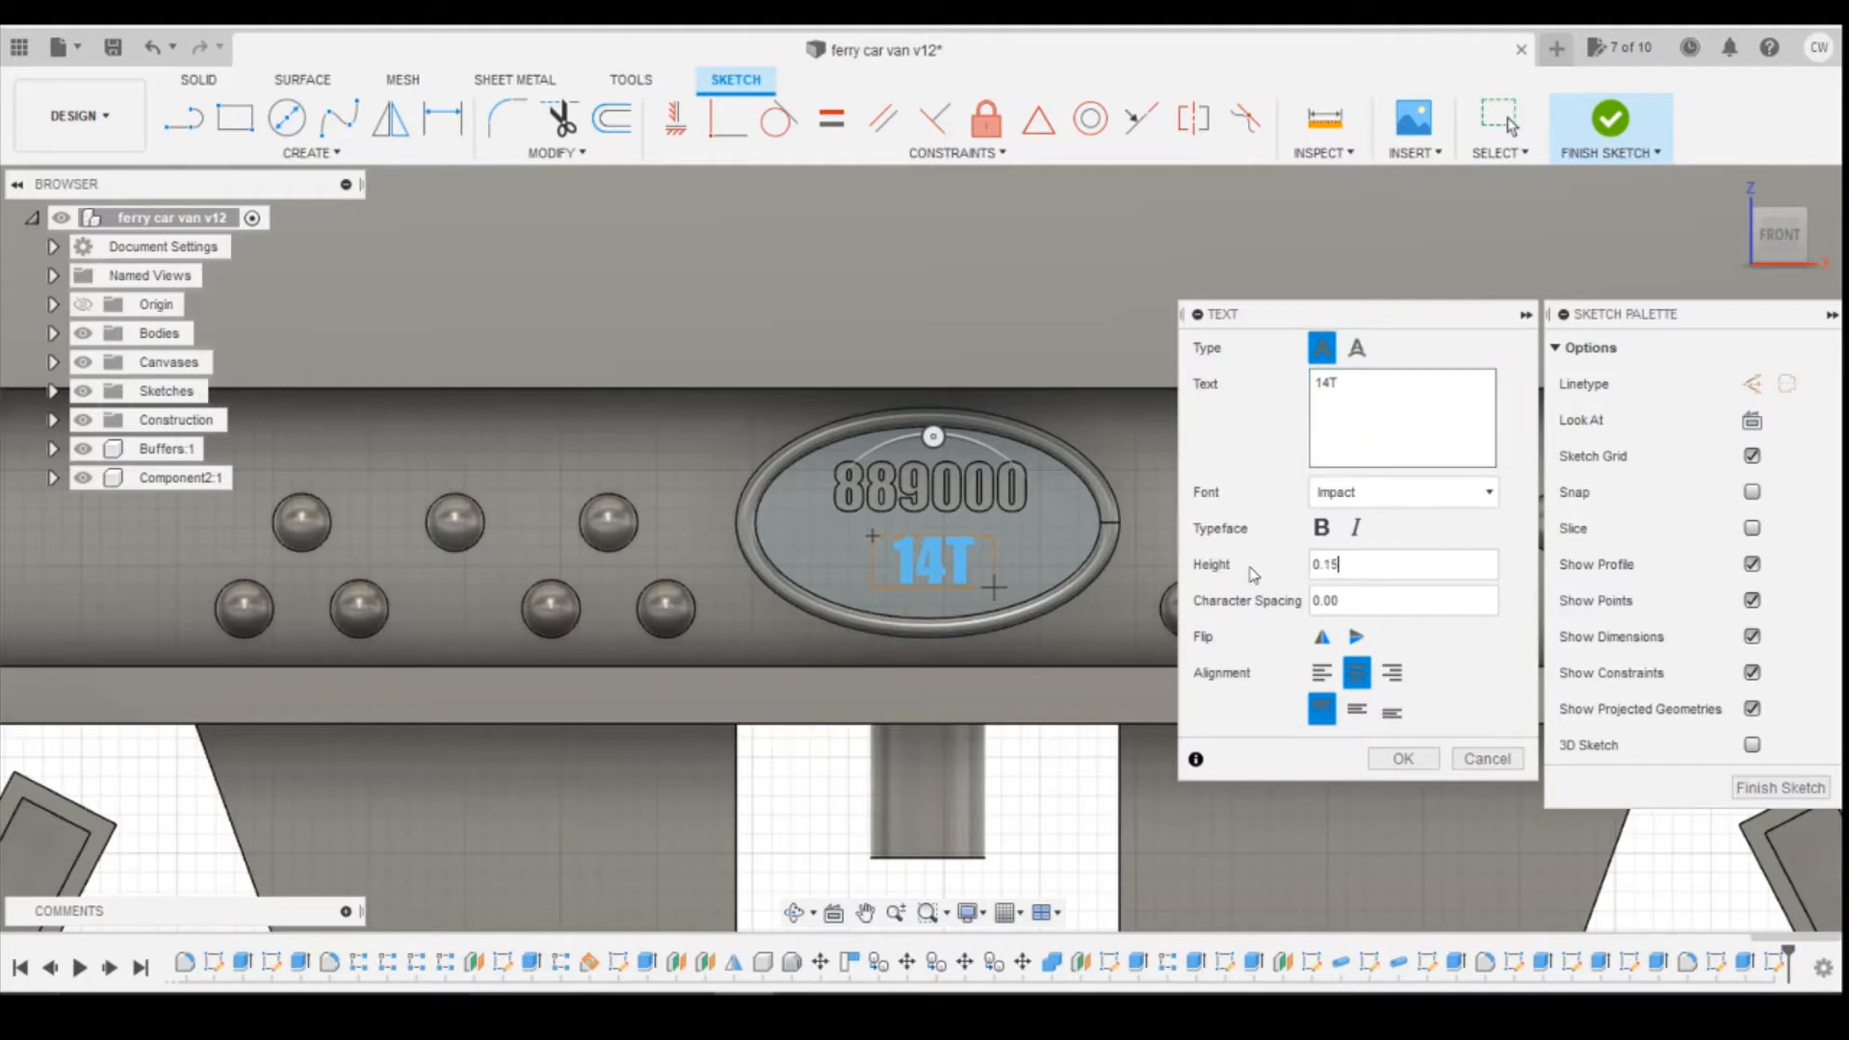
click(1408, 758)
Extrude the 14T text 0.05 mm outward from the plate's inner face.
scroll(934, 556, up, 3)
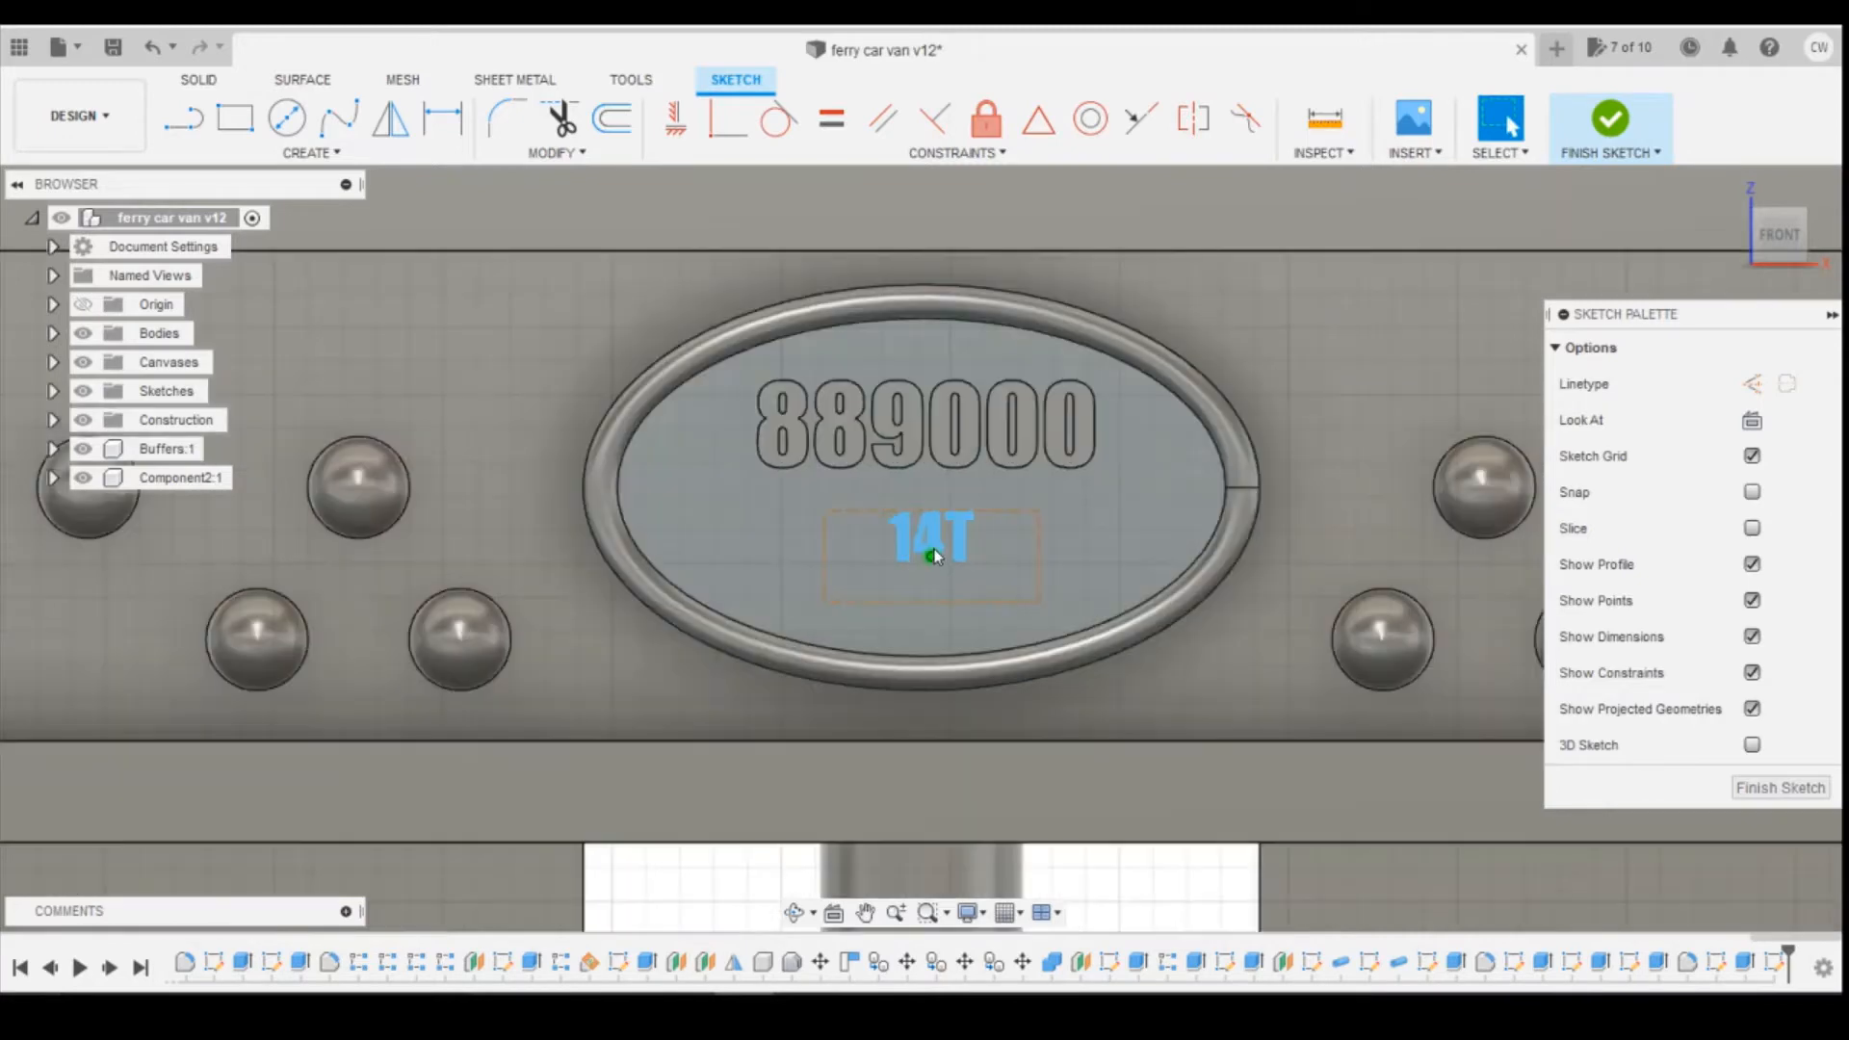
click(936, 551)
right_click(940, 545)
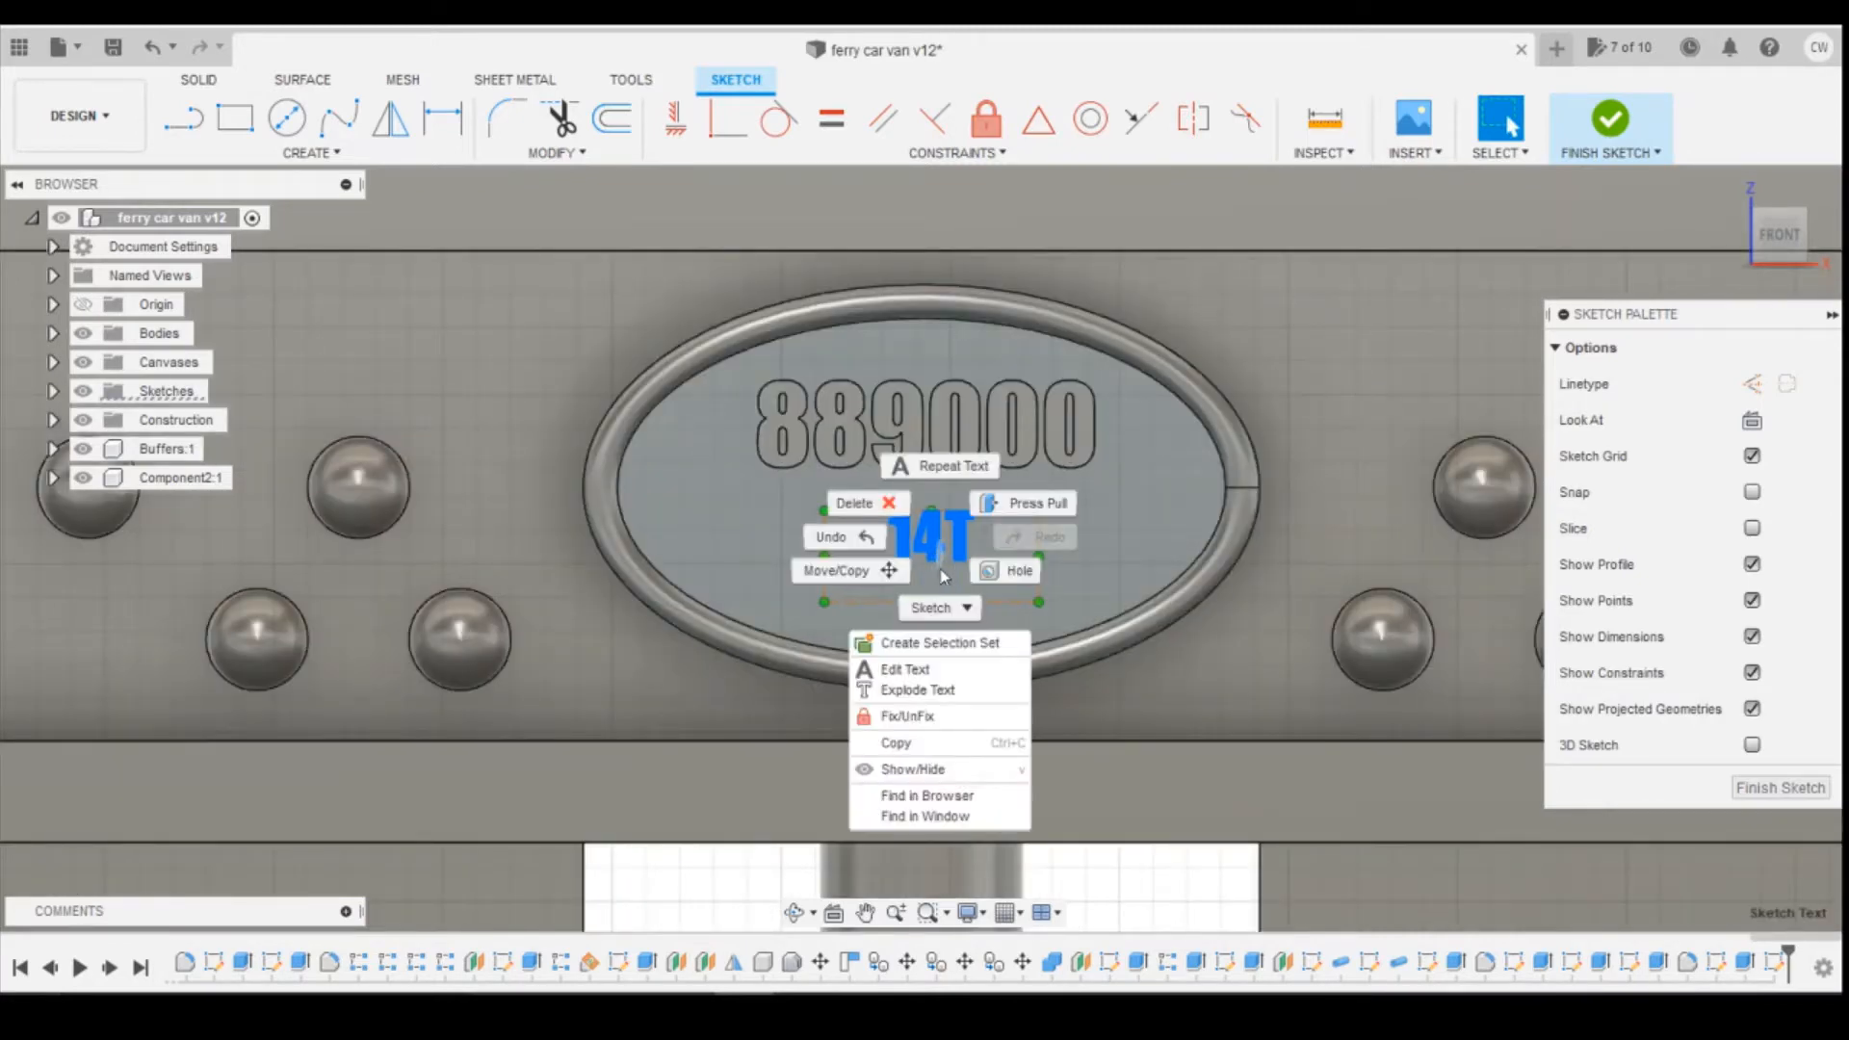
click(1000, 504)
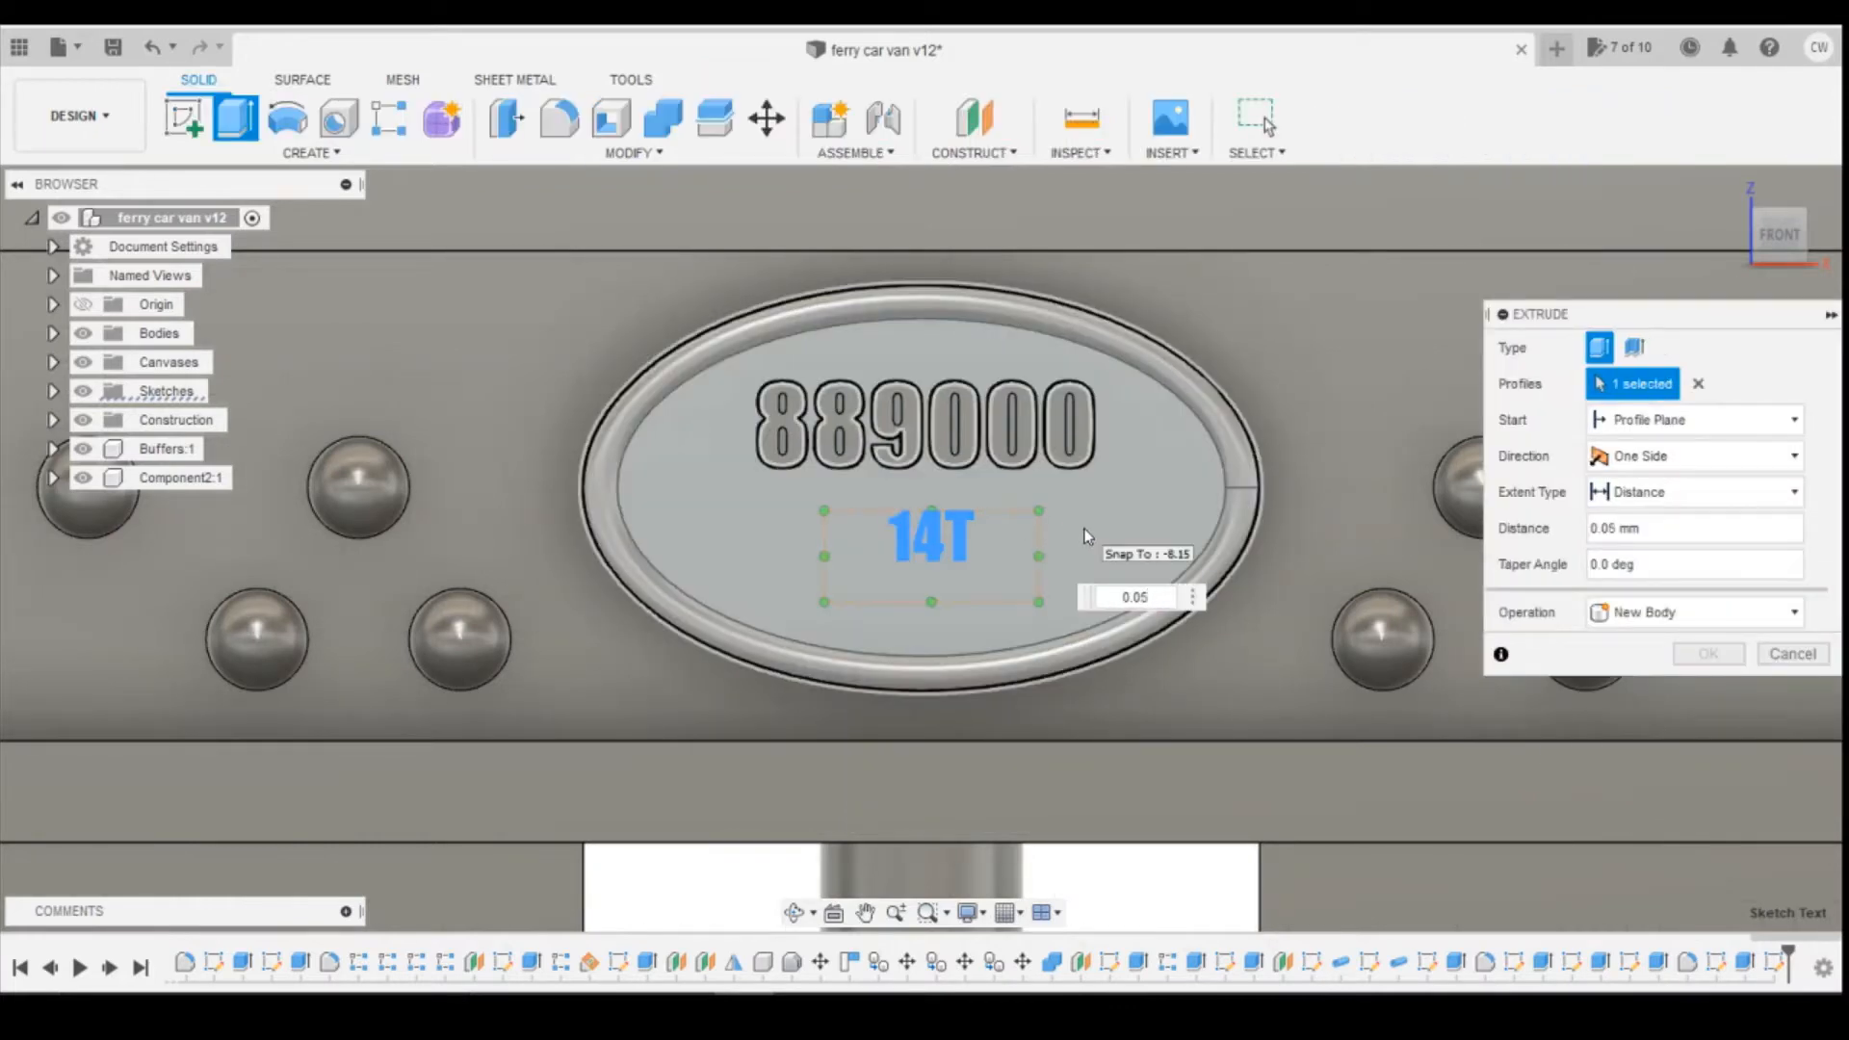
key(Return)
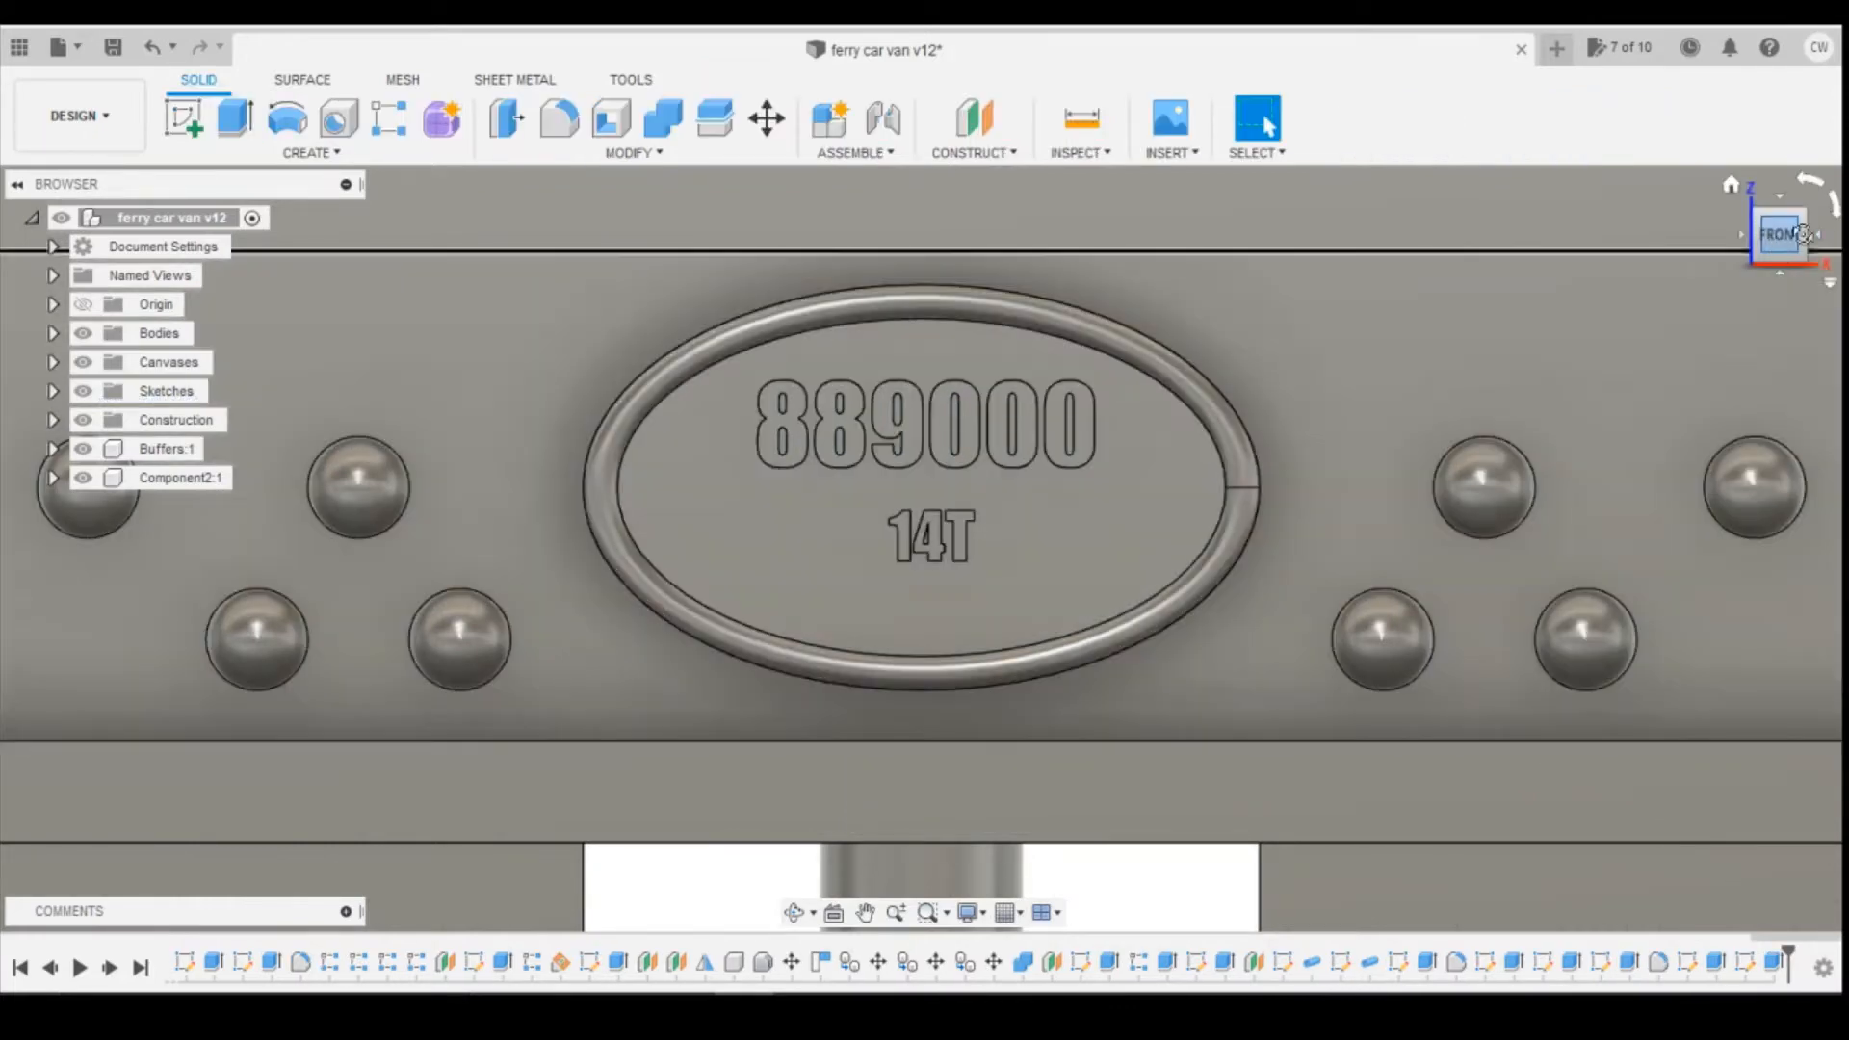
drag(1803, 234, 1821, 238)
scroll(1034, 552, up, 1)
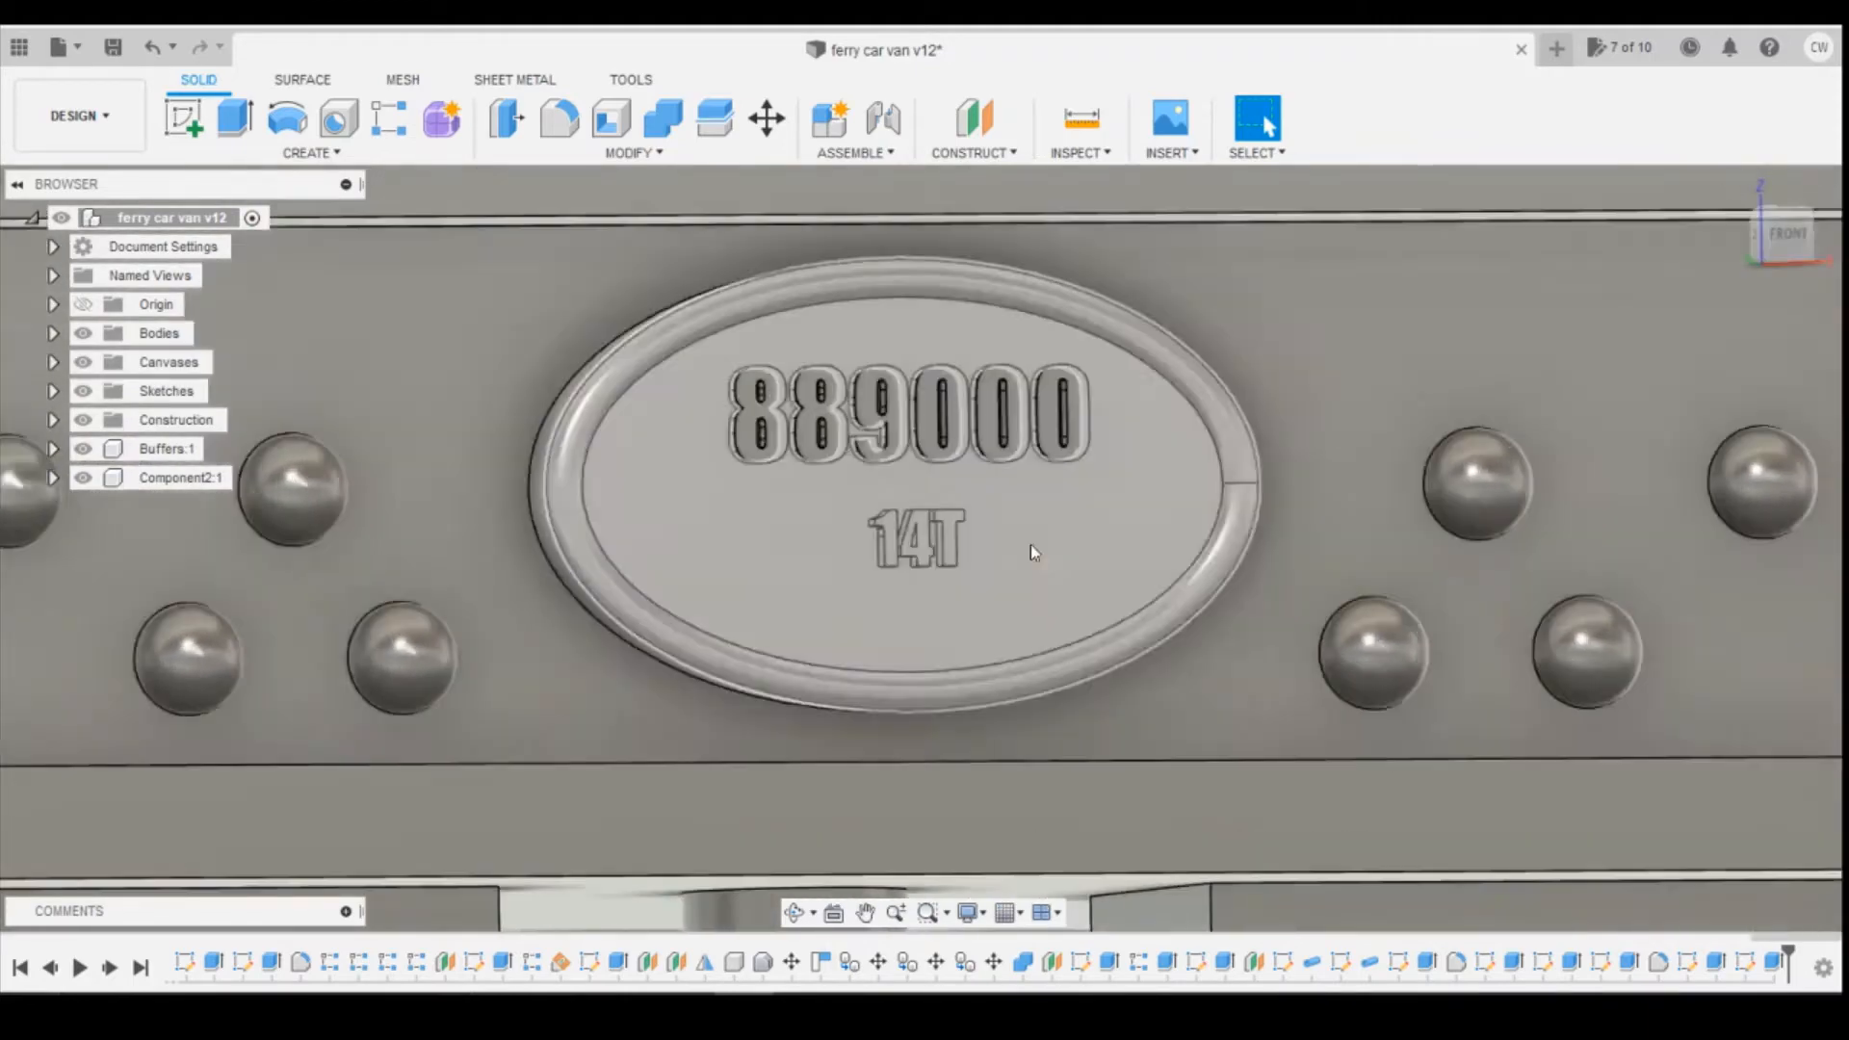
Switch to the Photos app to examine the builder's plate in the reference photo, and return to the Fusion 360 model.
scroll(1034, 552, down, 3)
mouse_move(909, 973)
click(938, 930)
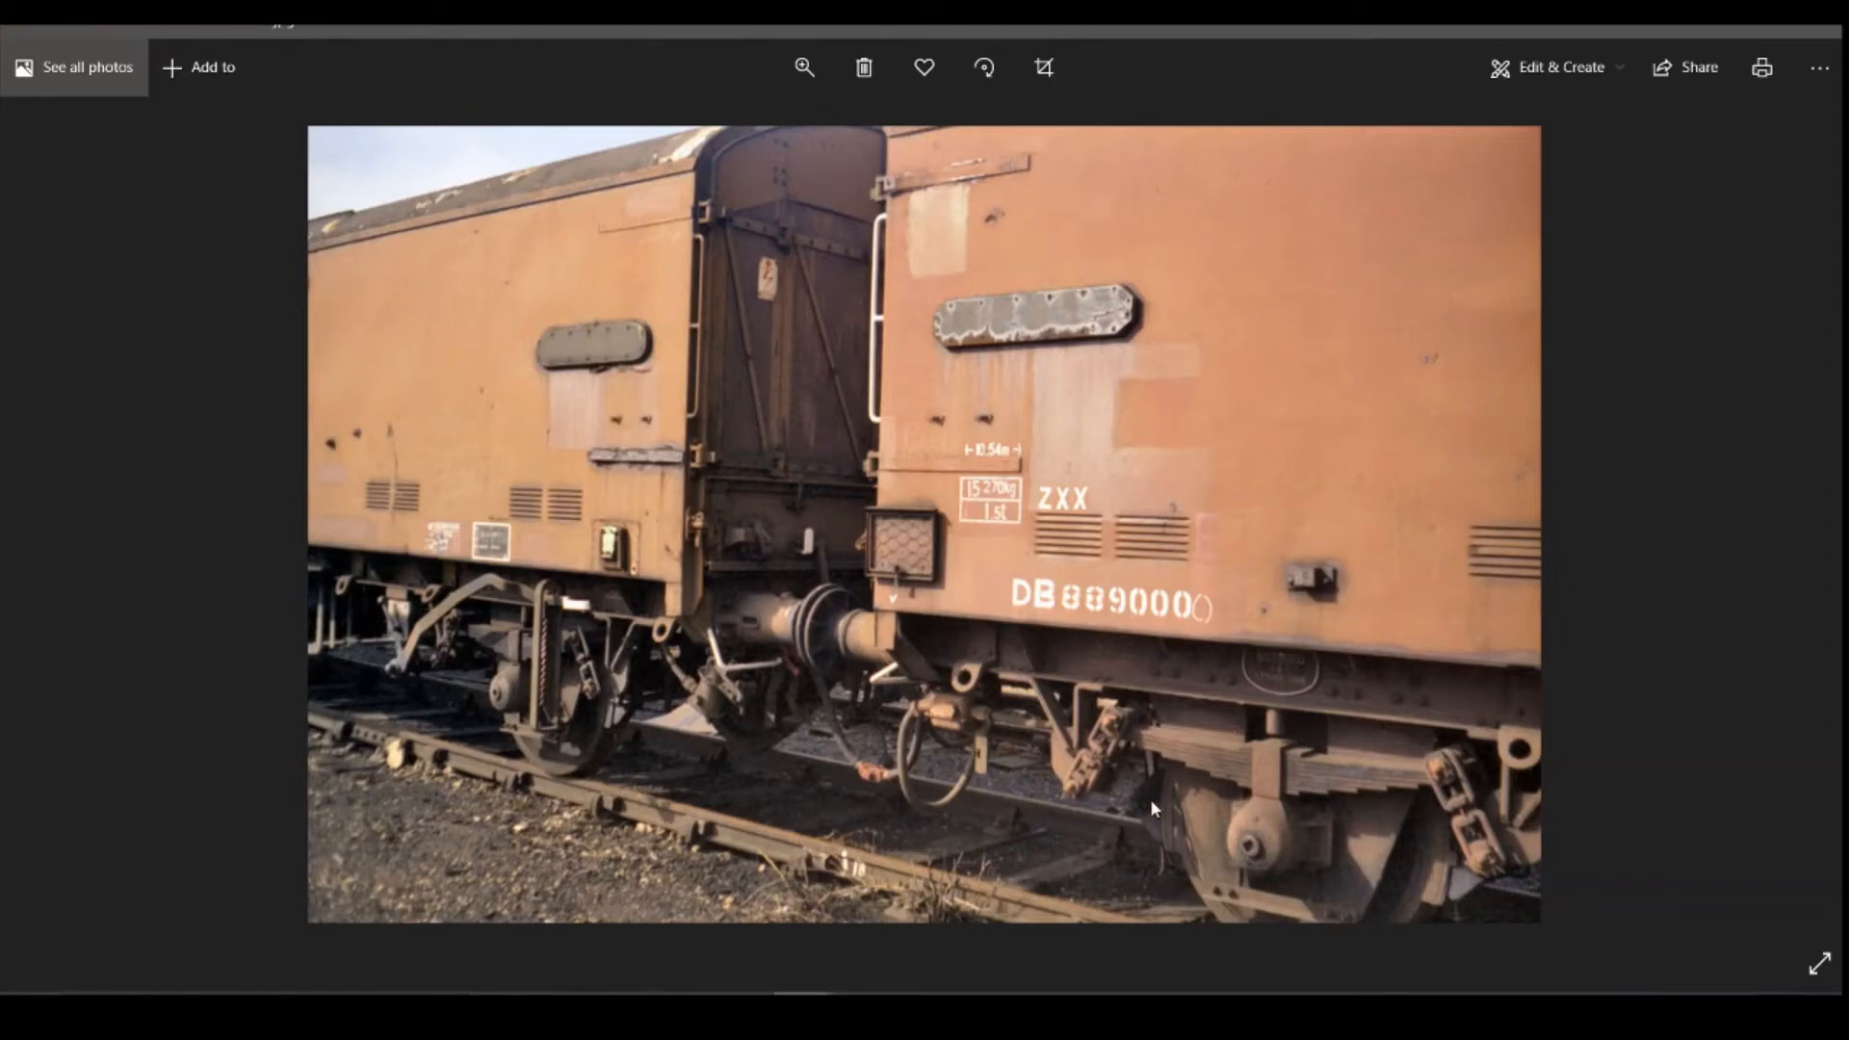
click(745, 996)
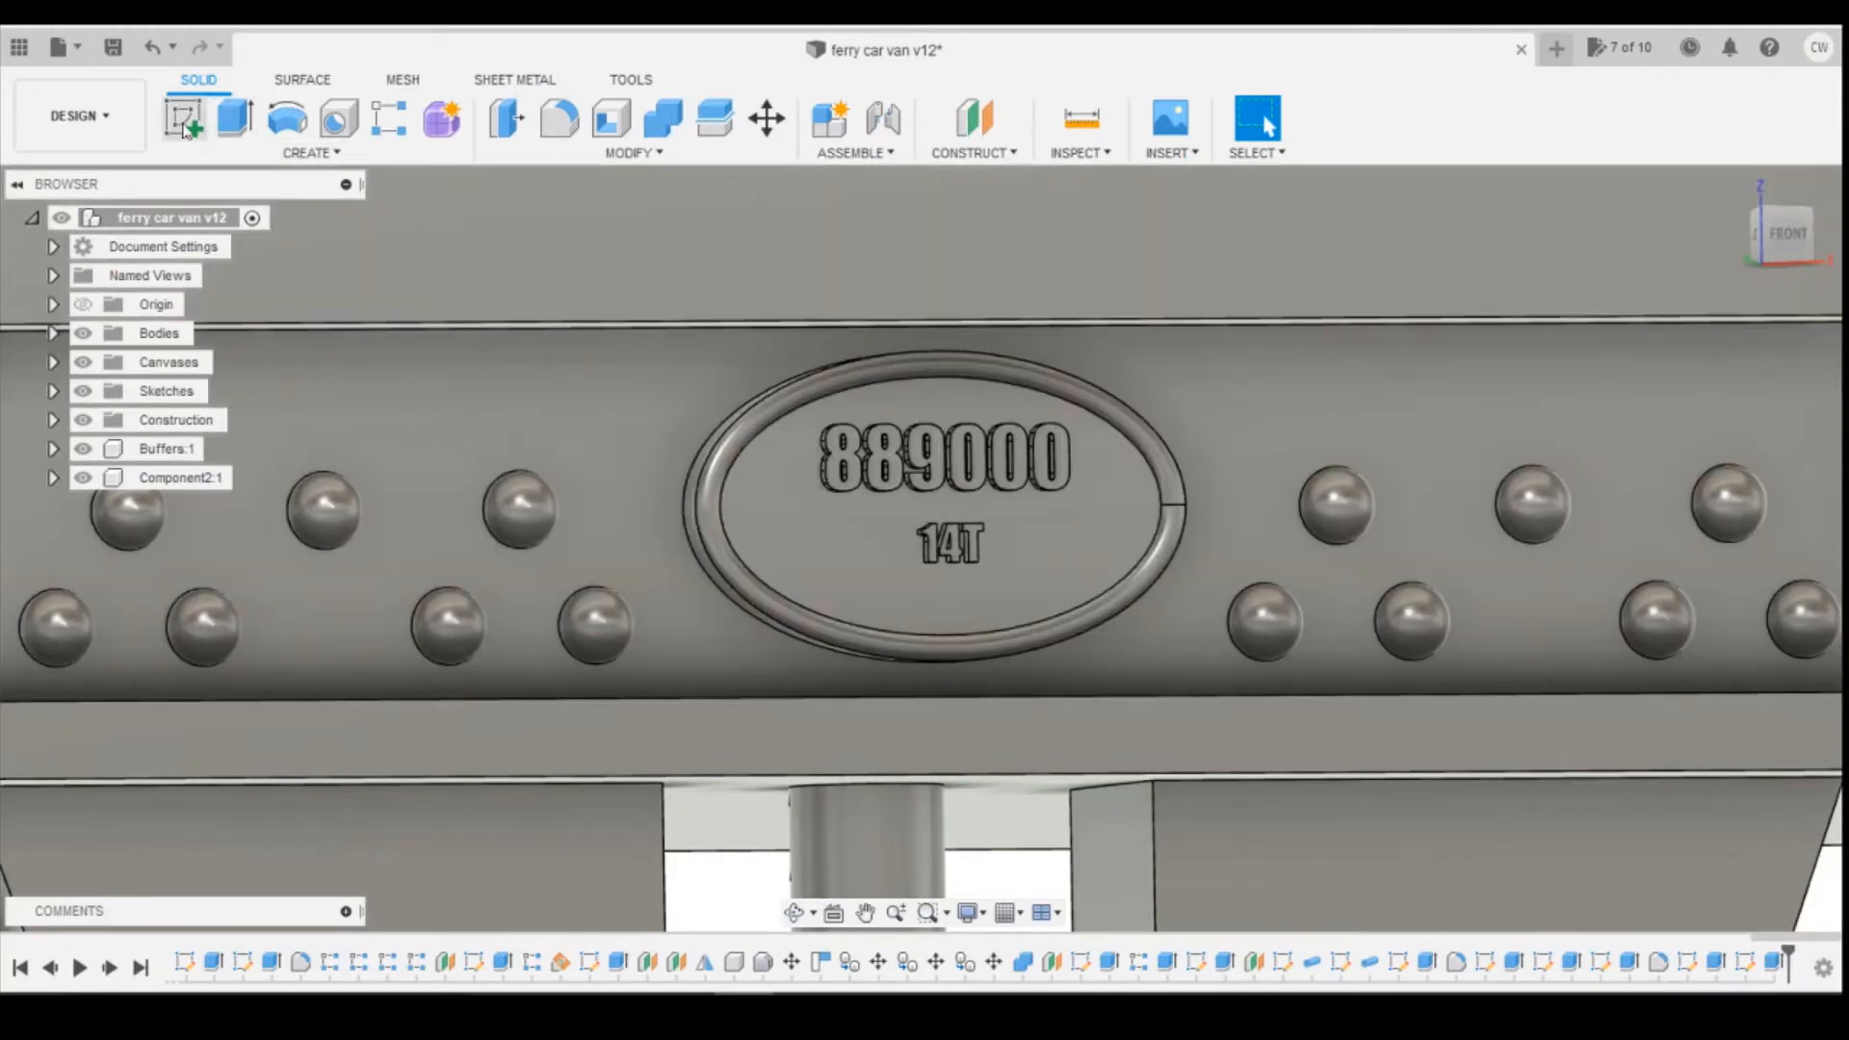
Start a sketch on the plate's inner face and draw a 0.2 mm diameter circle beside the 14T text, near the left rim.
click(183, 117)
click(835, 553)
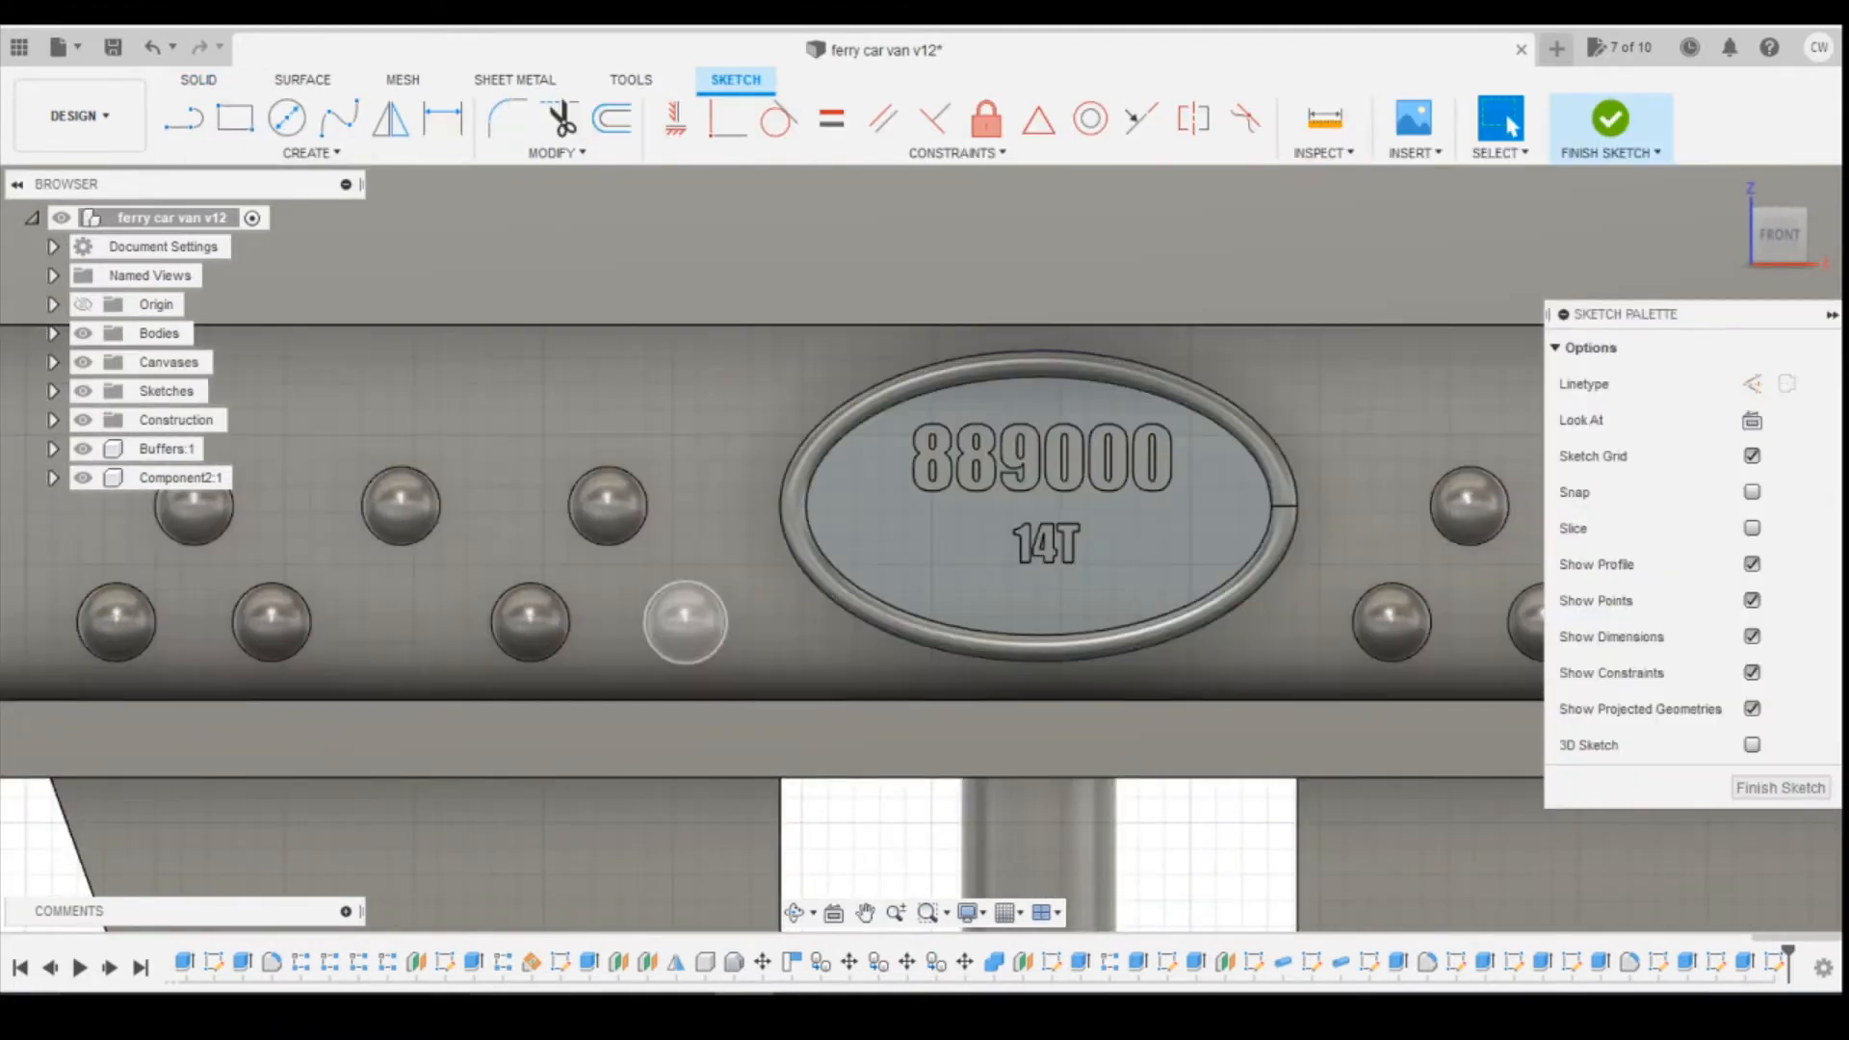
mouse_move(799, 1001)
click(1006, 910)
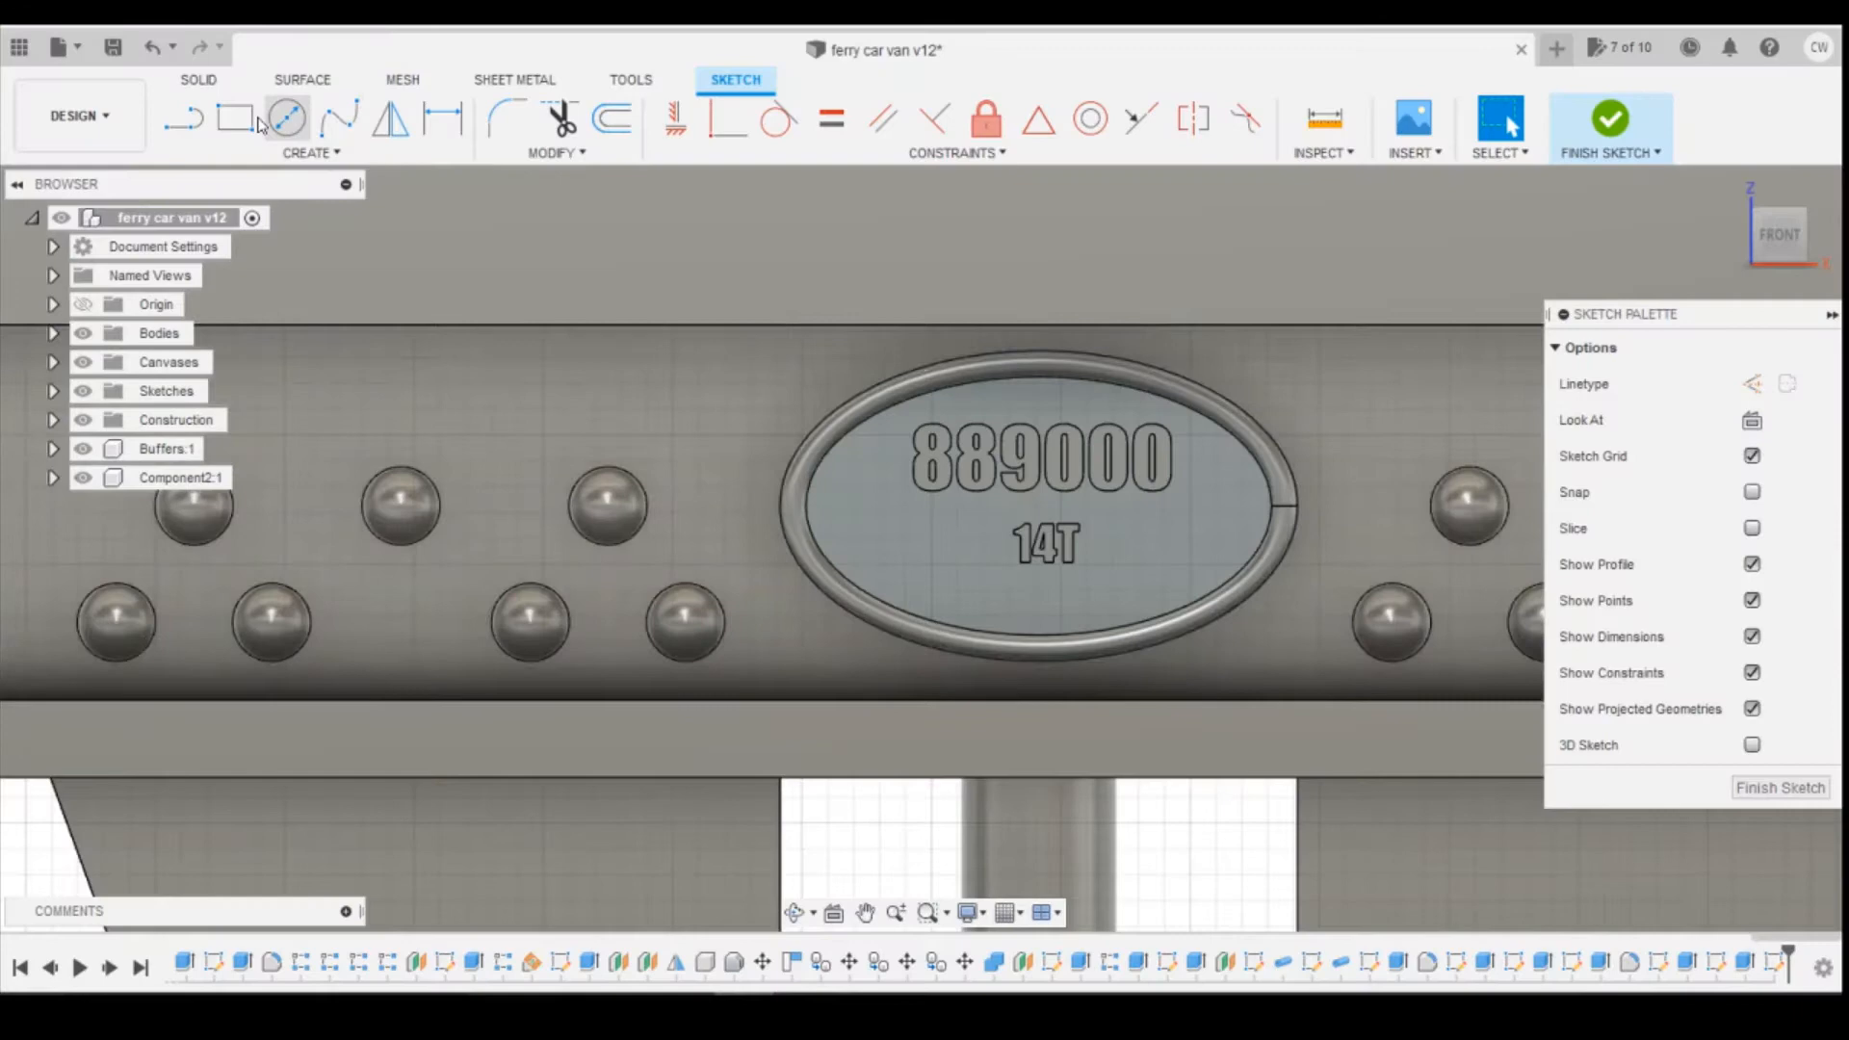
click(287, 119)
click(904, 538)
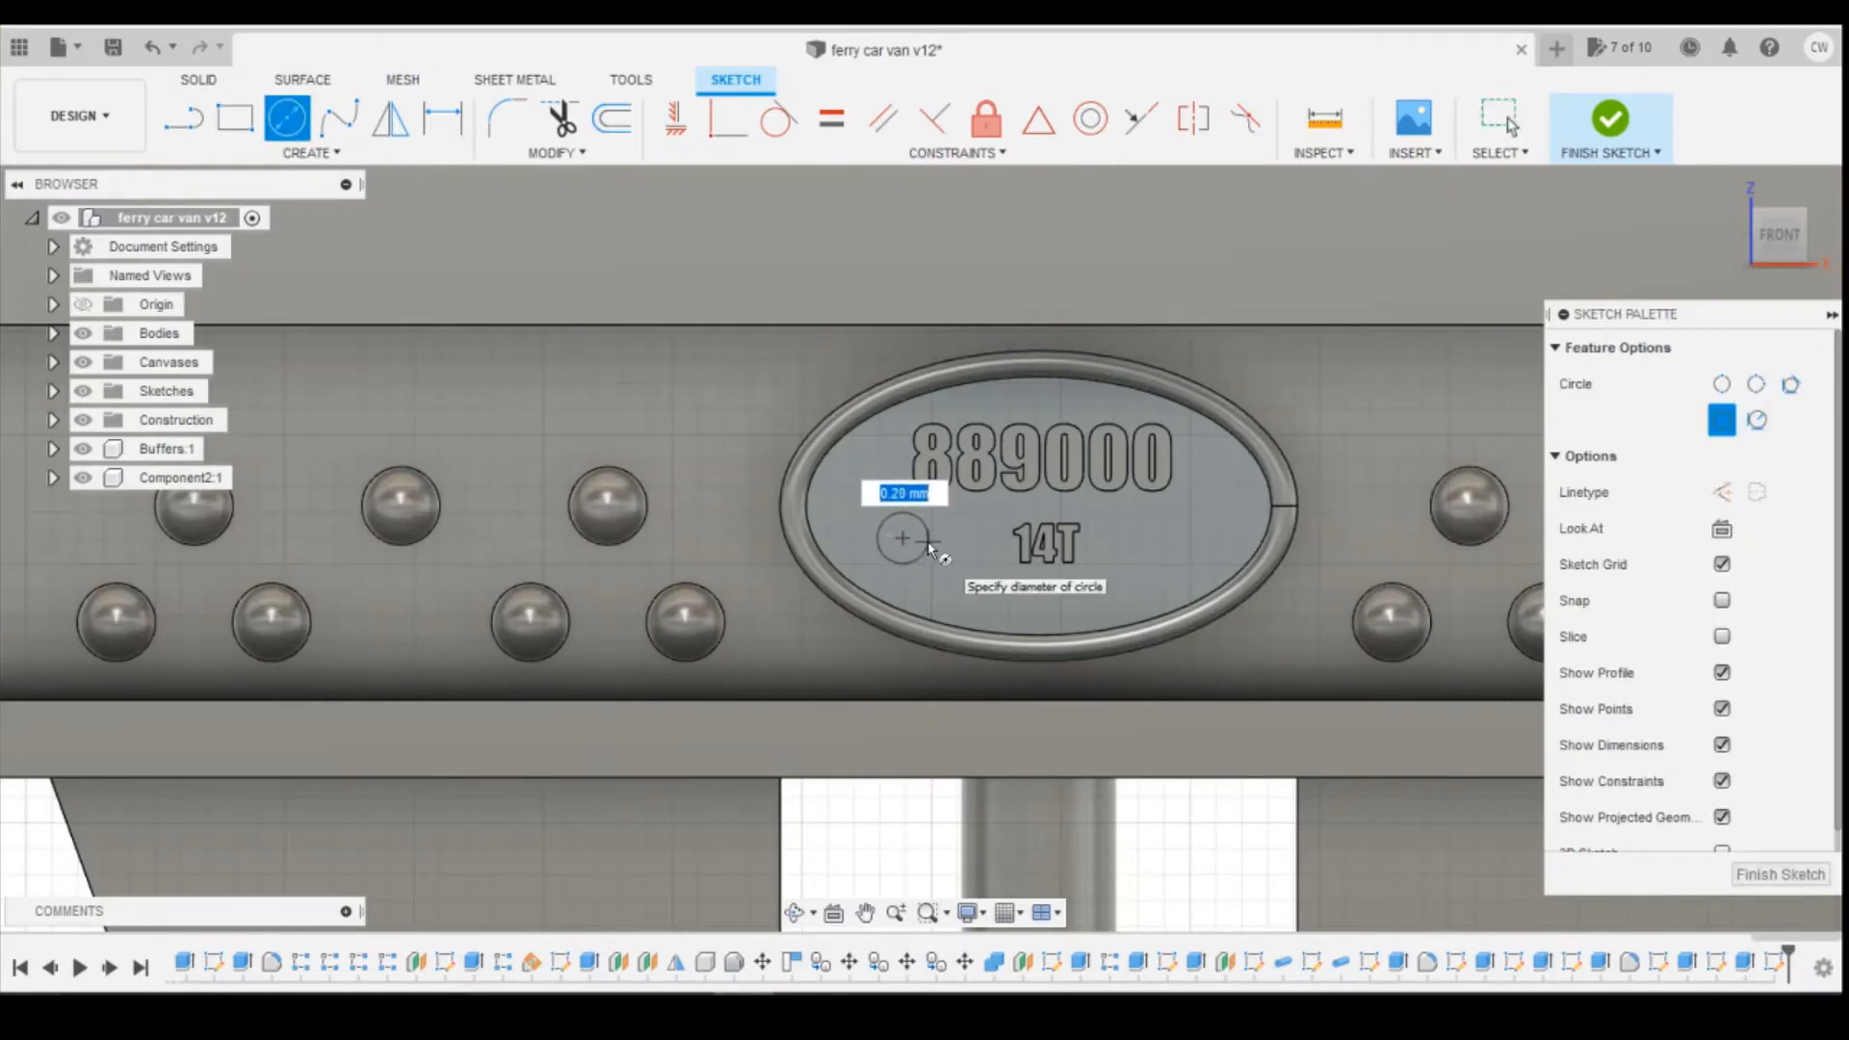
text(0.2)
key(Return)
key(Escape)
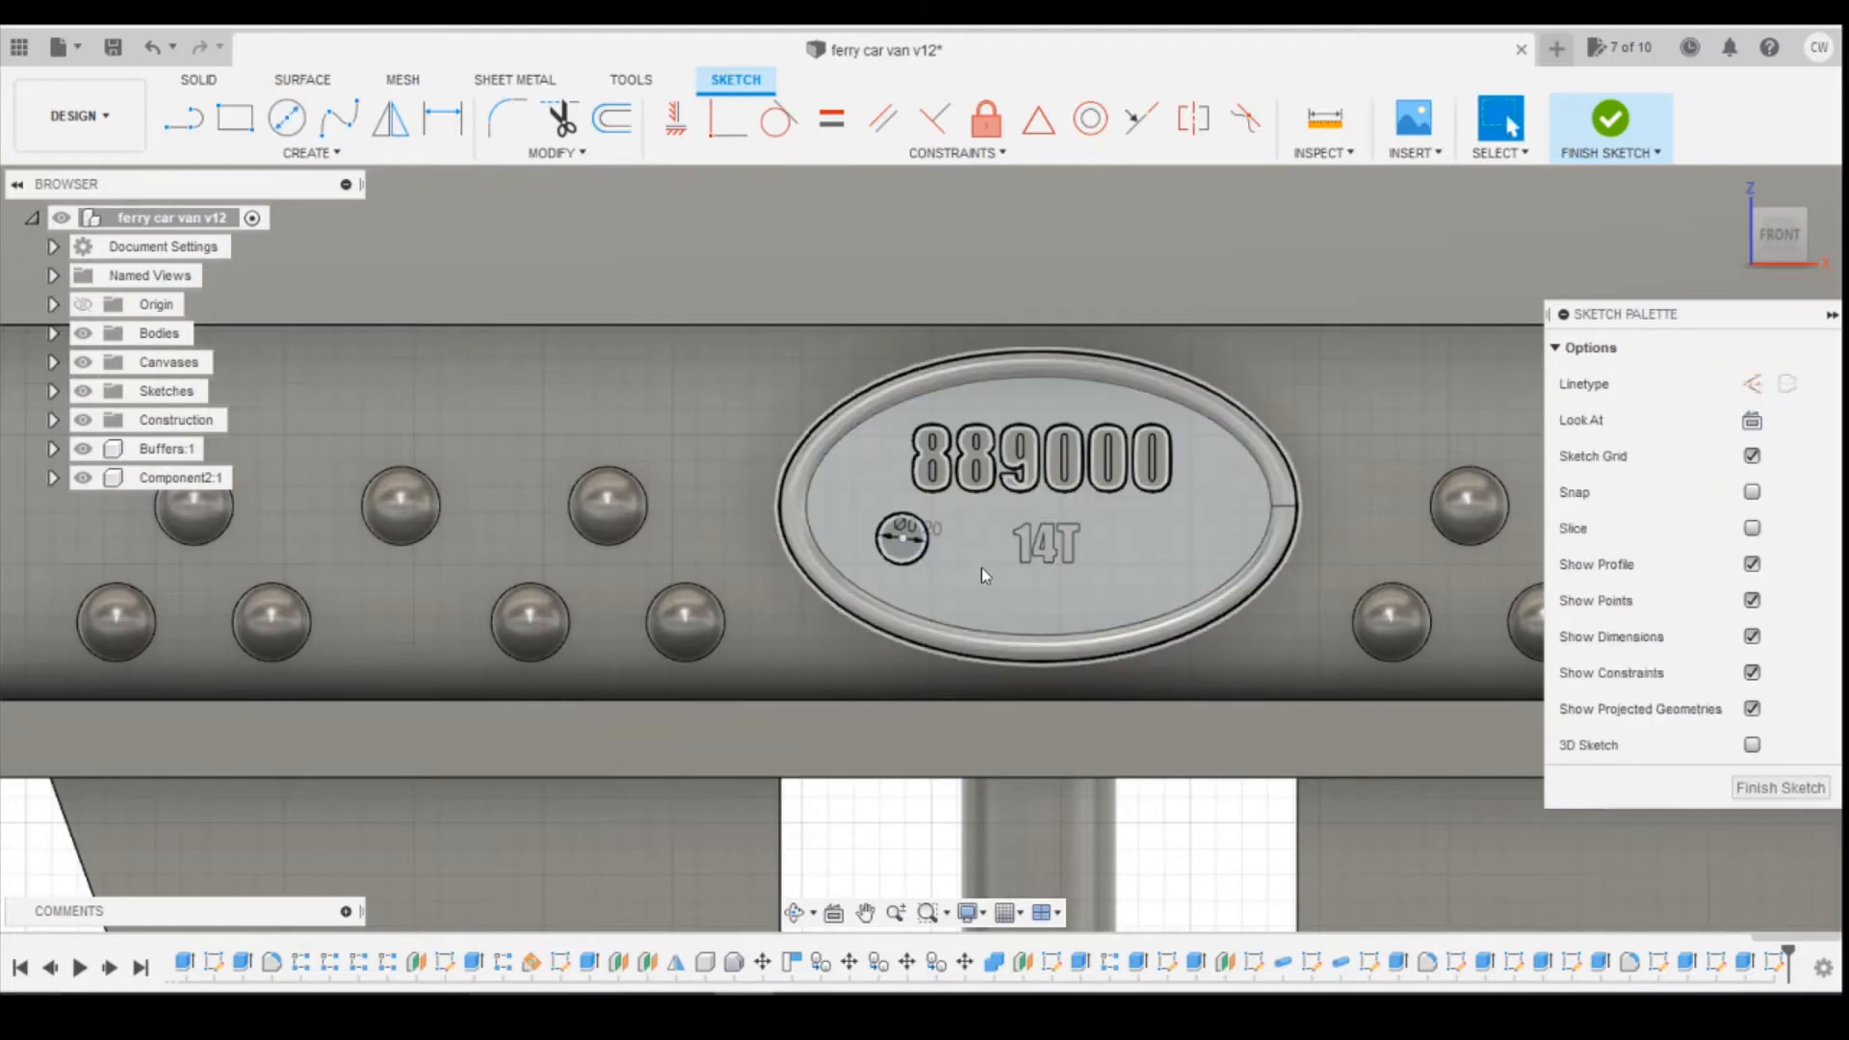
Dimension the circle's centre 0.7 mm above the solebar's lower edge.
key(d)
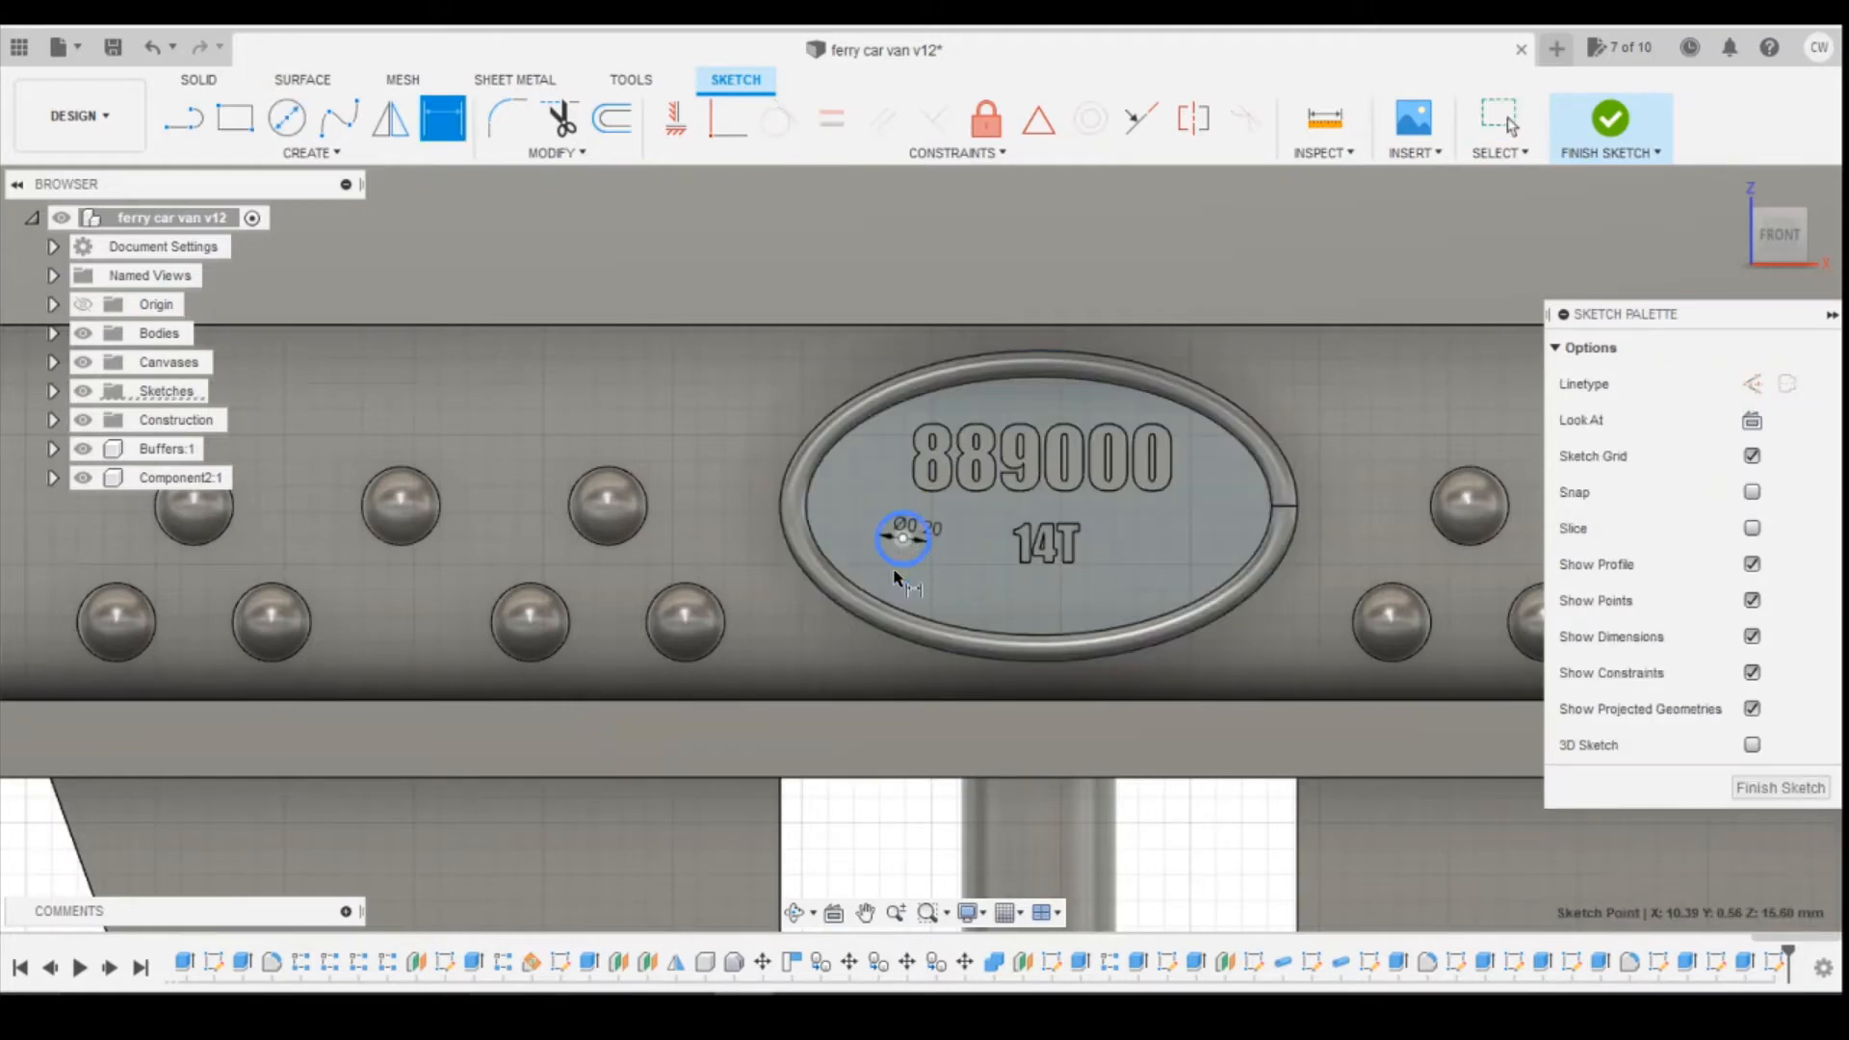
click(905, 701)
click(804, 650)
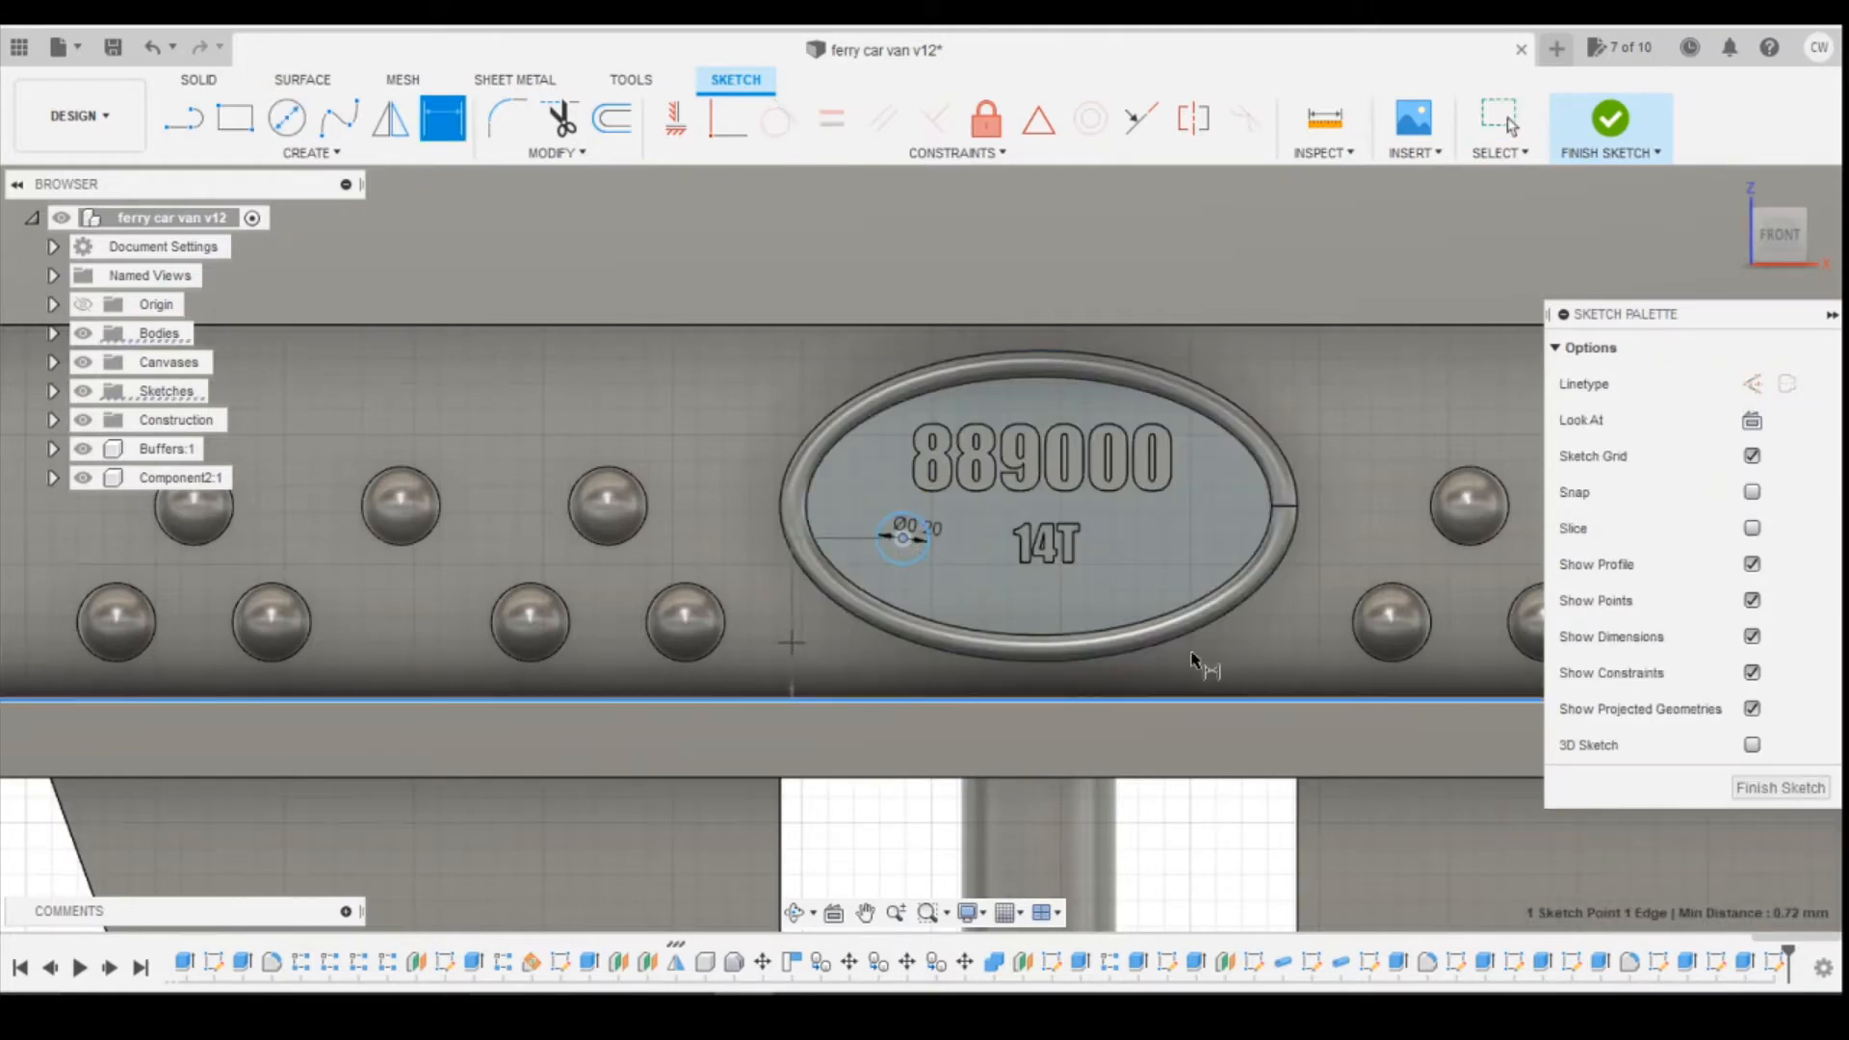
text(0.7)
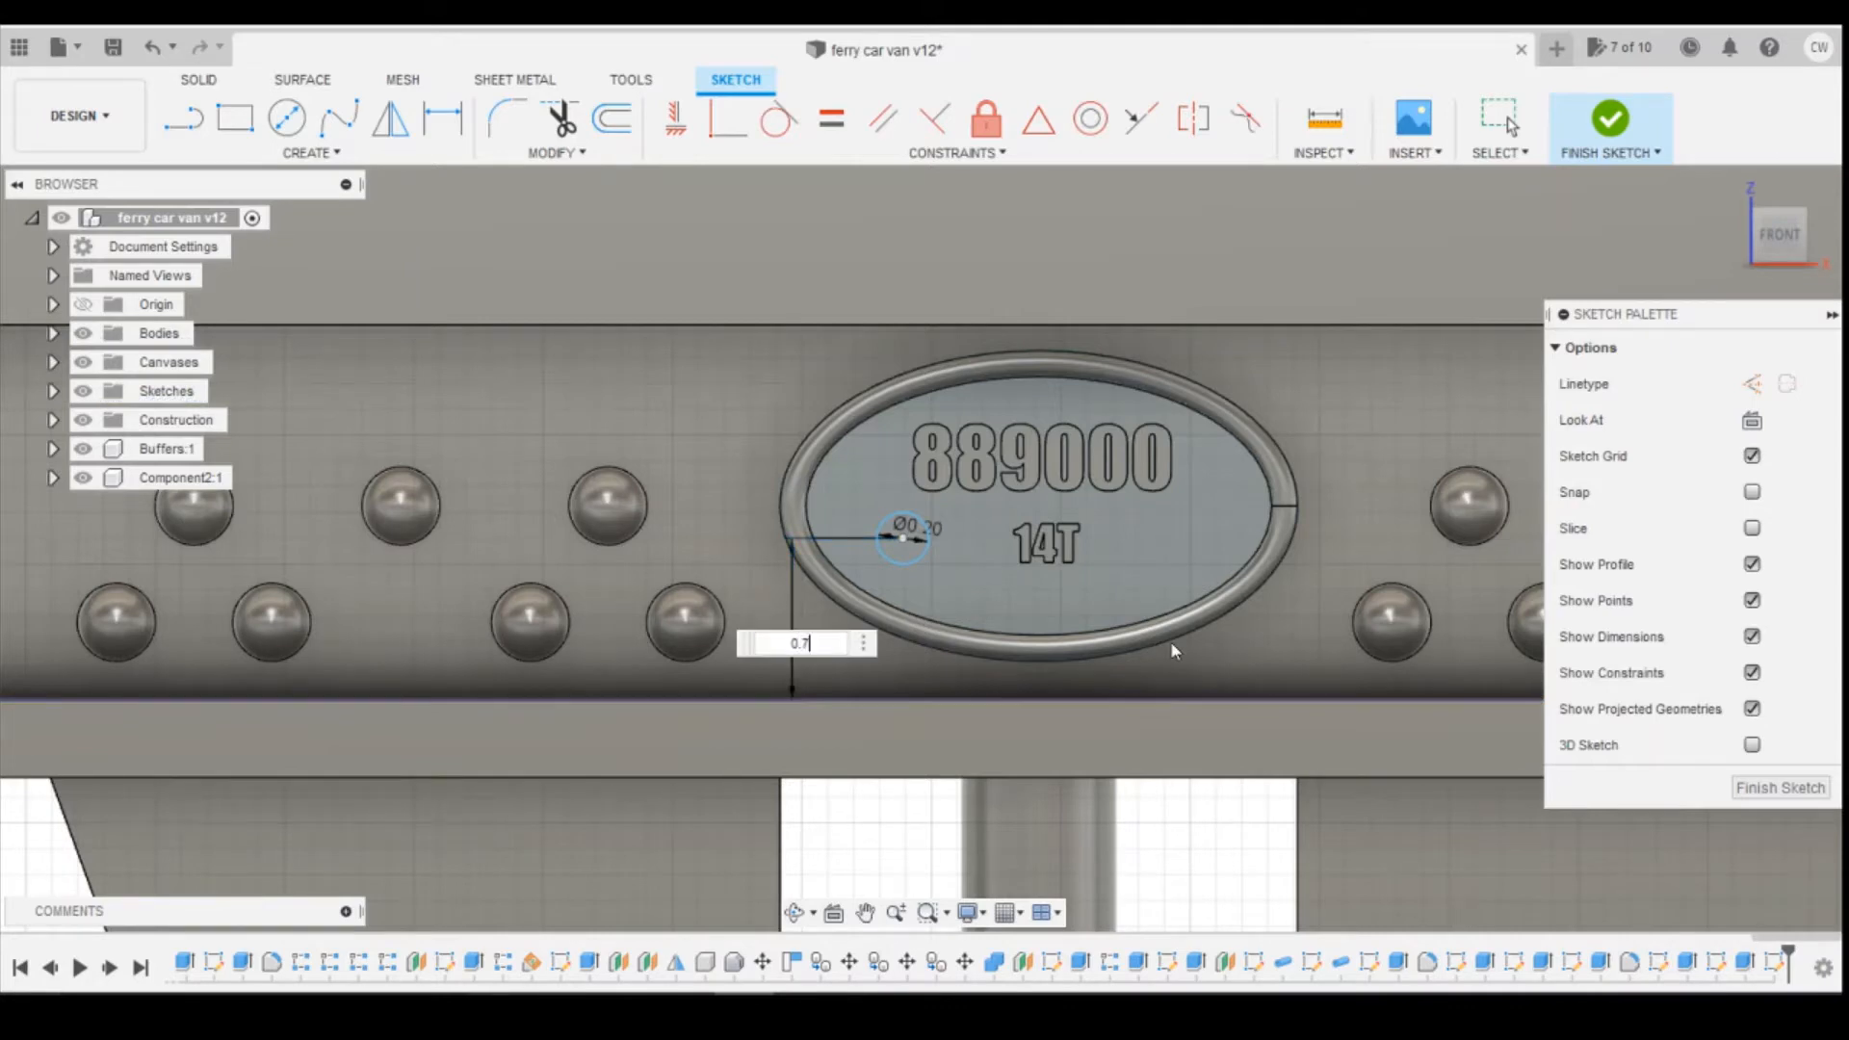
key(Return)
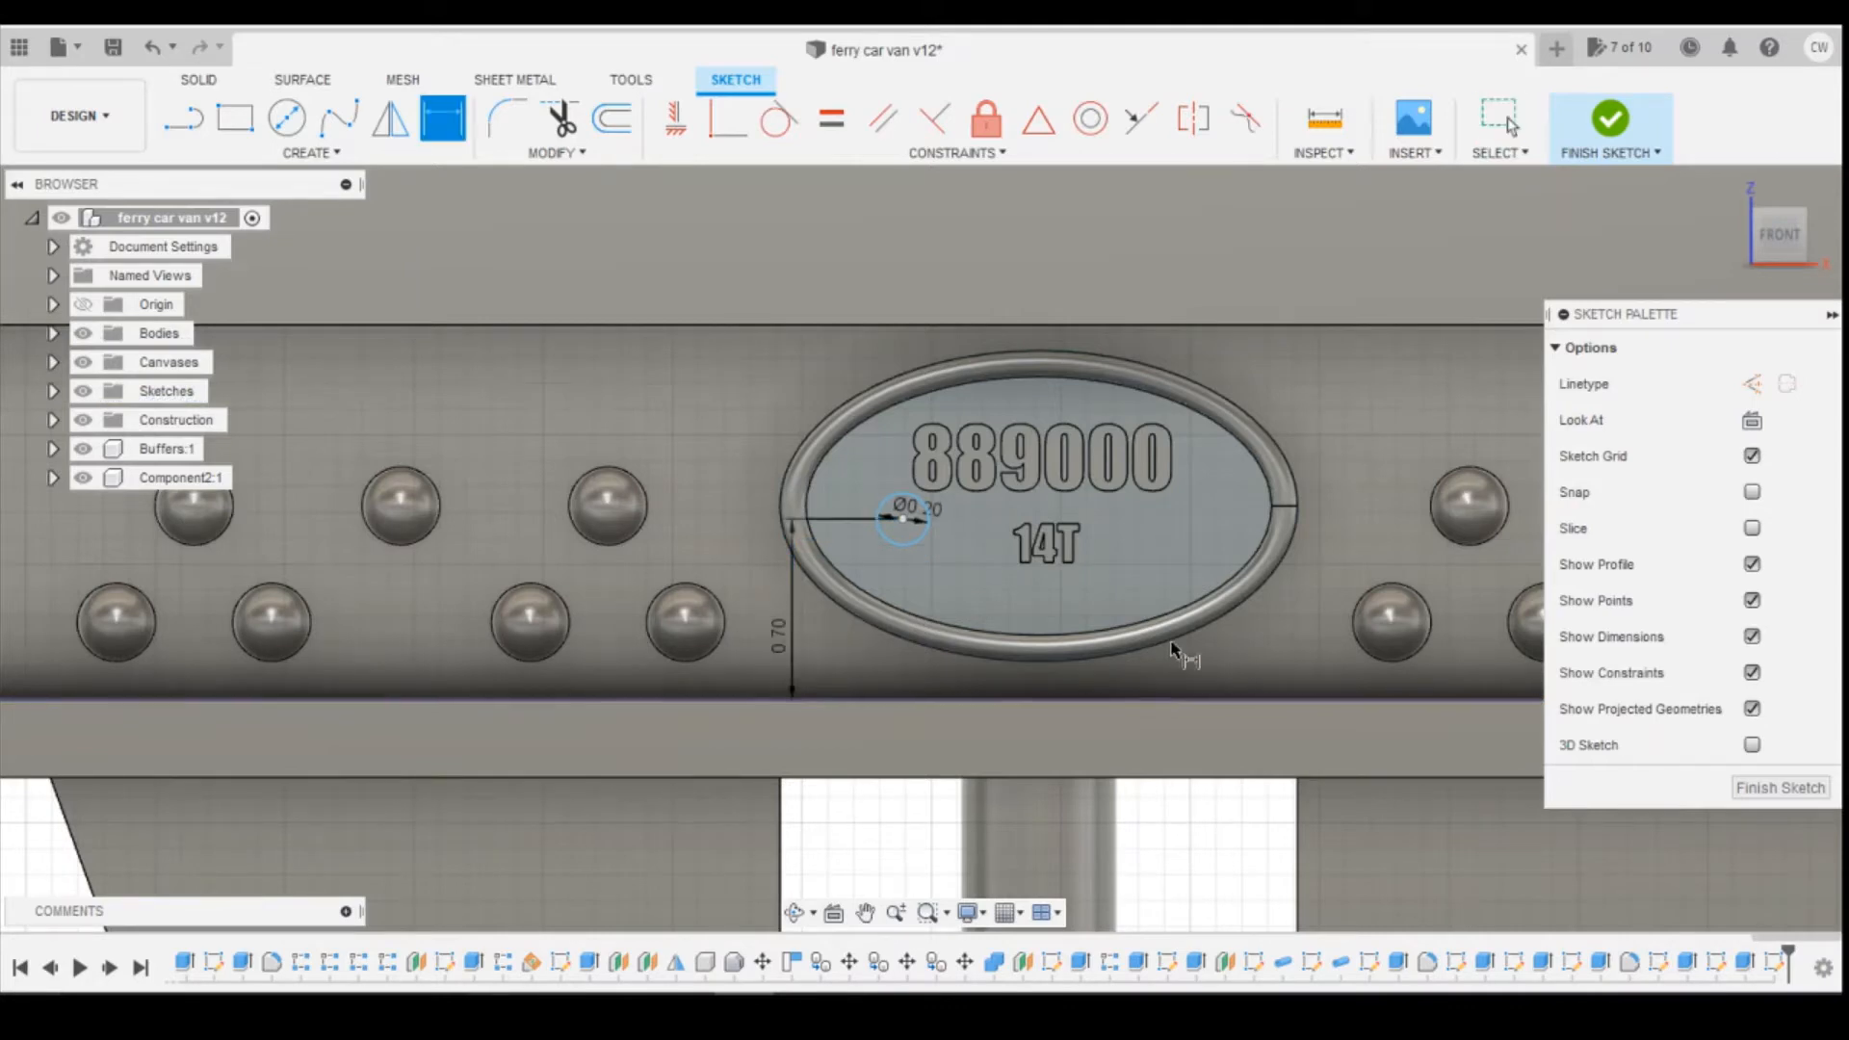
Dimension the circle's centre horizontally 6.8 mm from the edge of the solebar's vertical rib on the left.
click(902, 520)
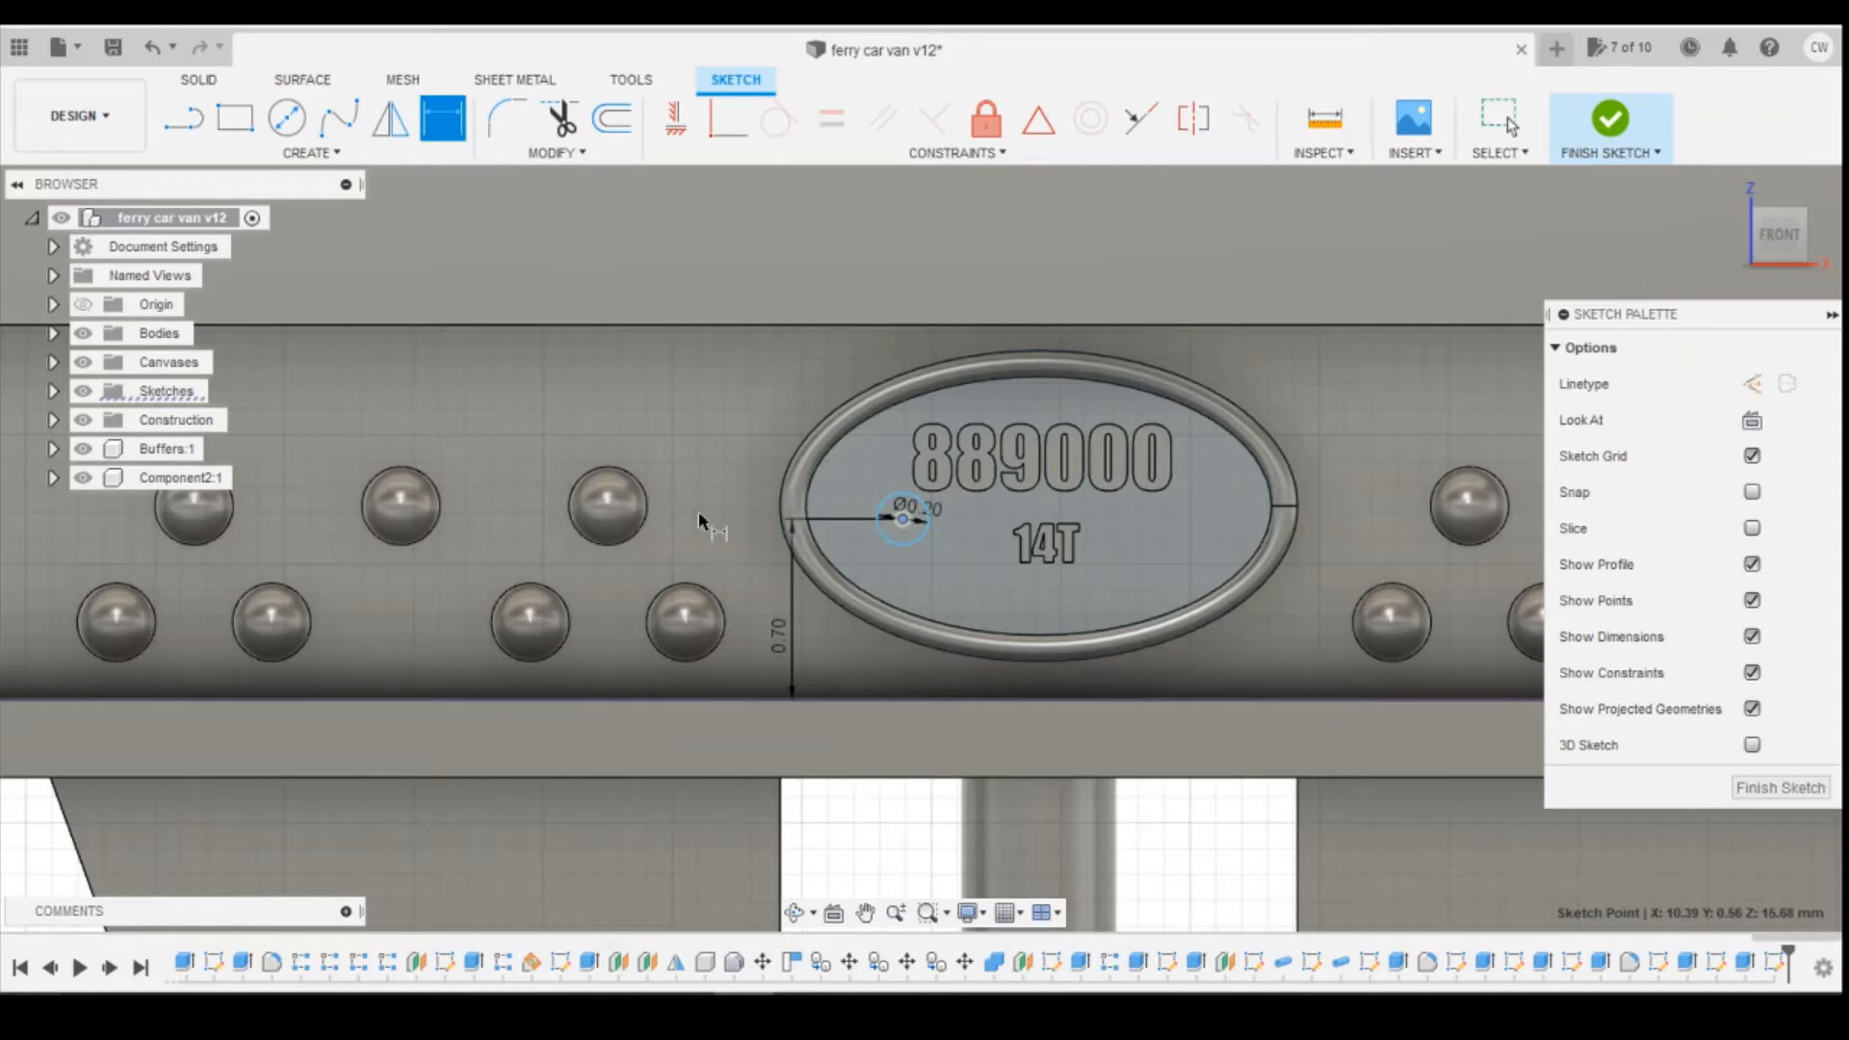
scroll(965, 539, down, 3)
scroll(434, 578, down, 3)
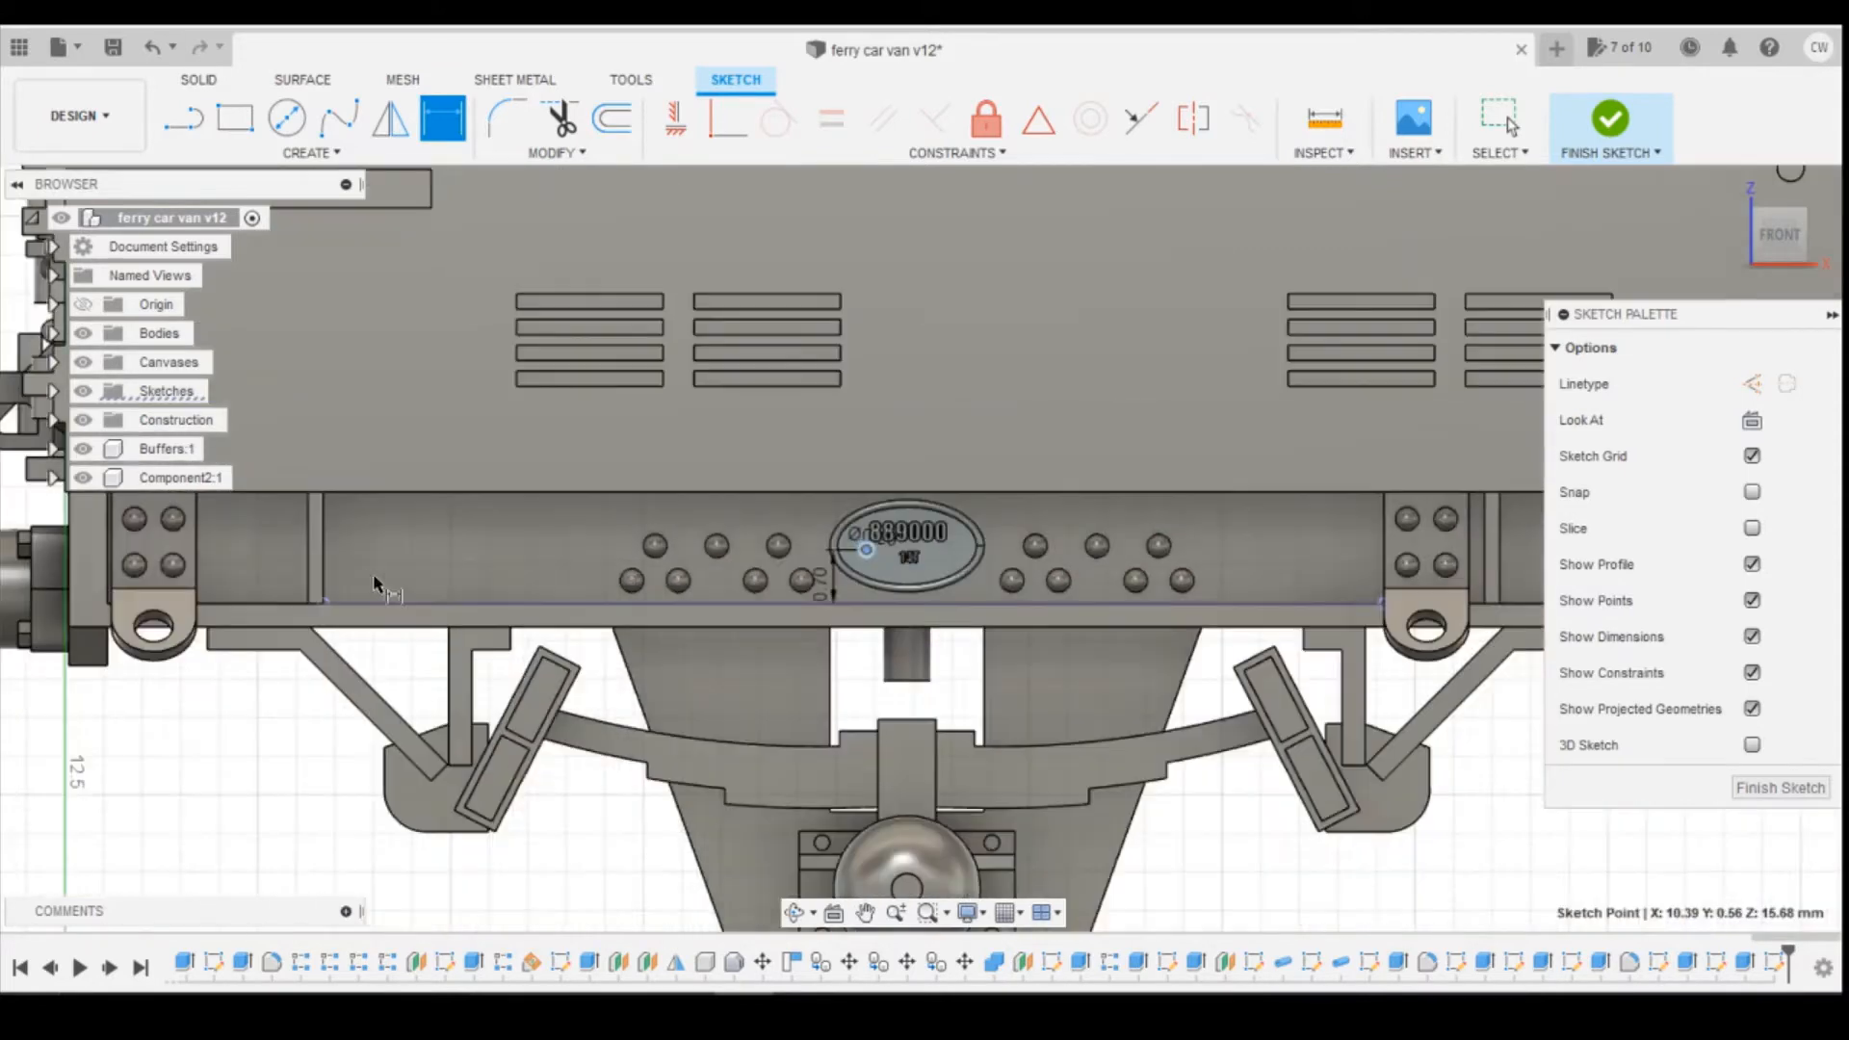
shift+click(324, 566)
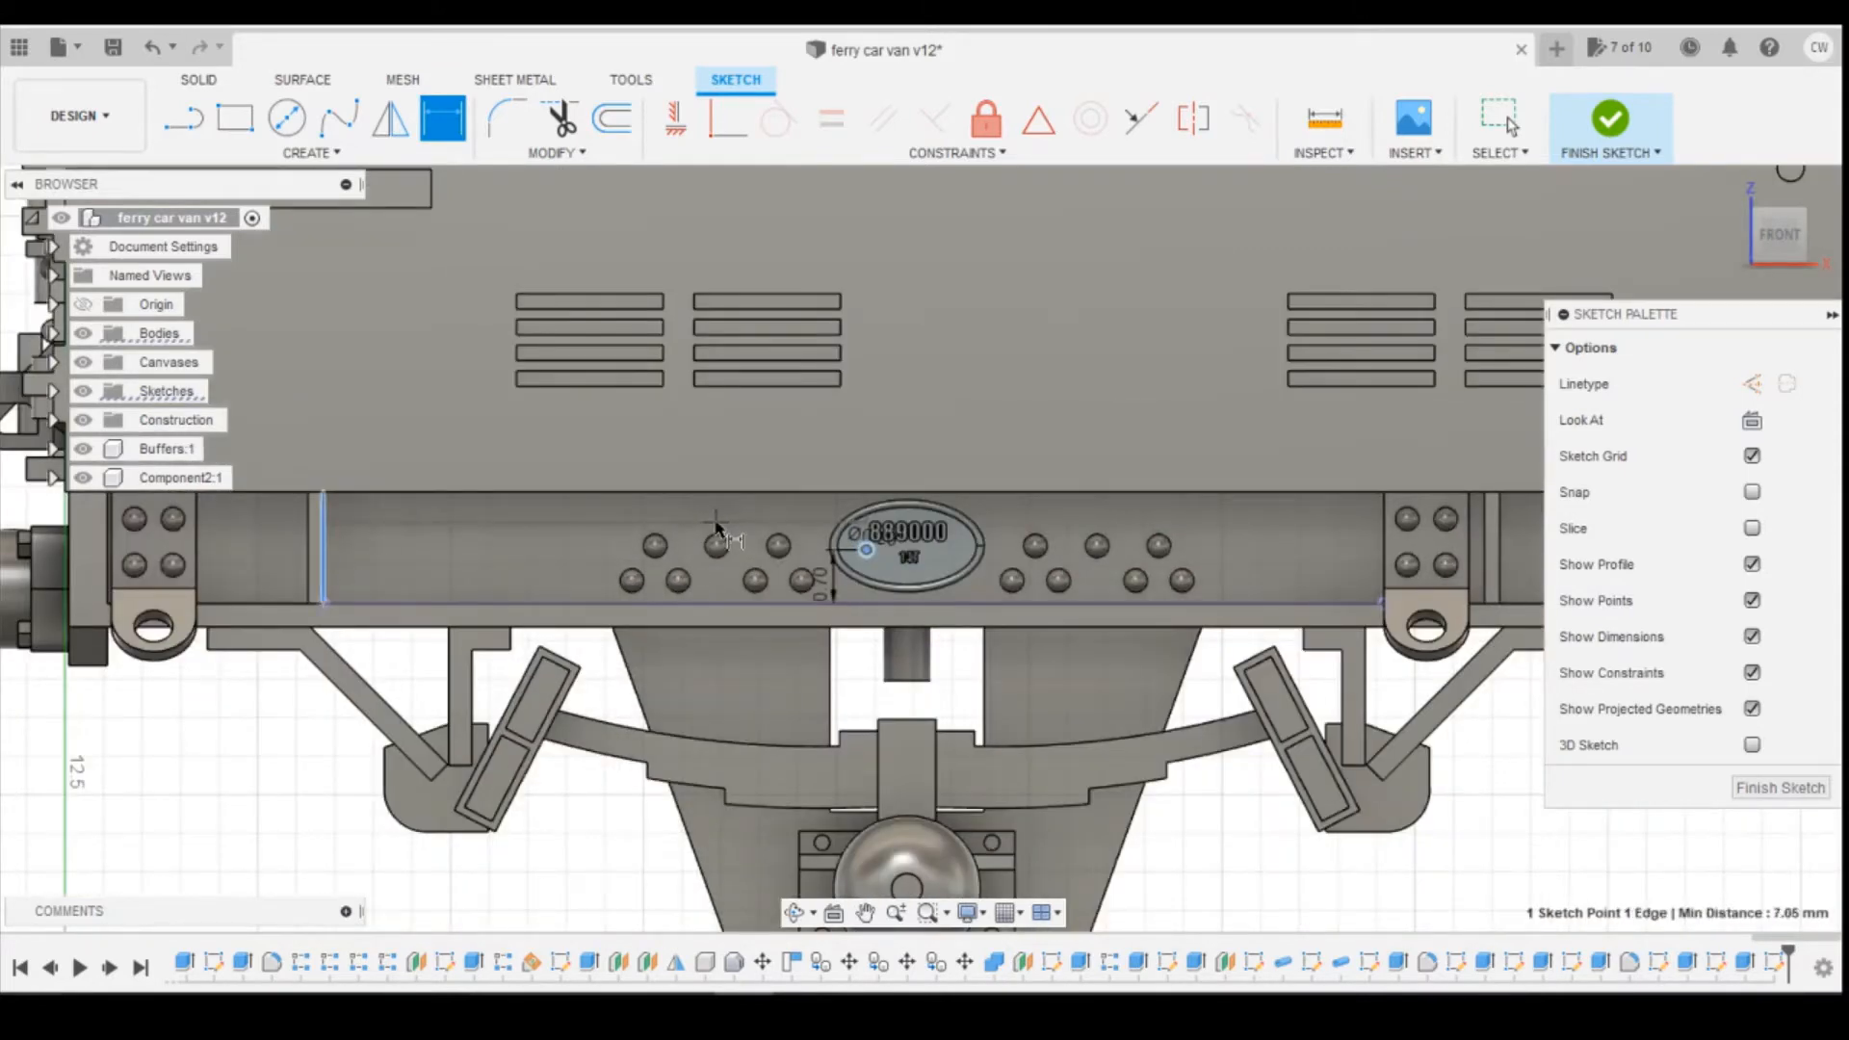
scroll(716, 526, up, 2)
click(737, 526)
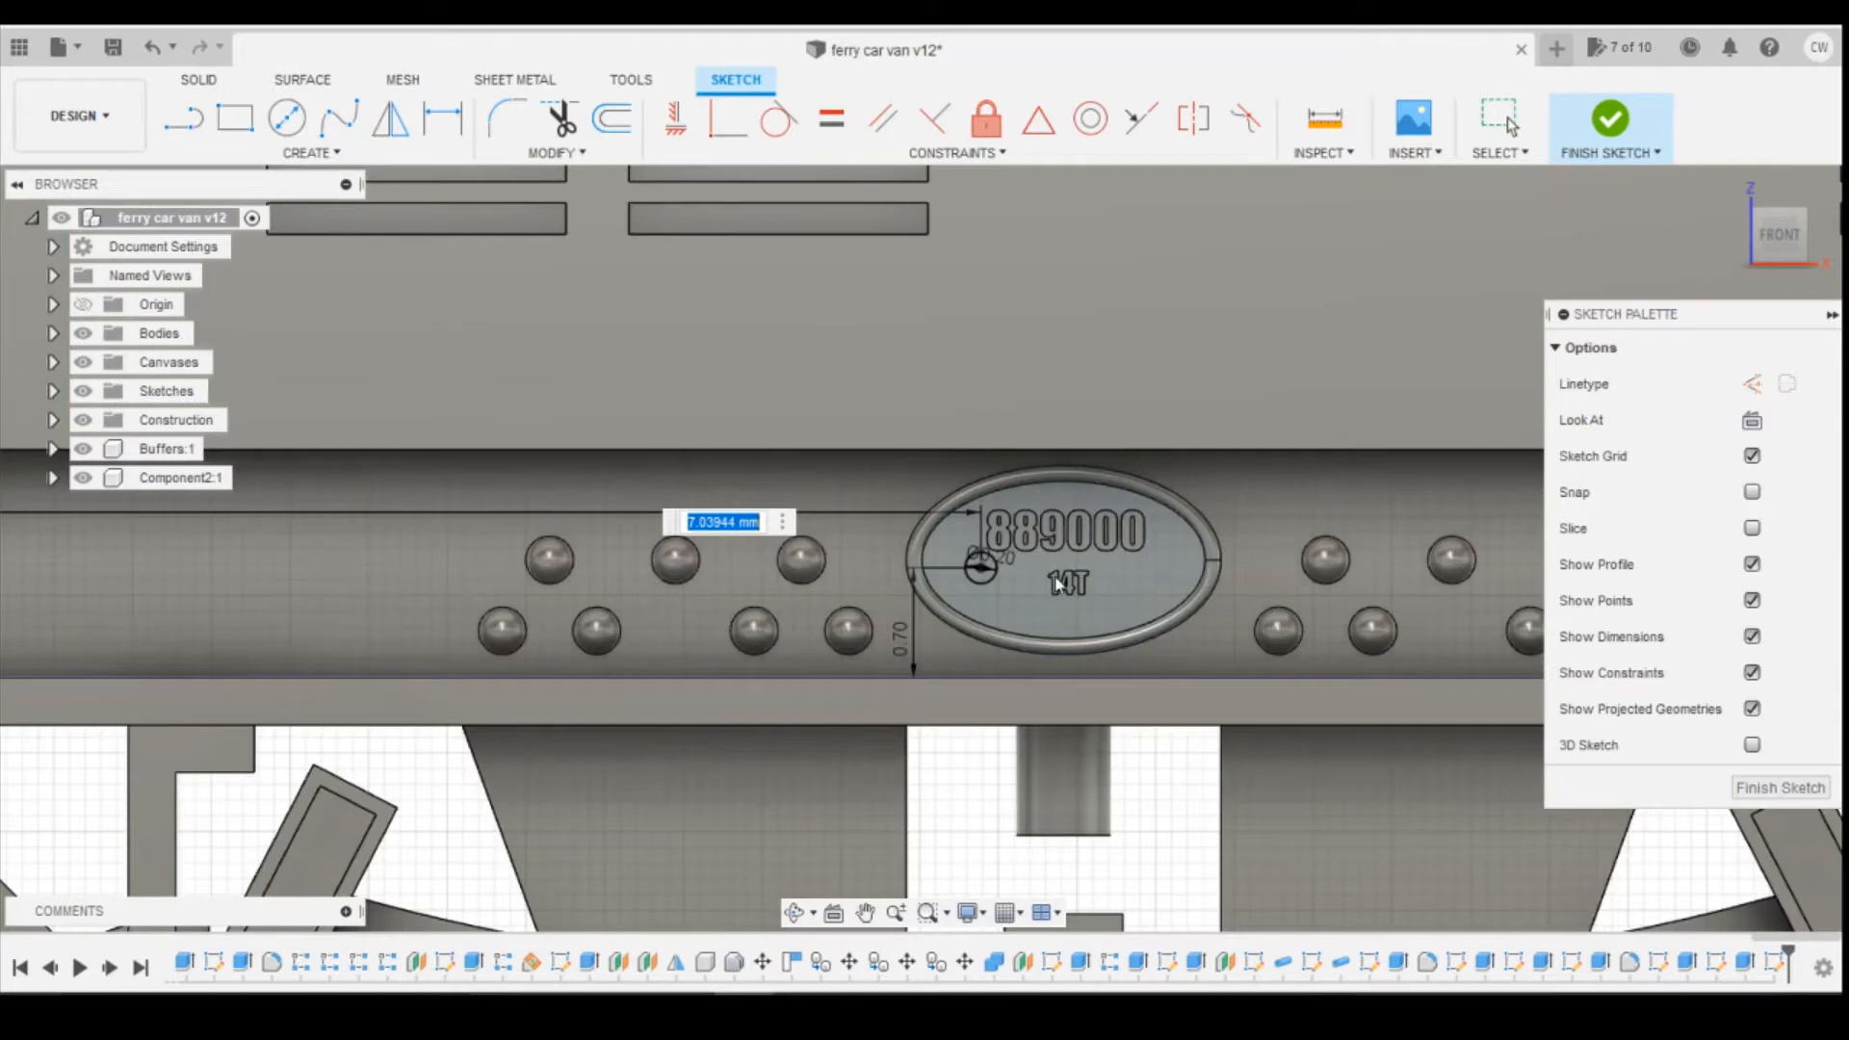
text(6.8)
key(Return)
Set the circle's horizontal distance from the rib to 6.9 mm.
double_click(640, 507)
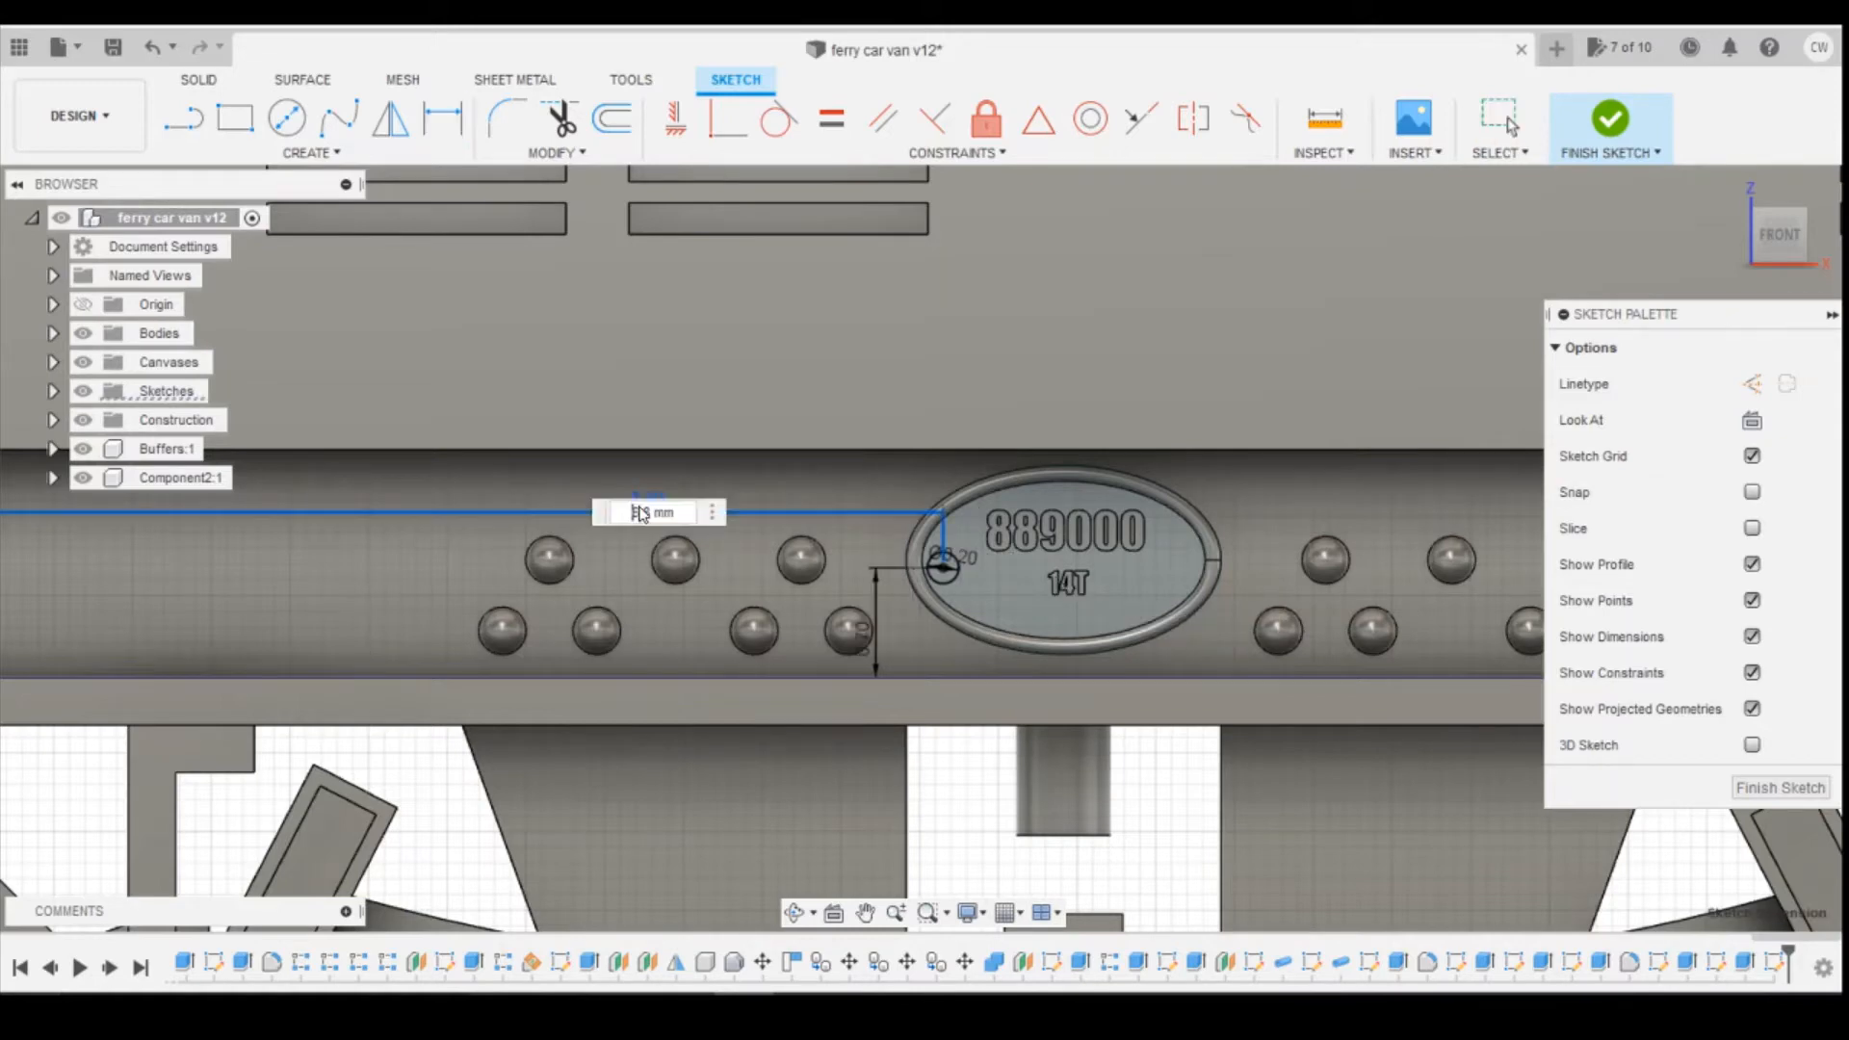
text(6.9)
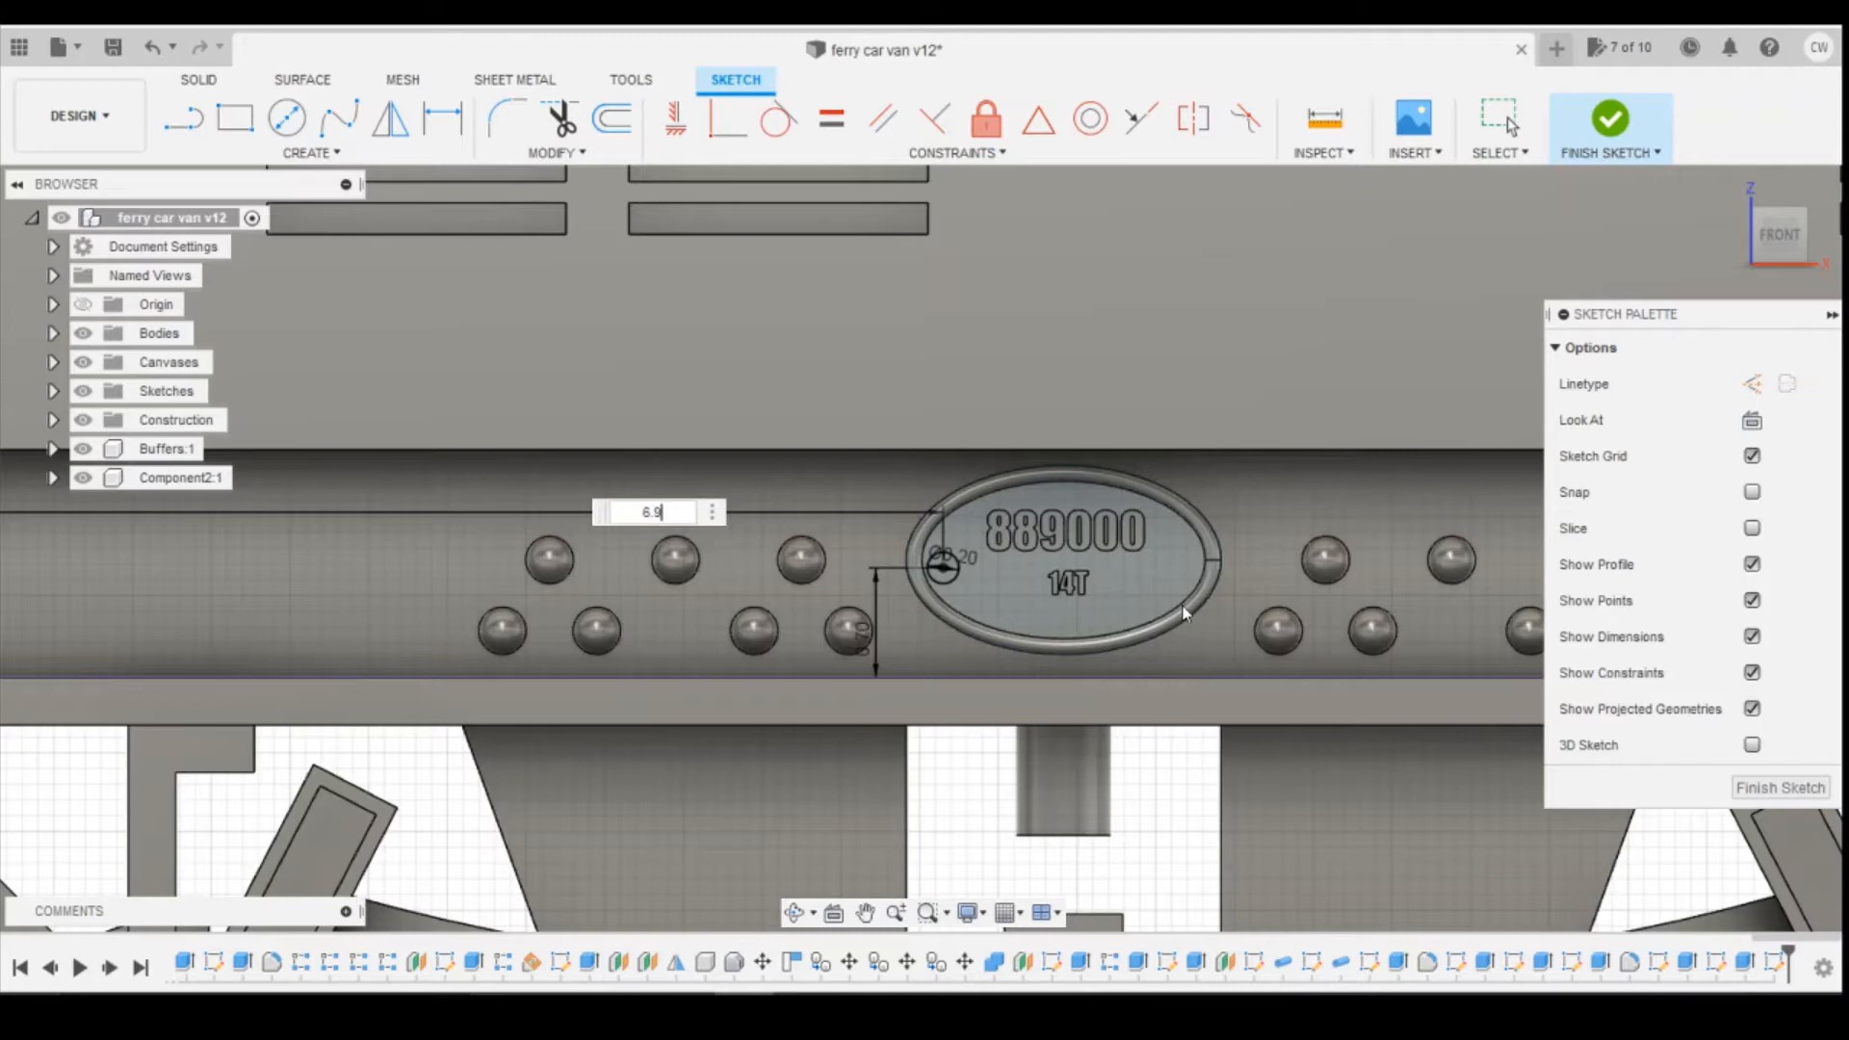
key(Return)
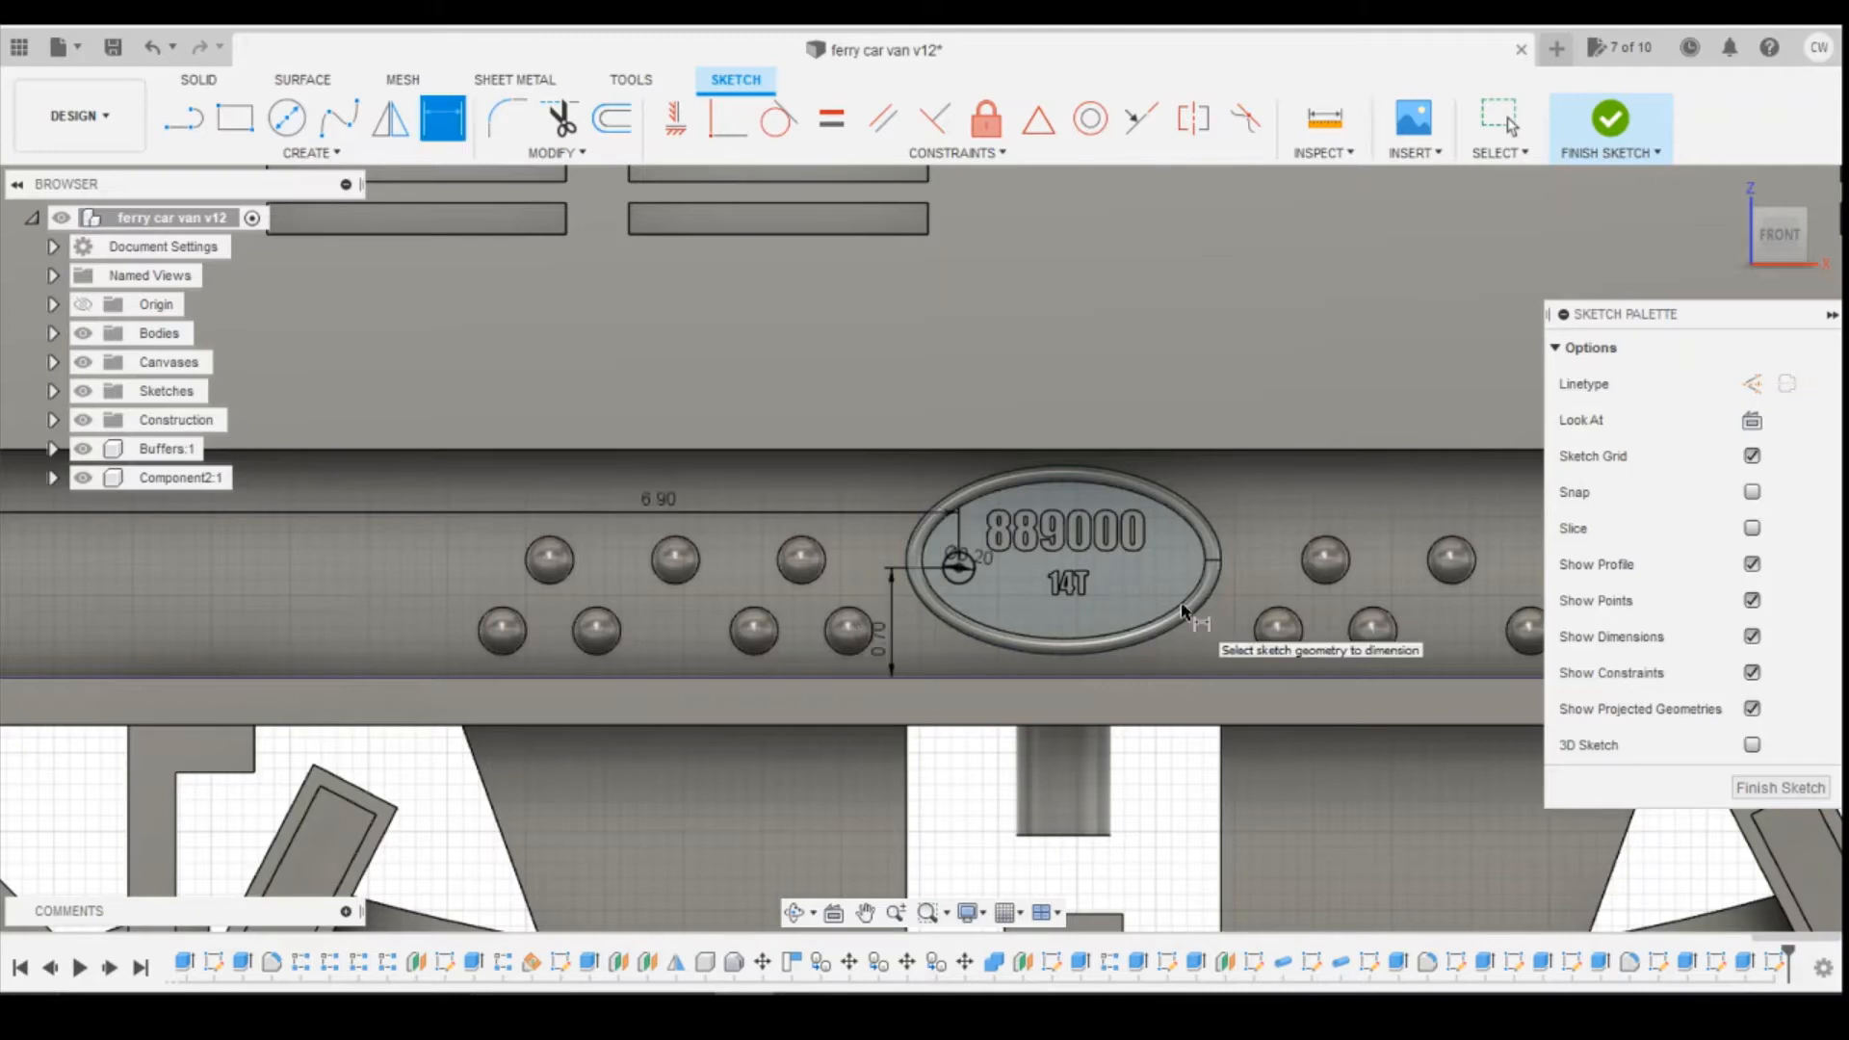
Extrude the small circle 0.1 mm outward from the plate's inner face.
scroll(962, 573, up, 3)
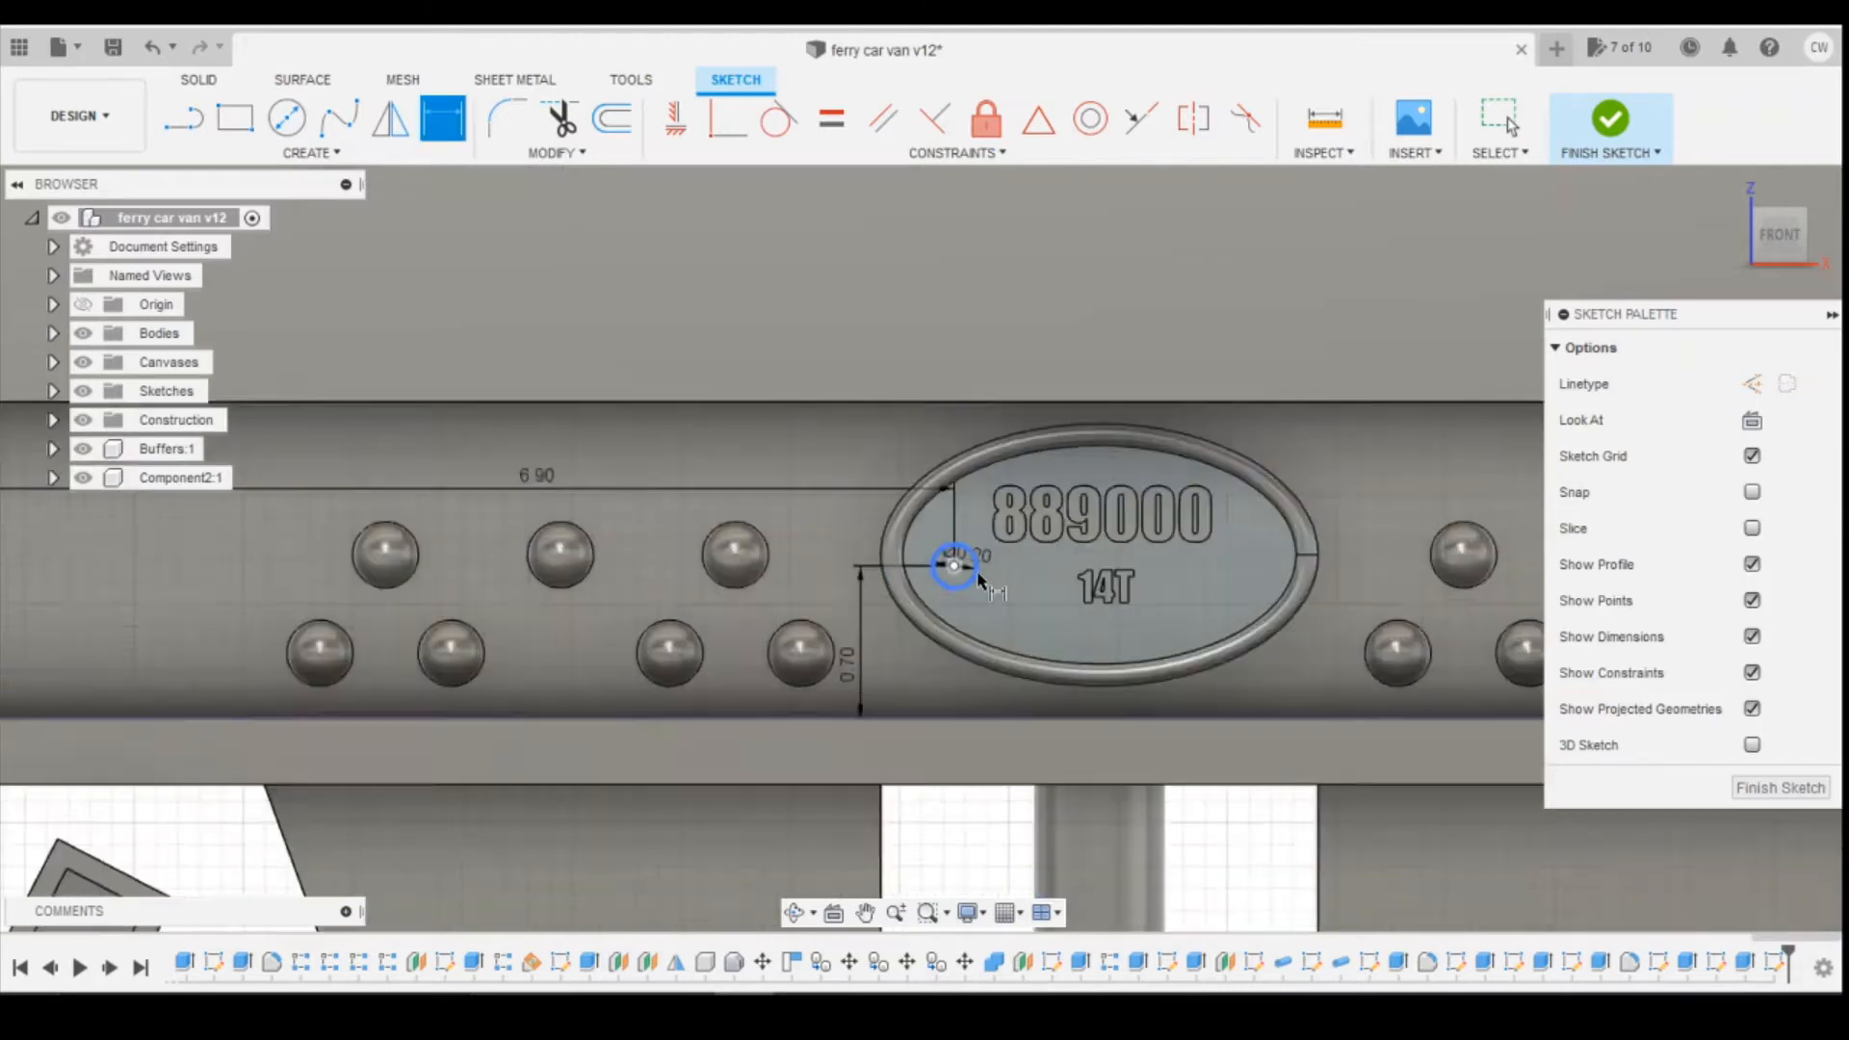
key(Escape)
scroll(963, 574, up, 2)
click(944, 589)
right_click(944, 590)
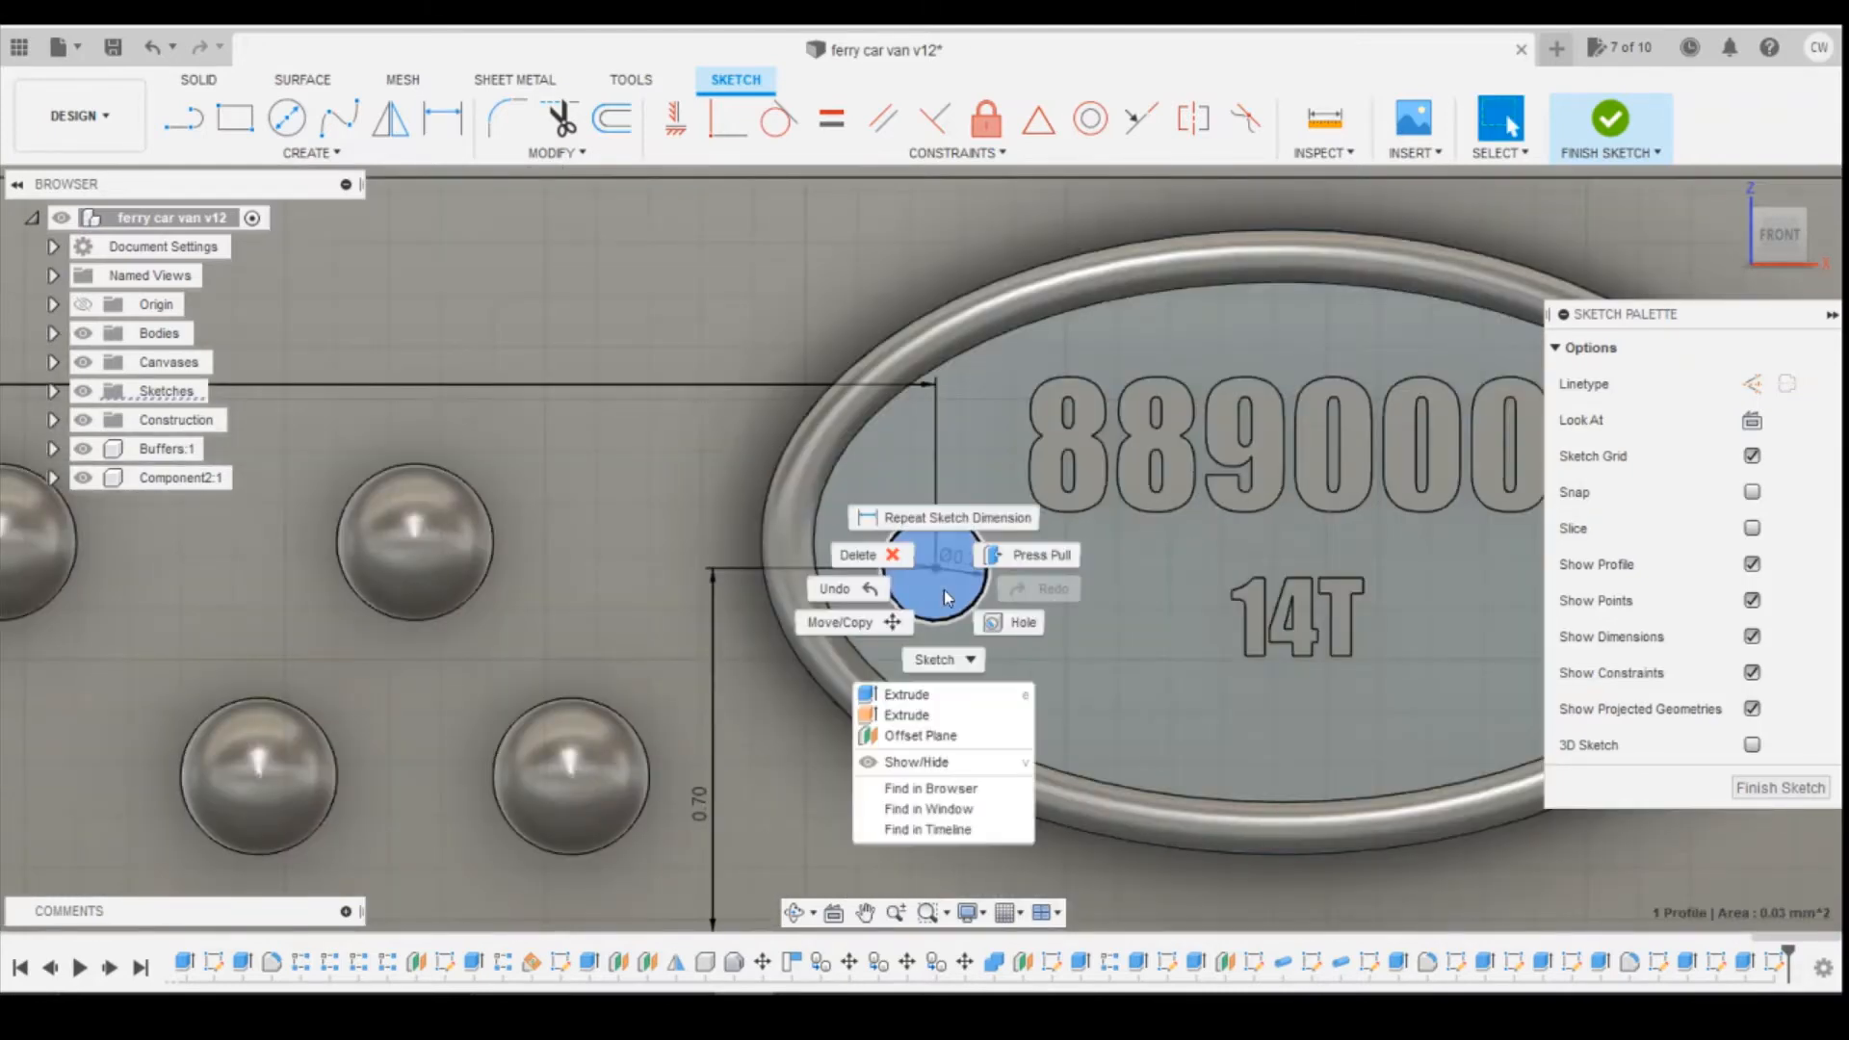
click(922, 696)
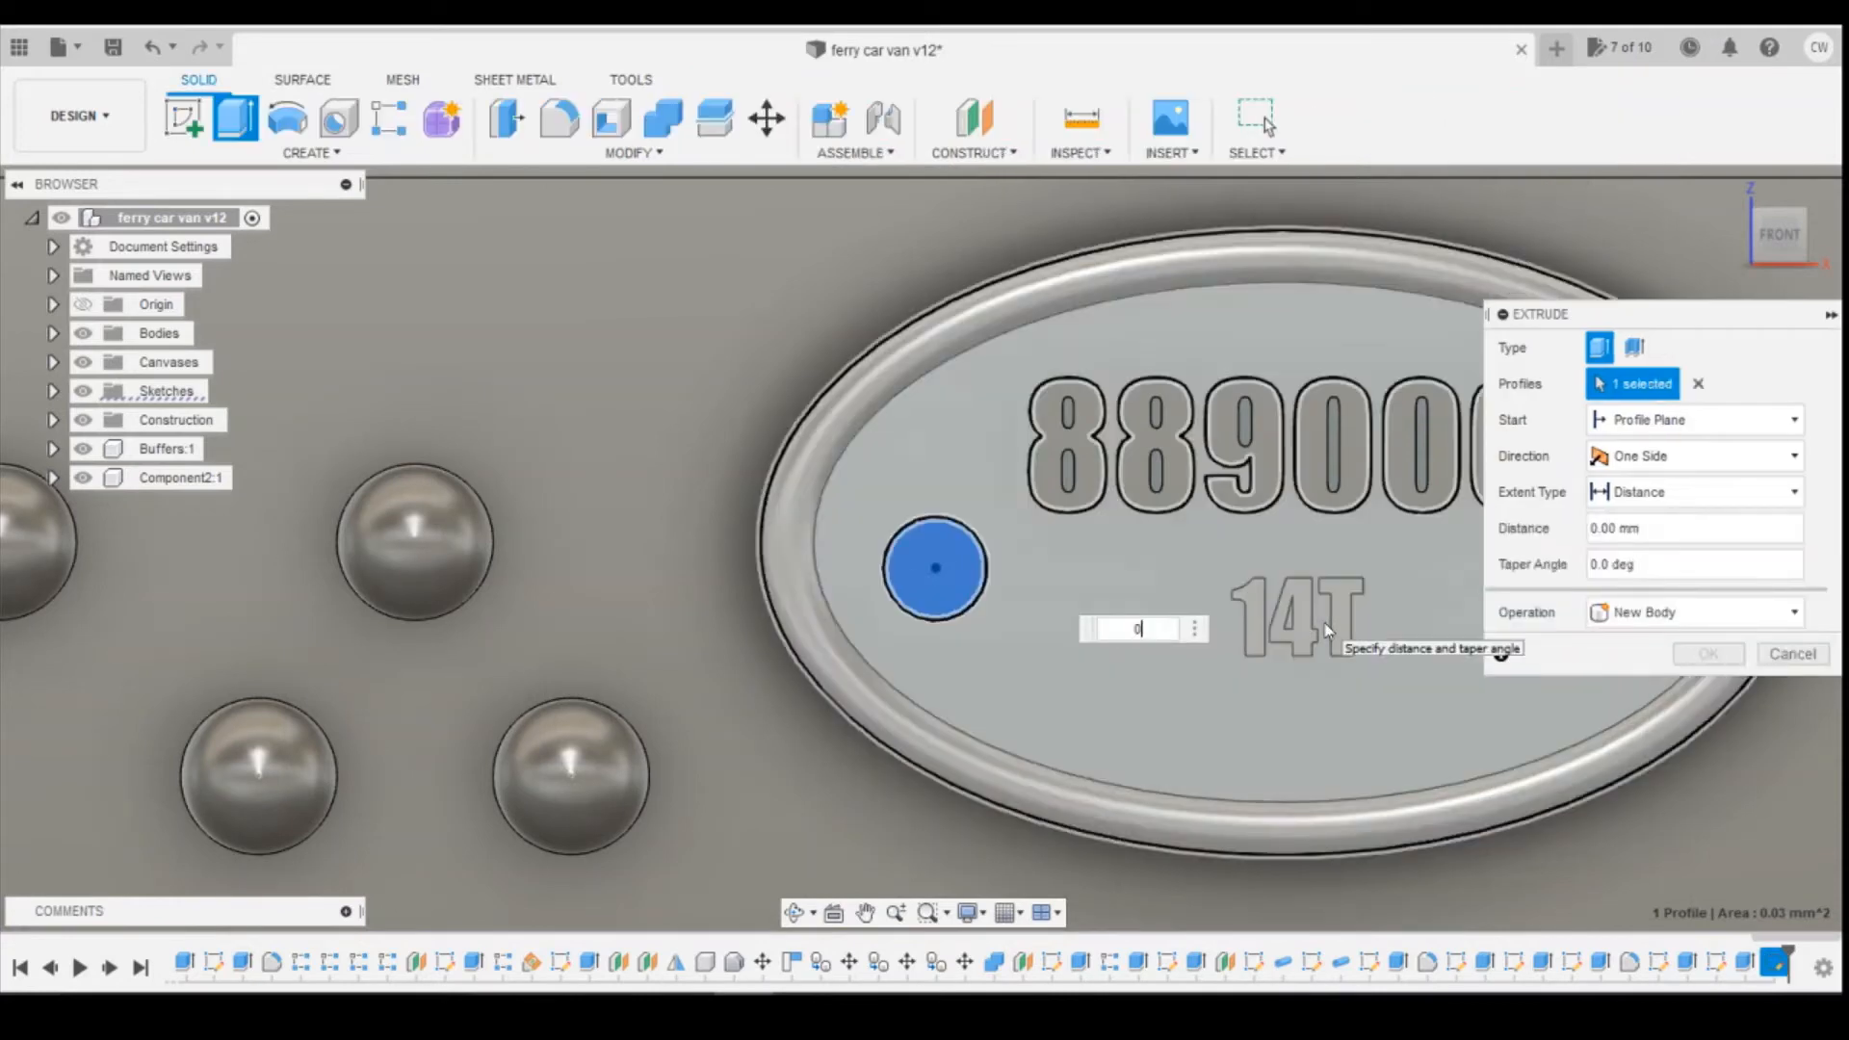
key(Return)
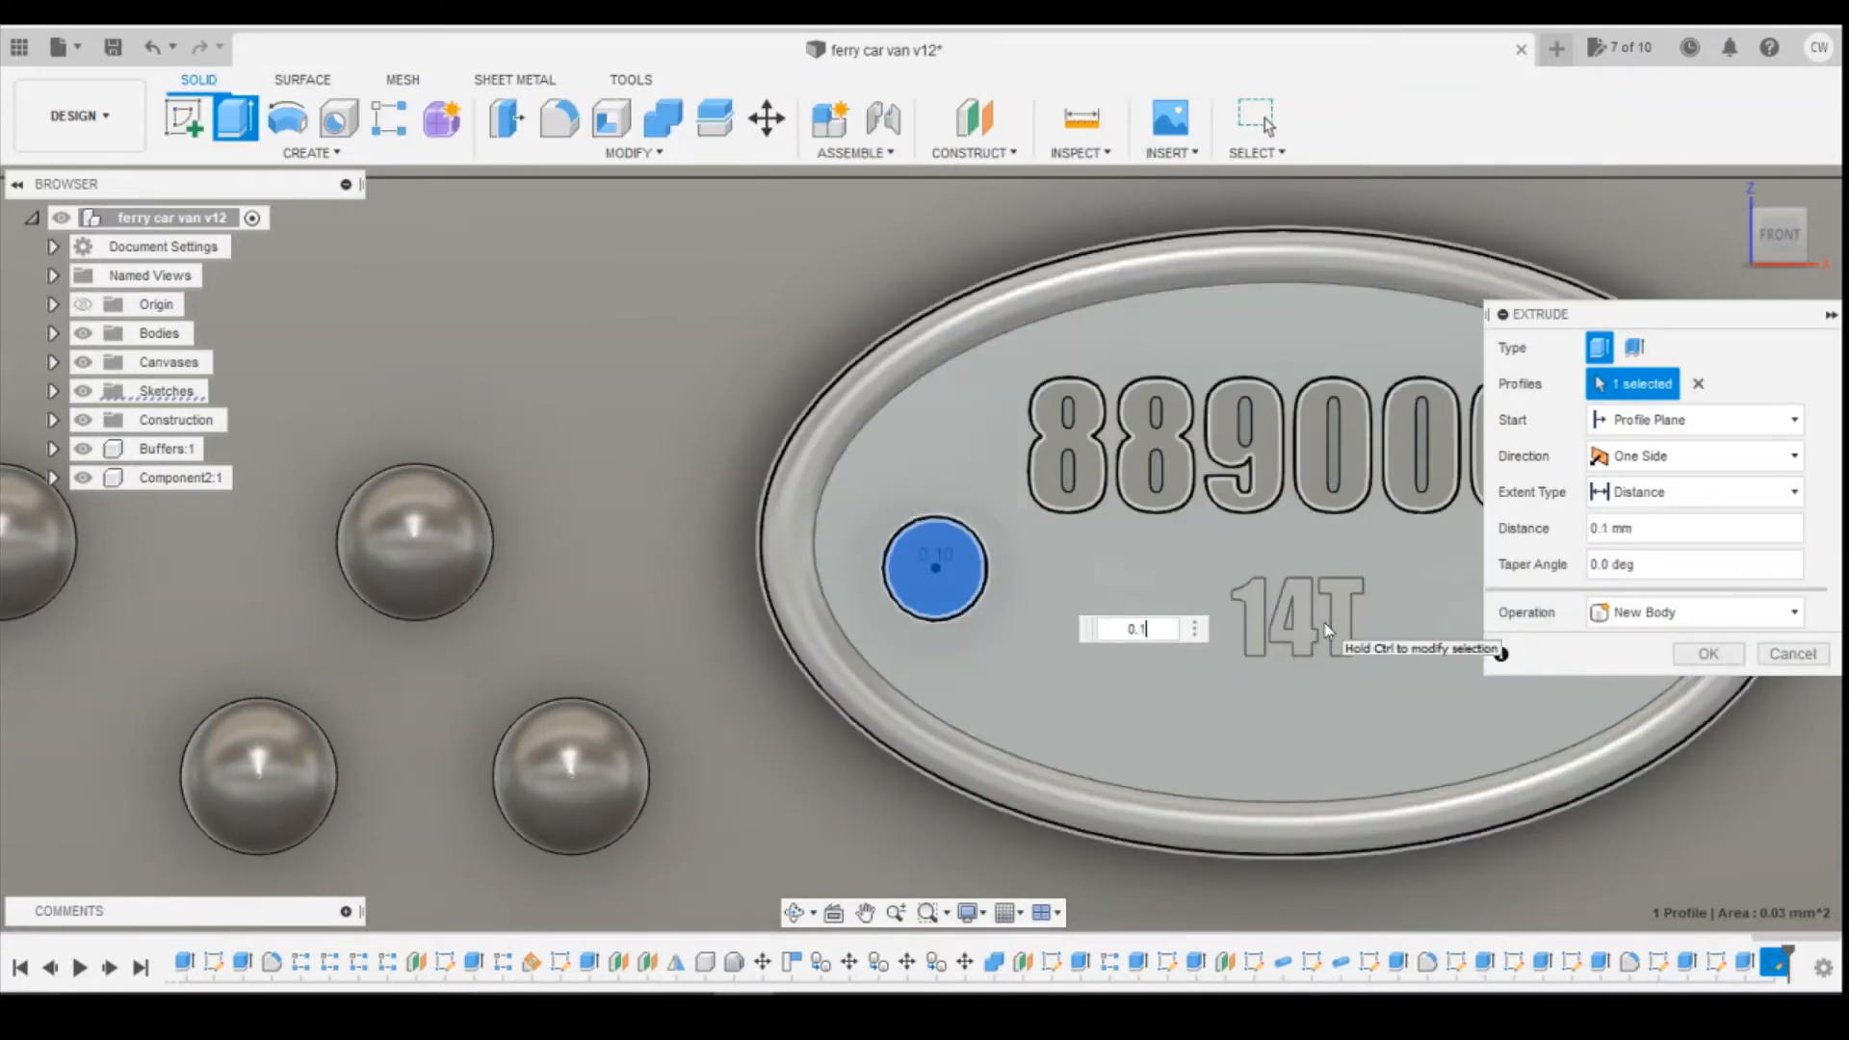
key(Return)
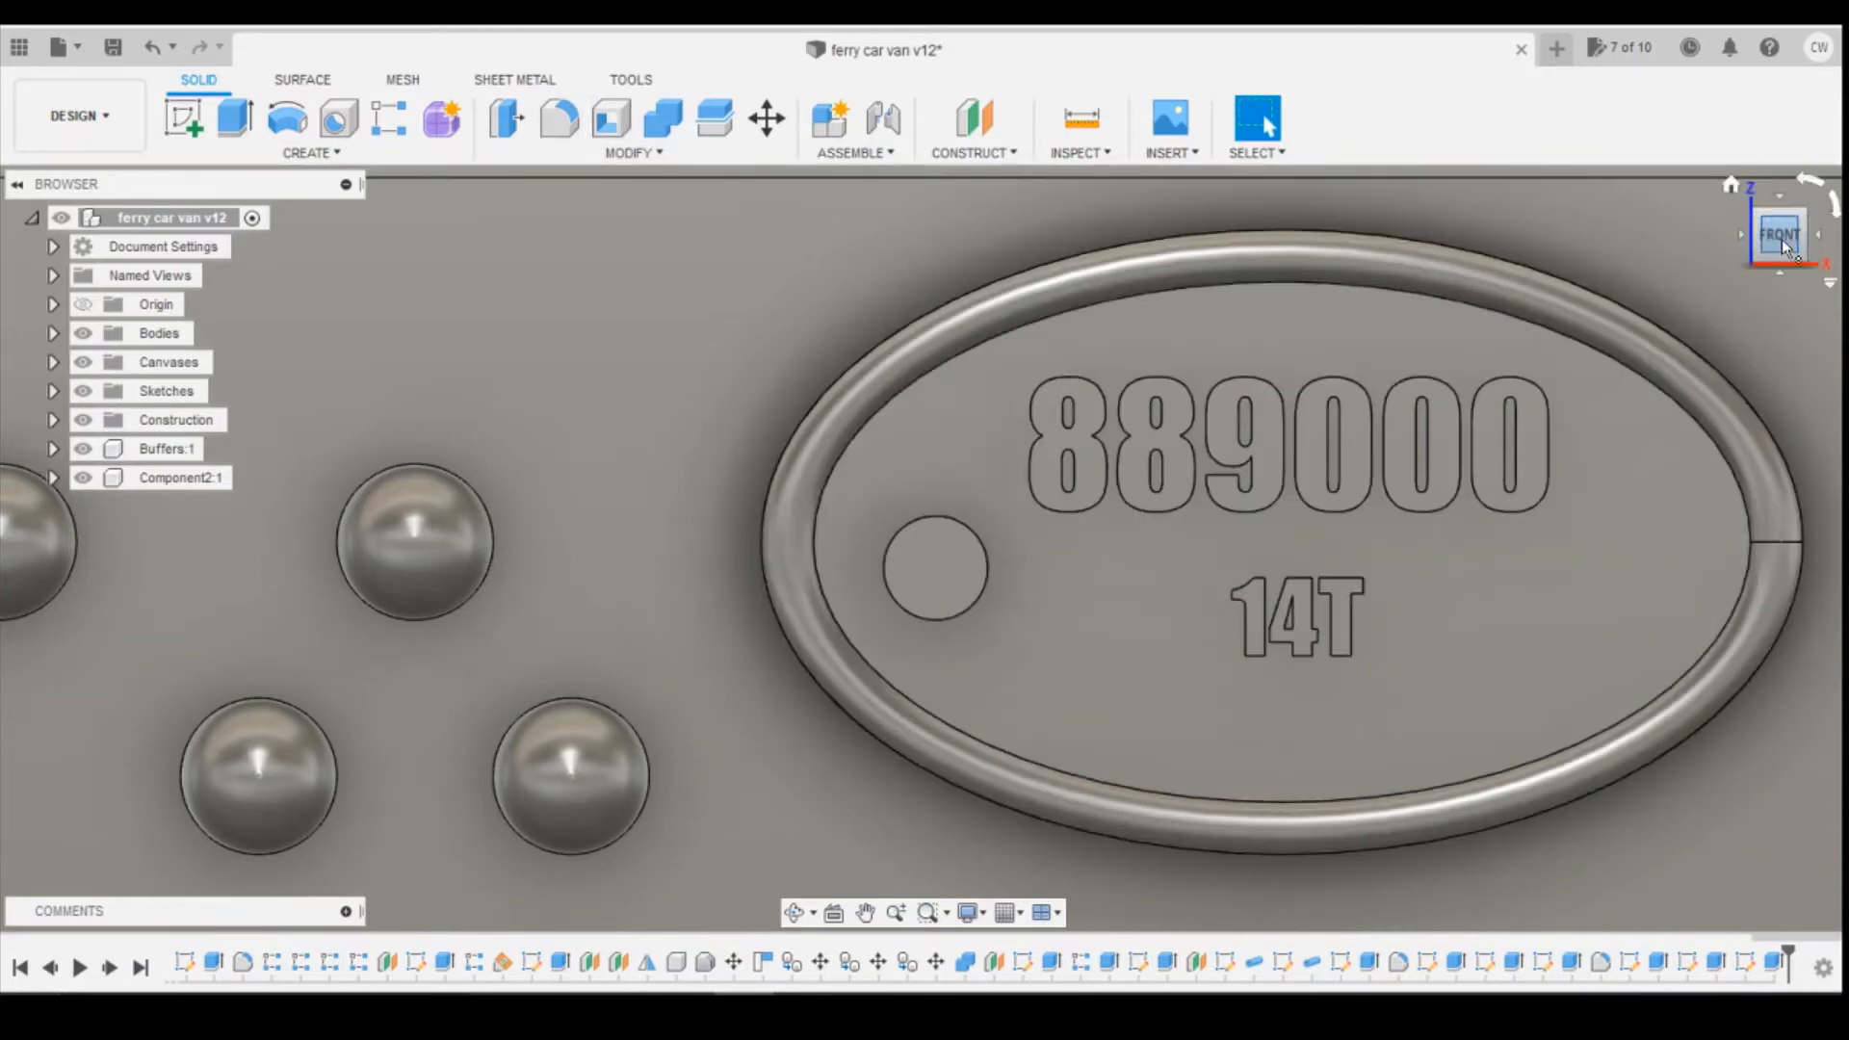
Fillet the outer edge of the extruded disc with a 0.1 mm radius to form a domed rivet.
drag(1795, 231, 1814, 234)
click(559, 117)
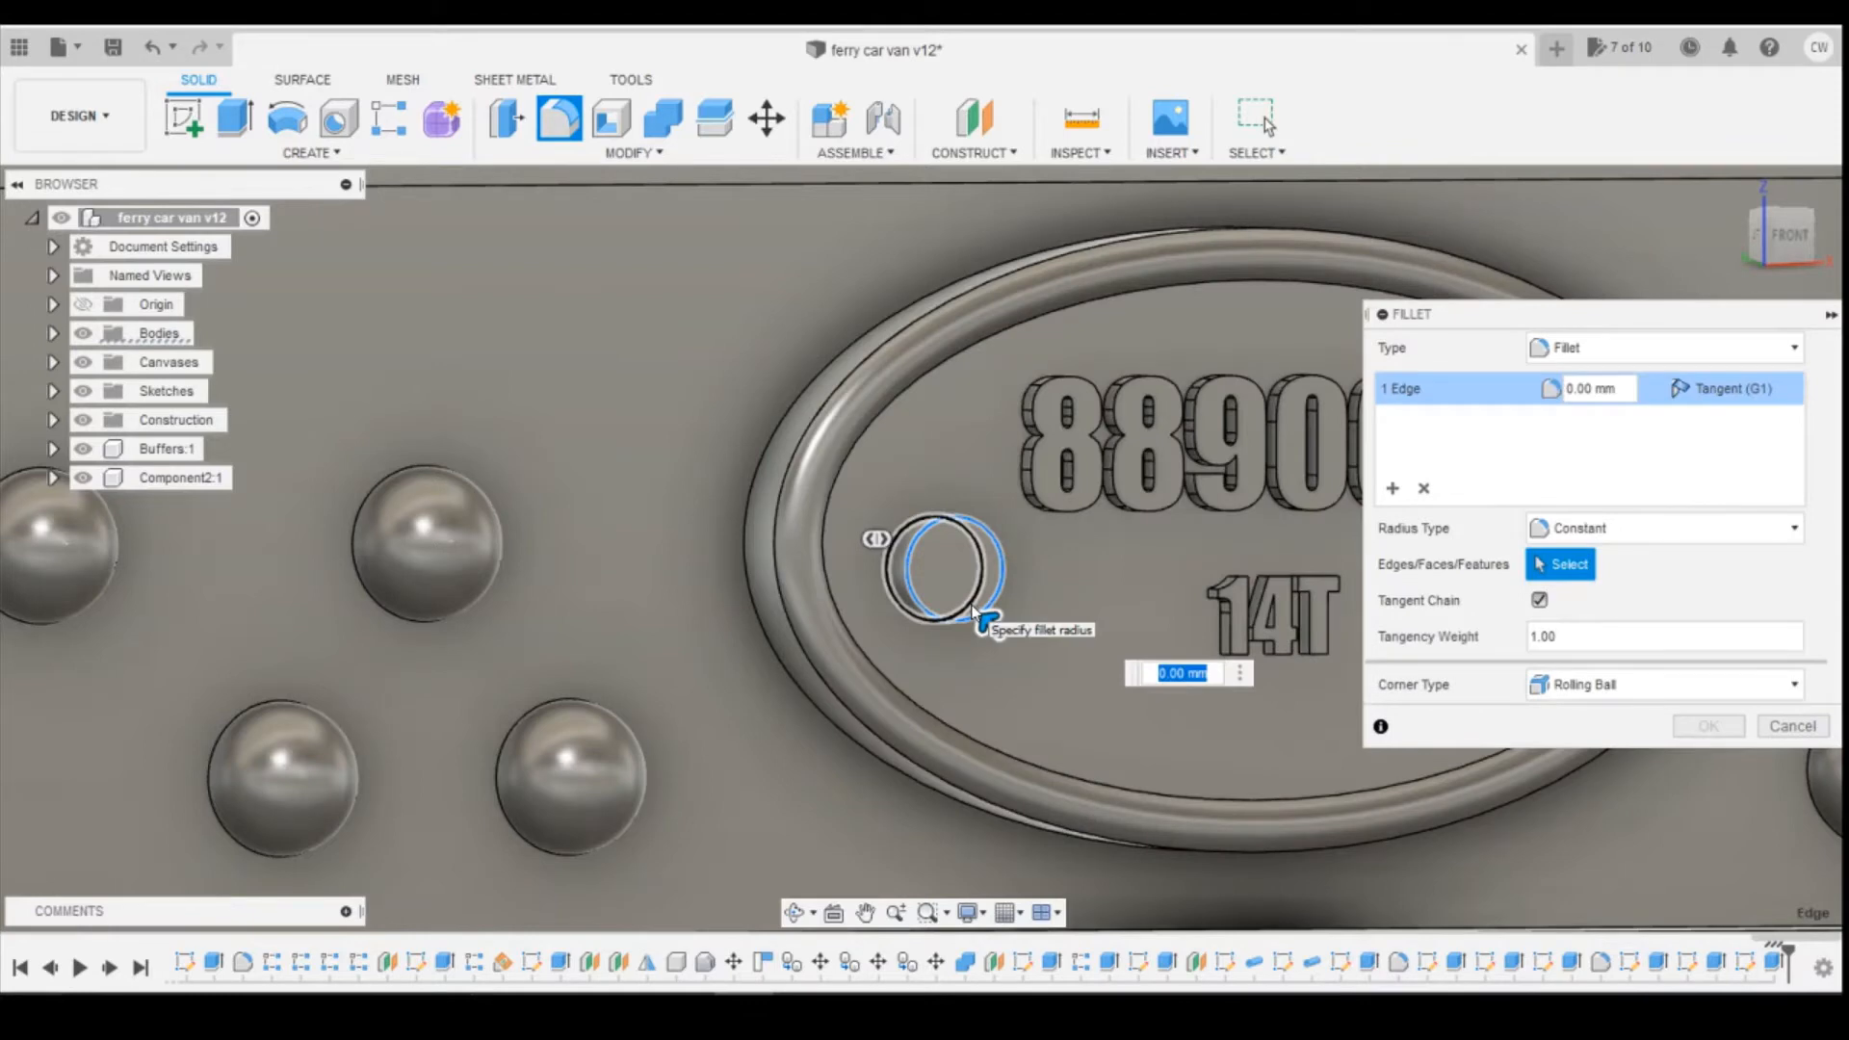
text(0.1)
key(Return)
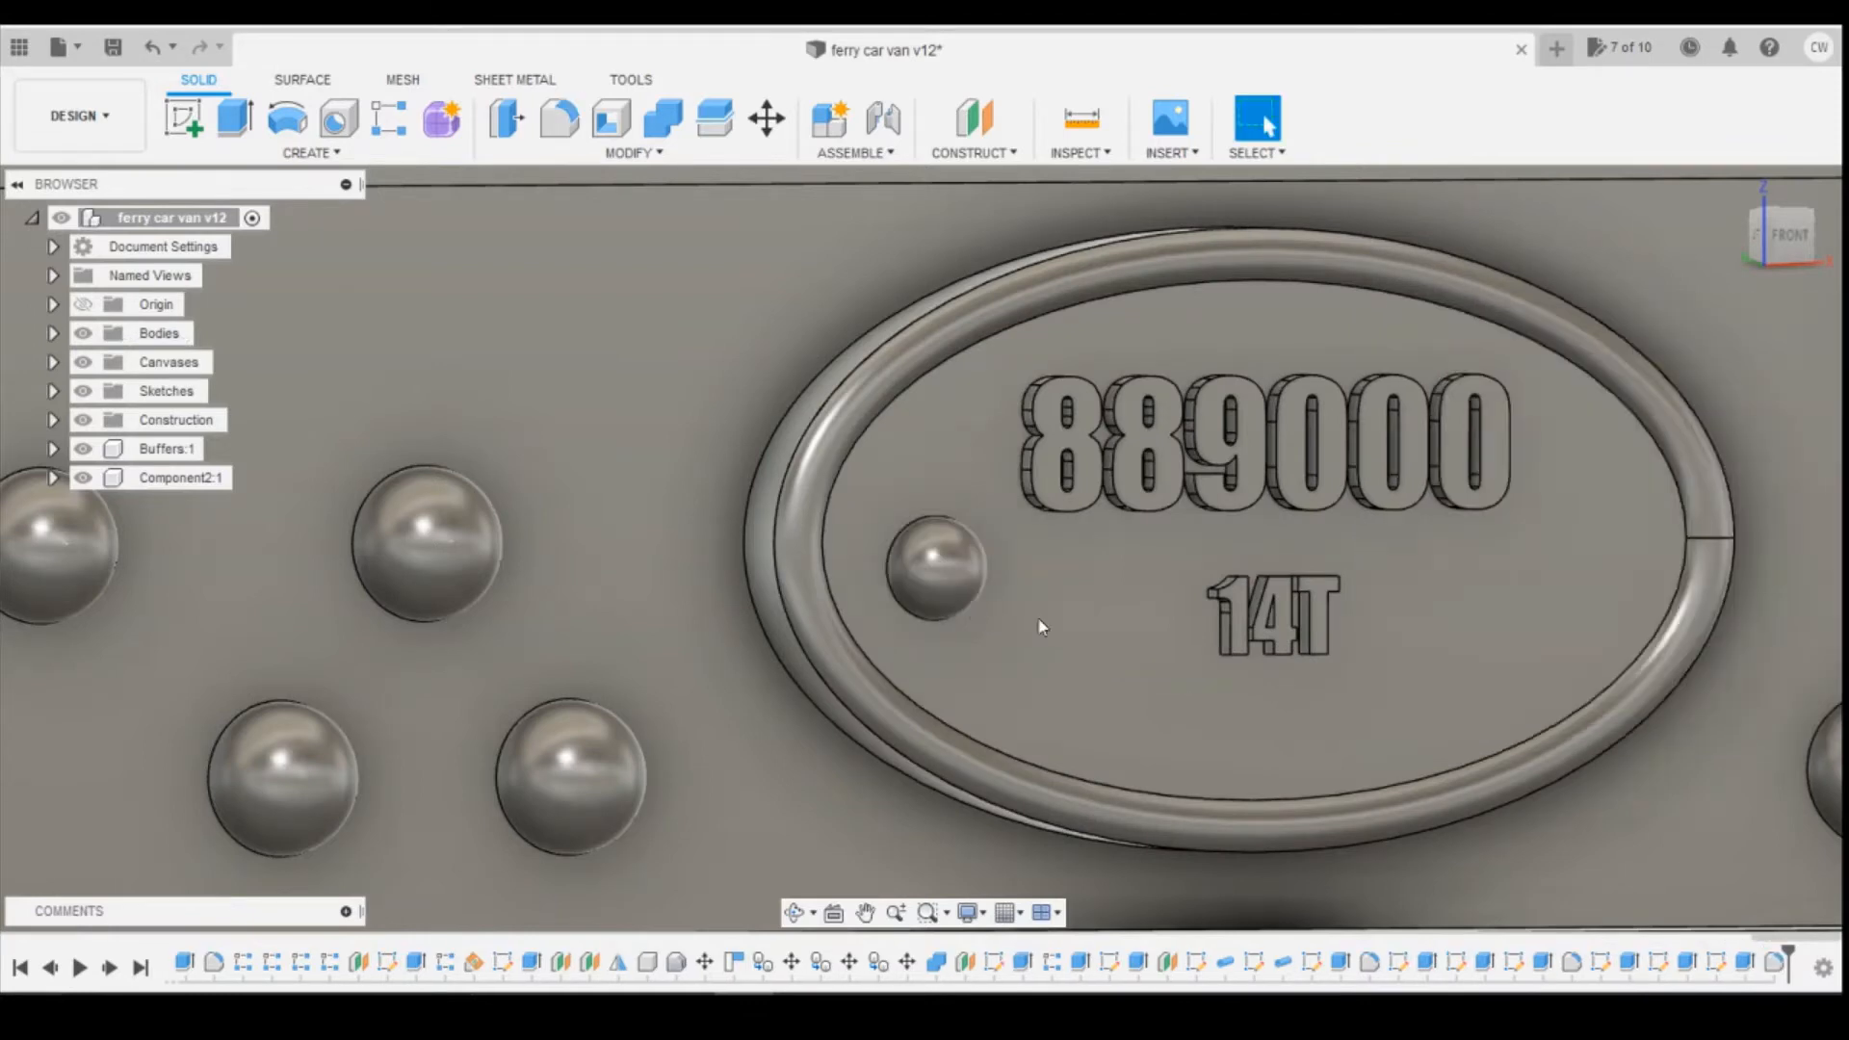
Pattern the rivet's extrude and fillet features along the solebar's lower edge with a quantity of 2 and a distance of -1.35 mm.
scroll(1040, 616, down, 5)
click(401, 123)
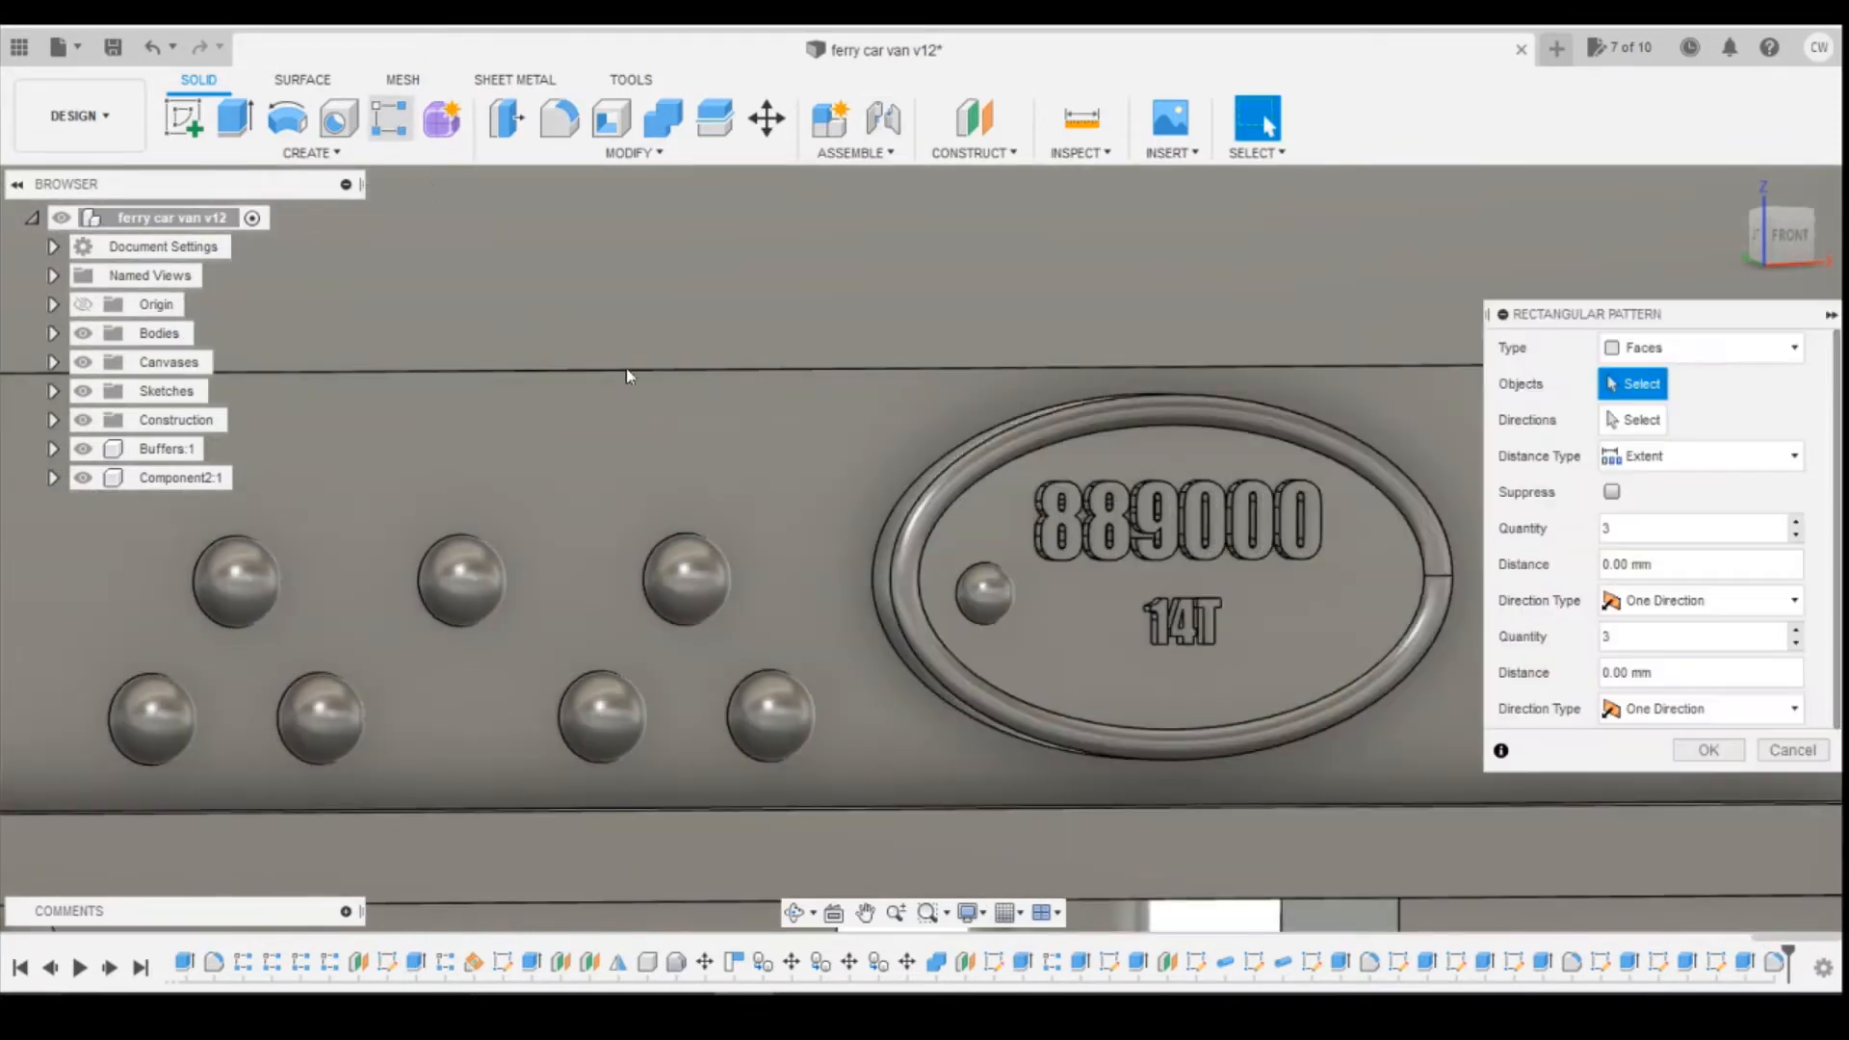
click(1685, 348)
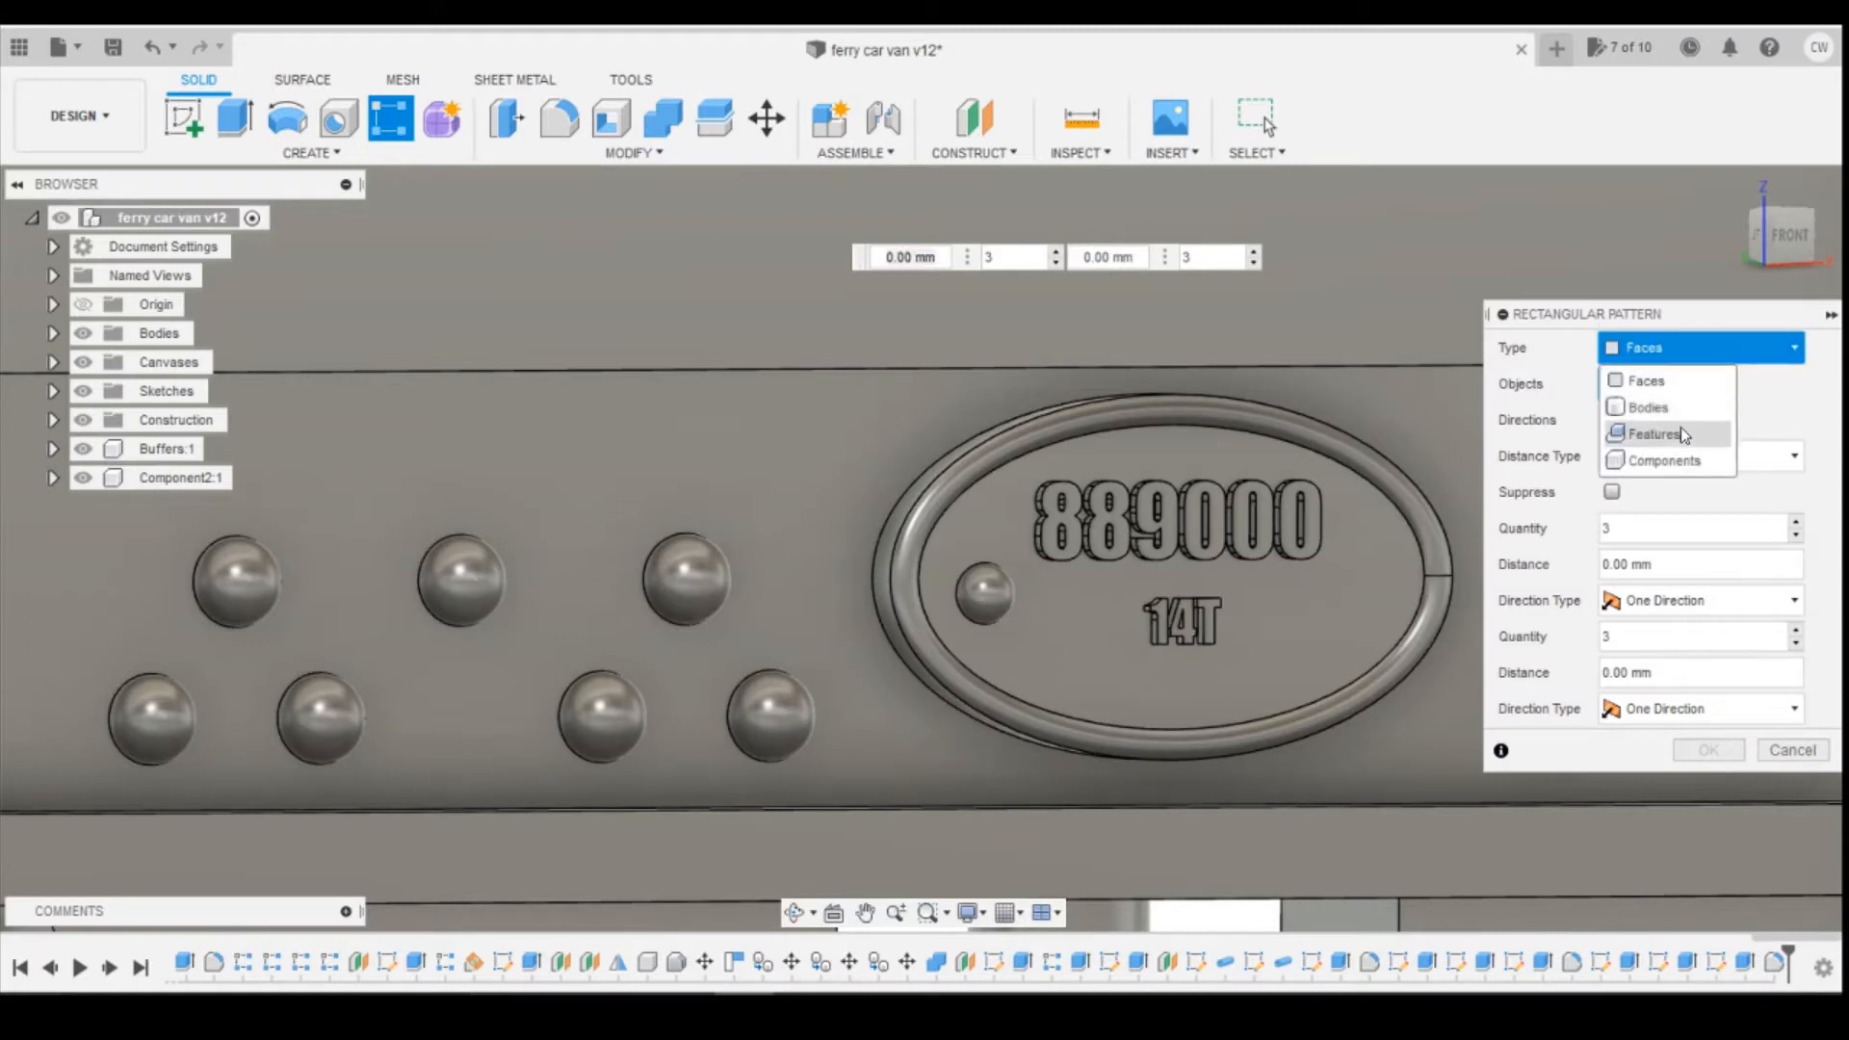
click(1653, 434)
click(1775, 966)
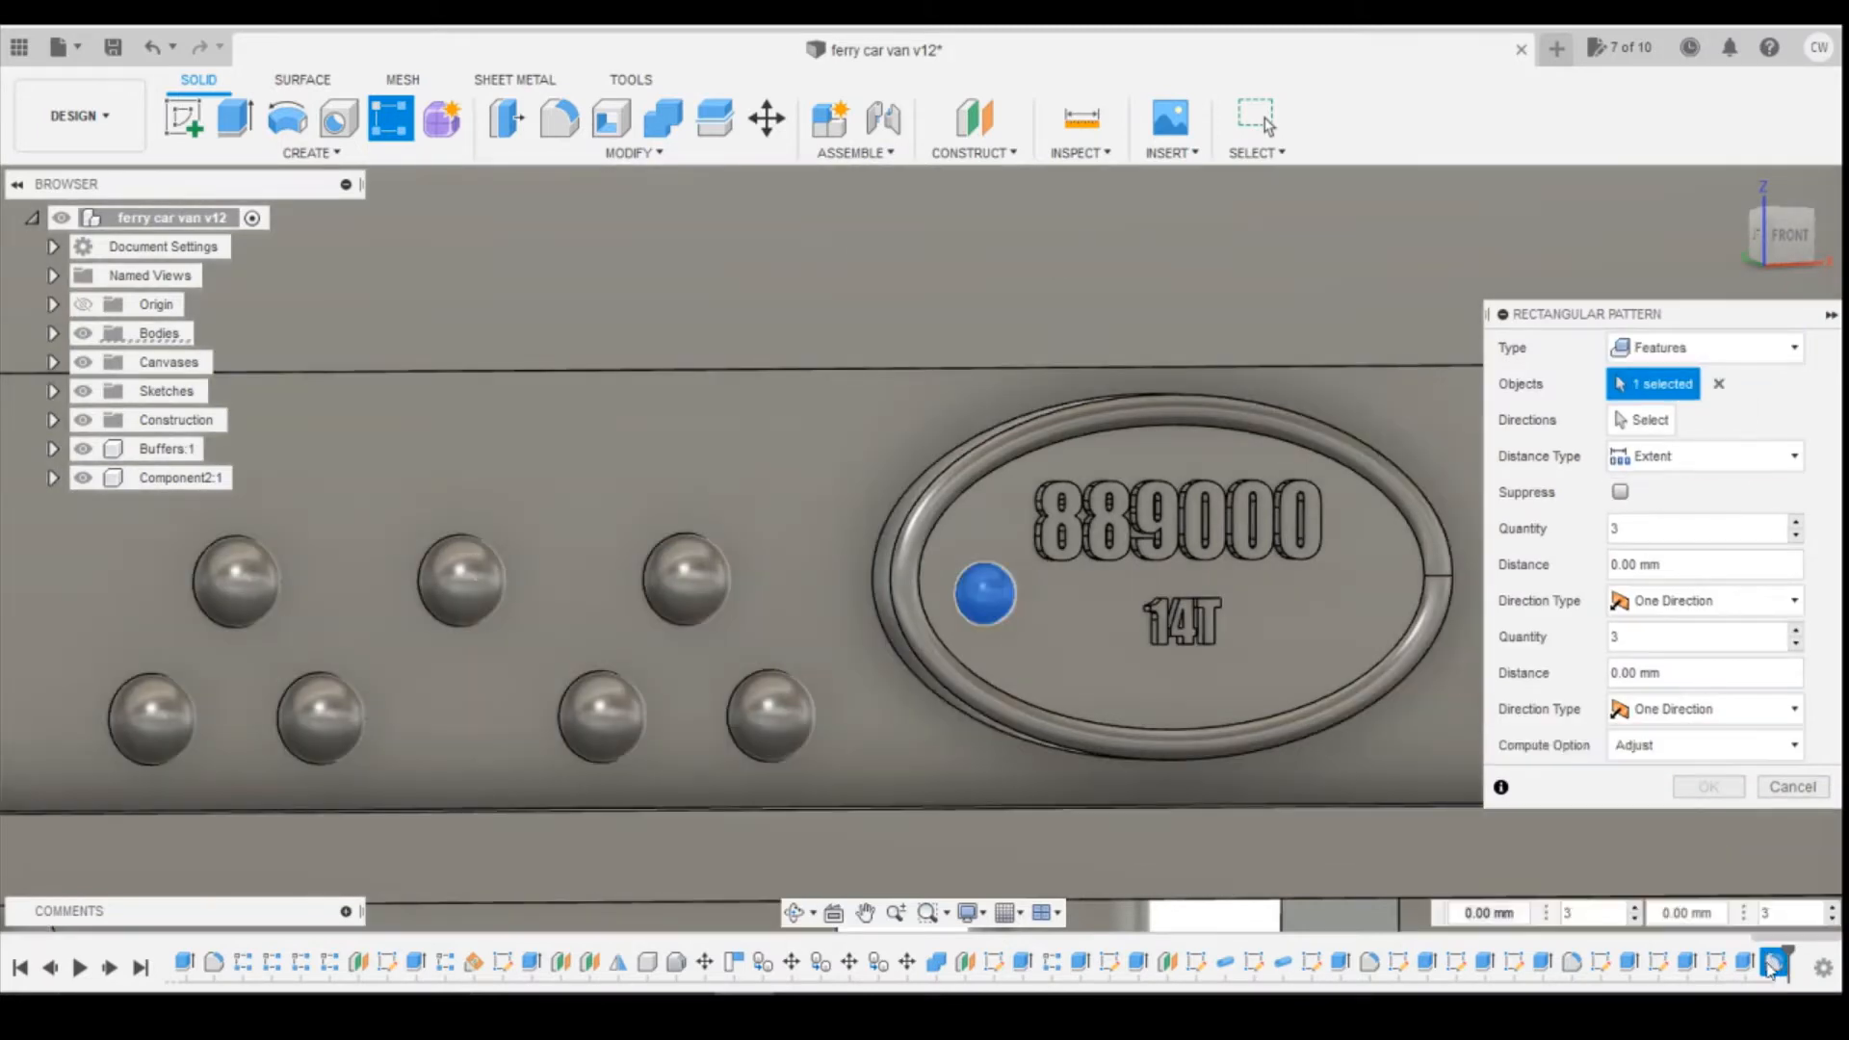
click(1745, 961)
click(1647, 422)
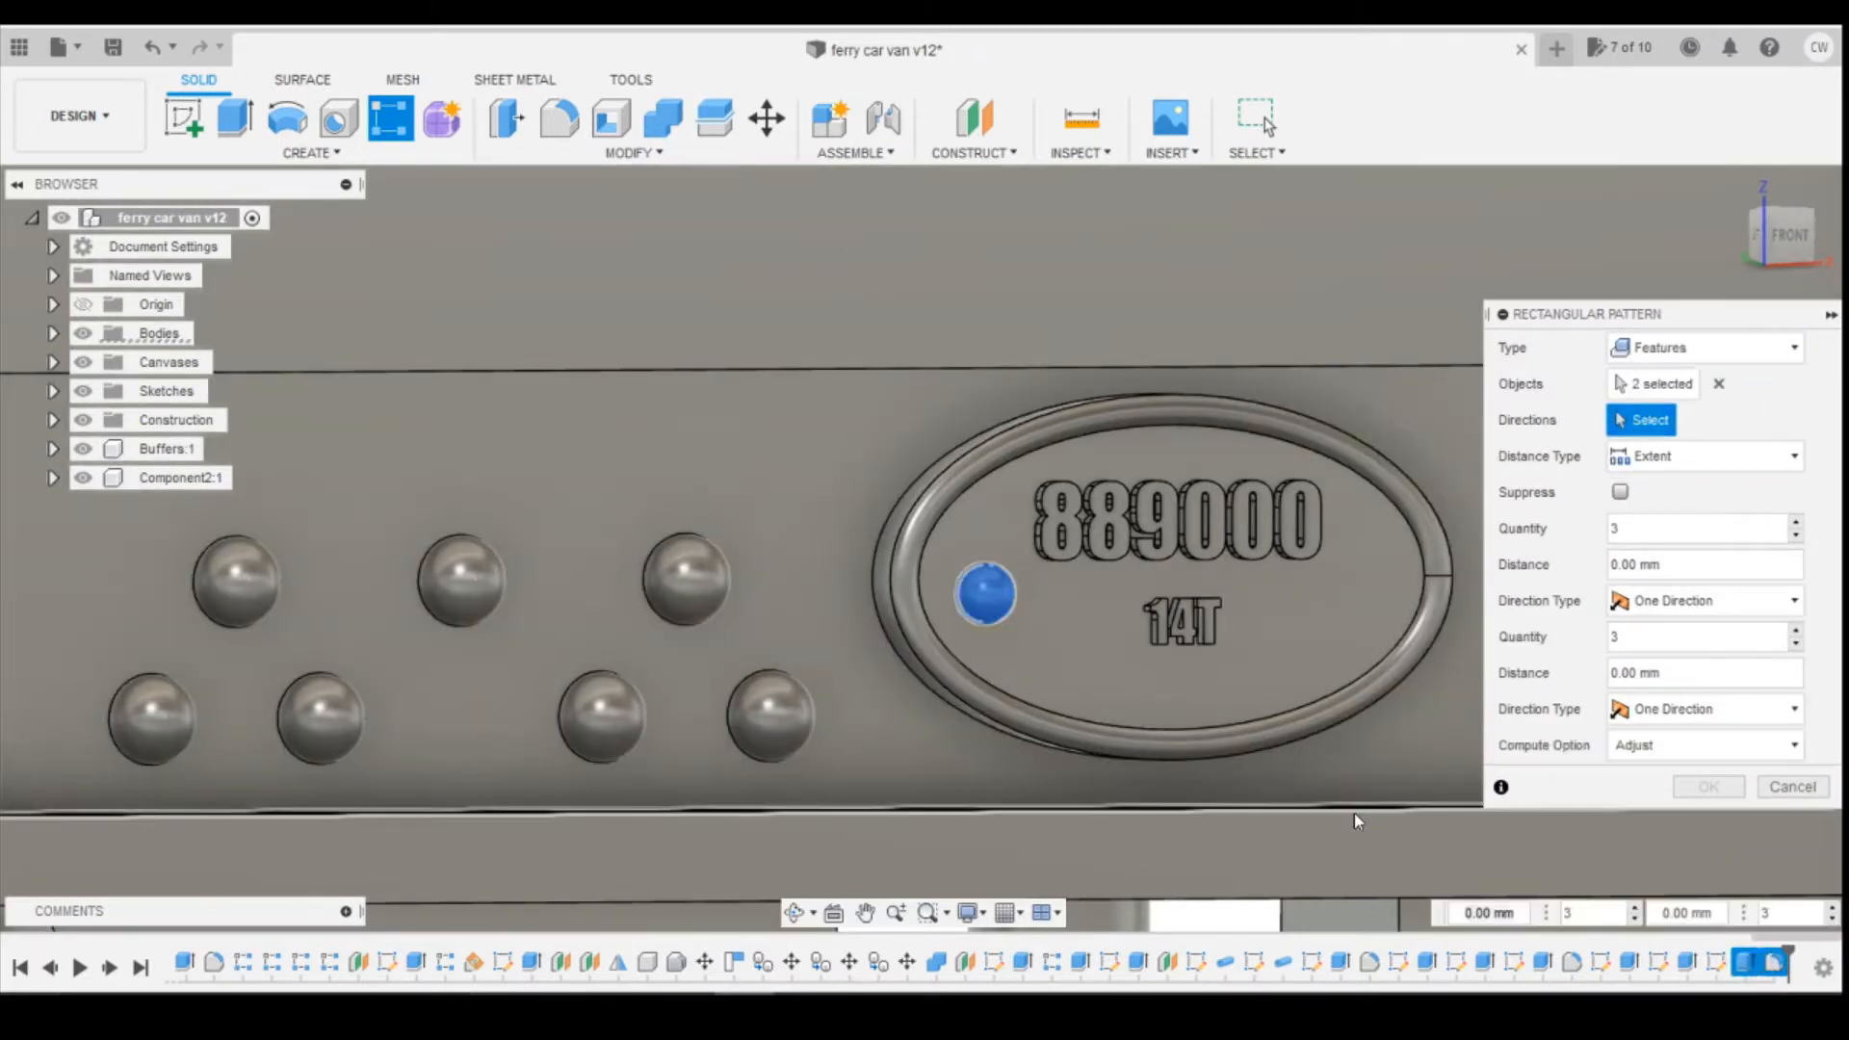
click(1358, 811)
click(1788, 234)
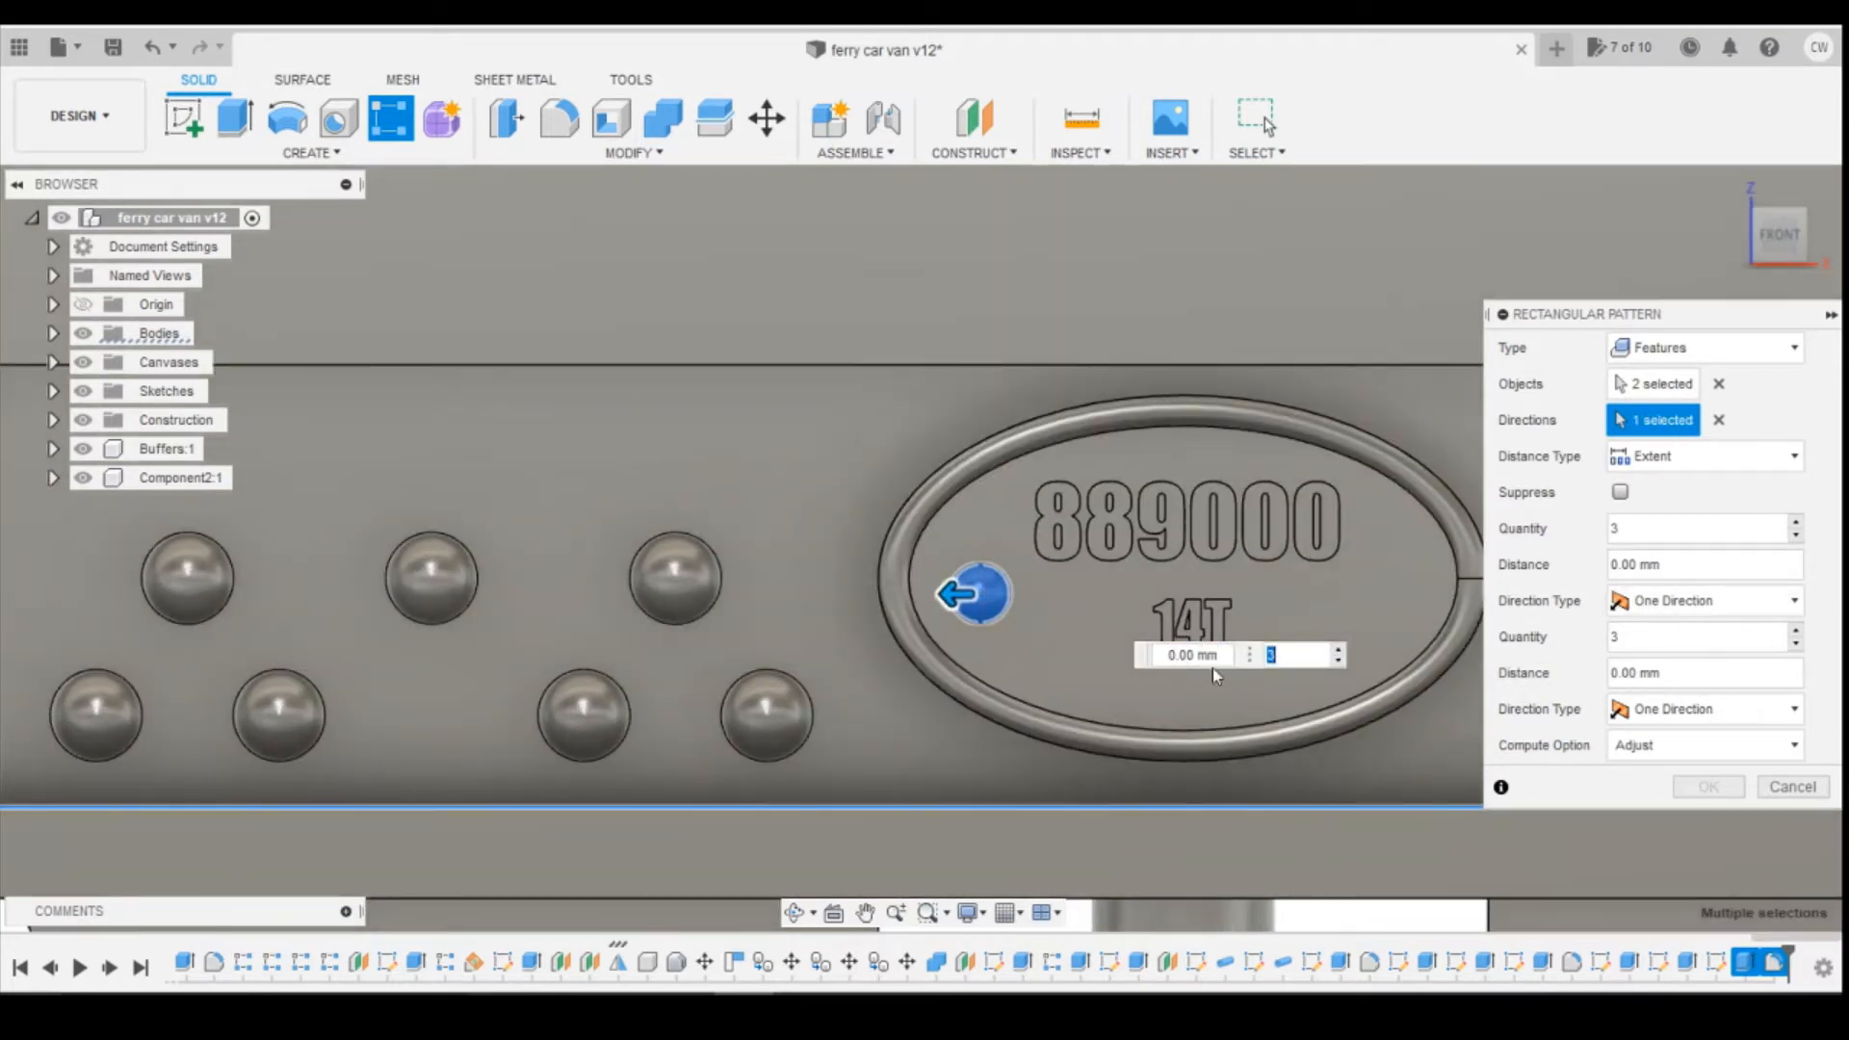
drag(939, 602, 1325, 606)
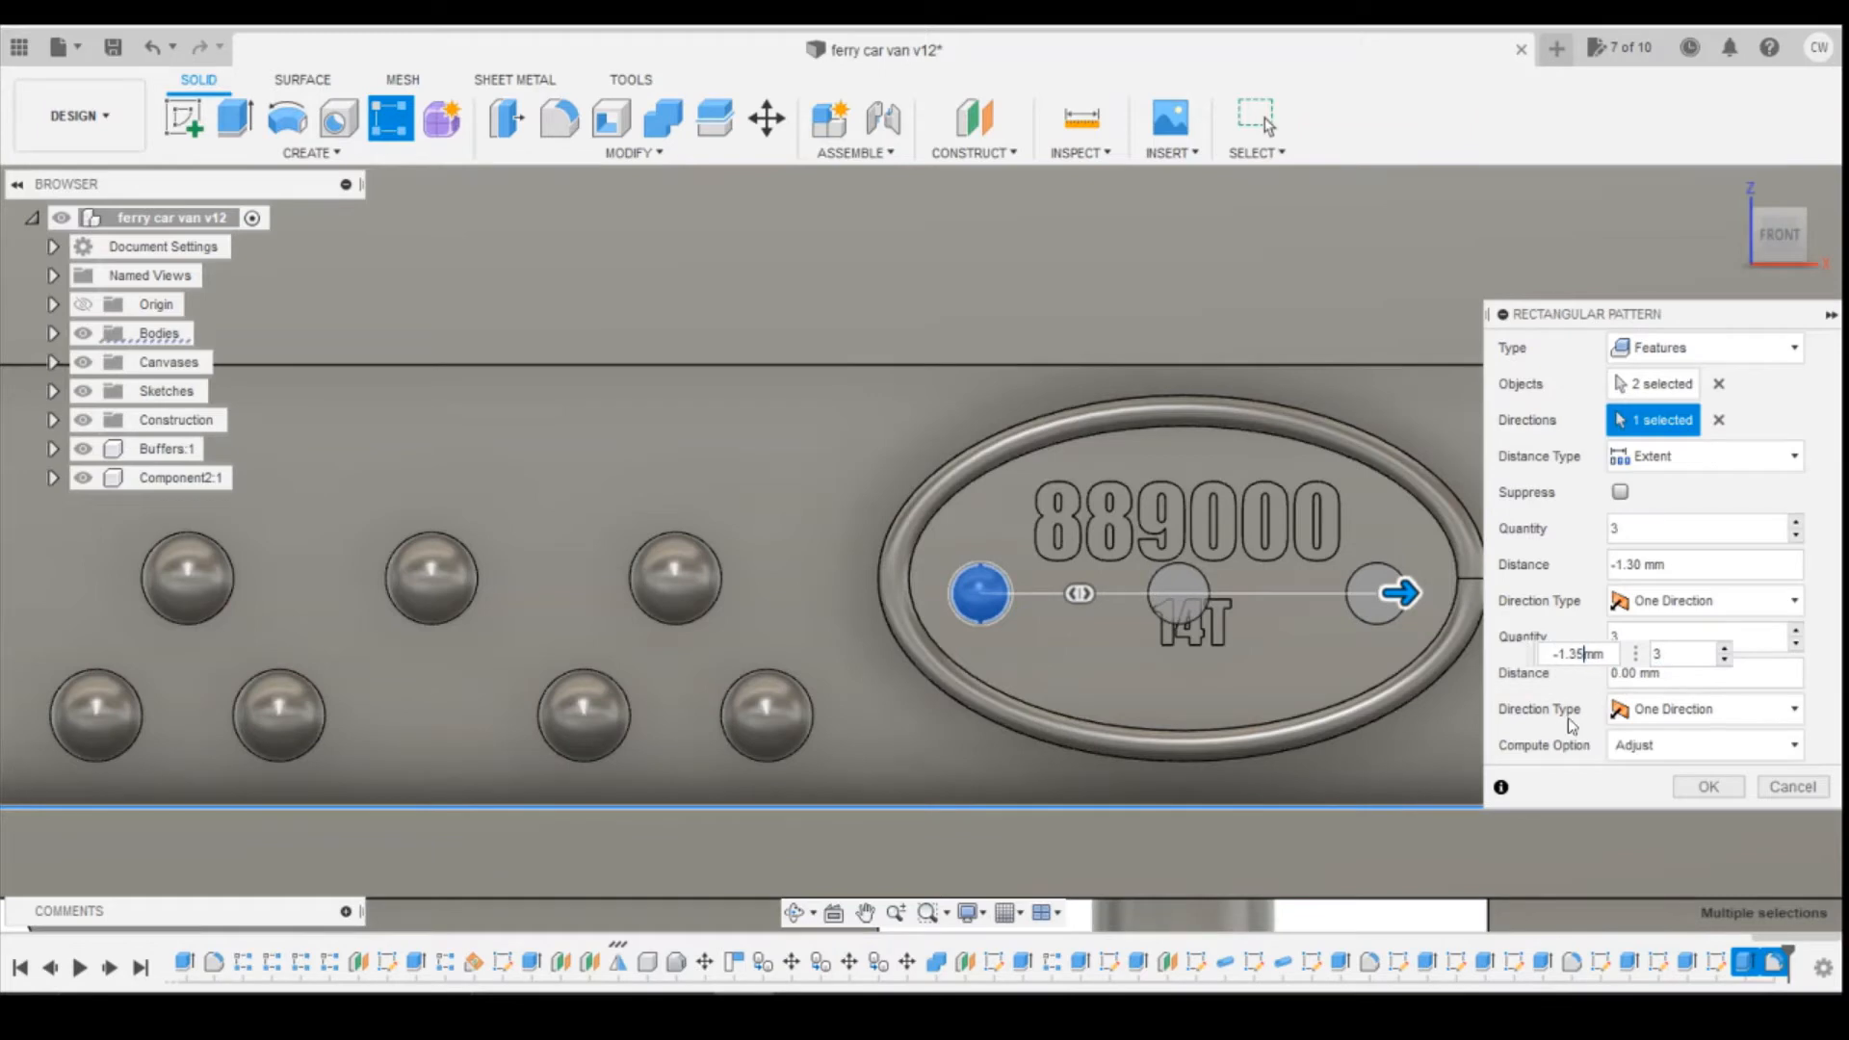
click(1739, 660)
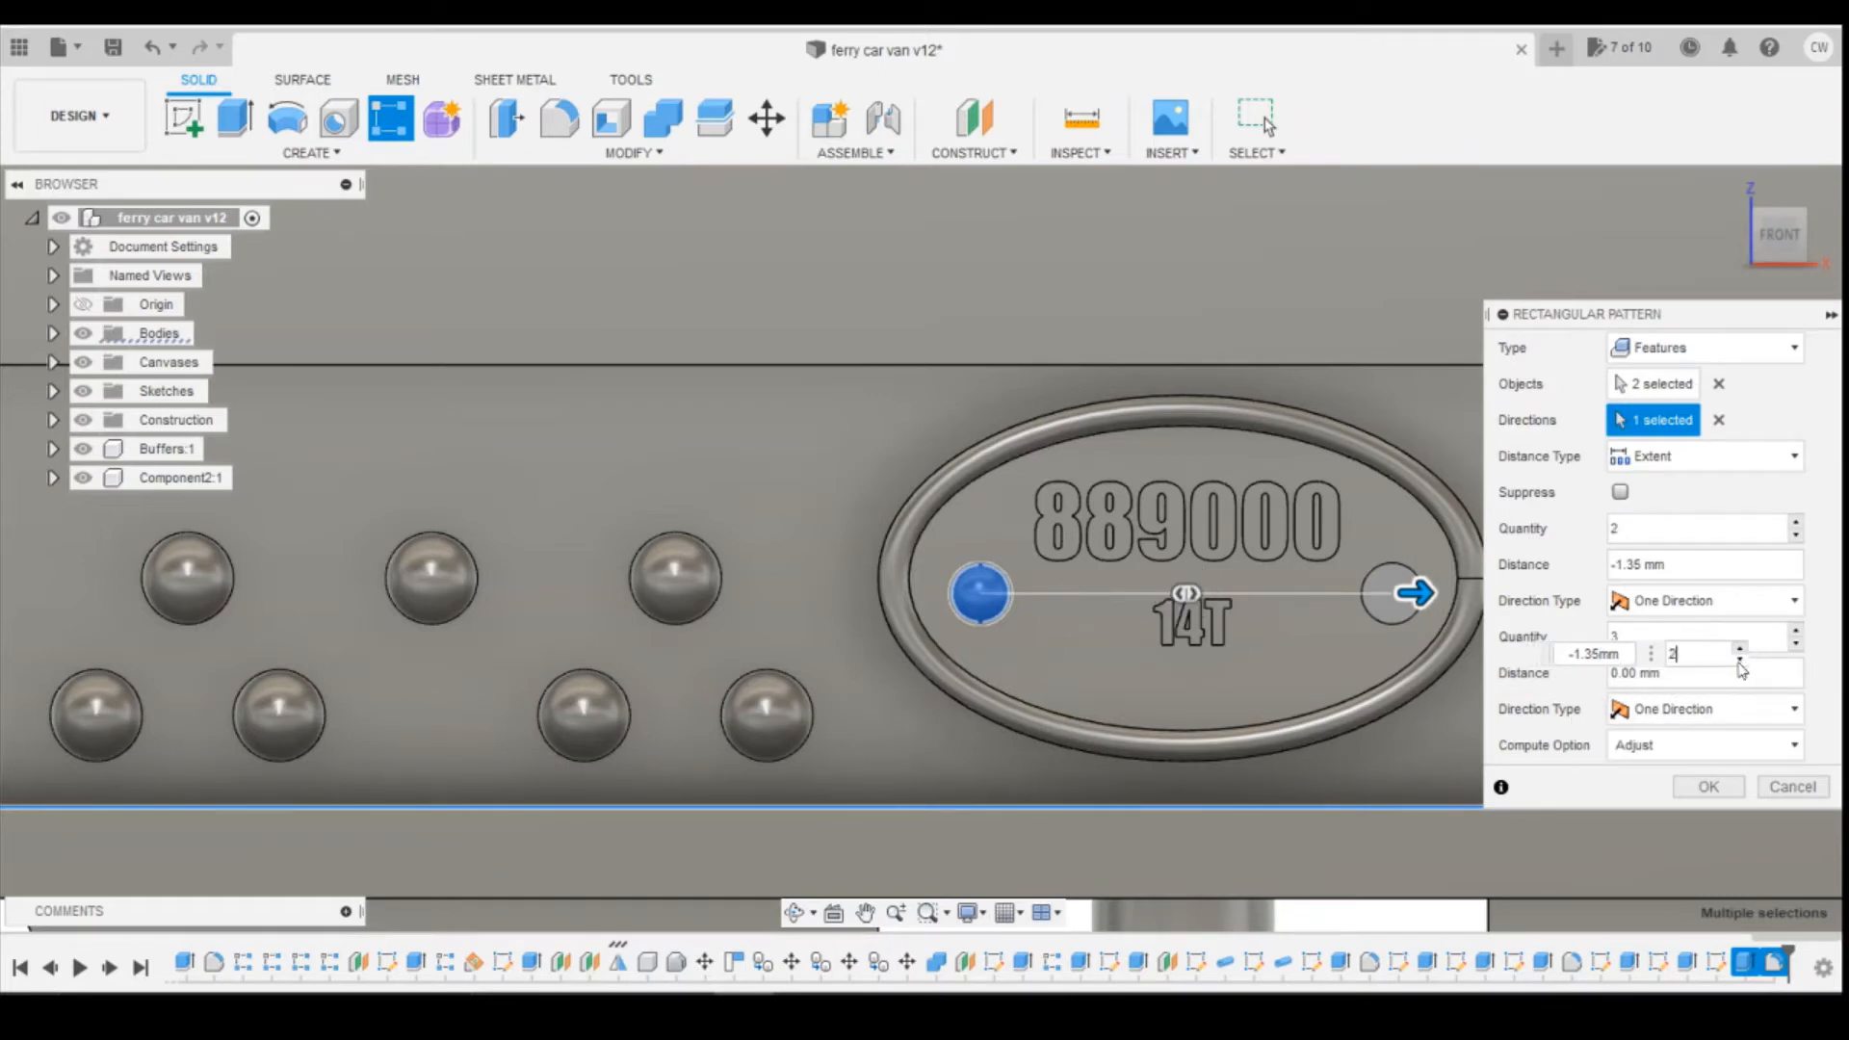
click(1694, 786)
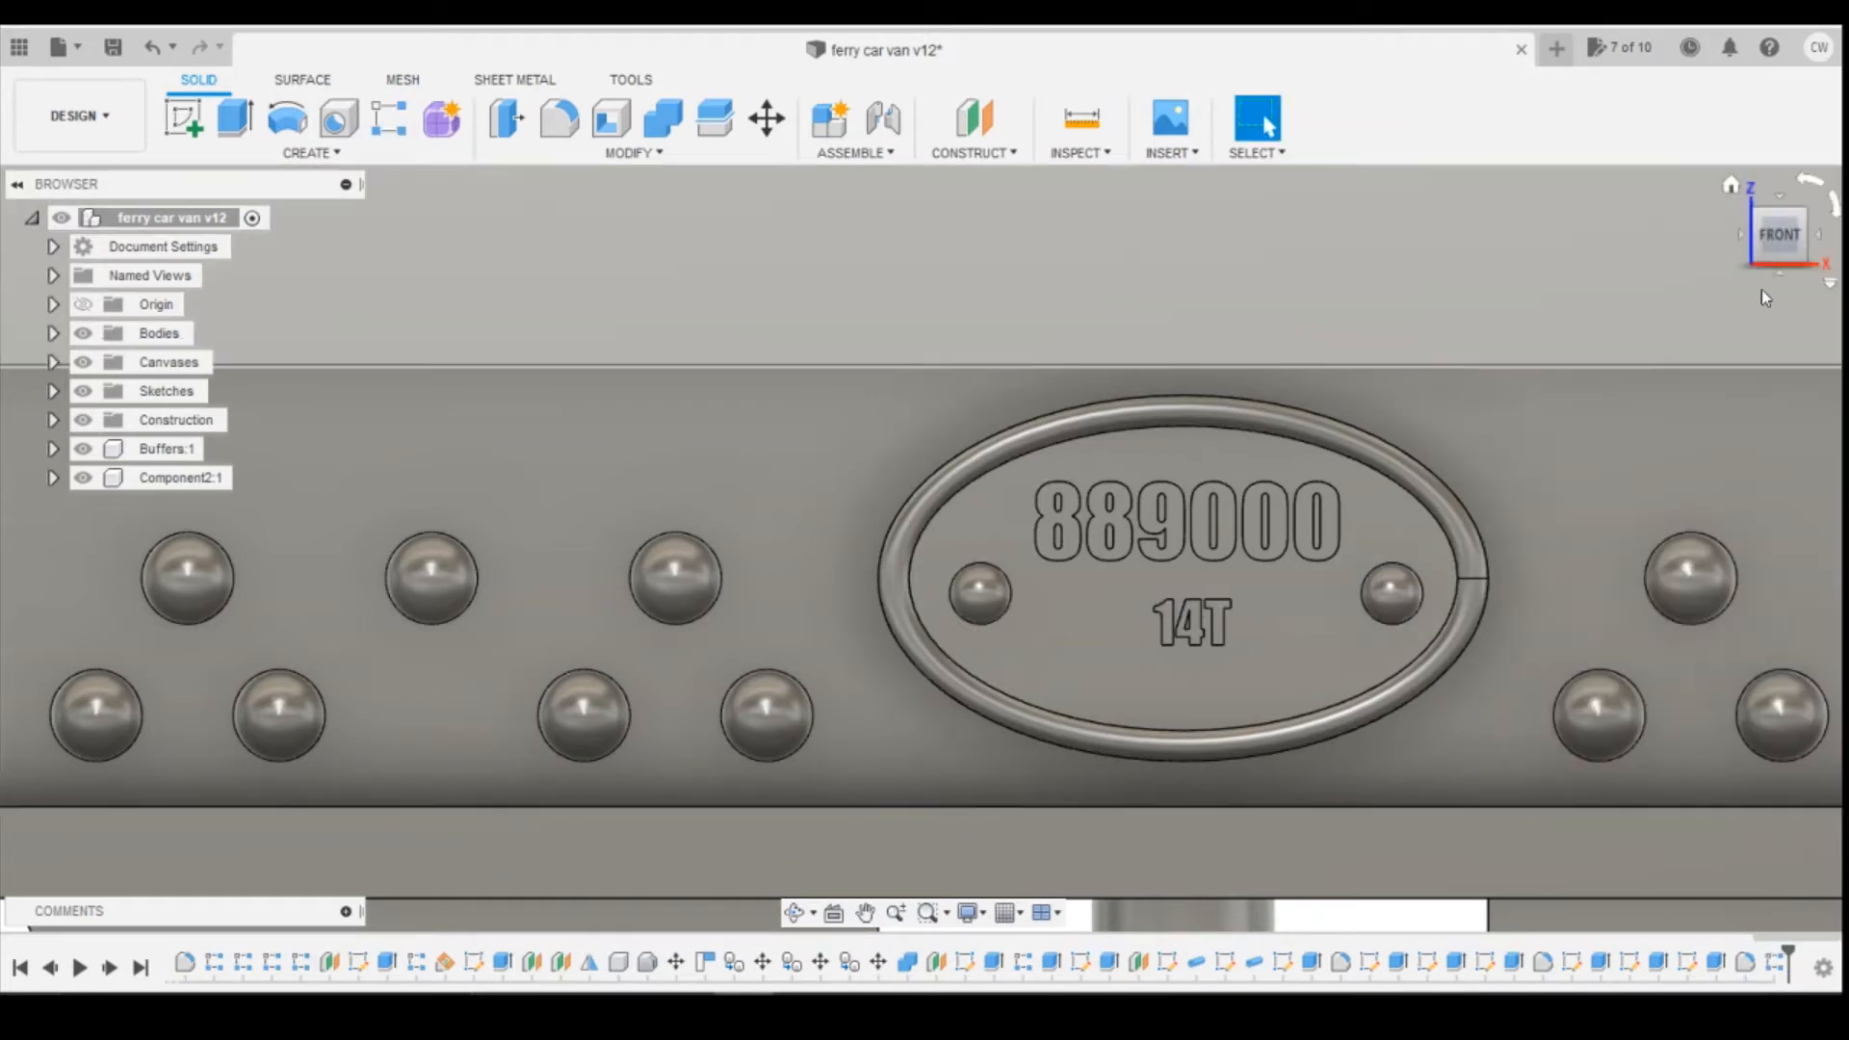
Examine the completed builder's plate on the solebar and the reference photos in Photos for the next van side detail to model.
mouse_move(1780, 247)
mouse_down()
mouse_move(1799, 235)
mouse_move(1803, 260)
mouse_up()
scroll(1092, 531, down, 5)
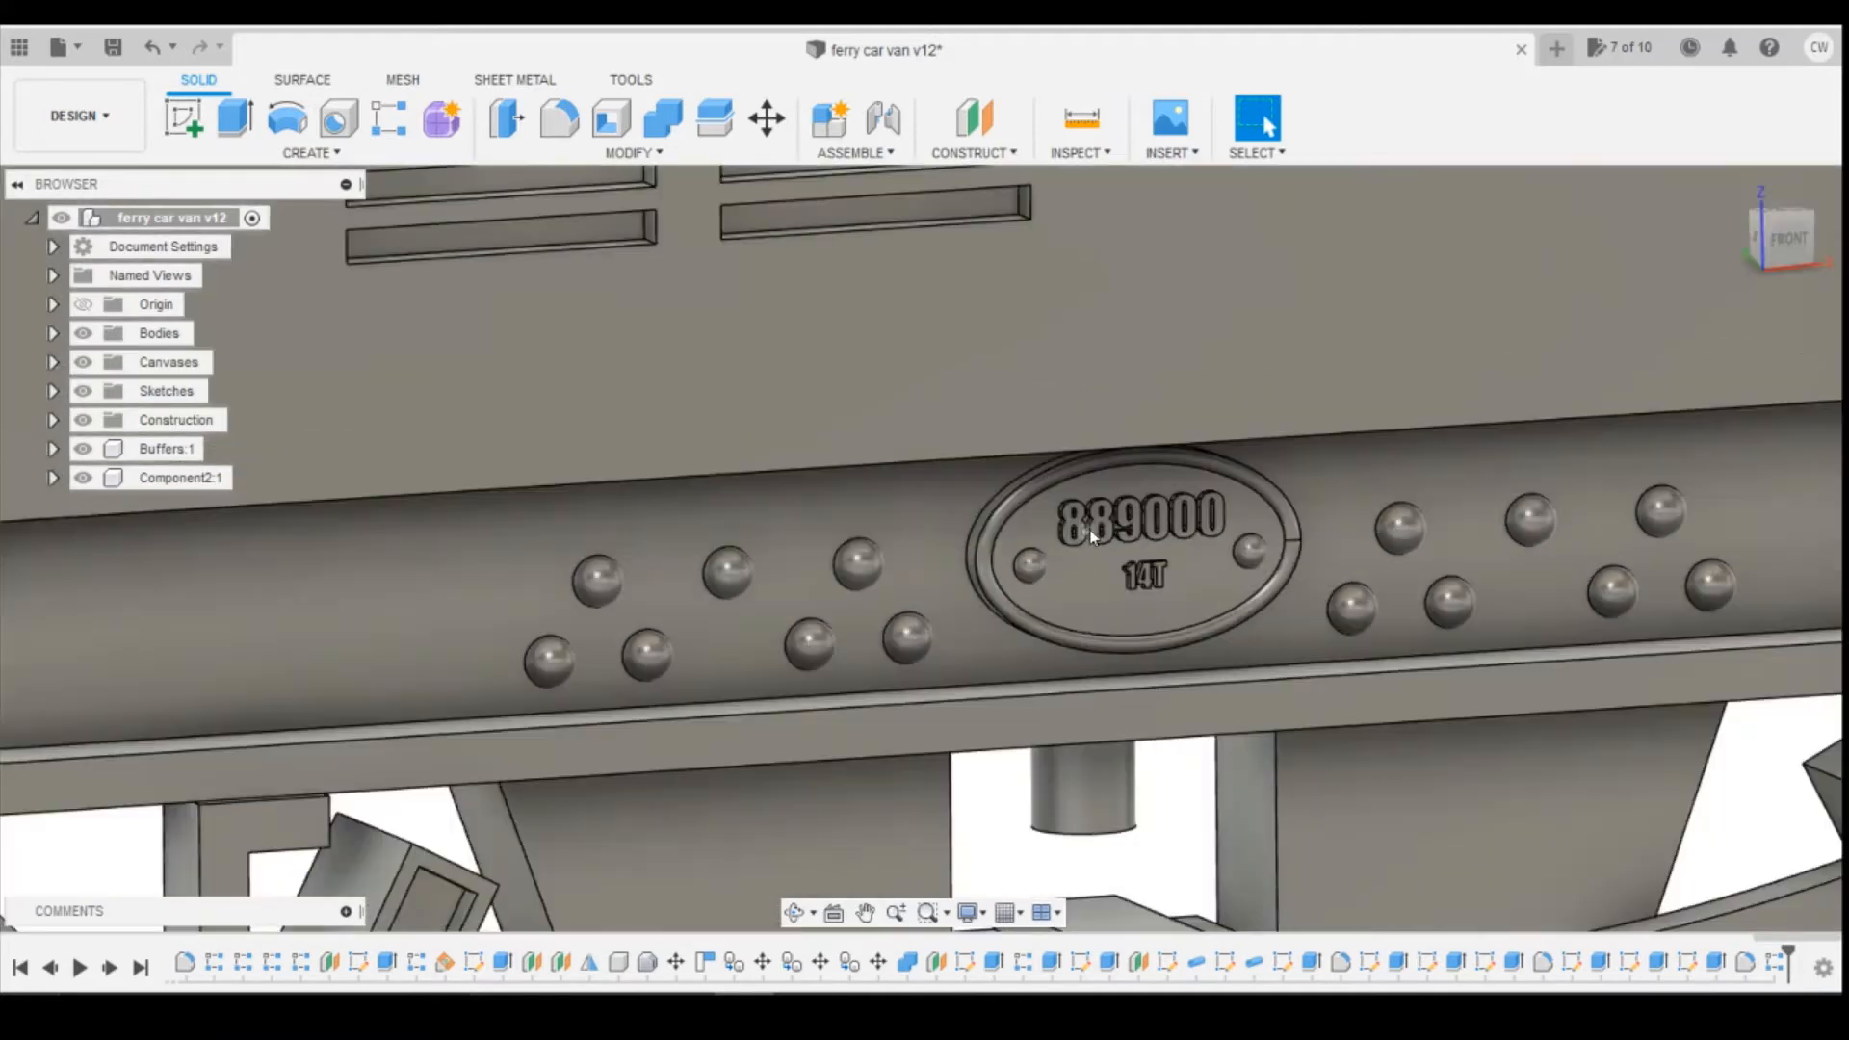
scroll(1092, 532, down, 5)
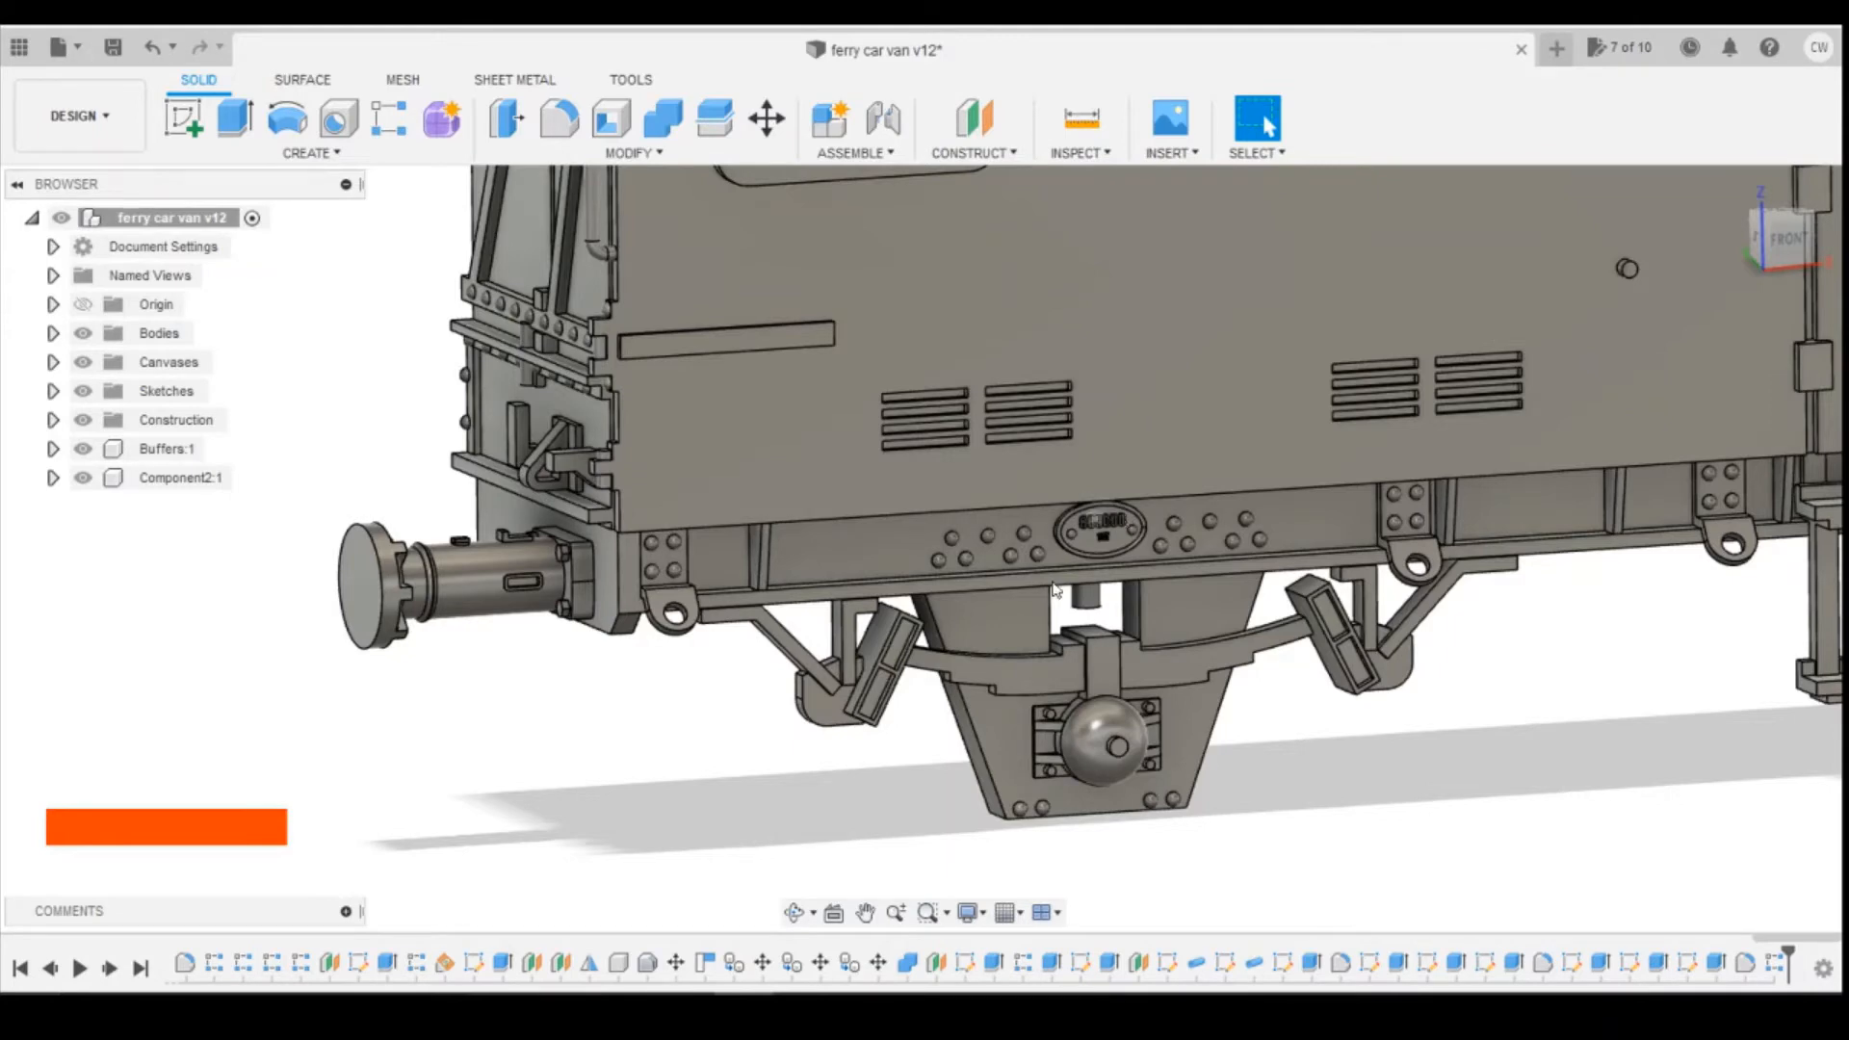
click(804, 1011)
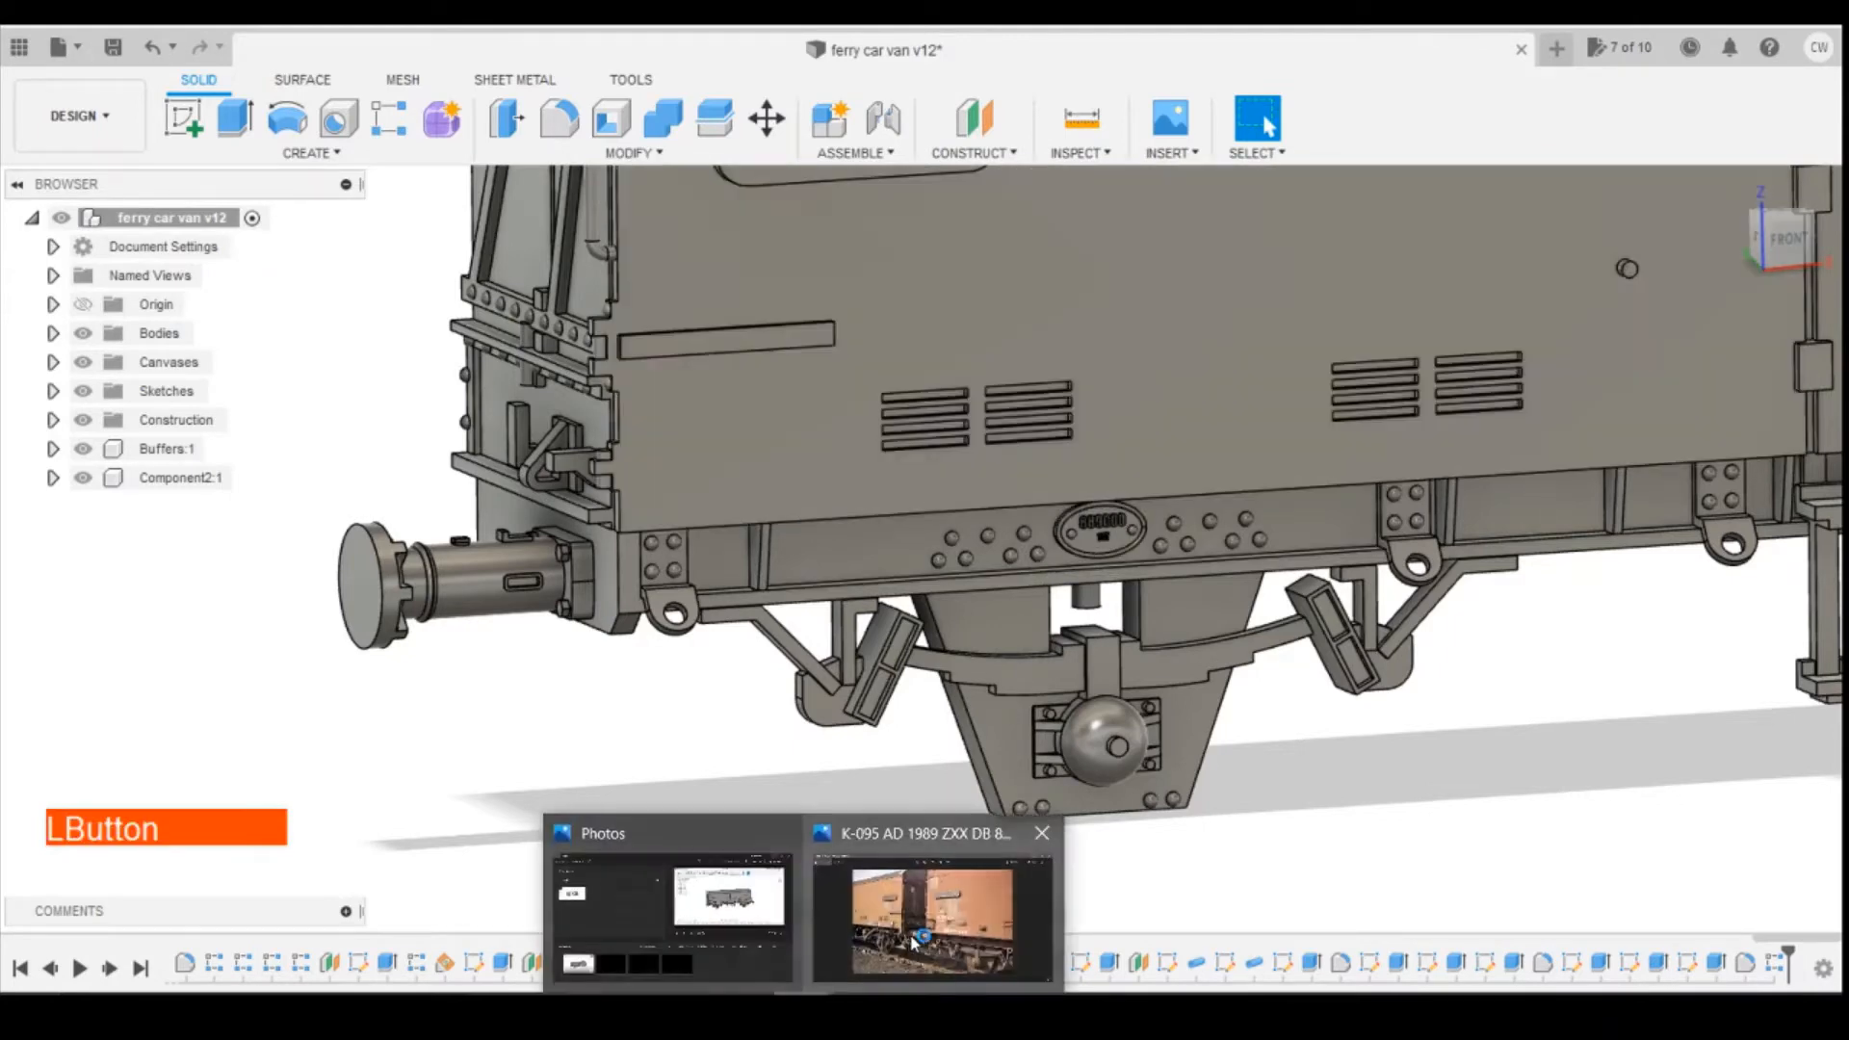
click(918, 939)
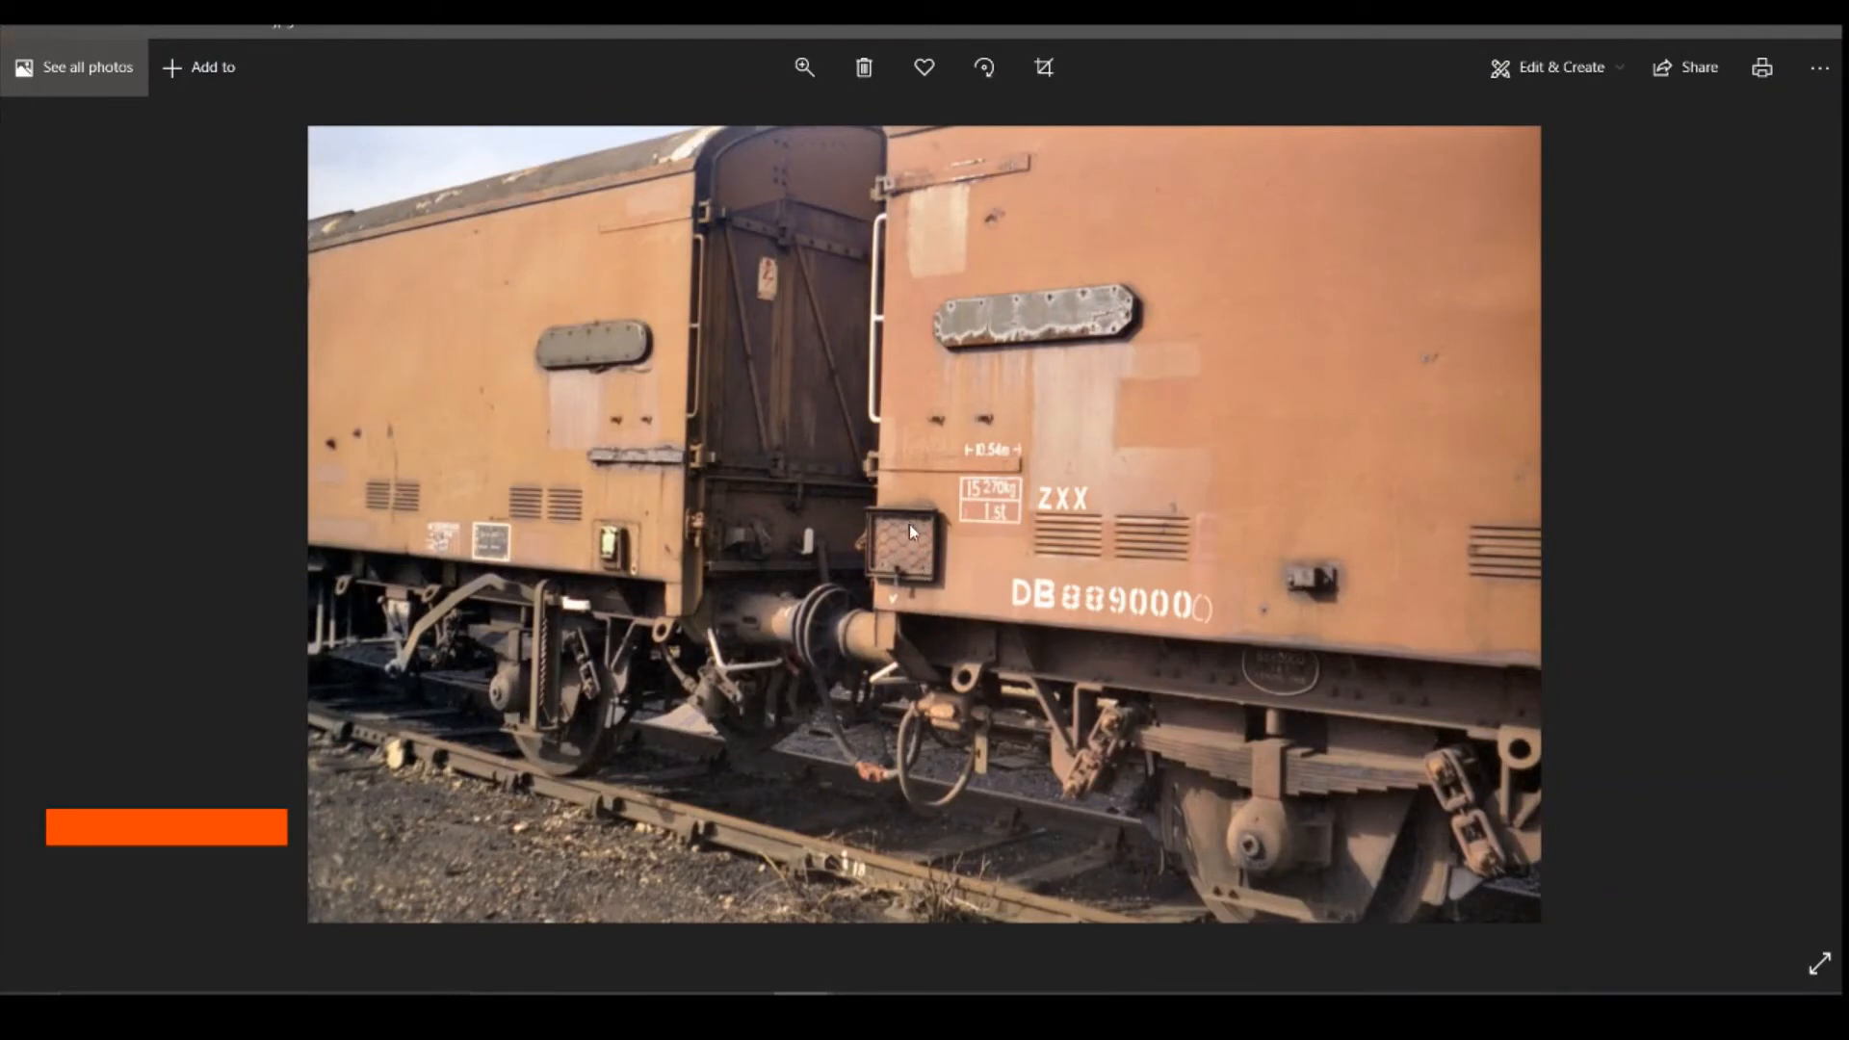
scroll(908, 541, up, 1)
scroll(908, 541, down, 3)
scroll(674, 554, down, 2)
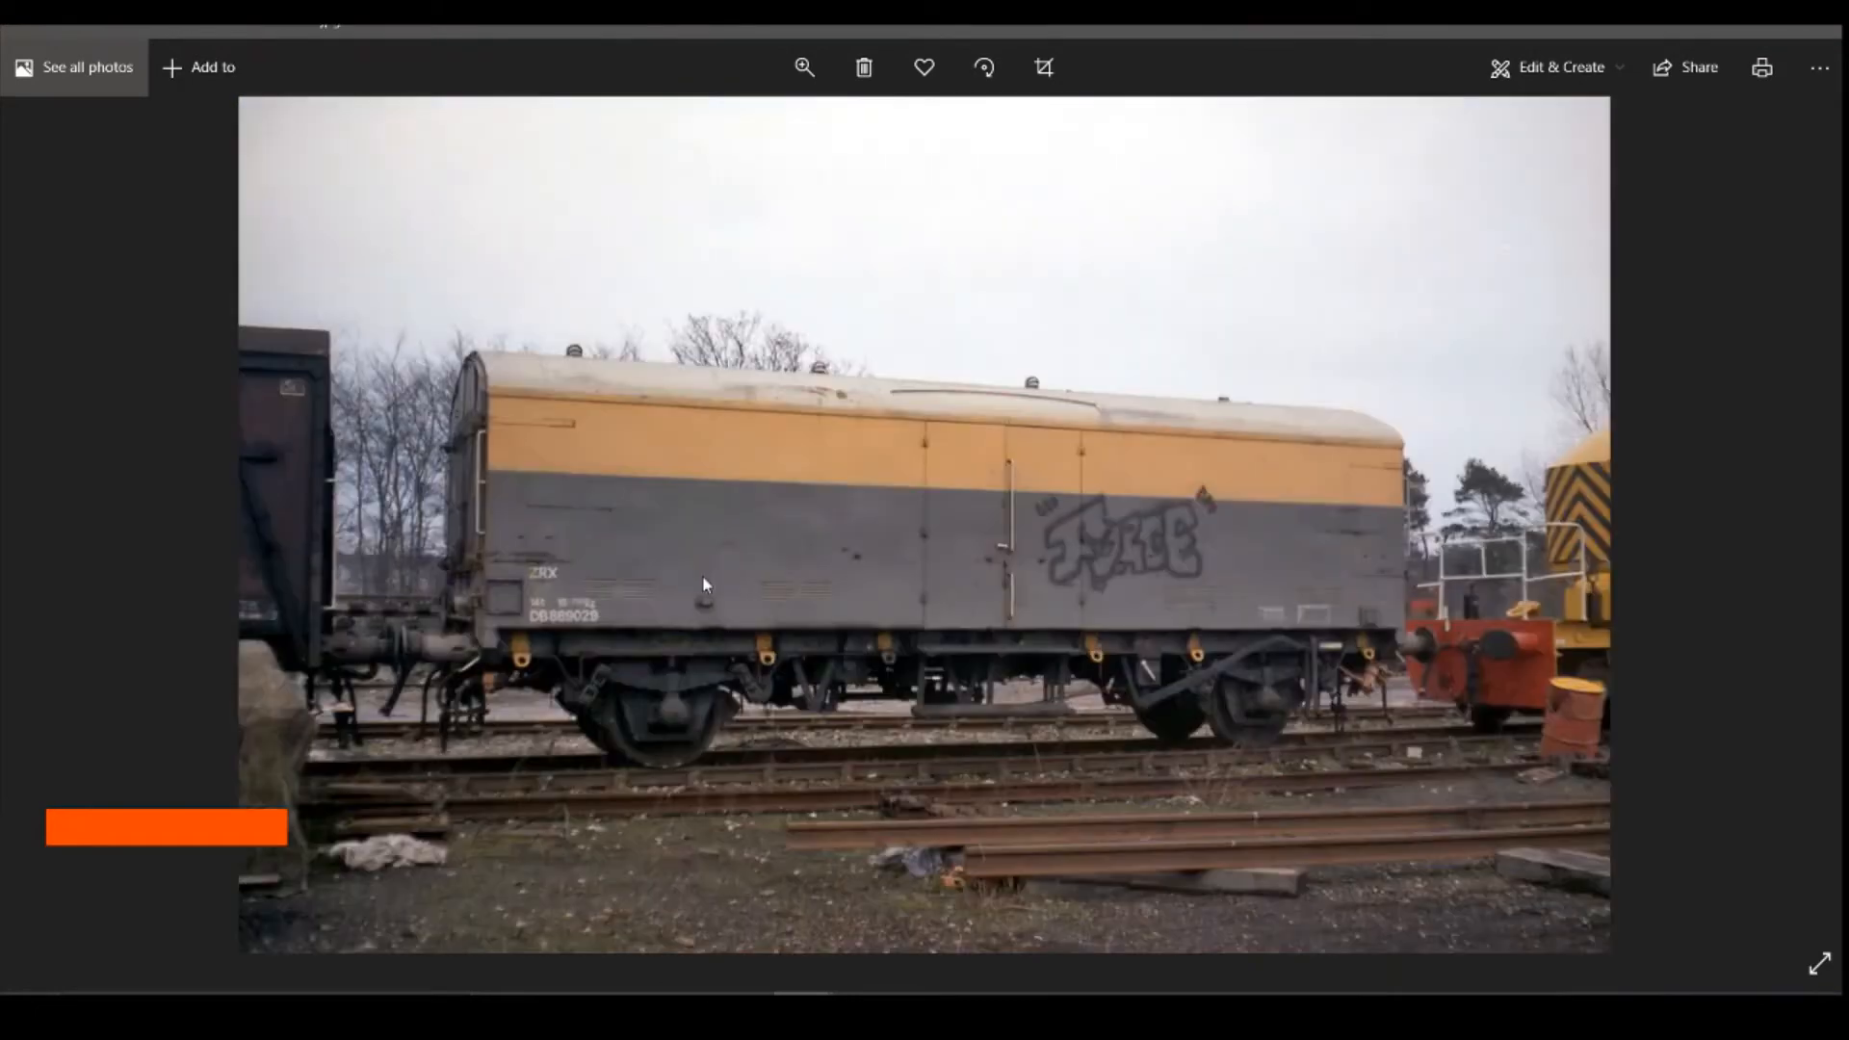
scroll(500, 611, down, 1)
scroll(584, 599, down, 1)
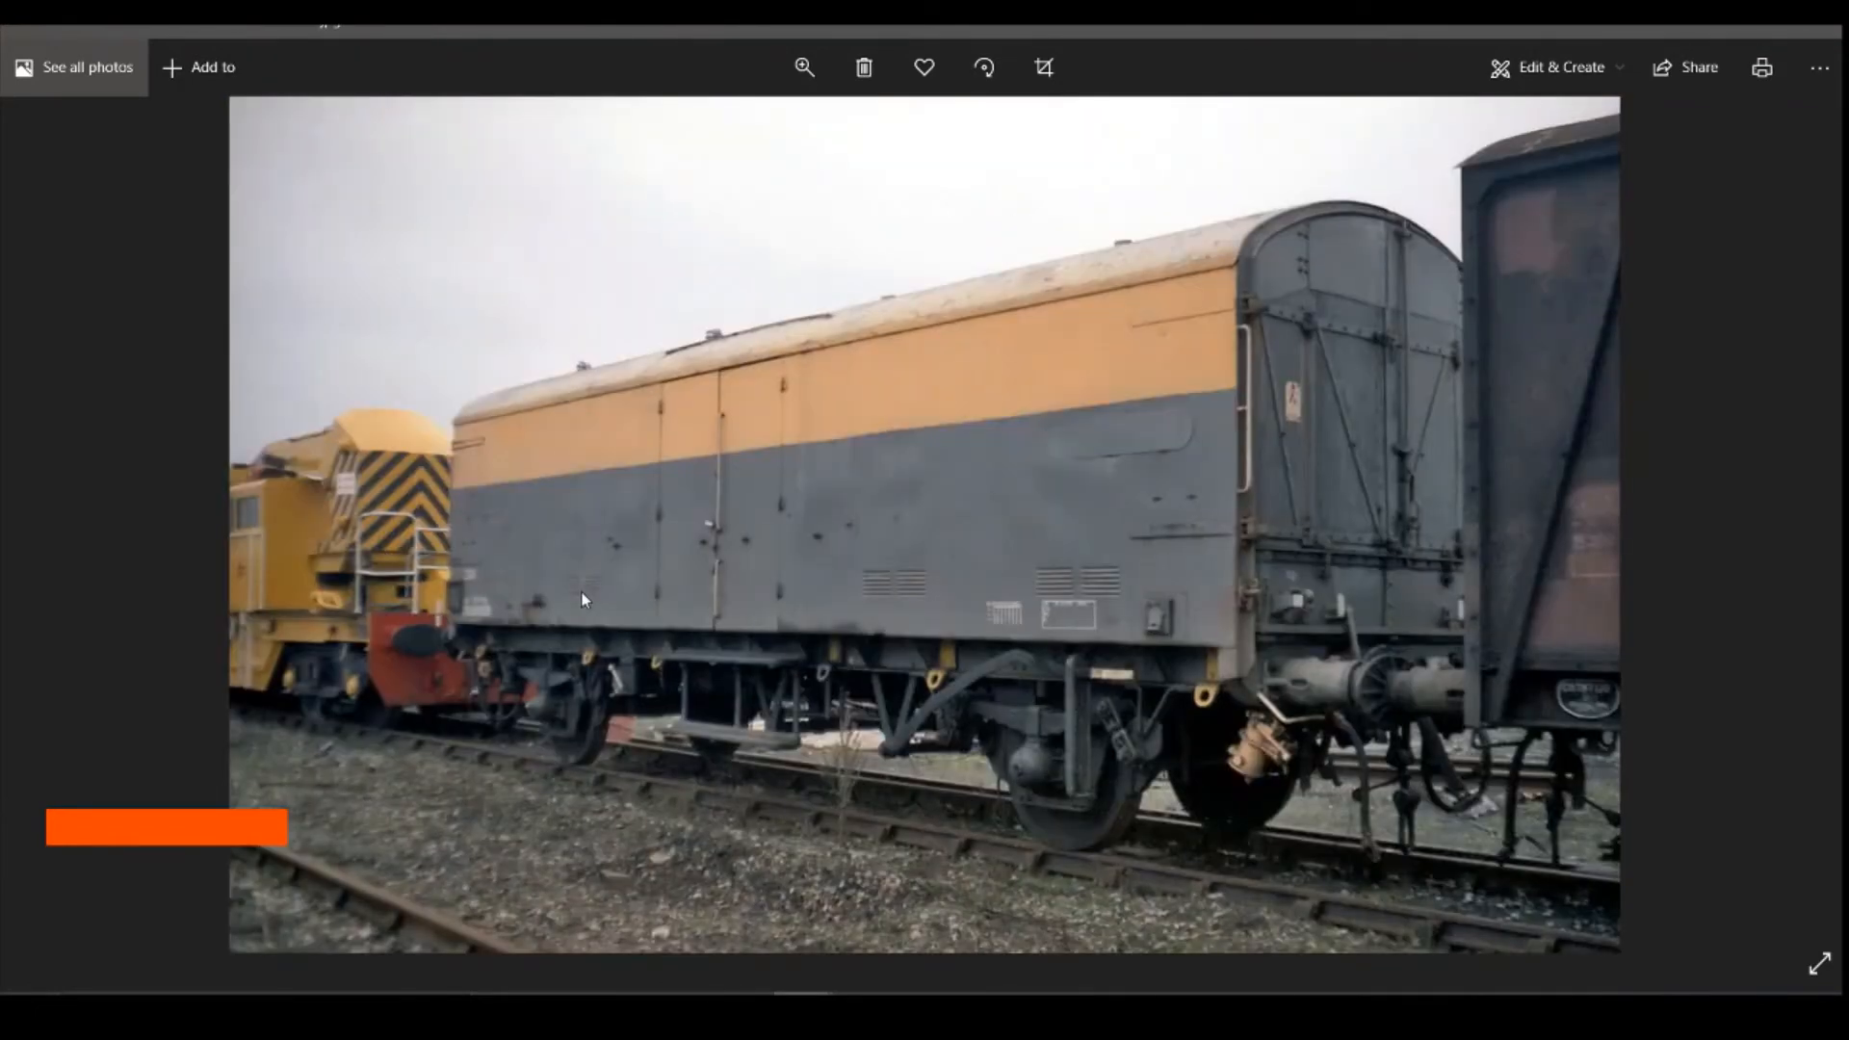
scroll(583, 598, down, 4)
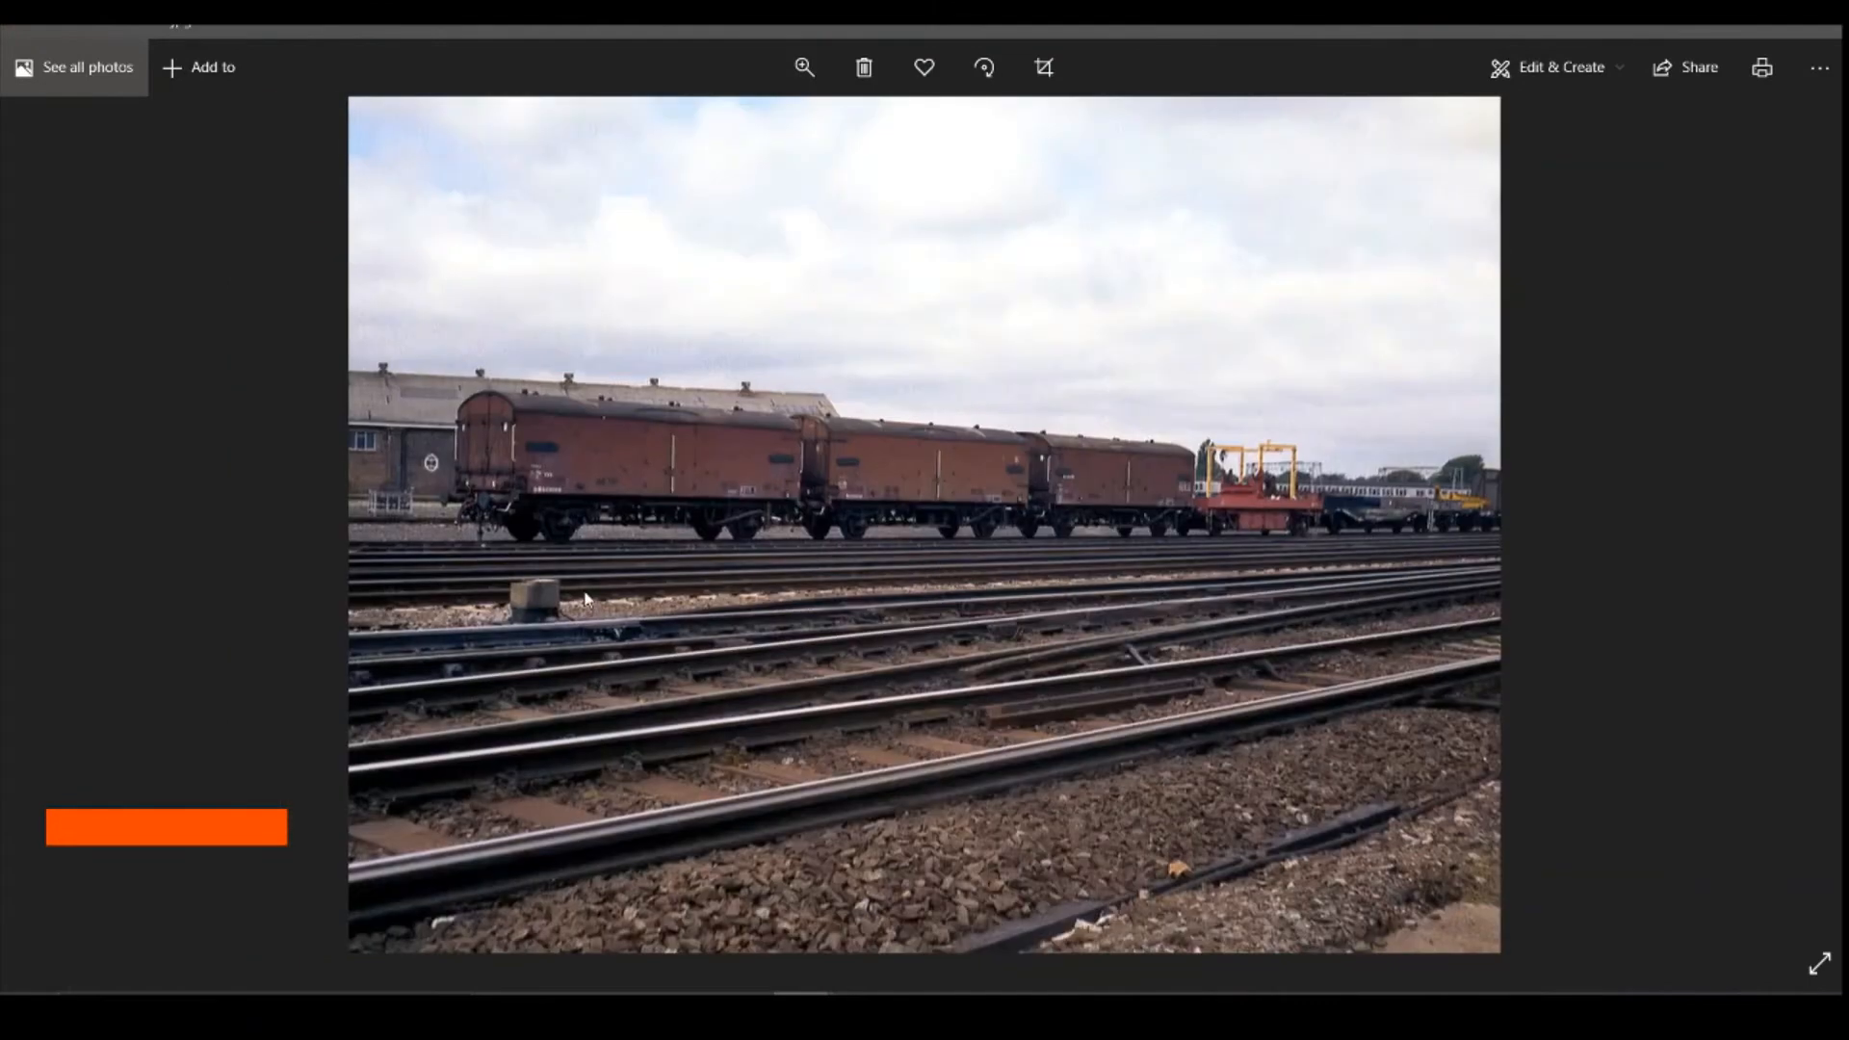
scroll(584, 591, down, 2)
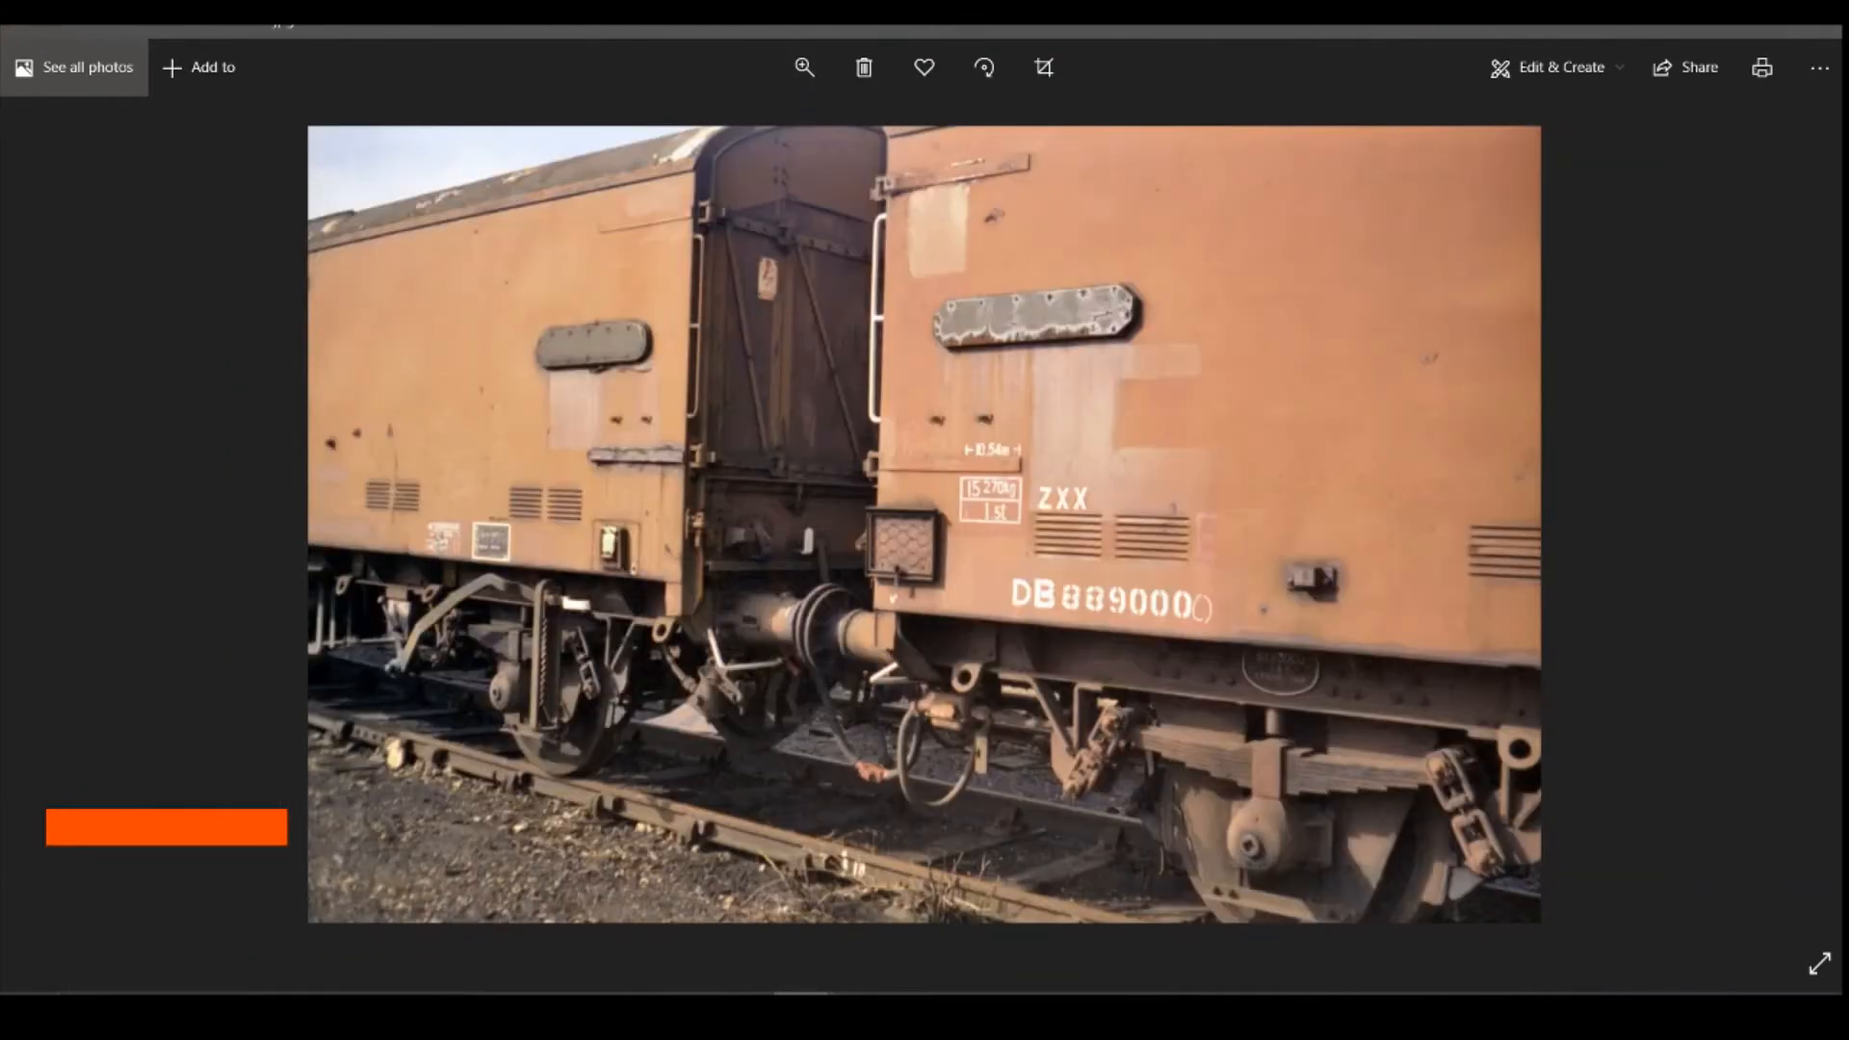
click(744, 1009)
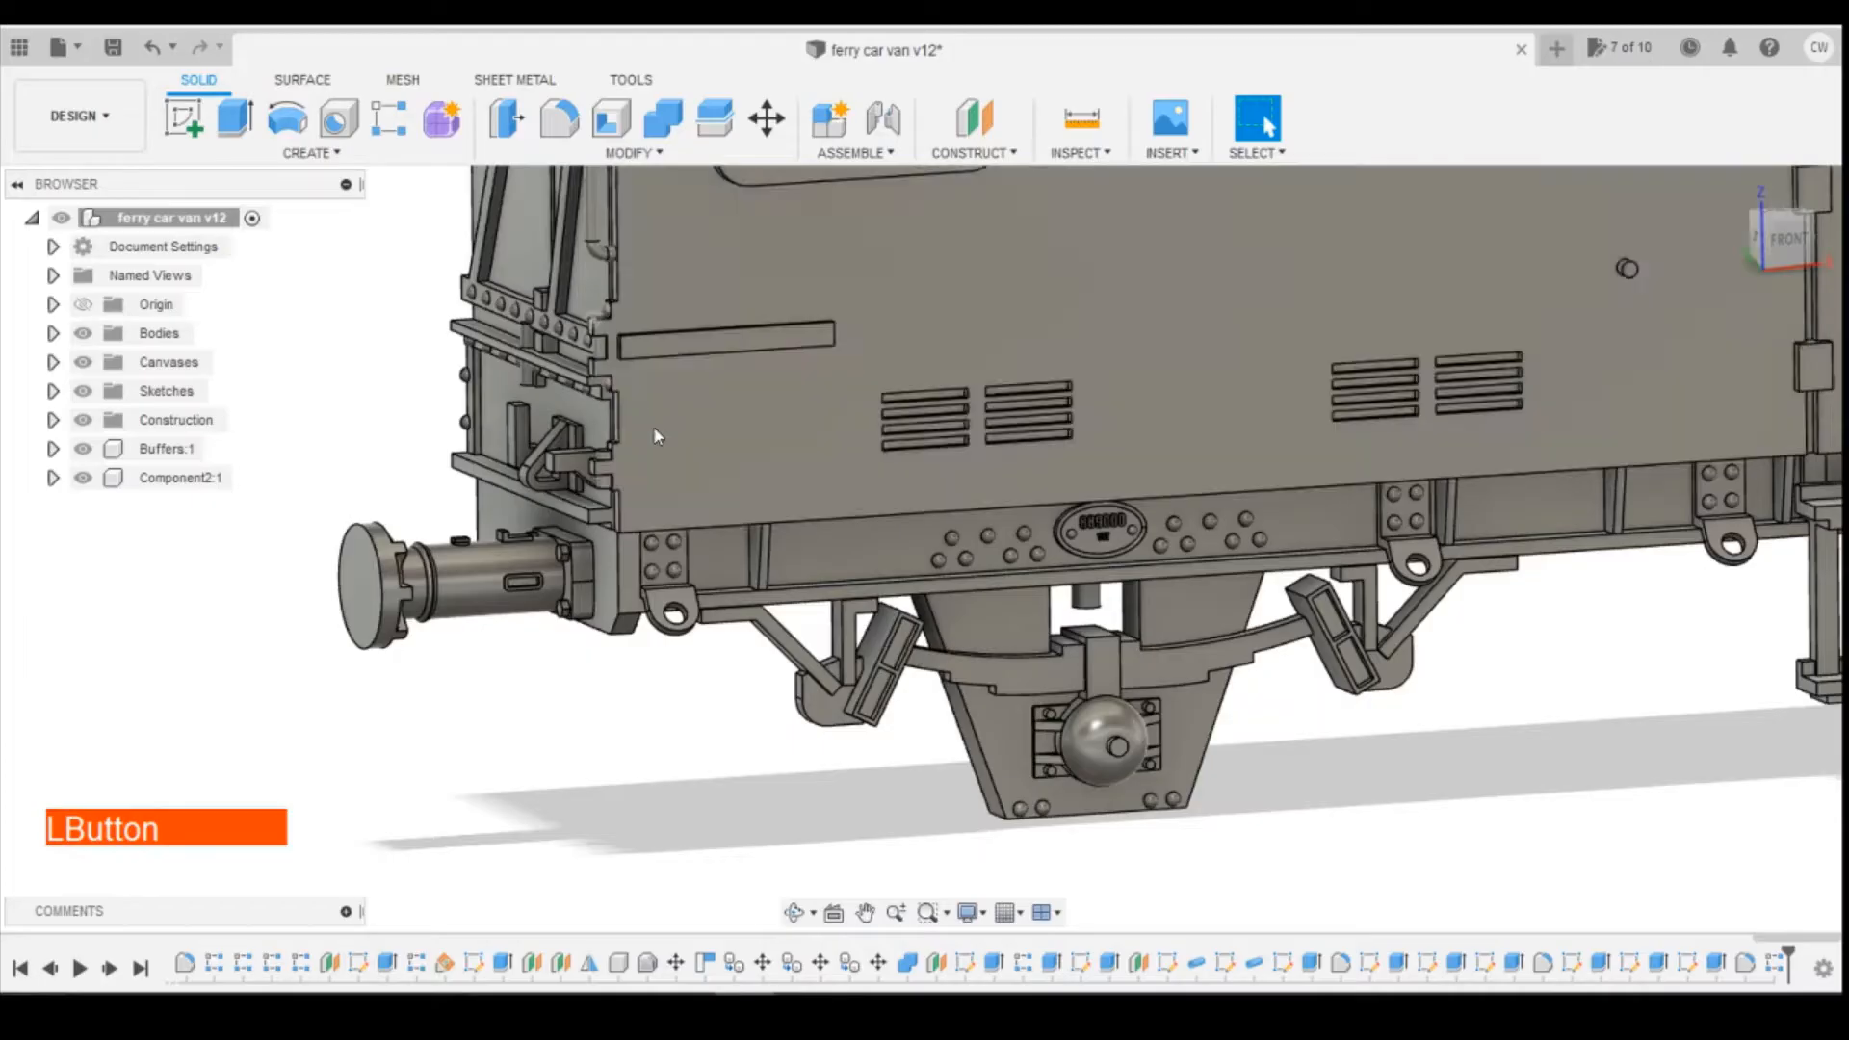
Sketch a rectangle about 2.6 by 1.9 mm on the van's side face at the lower corner near the buffer, following the reference photo's mesh panel.
click(183, 118)
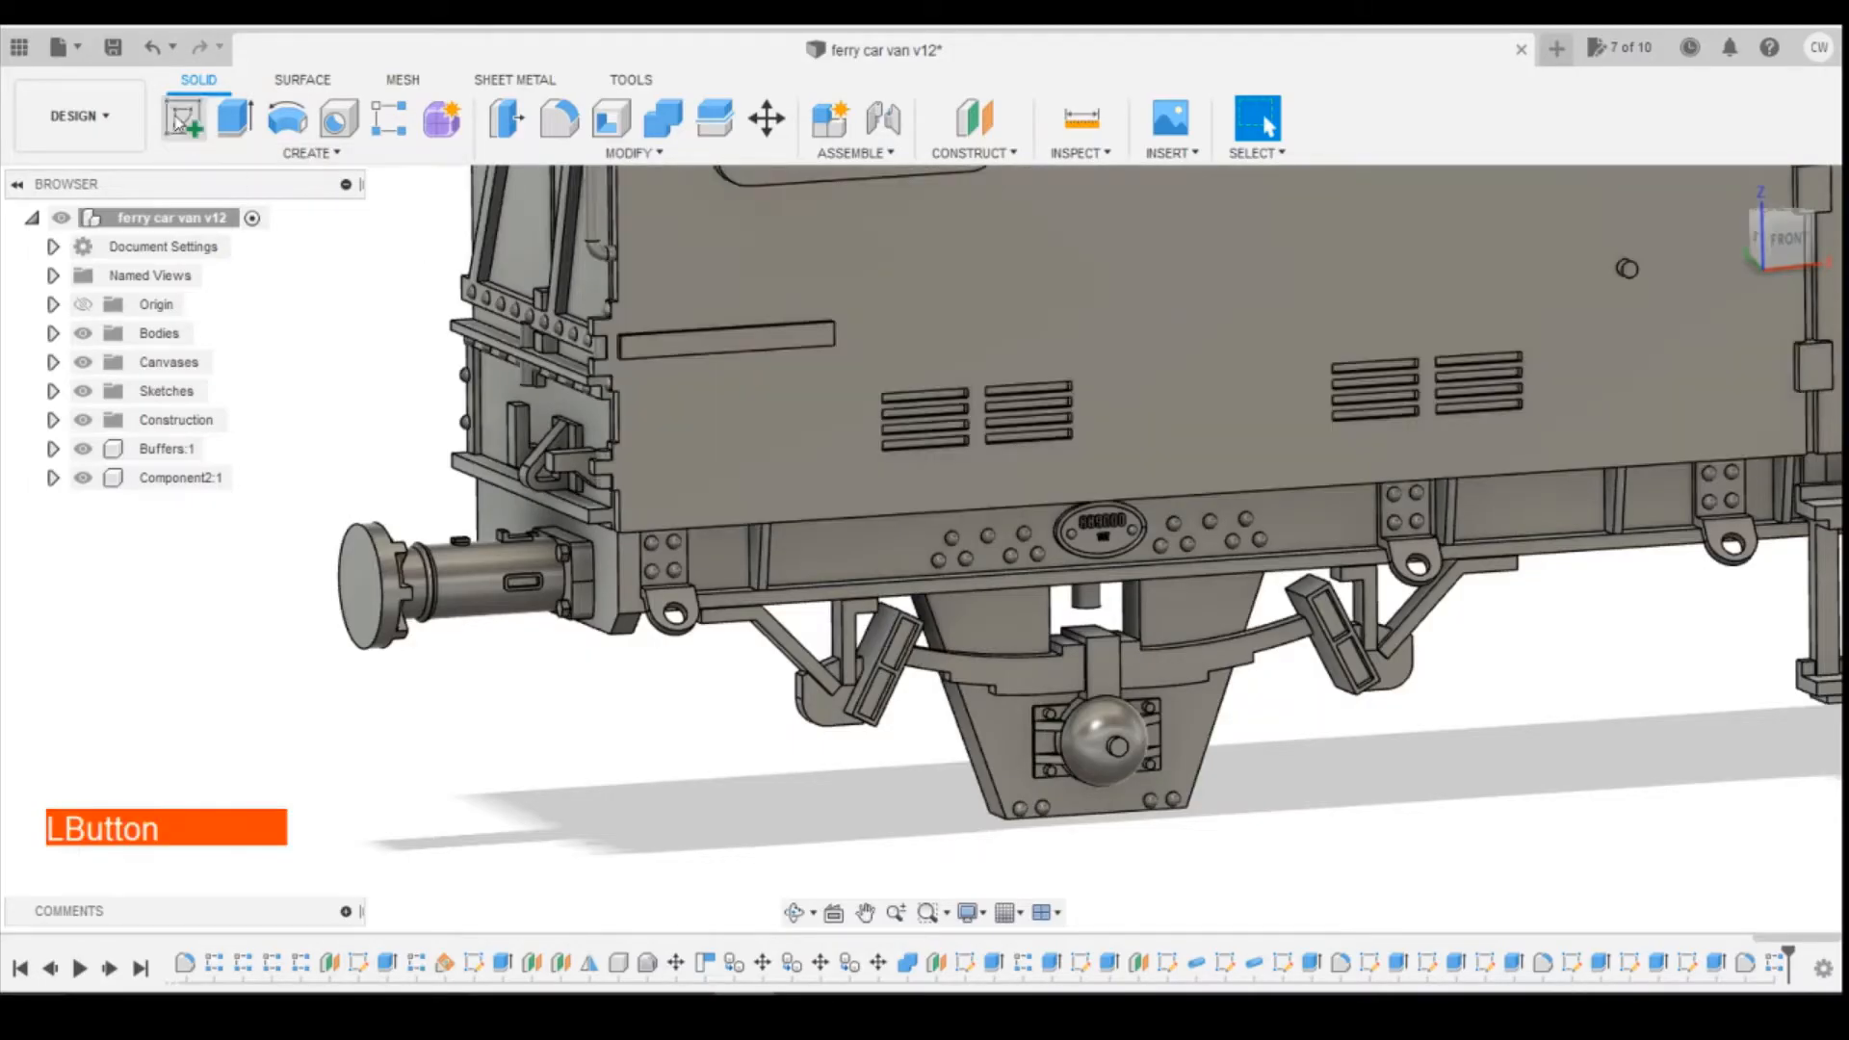
click(721, 462)
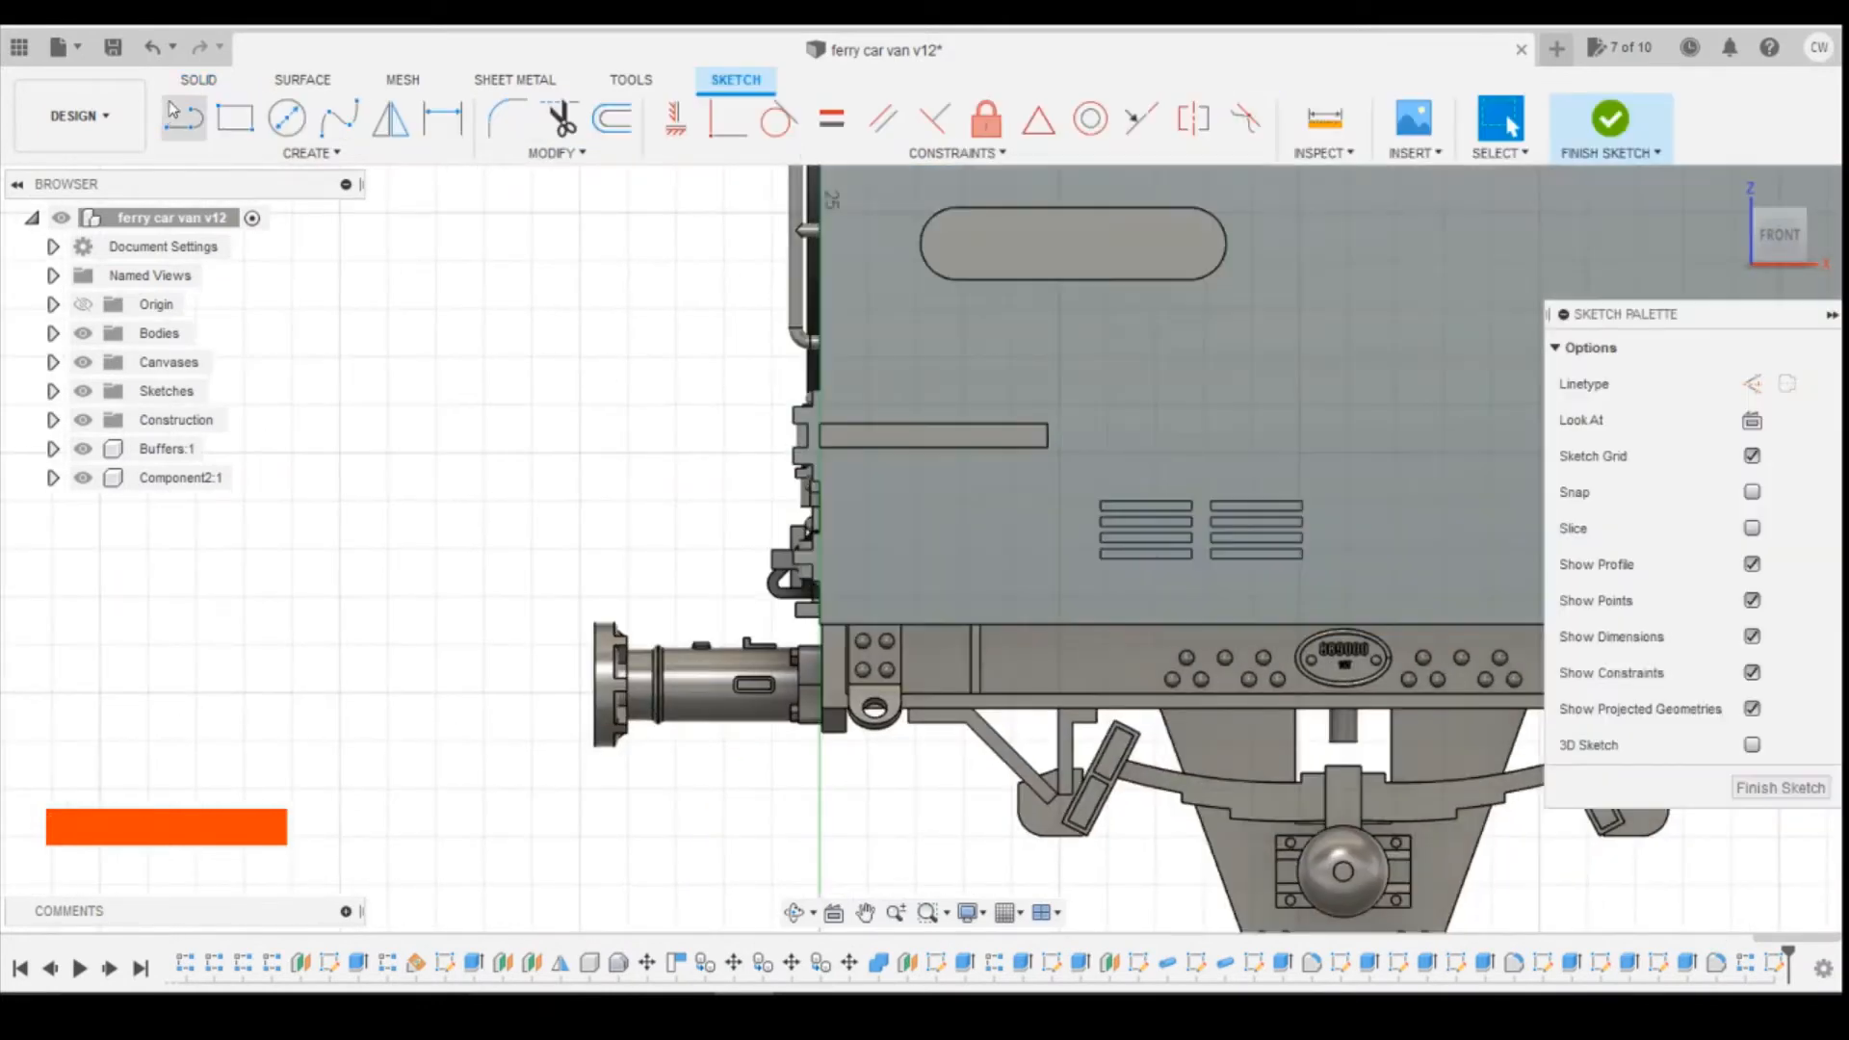
click(234, 118)
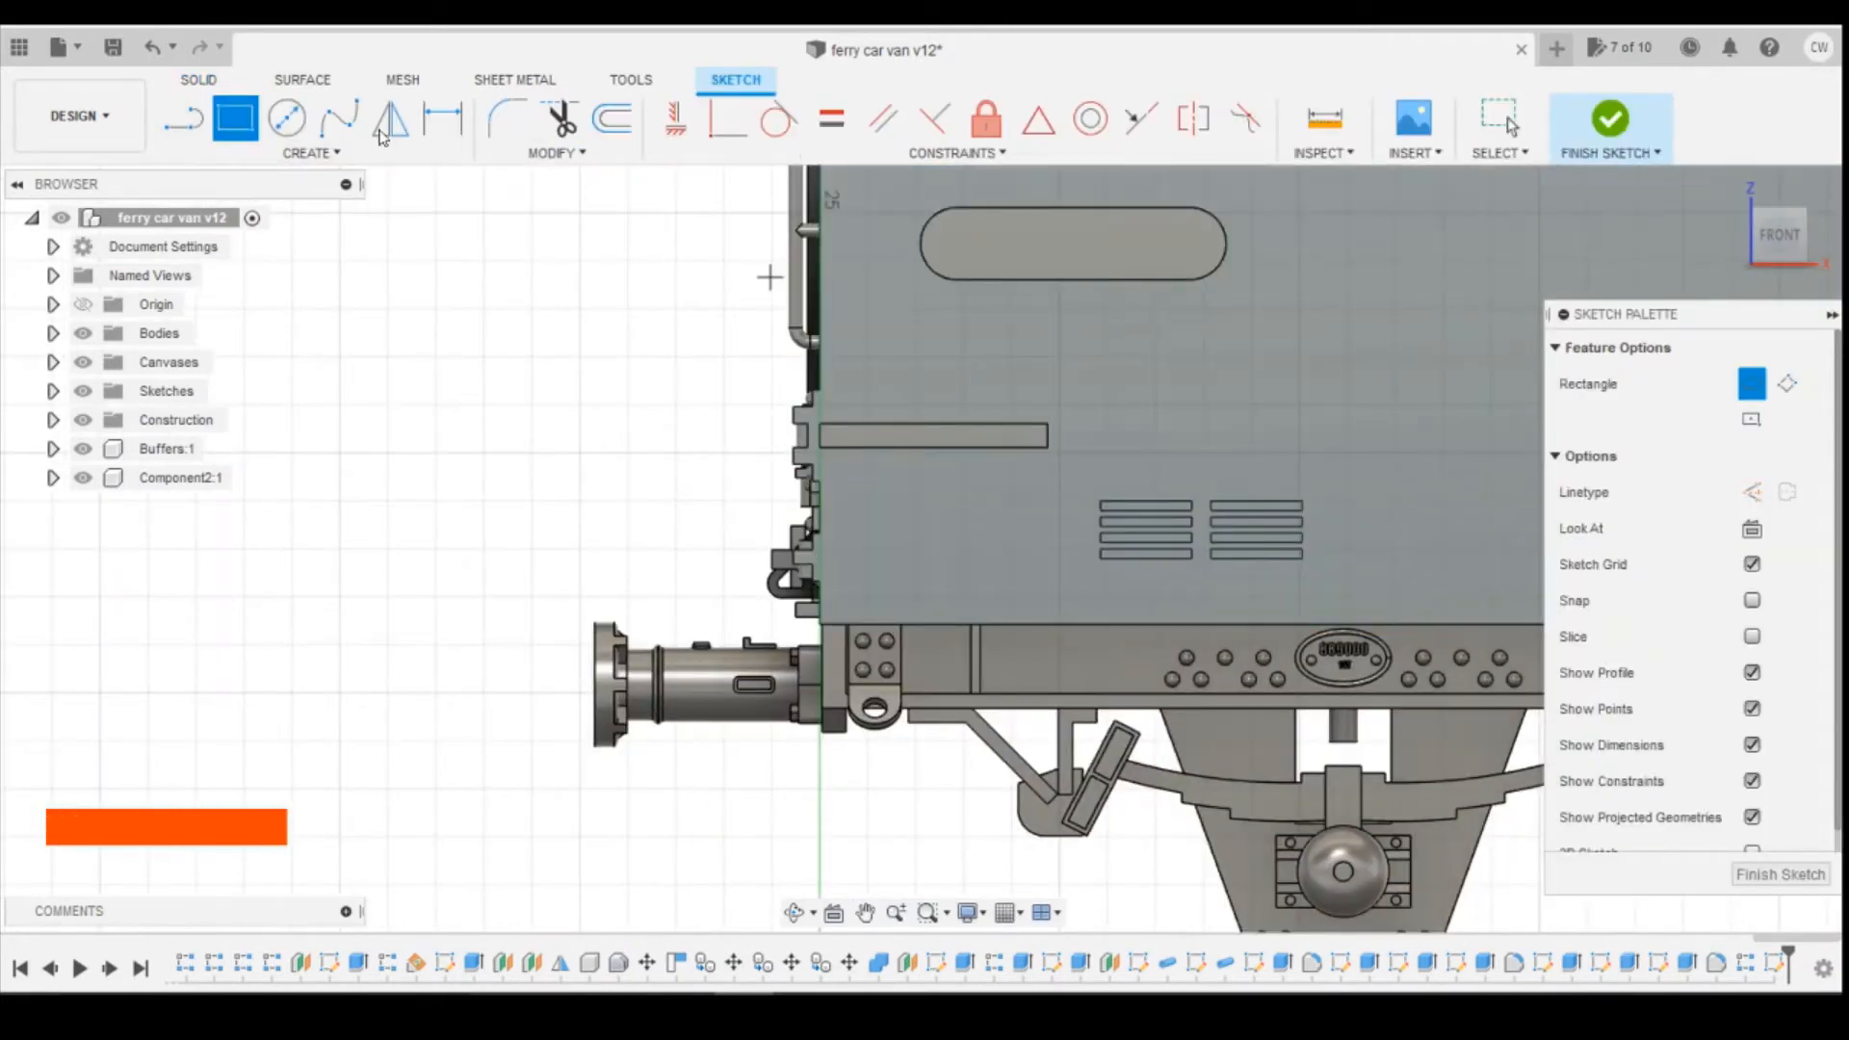
click(805, 977)
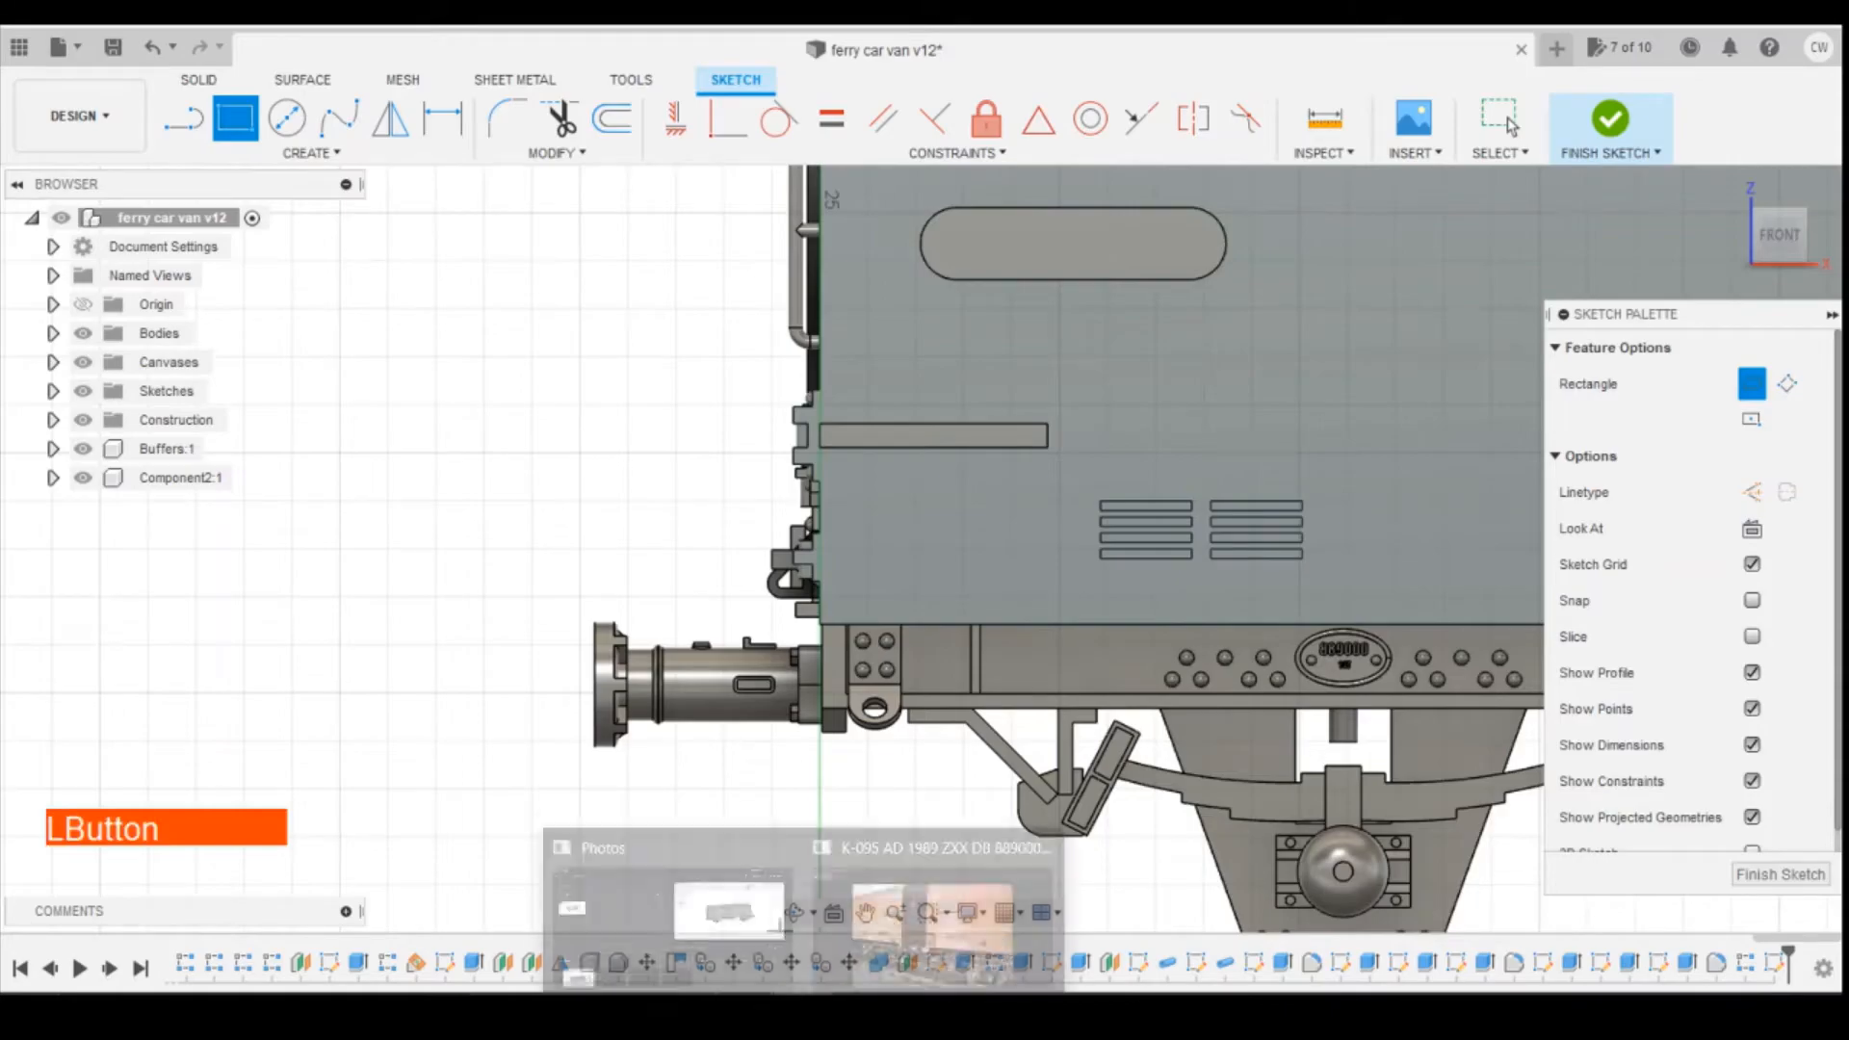
click(892, 939)
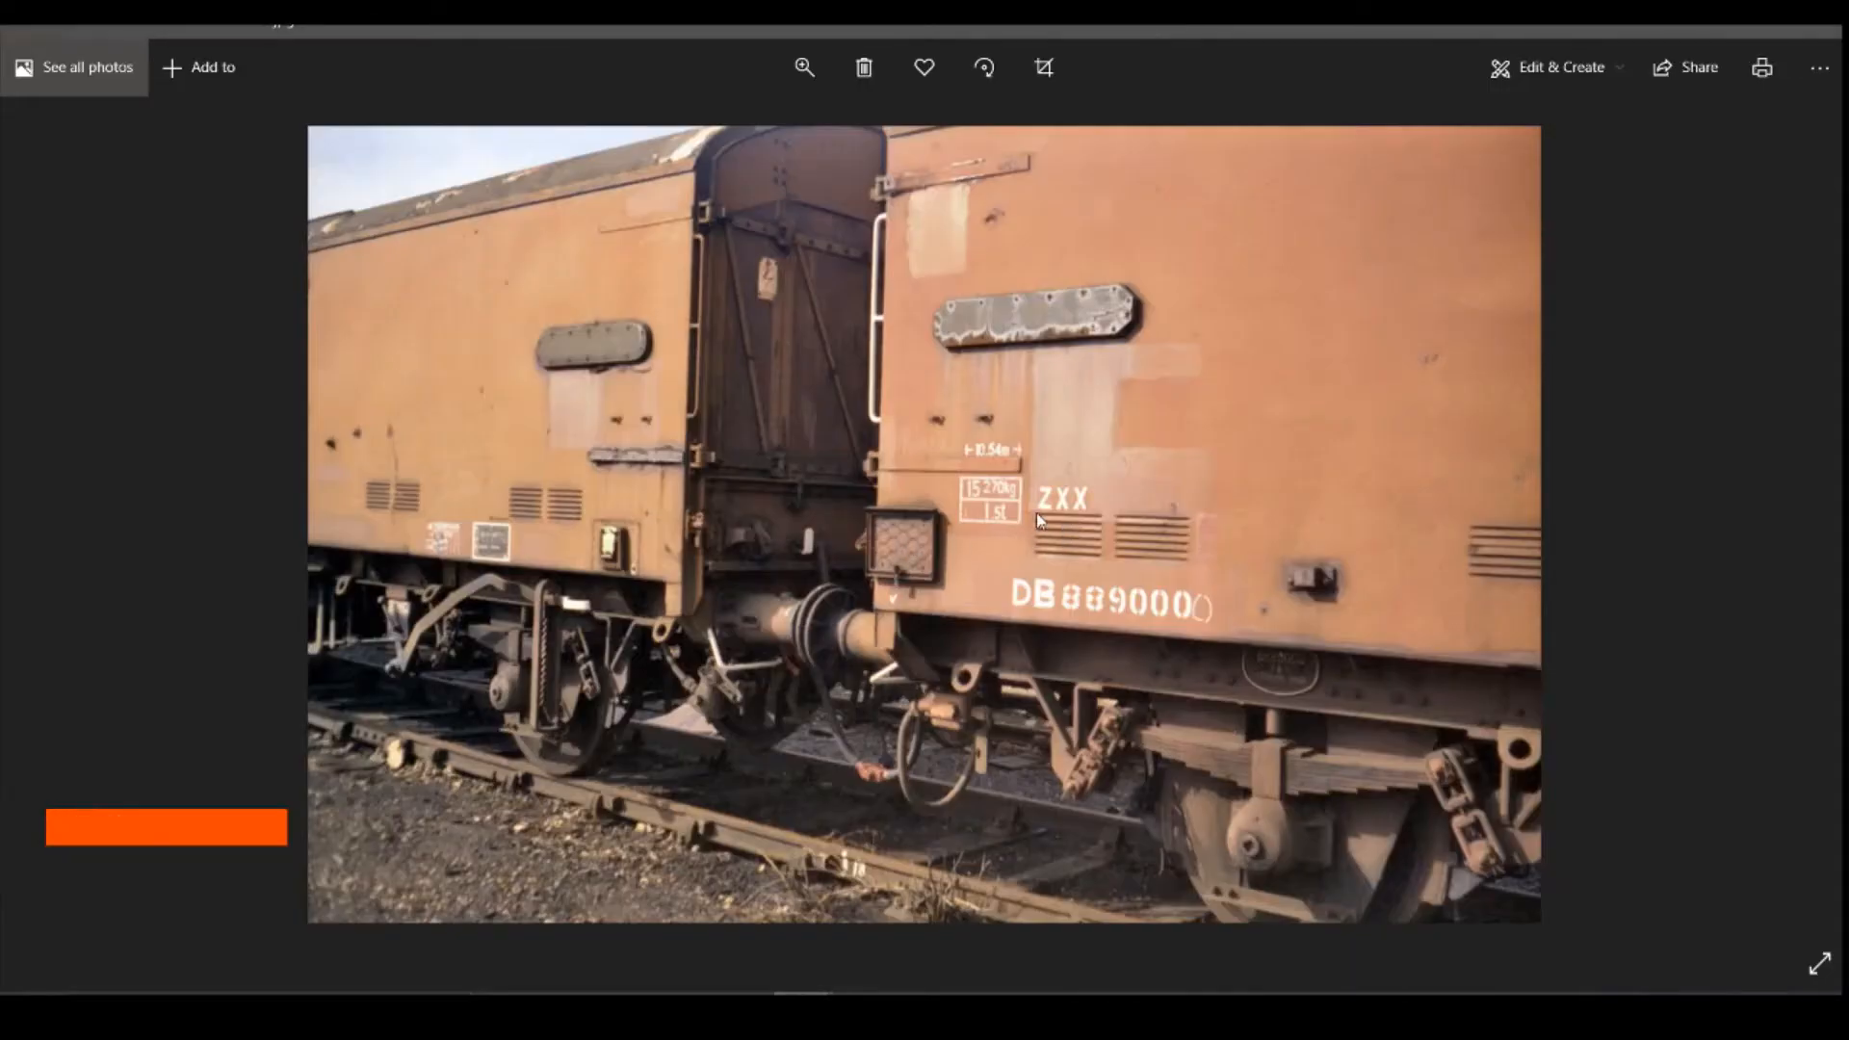
click(746, 990)
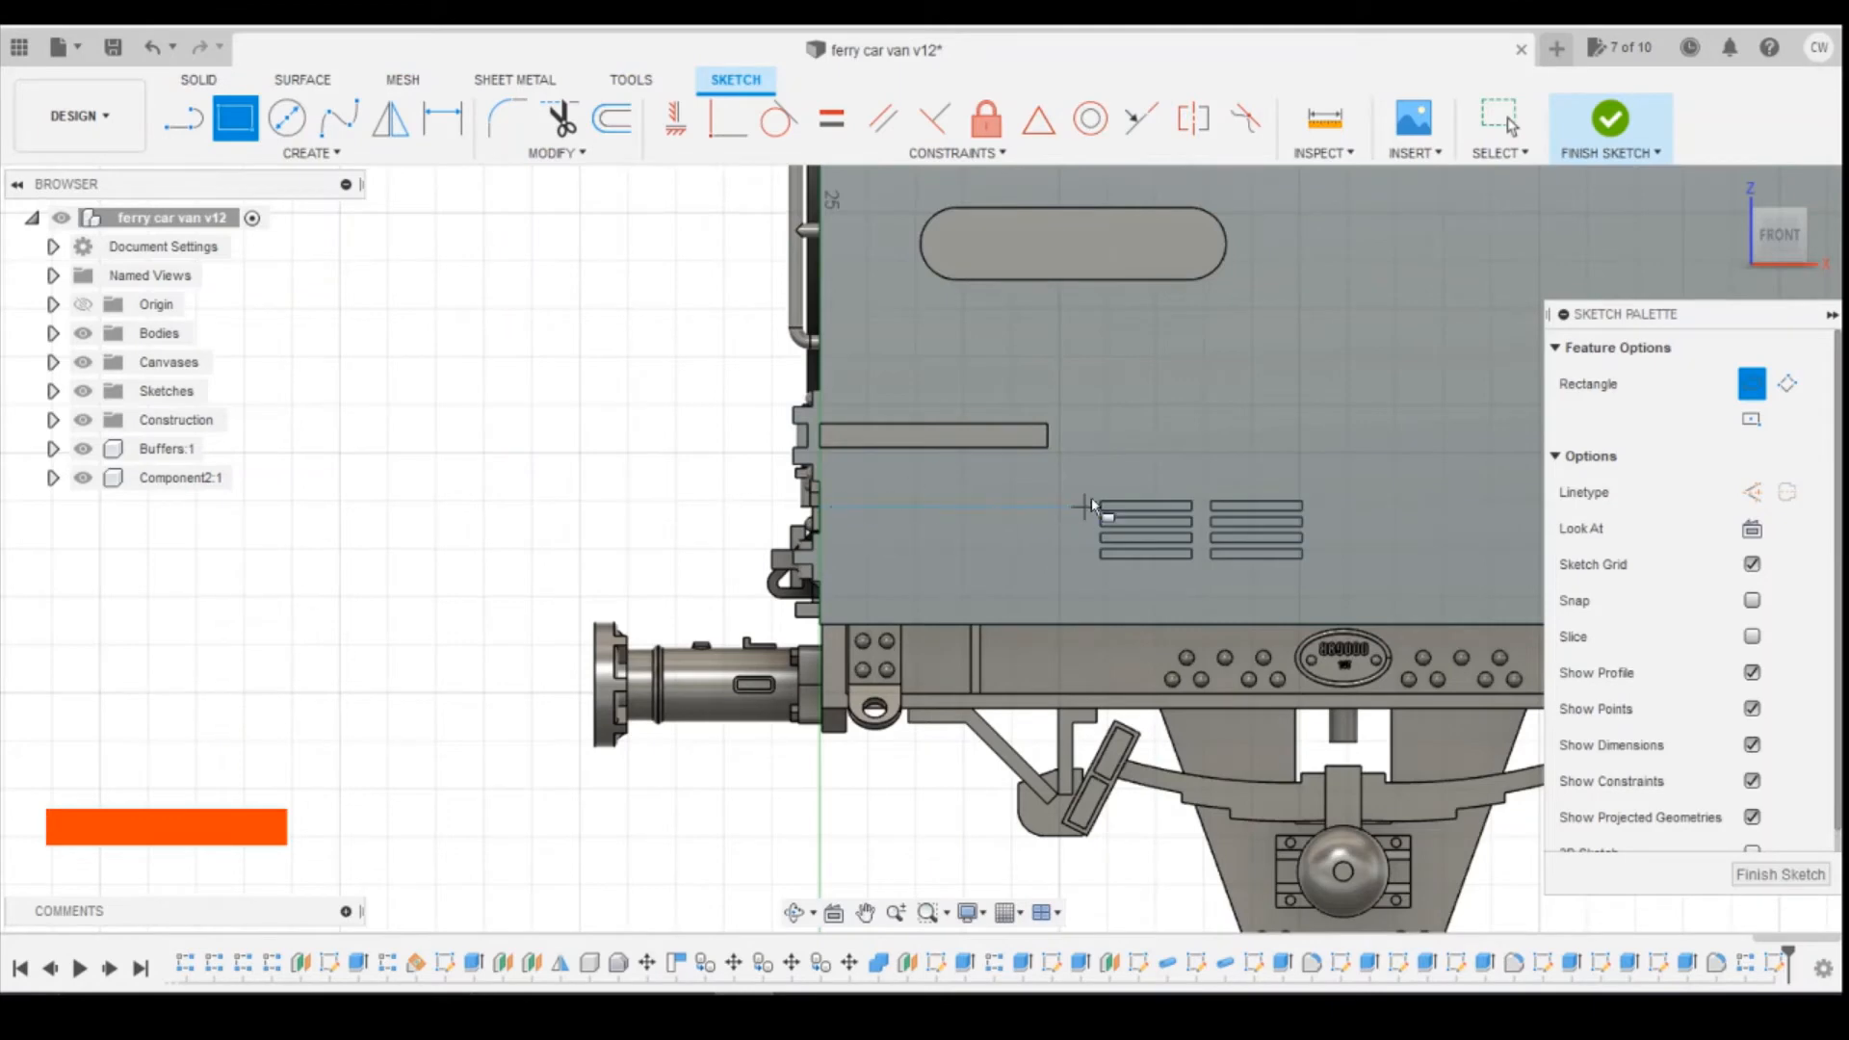
click(975, 499)
click(850, 592)
click(798, 992)
click(918, 958)
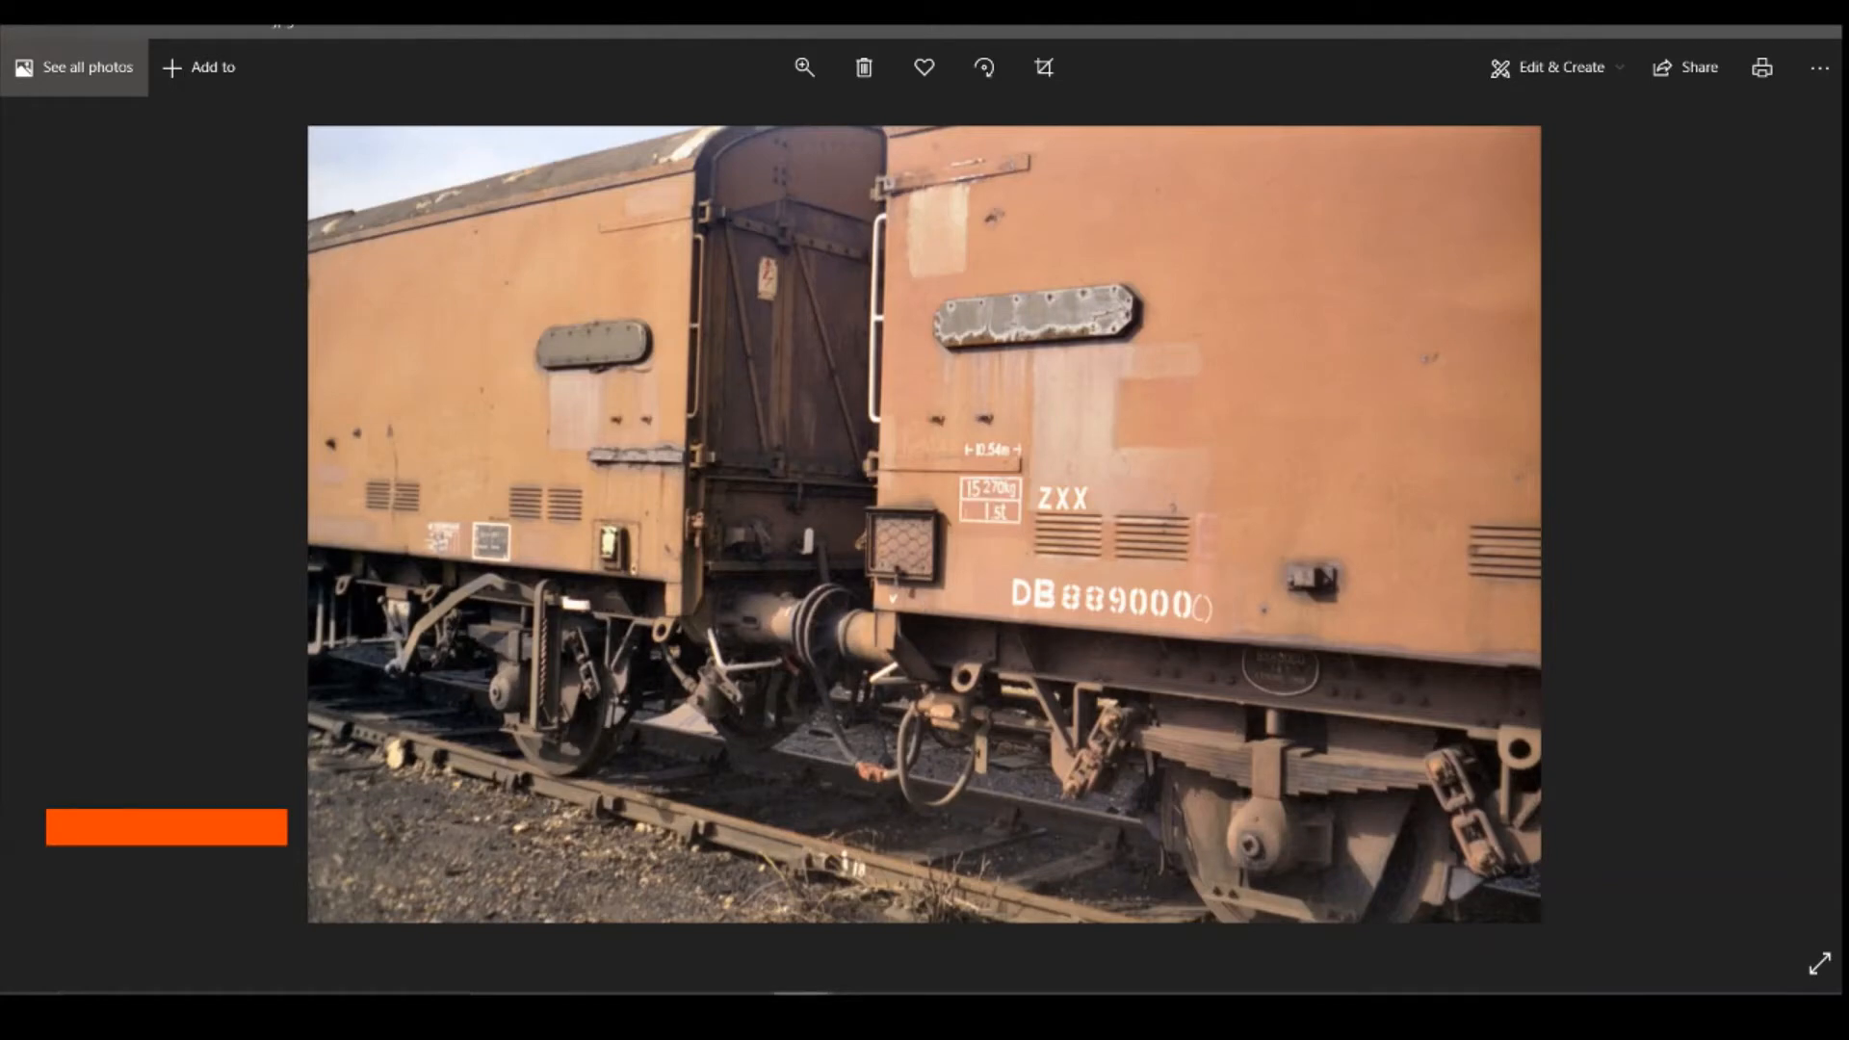
click(799, 996)
click(942, 934)
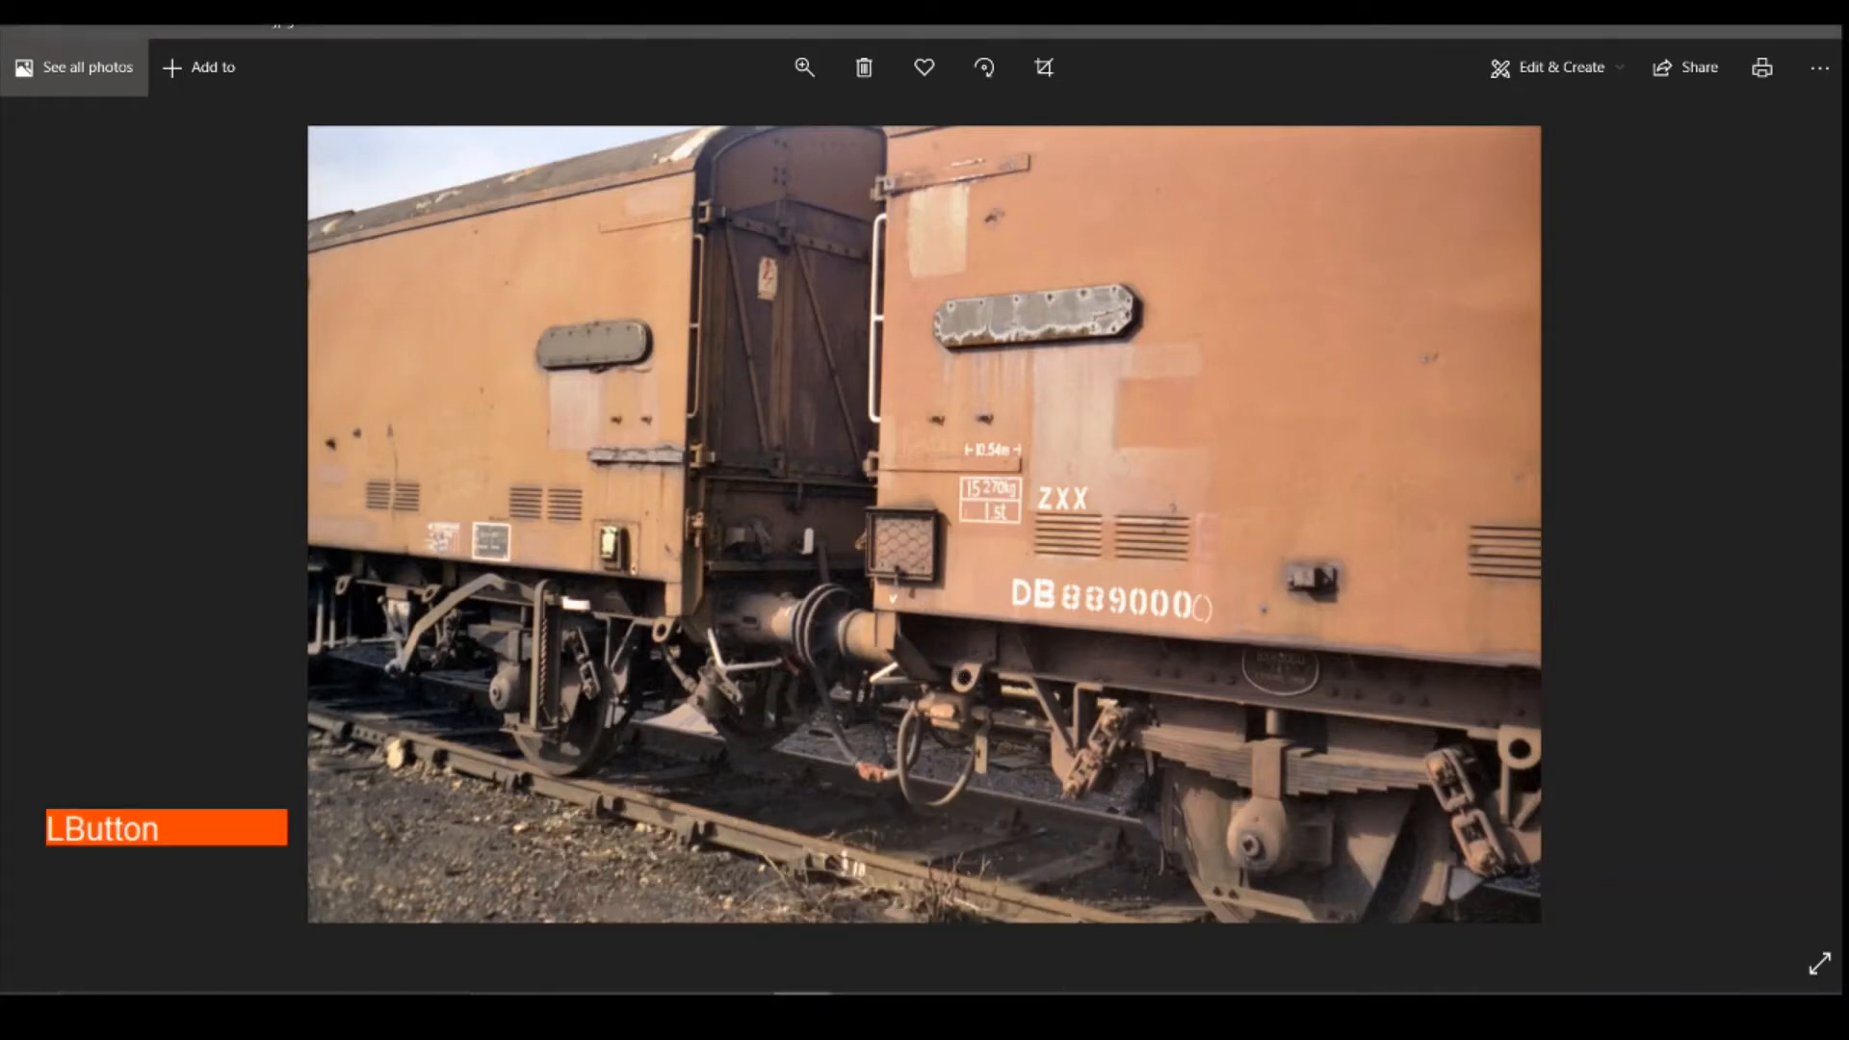
click(745, 996)
key(shift+d)
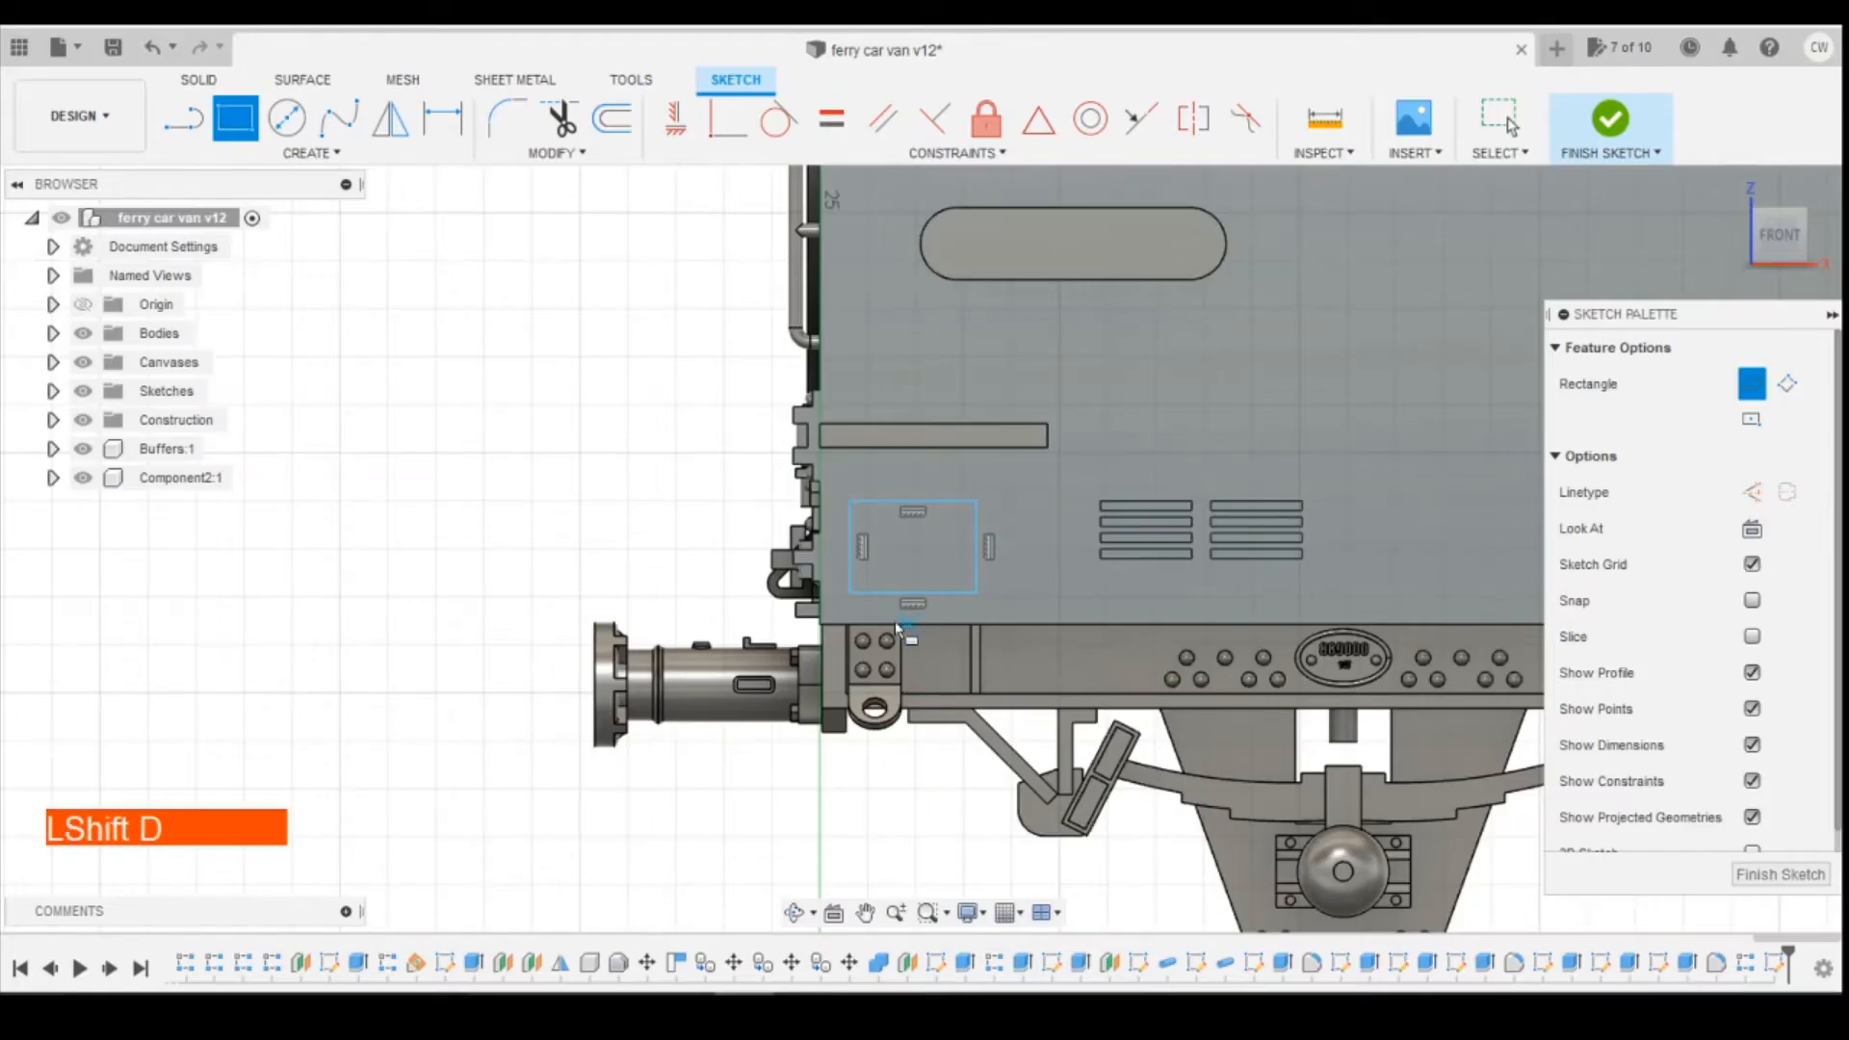
click(850, 594)
click(823, 621)
click(823, 622)
key(Escape)
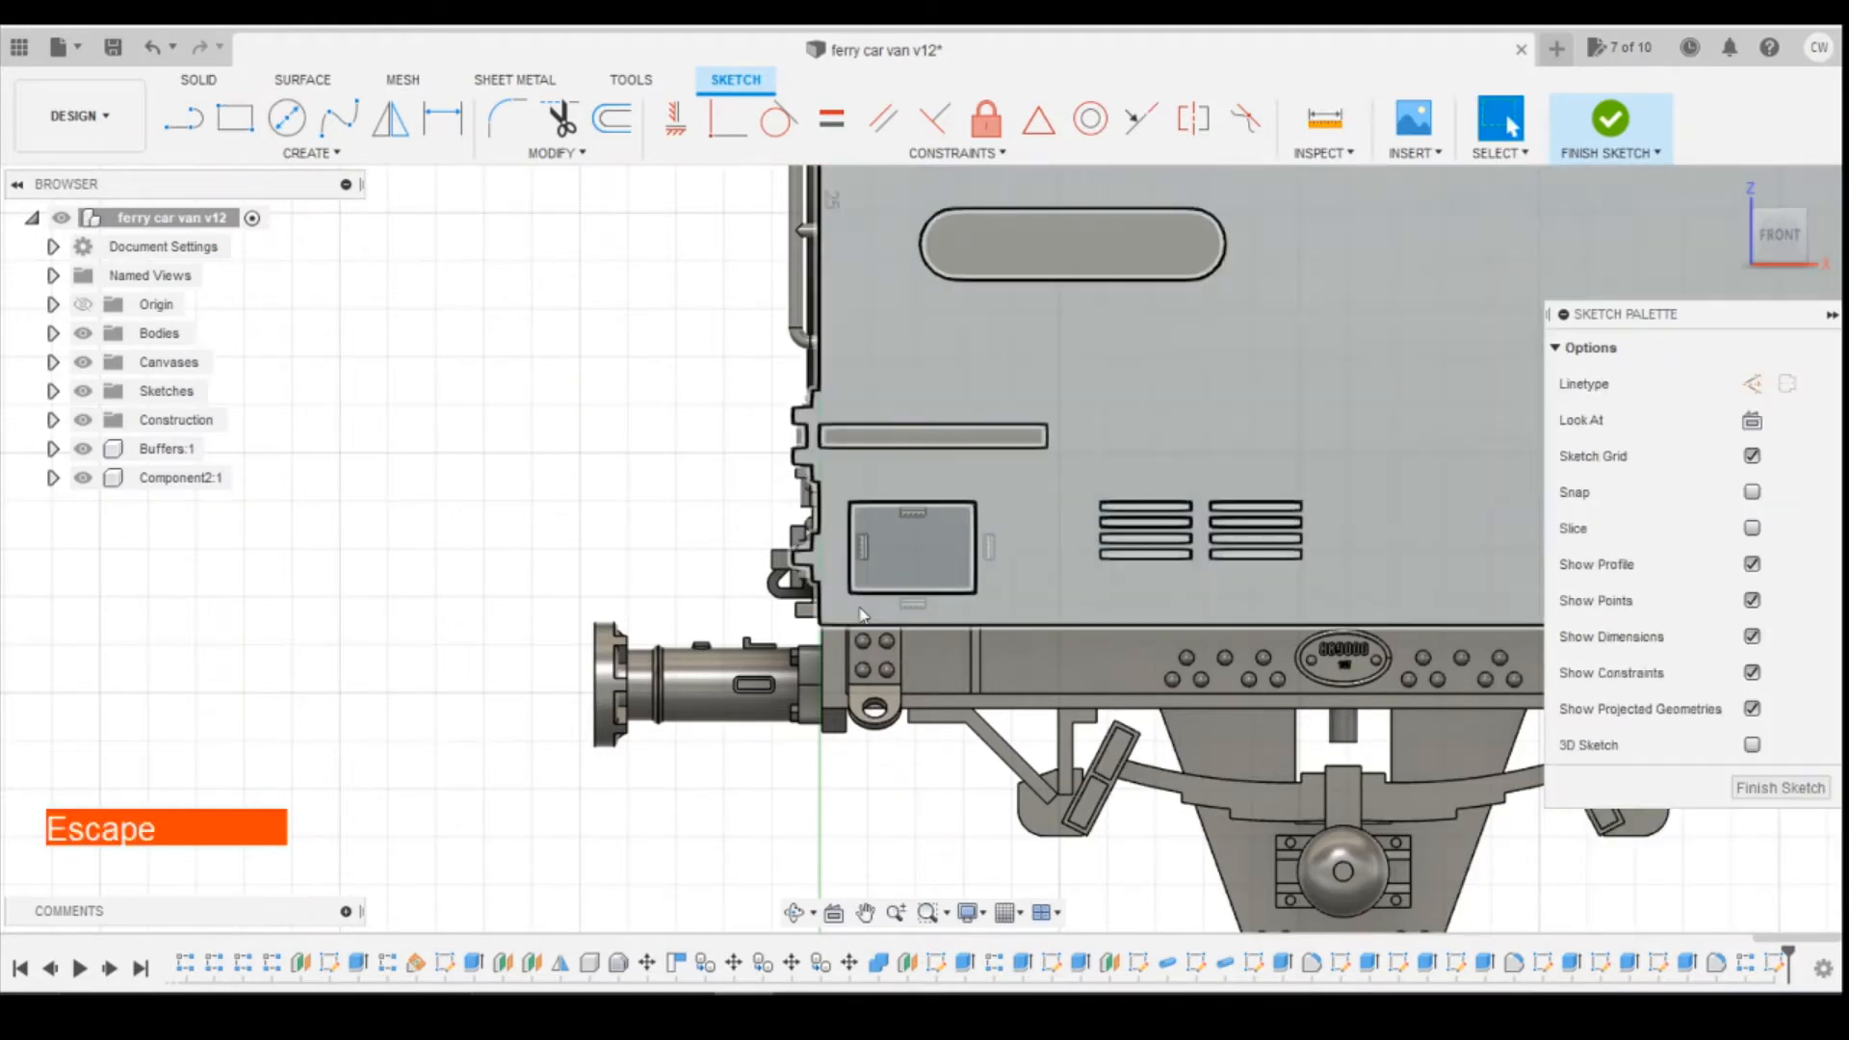
Dimension the rectangle's lower corner to the van side's lower corner with a horizontal distance of 0.2 mm.
key(d)
click(850, 594)
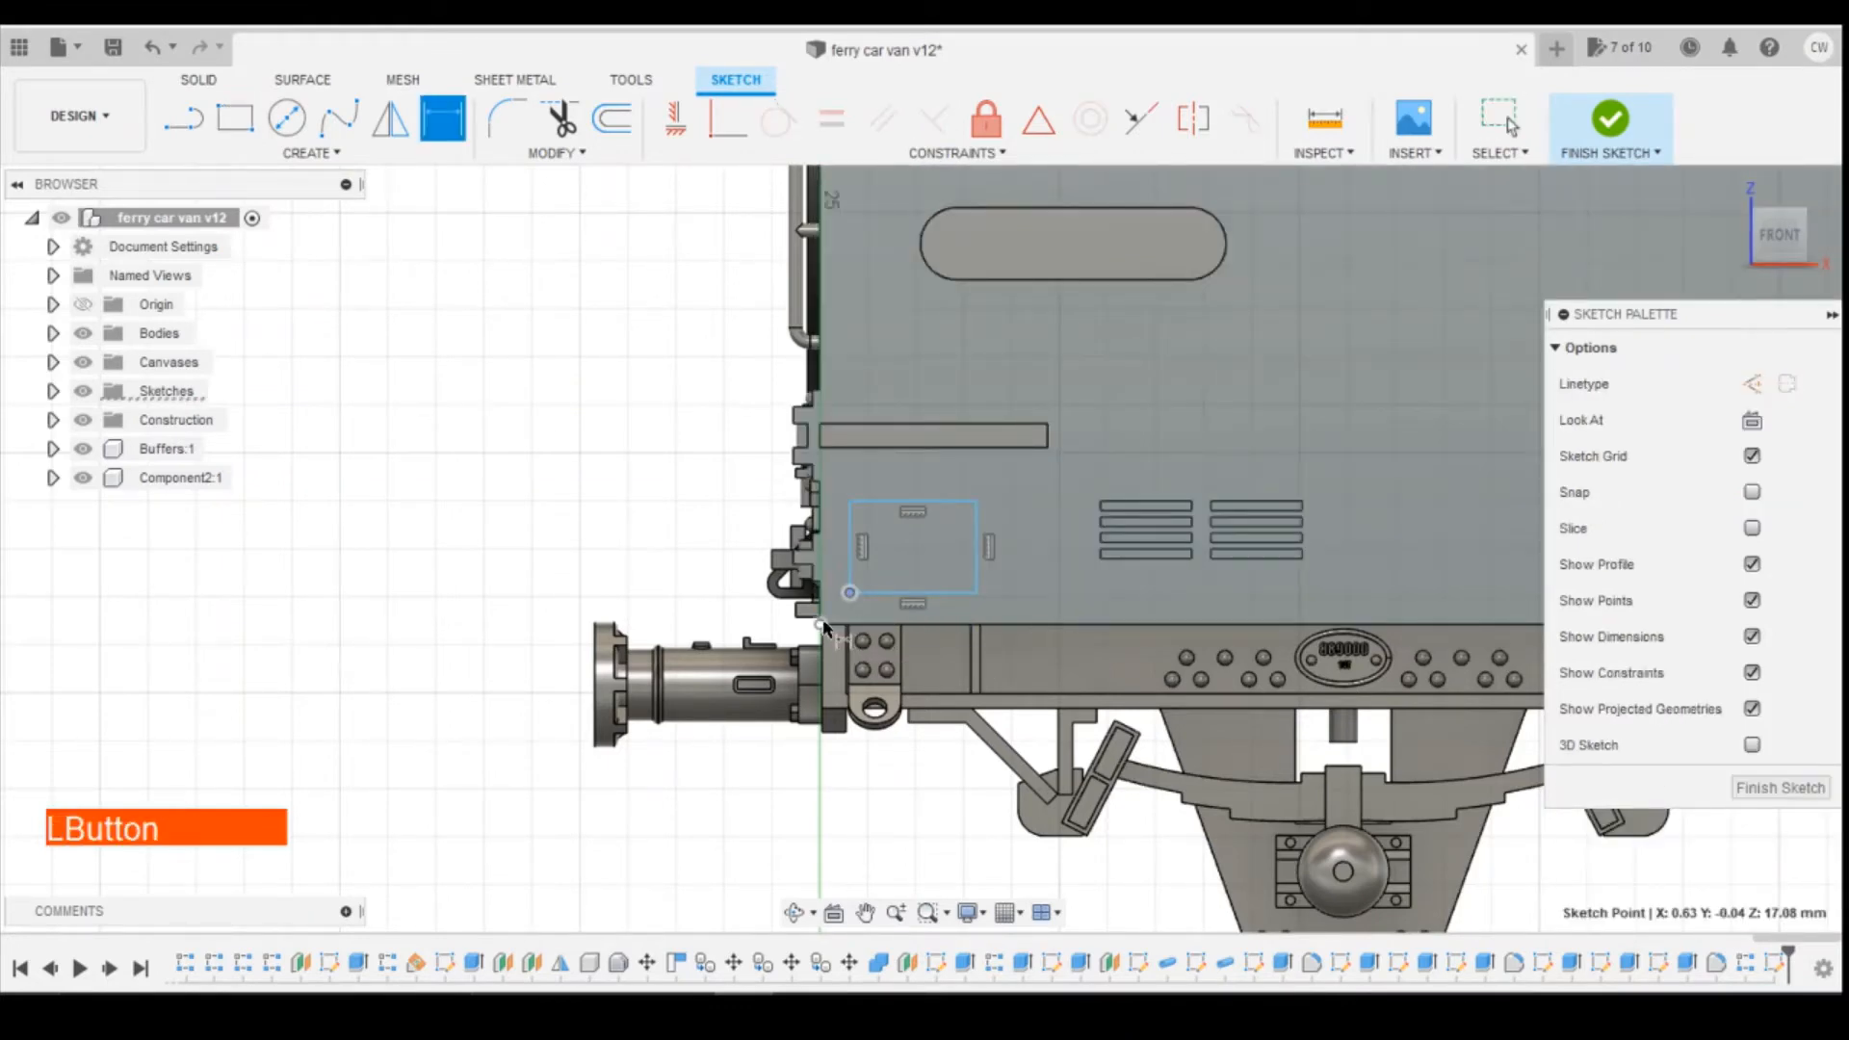
click(821, 624)
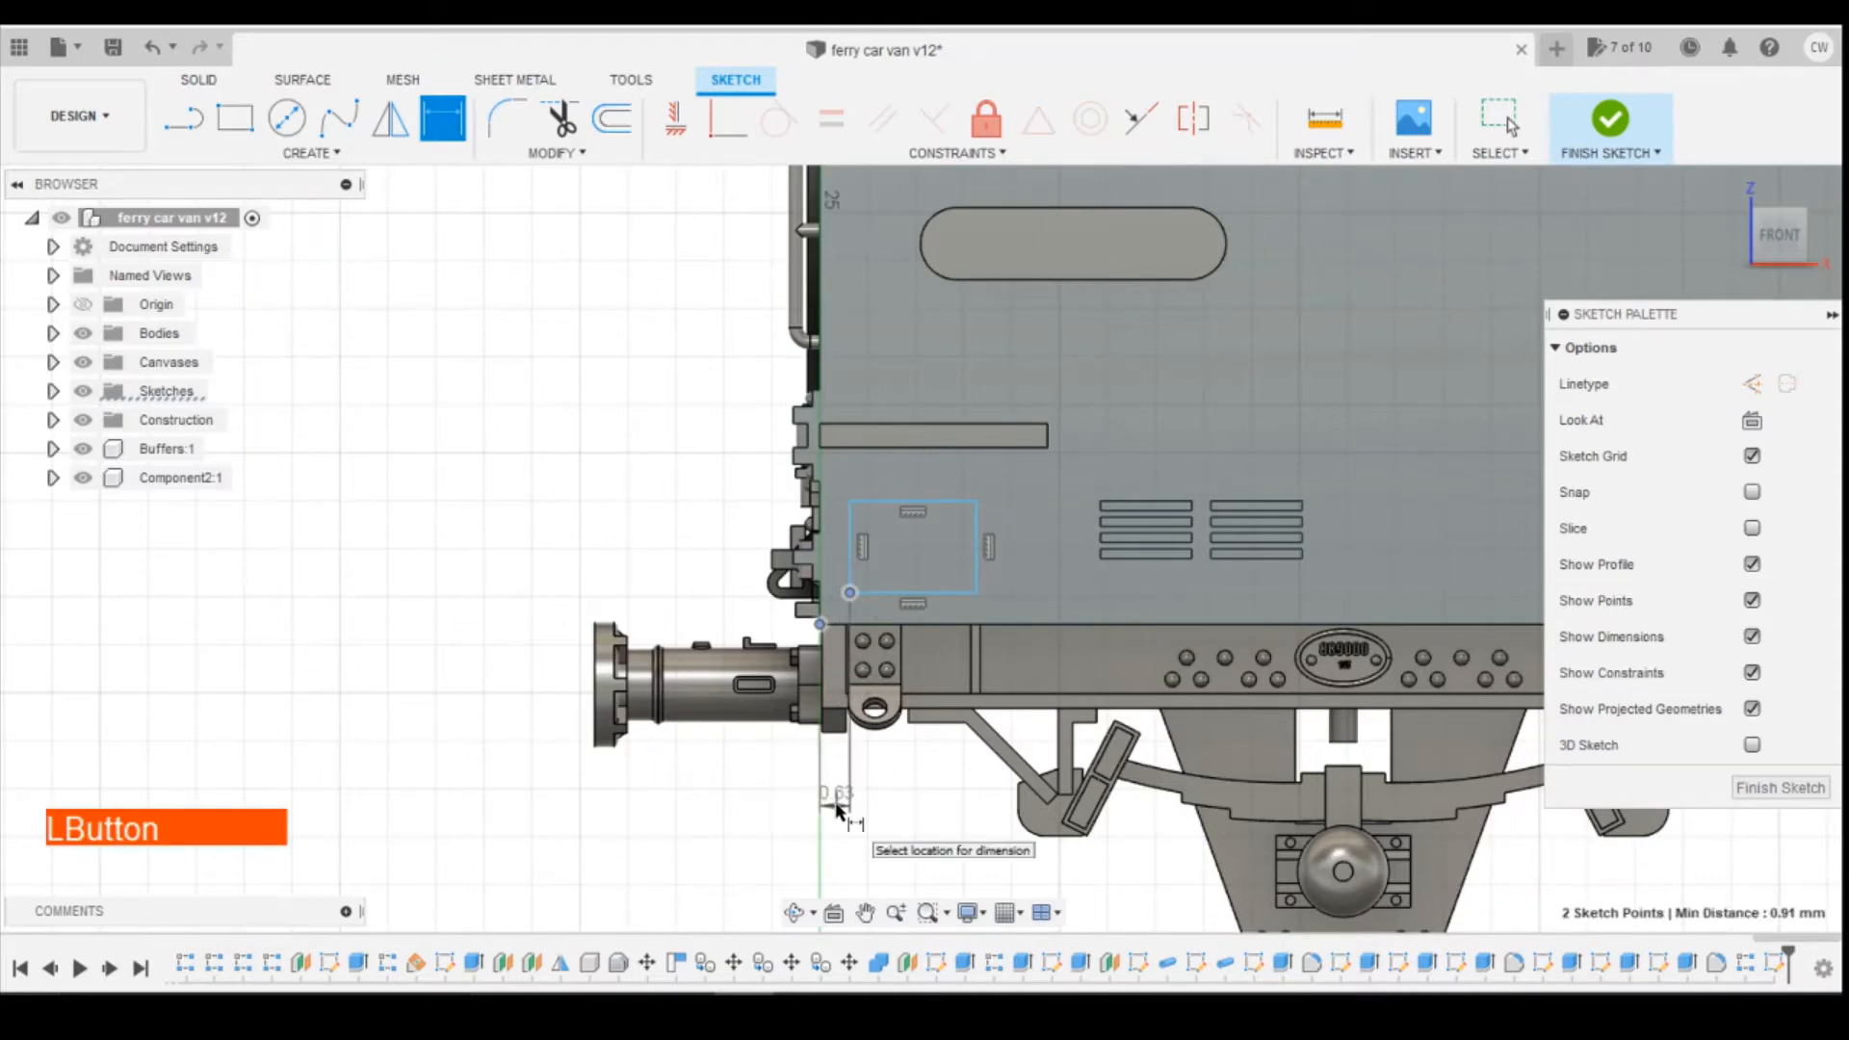
click(836, 811)
text(0)
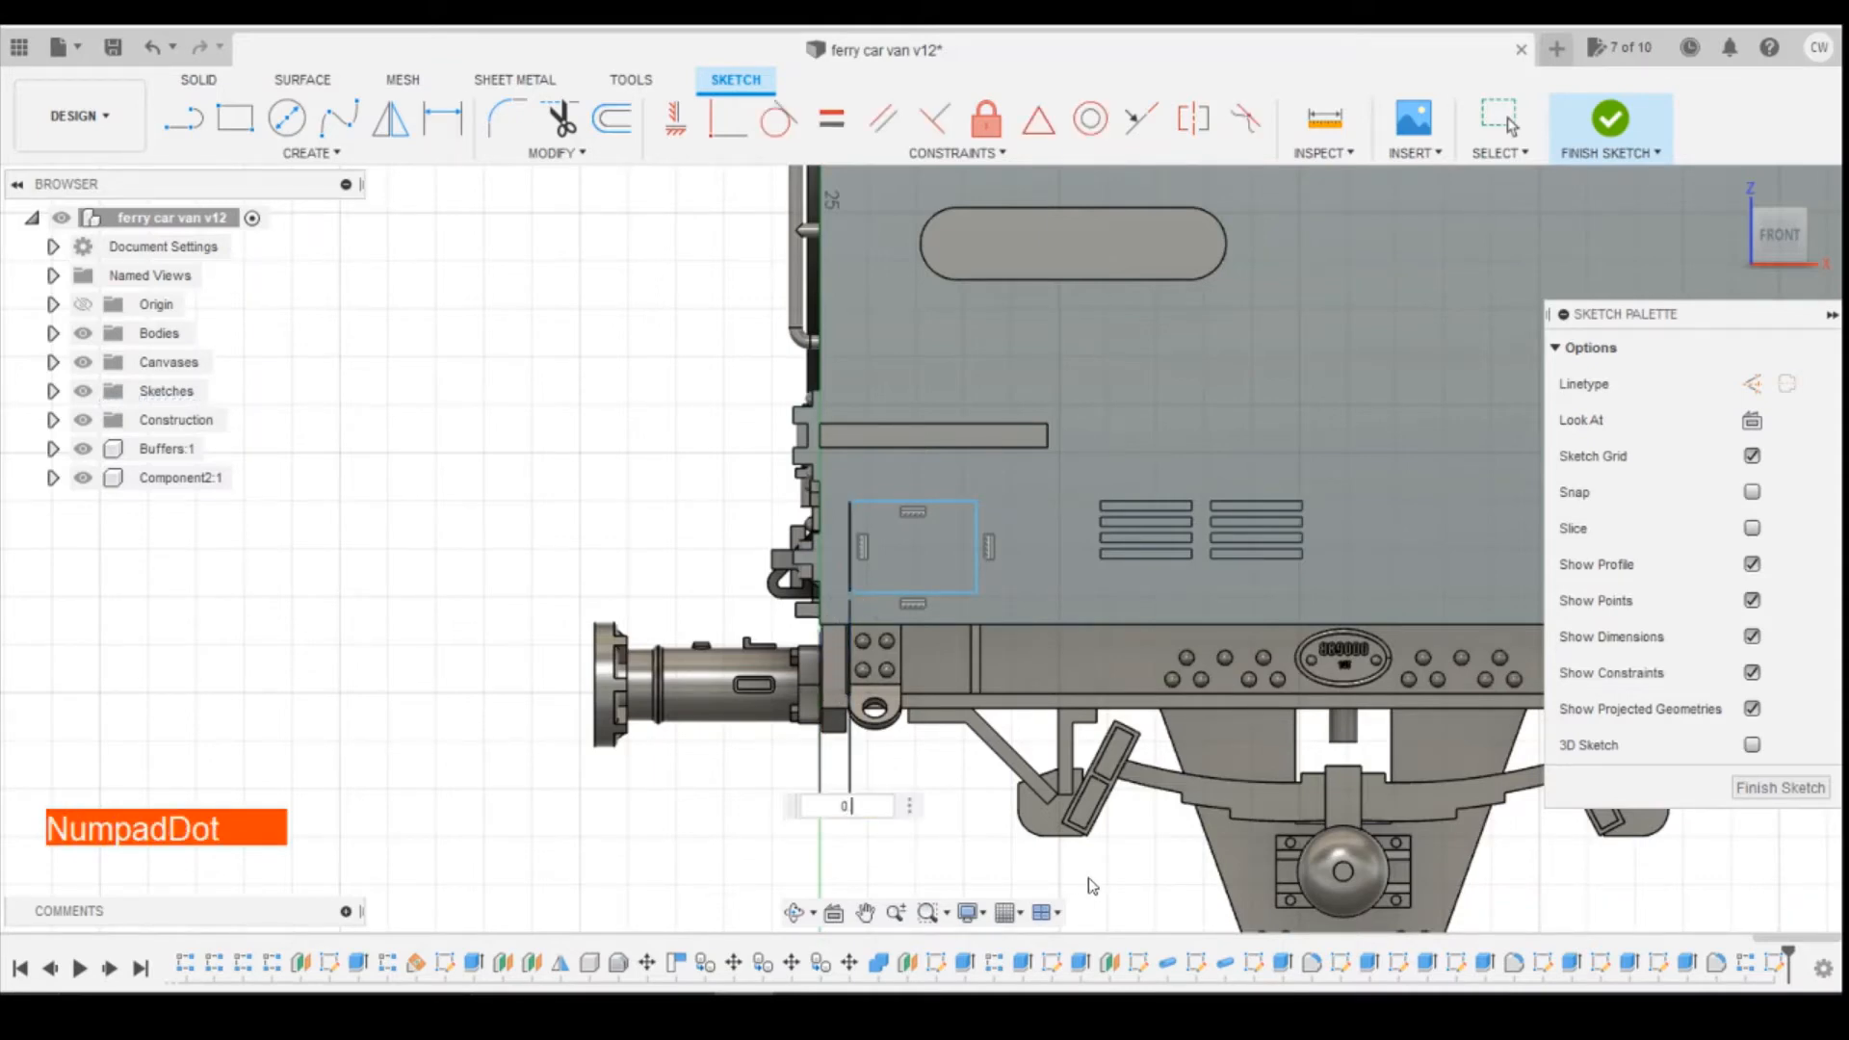
text(.2)
key(Return)
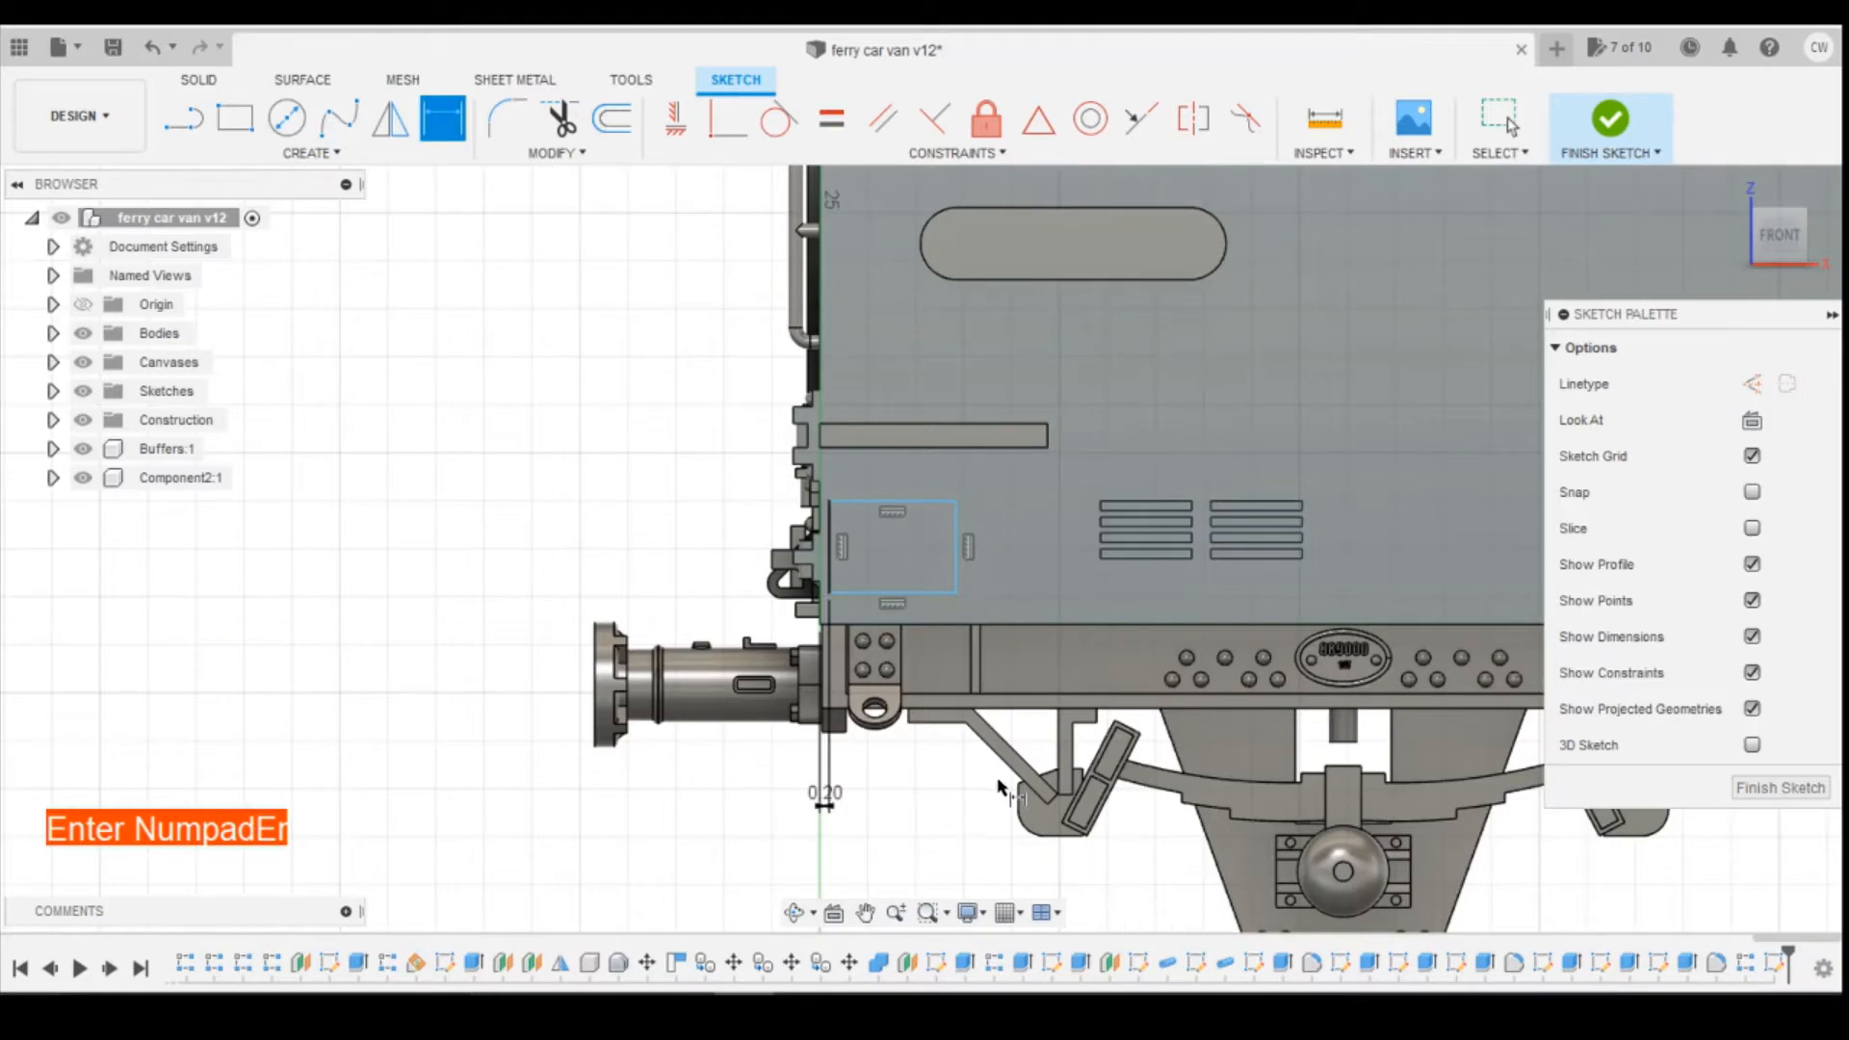
Set the vertical distance between the rectangle's lower edge and the van side's bottom edge to 0.8 mm.
click(954, 594)
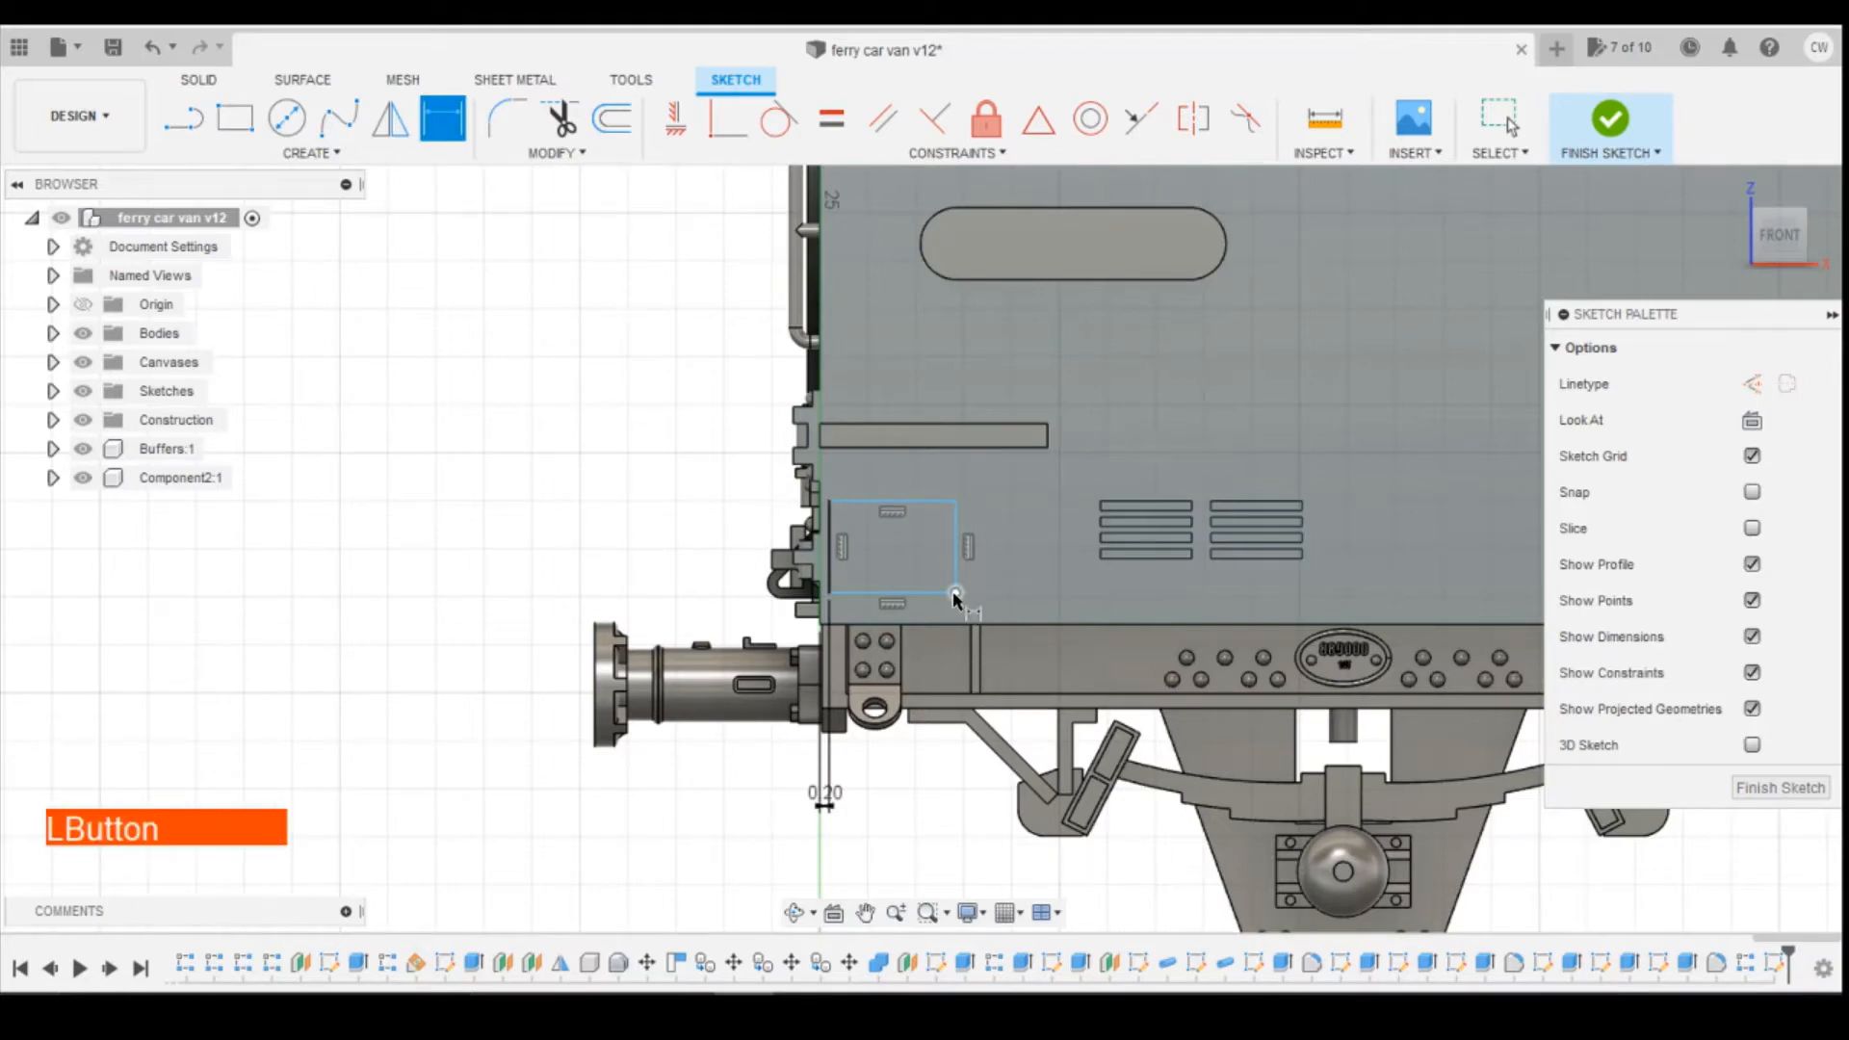
click(972, 622)
click(996, 611)
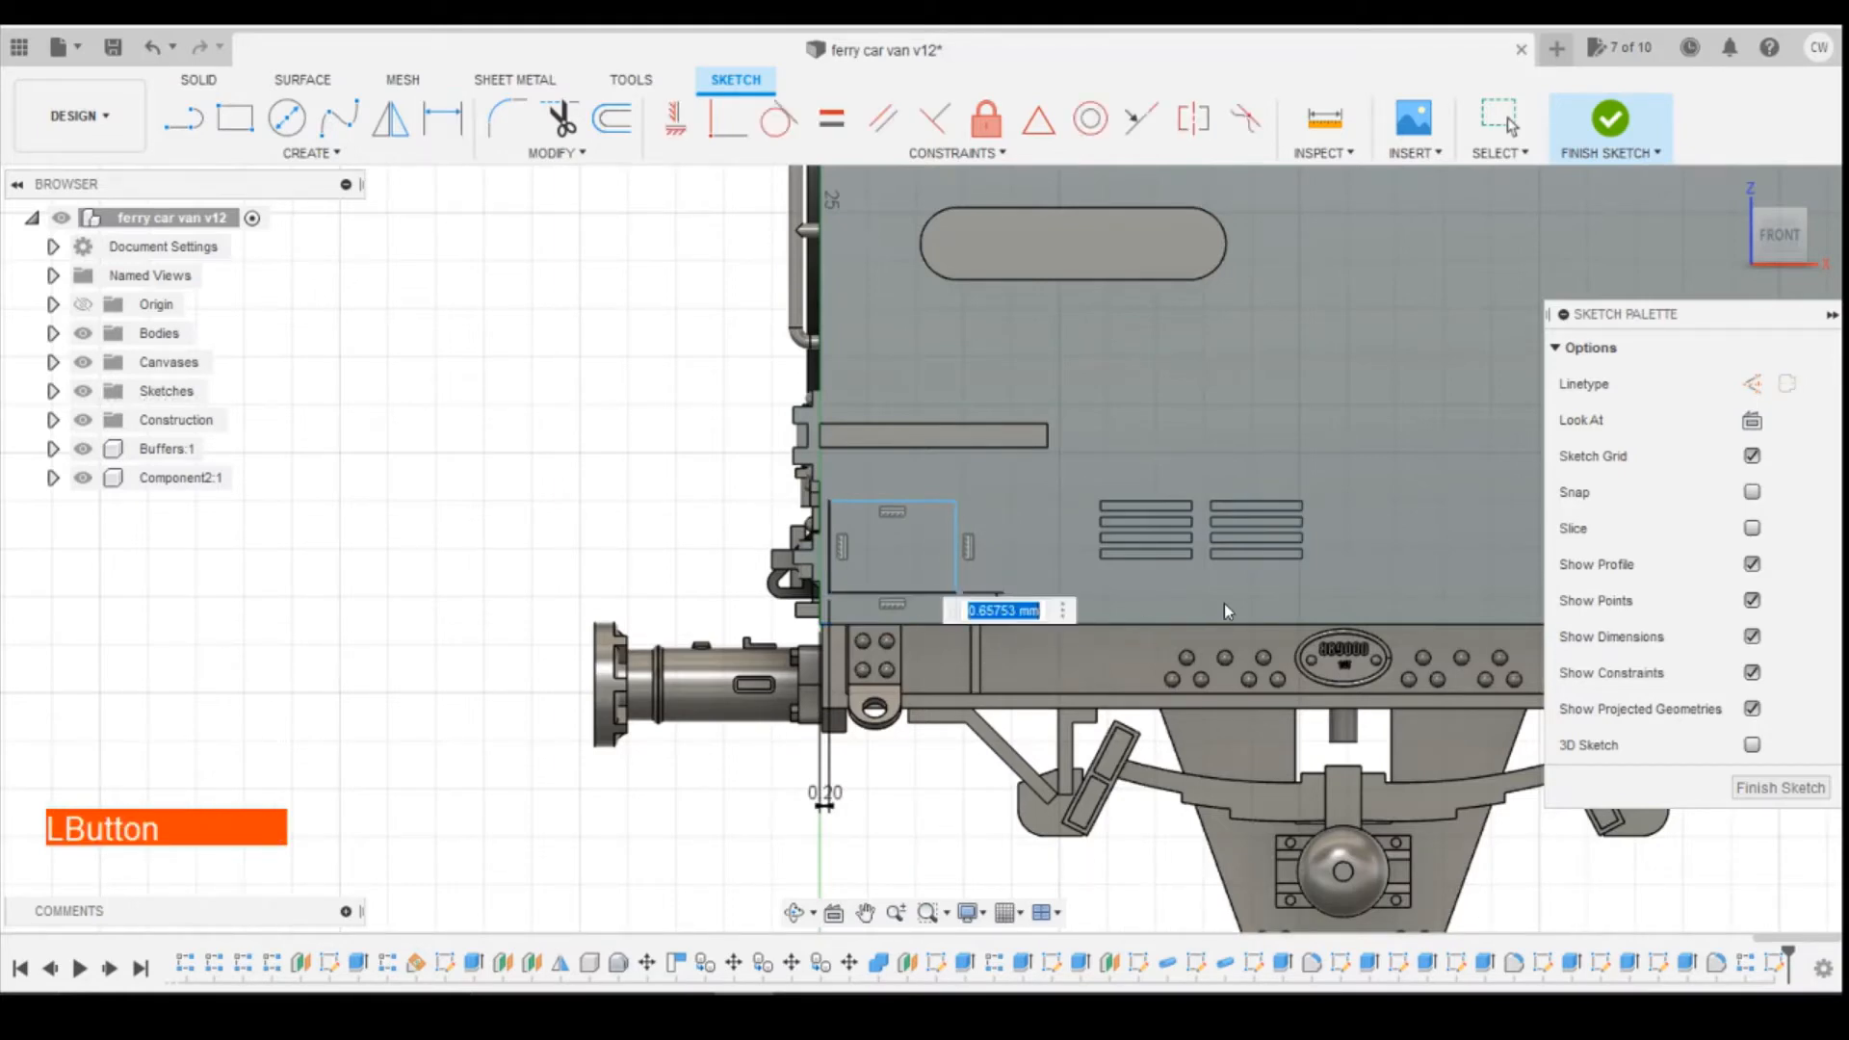
text(0.)
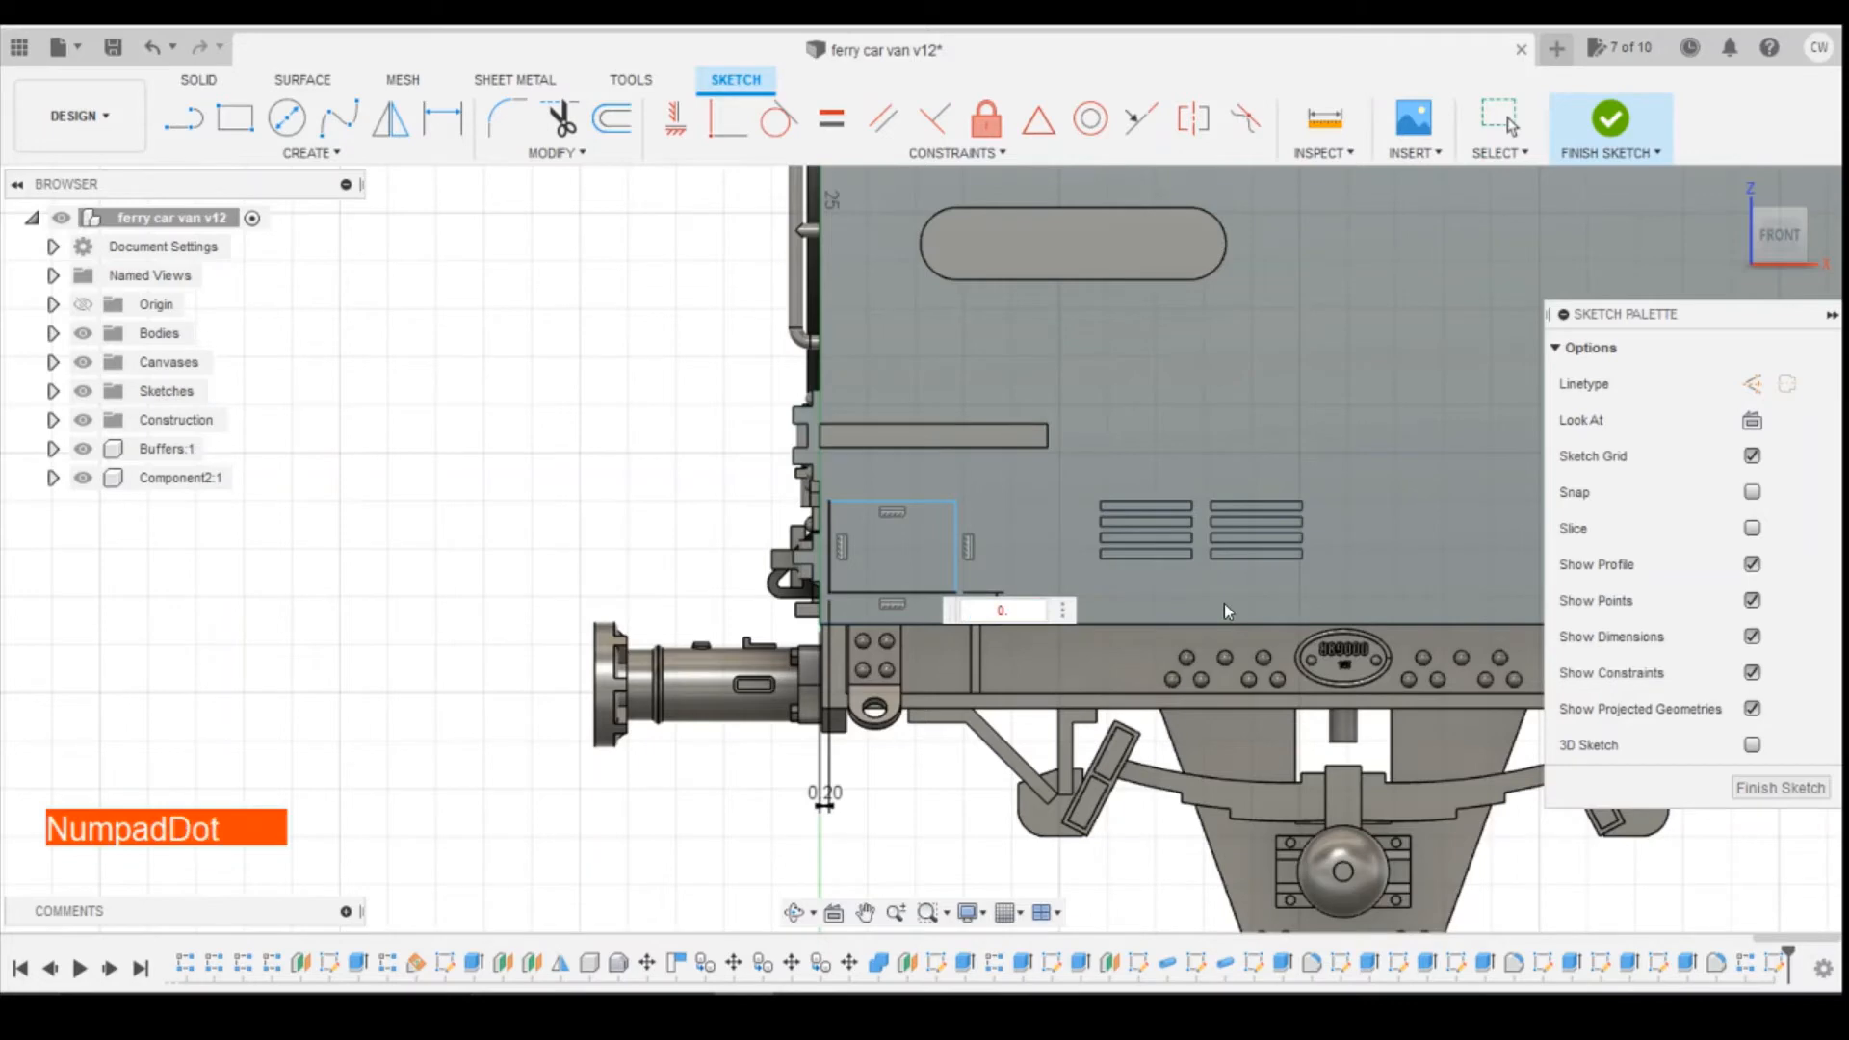
text(8)
key(Return)
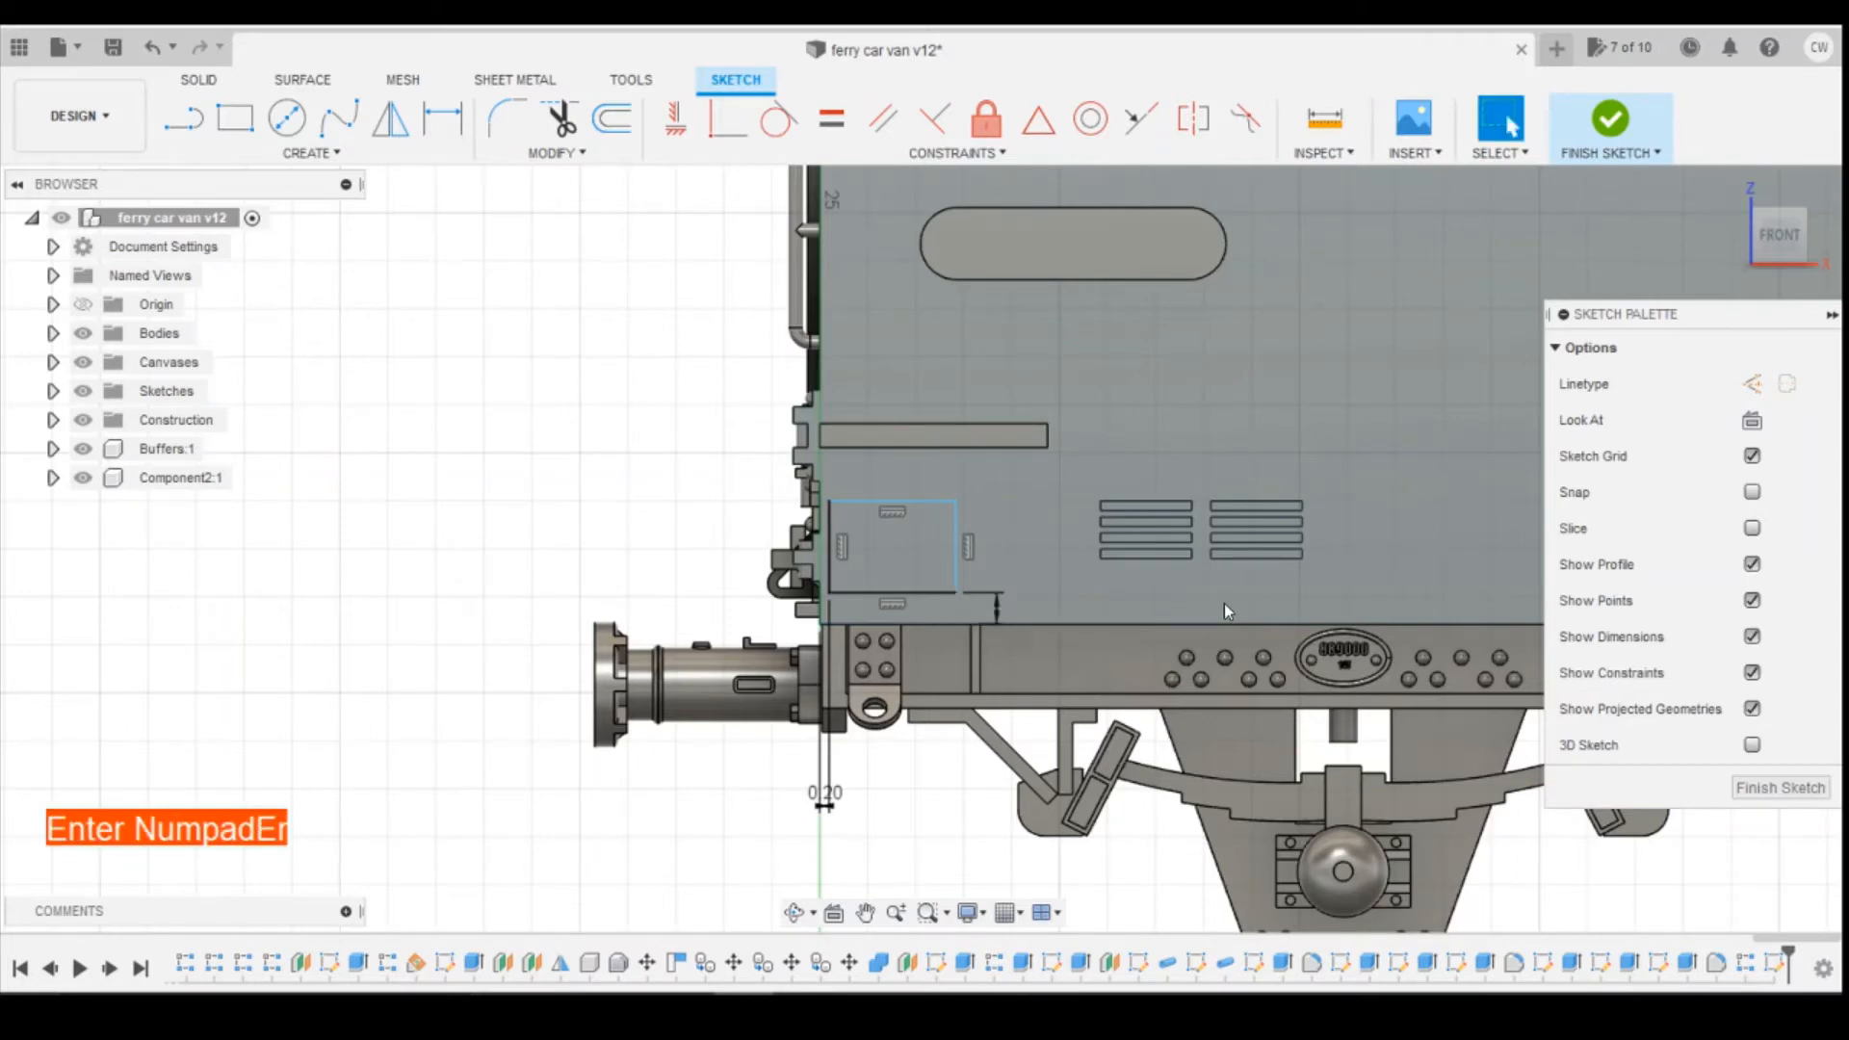
Set the rectangle's height to 1.8 mm.
click(955, 533)
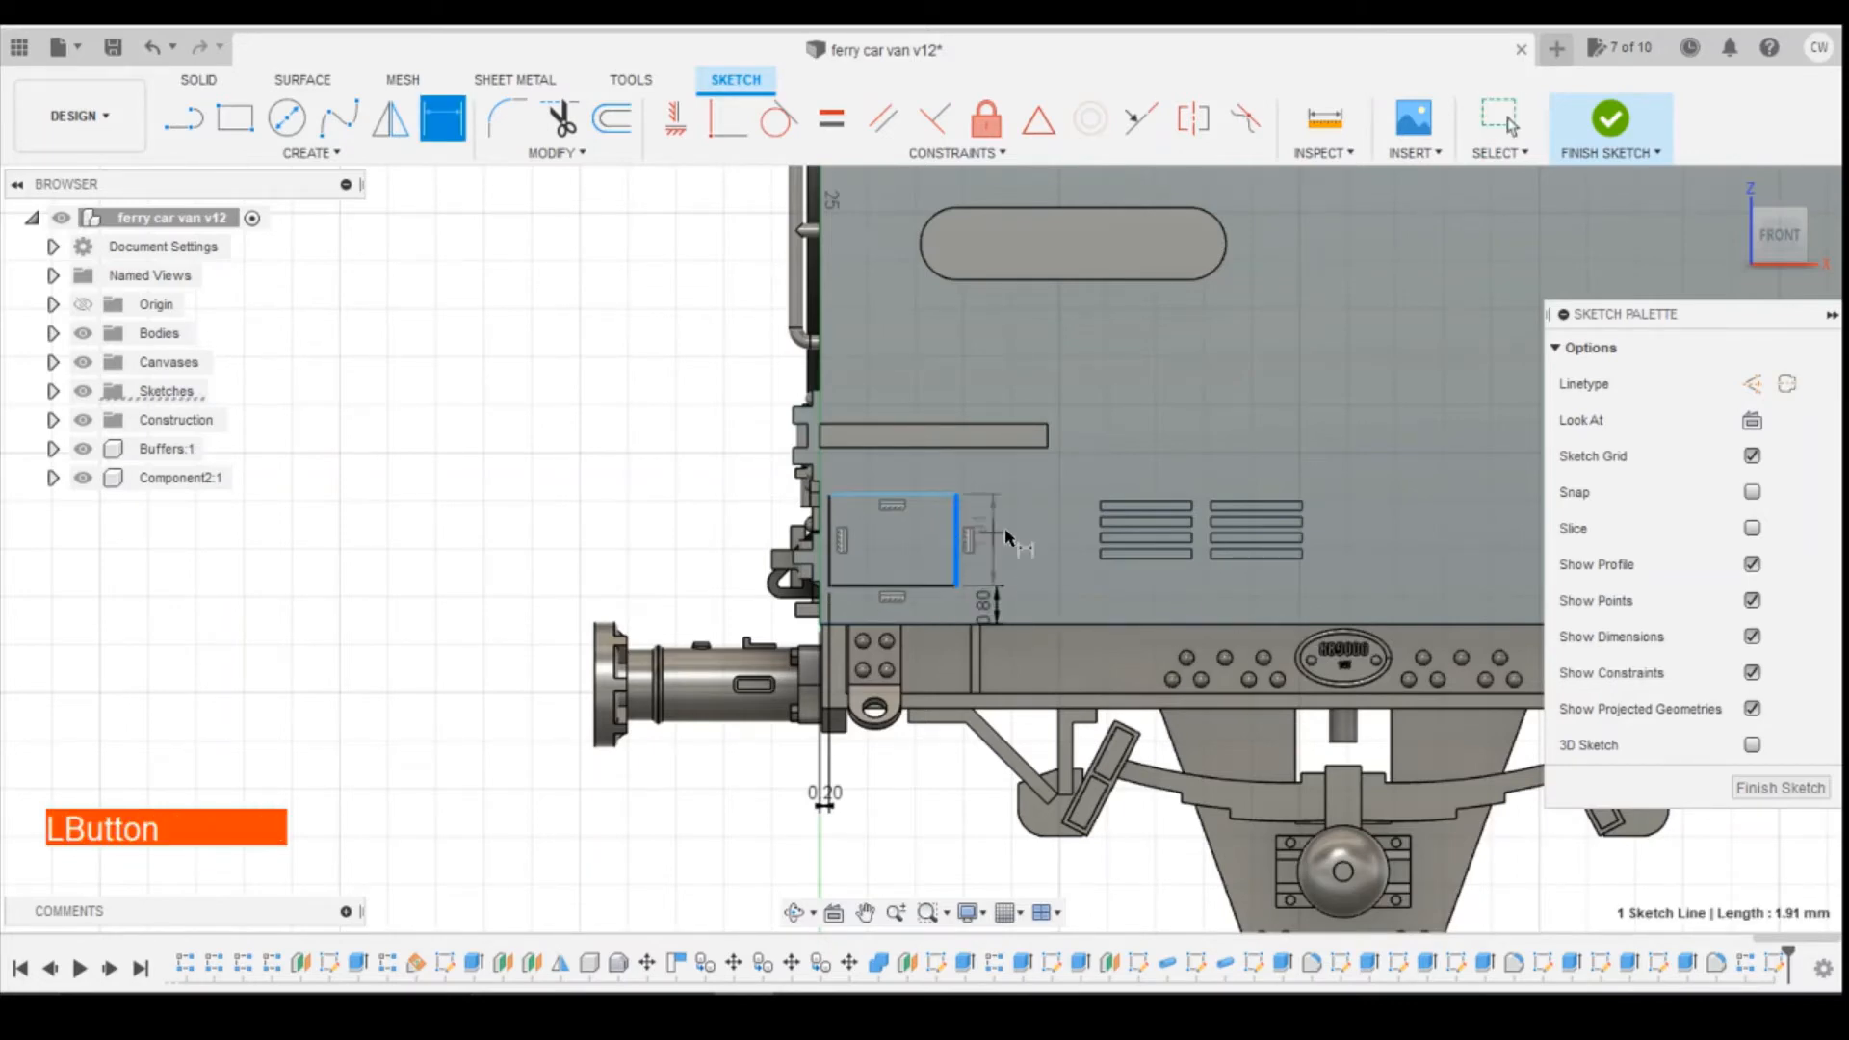
click(1006, 531)
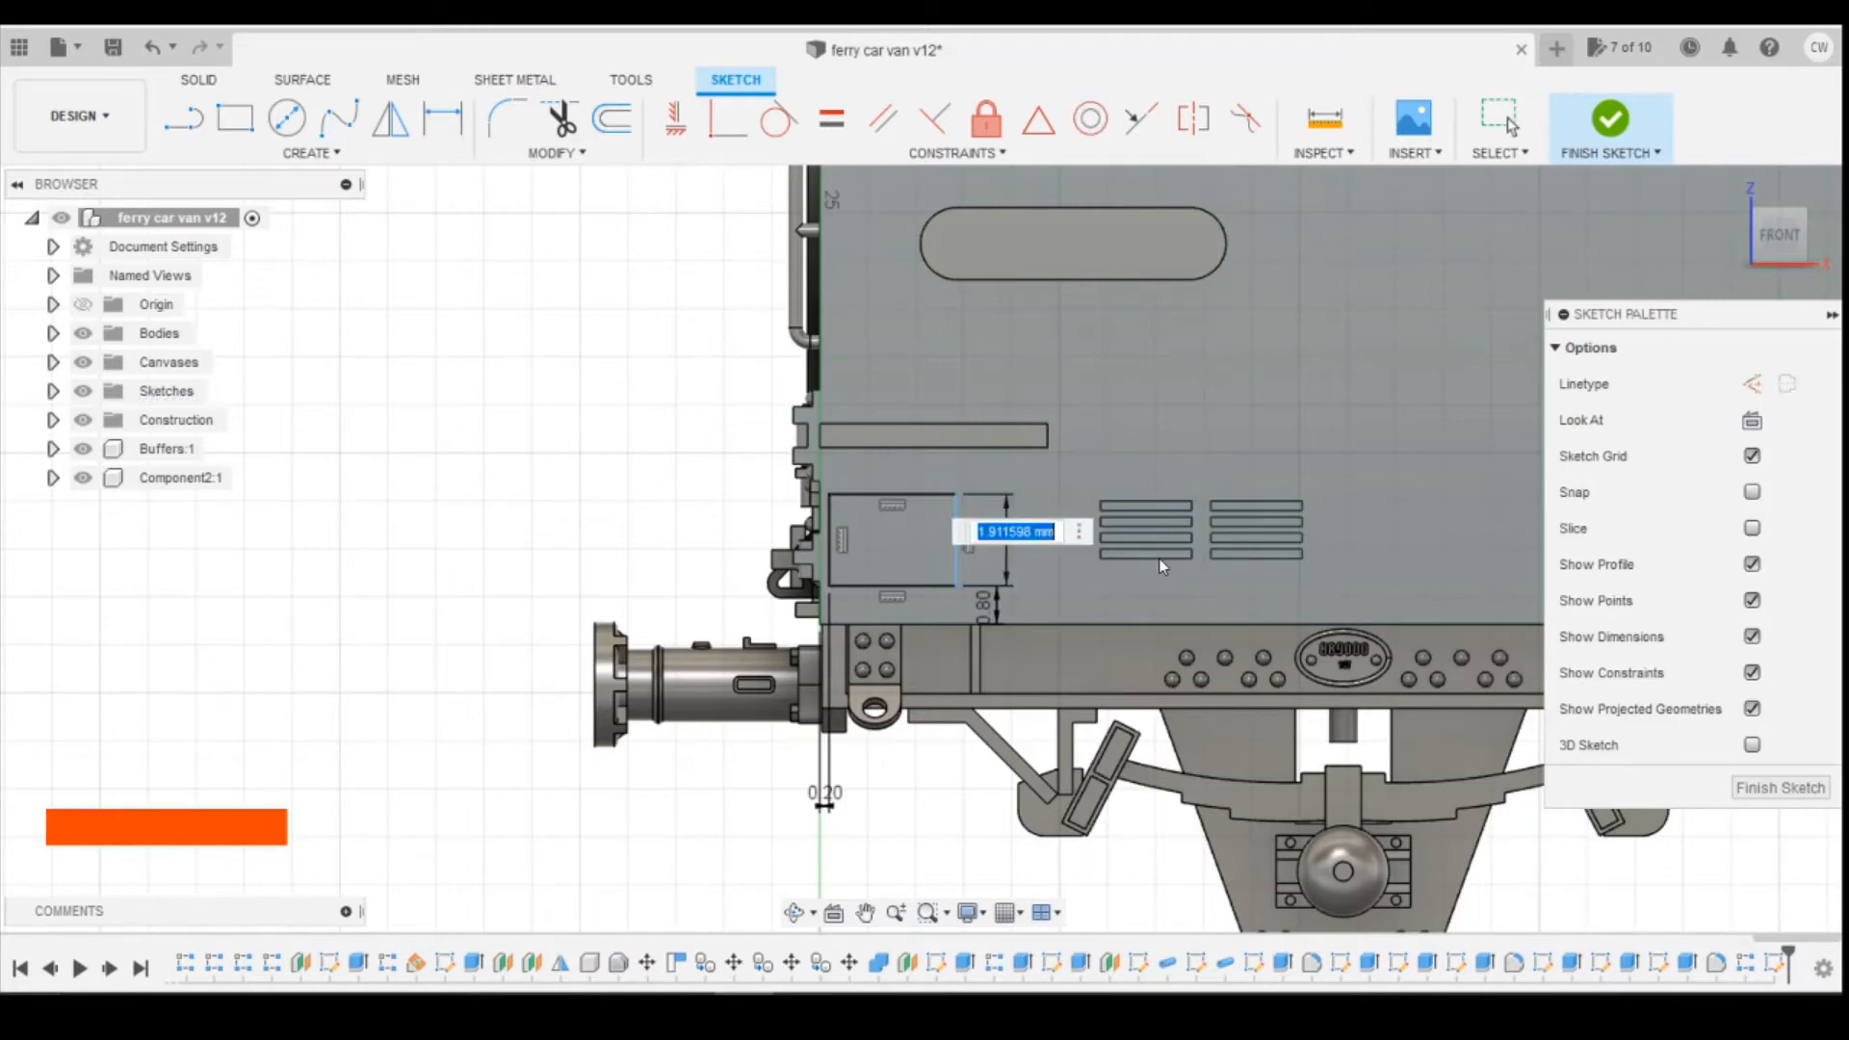
text(1.8)
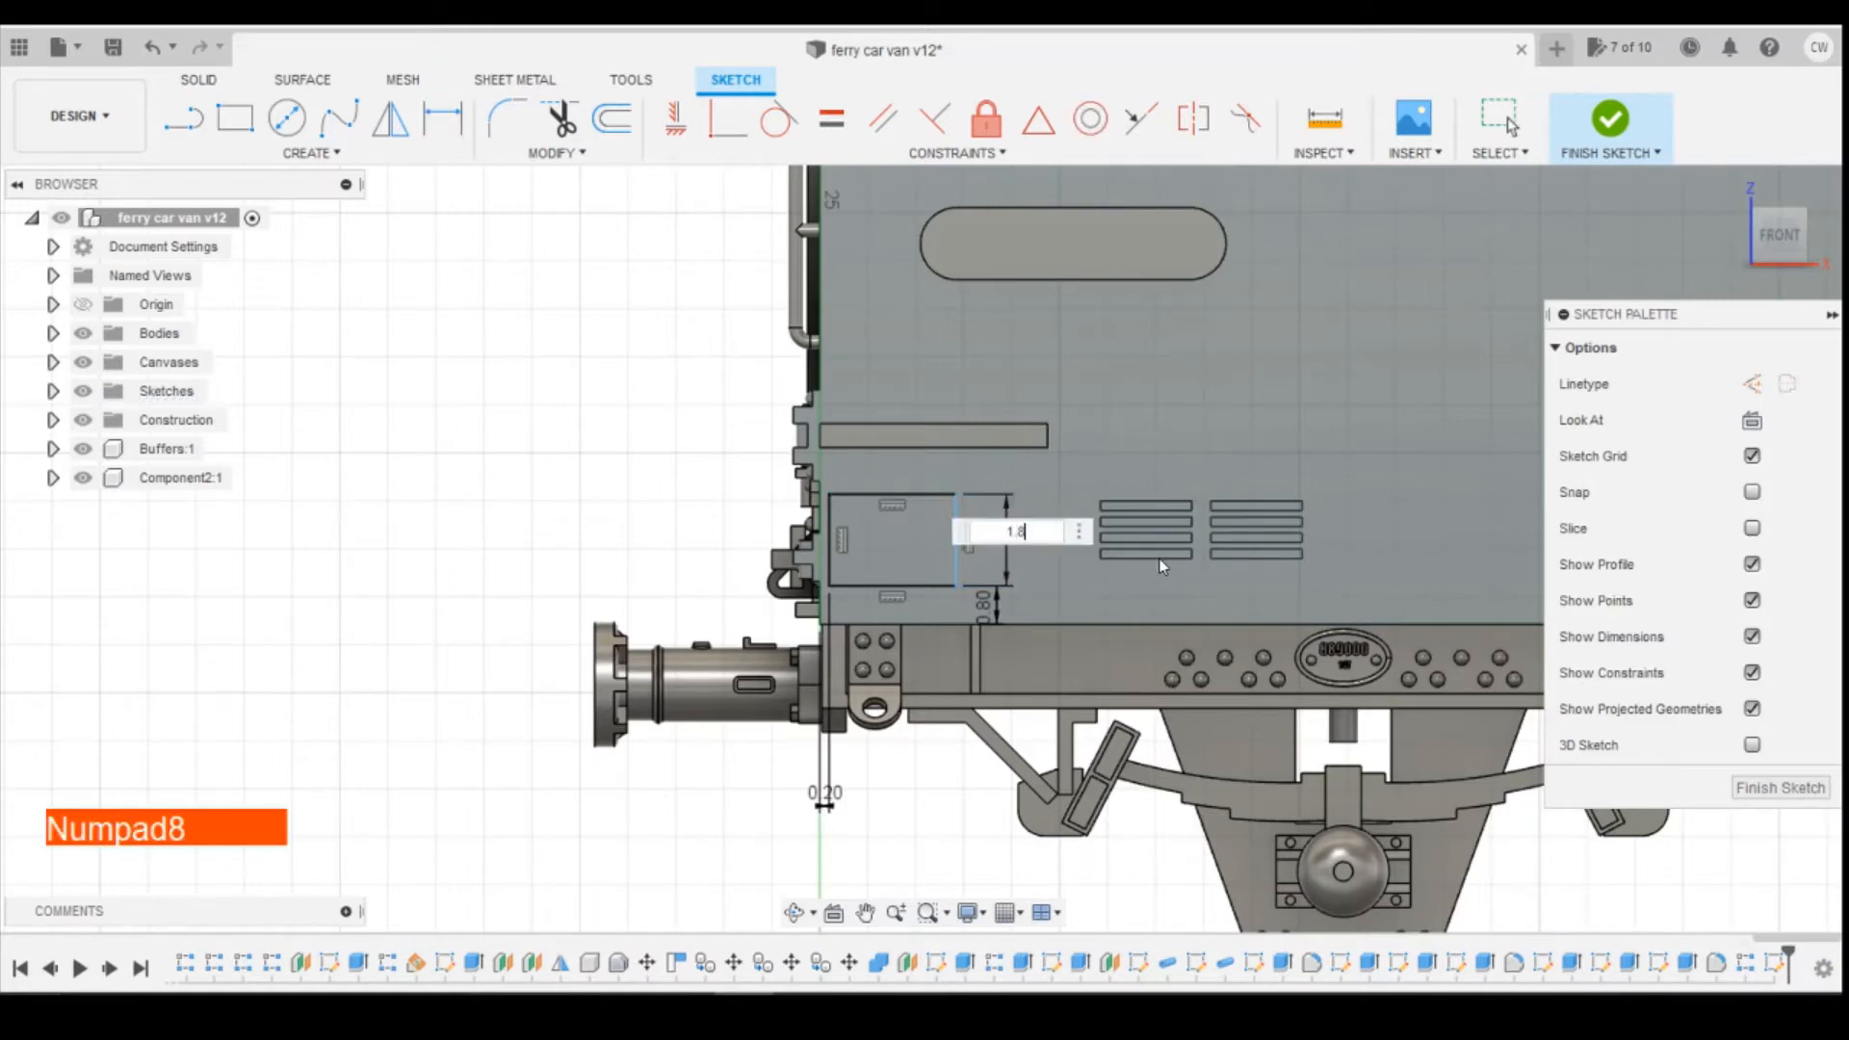
key(Return)
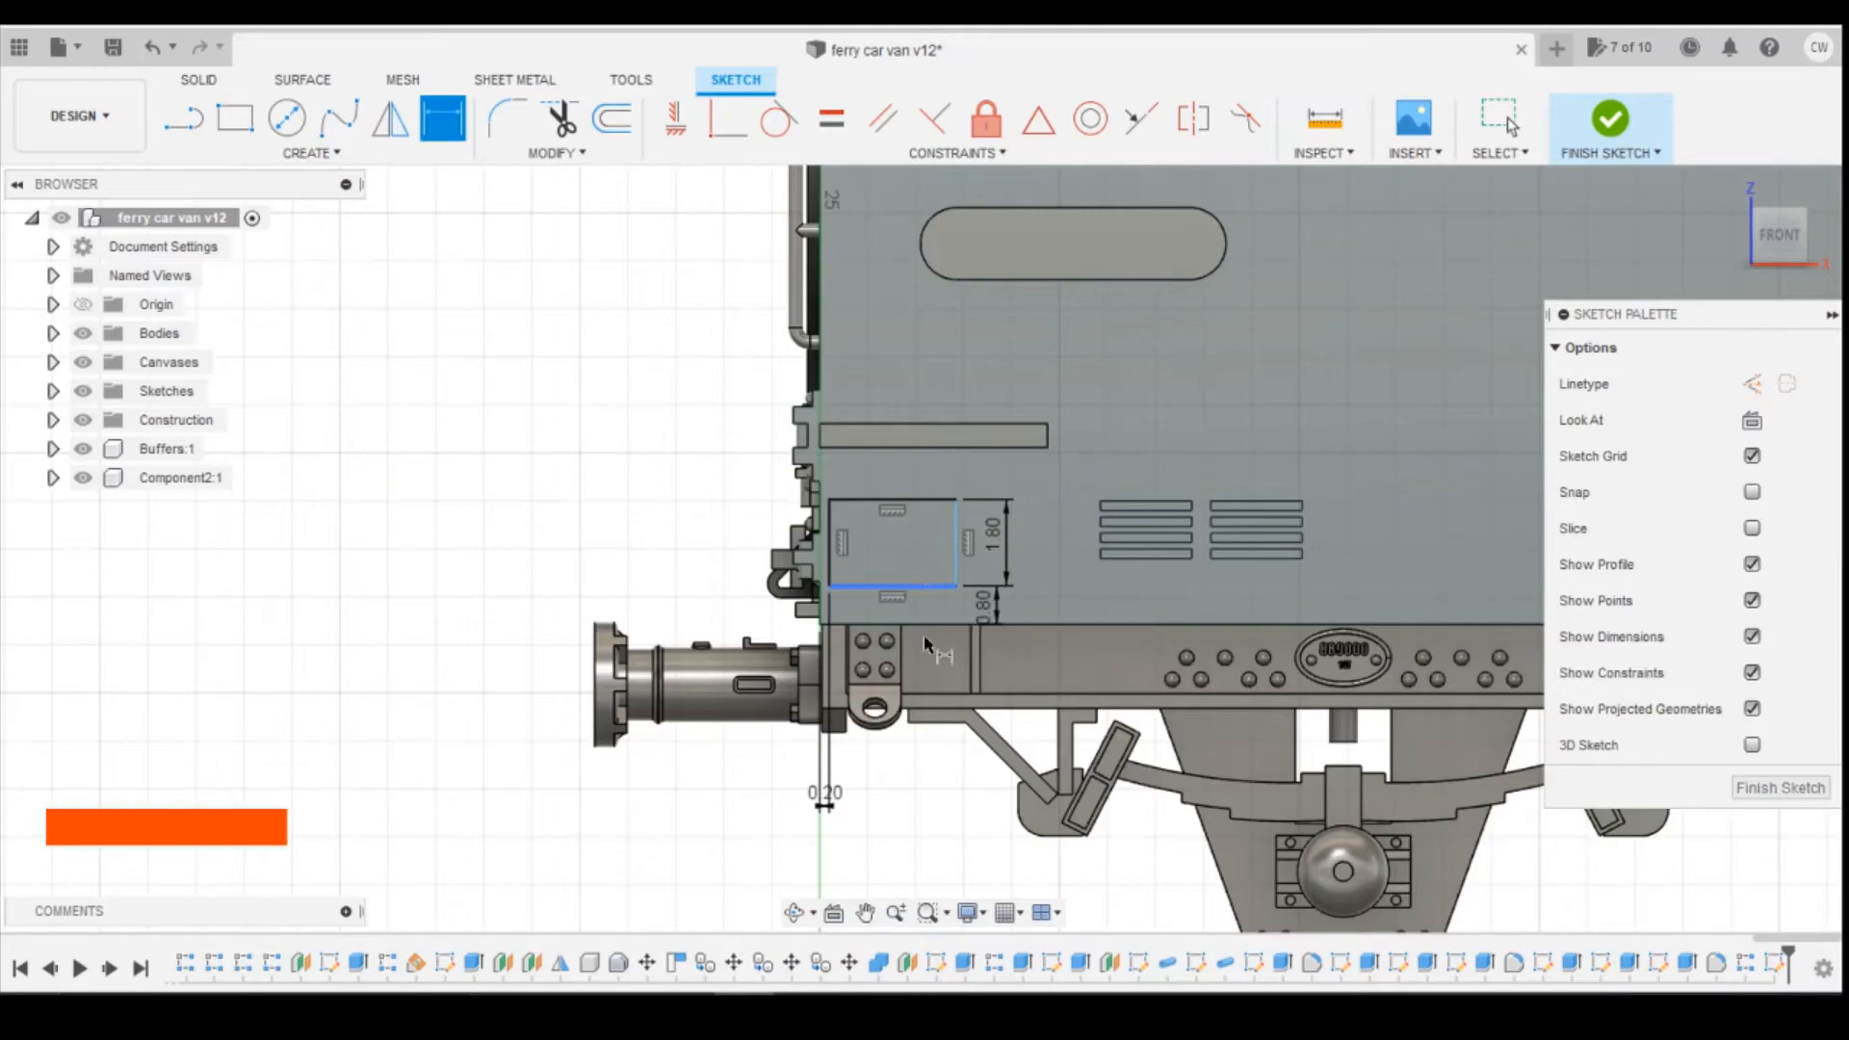
Check the panel's proportions in the reference photo and set the rectangle's width to 2 mm.
click(929, 906)
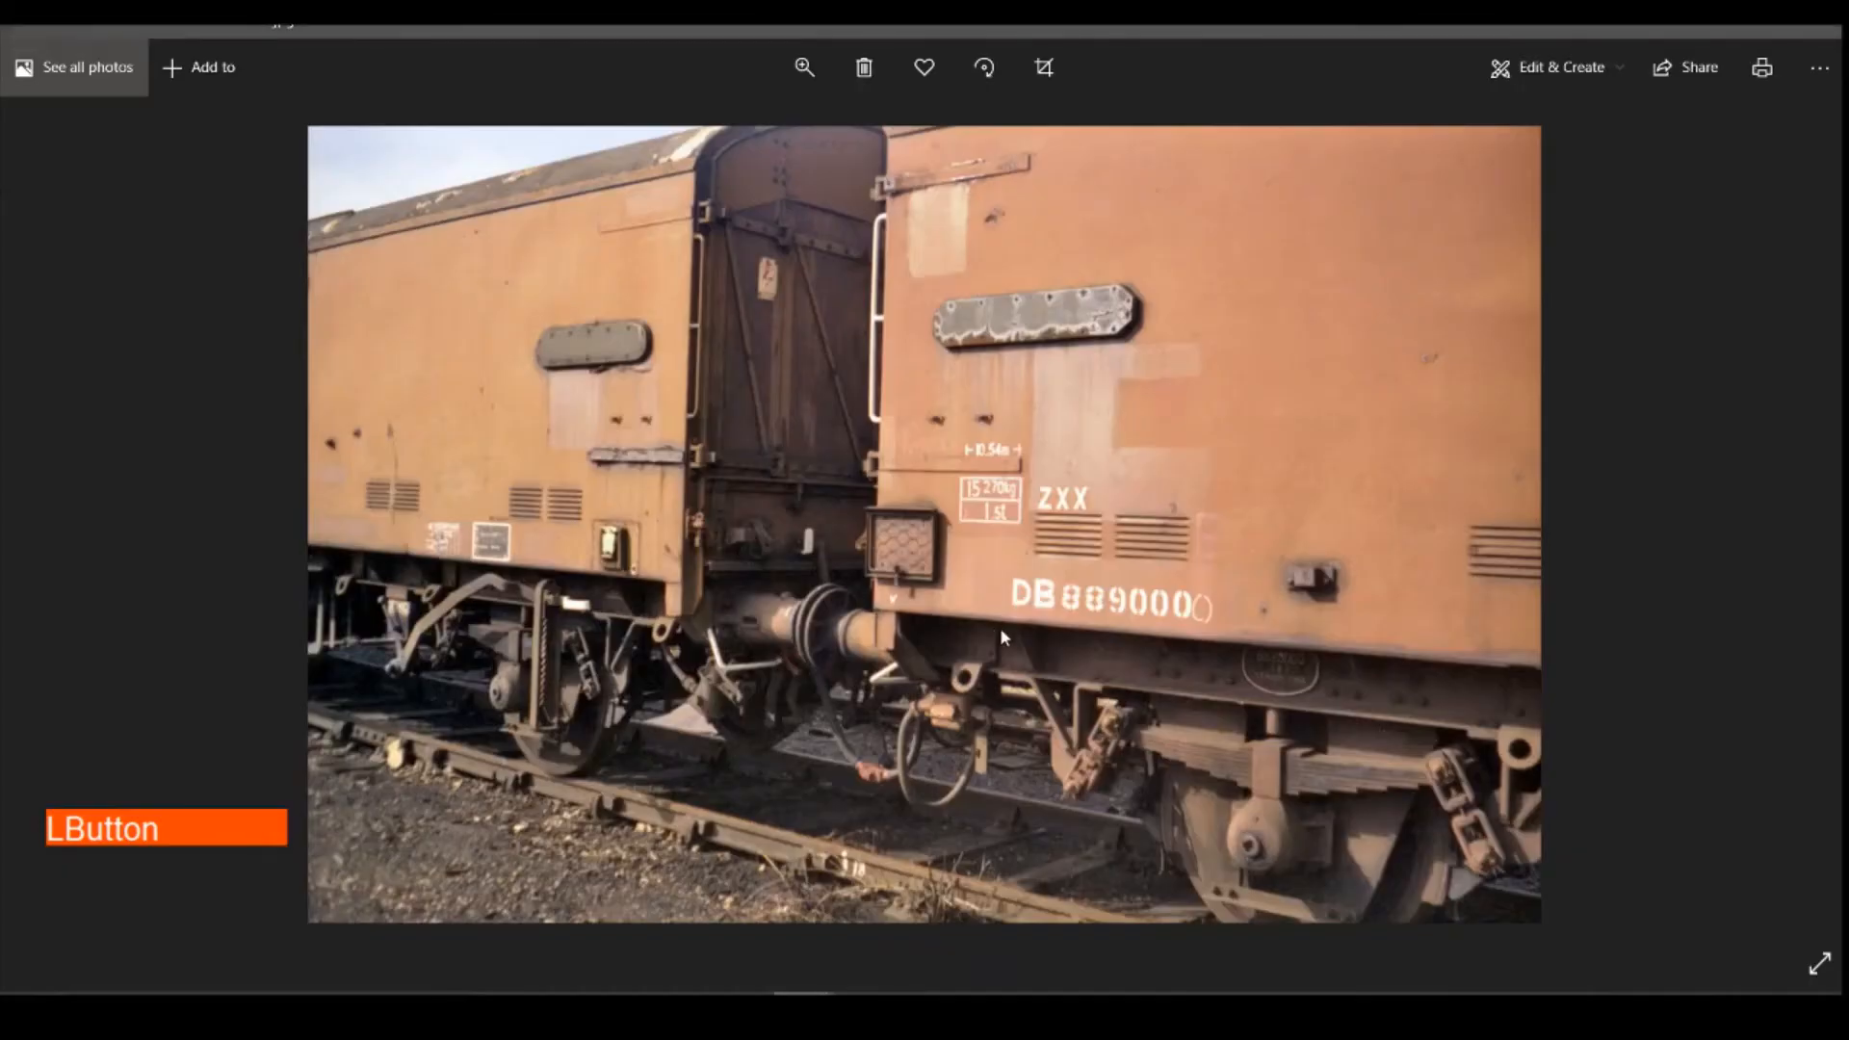
click(803, 1009)
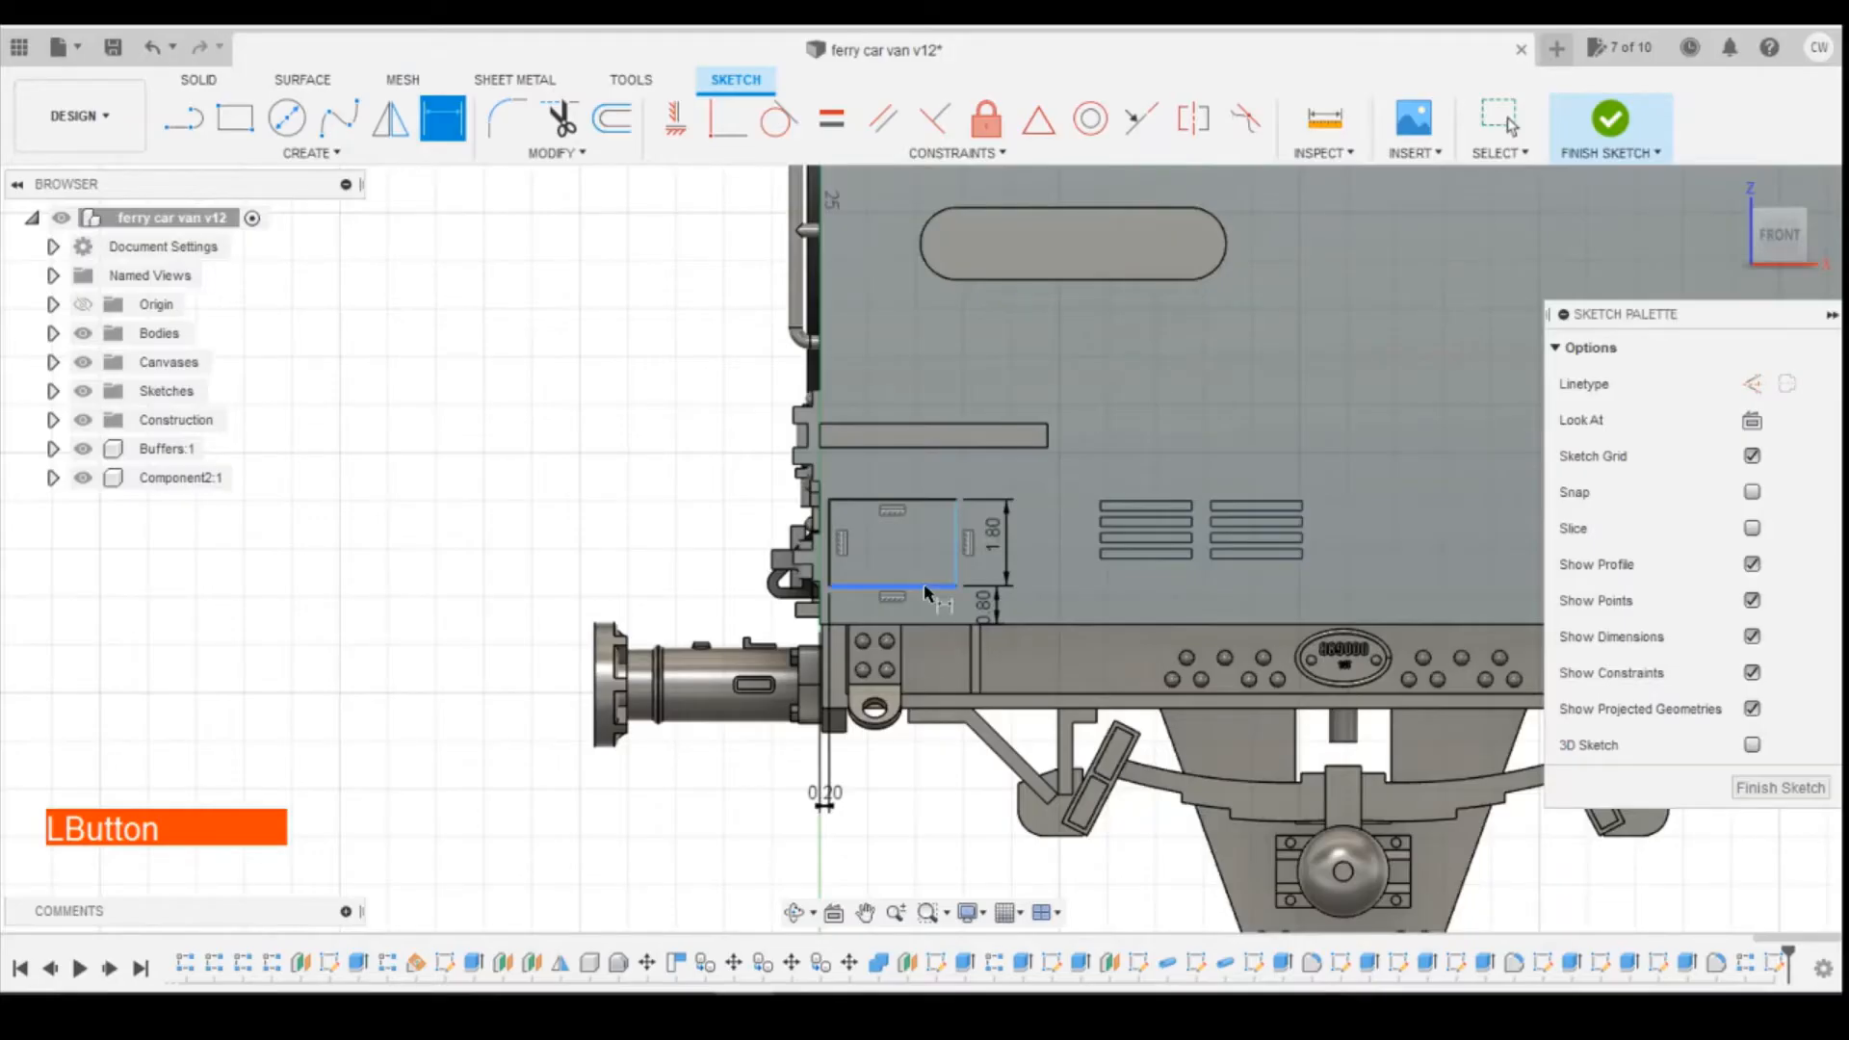
click(924, 592)
click(958, 804)
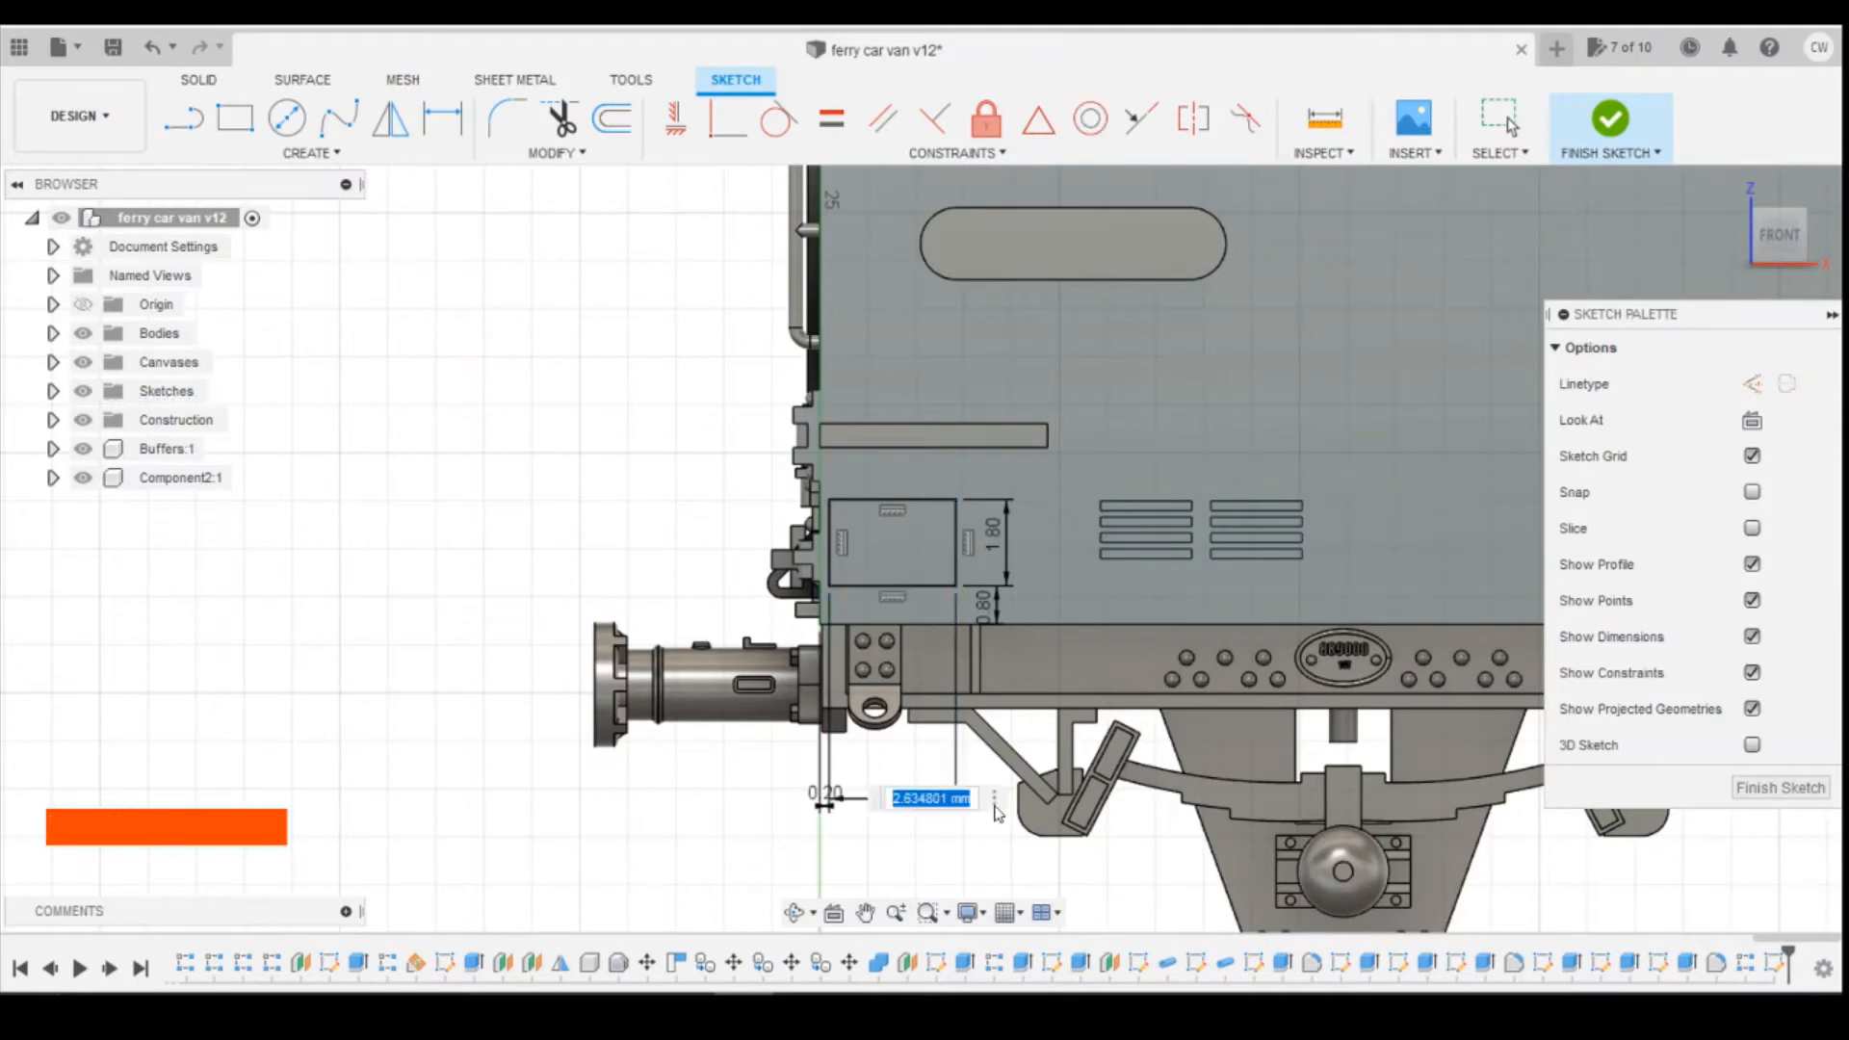
text(2)
key(Return)
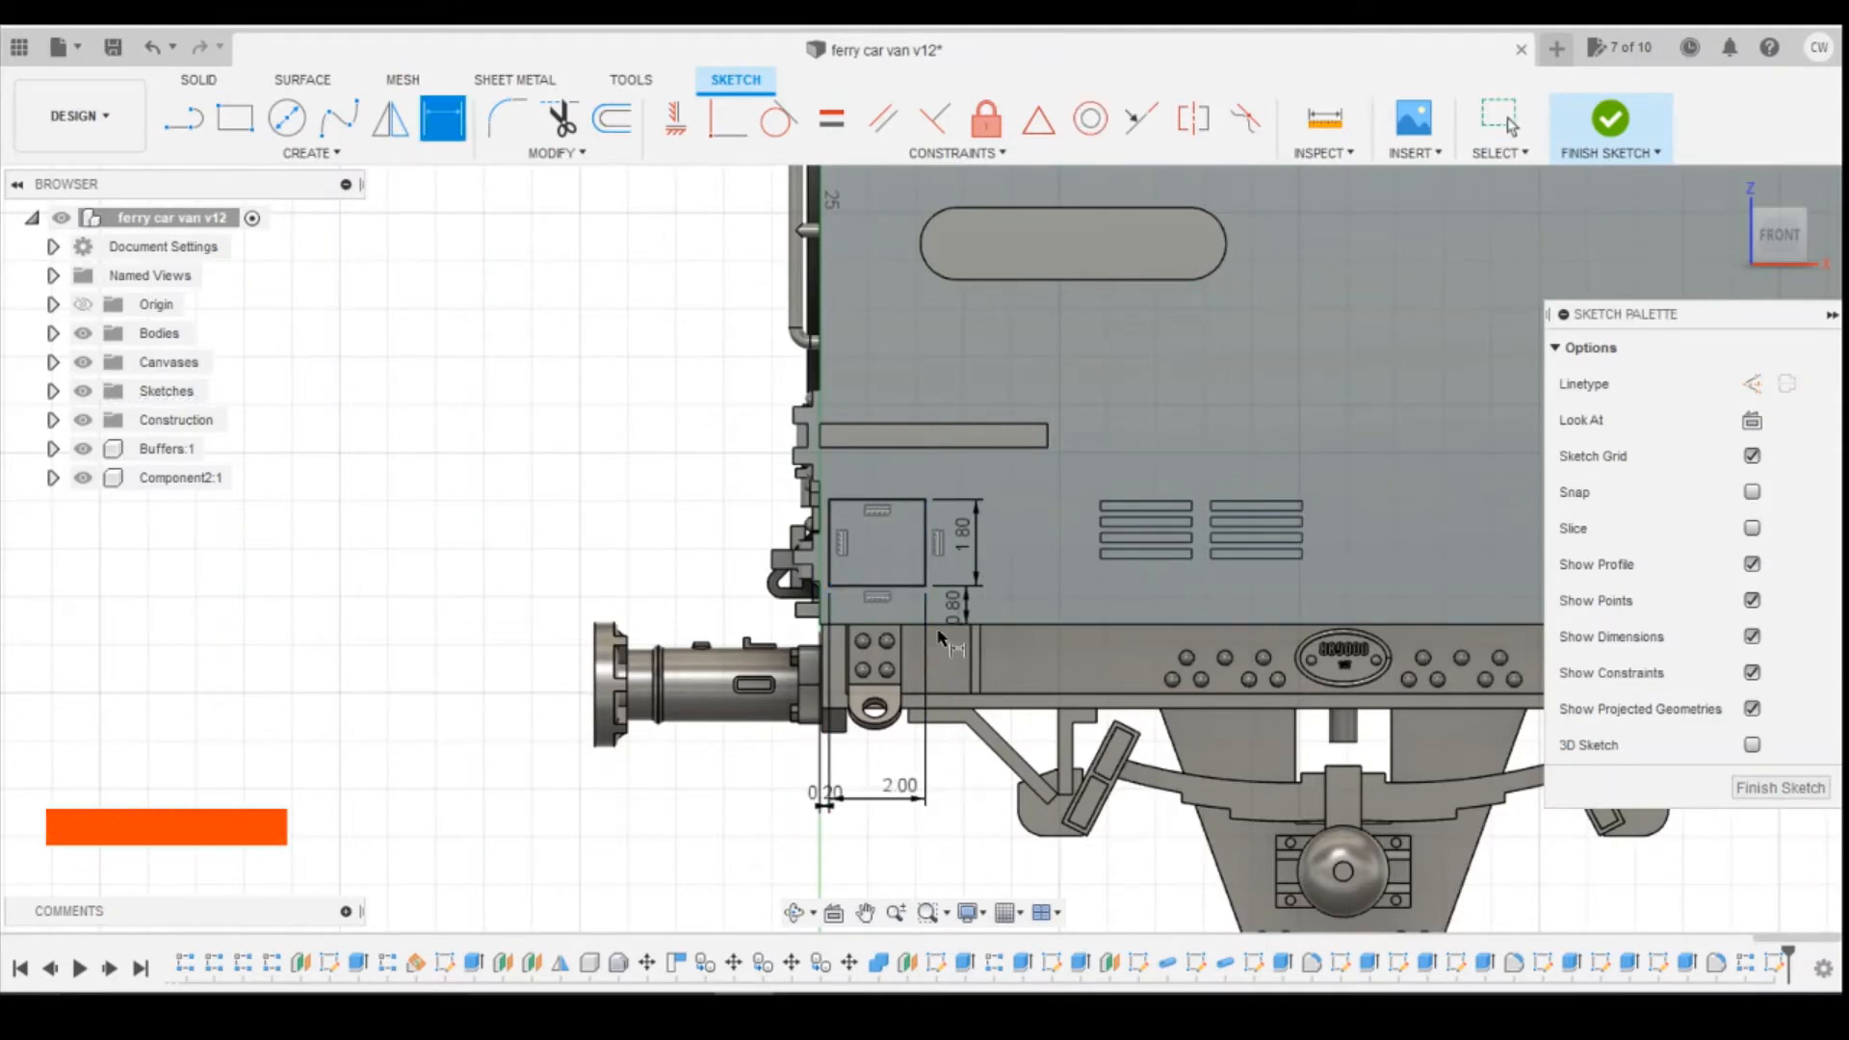
Check the panel in the reference photo and extrude the rectangle at the van side's lower corner 0.25 mm outward.
click(803, 1009)
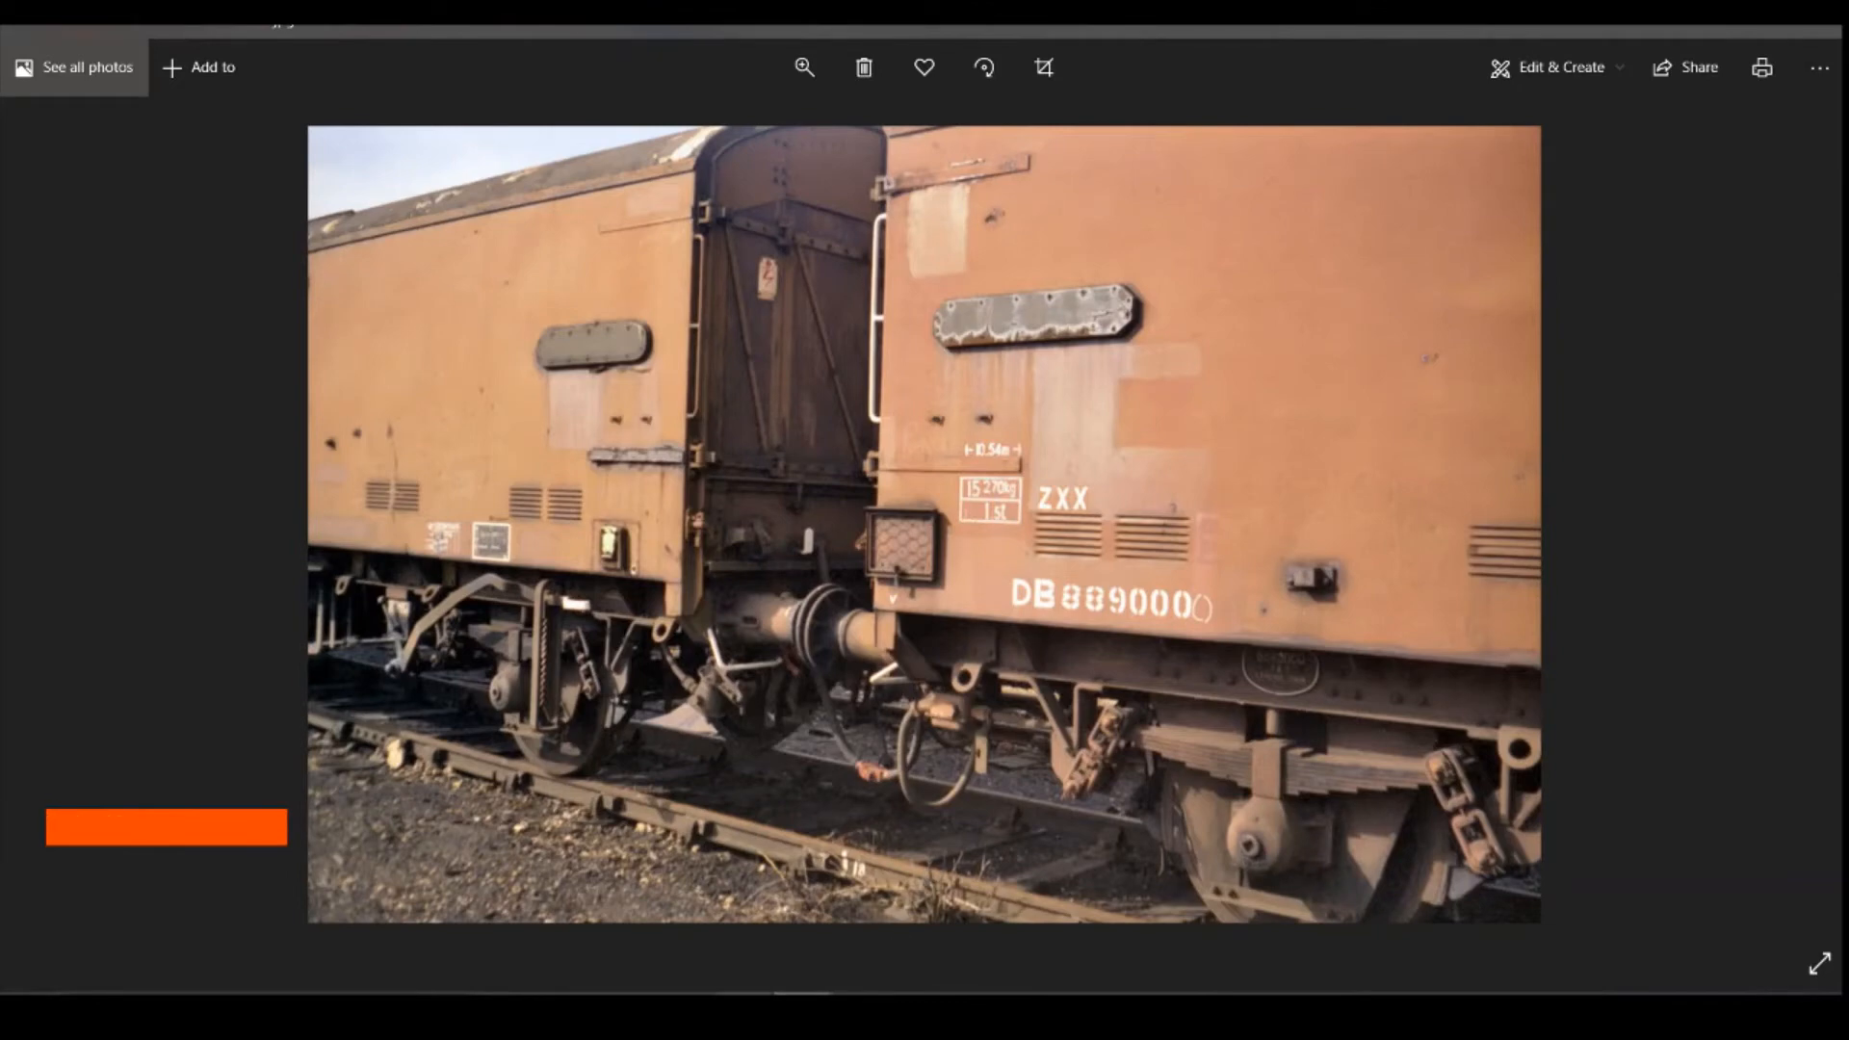
click(803, 1009)
key(Escape)
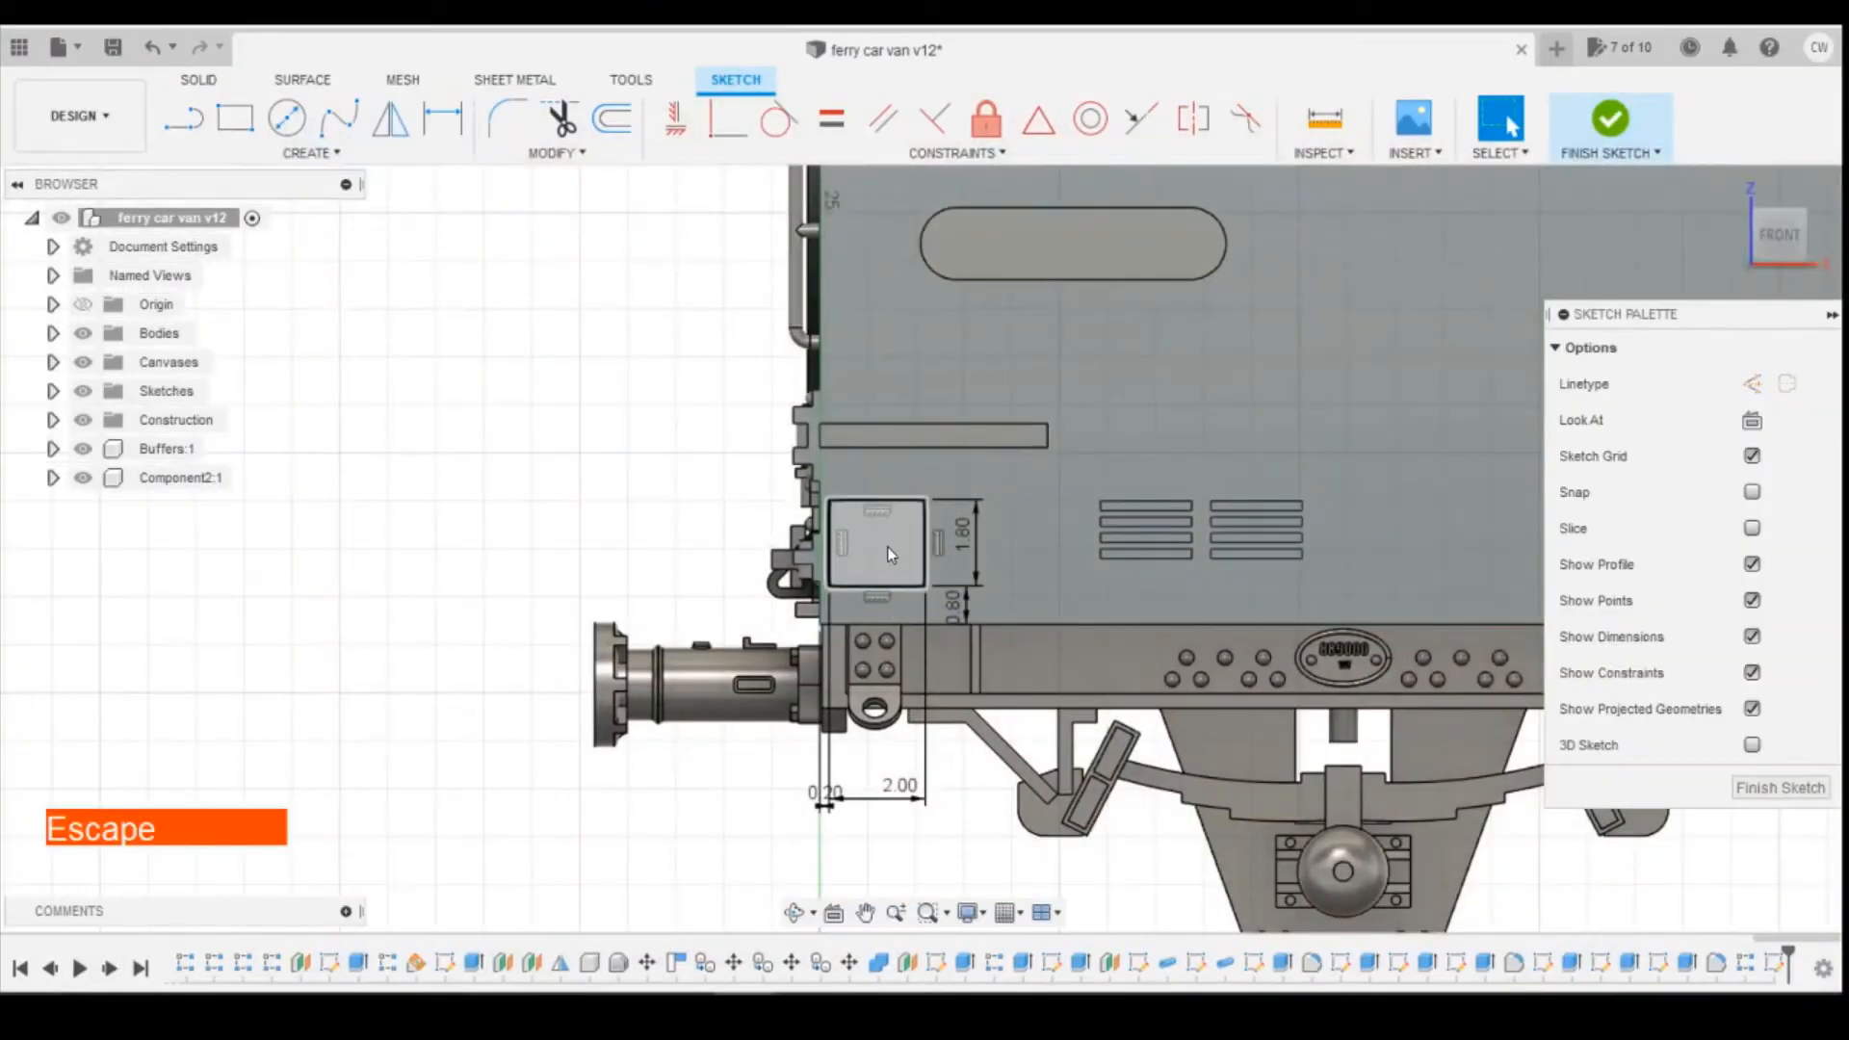
right_click(888, 554)
click(848, 648)
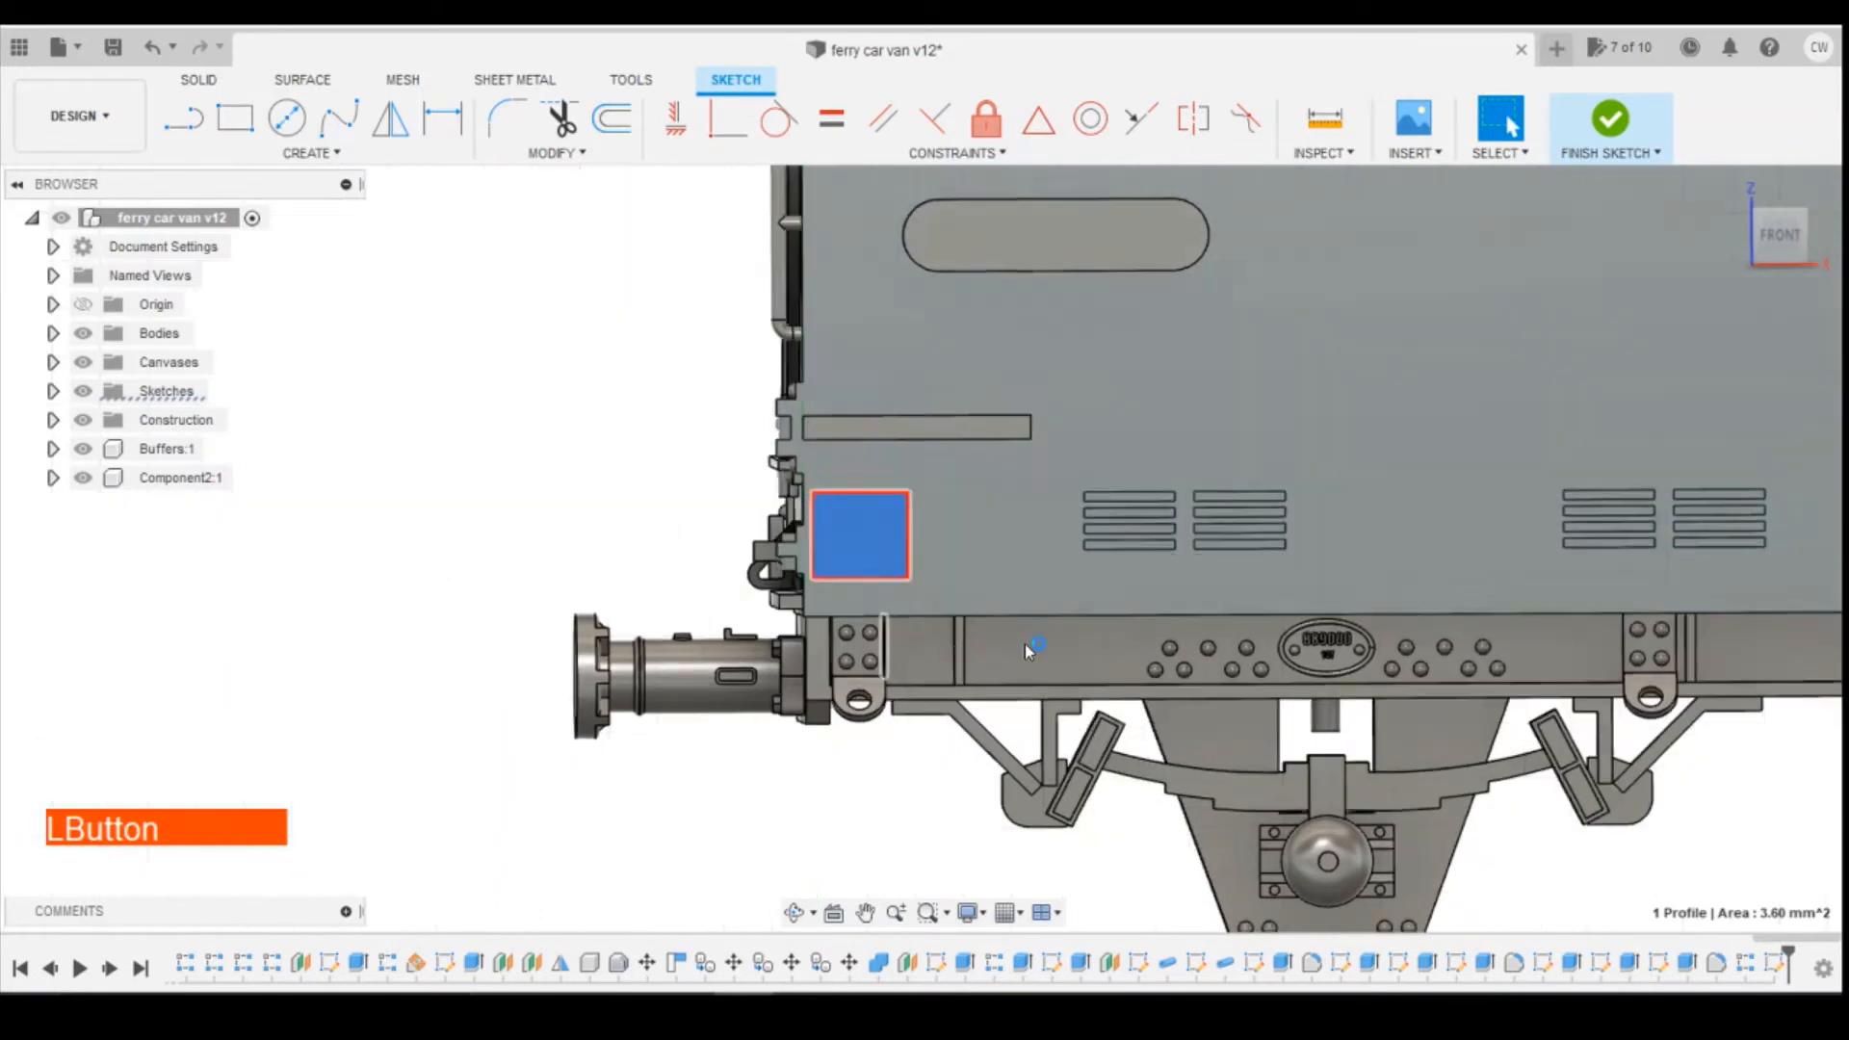
text(0)
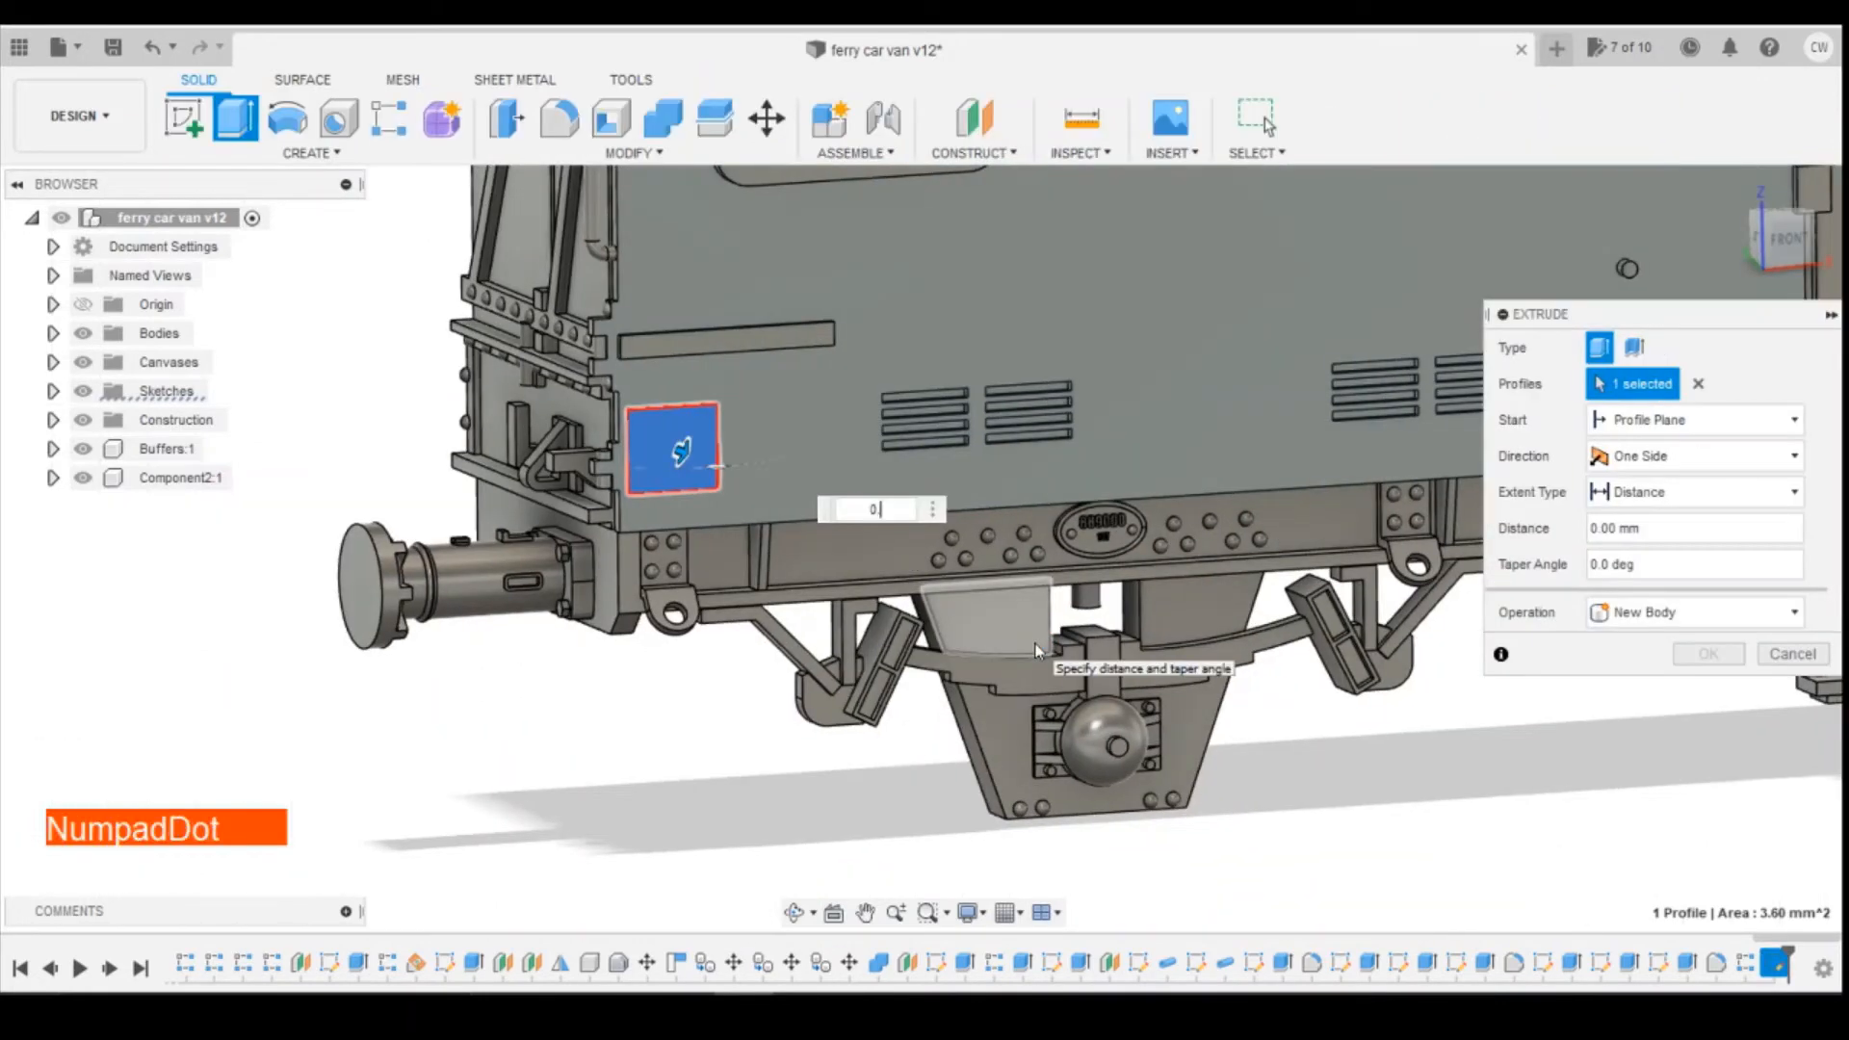
text(.25)
key(Return)
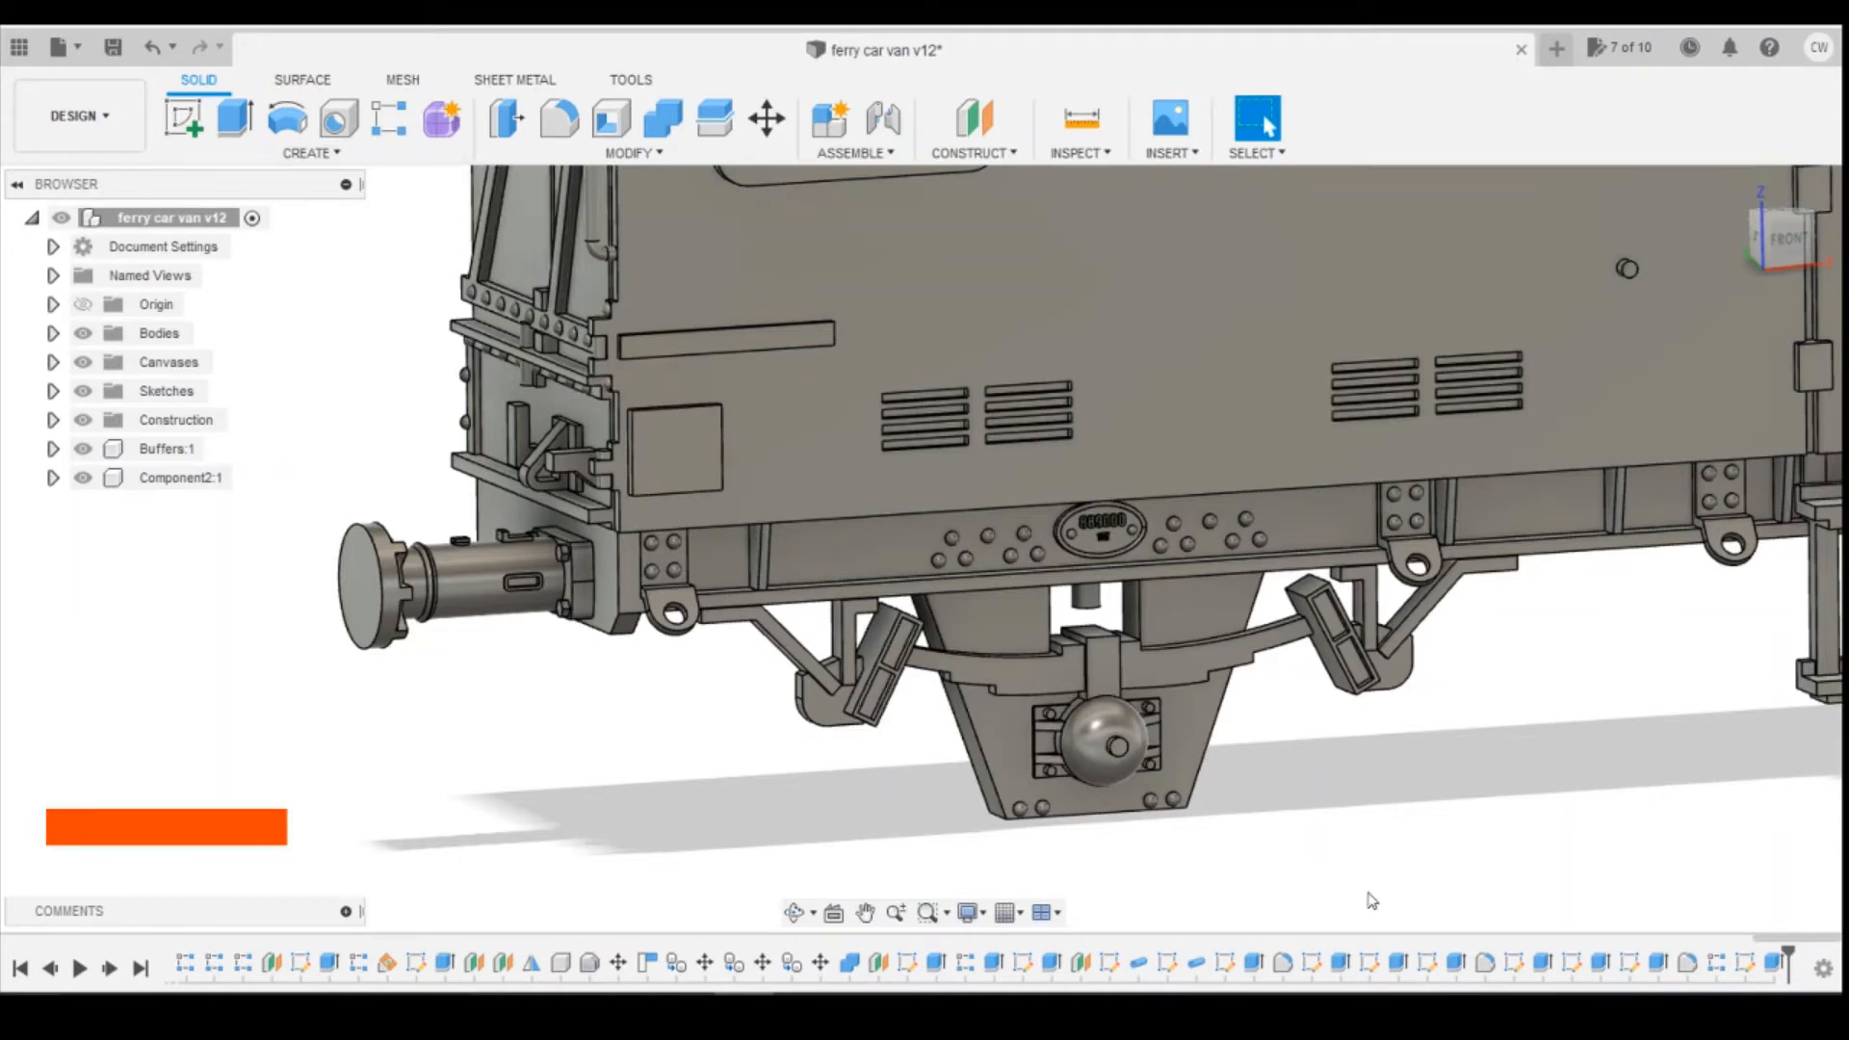
Edit the panel's extrusion and change its operation to Join so it merges with the van side.
click(1775, 962)
right_click(1774, 961)
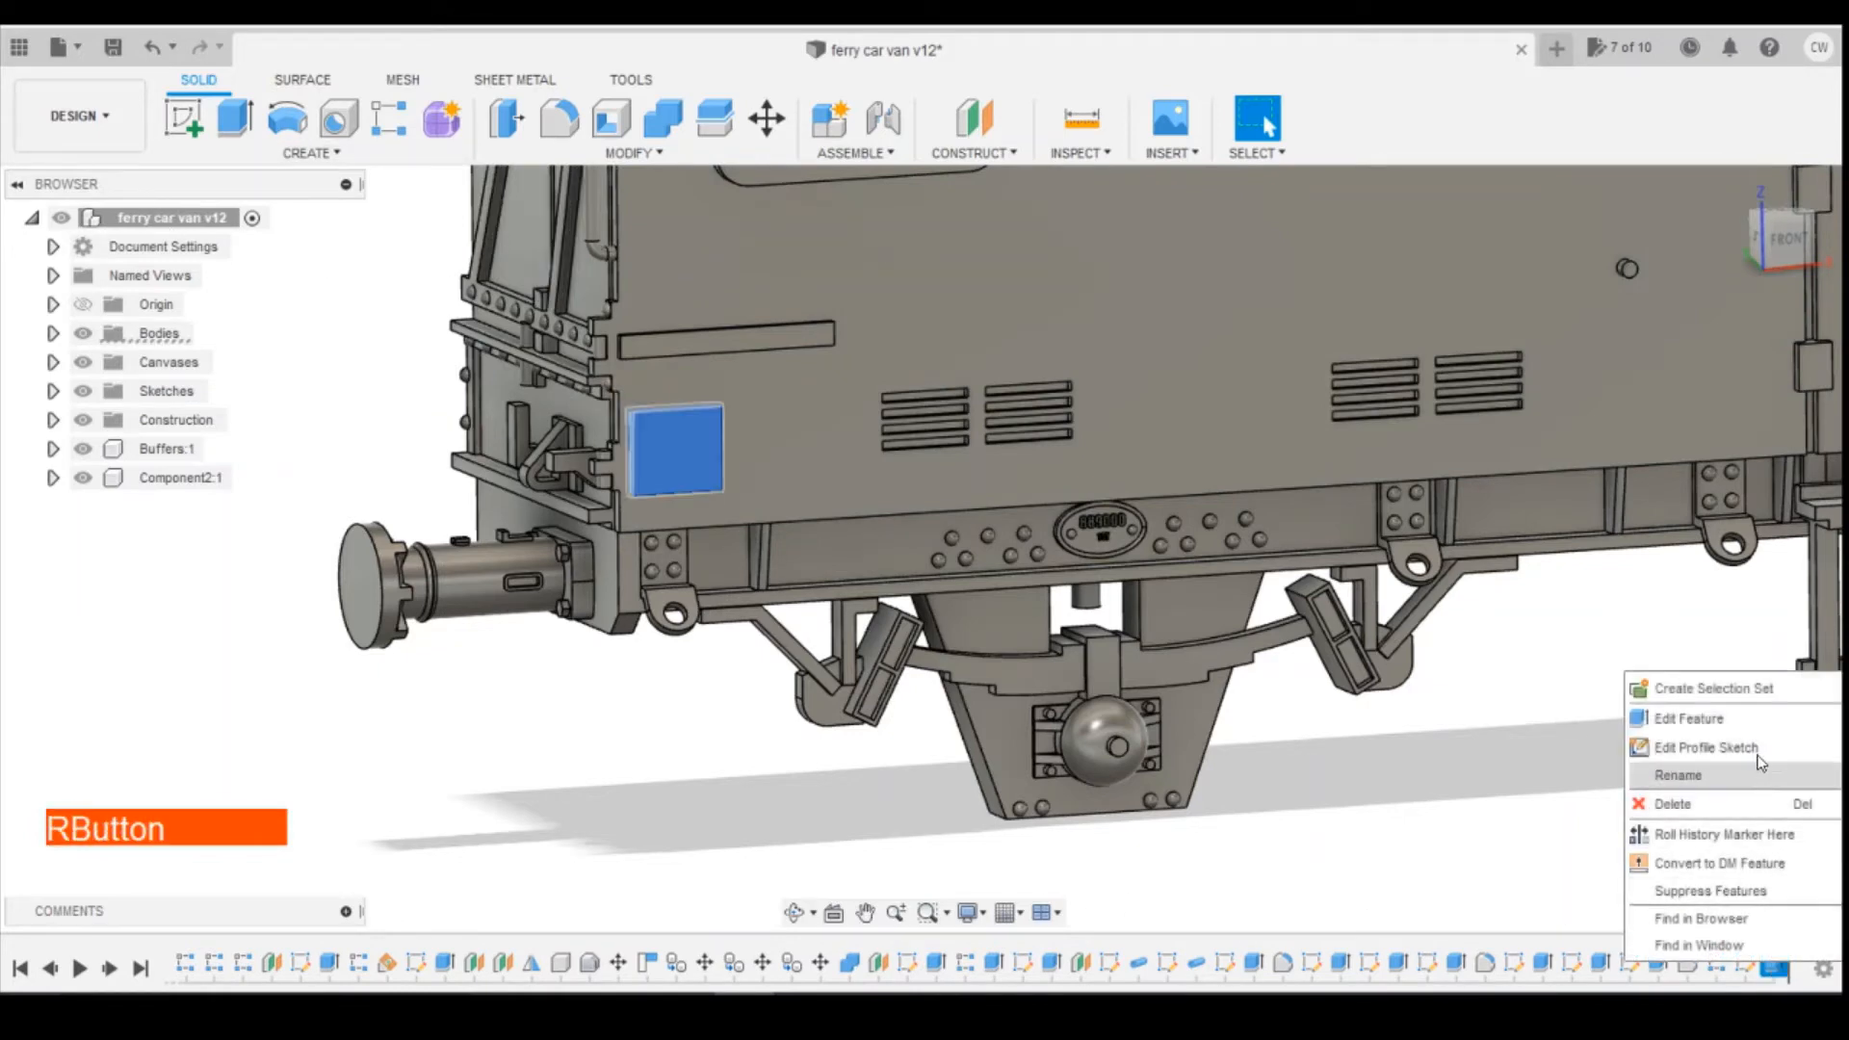
click(1756, 737)
click(1730, 621)
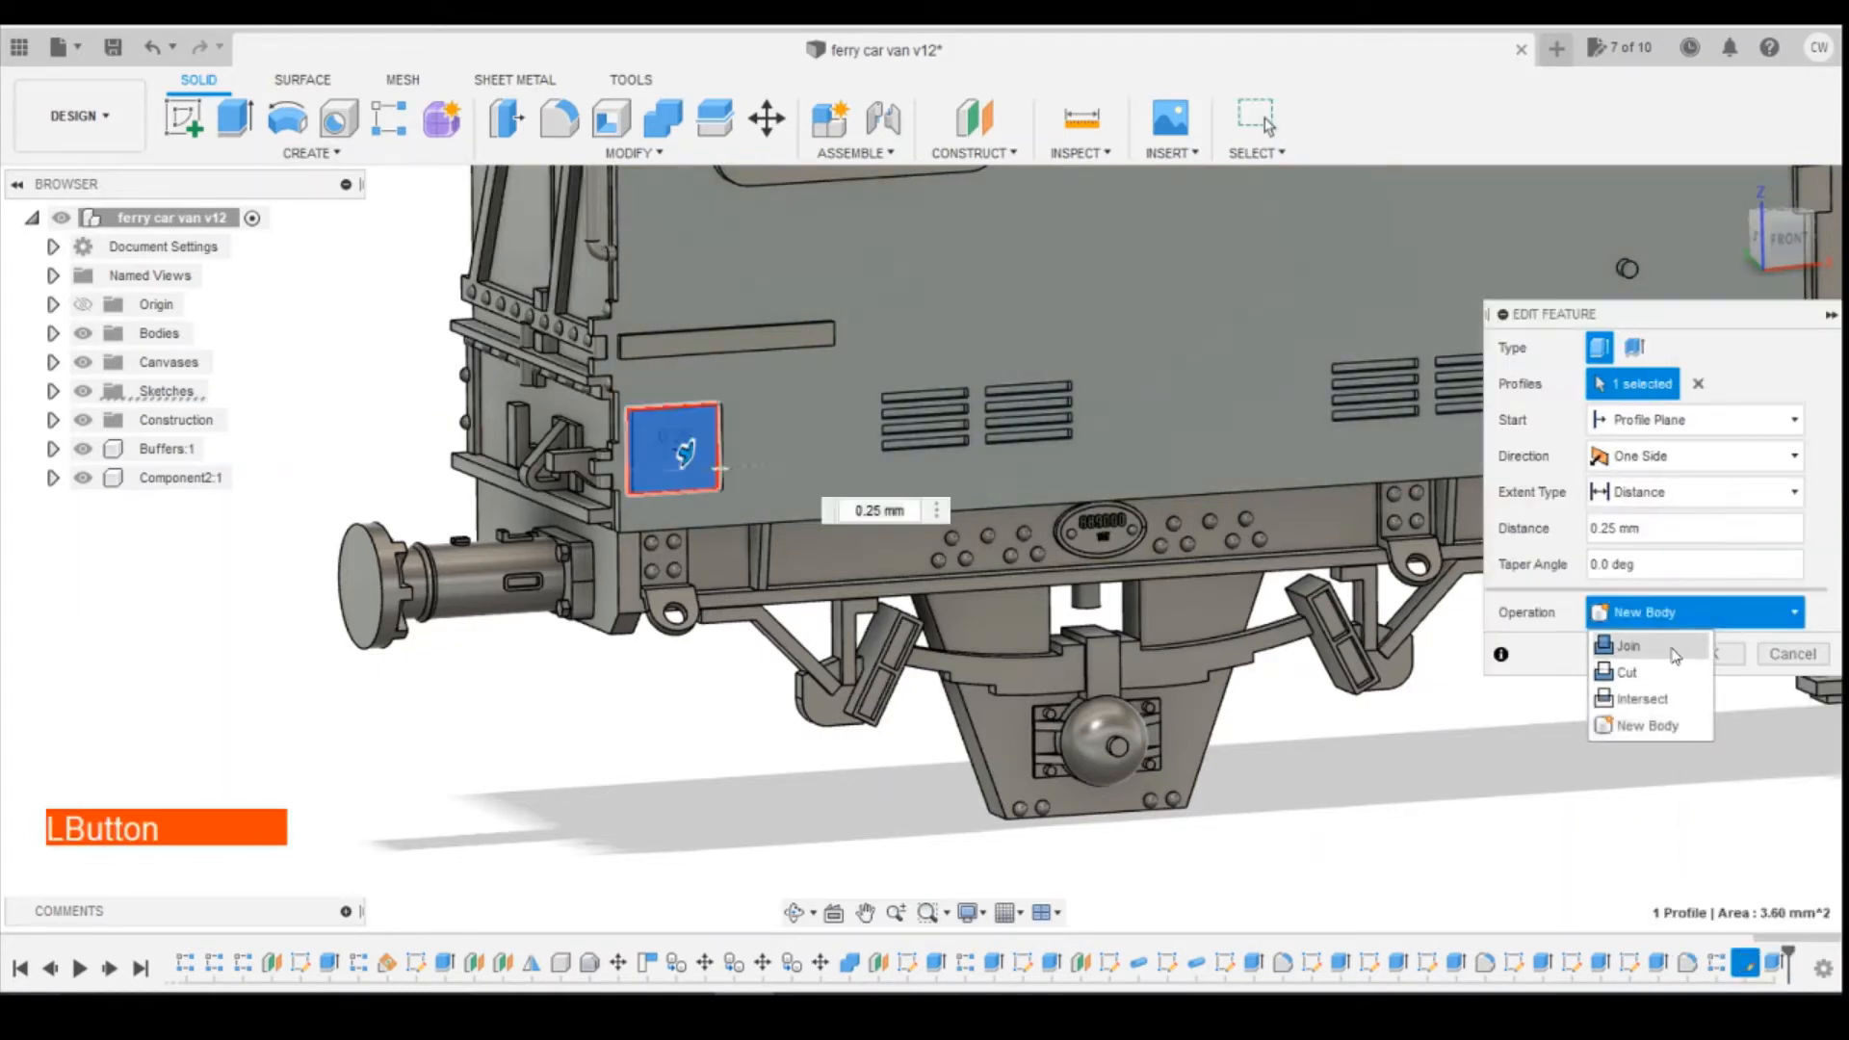
click(1673, 647)
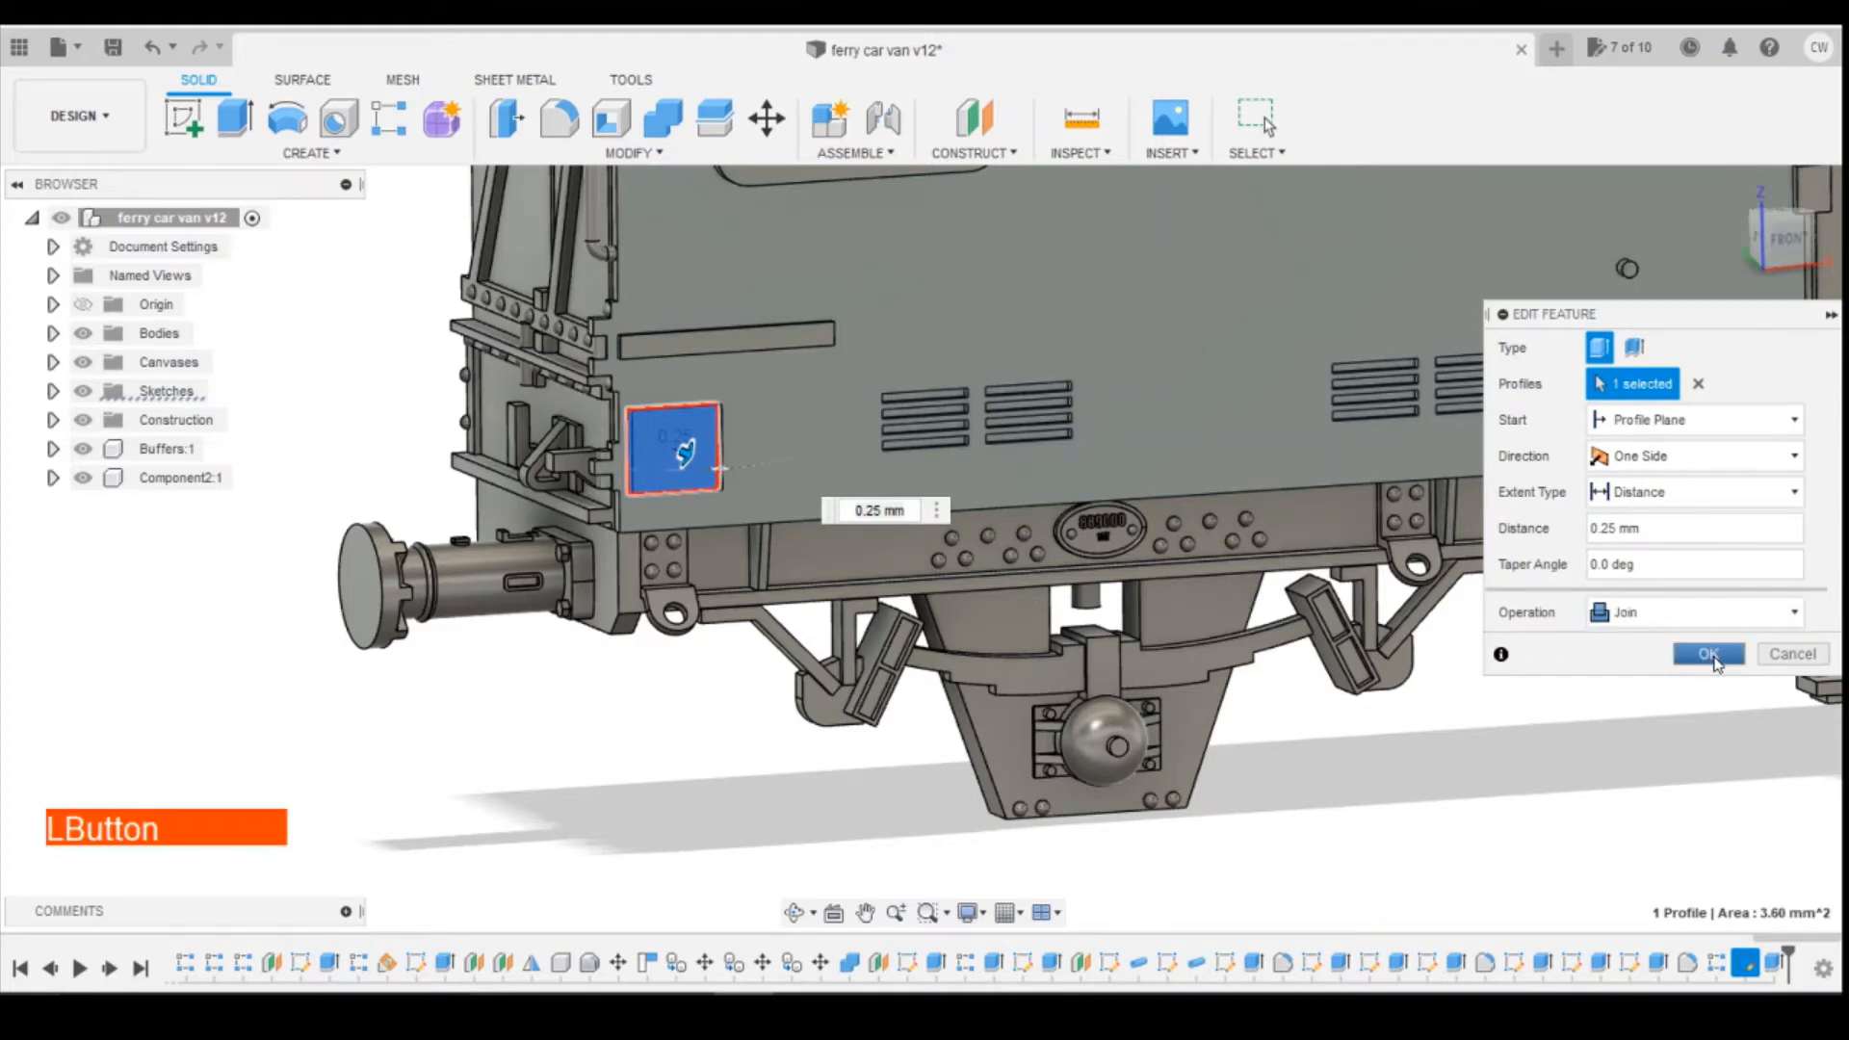
click(1697, 656)
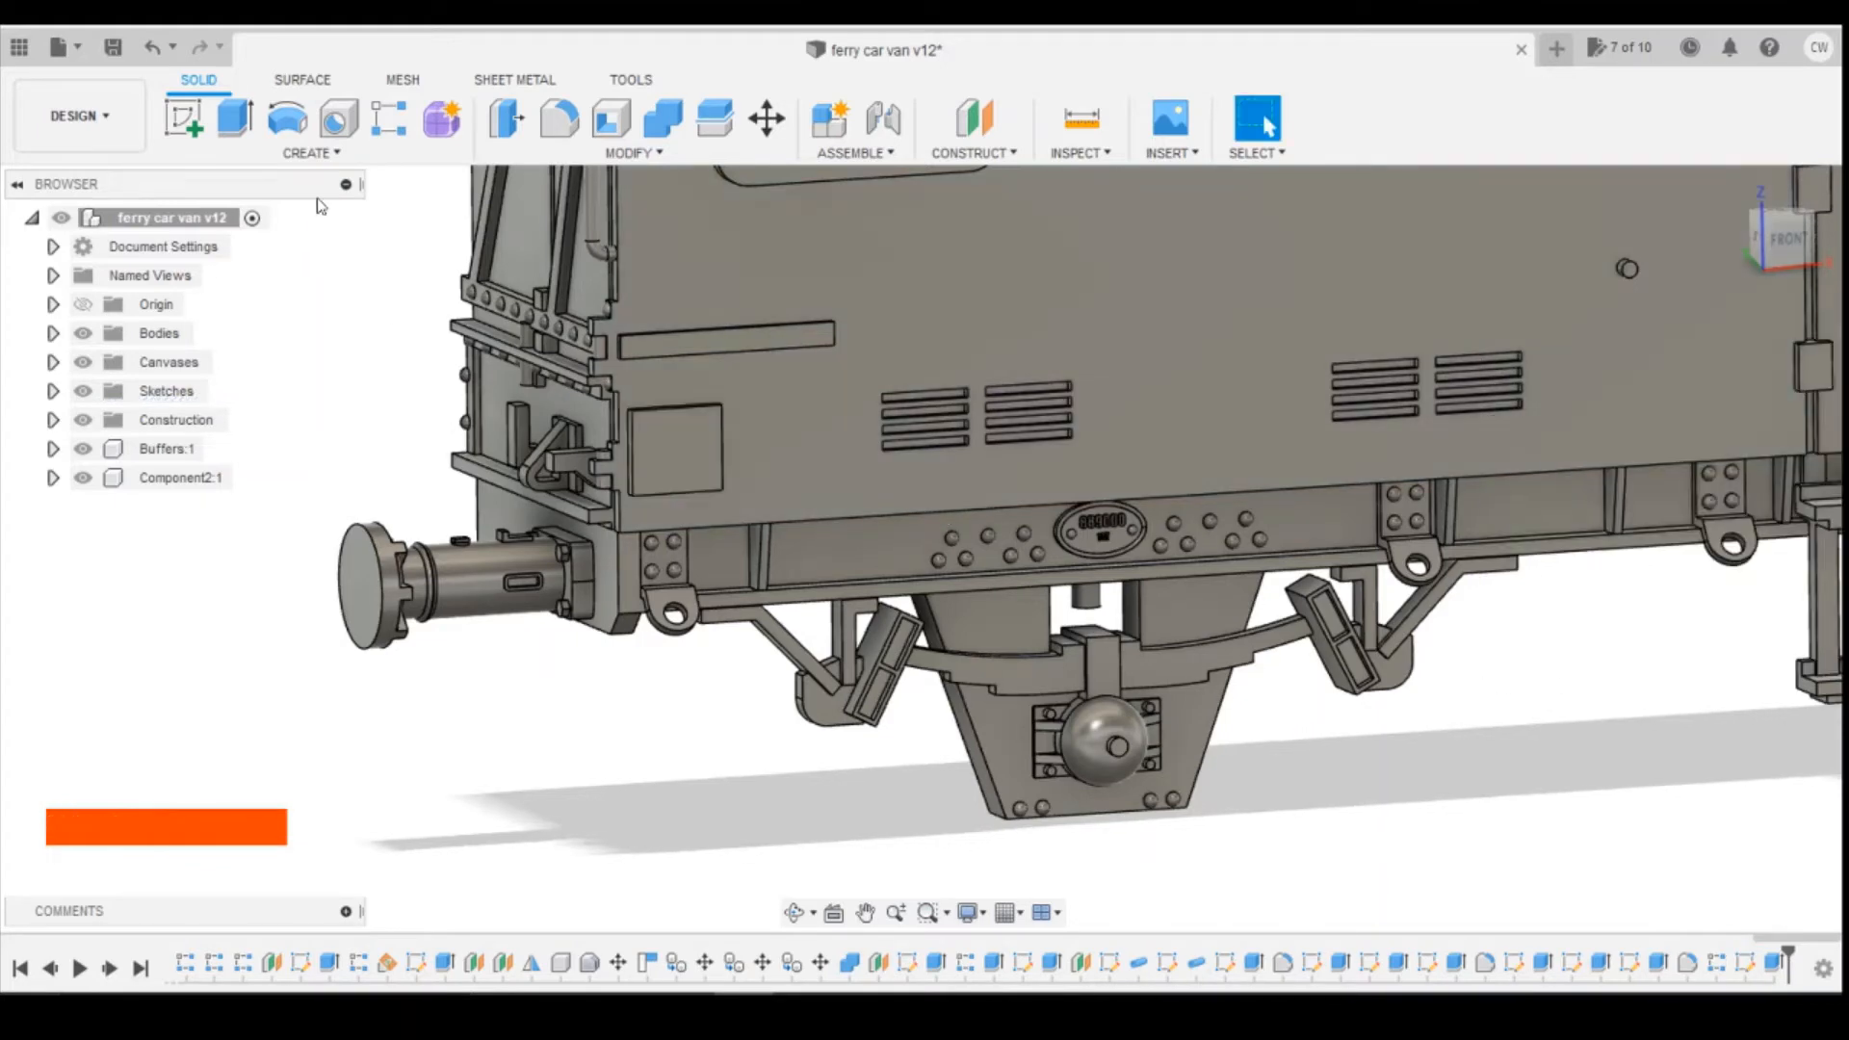
Start a sketch on the raised panel's front face and offset its outline -0.1 mm to form an inner border.
click(190, 123)
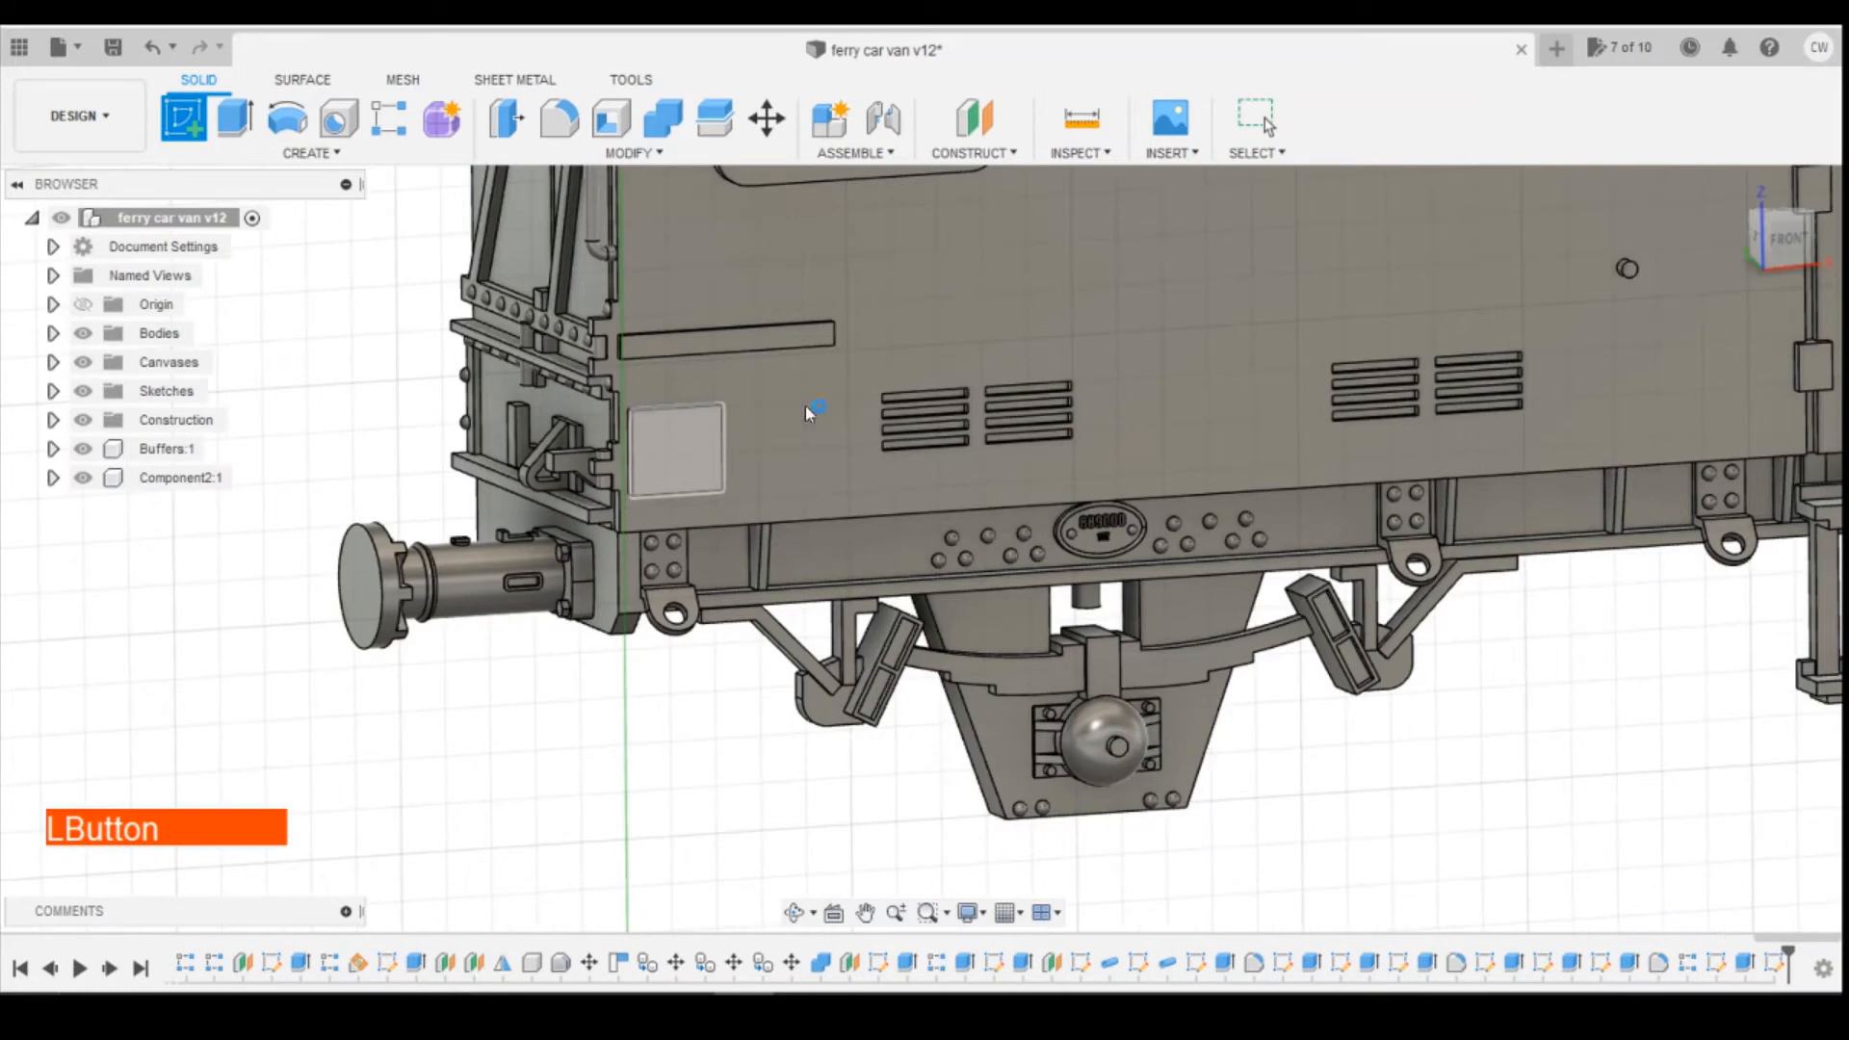
click(811, 409)
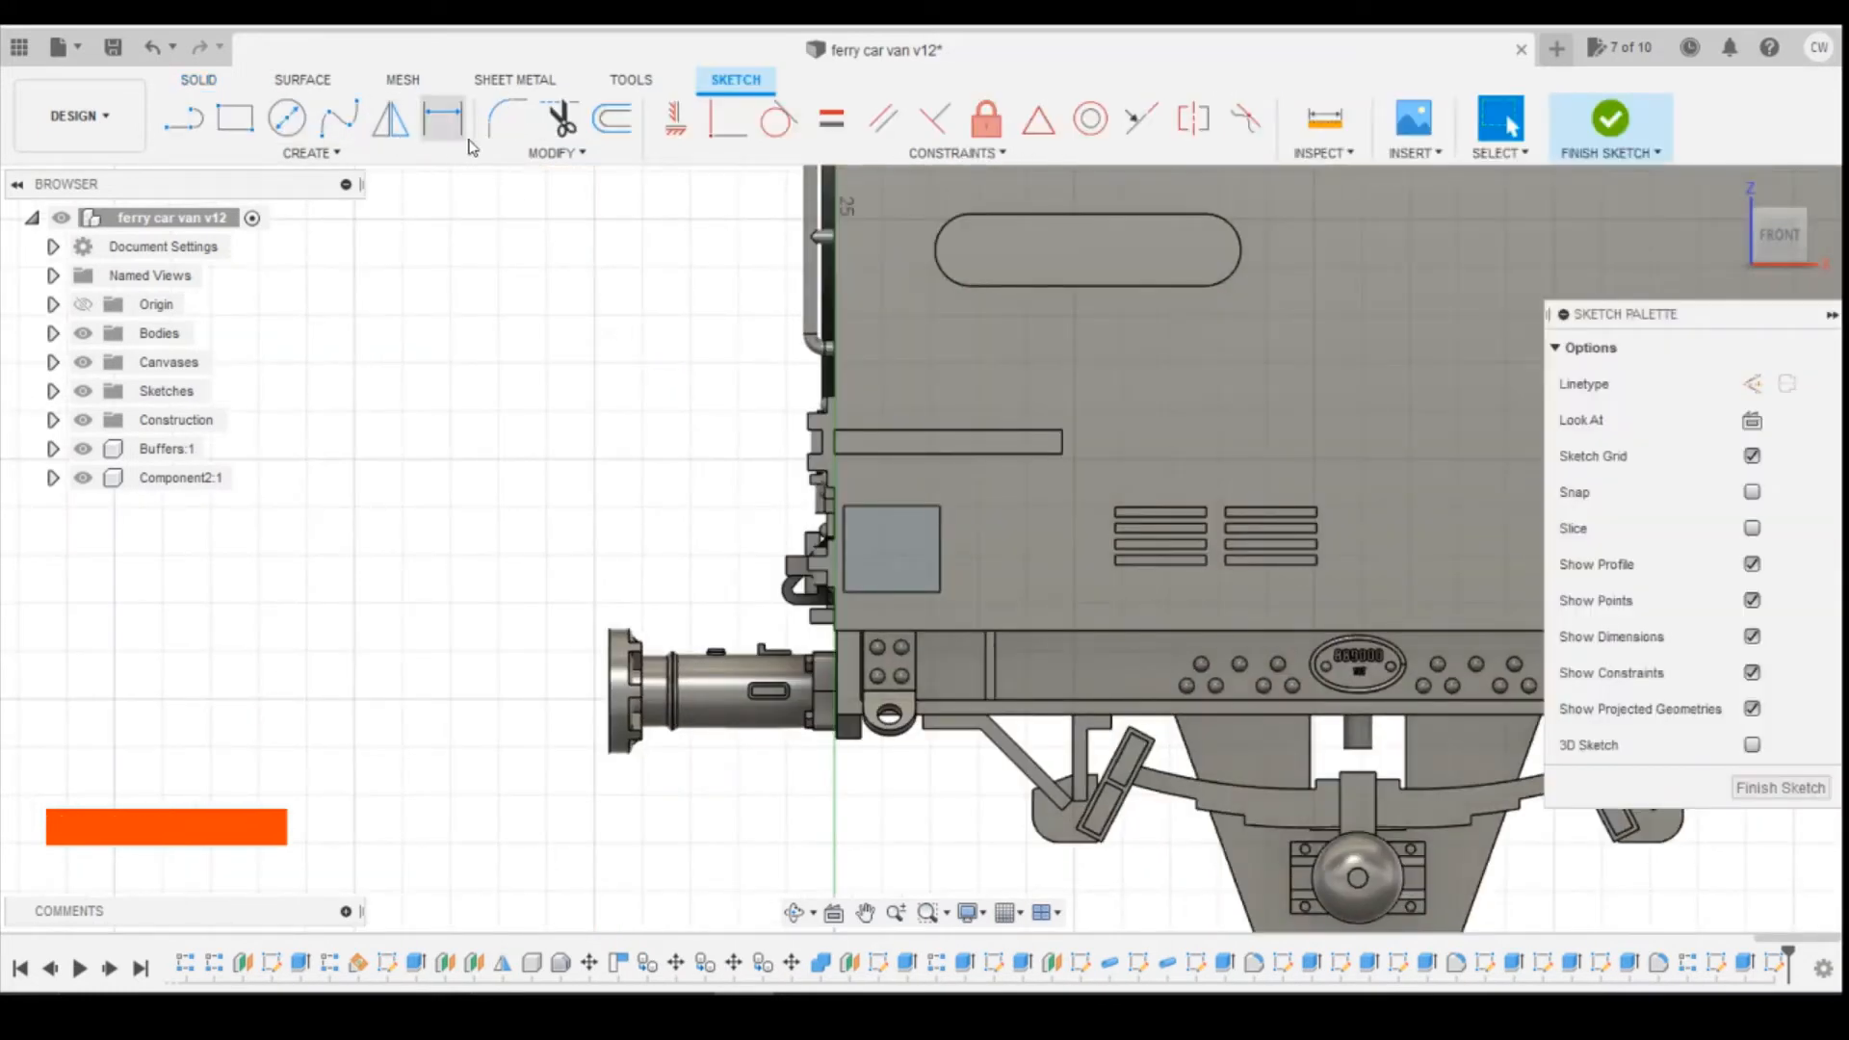
click(611, 119)
click(940, 545)
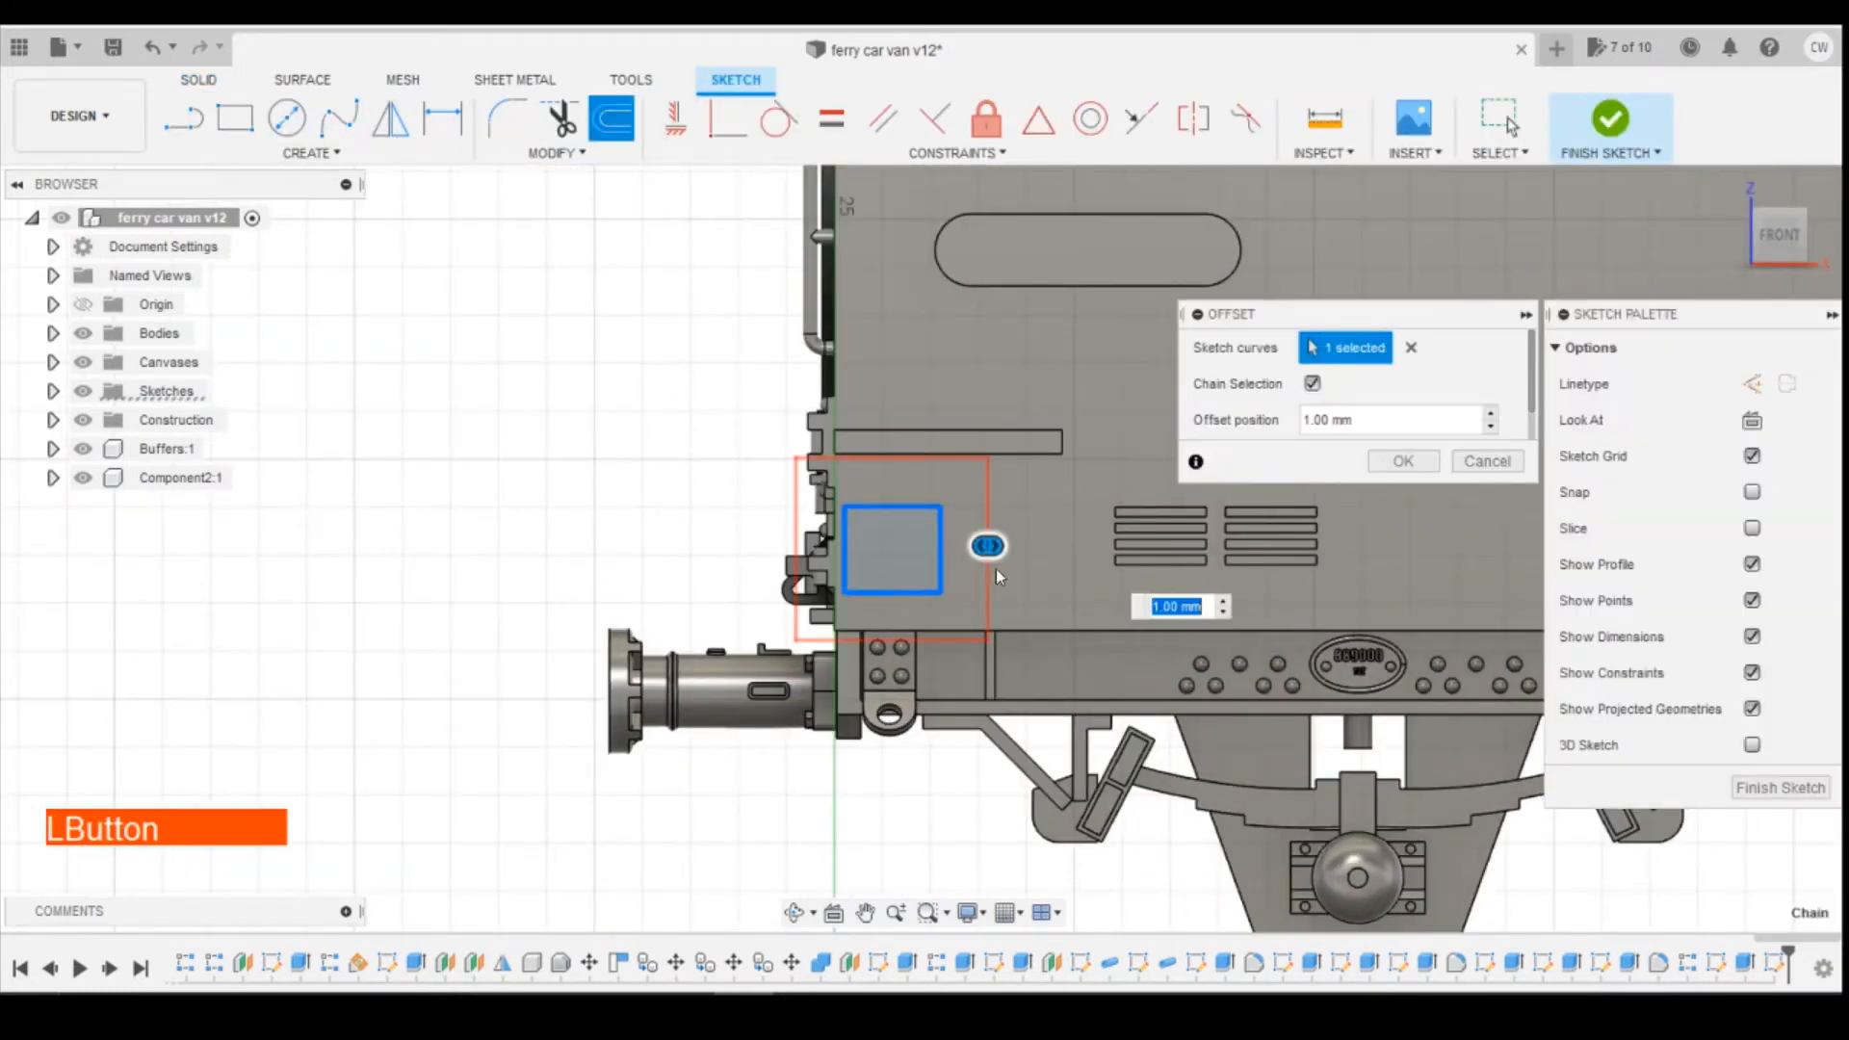
text(0)
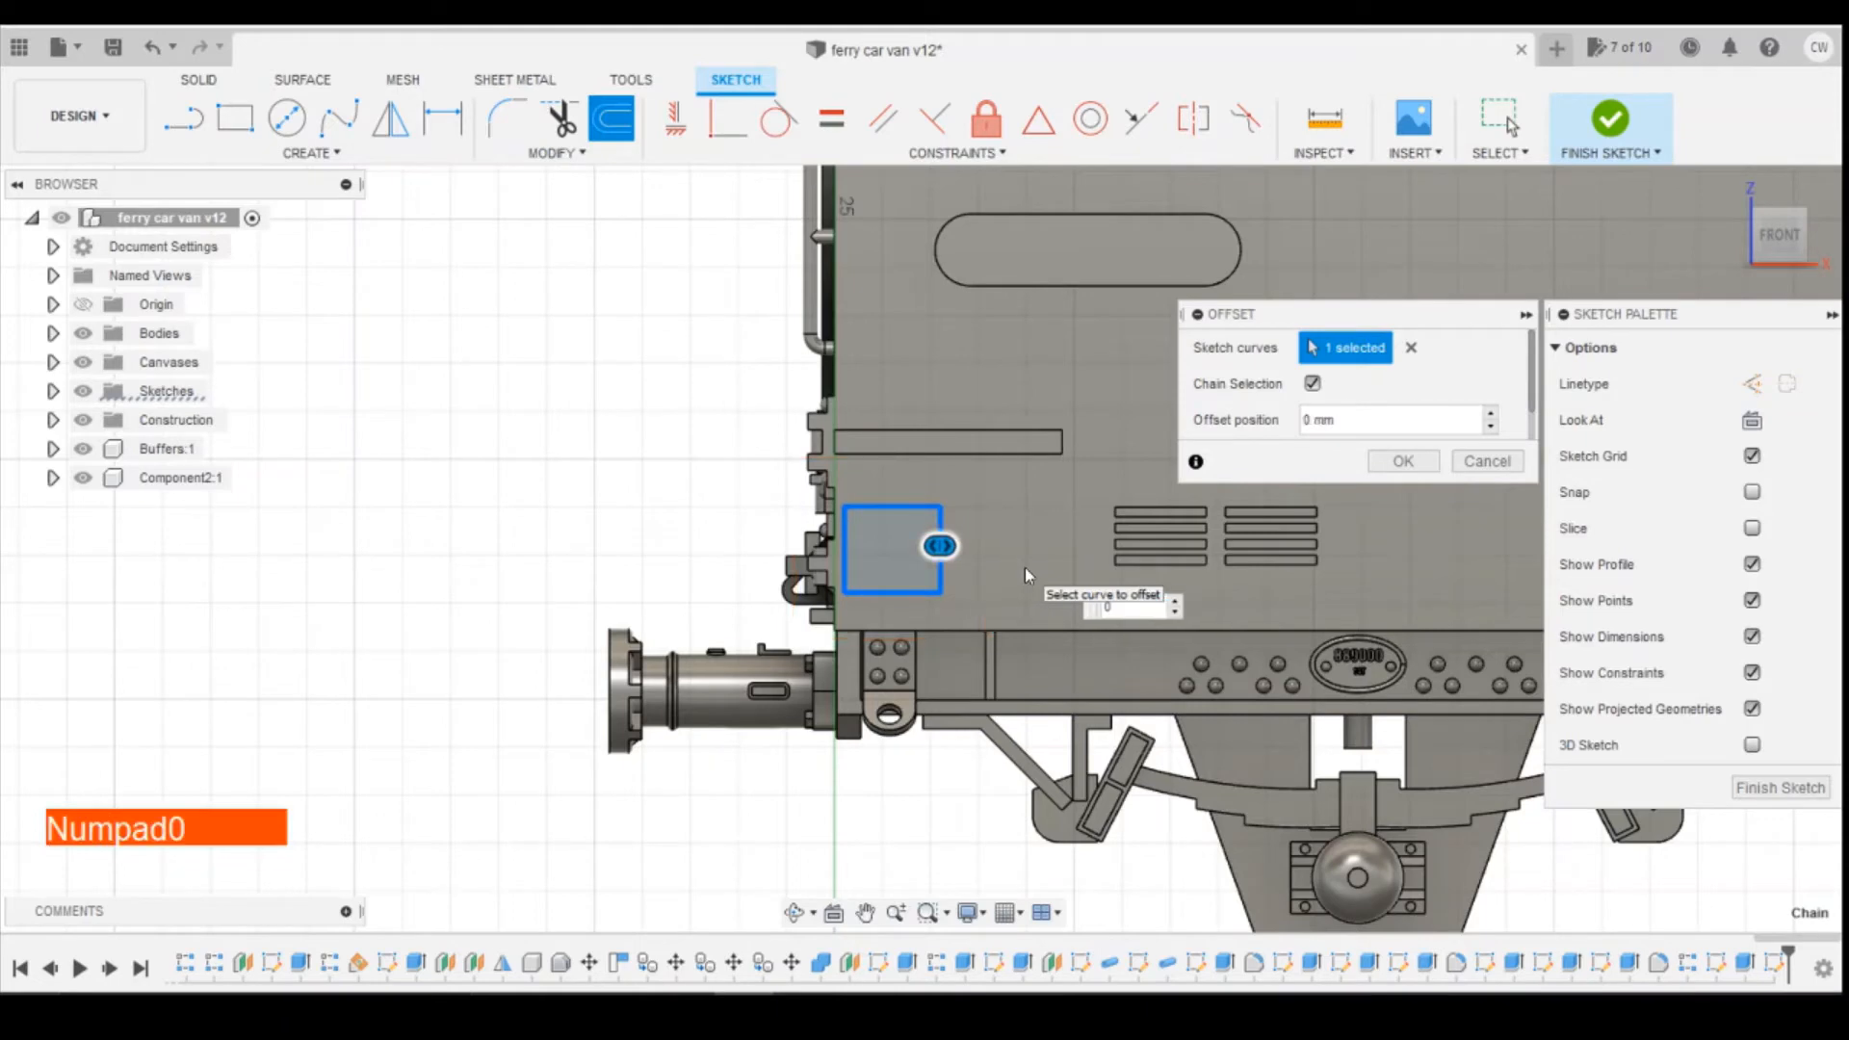
key(BackSpace)
text(-0.1)
key(Return)
key(Return)
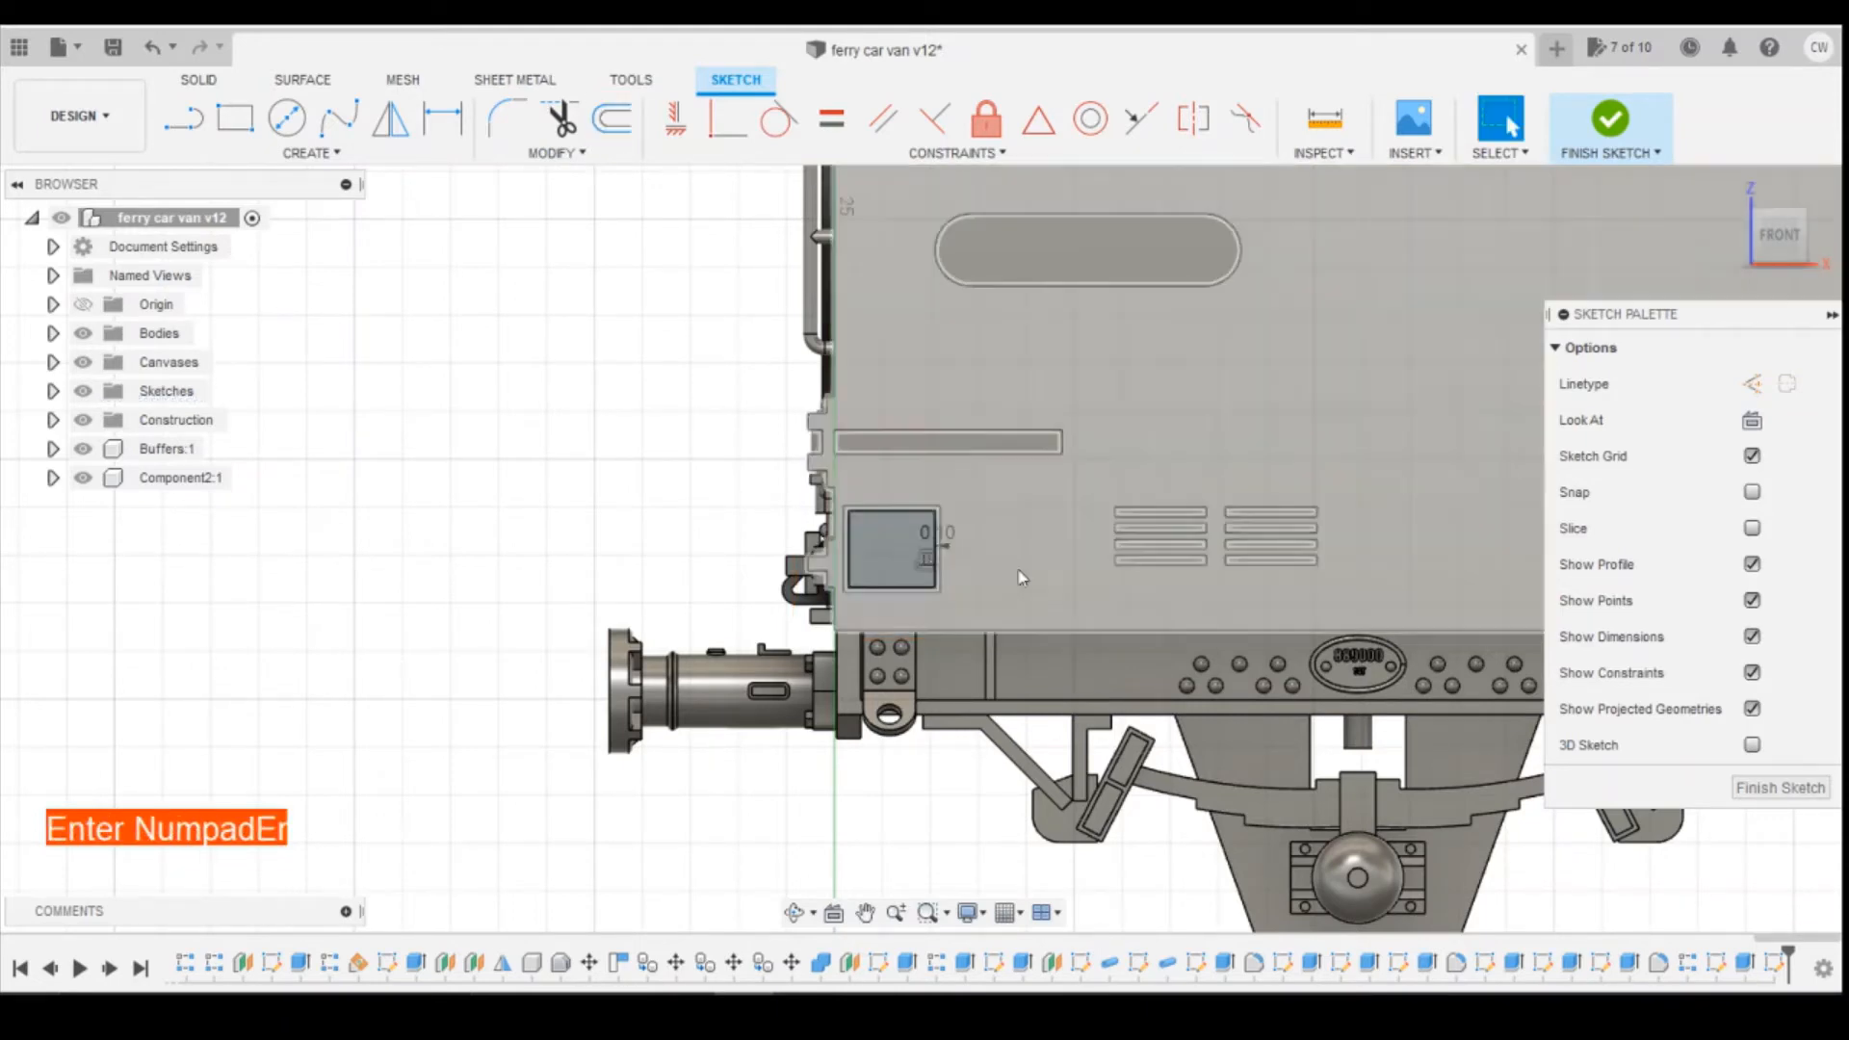
Extrude the narrow border around the panel 0.1 mm as a raised frame and compare it with the reference photo.
scroll(862, 615, up, 10)
right_click(860, 626)
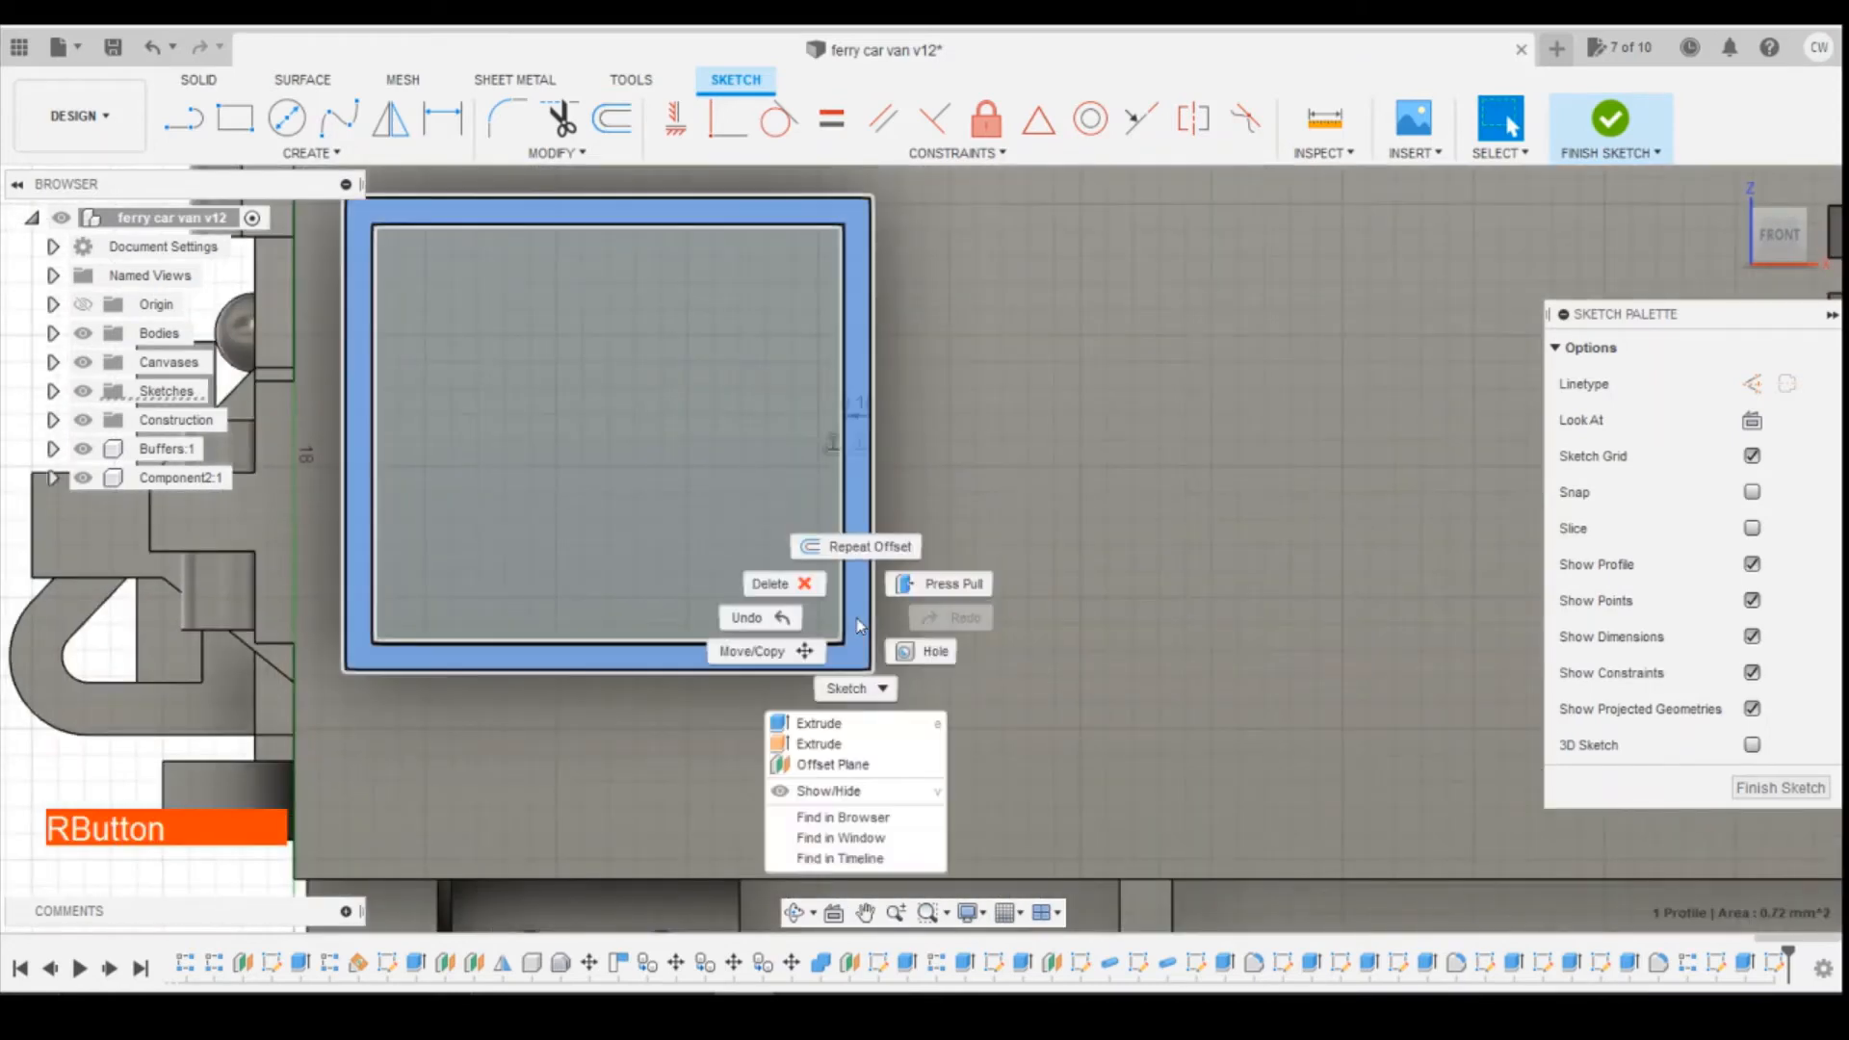
click(835, 723)
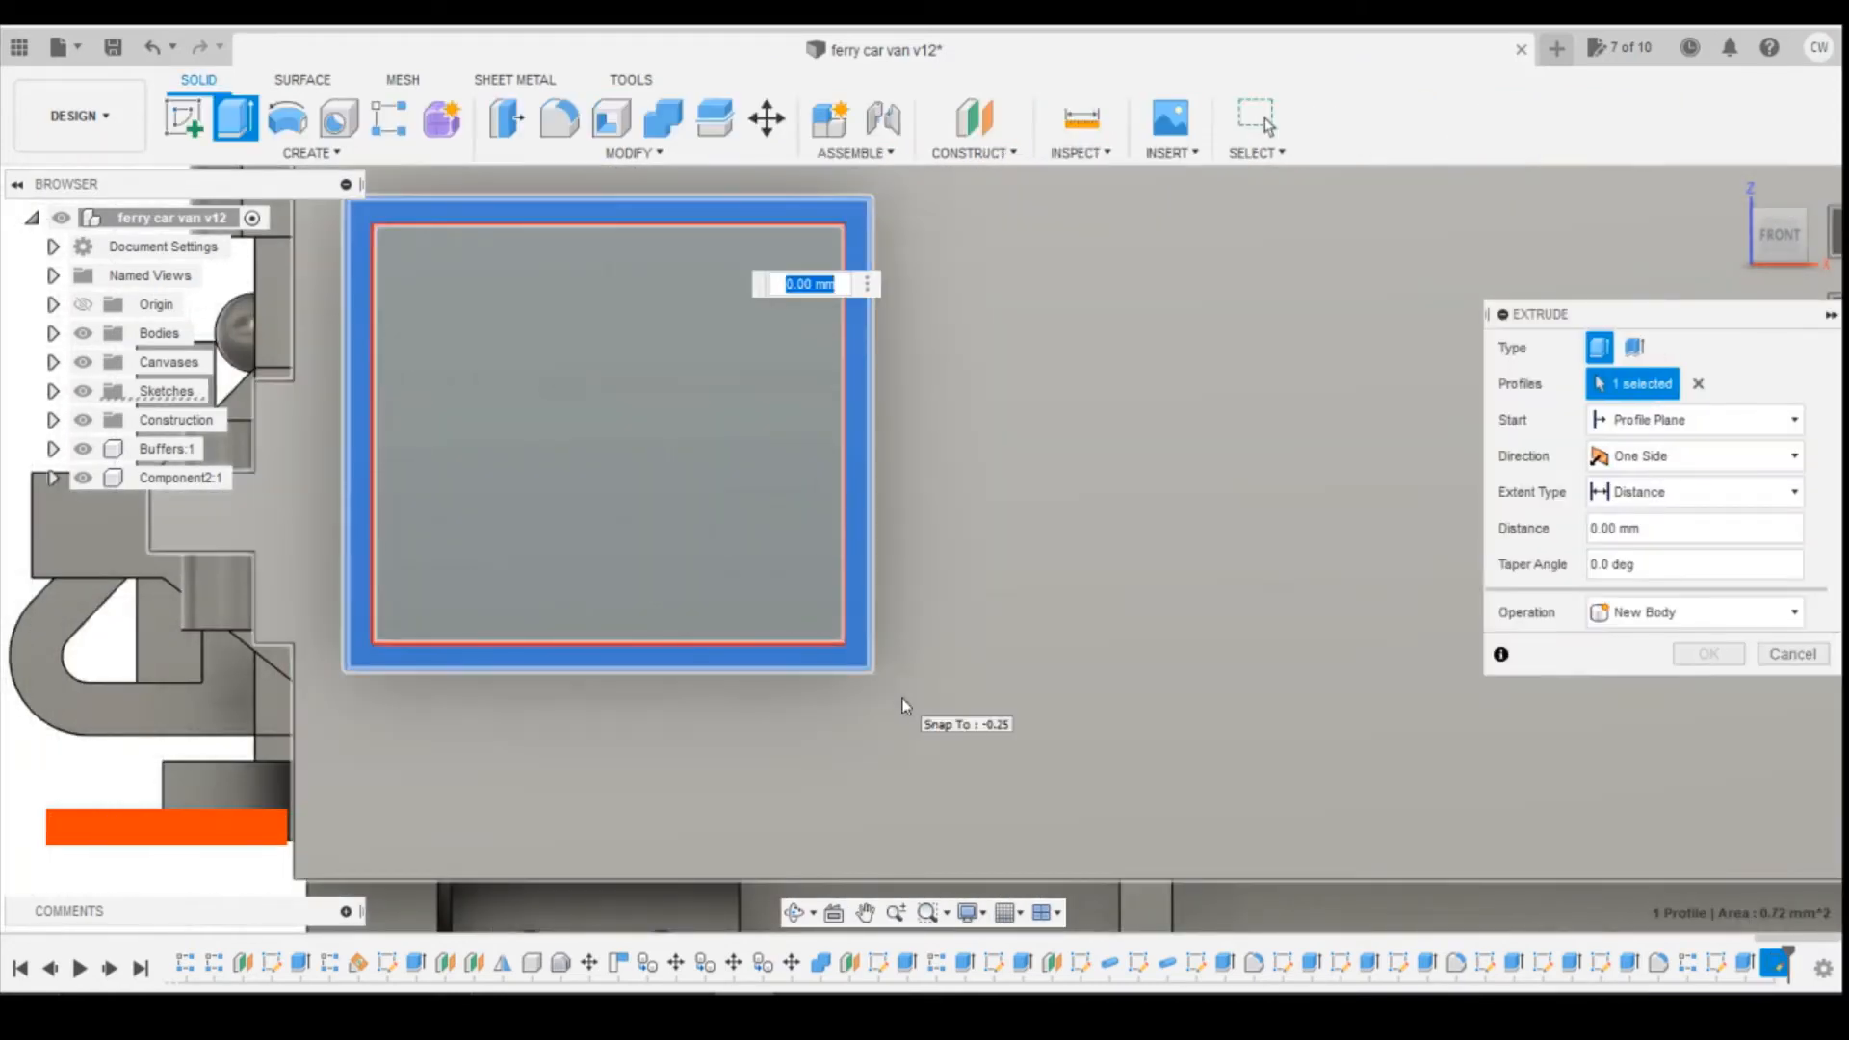
text(0.1)
key(Return)
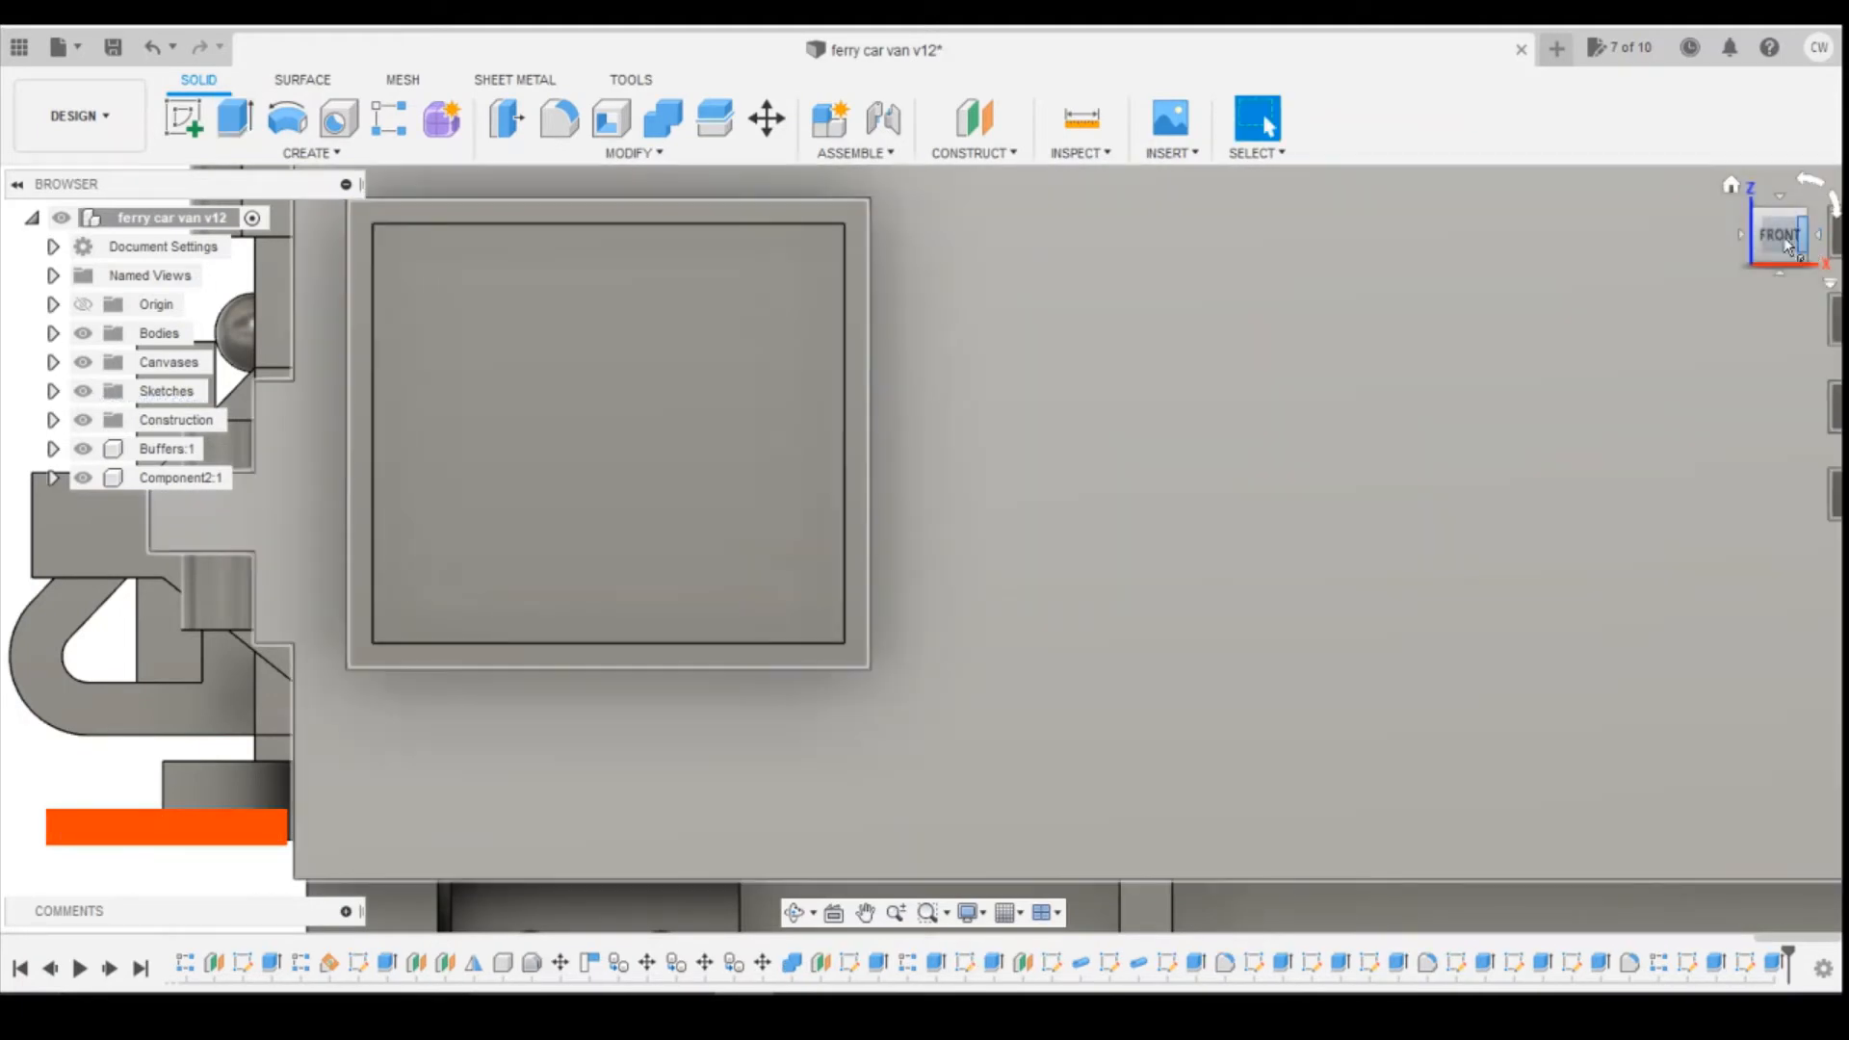
drag(1786, 244, 1820, 255)
scroll(780, 480, down, 8)
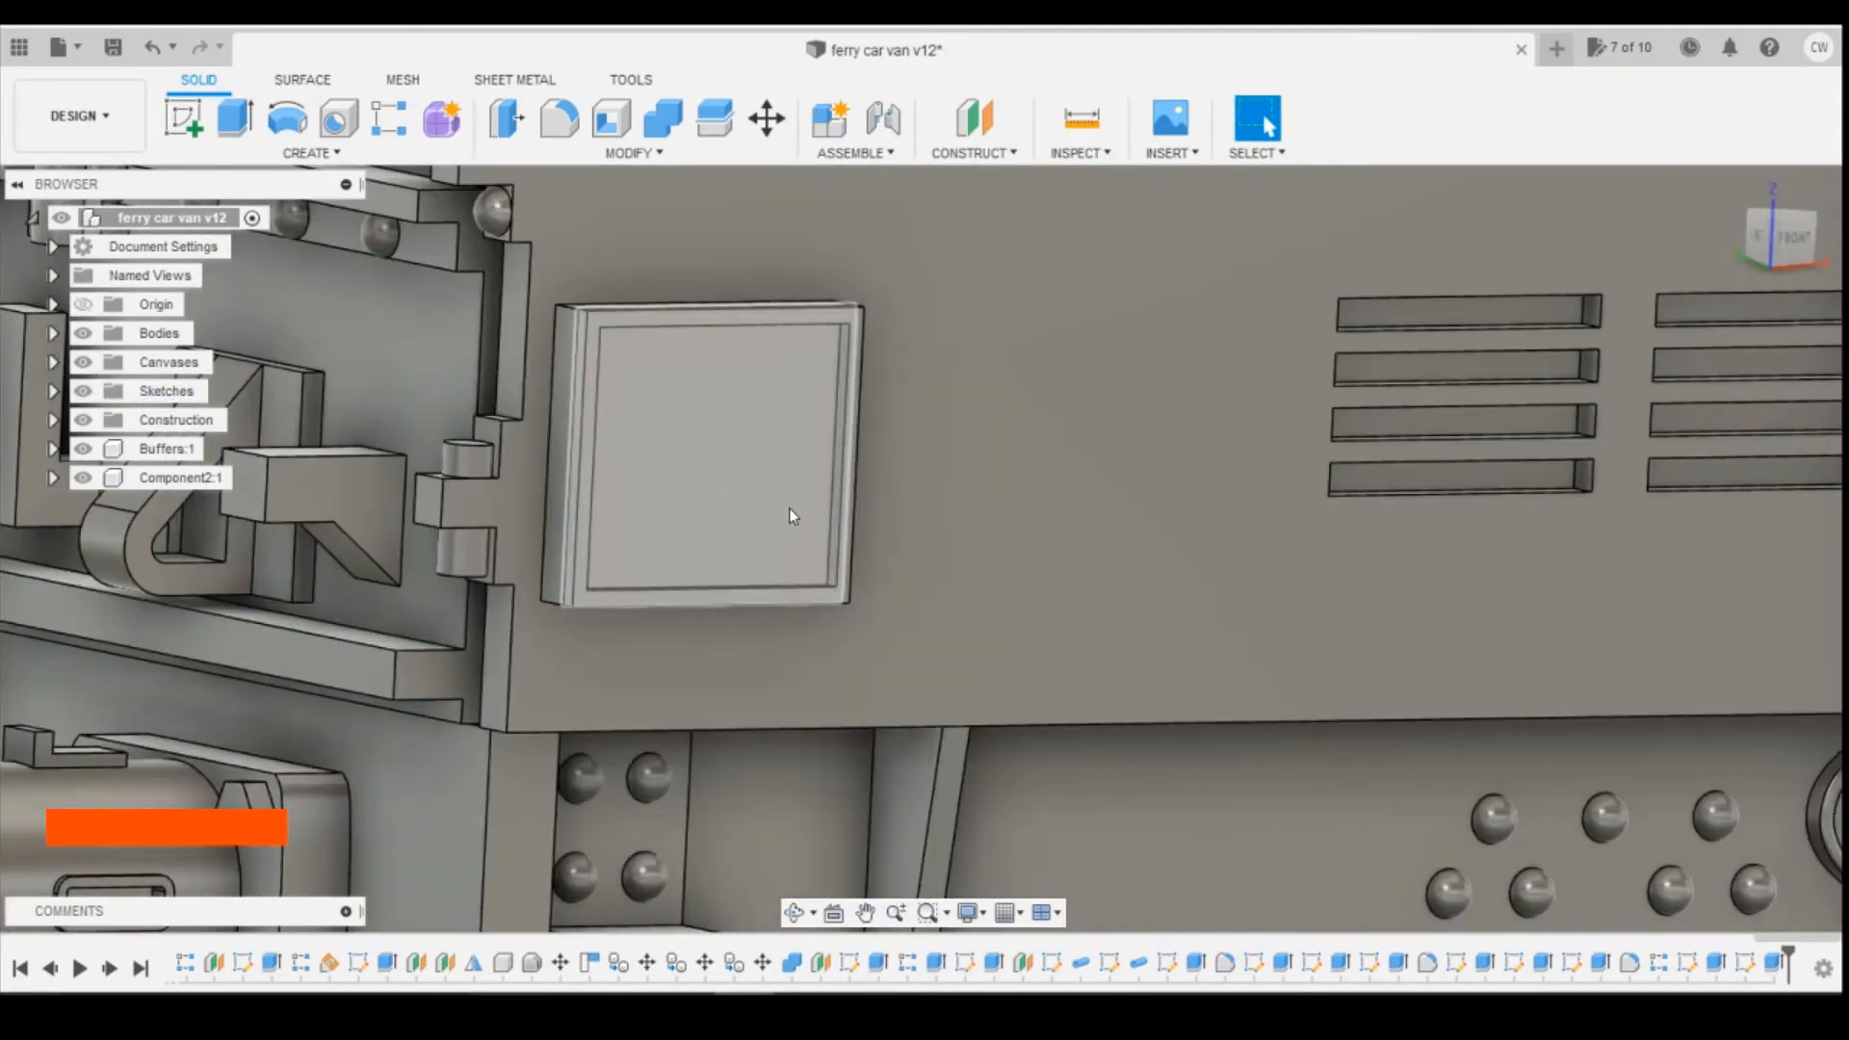
click(804, 994)
click(938, 910)
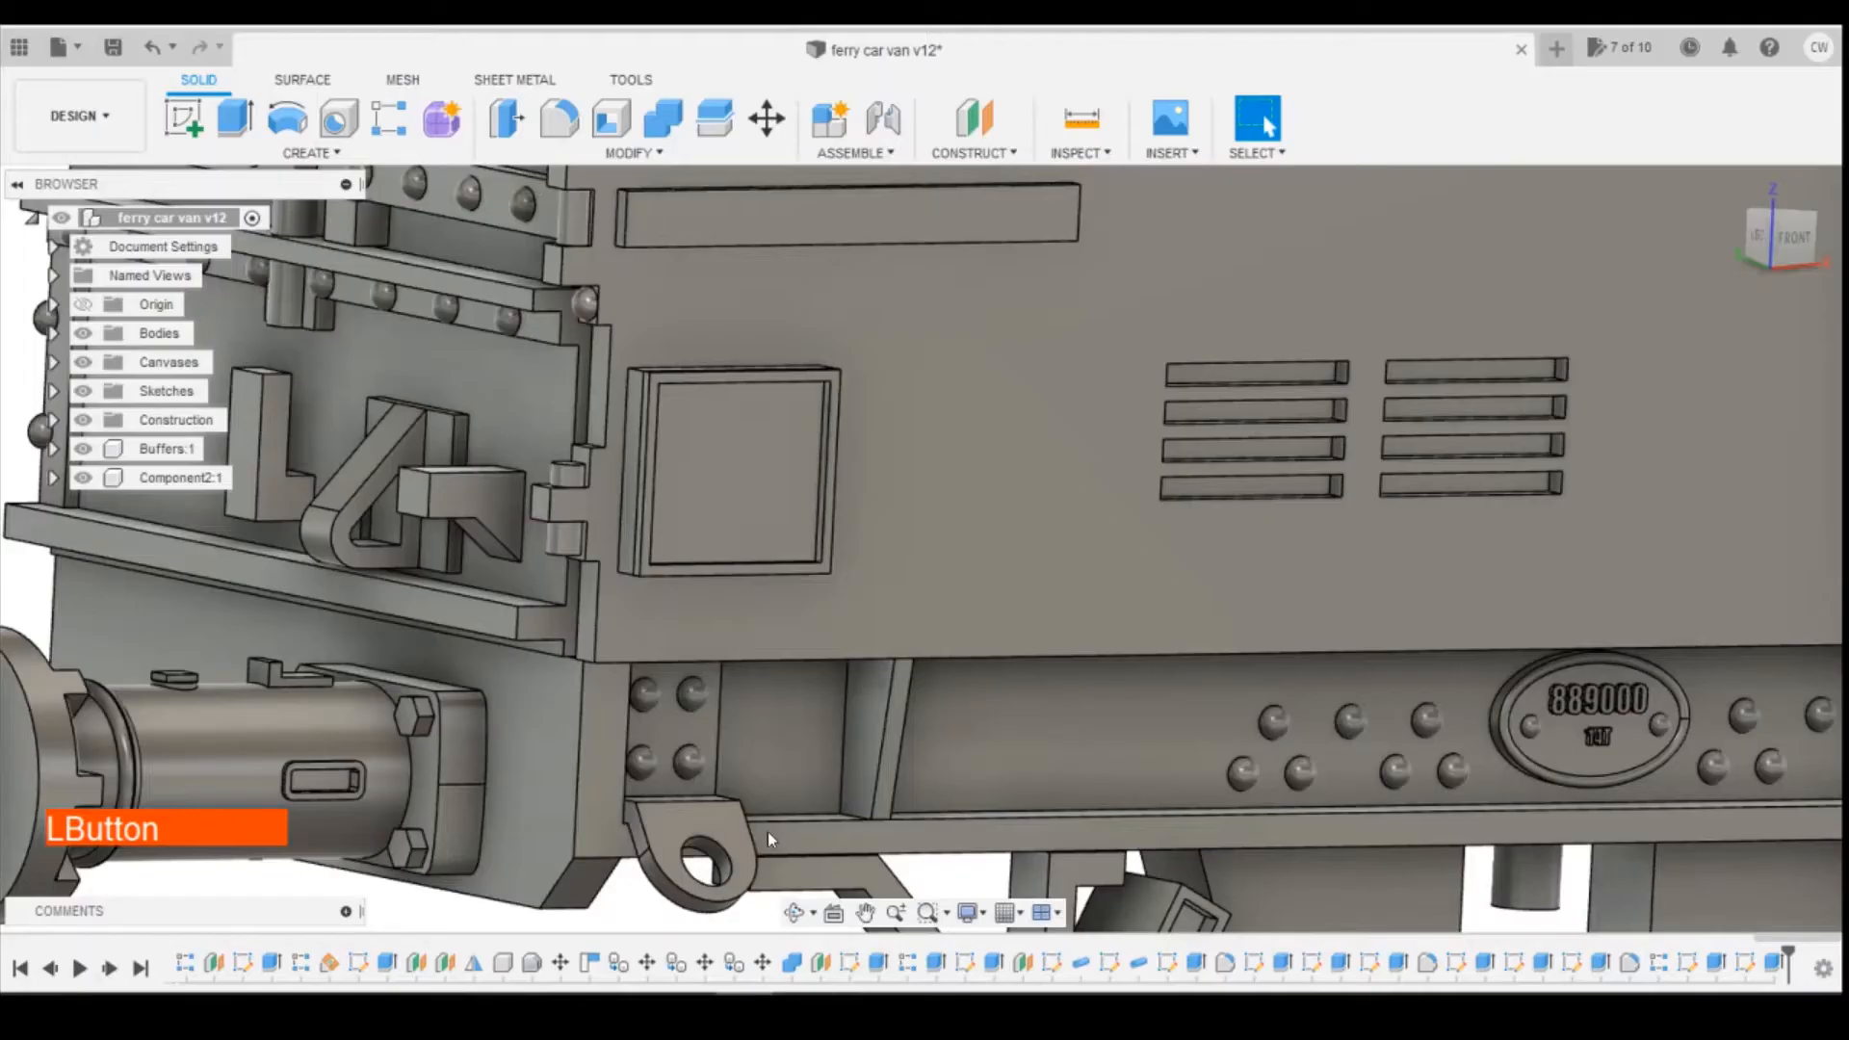
Sketch a center rectangle 0.1 mm wide and 0.2 mm high on the panel's recessed face, centred on the midpoint of its lower edge.
click(181, 126)
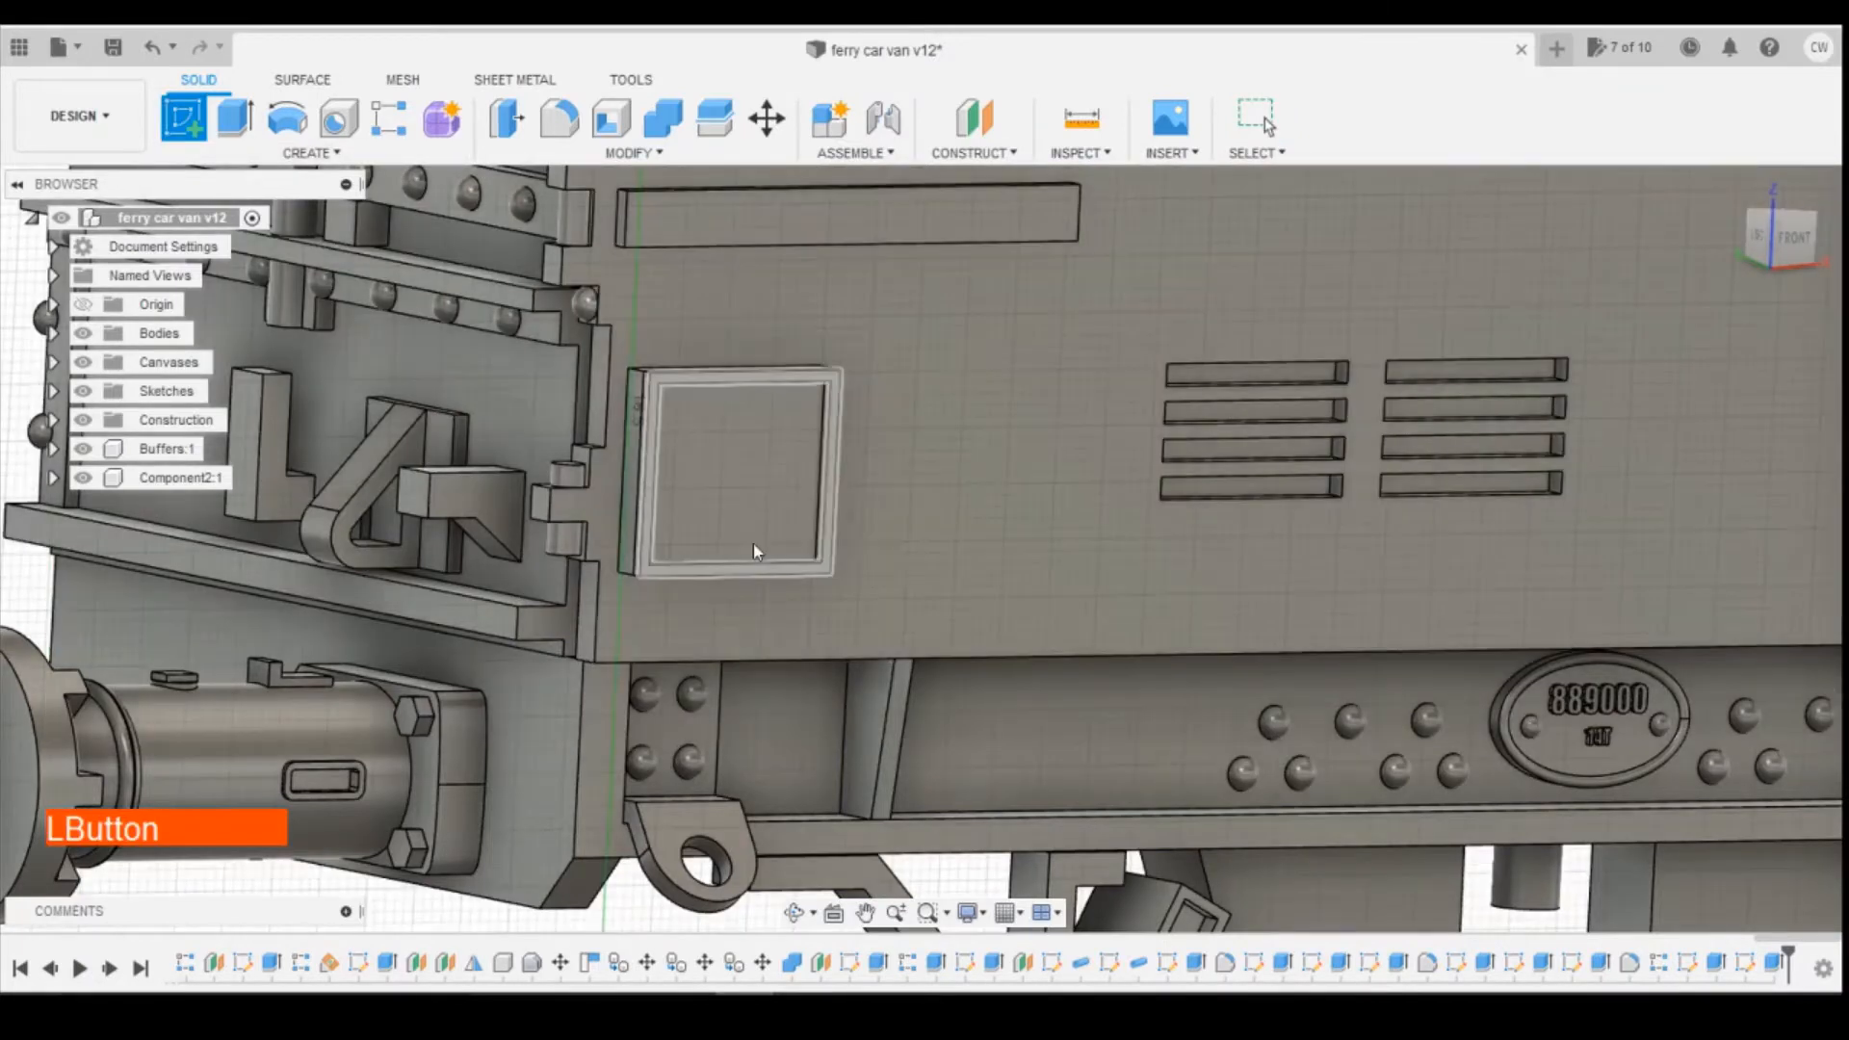
click(760, 563)
click(234, 117)
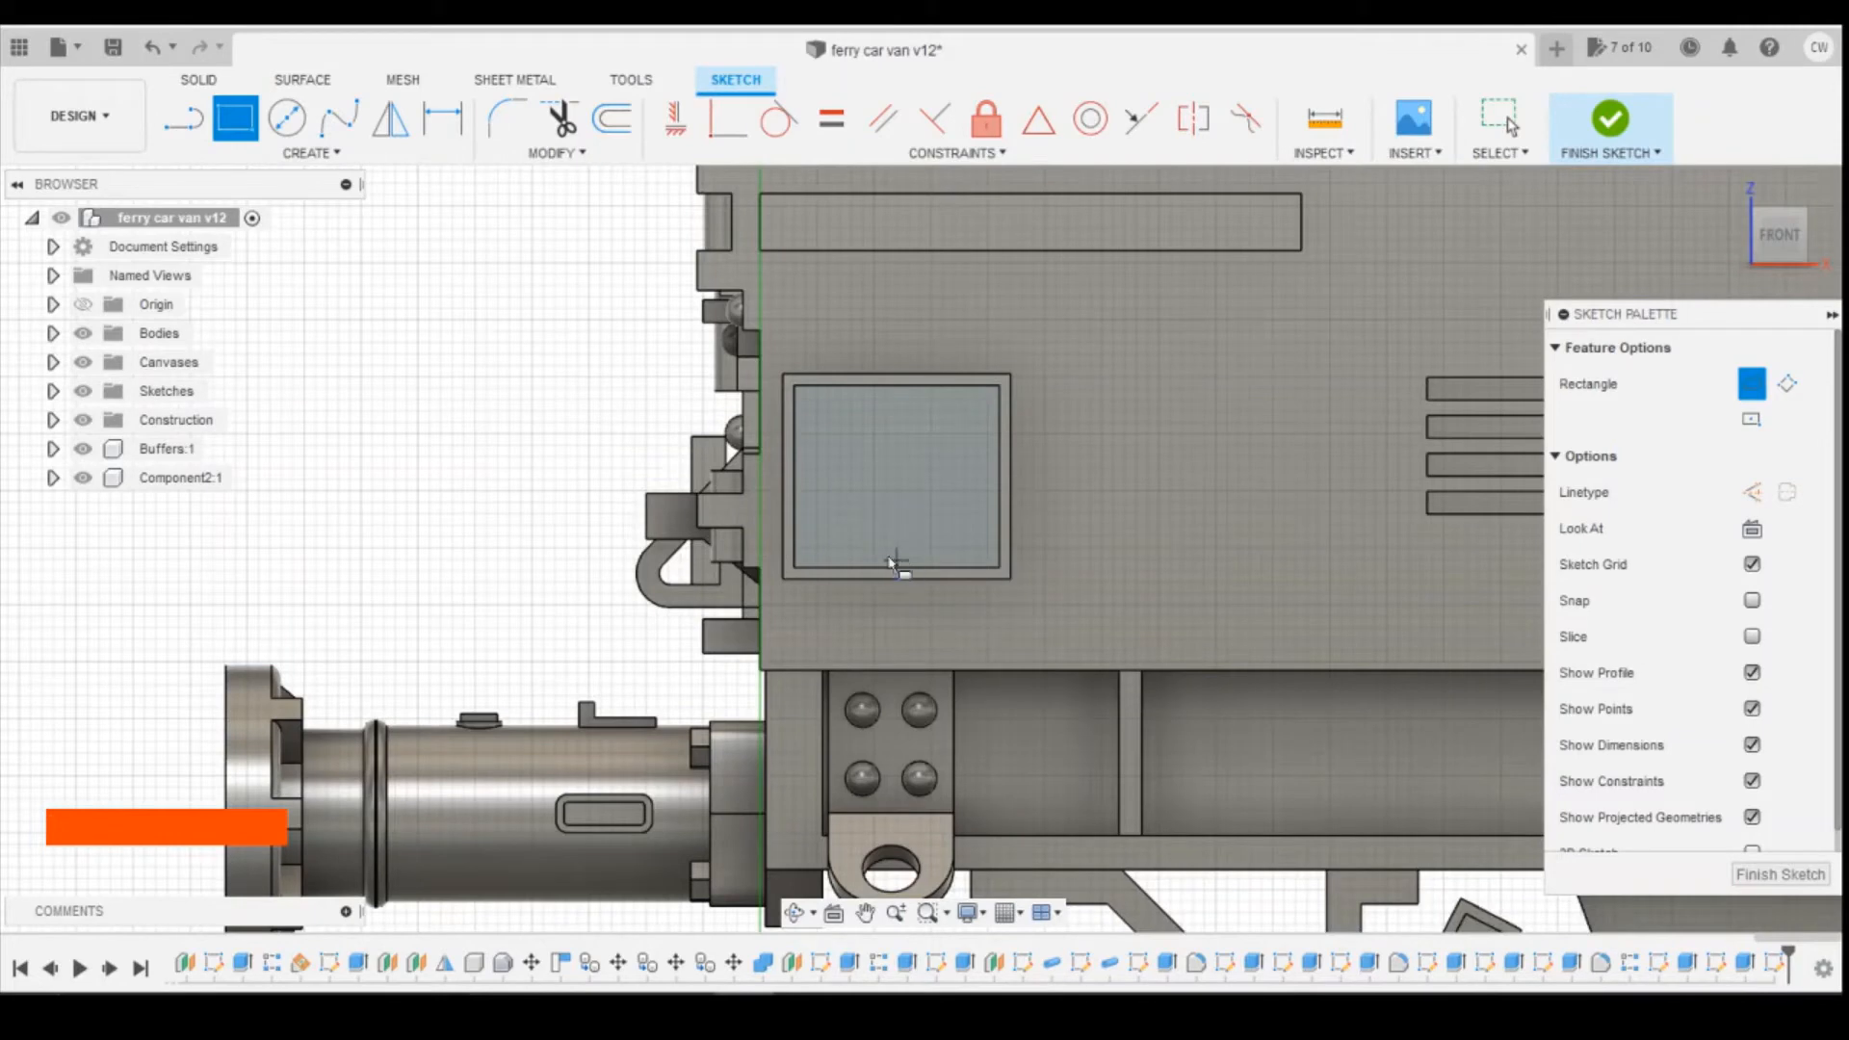
click(308, 152)
mouse_move(345, 210)
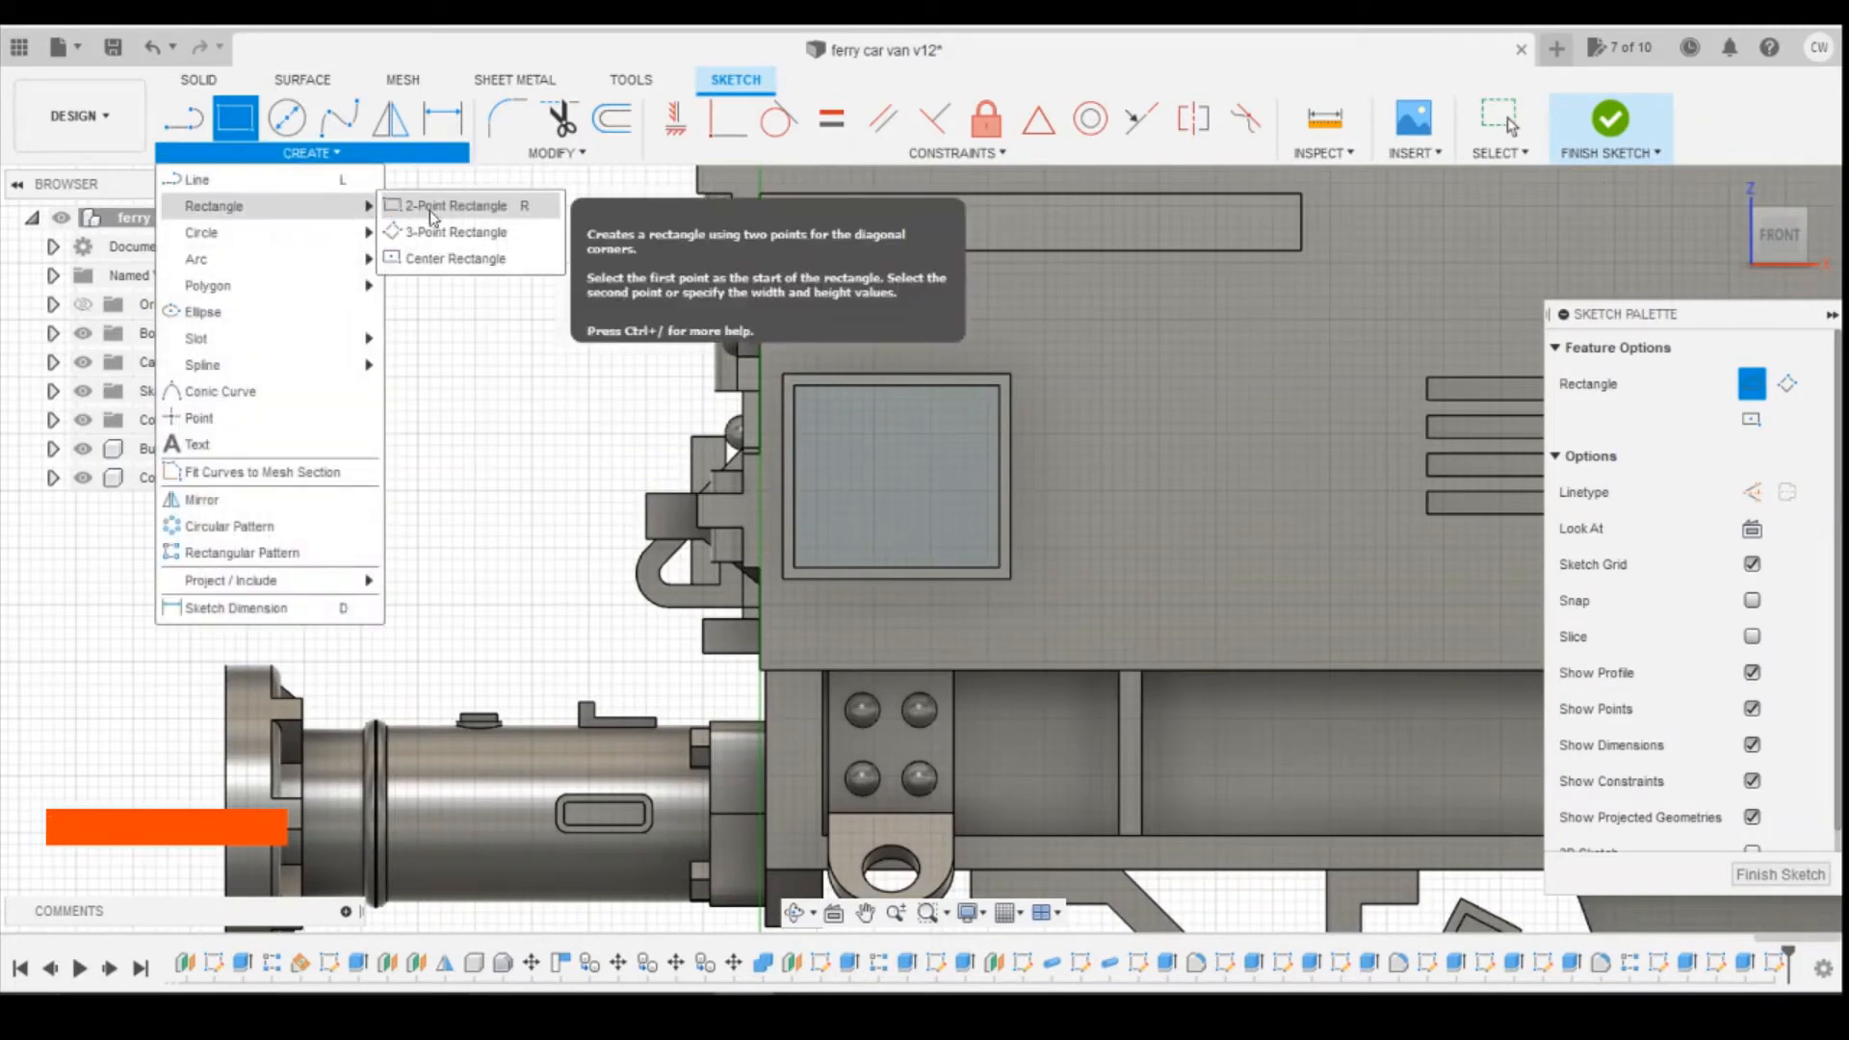
click(451, 258)
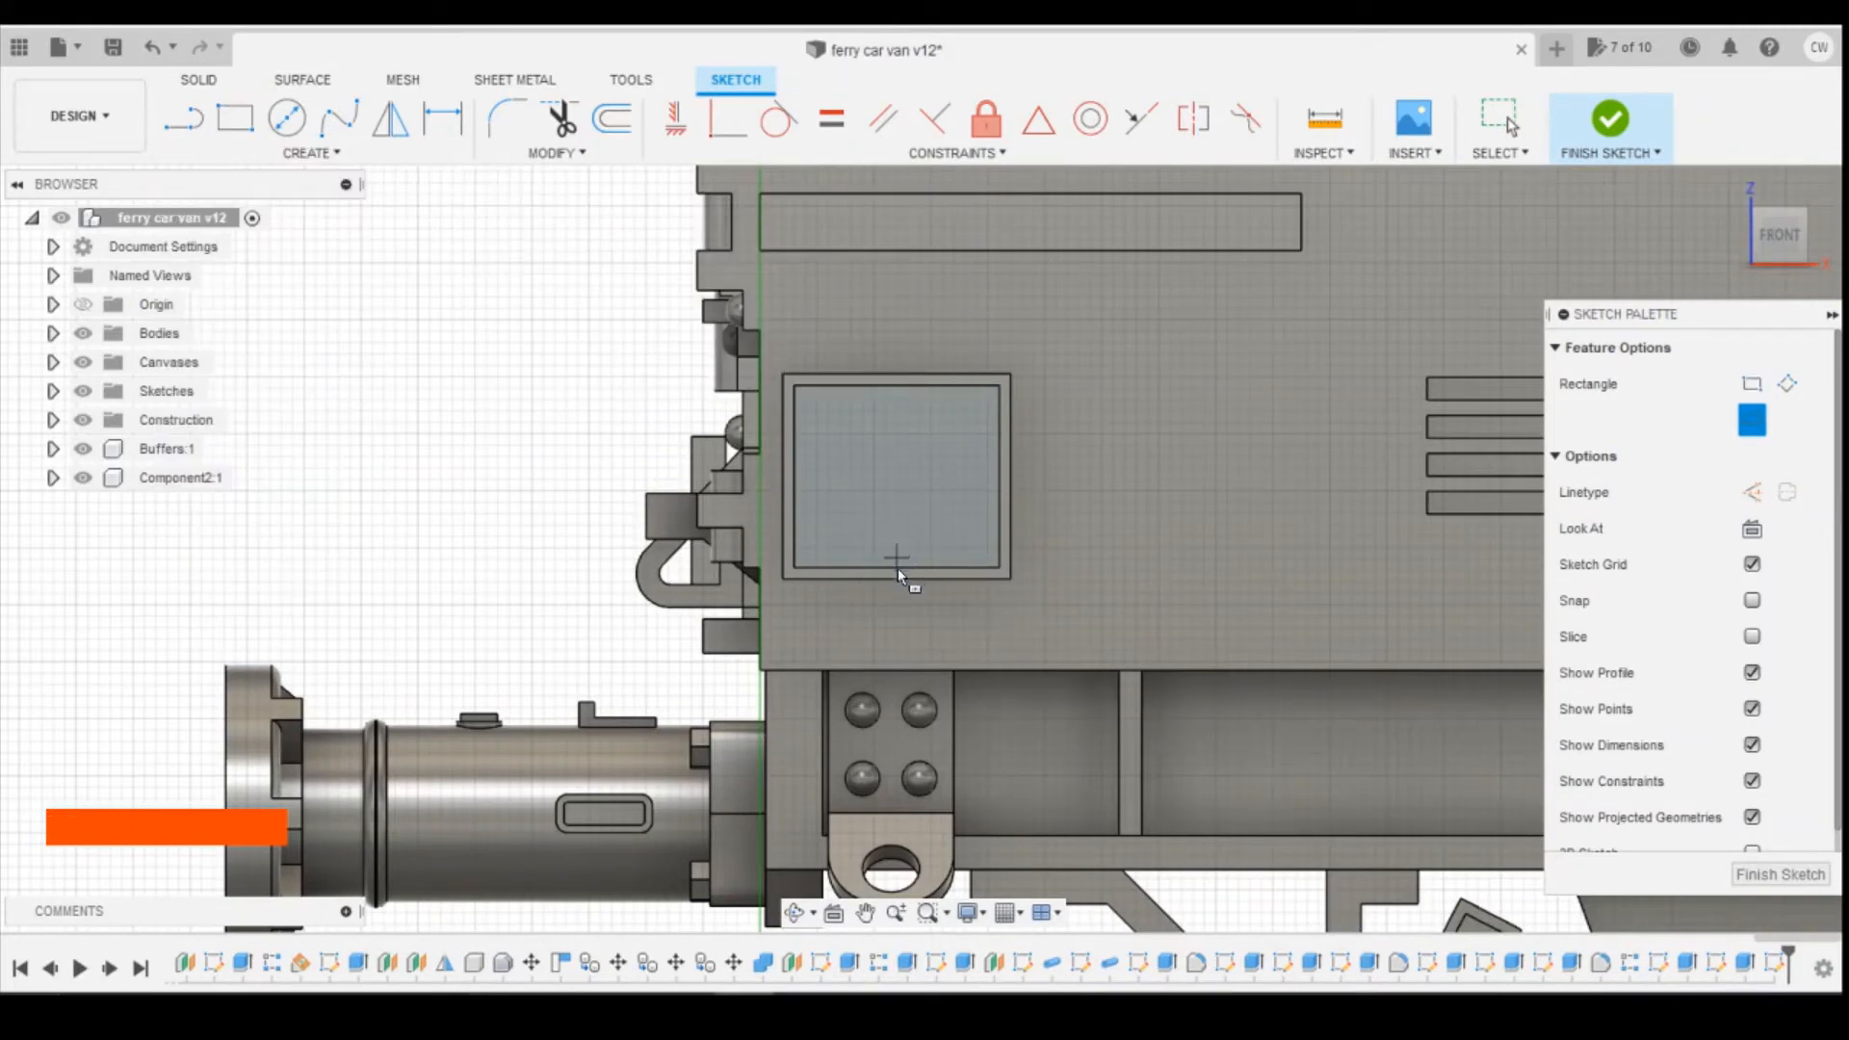
scroll(891, 568, up, 5)
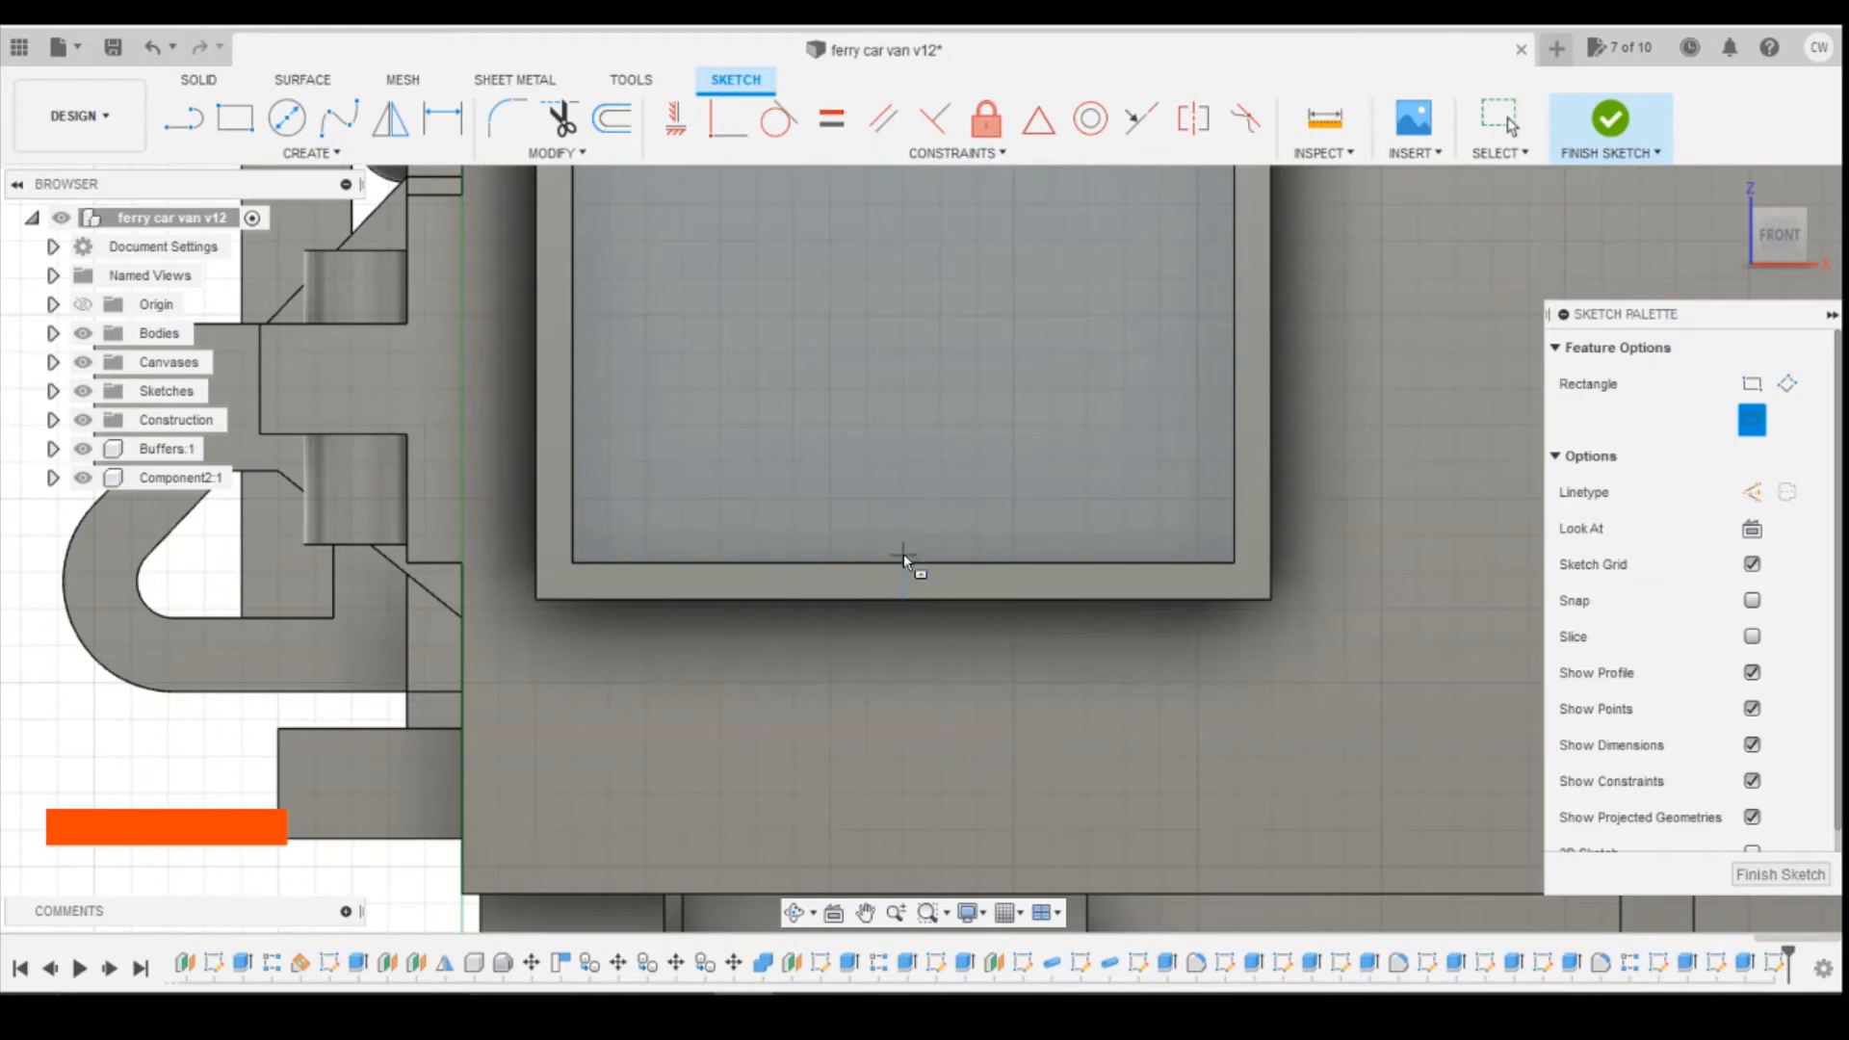
click(903, 561)
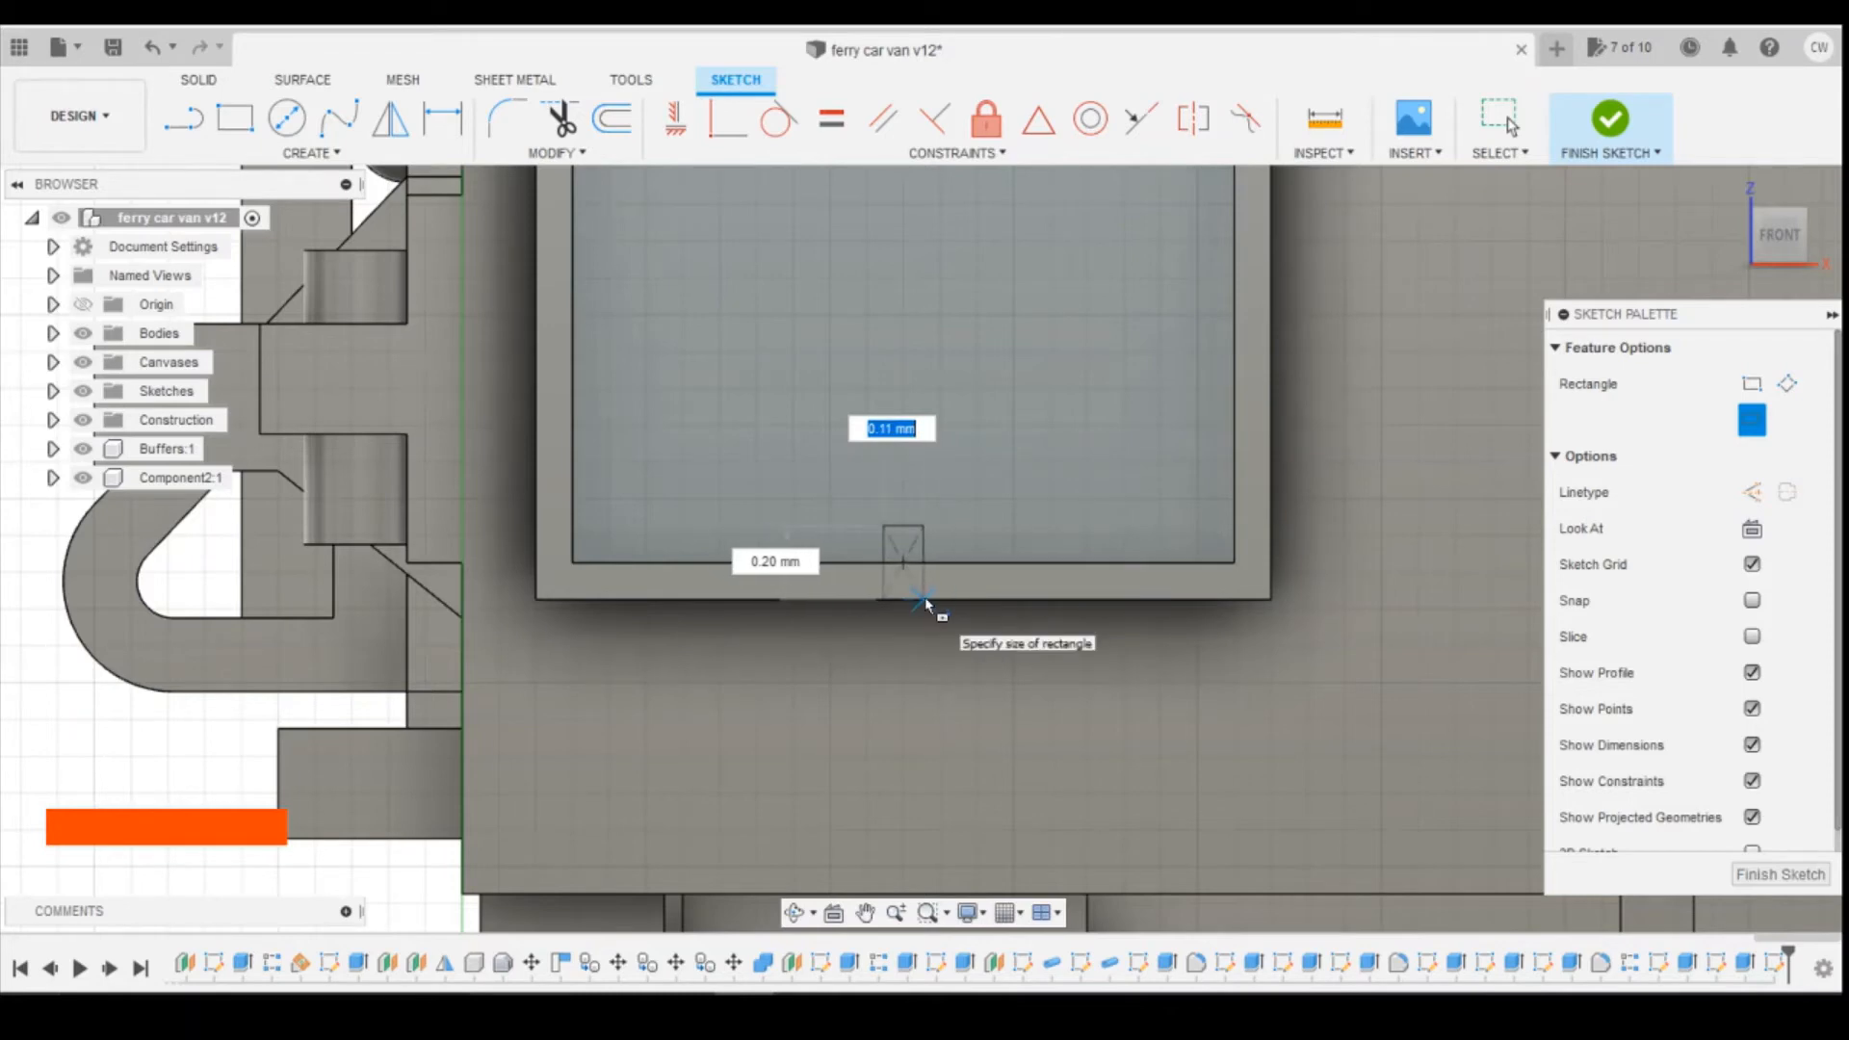
text(0.1)
key(Tab)
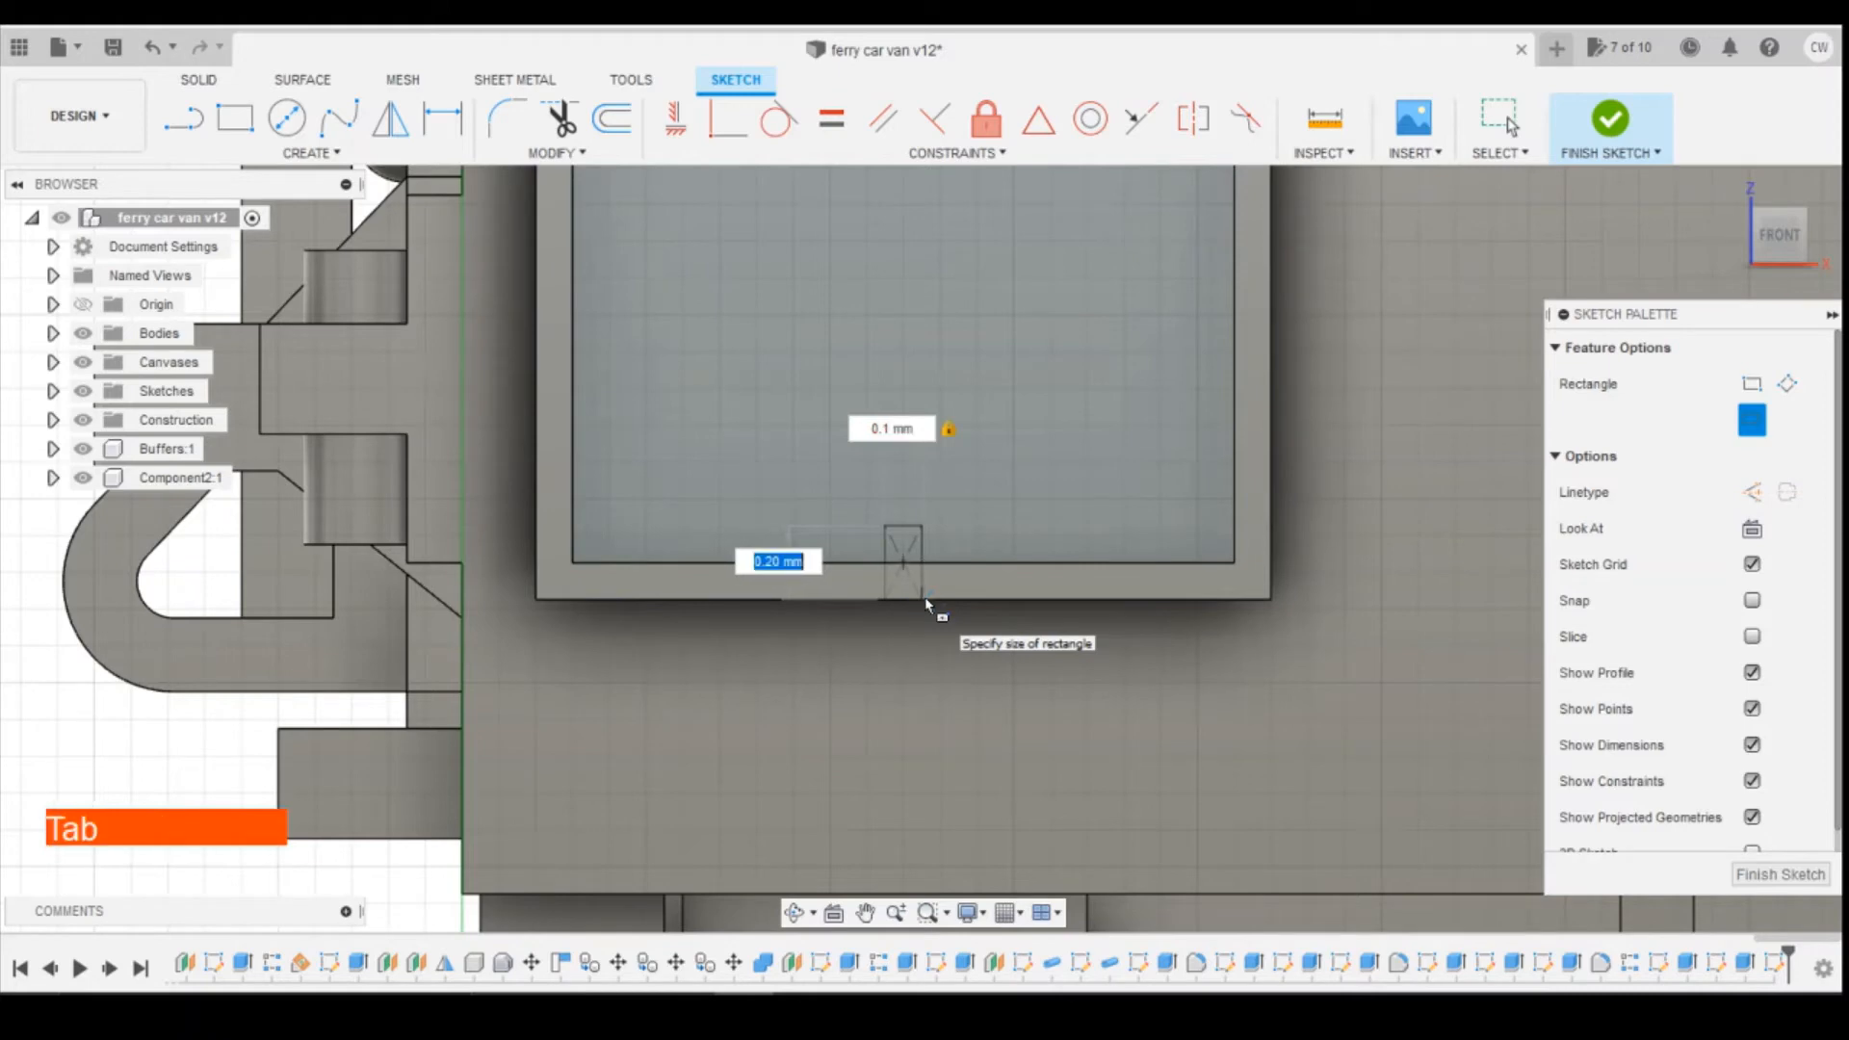
text(0.2)
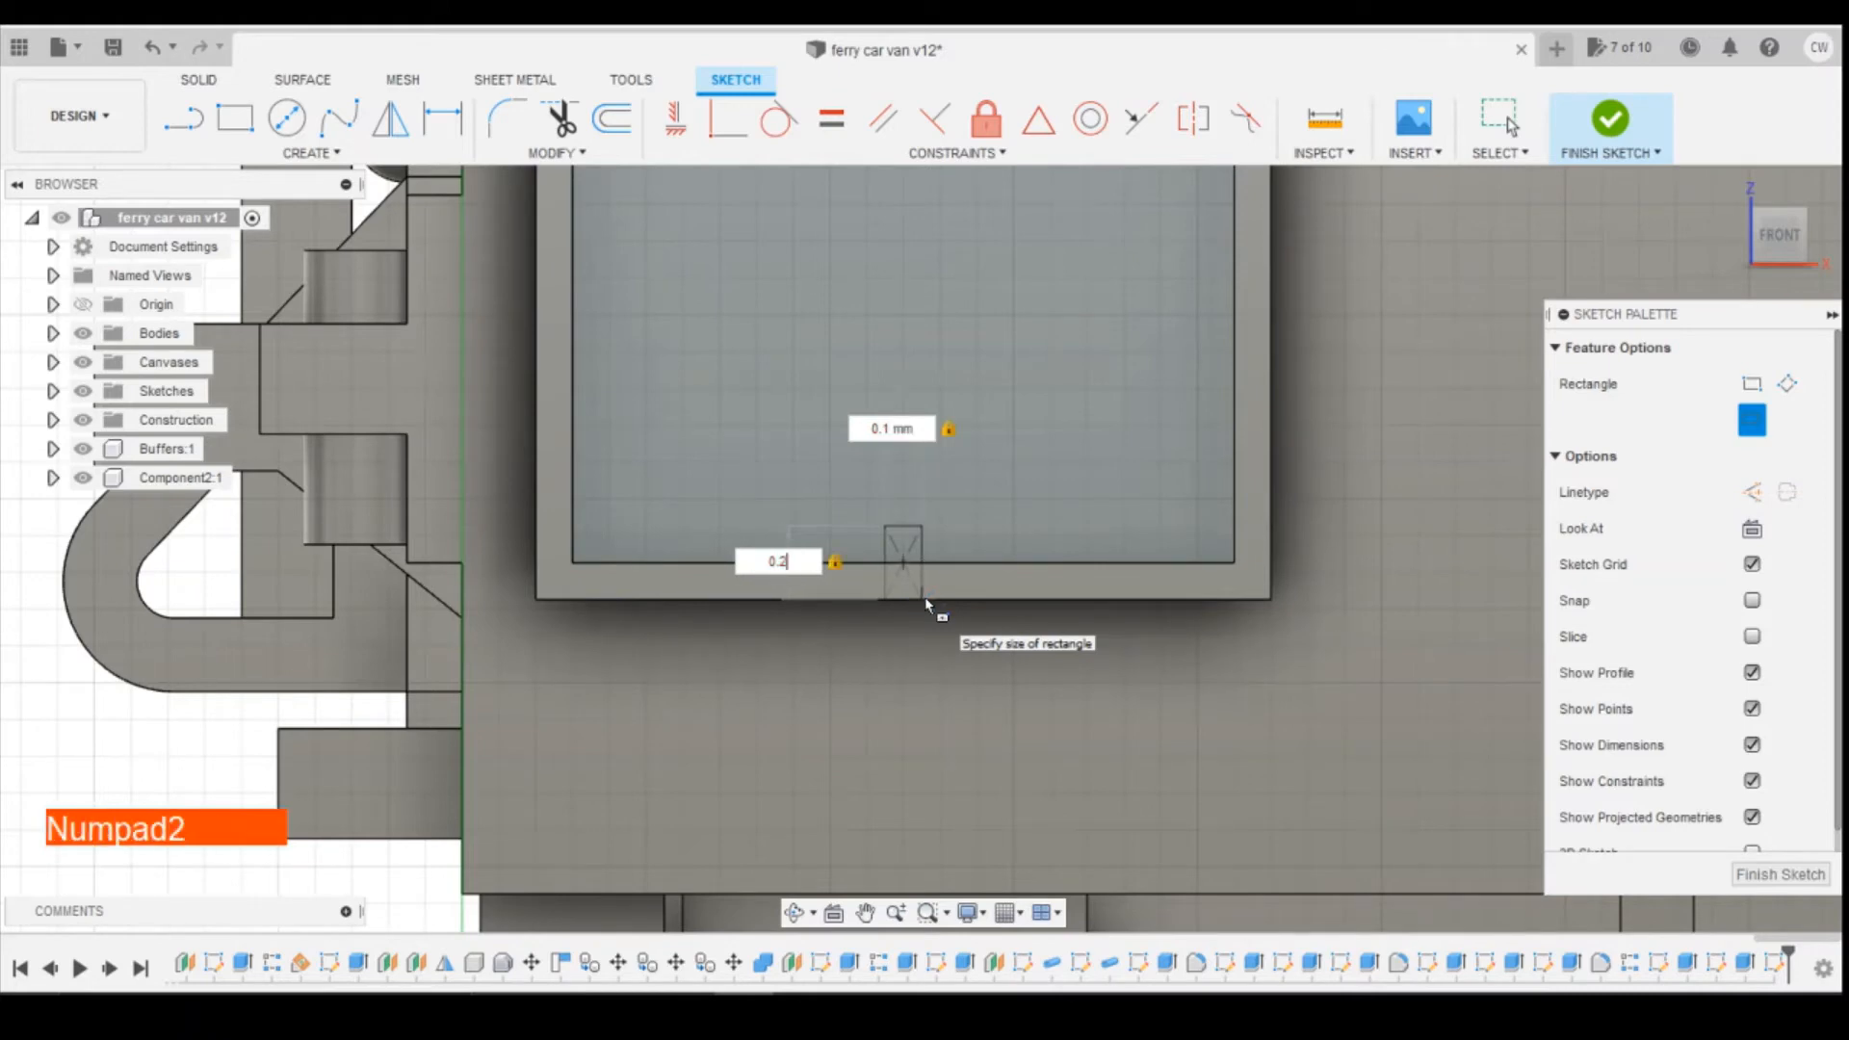
key(Return)
Extrude the small rectangle 0.15 mm with the Join operation to form a catch on the frame's lower edge.
scroll(902, 537, up, 5)
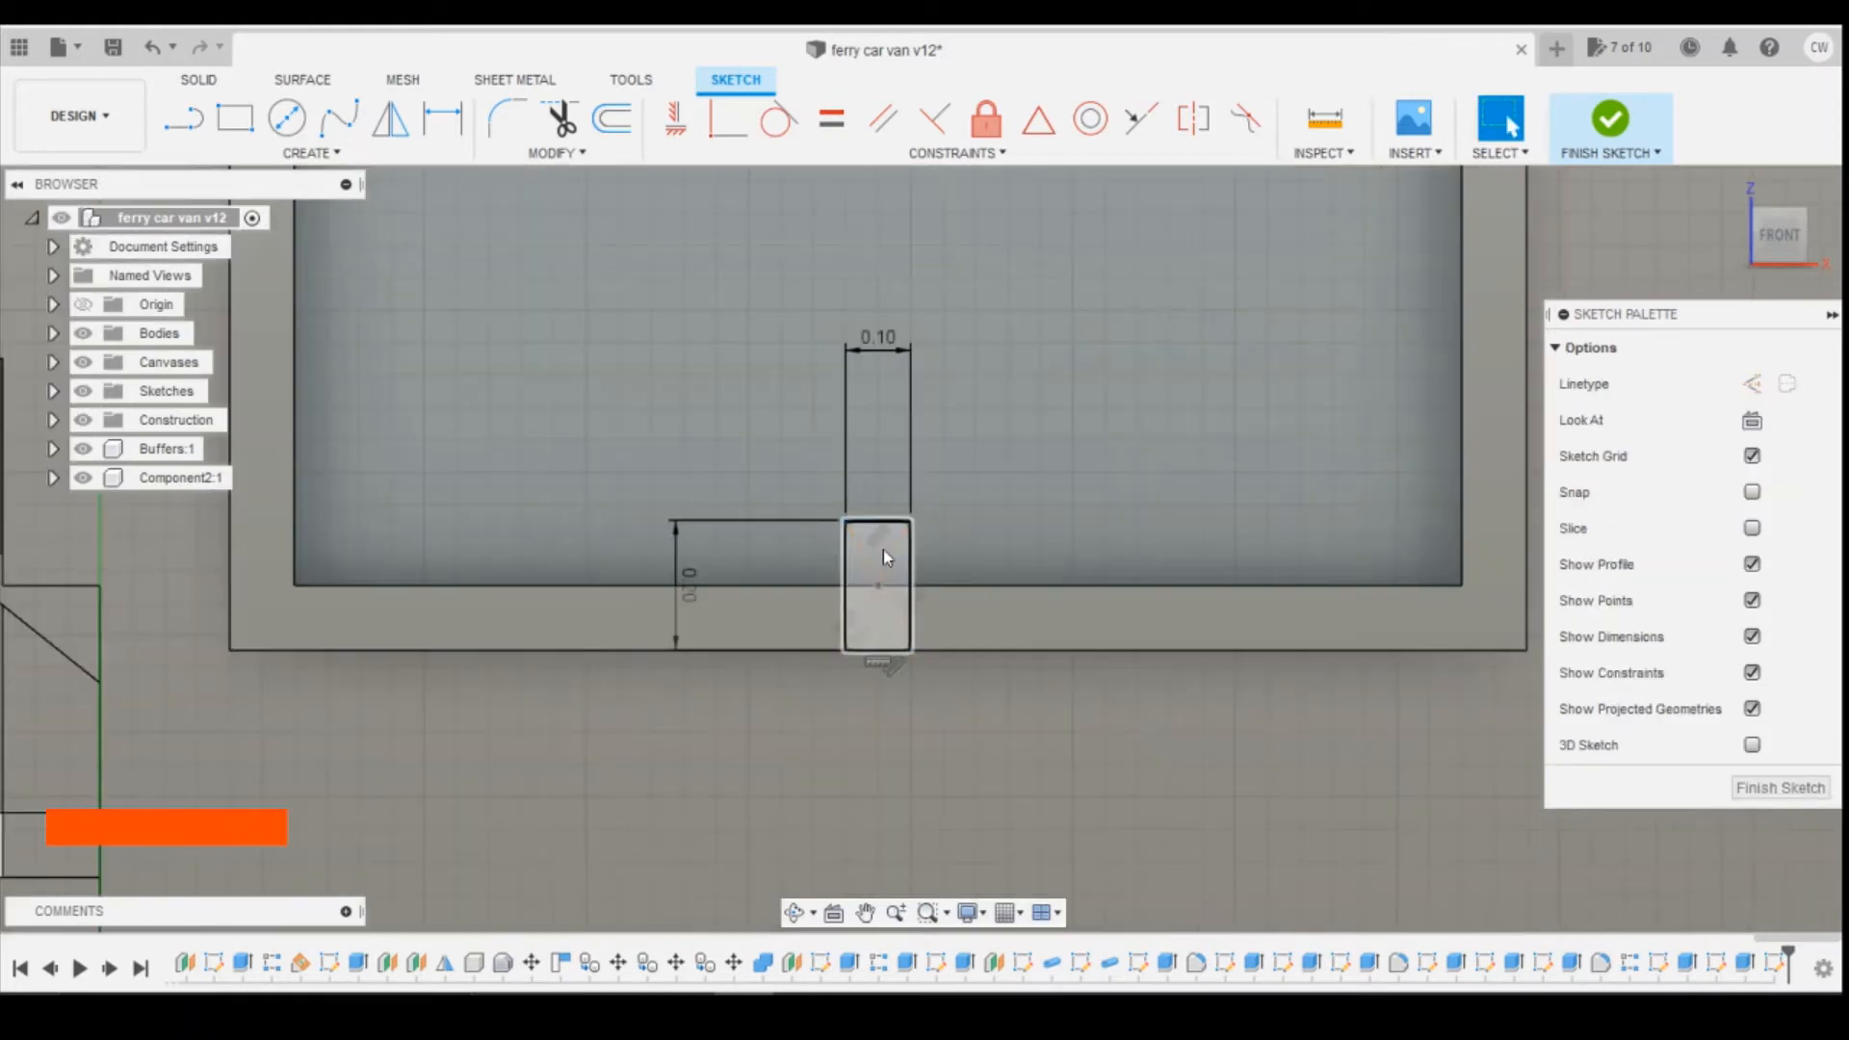
right_click(882, 548)
click(895, 659)
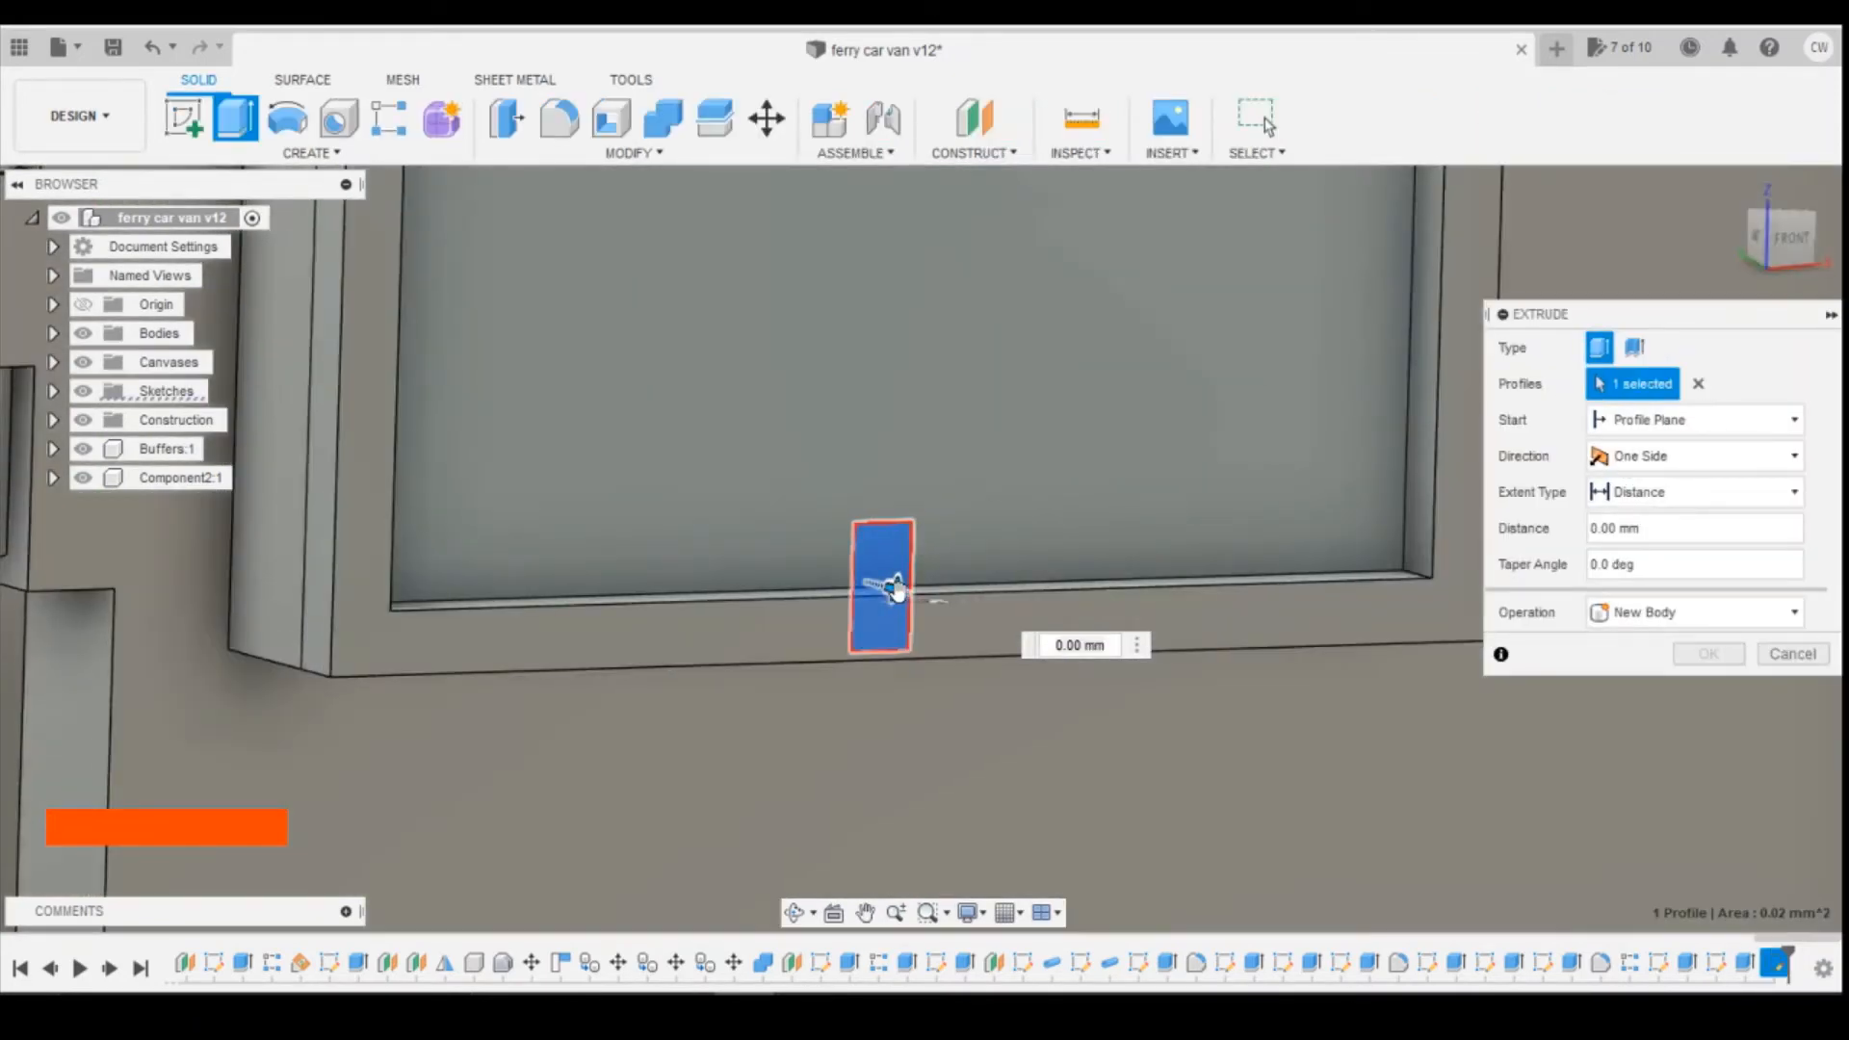
drag(900, 590, 939, 602)
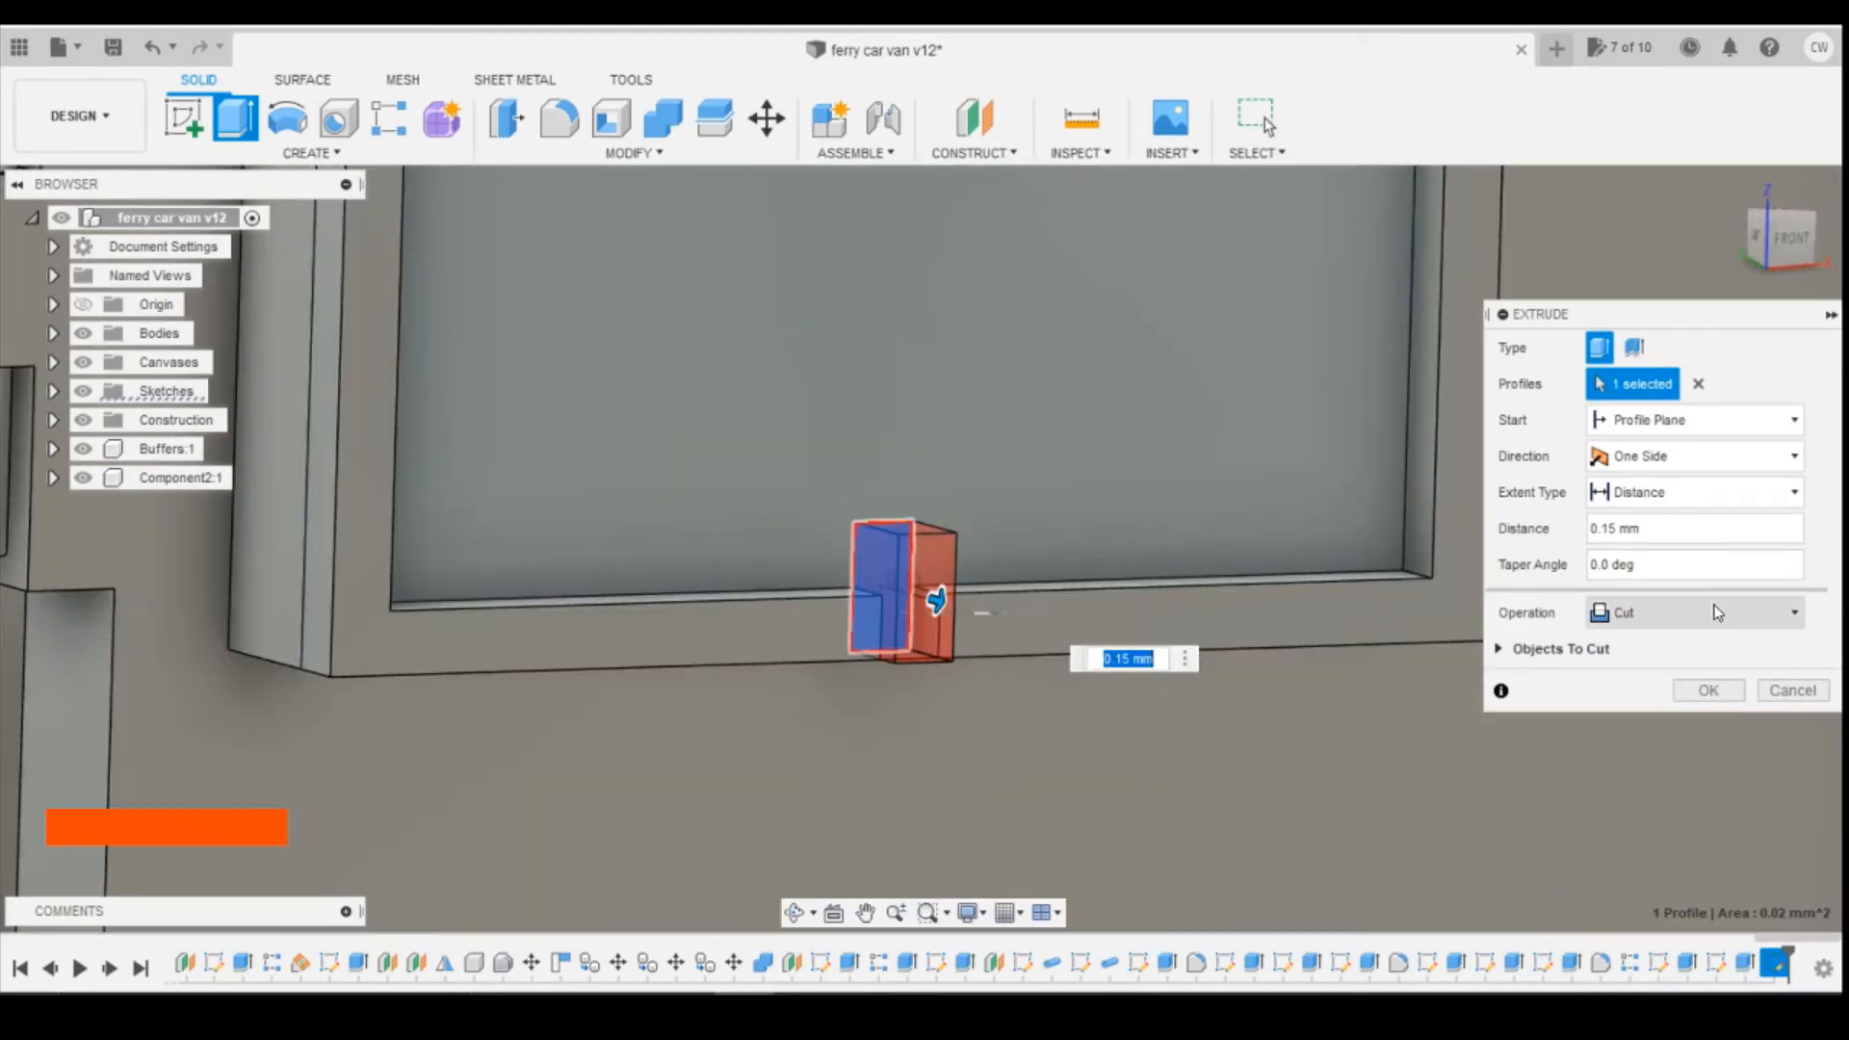
click(1685, 612)
click(1687, 644)
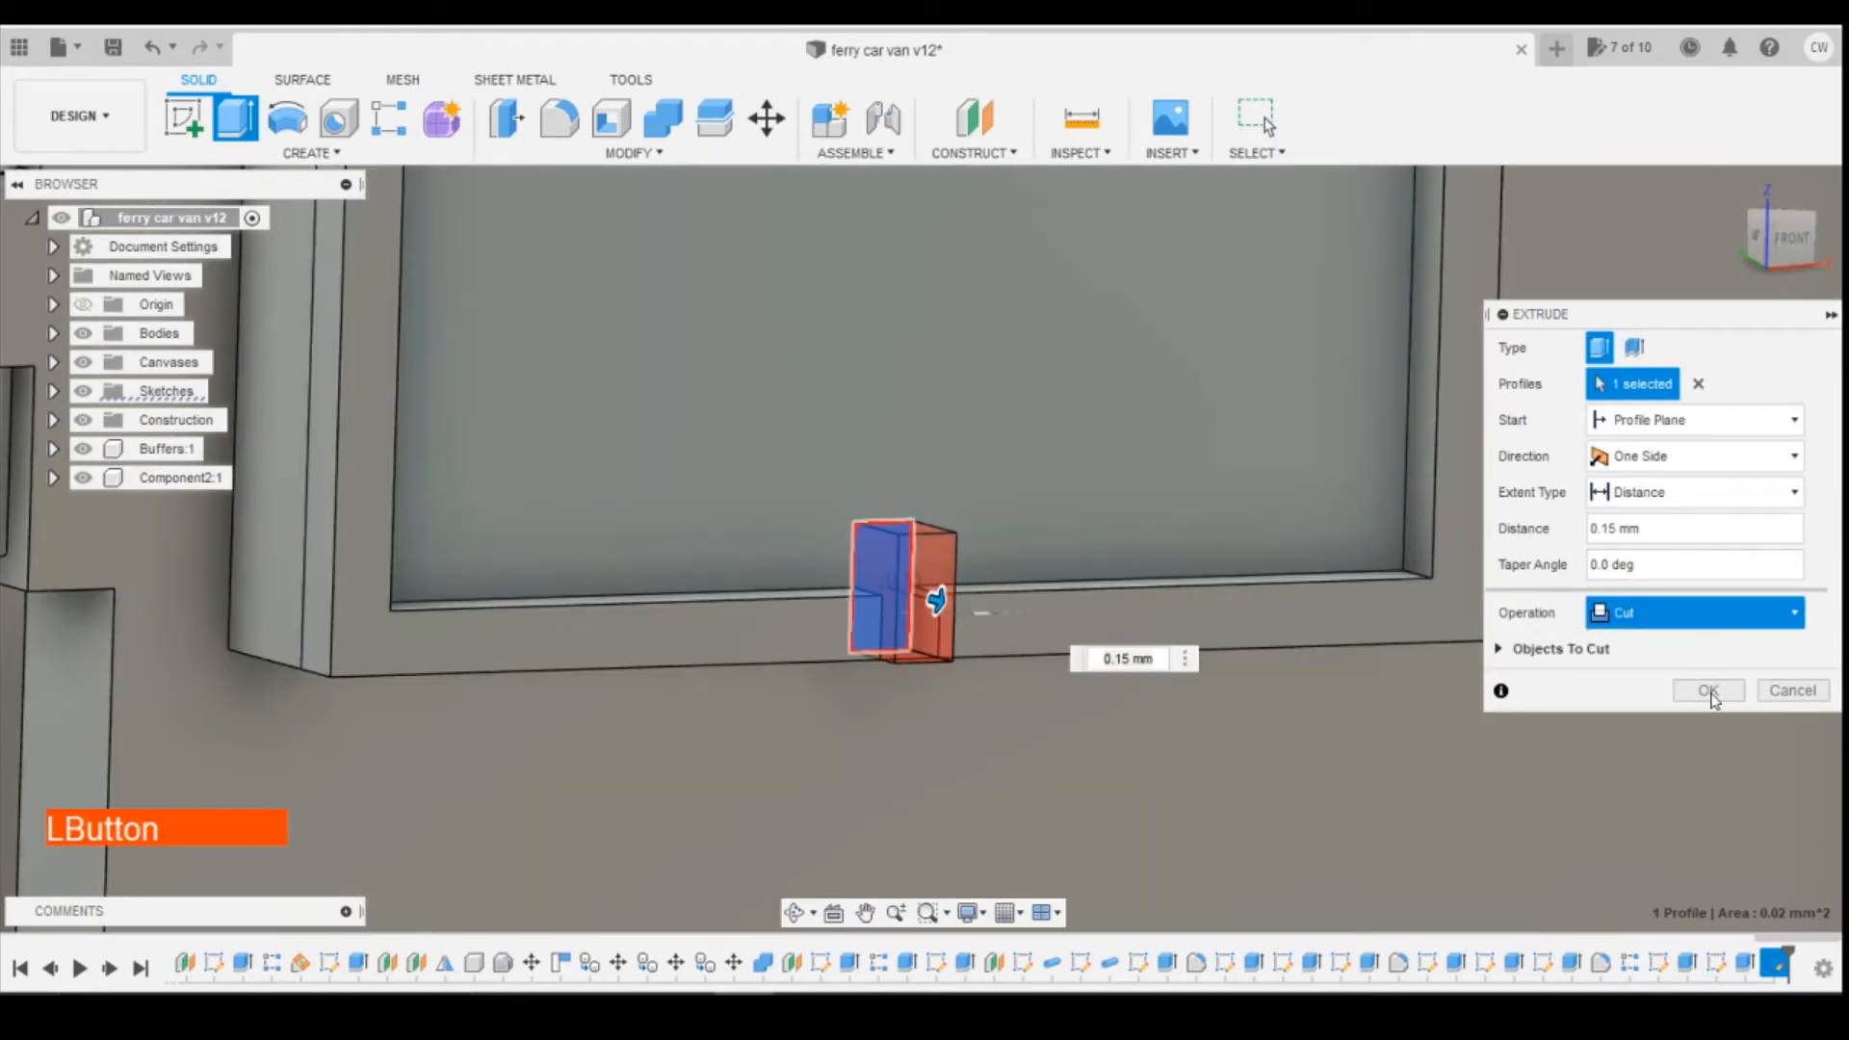
click(1709, 654)
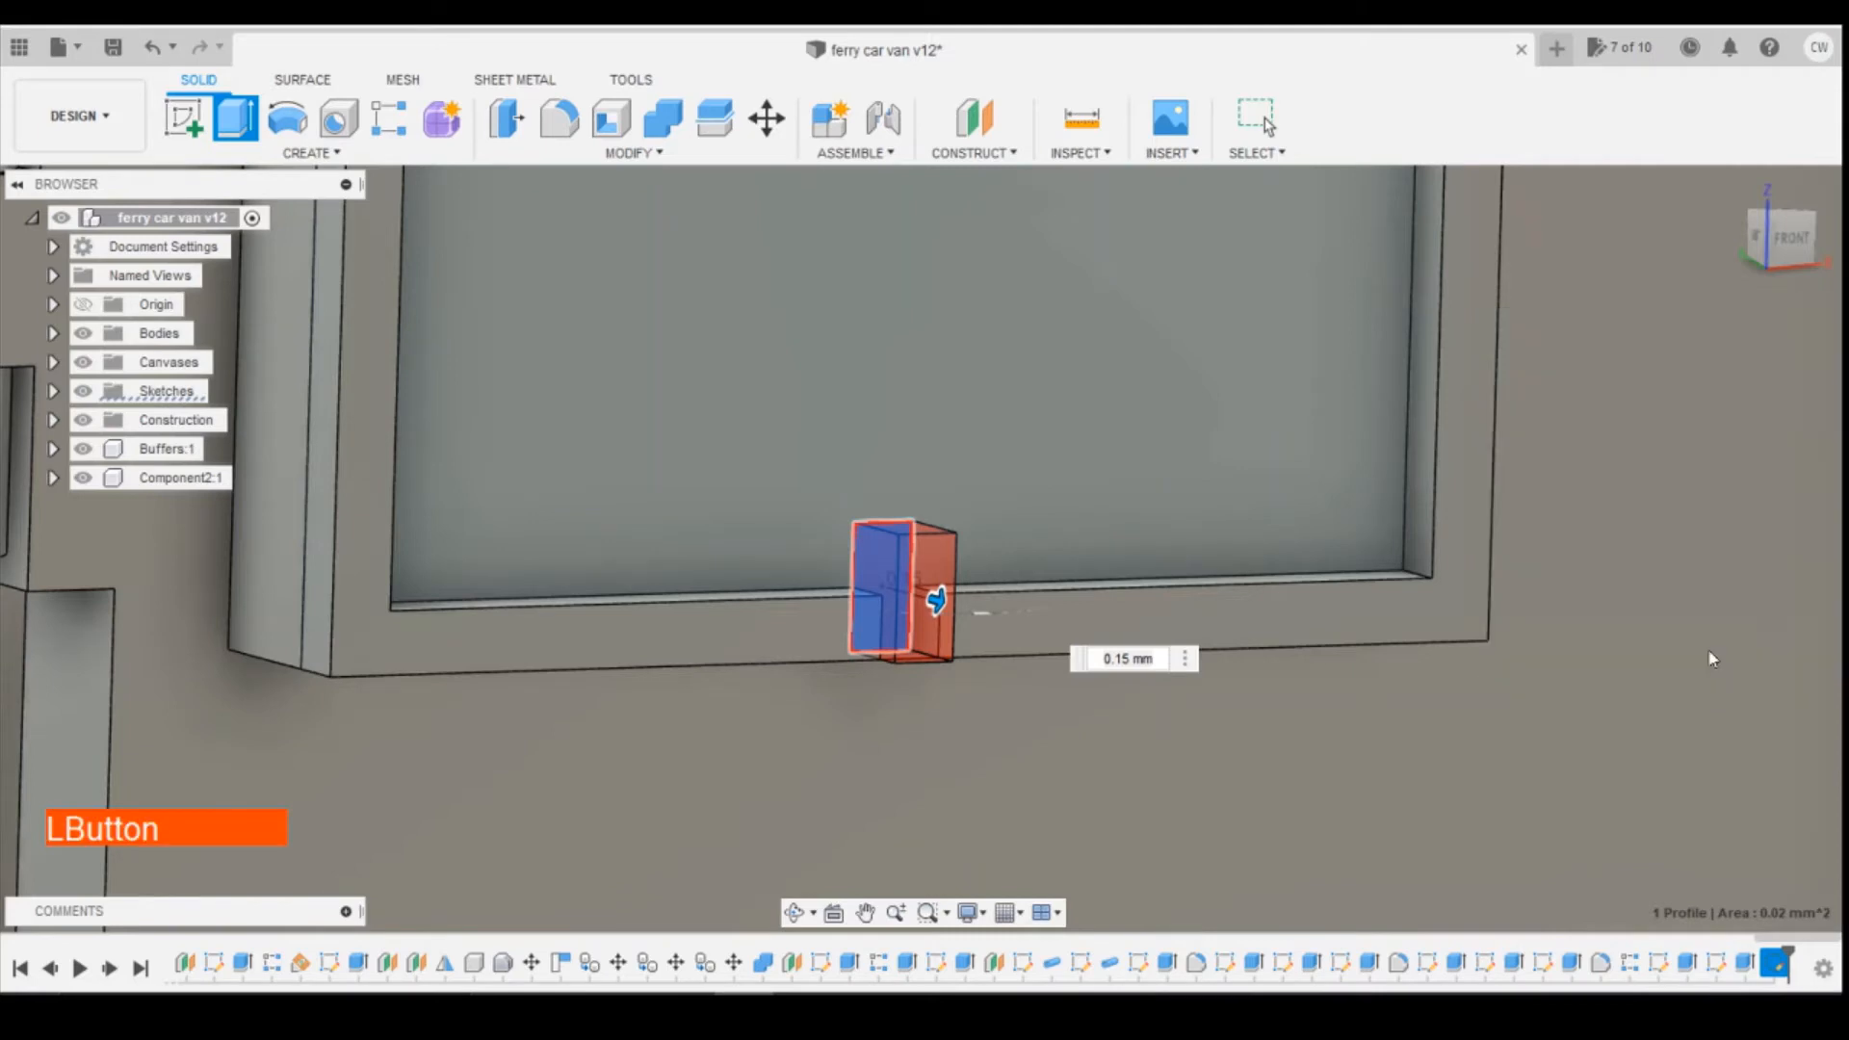
scroll(1053, 682, down, 10)
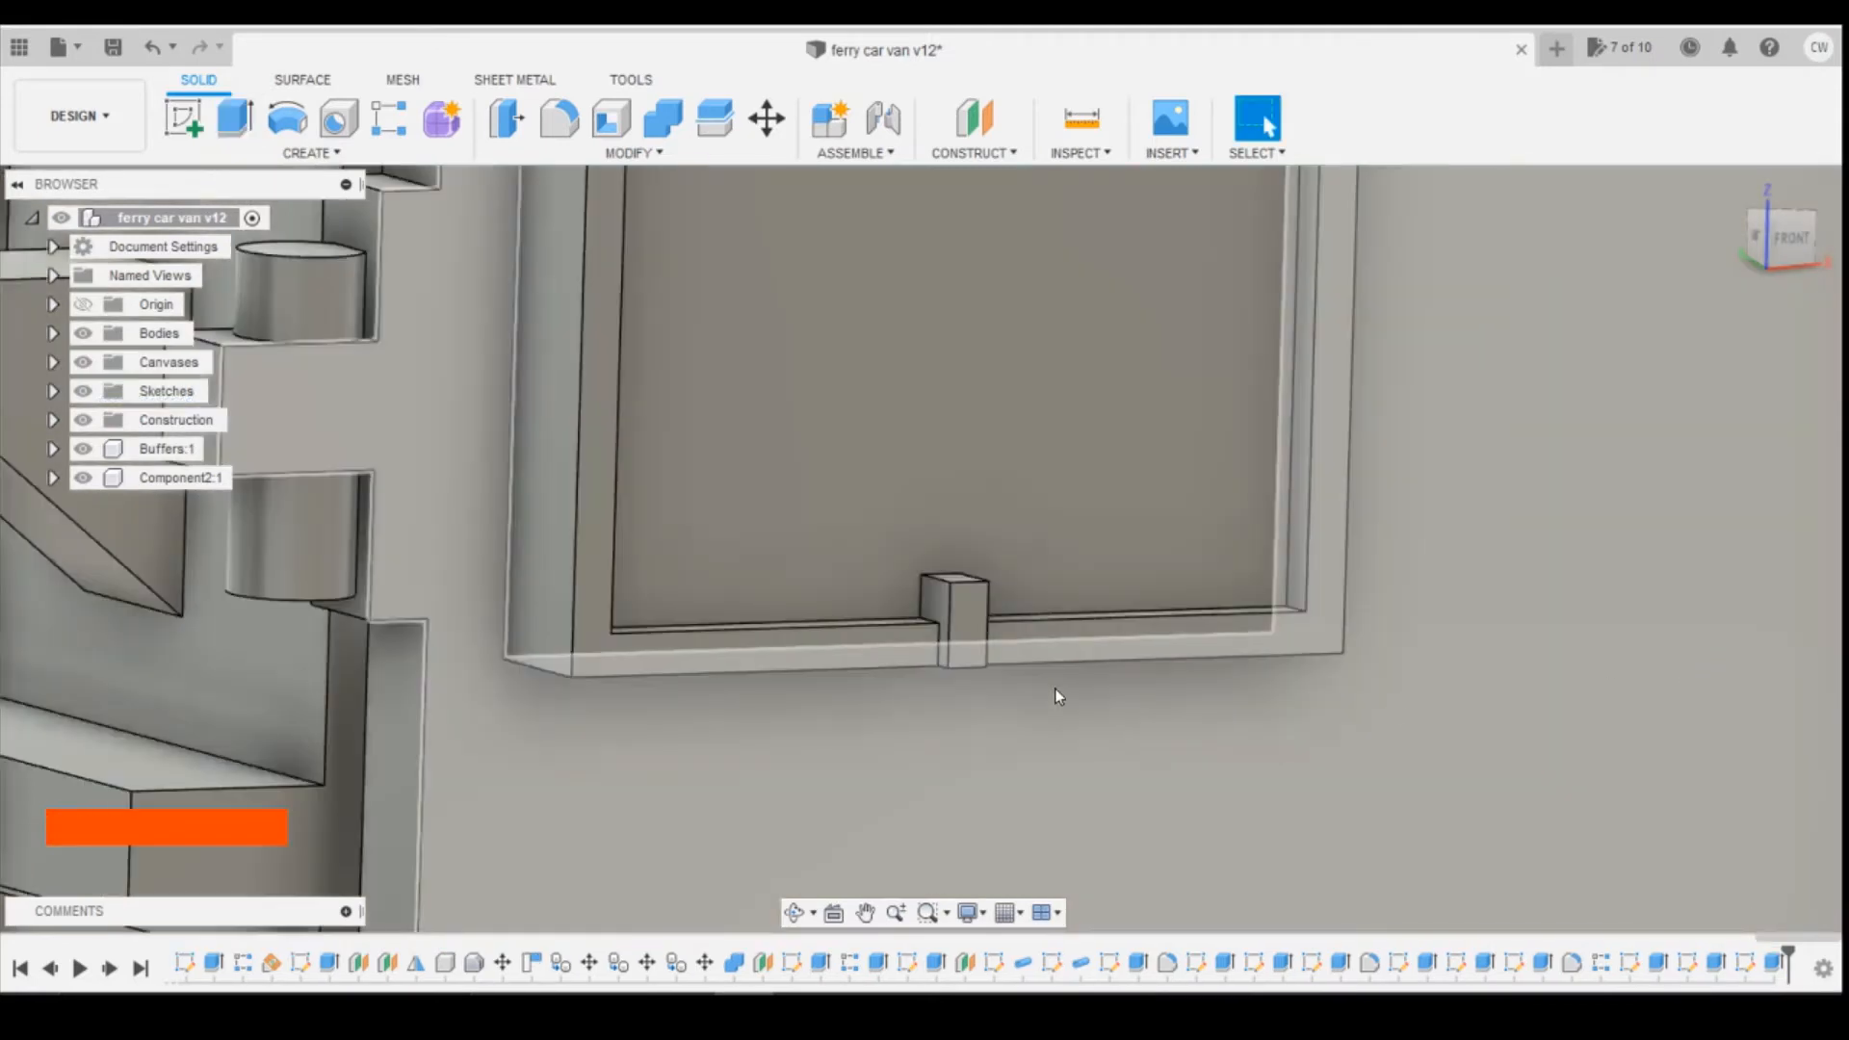
scroll(1009, 443, up, 5)
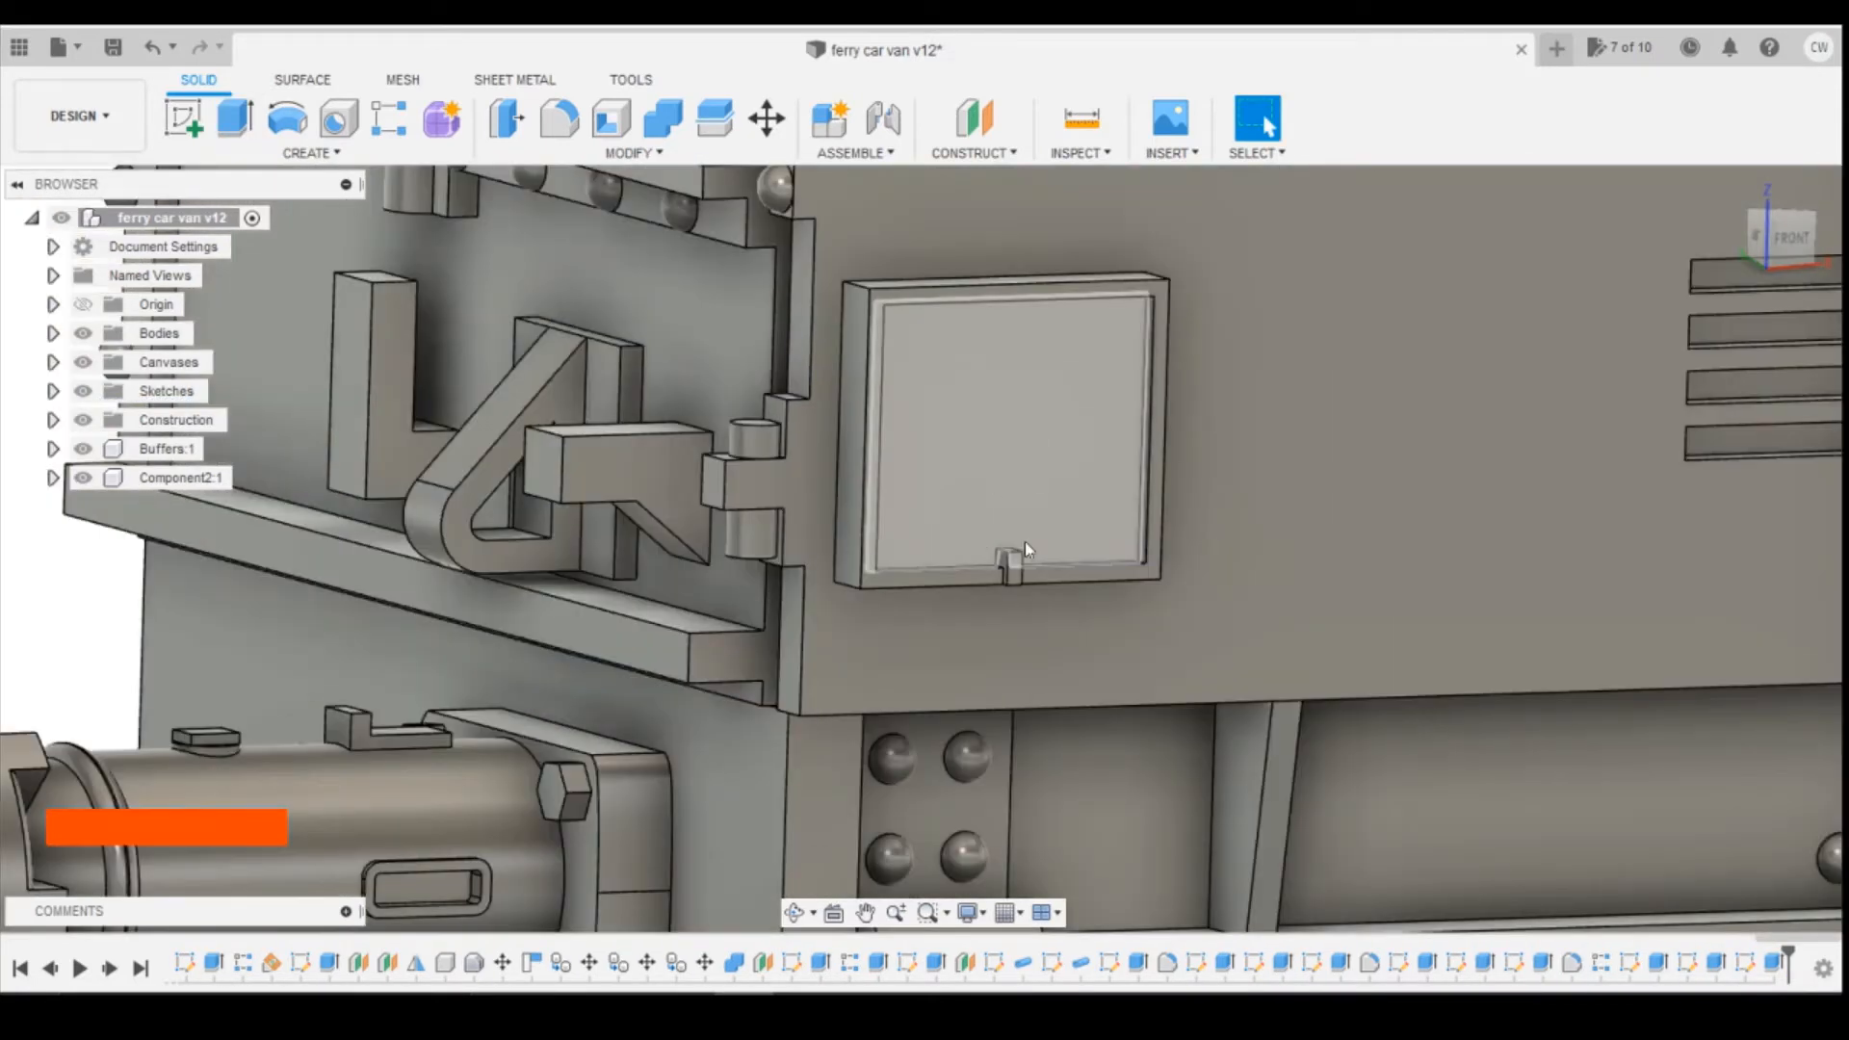
scroll(1087, 456, down, 2)
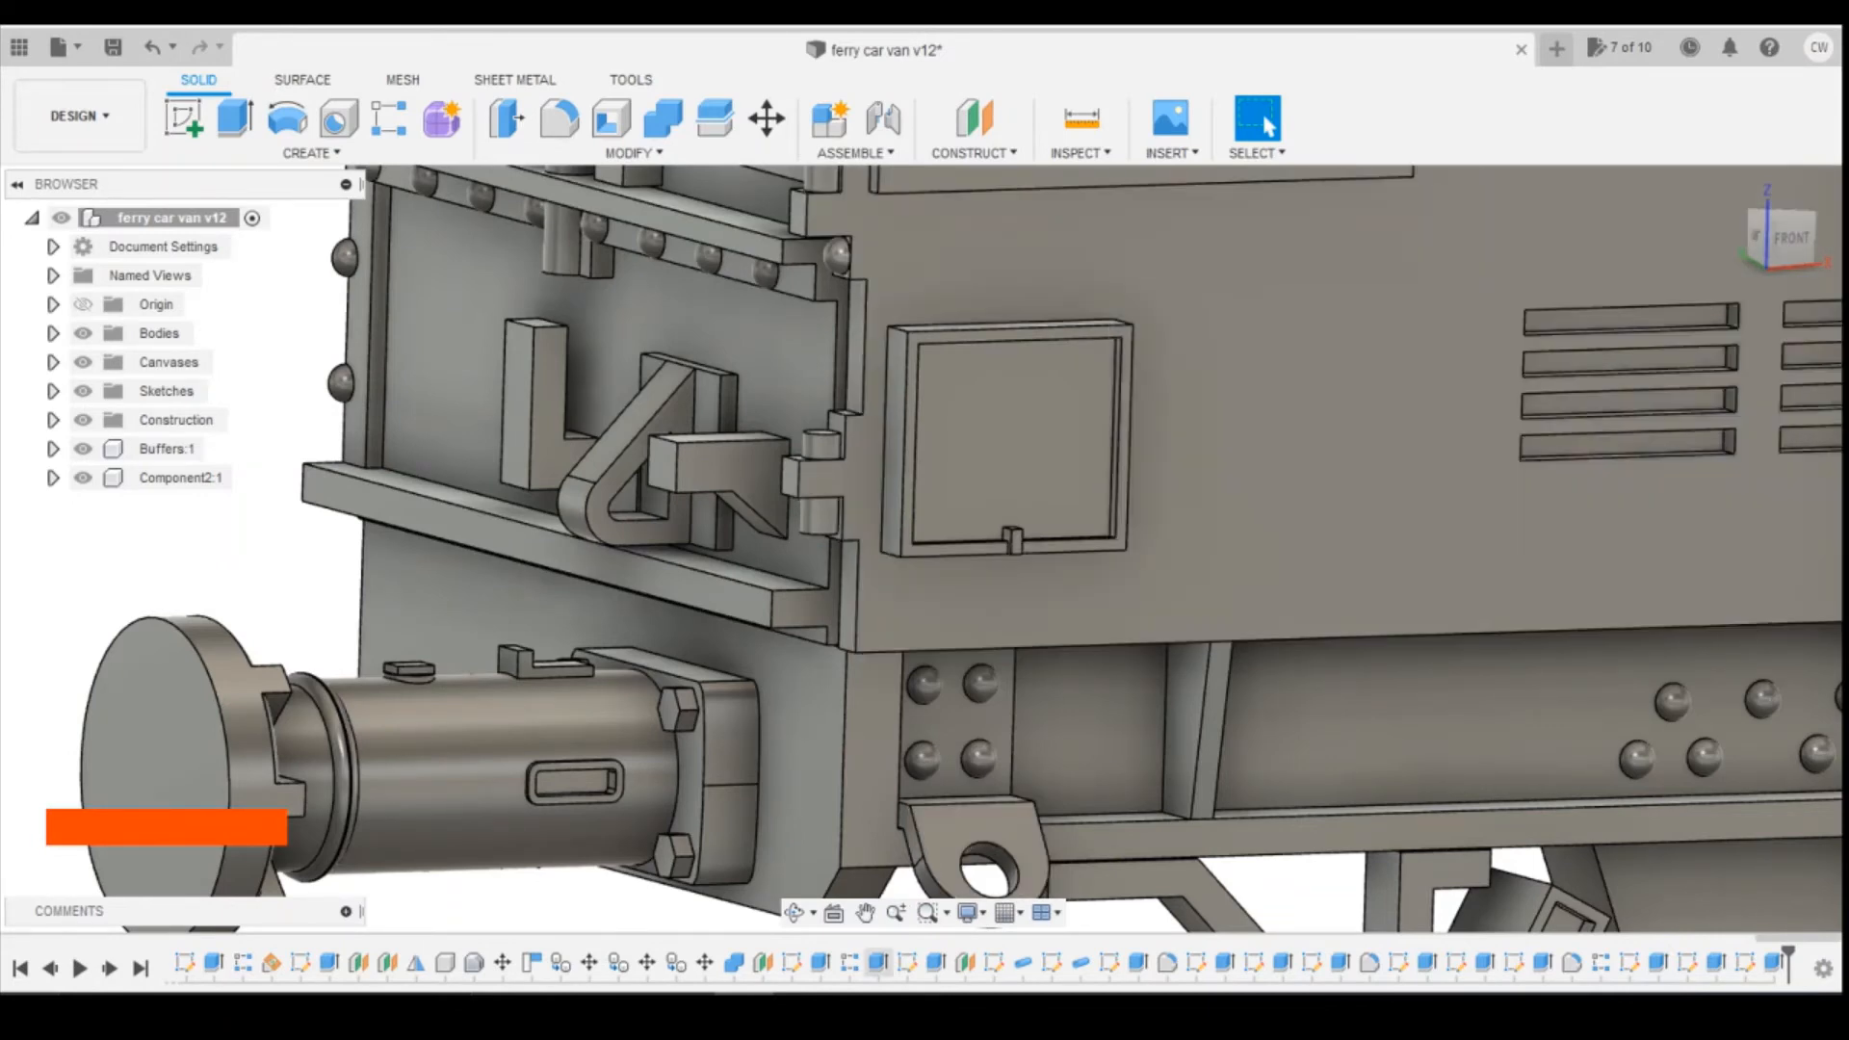
Examine the reference photos for the small box beside the vents and locate its place at the opposite end of the modelled body side.
click(806, 1006)
click(929, 924)
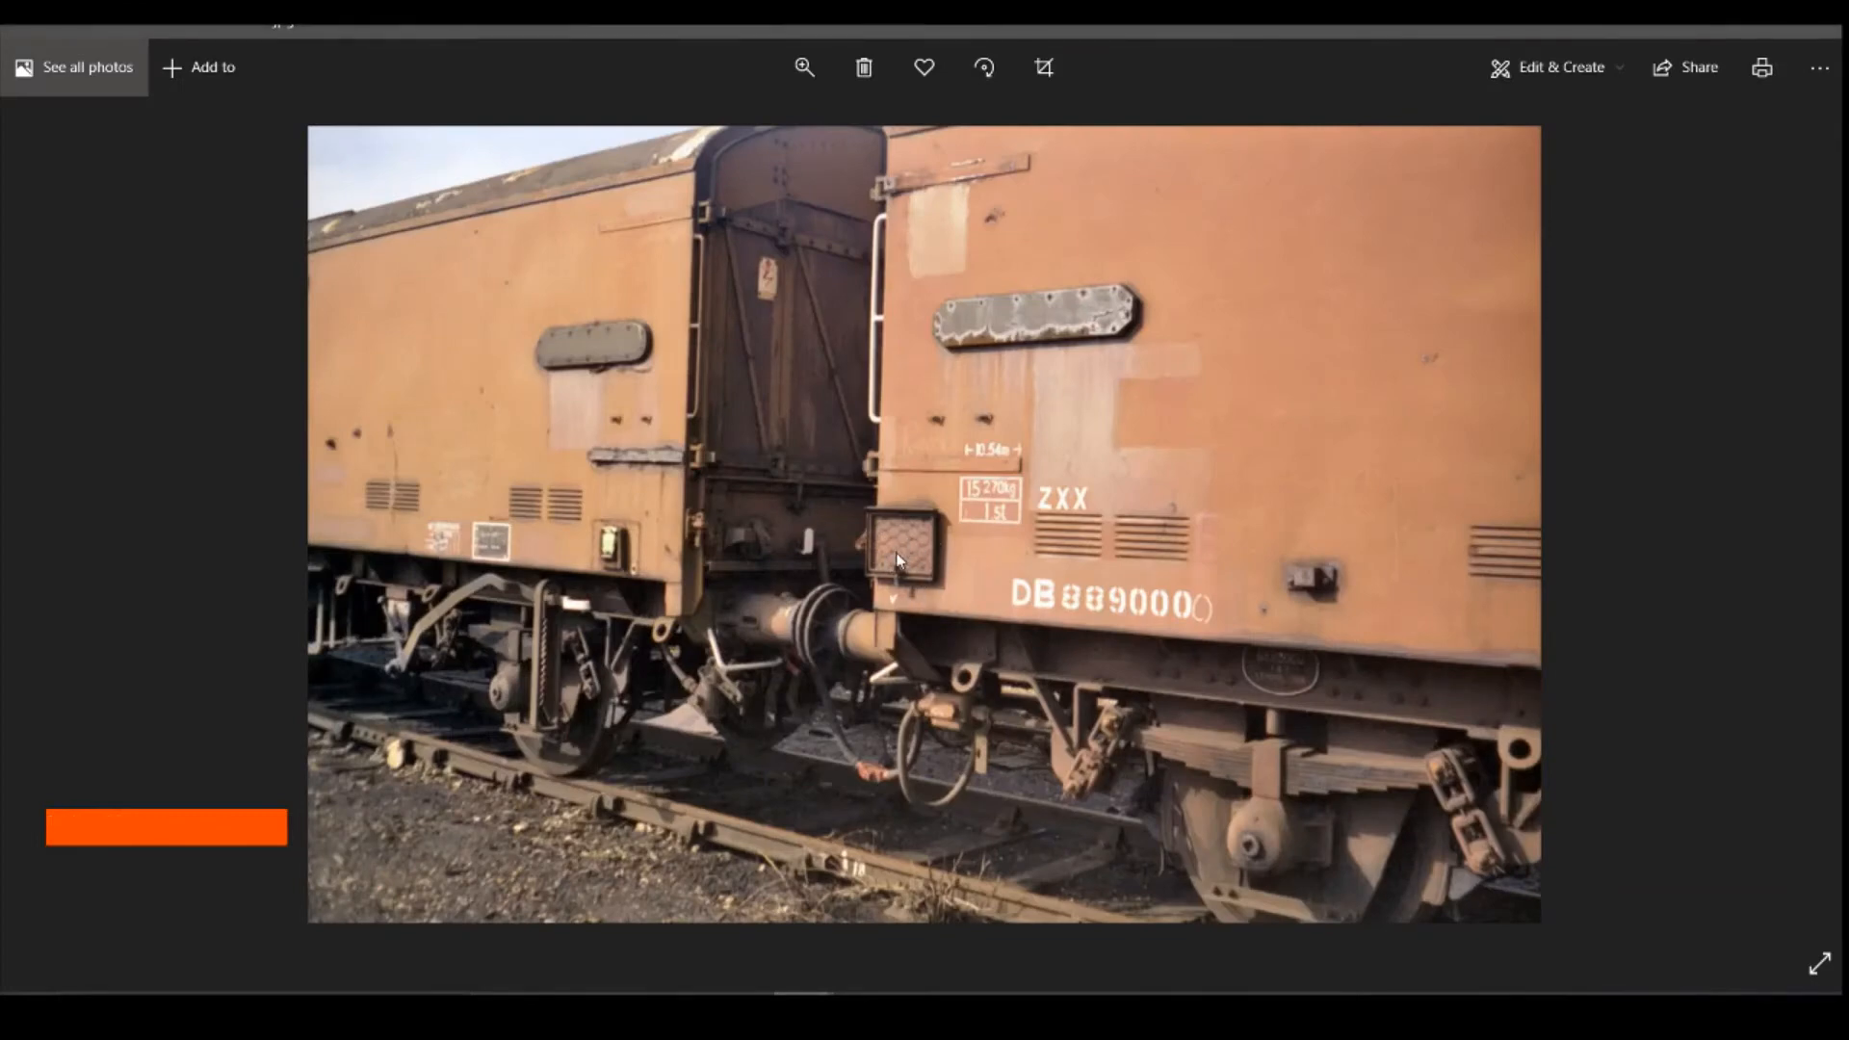
scroll(878, 568, down, 1)
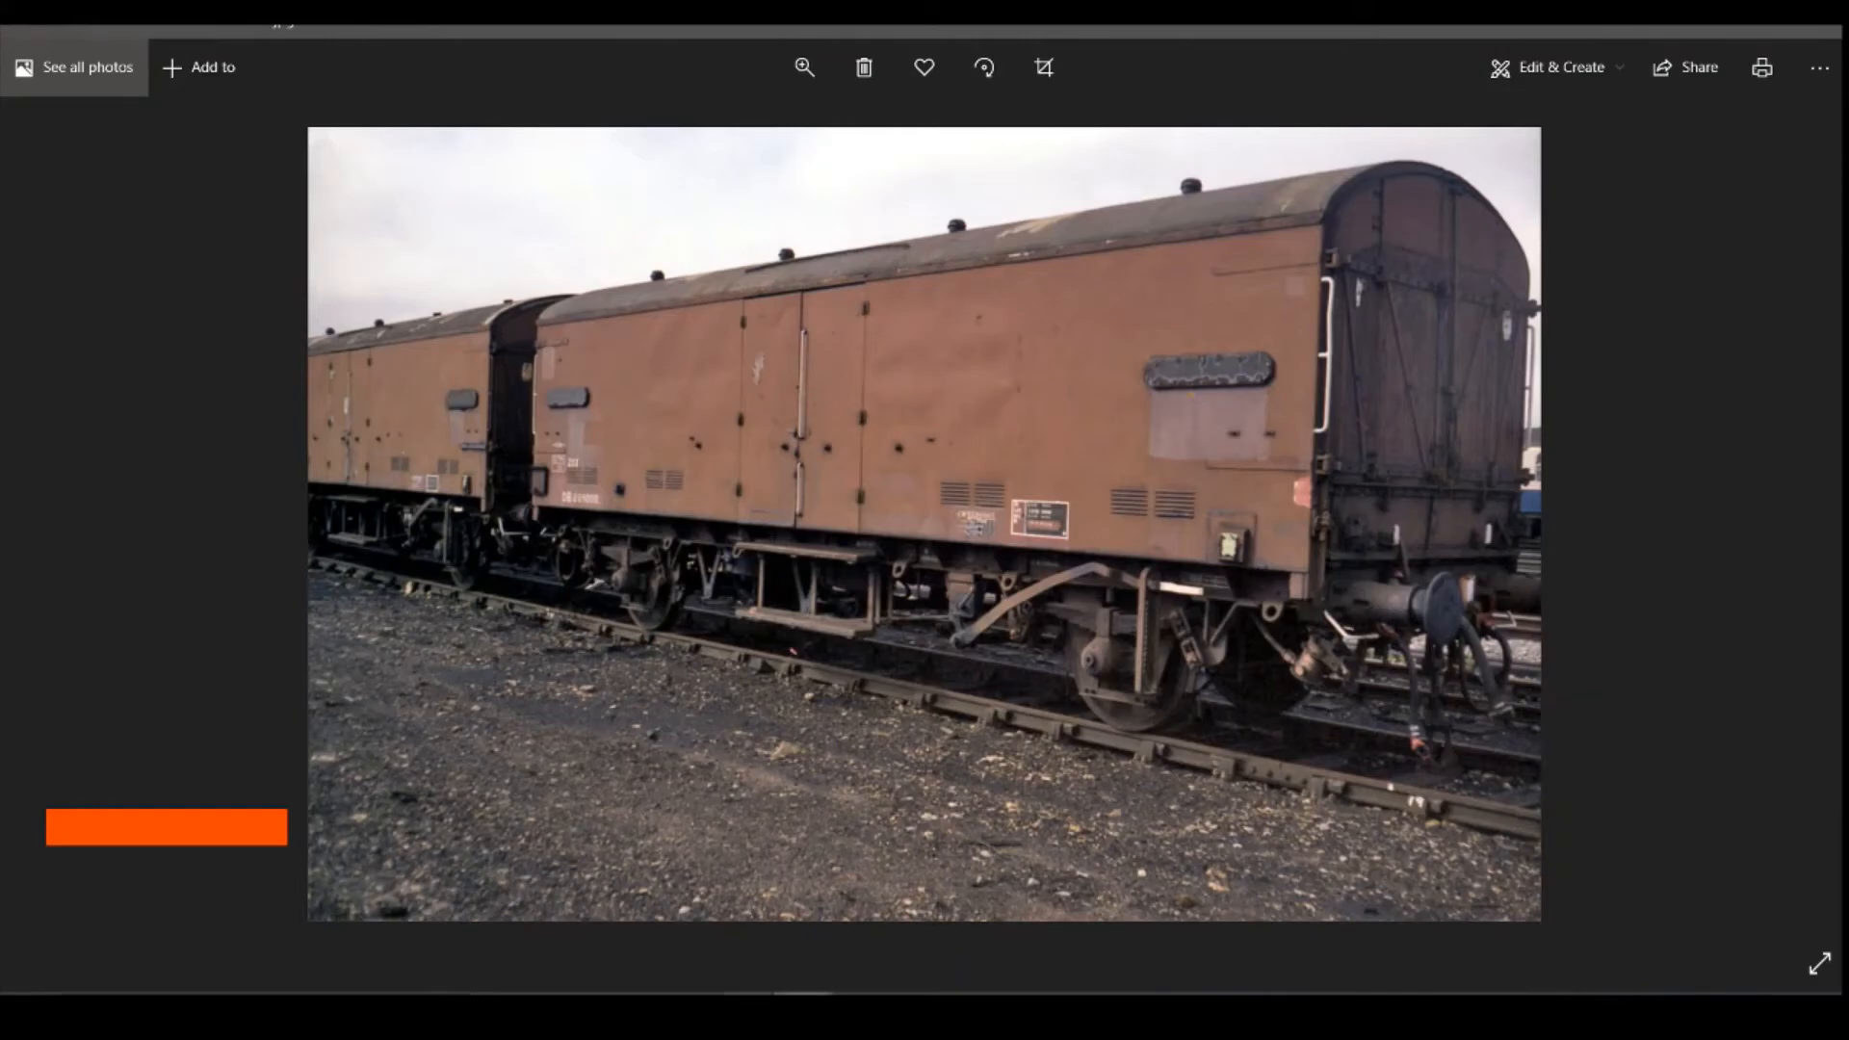
click(802, 1009)
scroll(767, 581, down, 7)
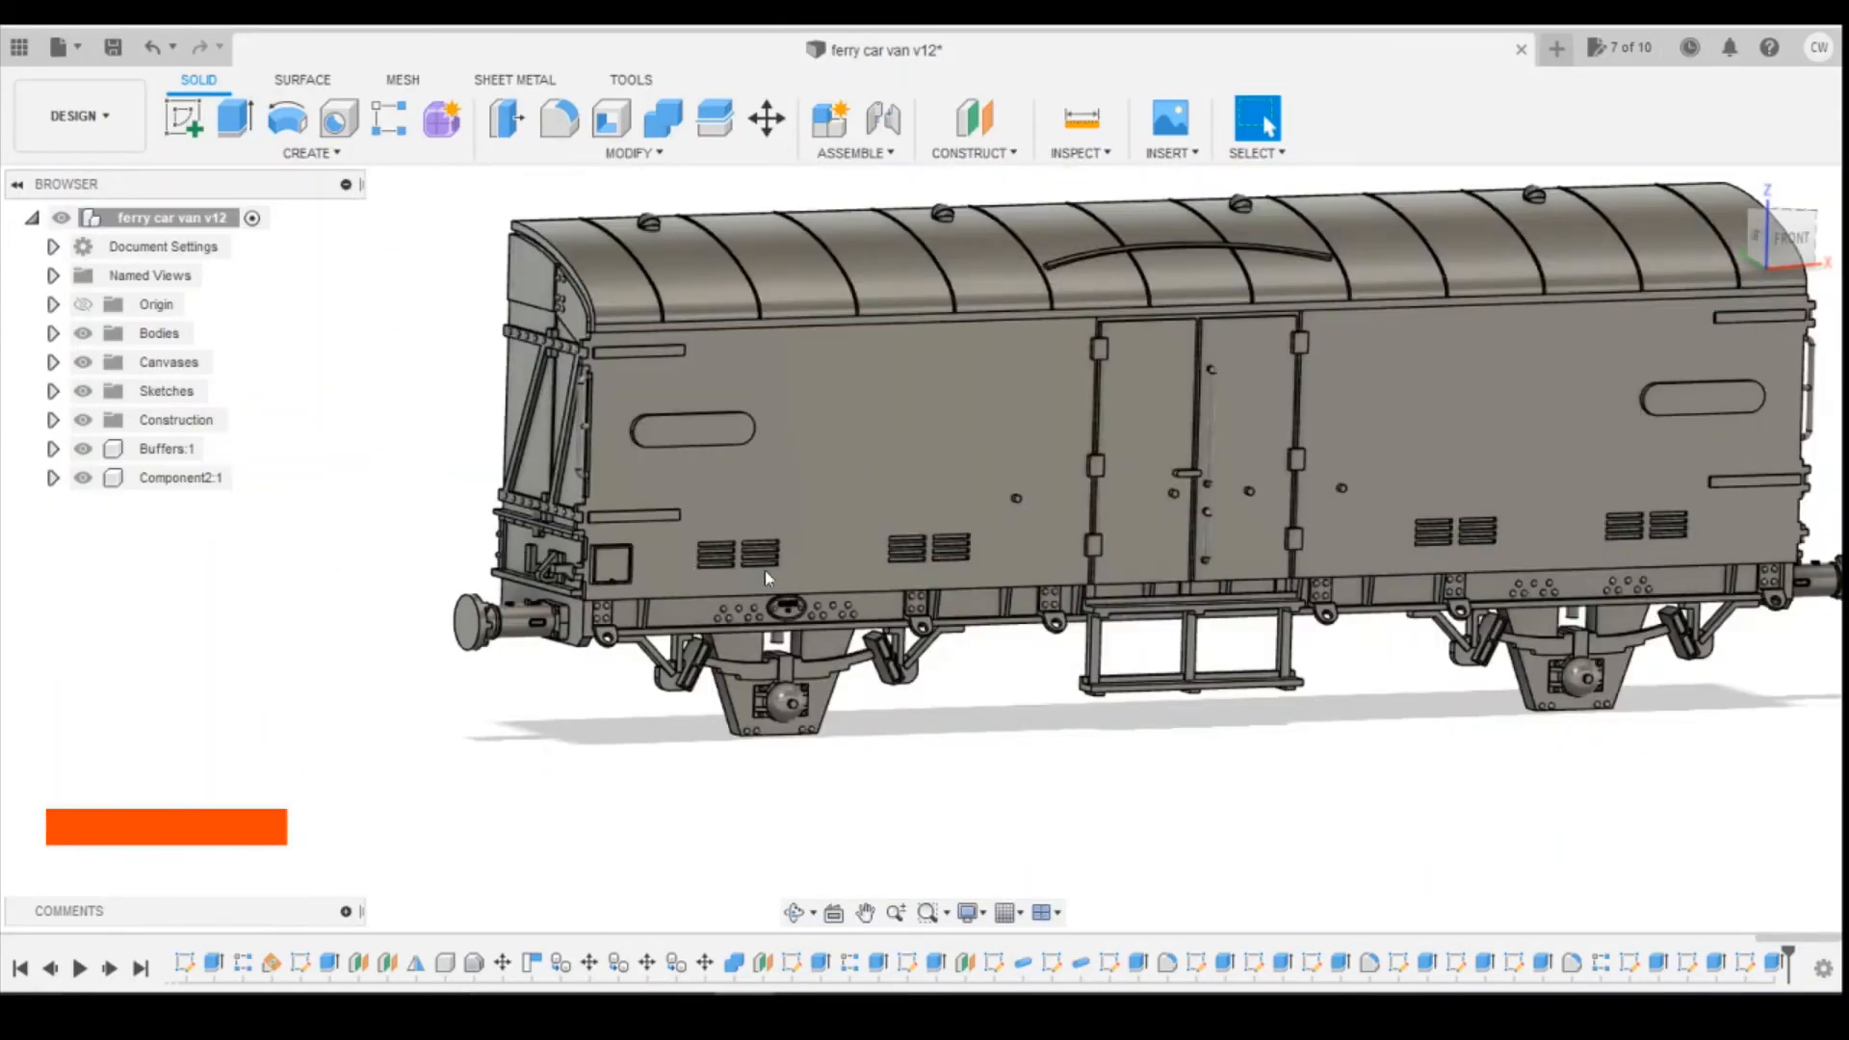
scroll(1482, 597, down, 1)
scroll(1482, 597, up, 6)
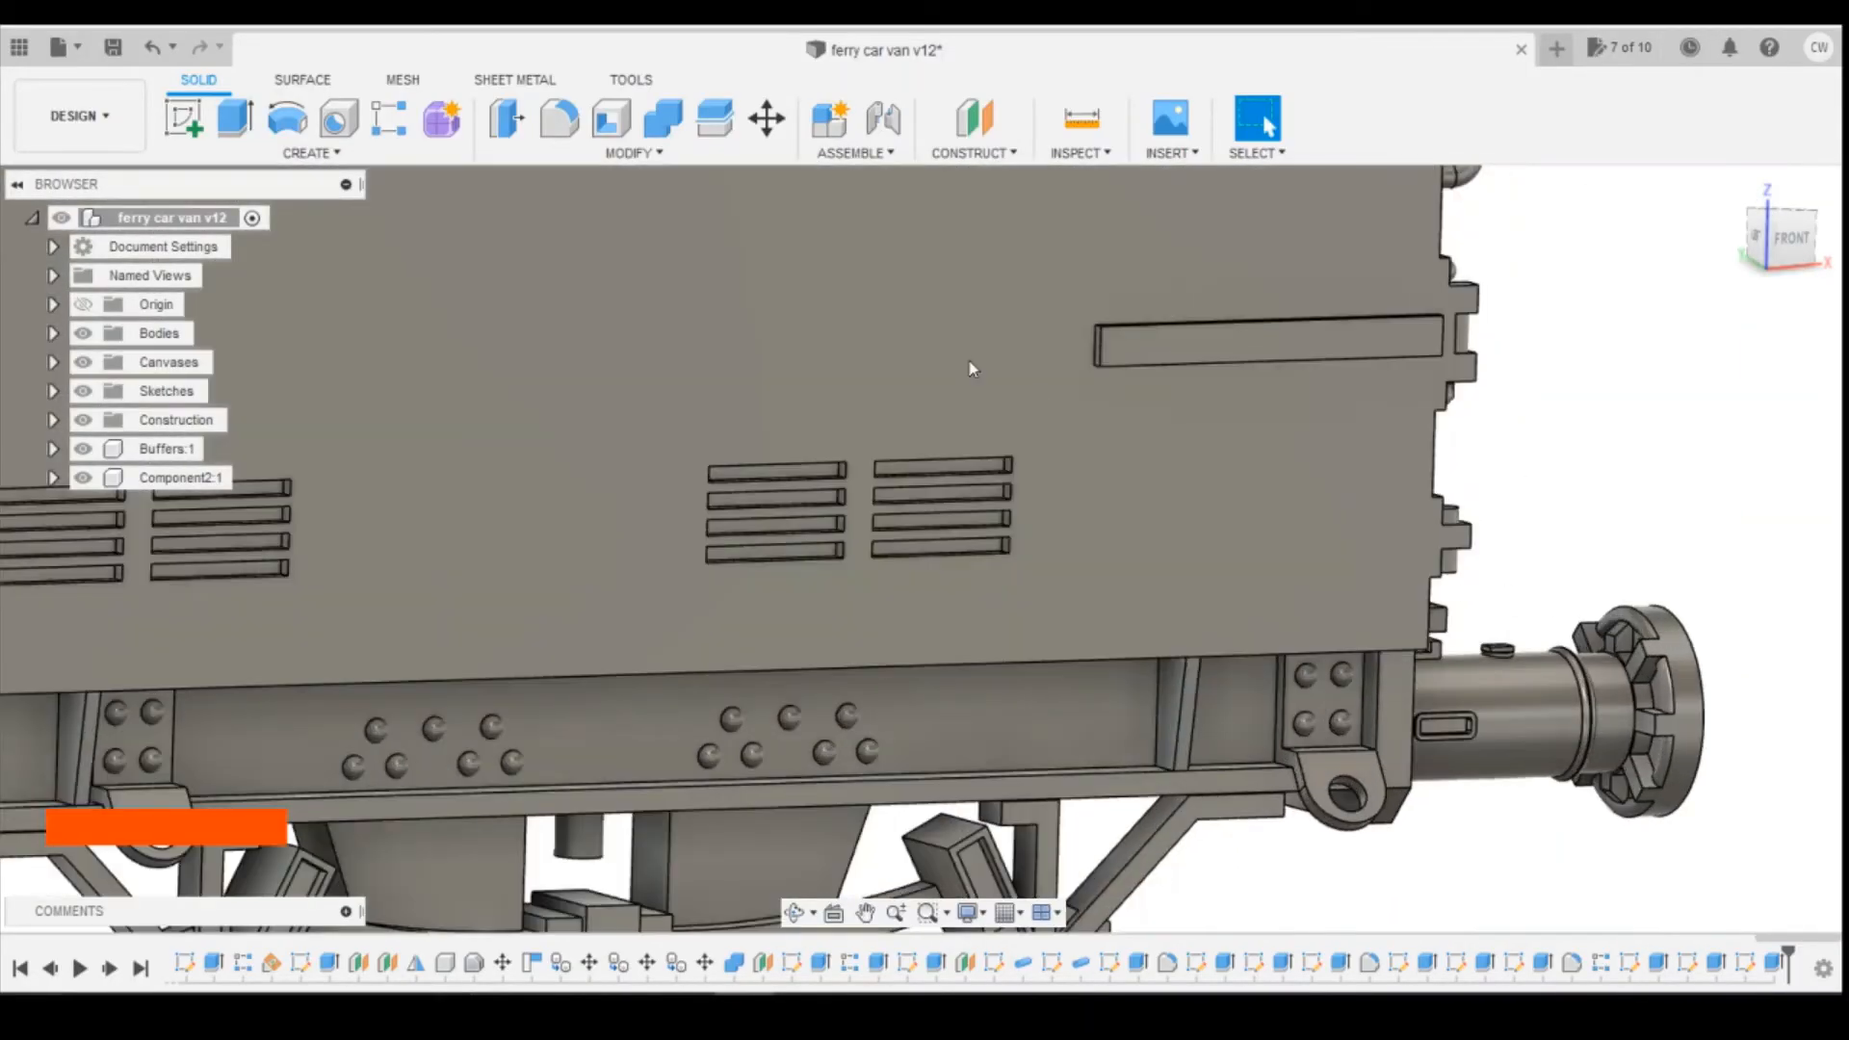
click(802, 1009)
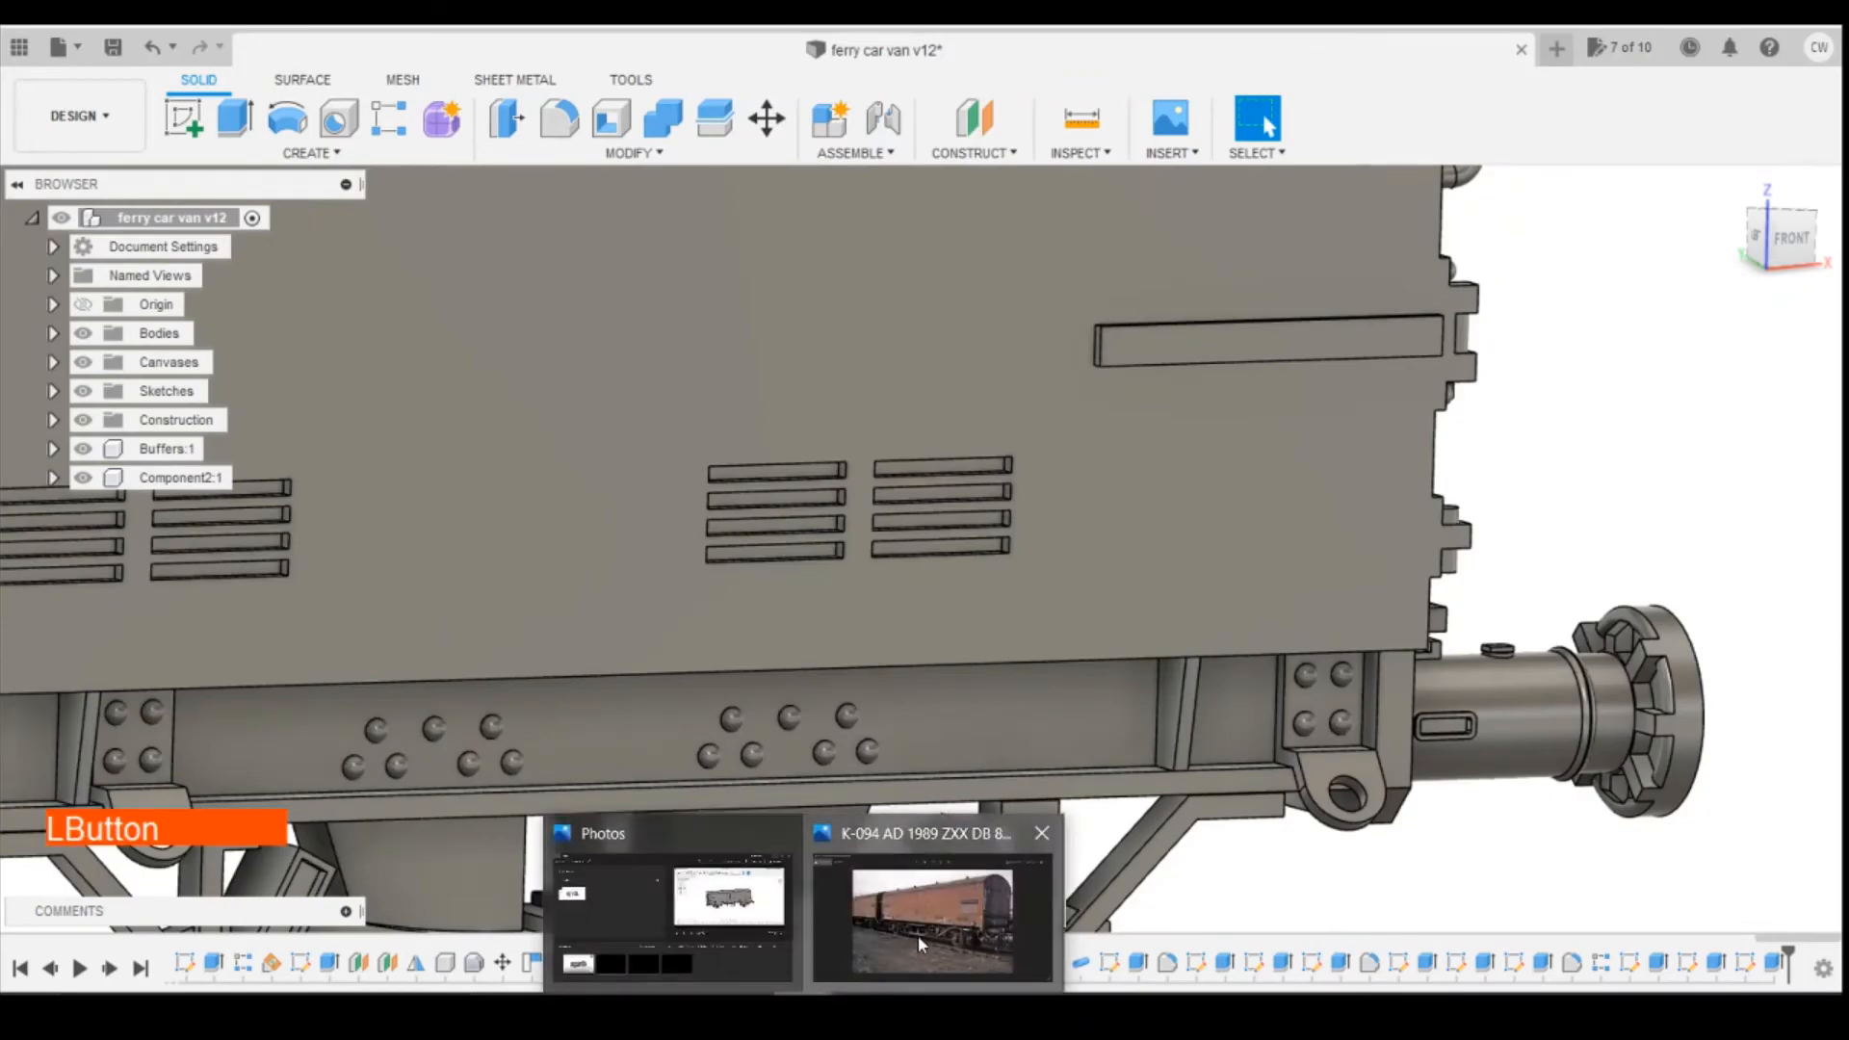
click(916, 934)
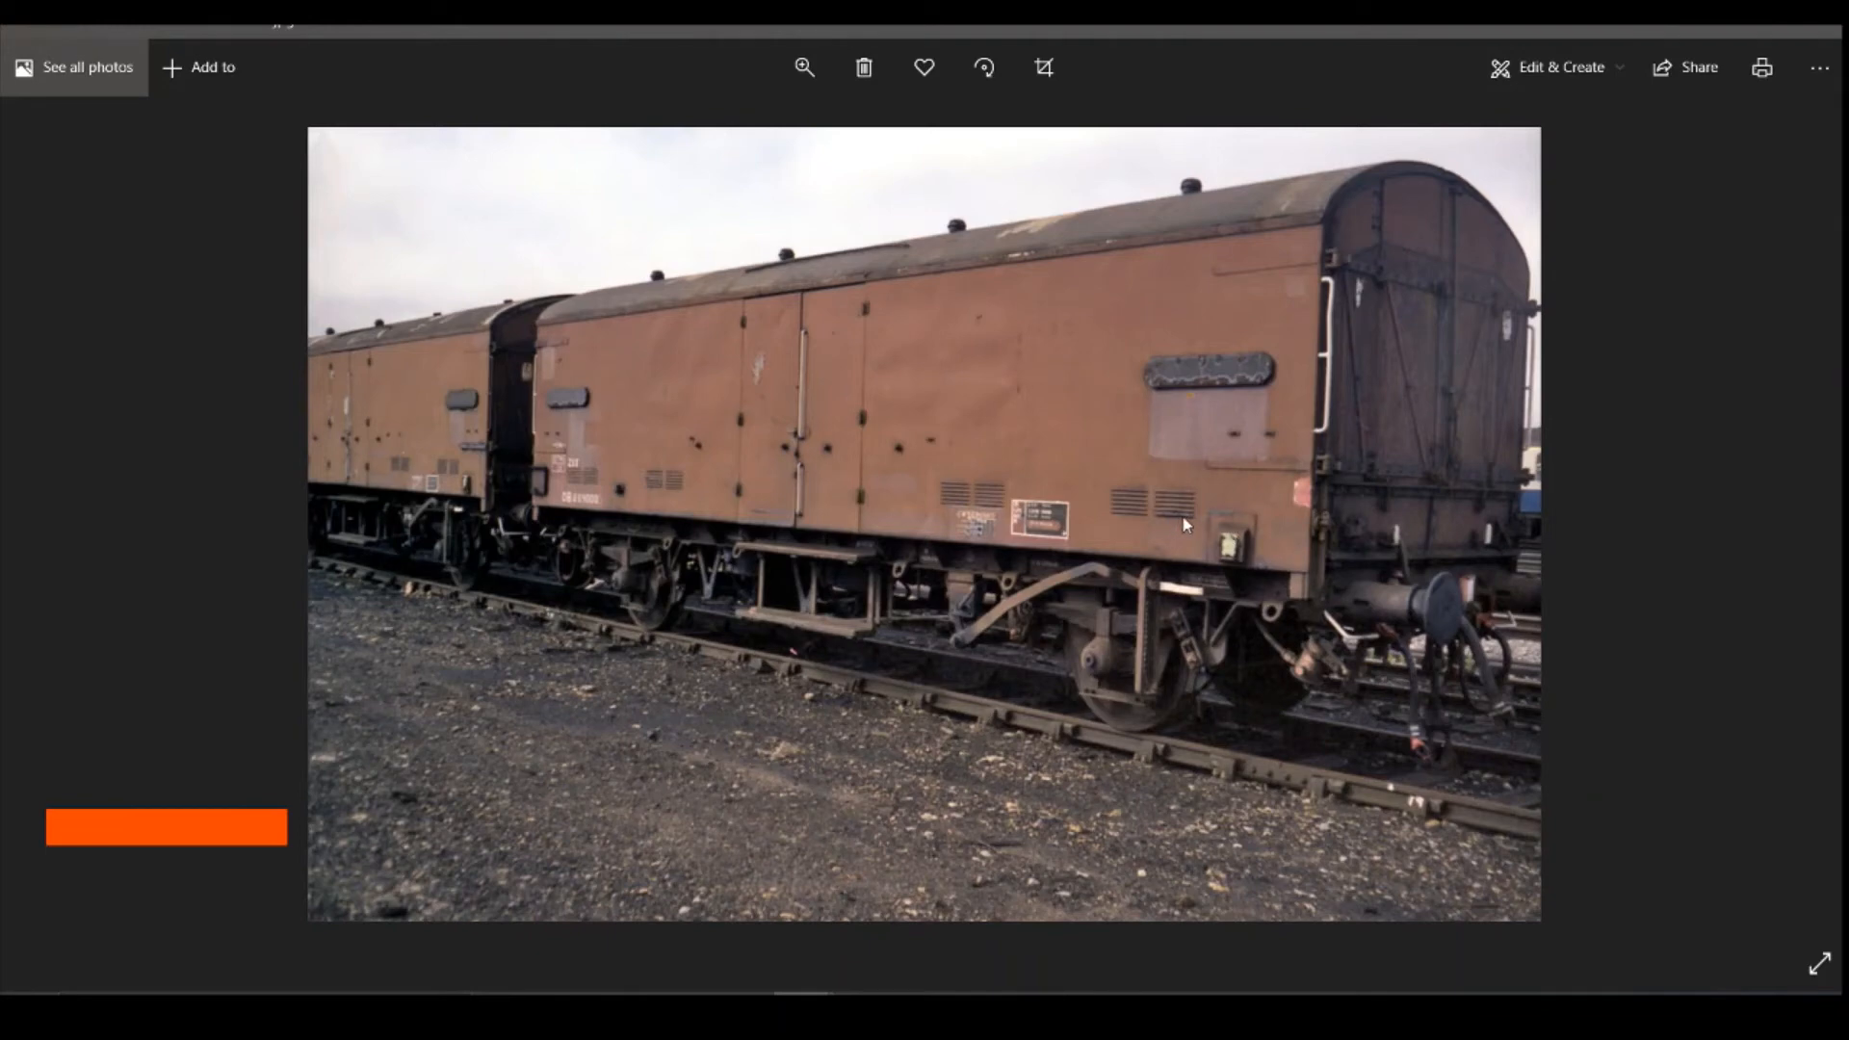
click(802, 1009)
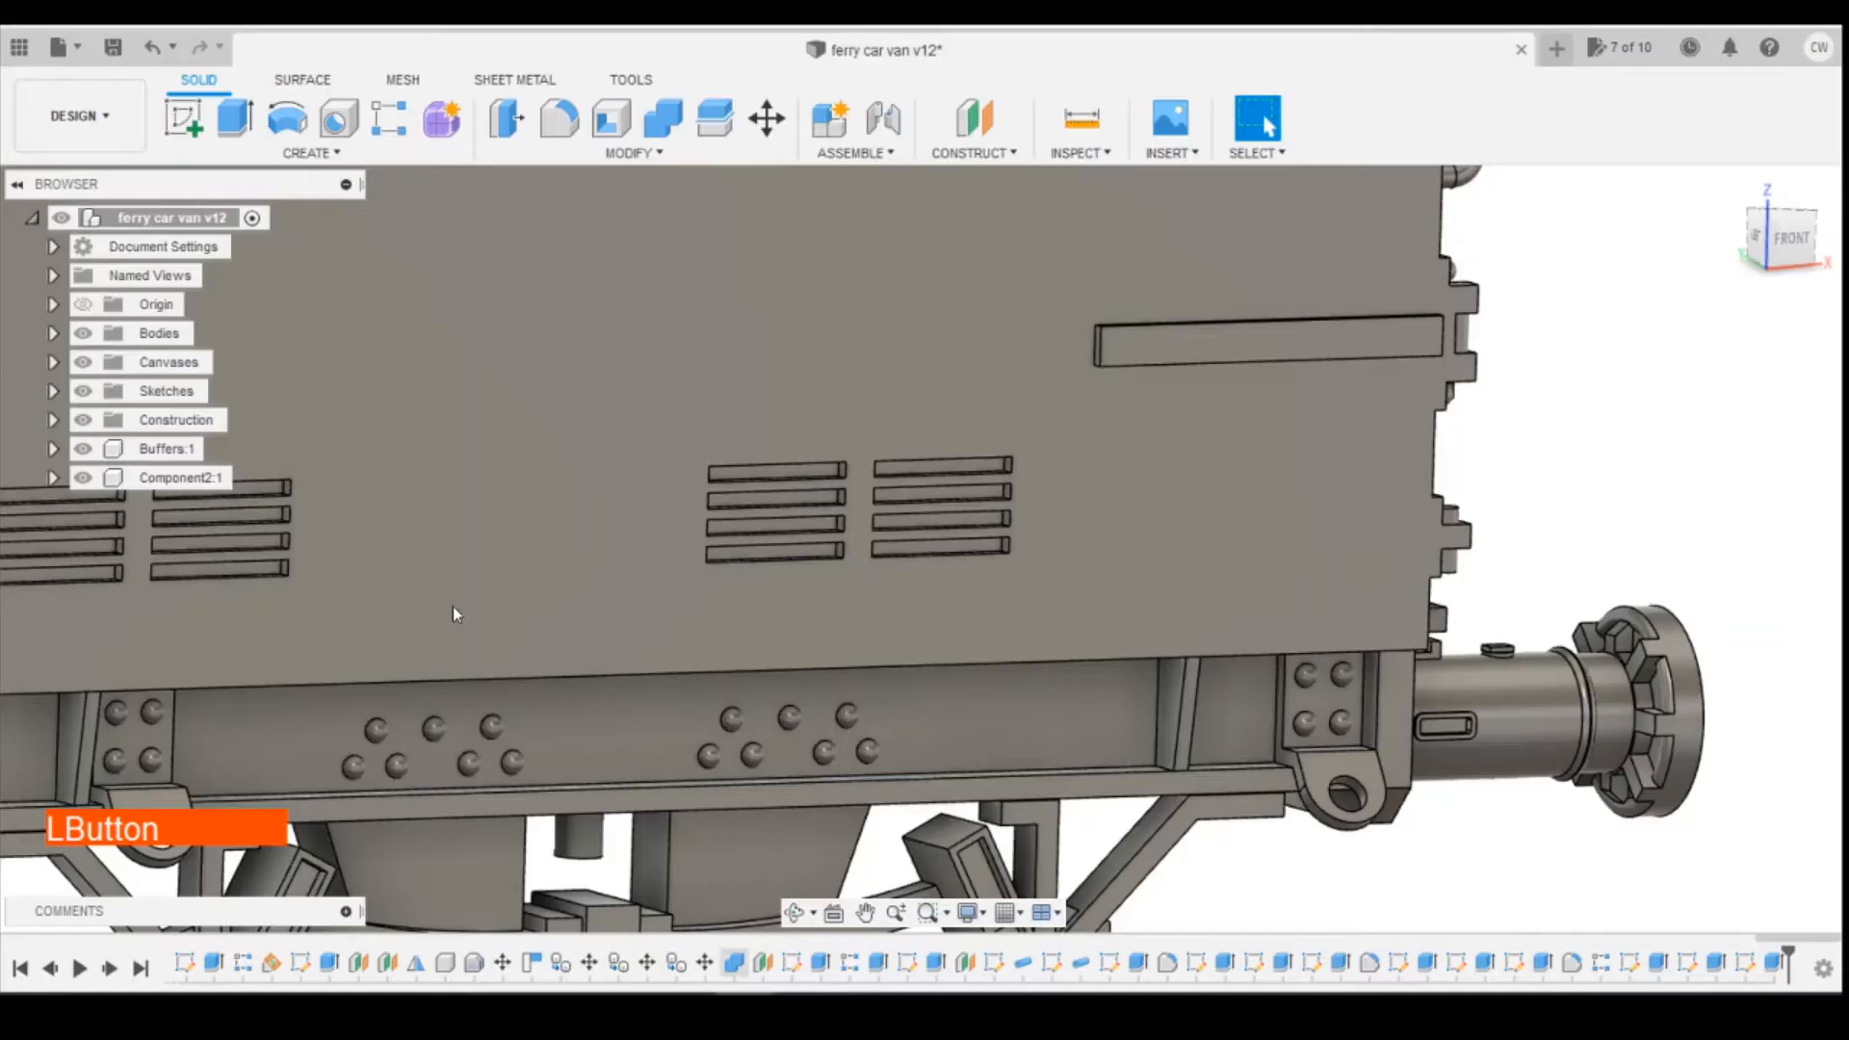
Start a rectangle sketch on the body side's front face and check the small box's position in the reference photo.
click(184, 119)
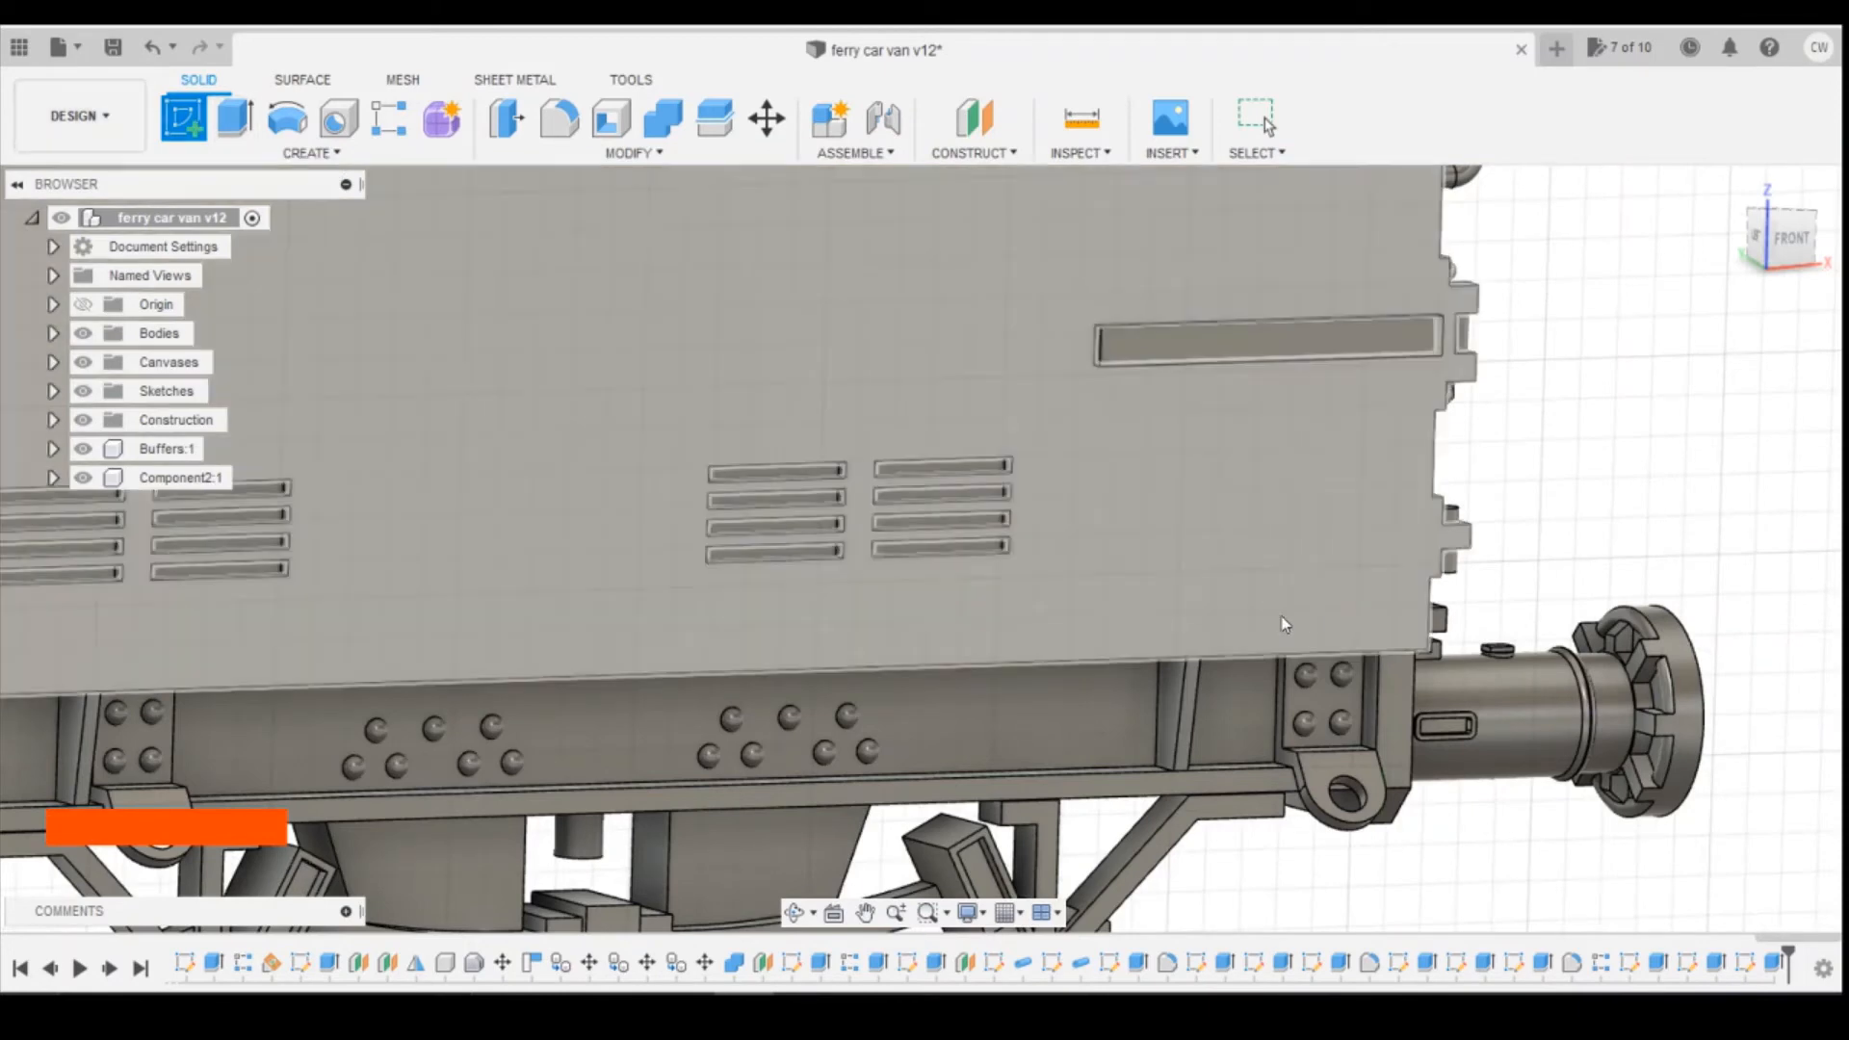
click(1261, 608)
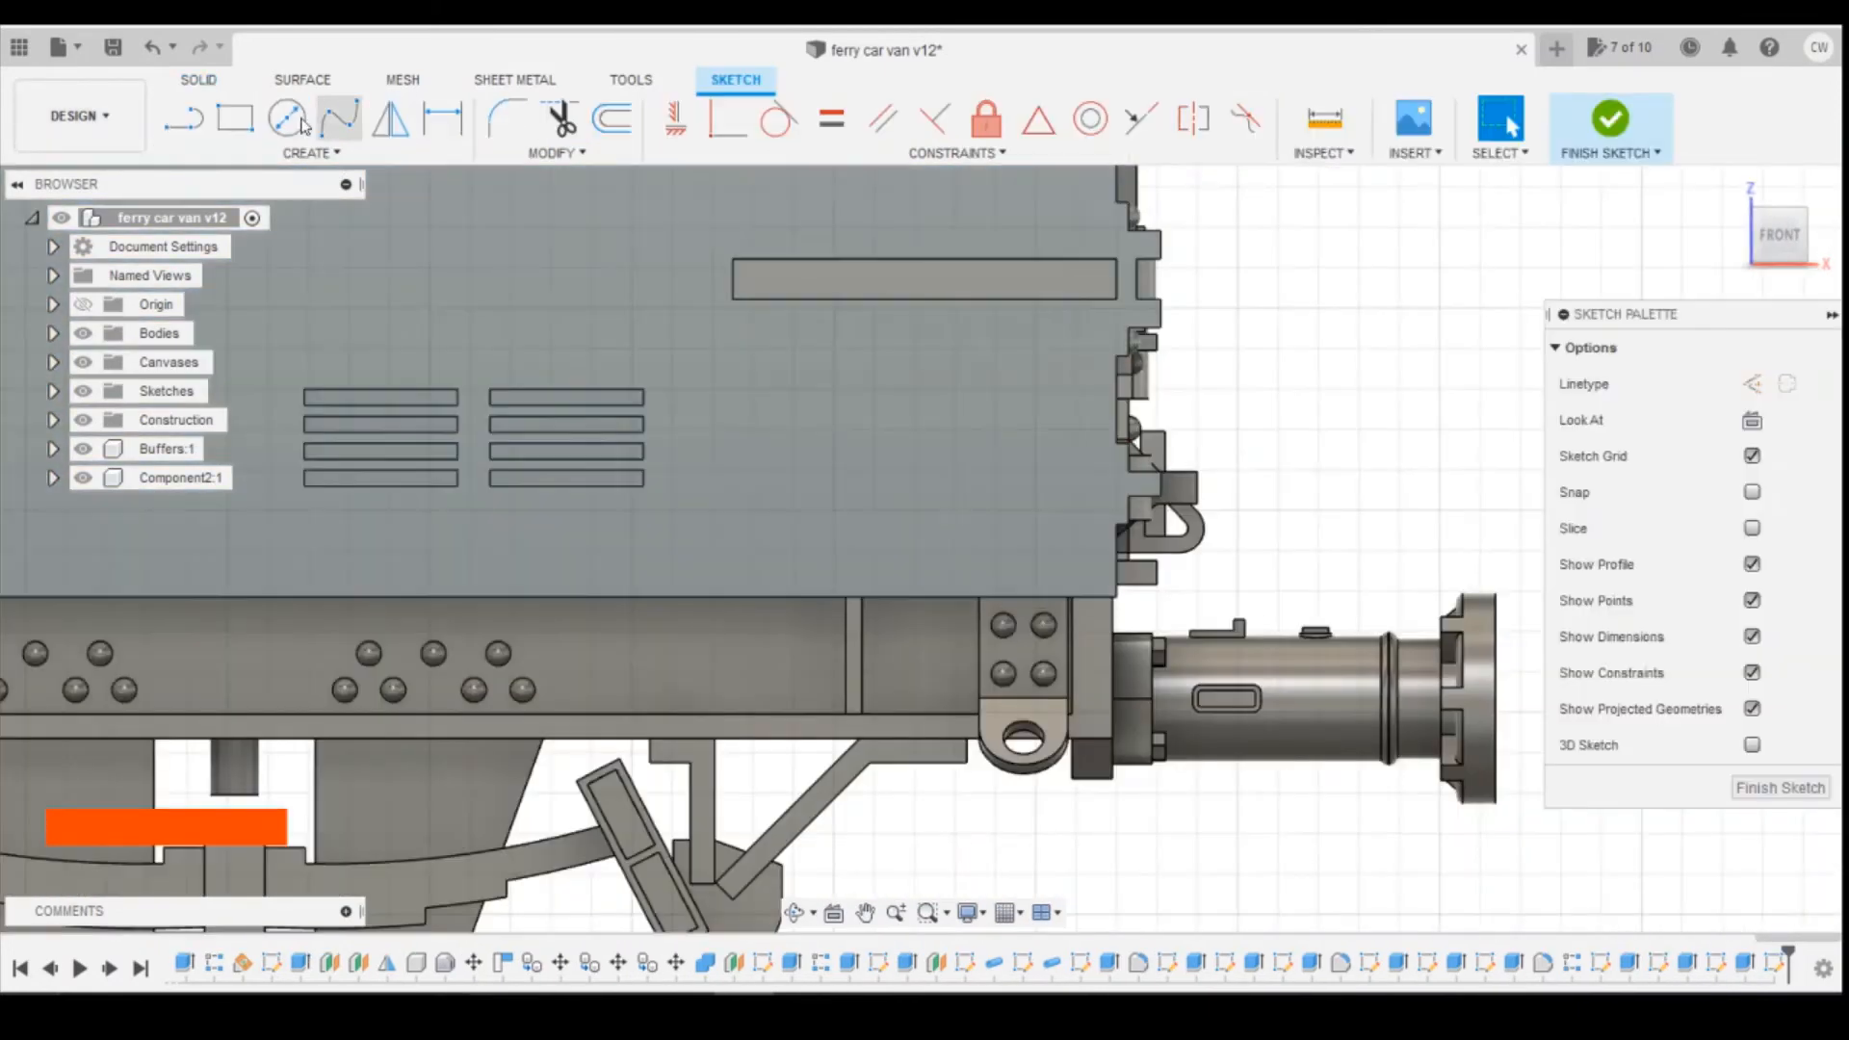
click(235, 117)
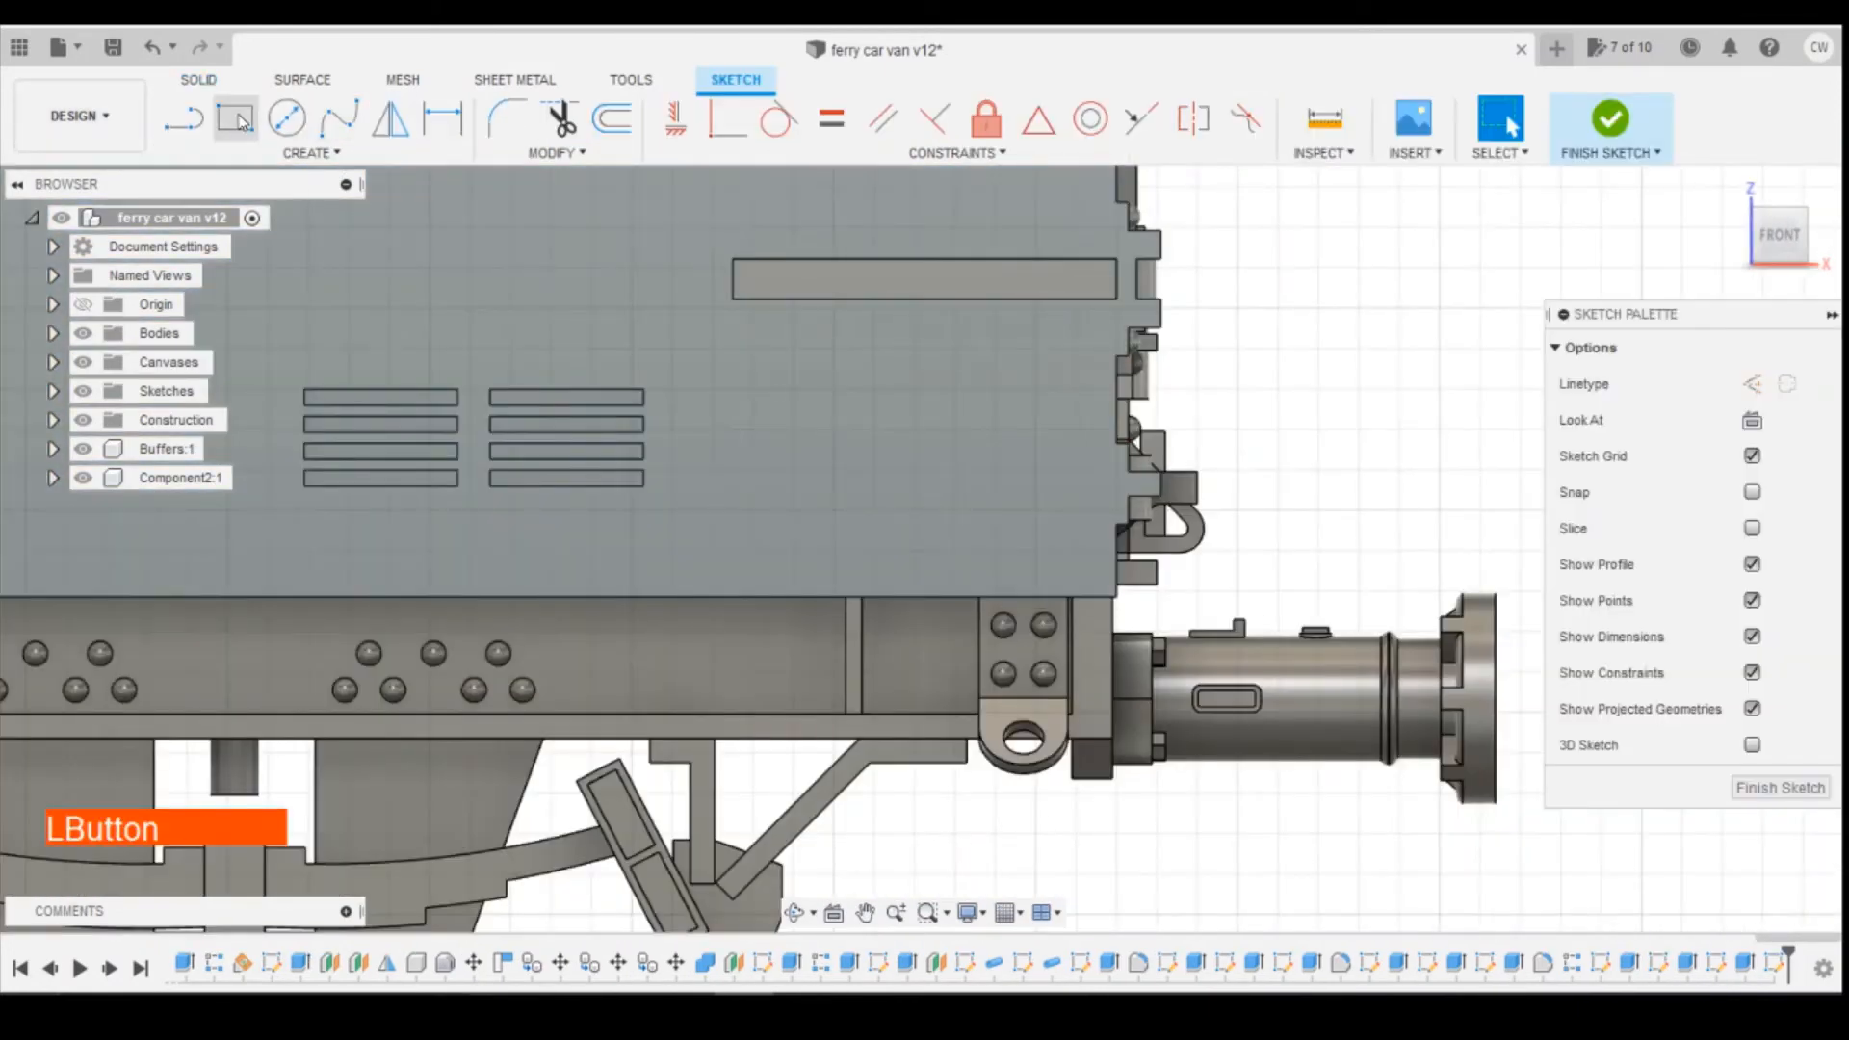
click(802, 1009)
click(937, 972)
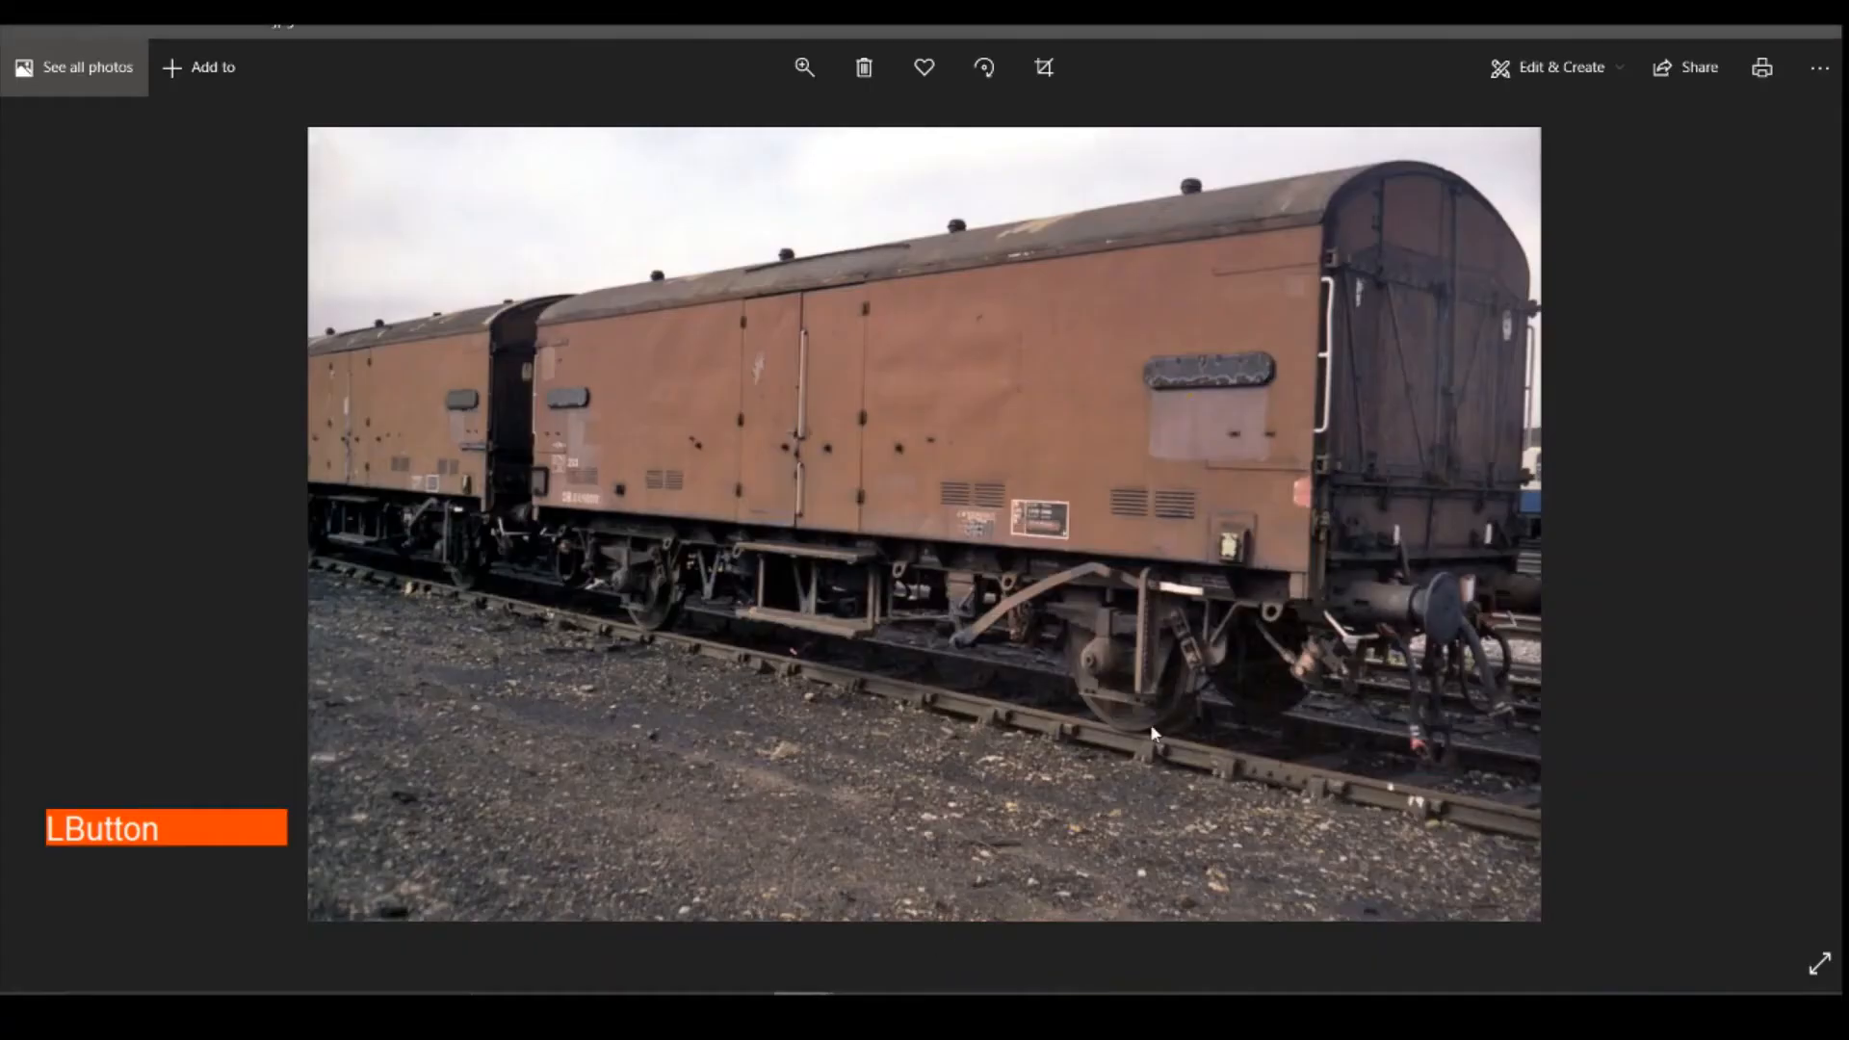
click(744, 1009)
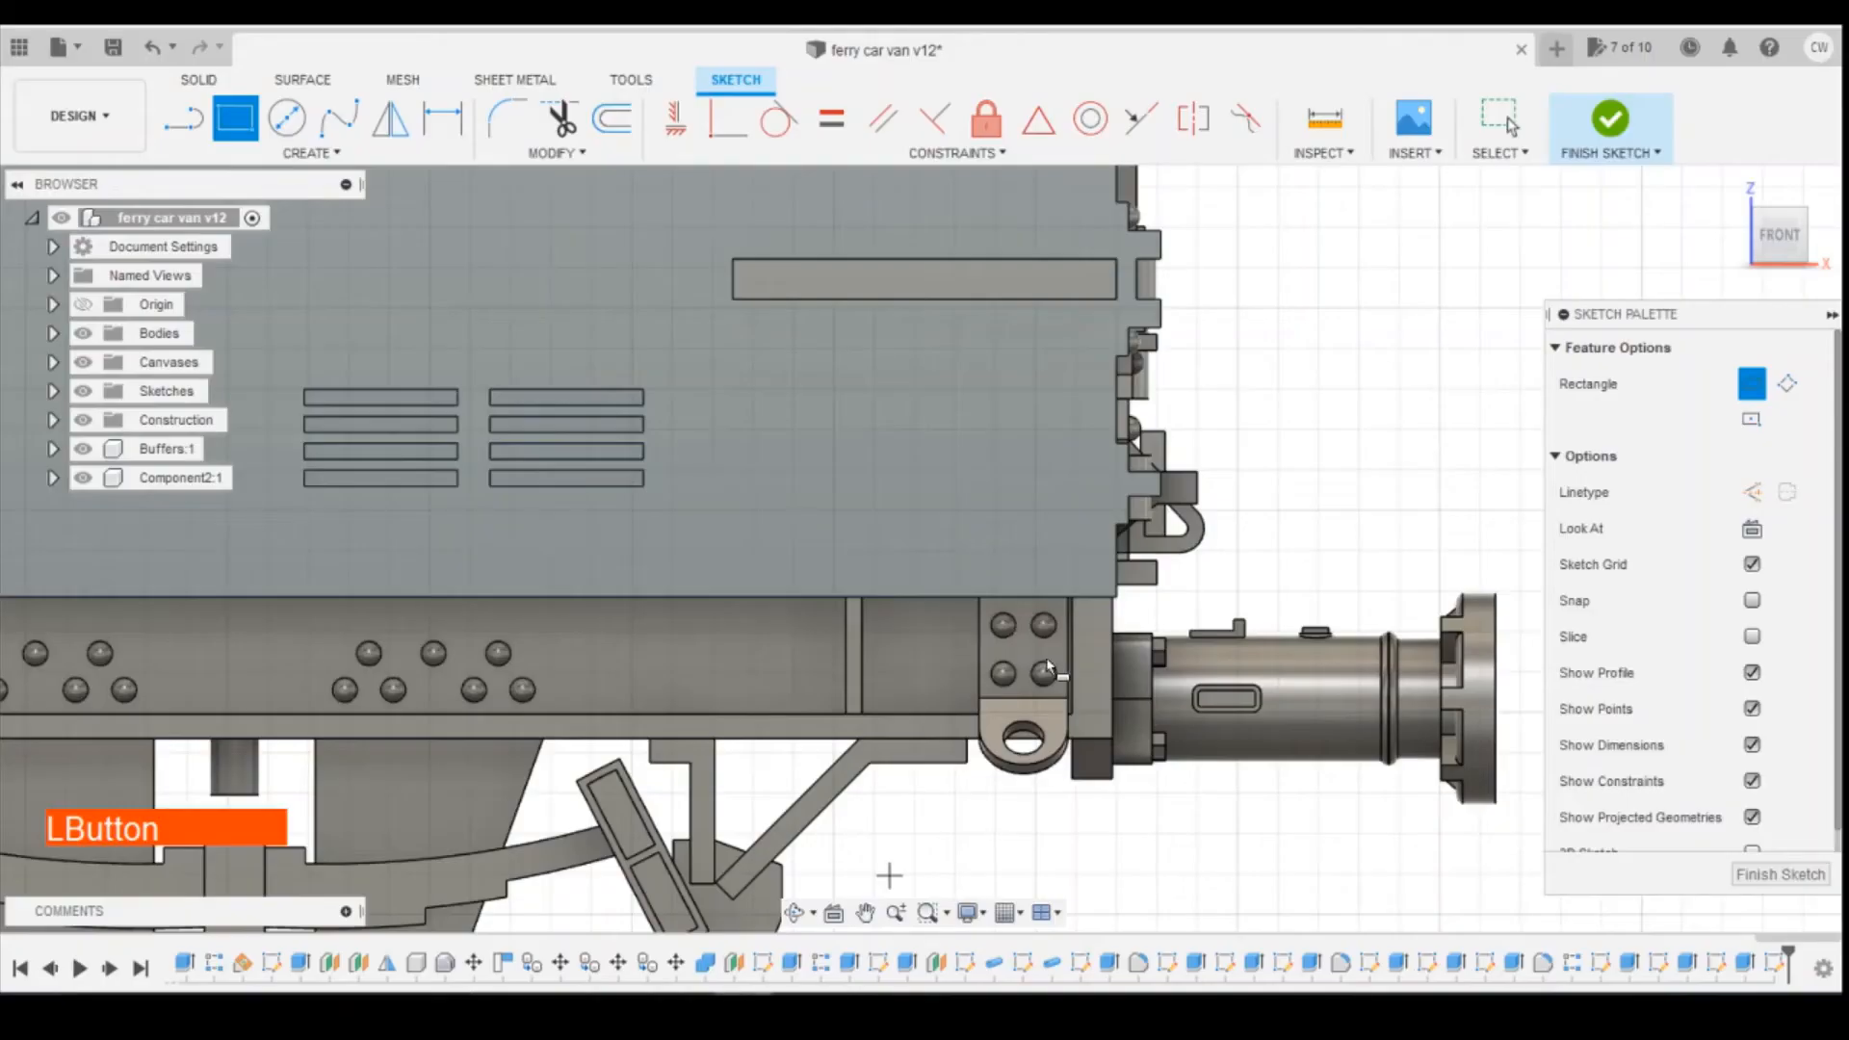
Sketch a rectangle 1.25 mm wide and 1.3 mm high between the vents and the body end, just above the body's lower edge.
click(863, 594)
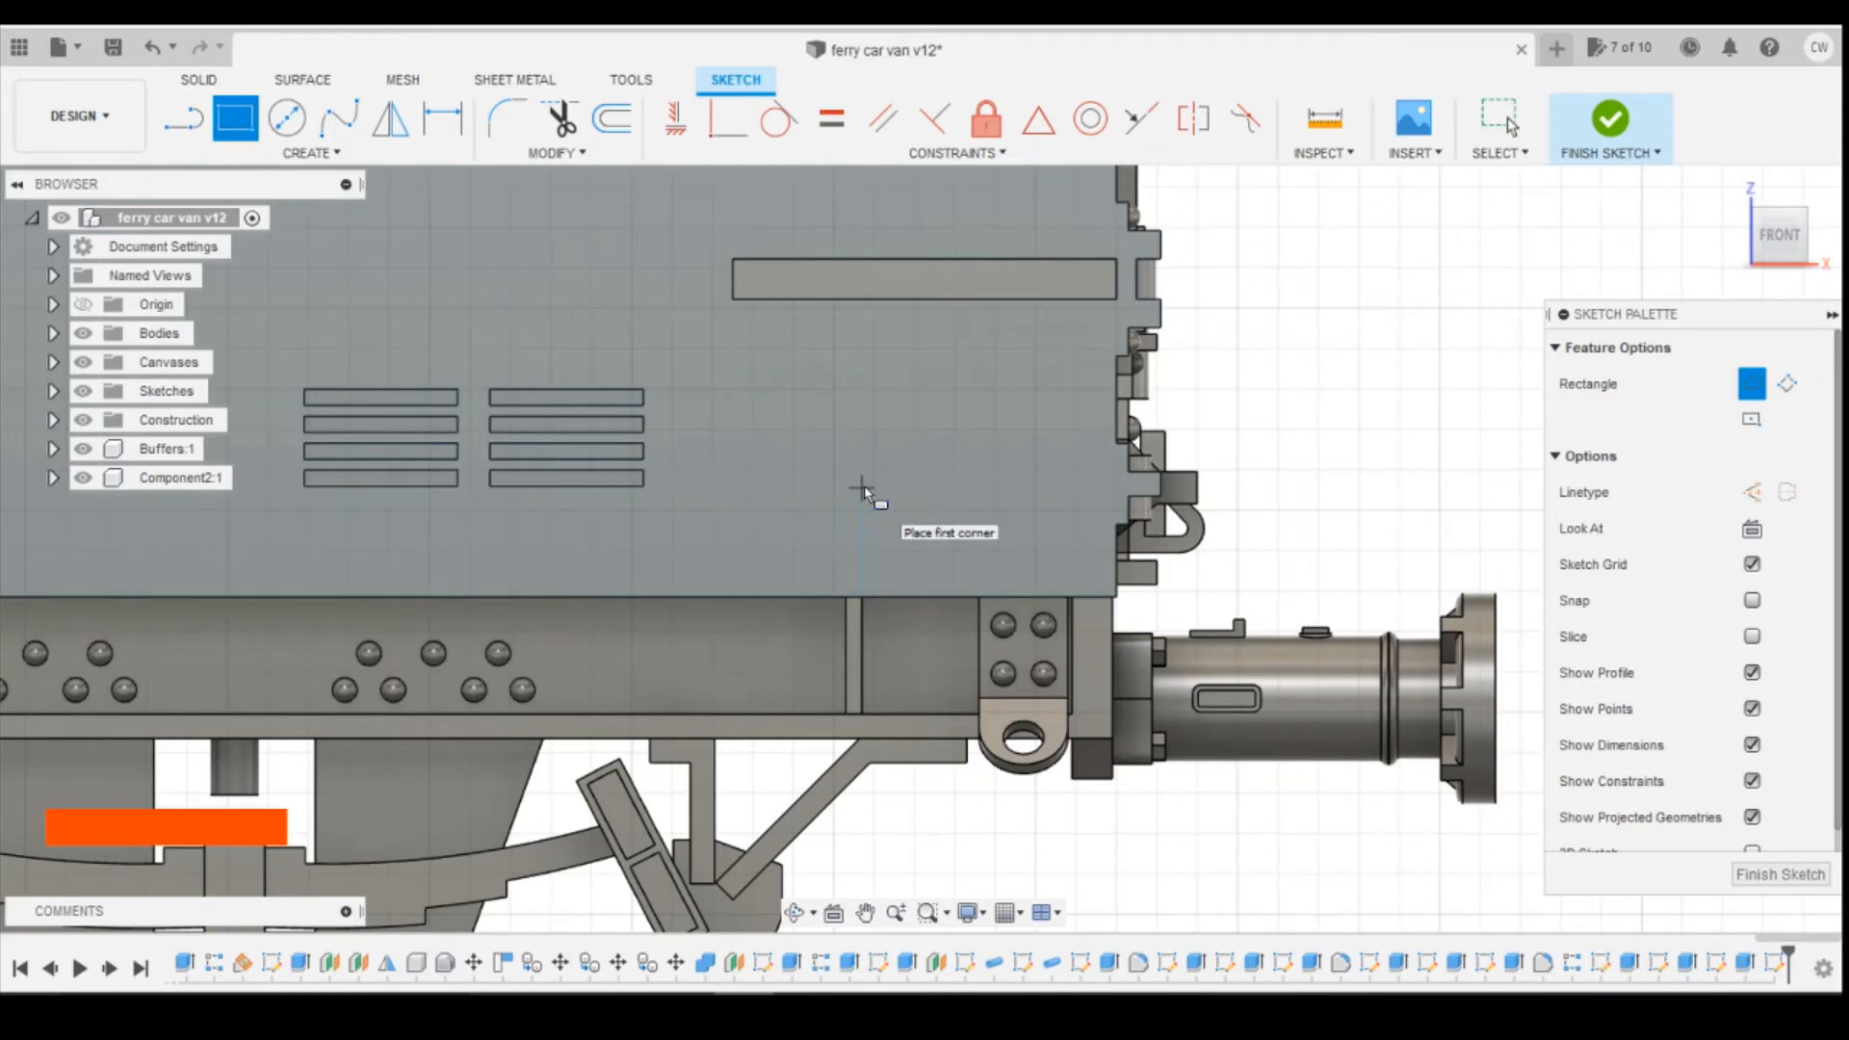
click(861, 489)
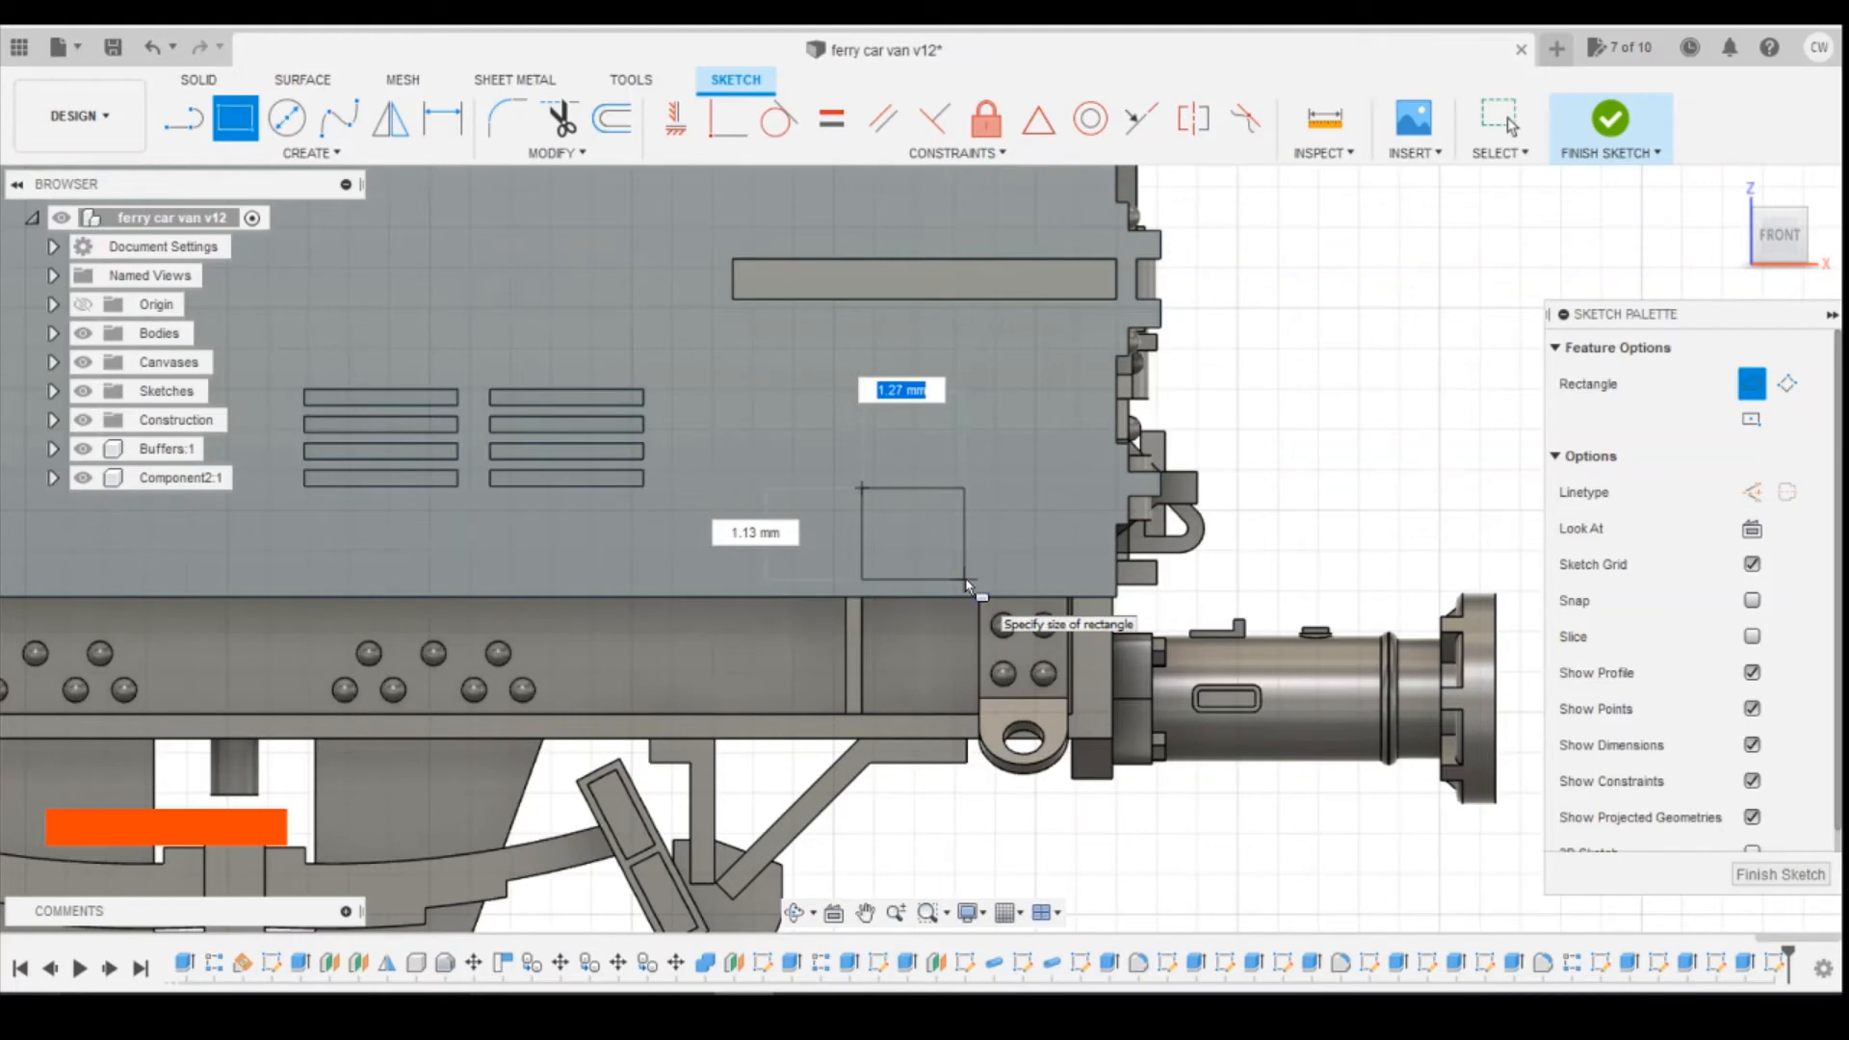
key(Tab)
text(0.)
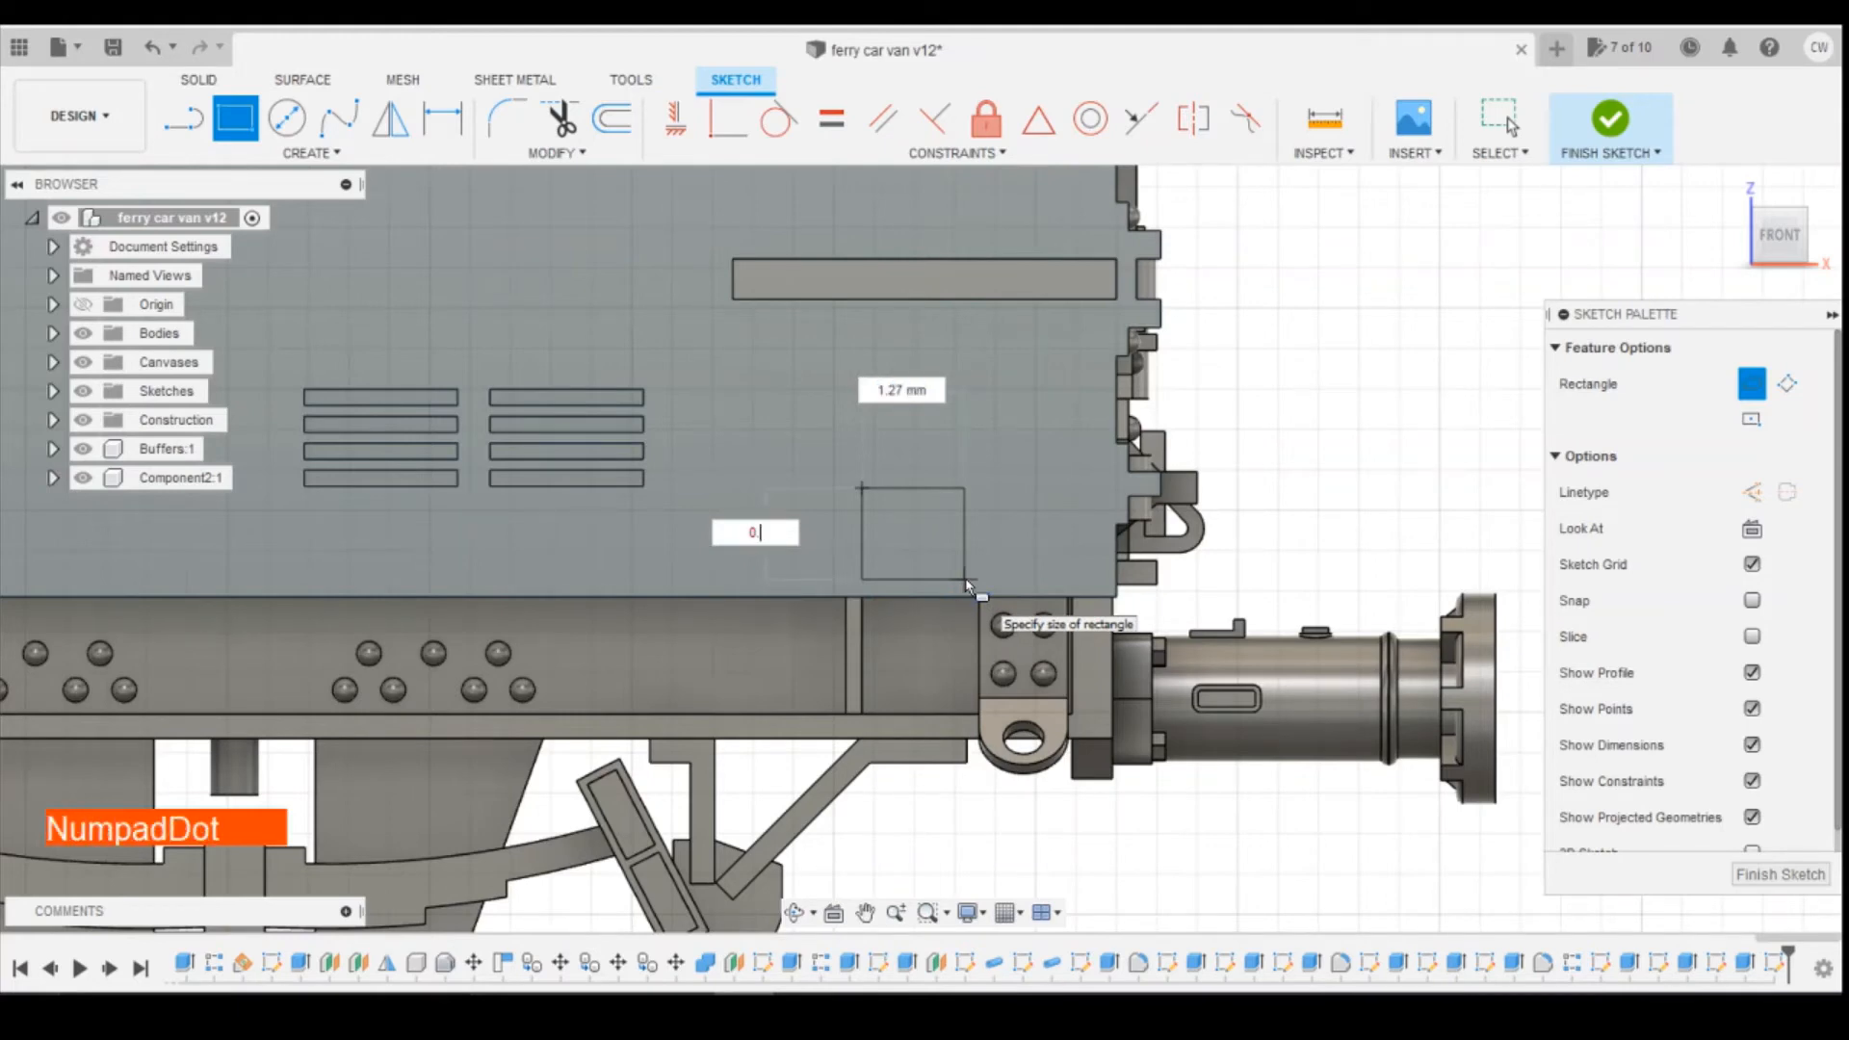
text(2)
key(BackSpace)
key(BackSpace)
key(BackSpace)
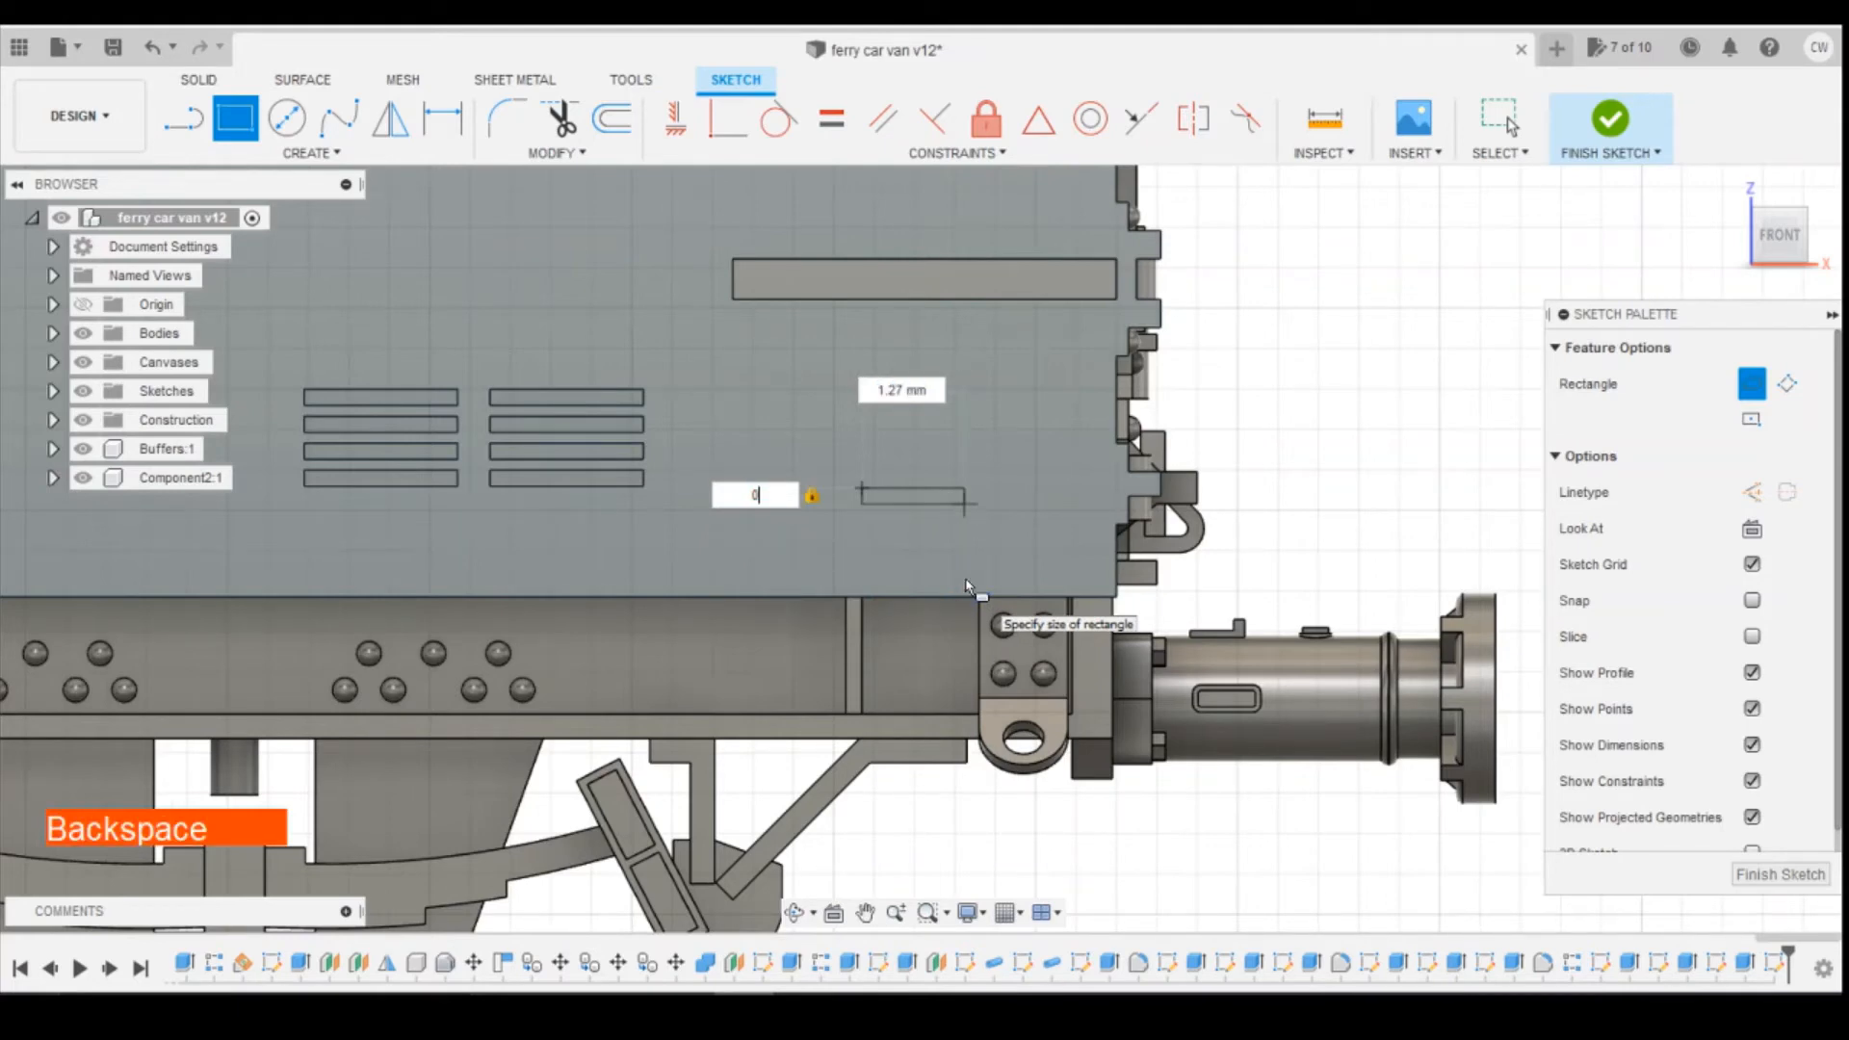
text(1.3)
key(Tab)
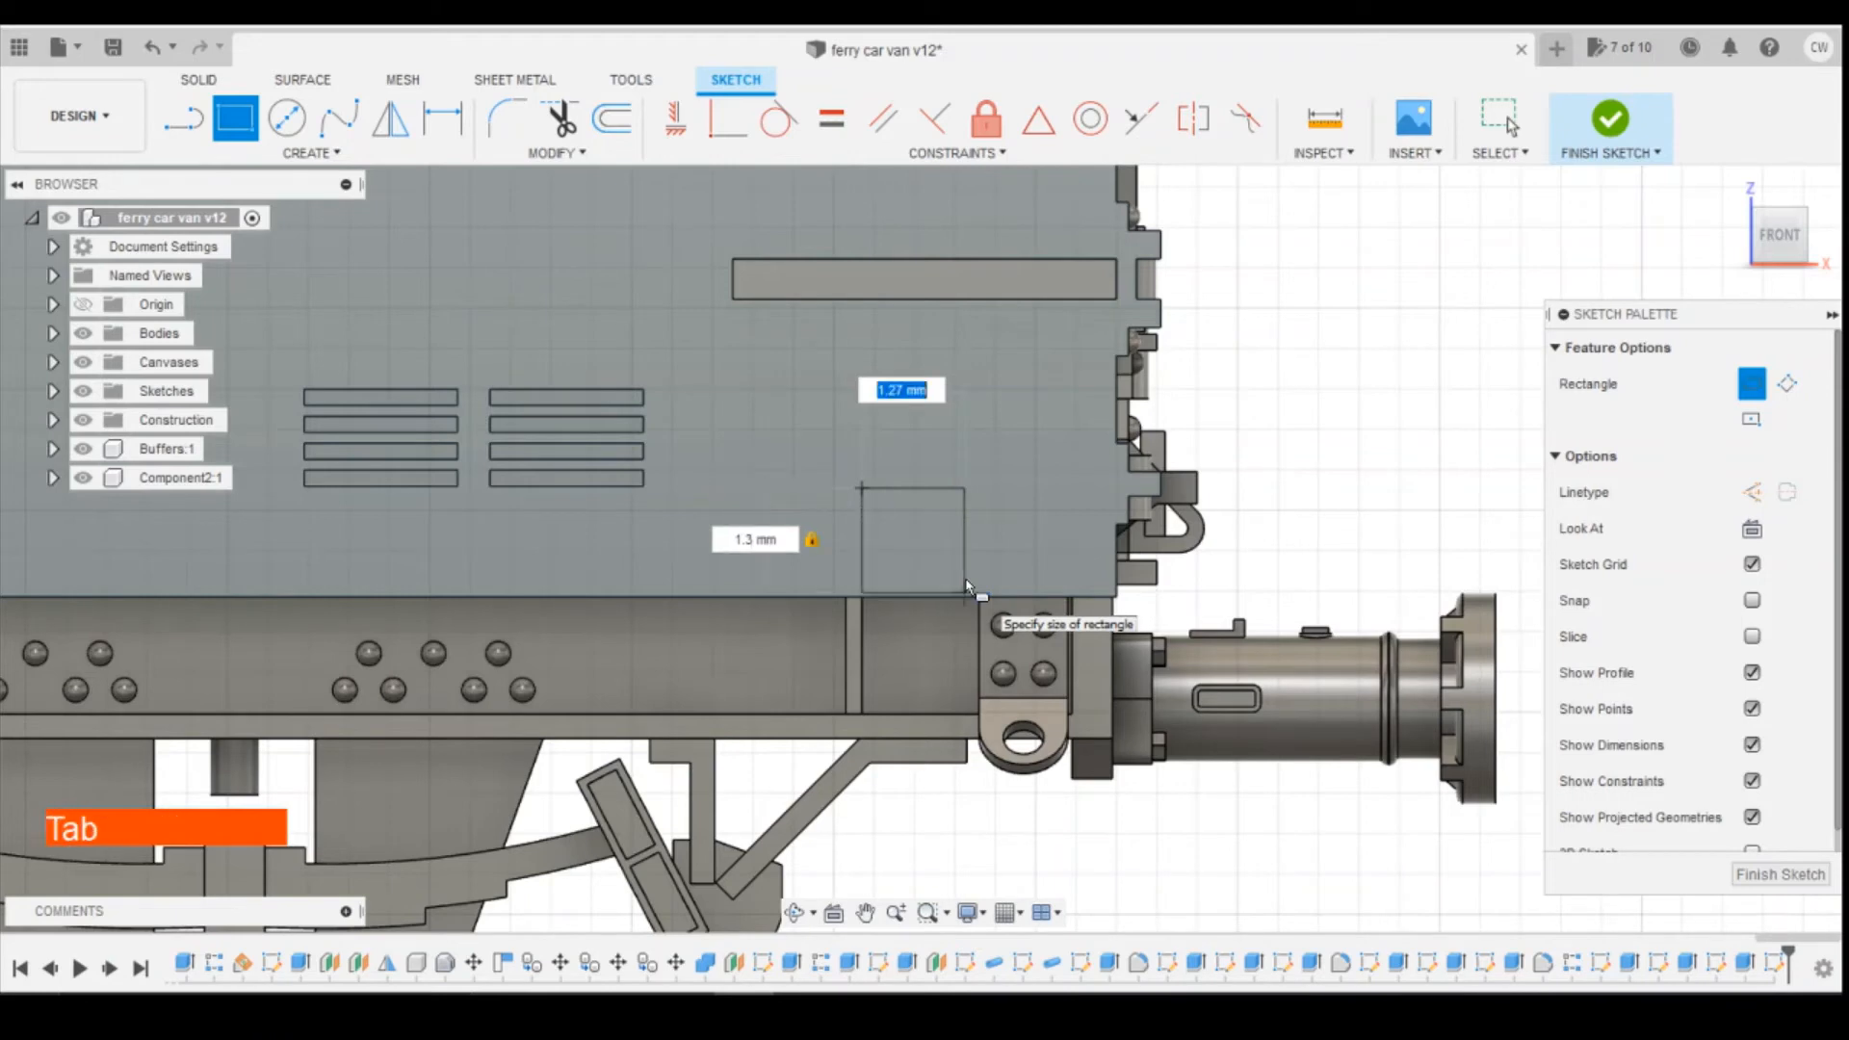
text(1.25)
key(Return)
key(Return)
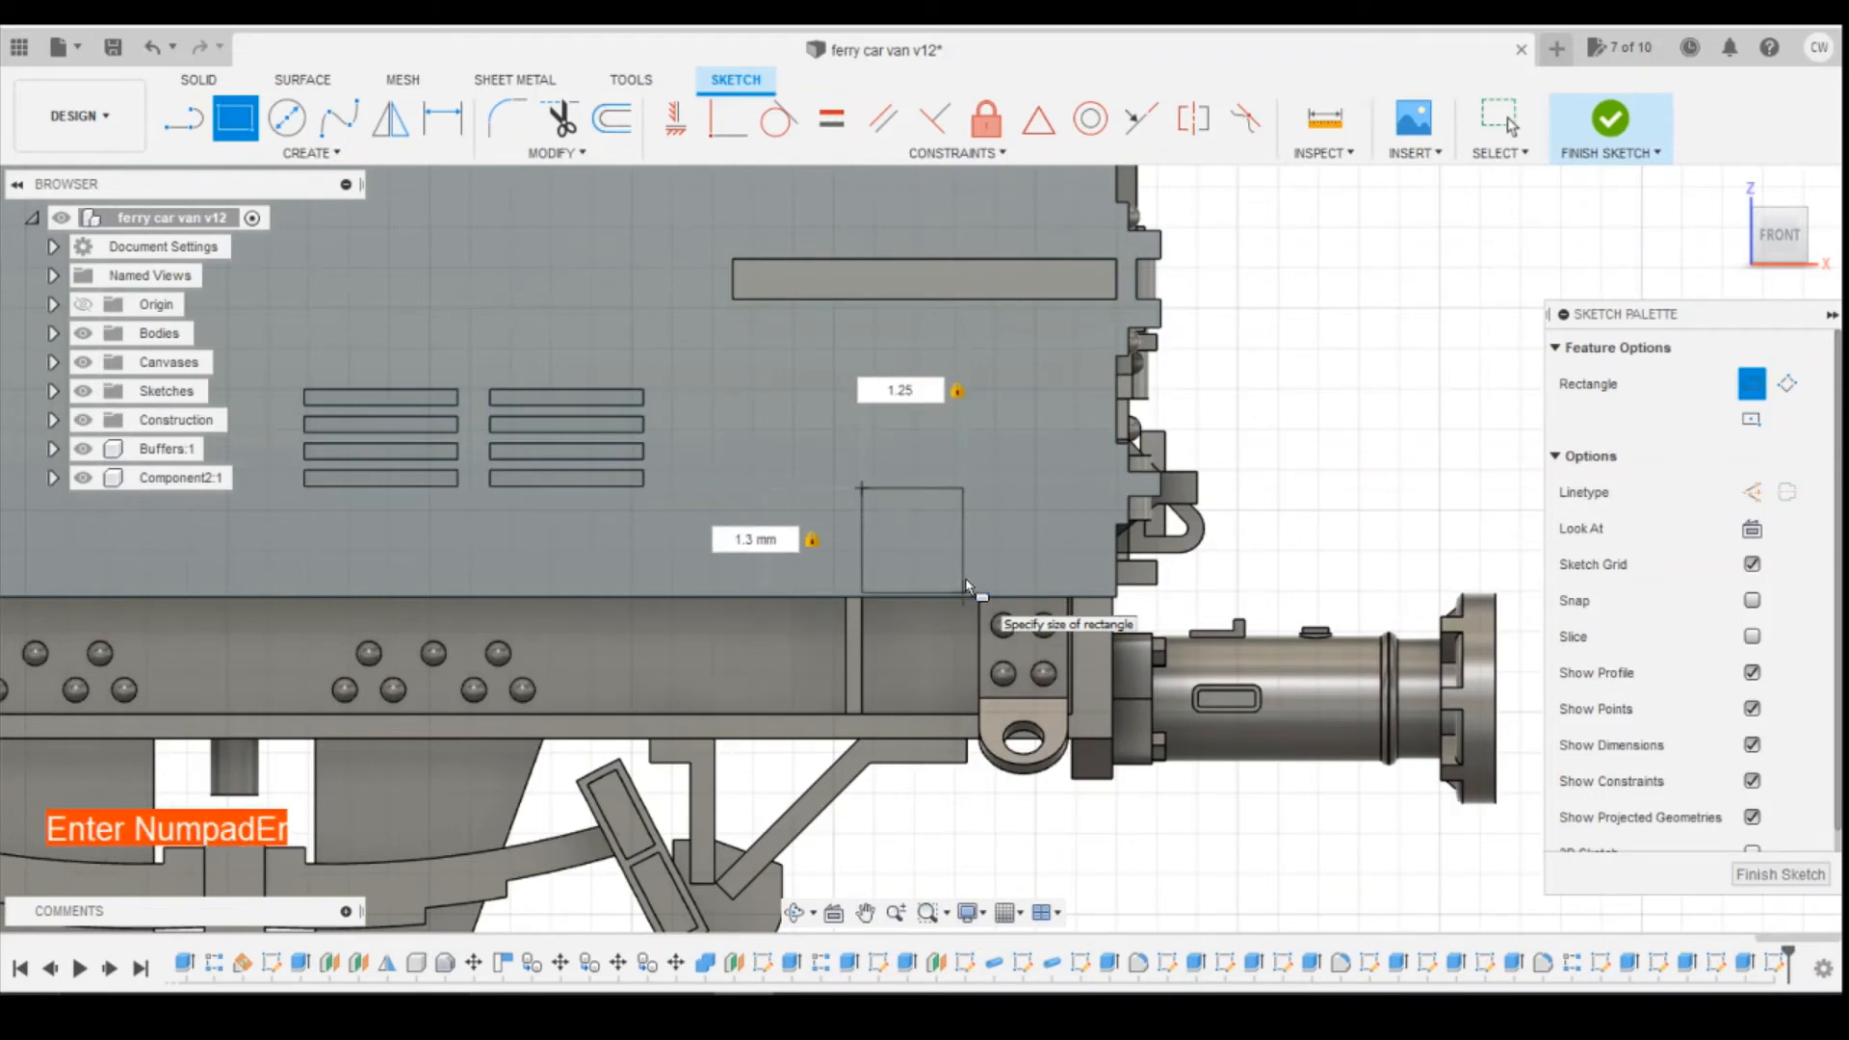
Dimension the rectangle's near vertical side 1.9 mm from the body's end edge.
key(d)
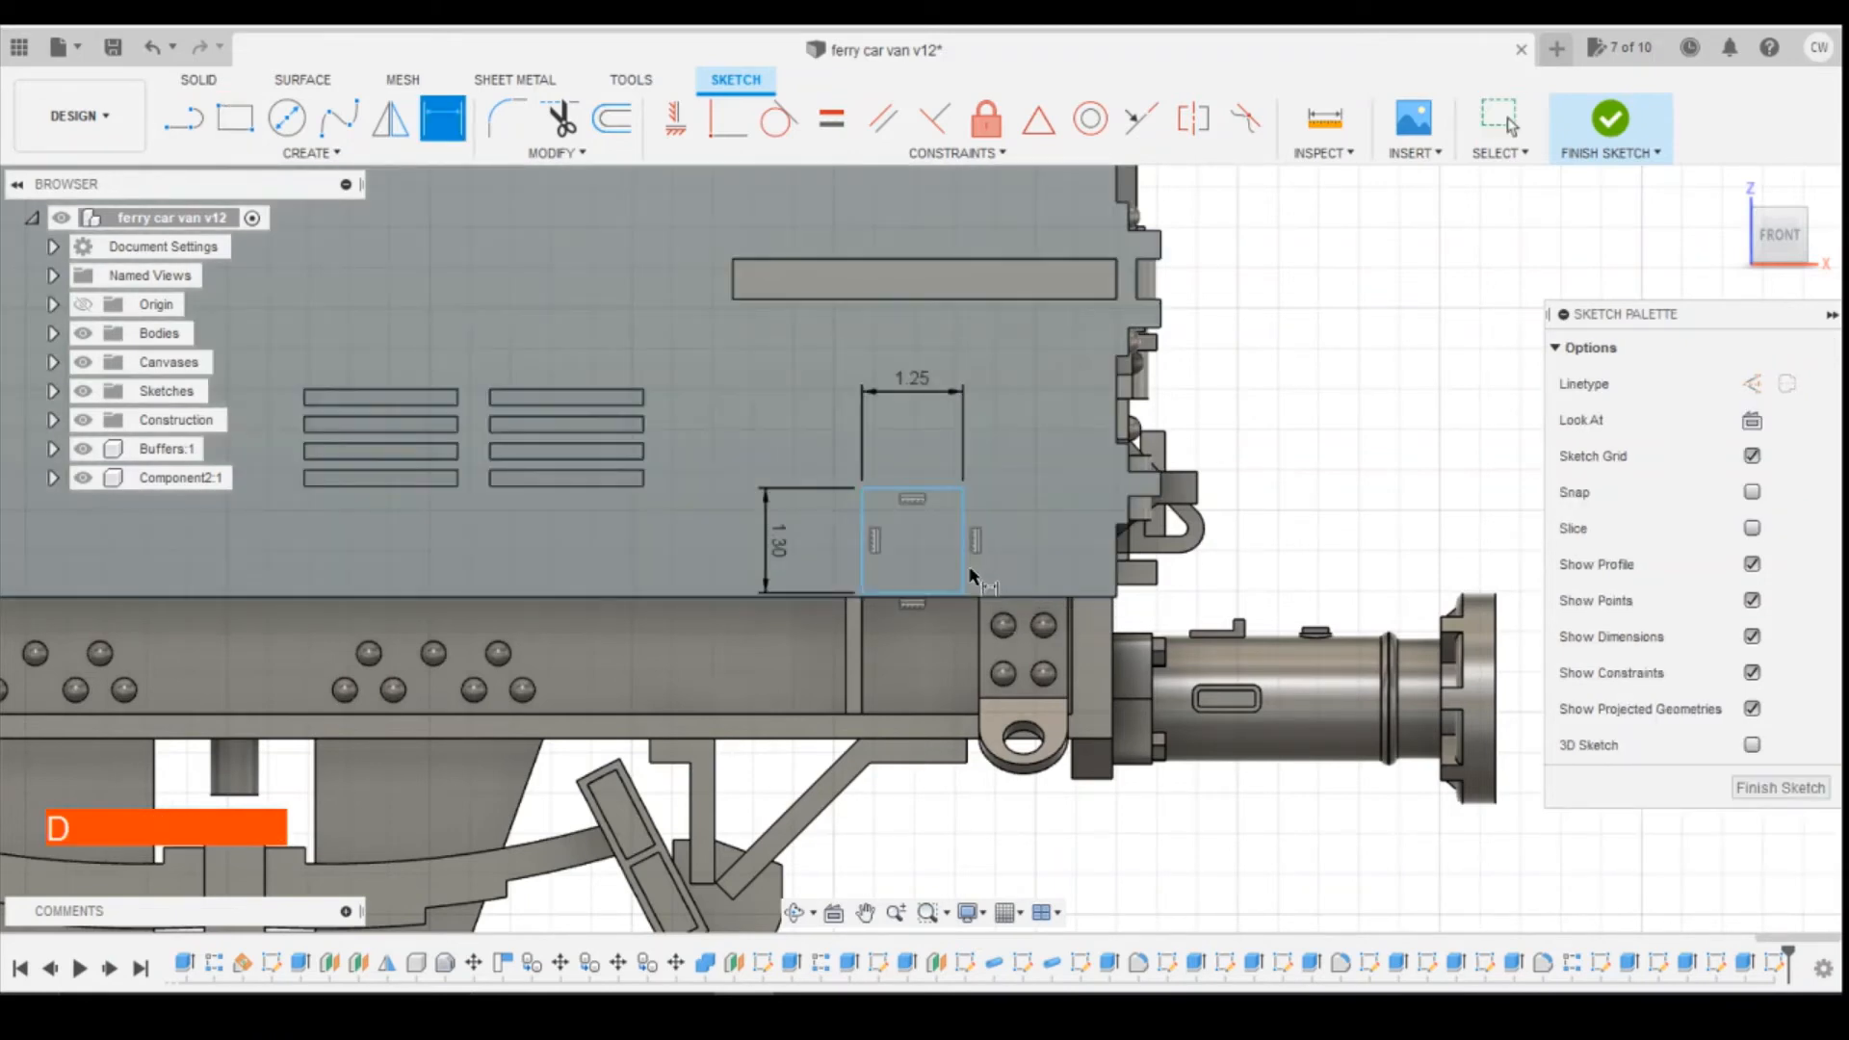
click(964, 570)
click(1117, 567)
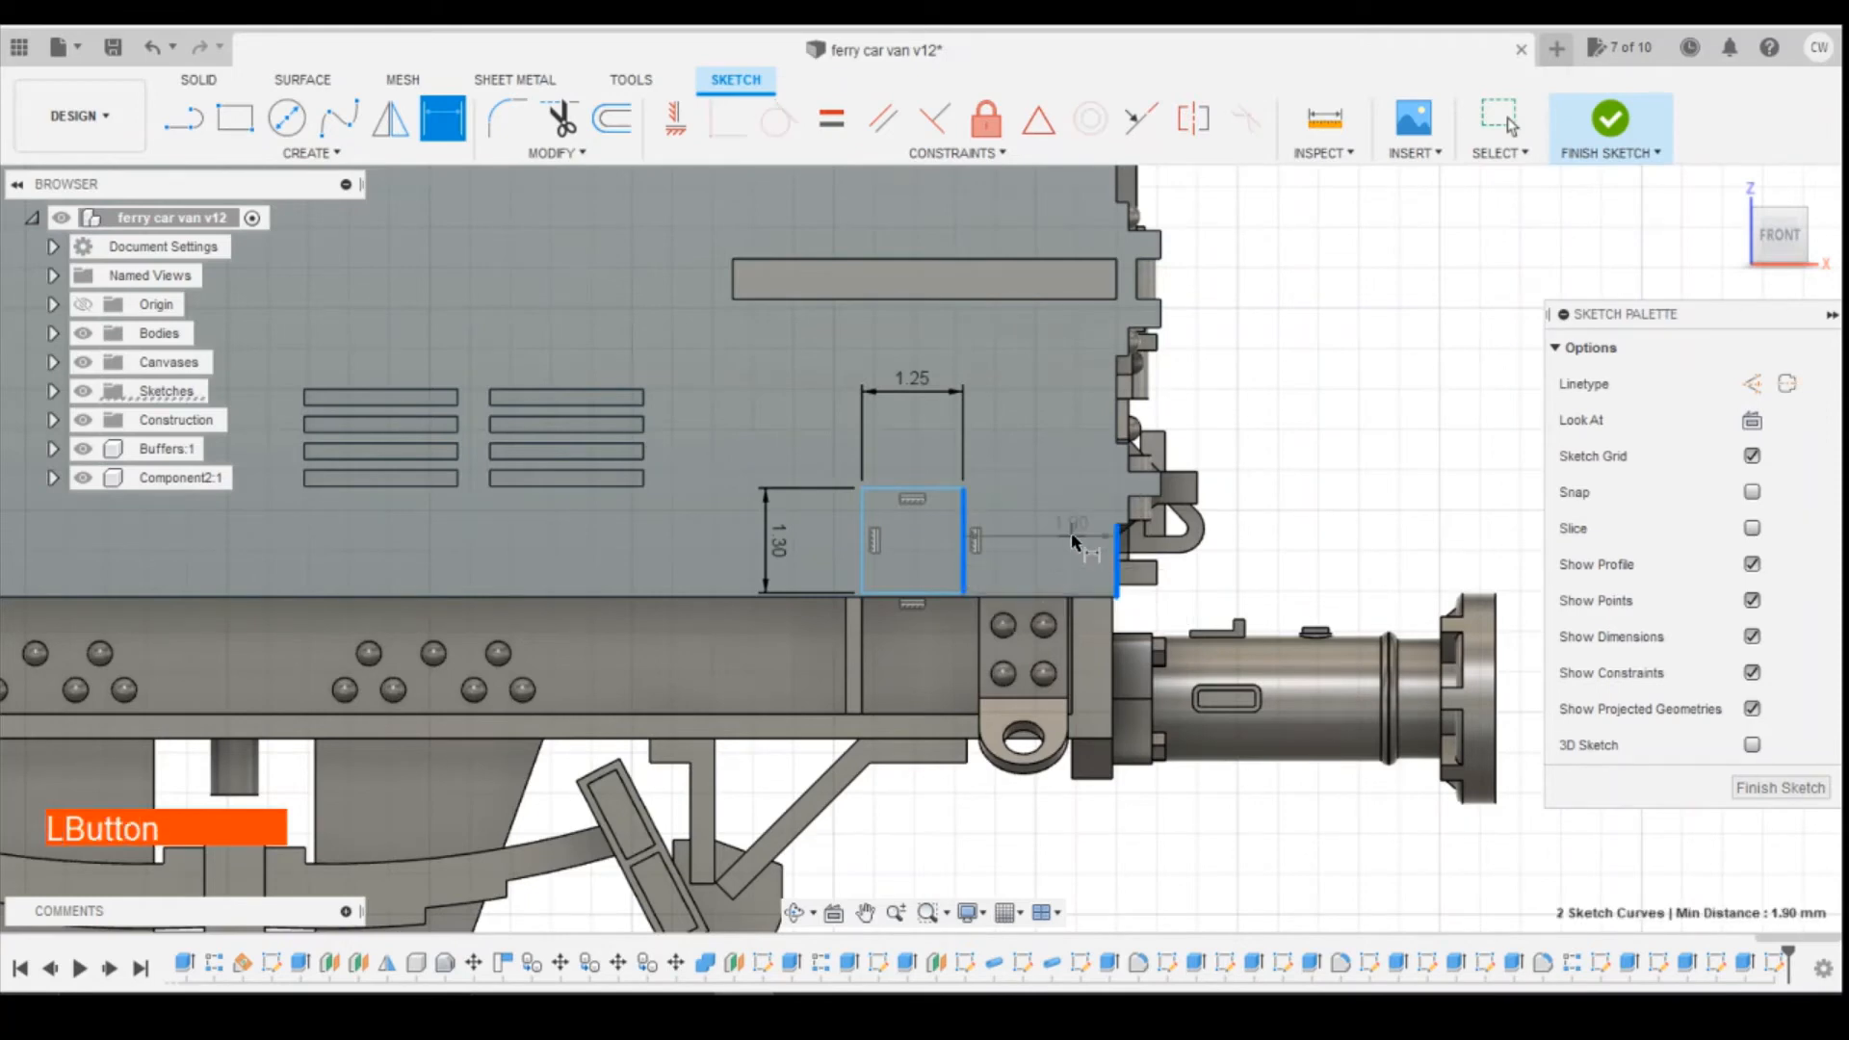
click(1070, 532)
text(1.9)
key(Return)
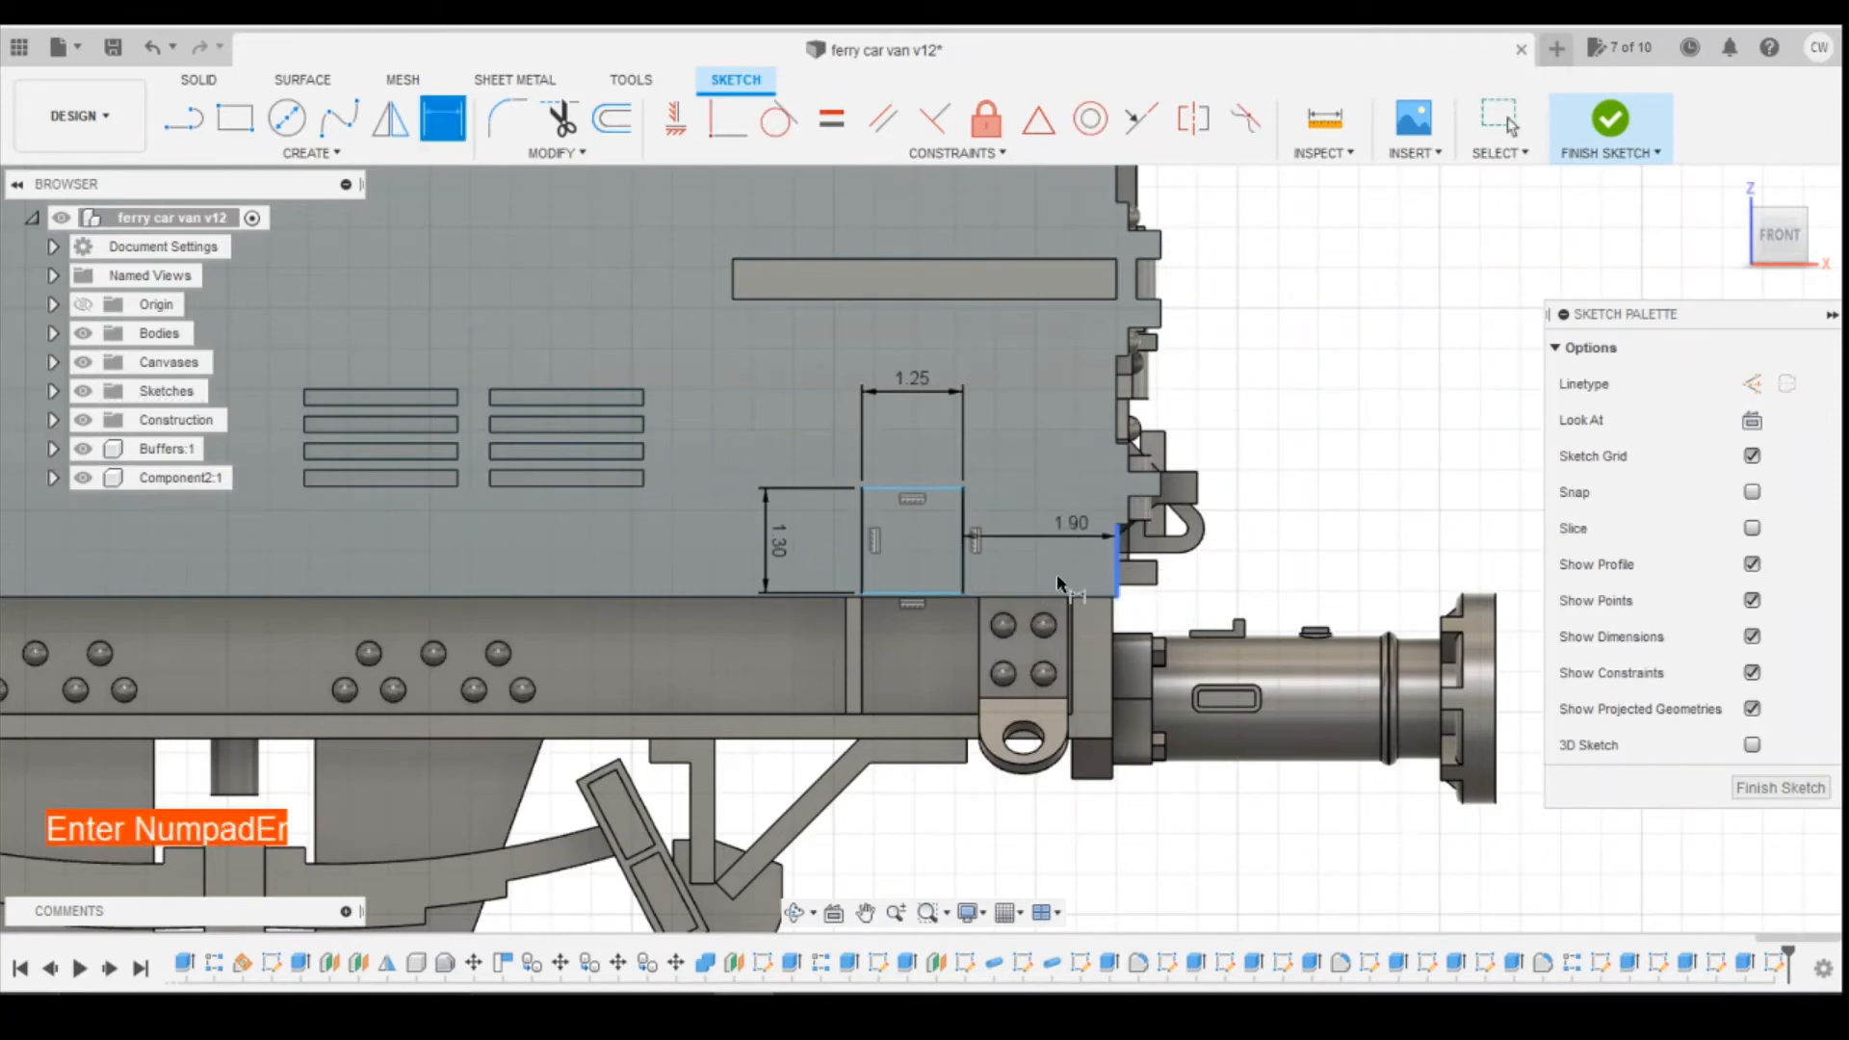
Dimension the rectangle's lower corner 0.1 mm above the body side's lower edge.
scroll(964, 596, up, 2)
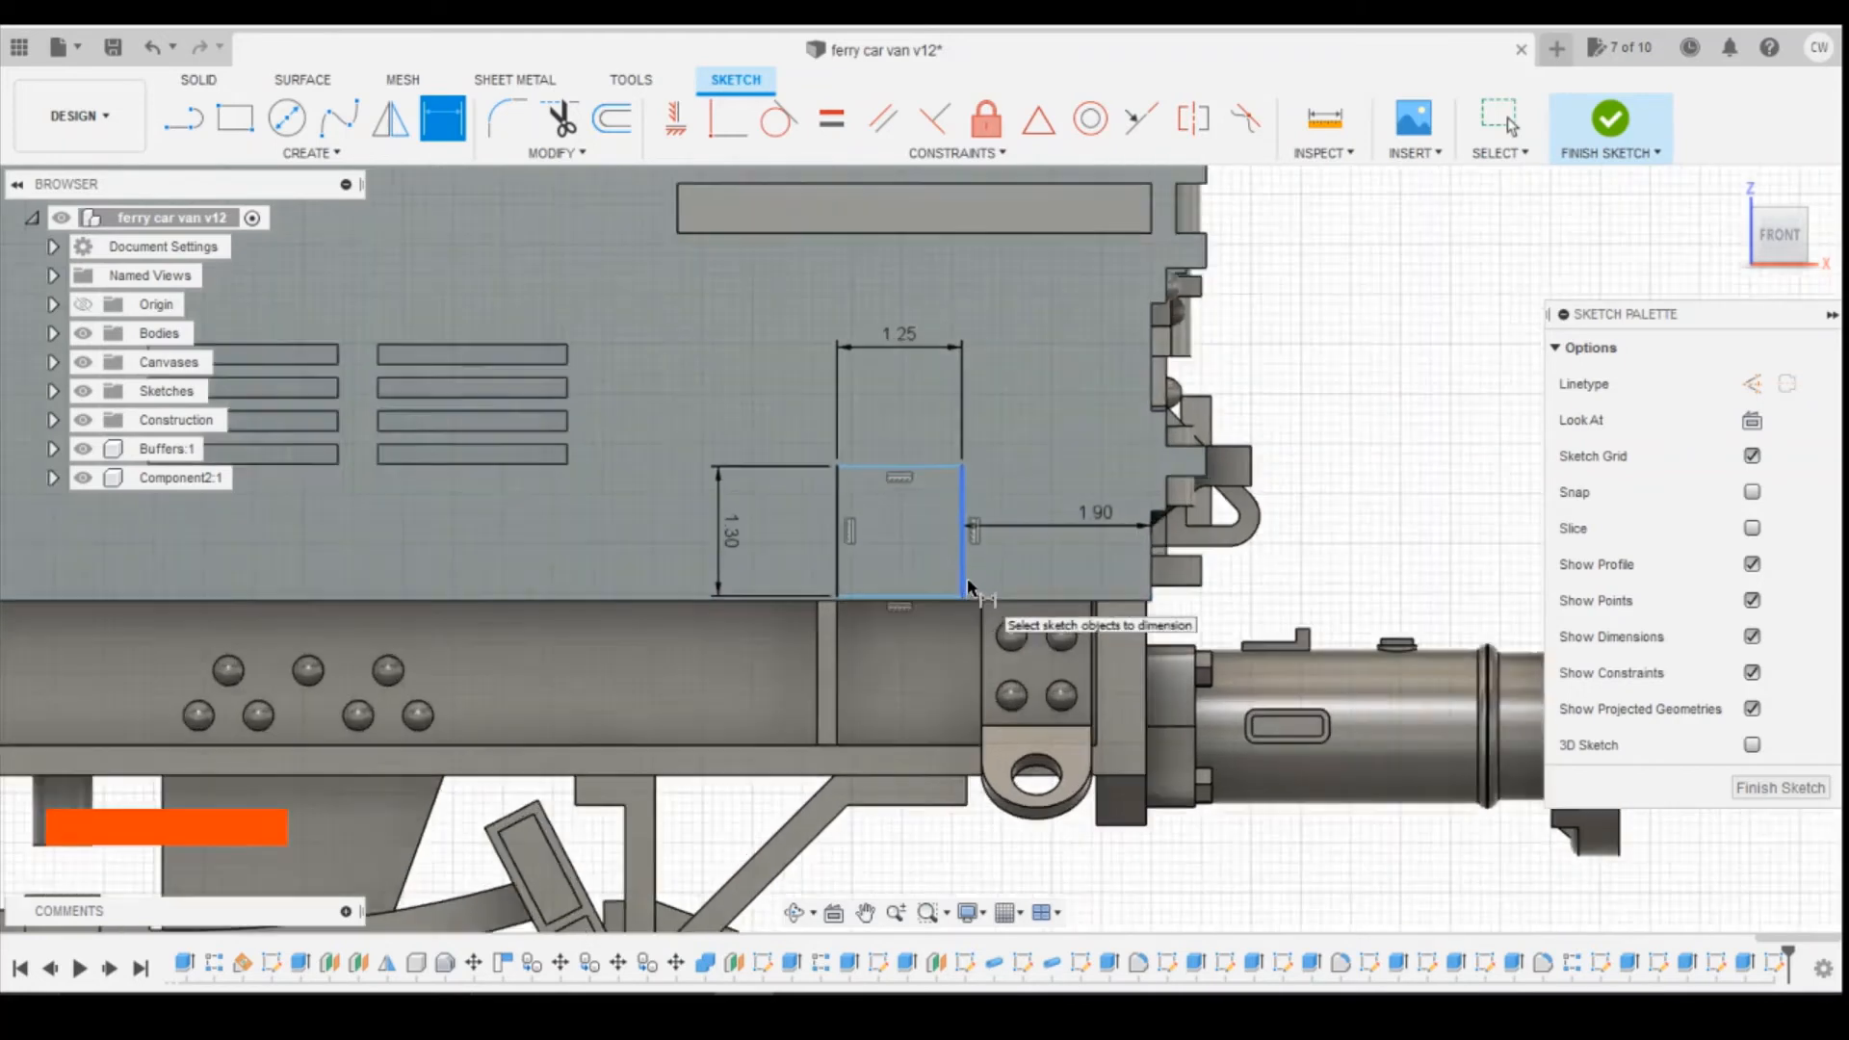
click(964, 598)
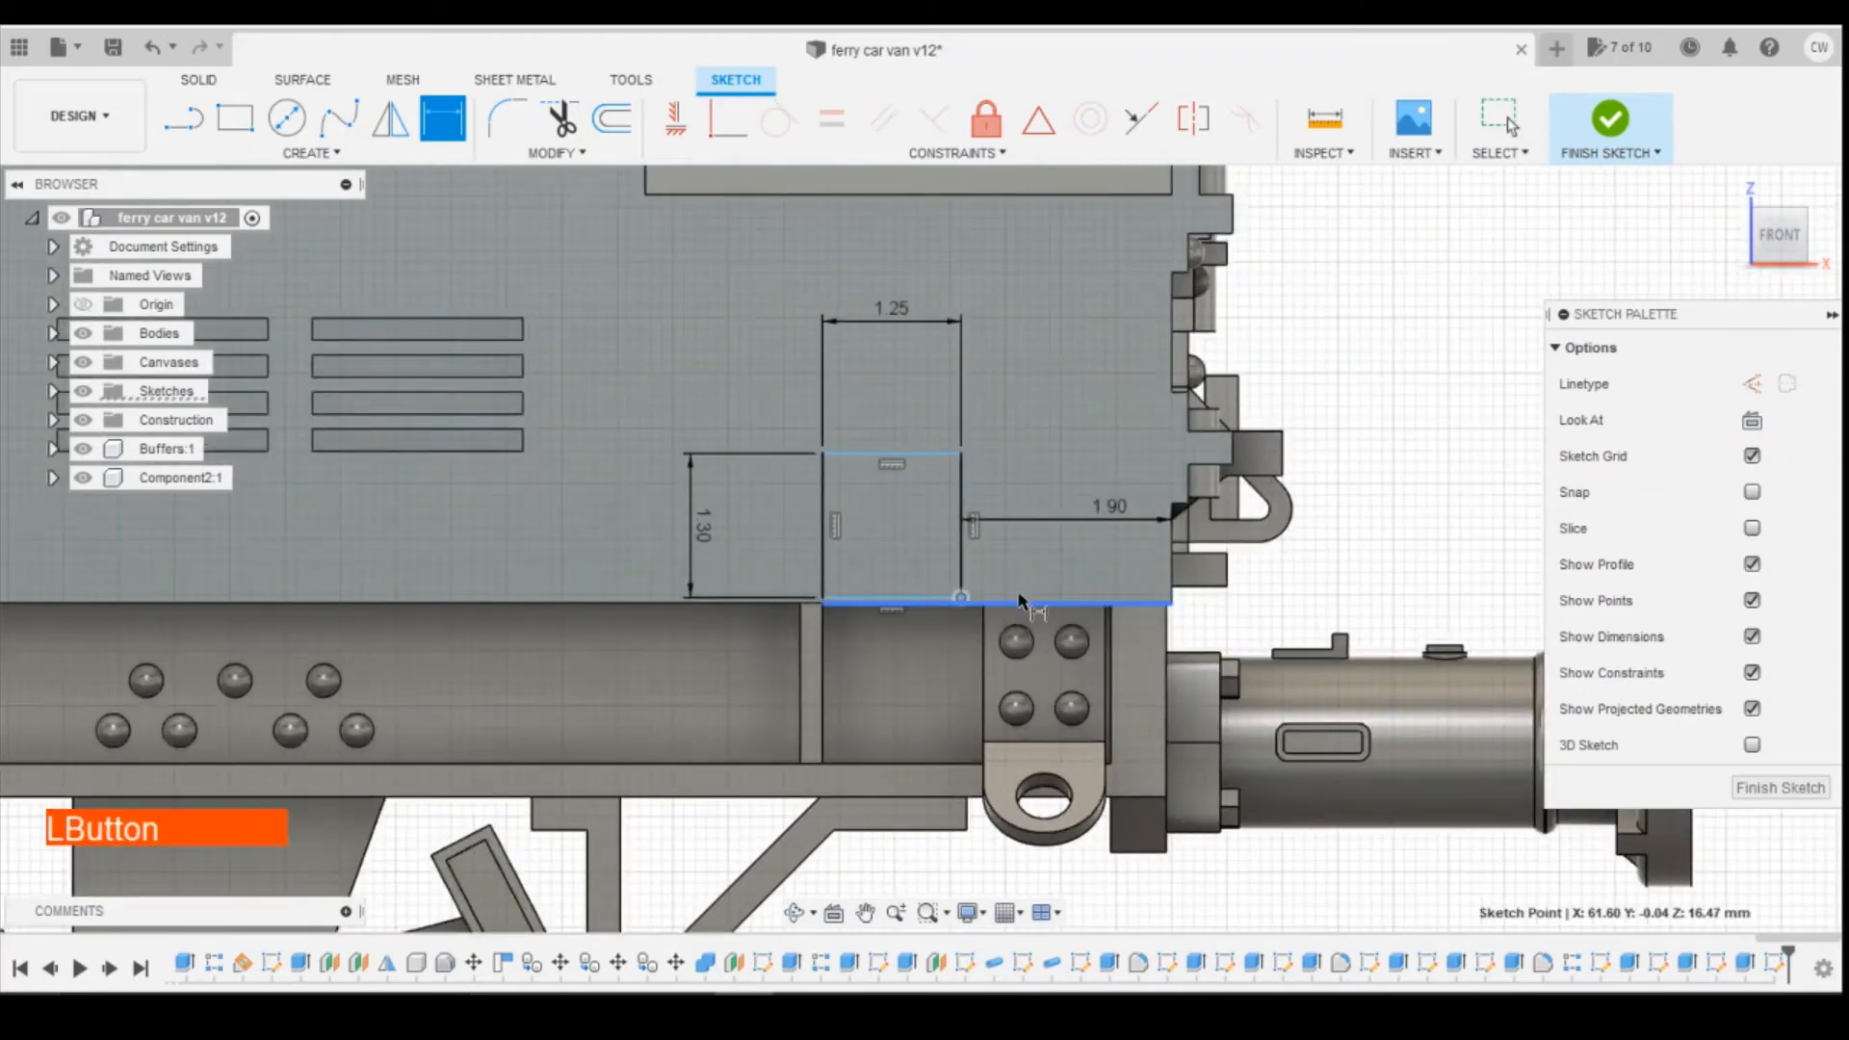
click(1042, 600)
click(1054, 594)
text(.1)
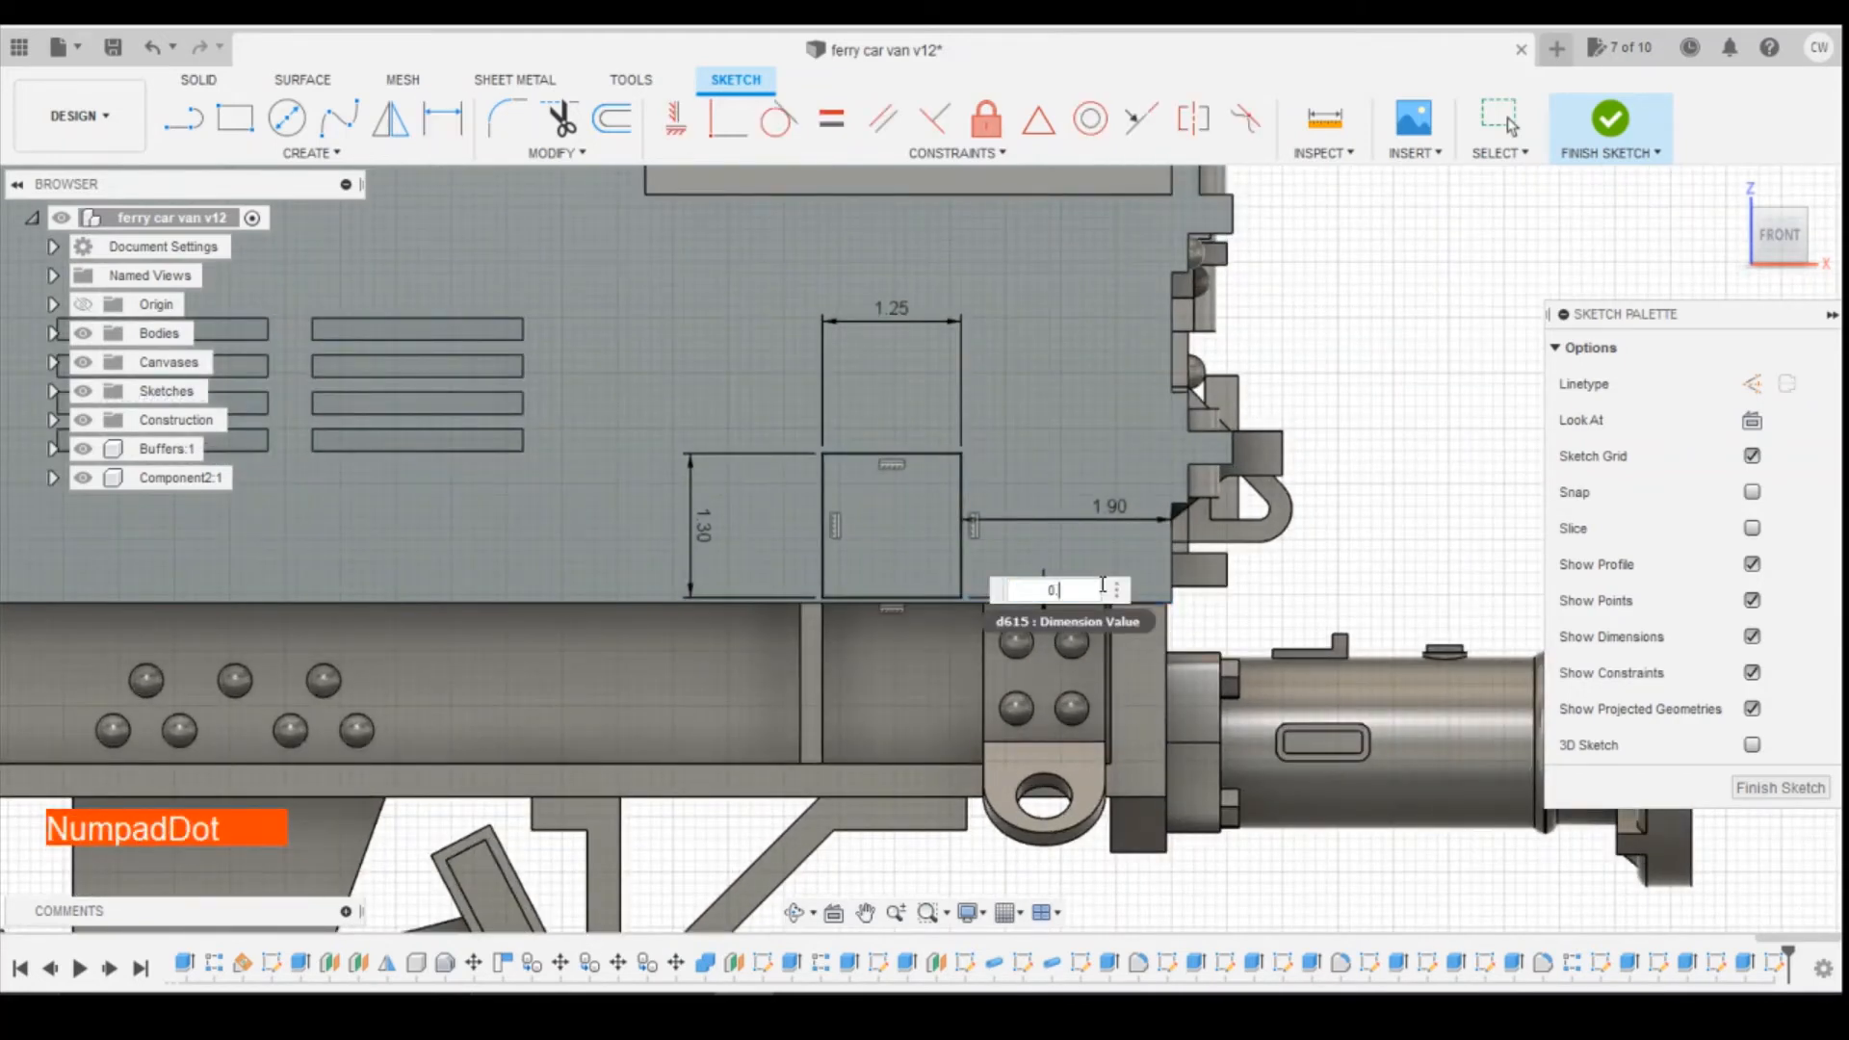
key(Return)
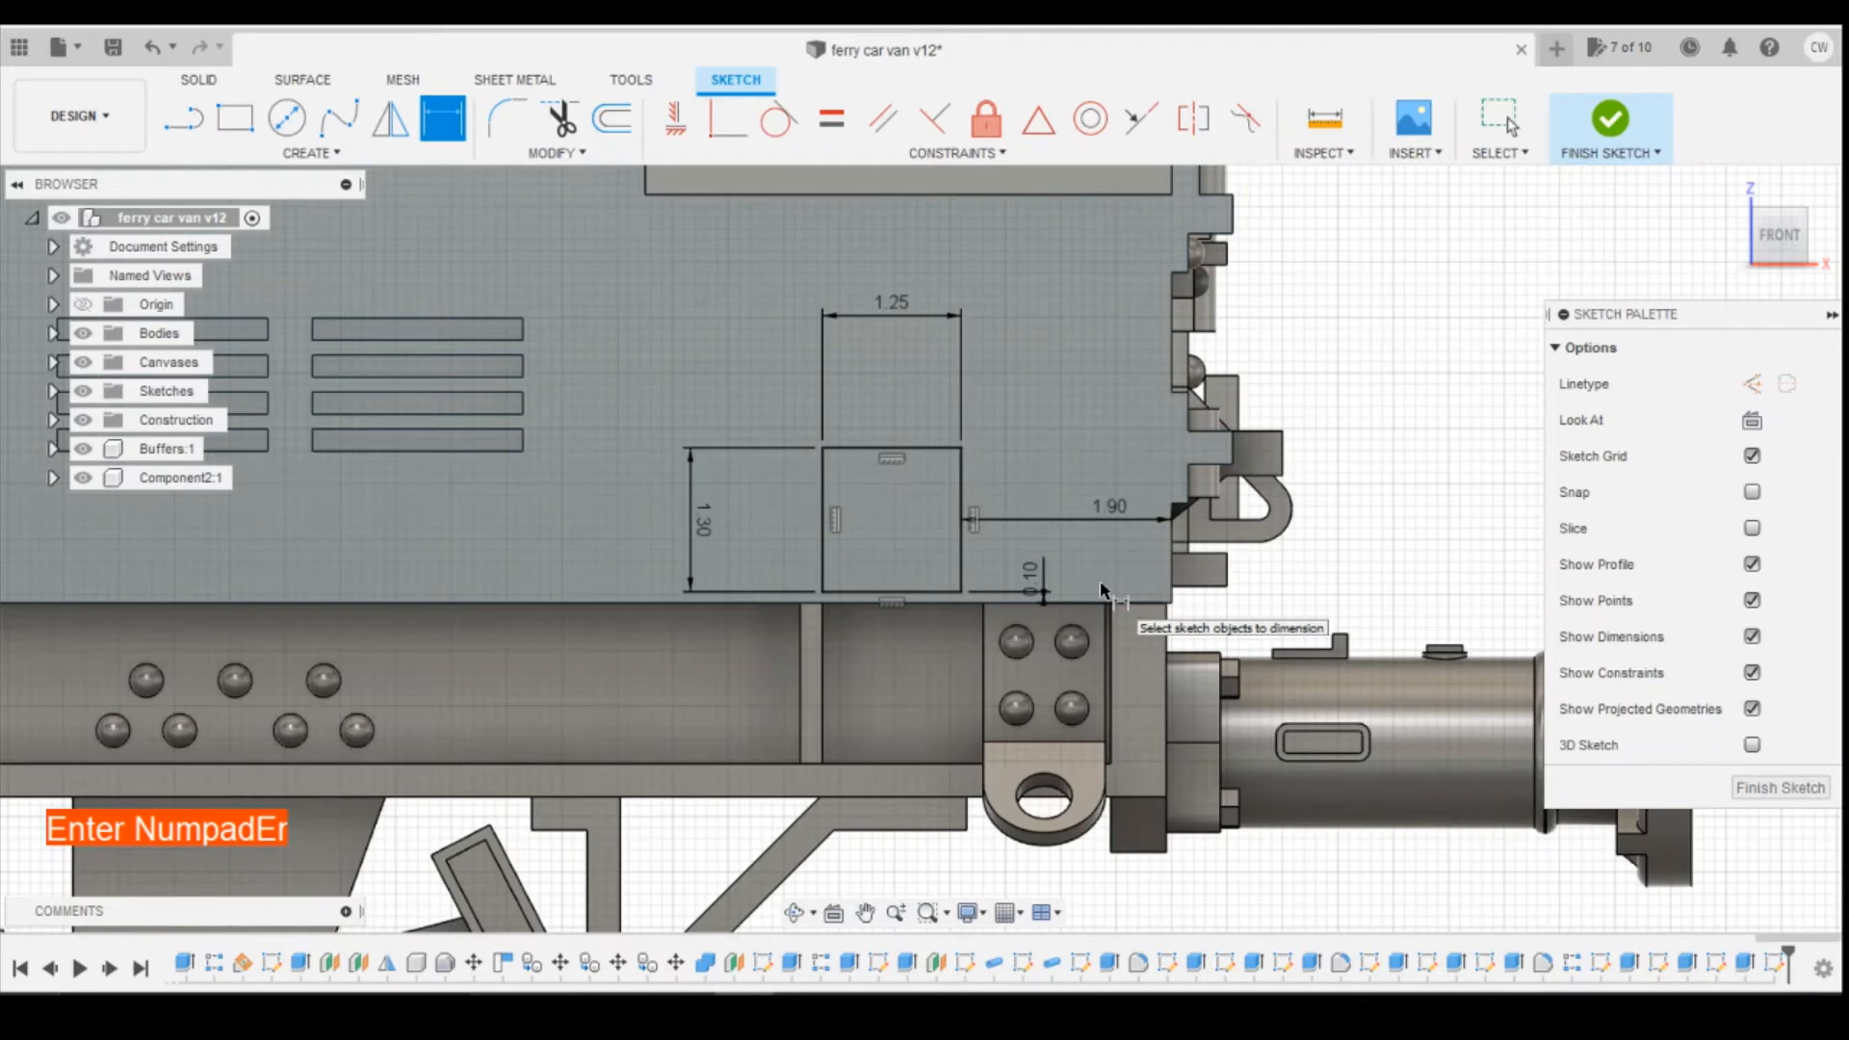
Set the rectangle's height to 1.2 mm.
click(703, 520)
text(1.2)
key(Return)
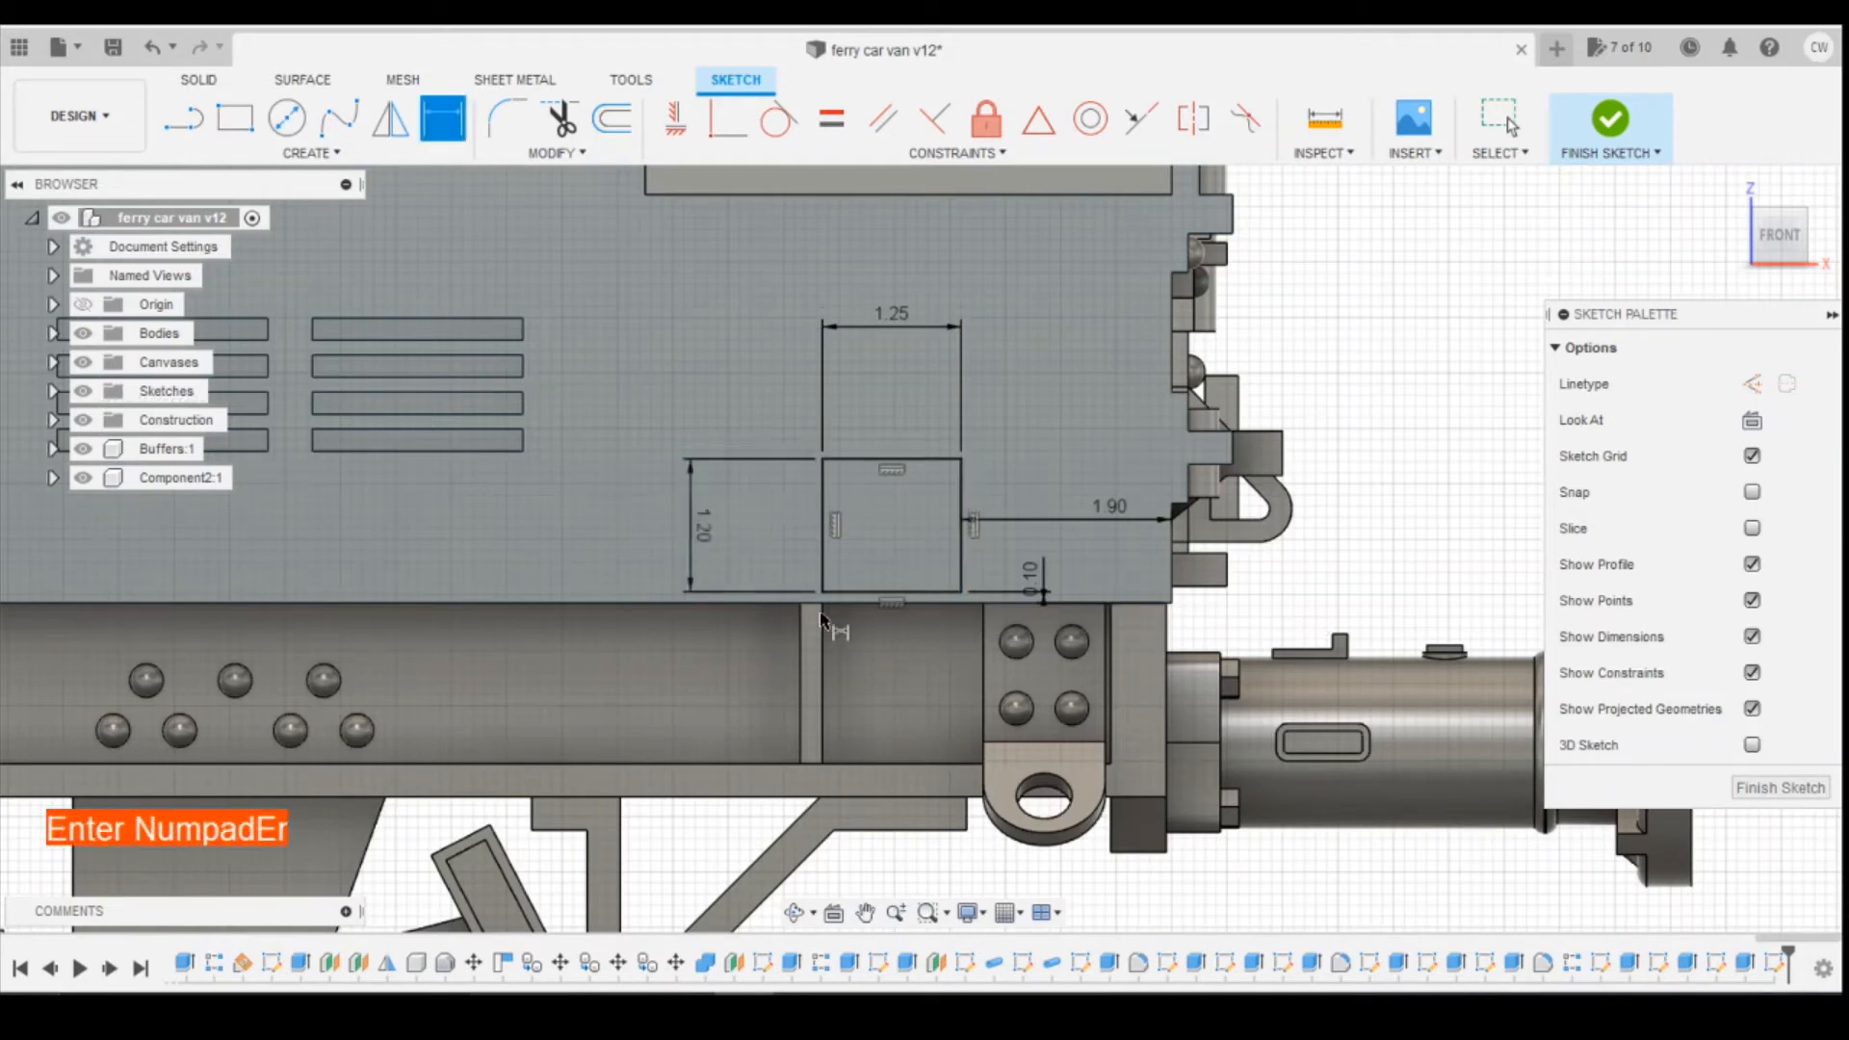
key(Escape)
Extrude the rectangle 0.4 mm outward from the body side as a raised block.
right_click(934, 528)
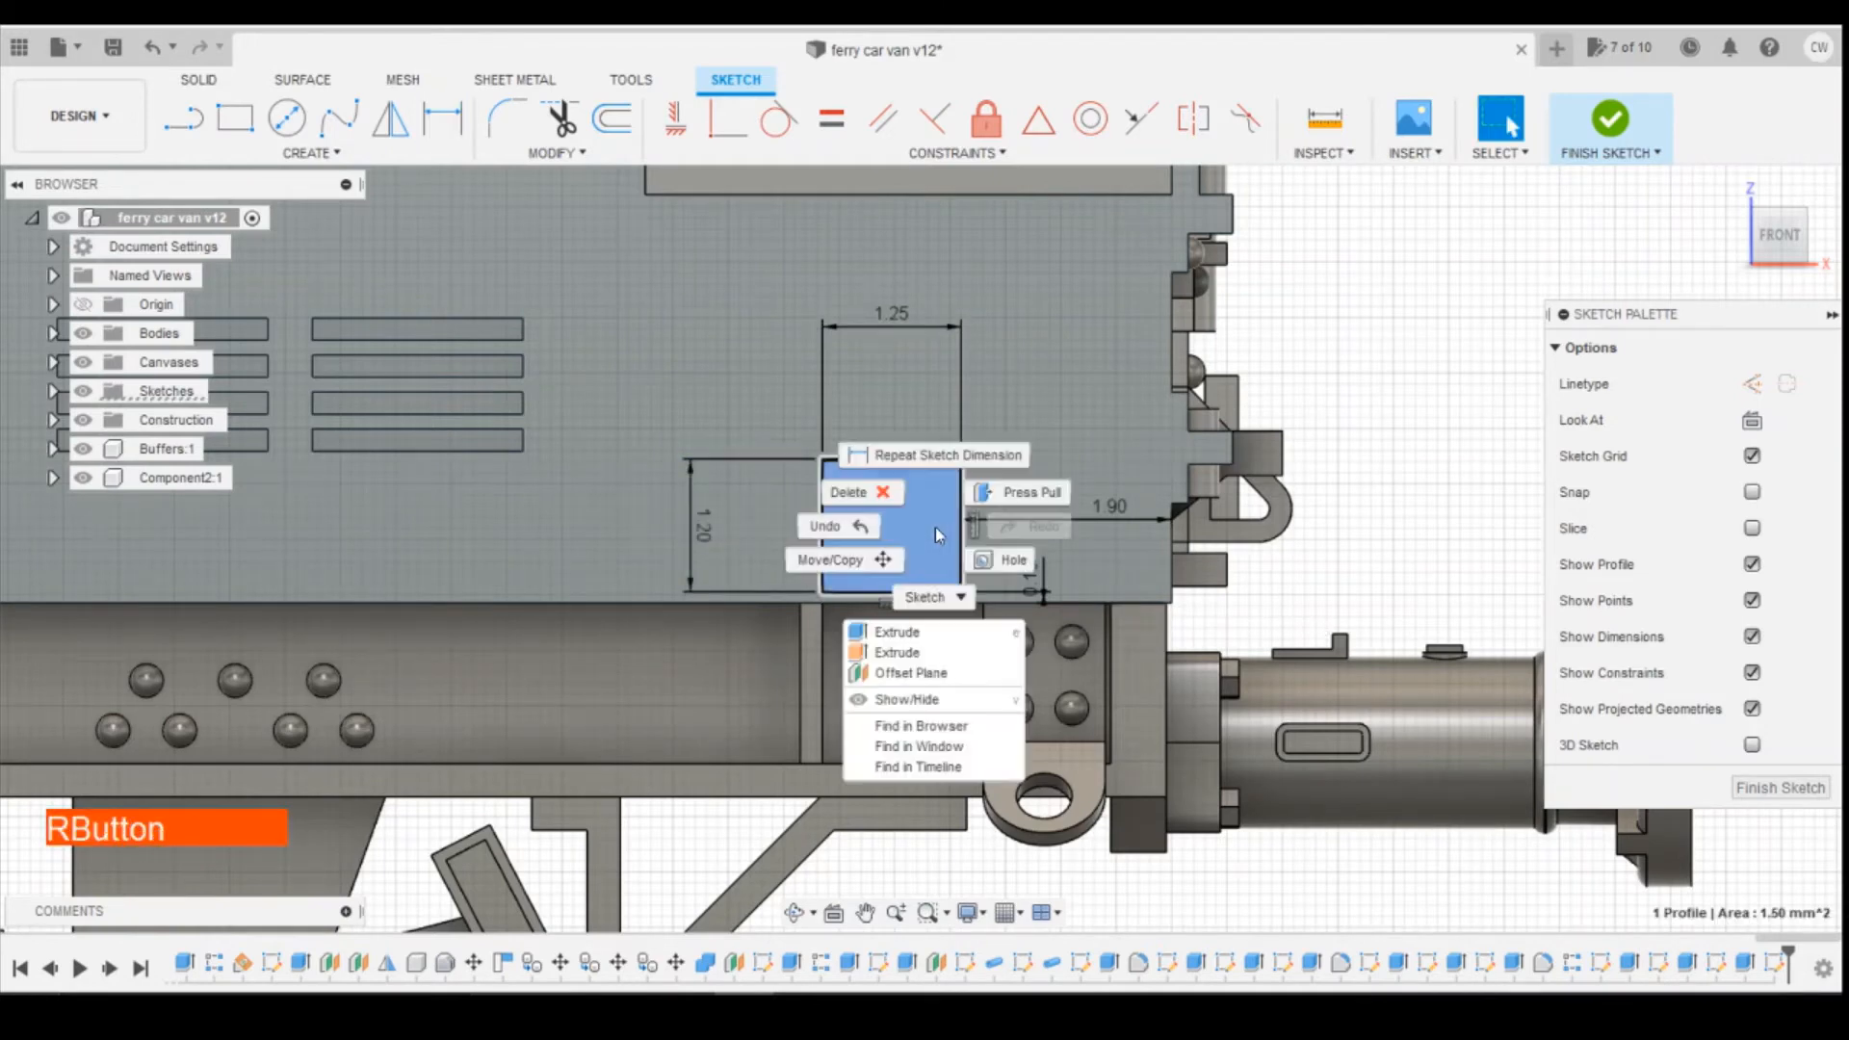
click(940, 641)
text(0)
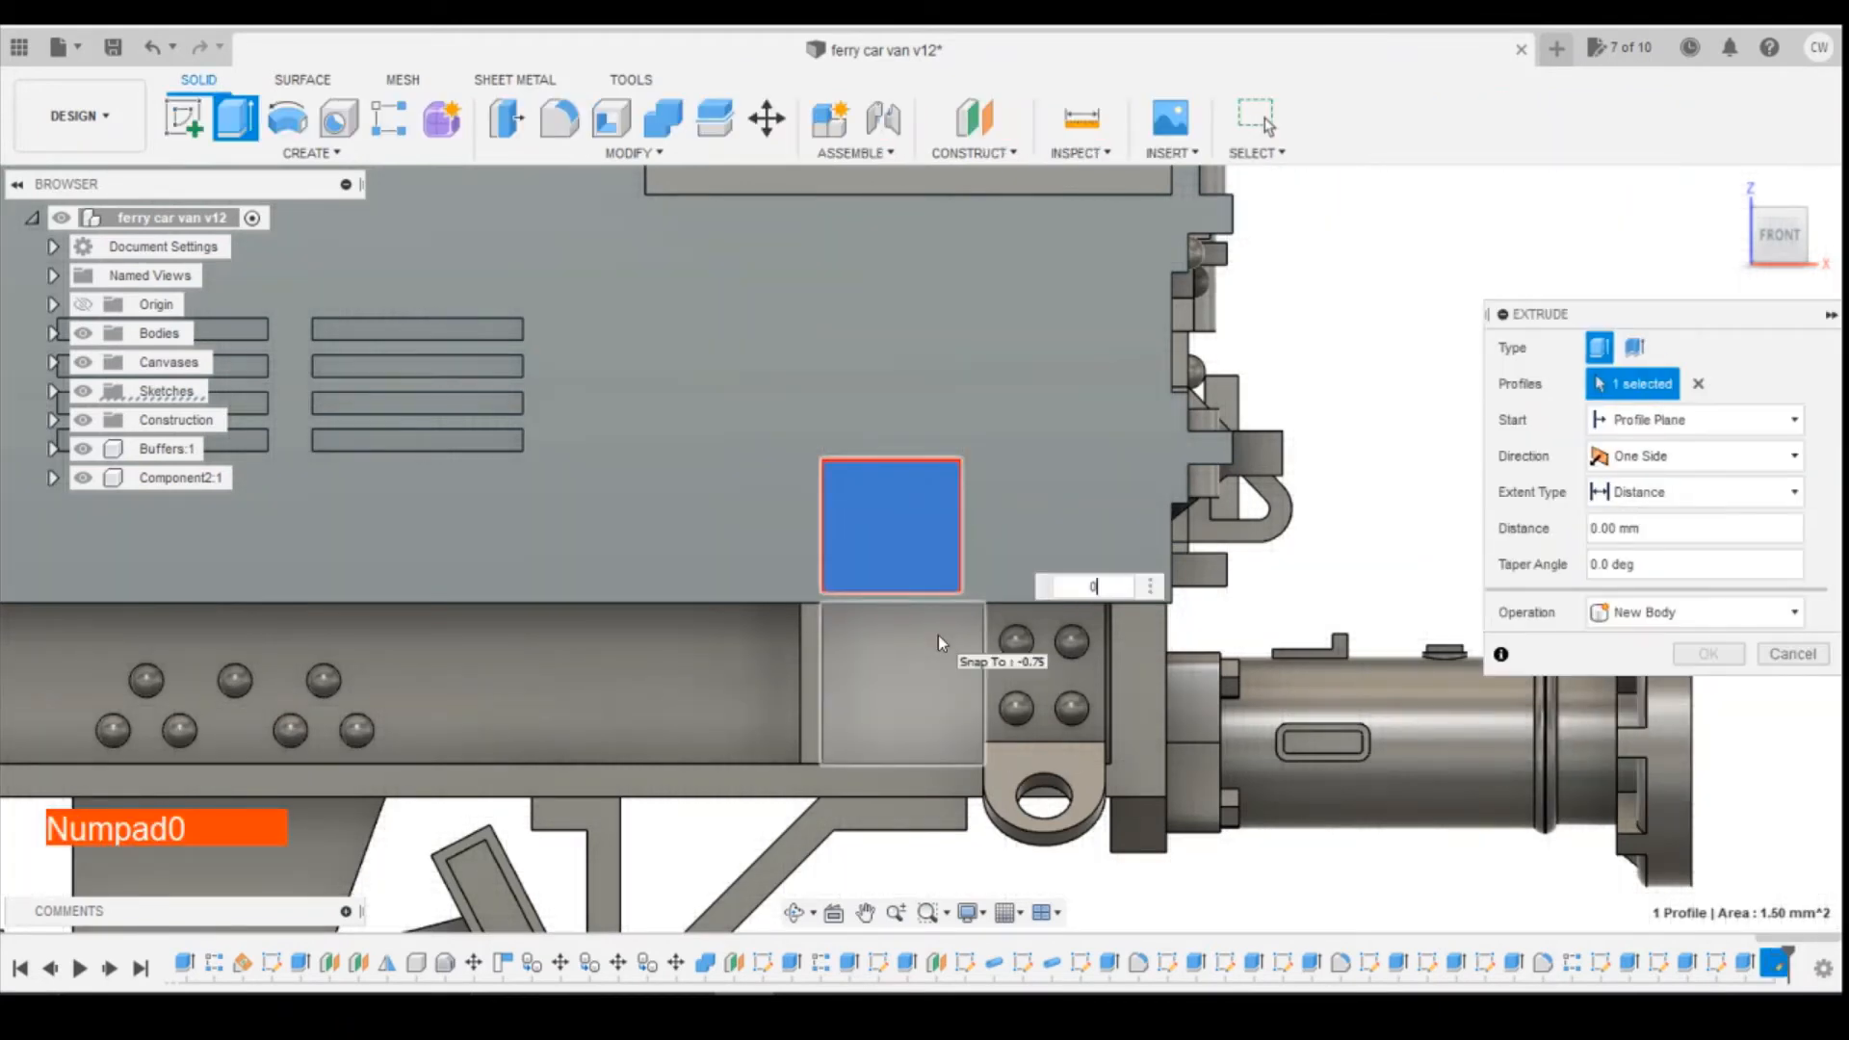
text(.4)
key(Return)
click(1822, 239)
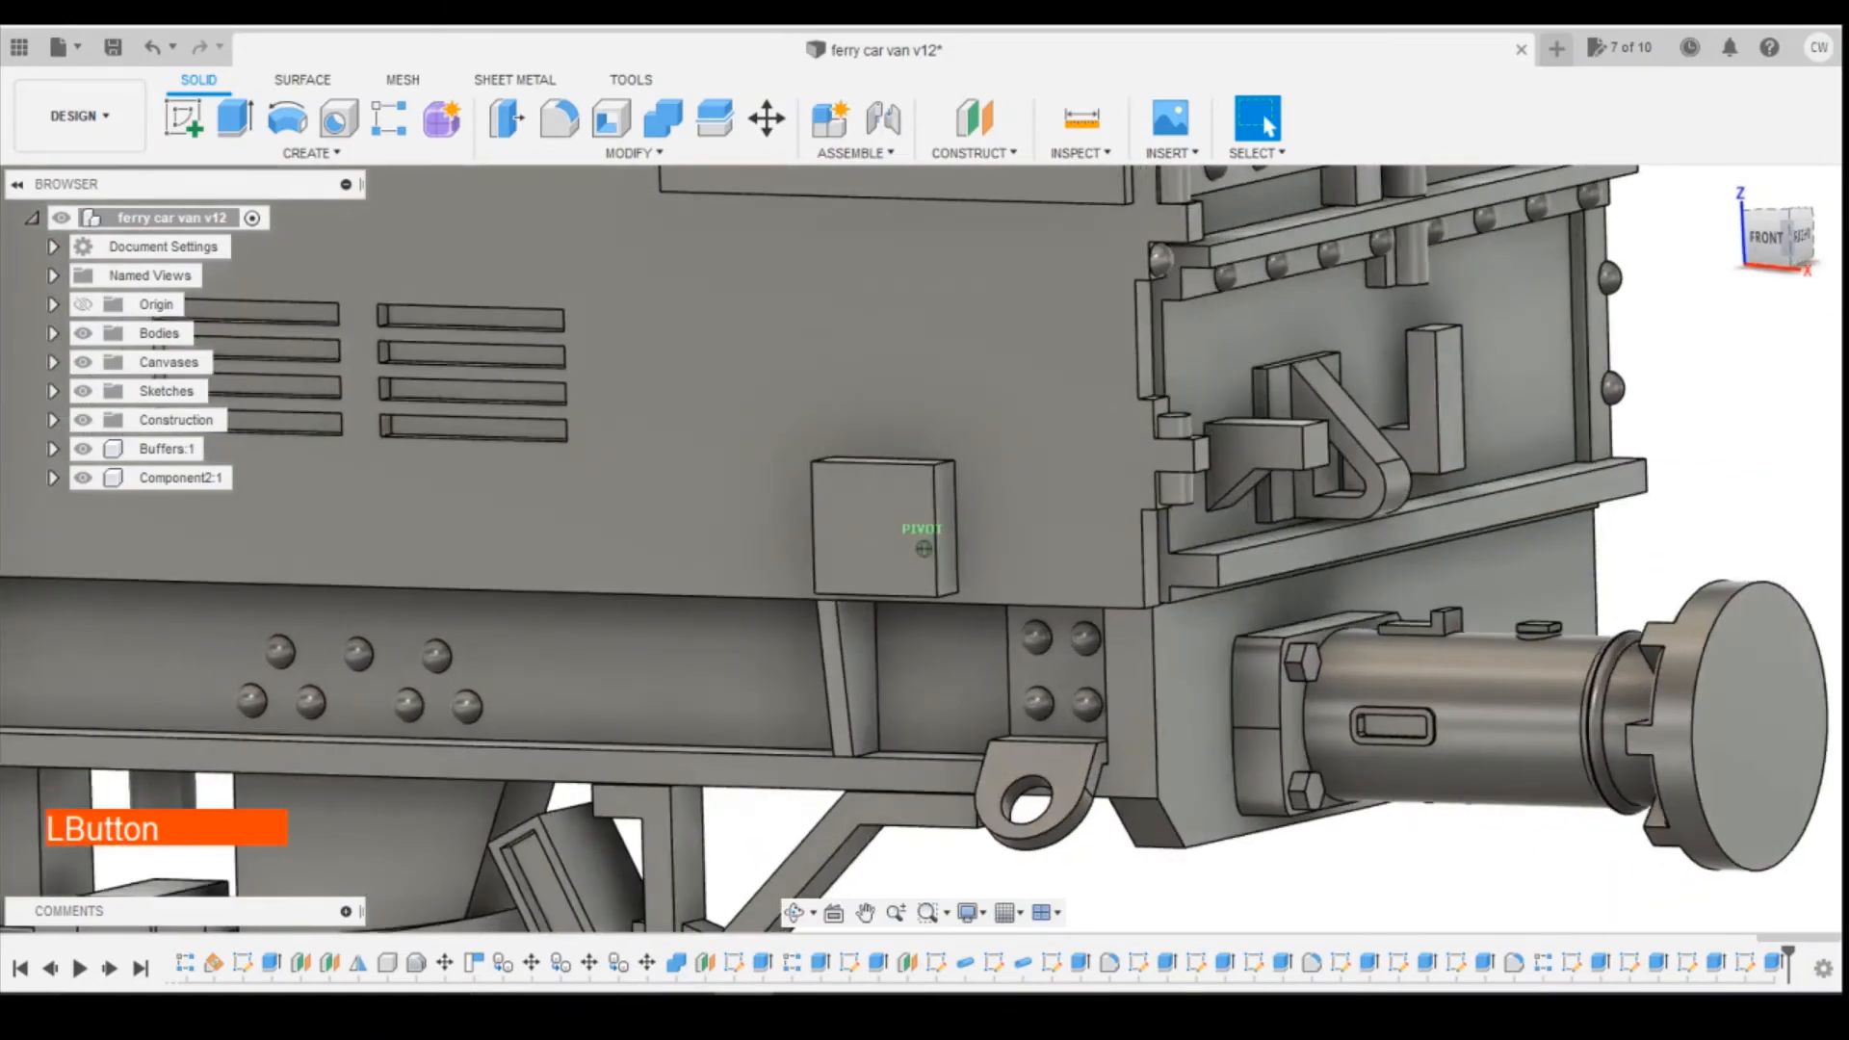
Switch to the photo viewer, examine the small box near the van side's lower corner in the reference photos, and return to the model.
click(805, 1011)
click(910, 932)
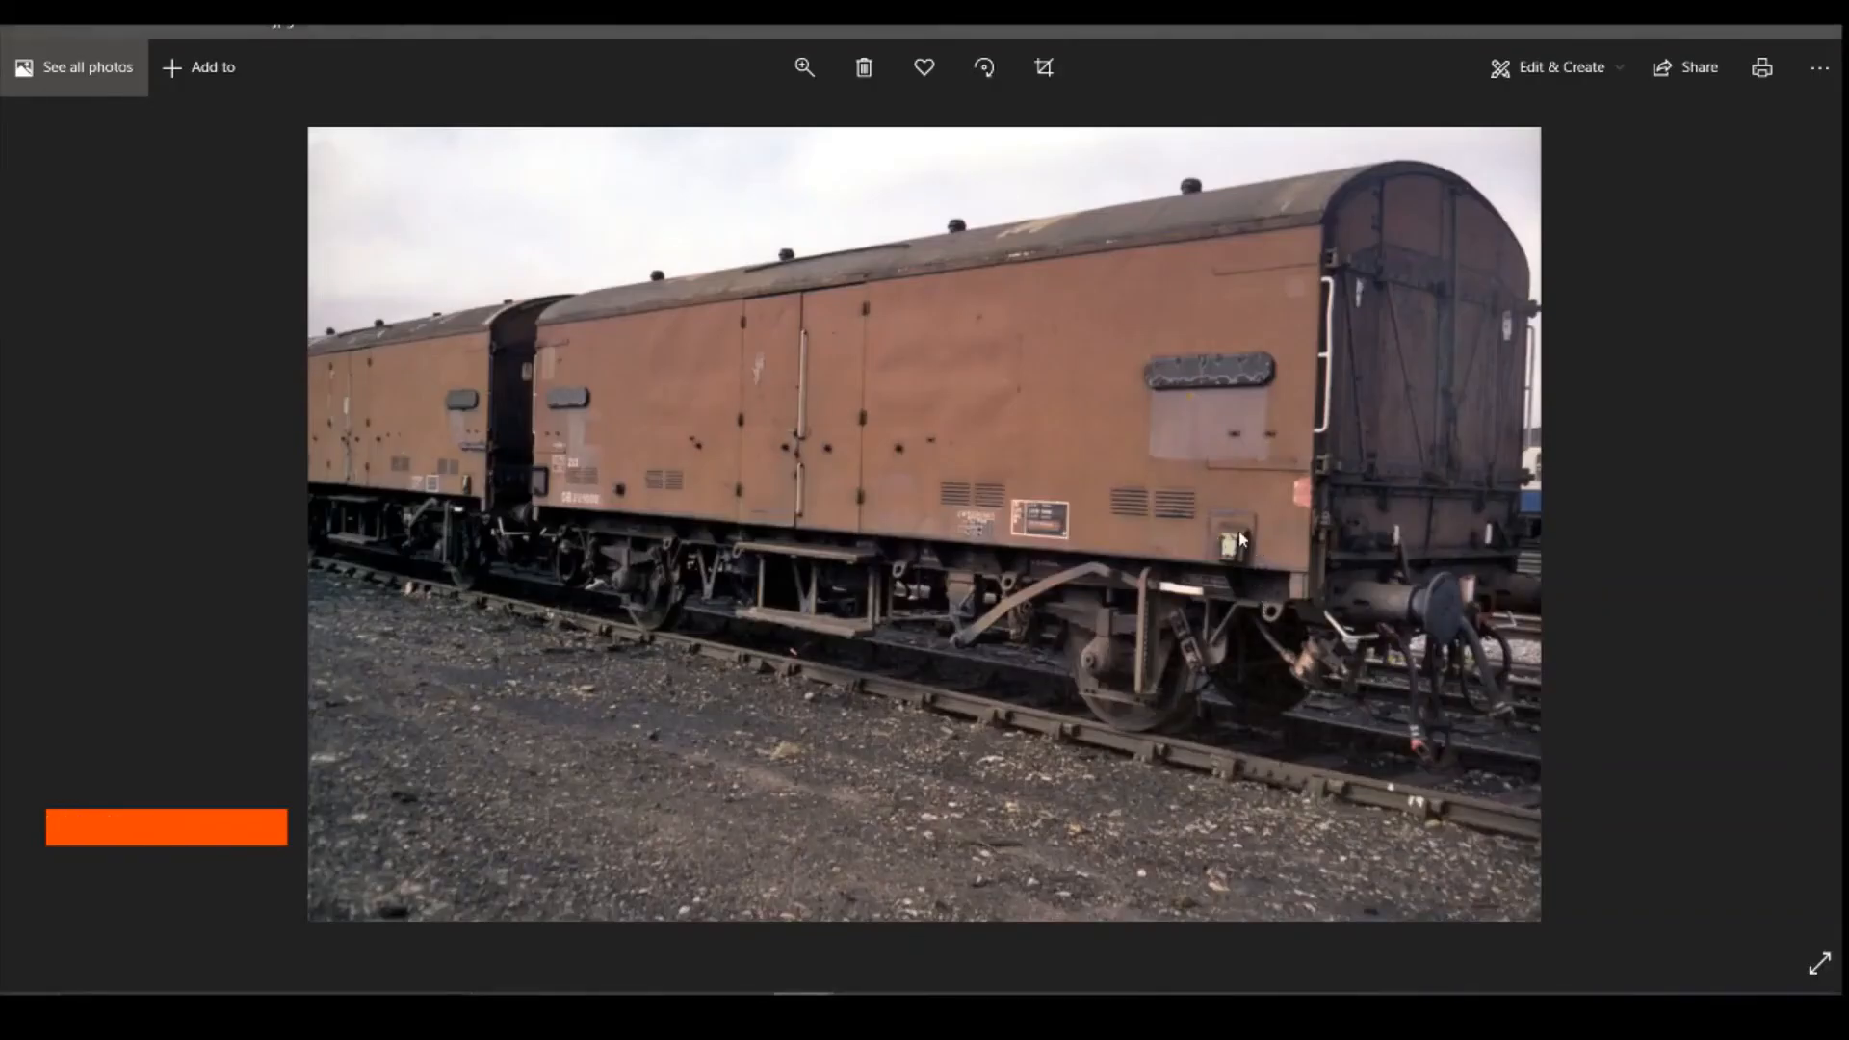
key(Right)
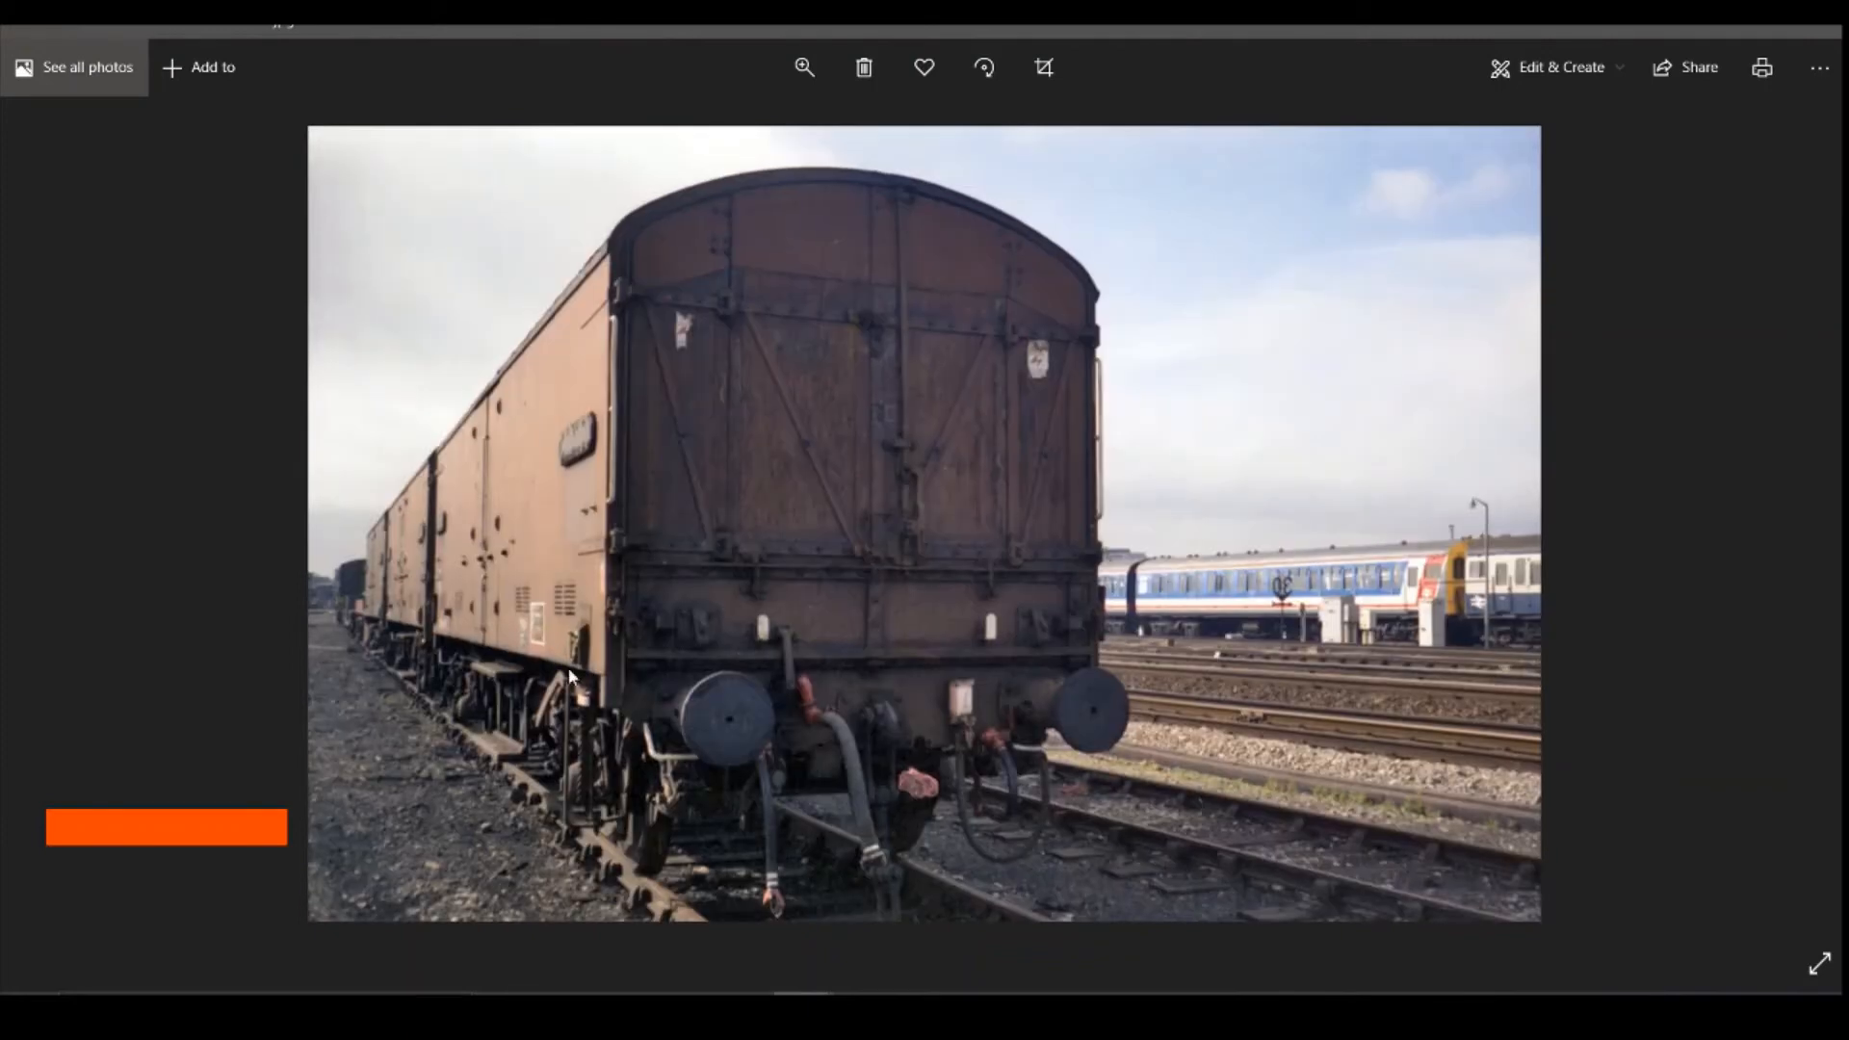
key(Left)
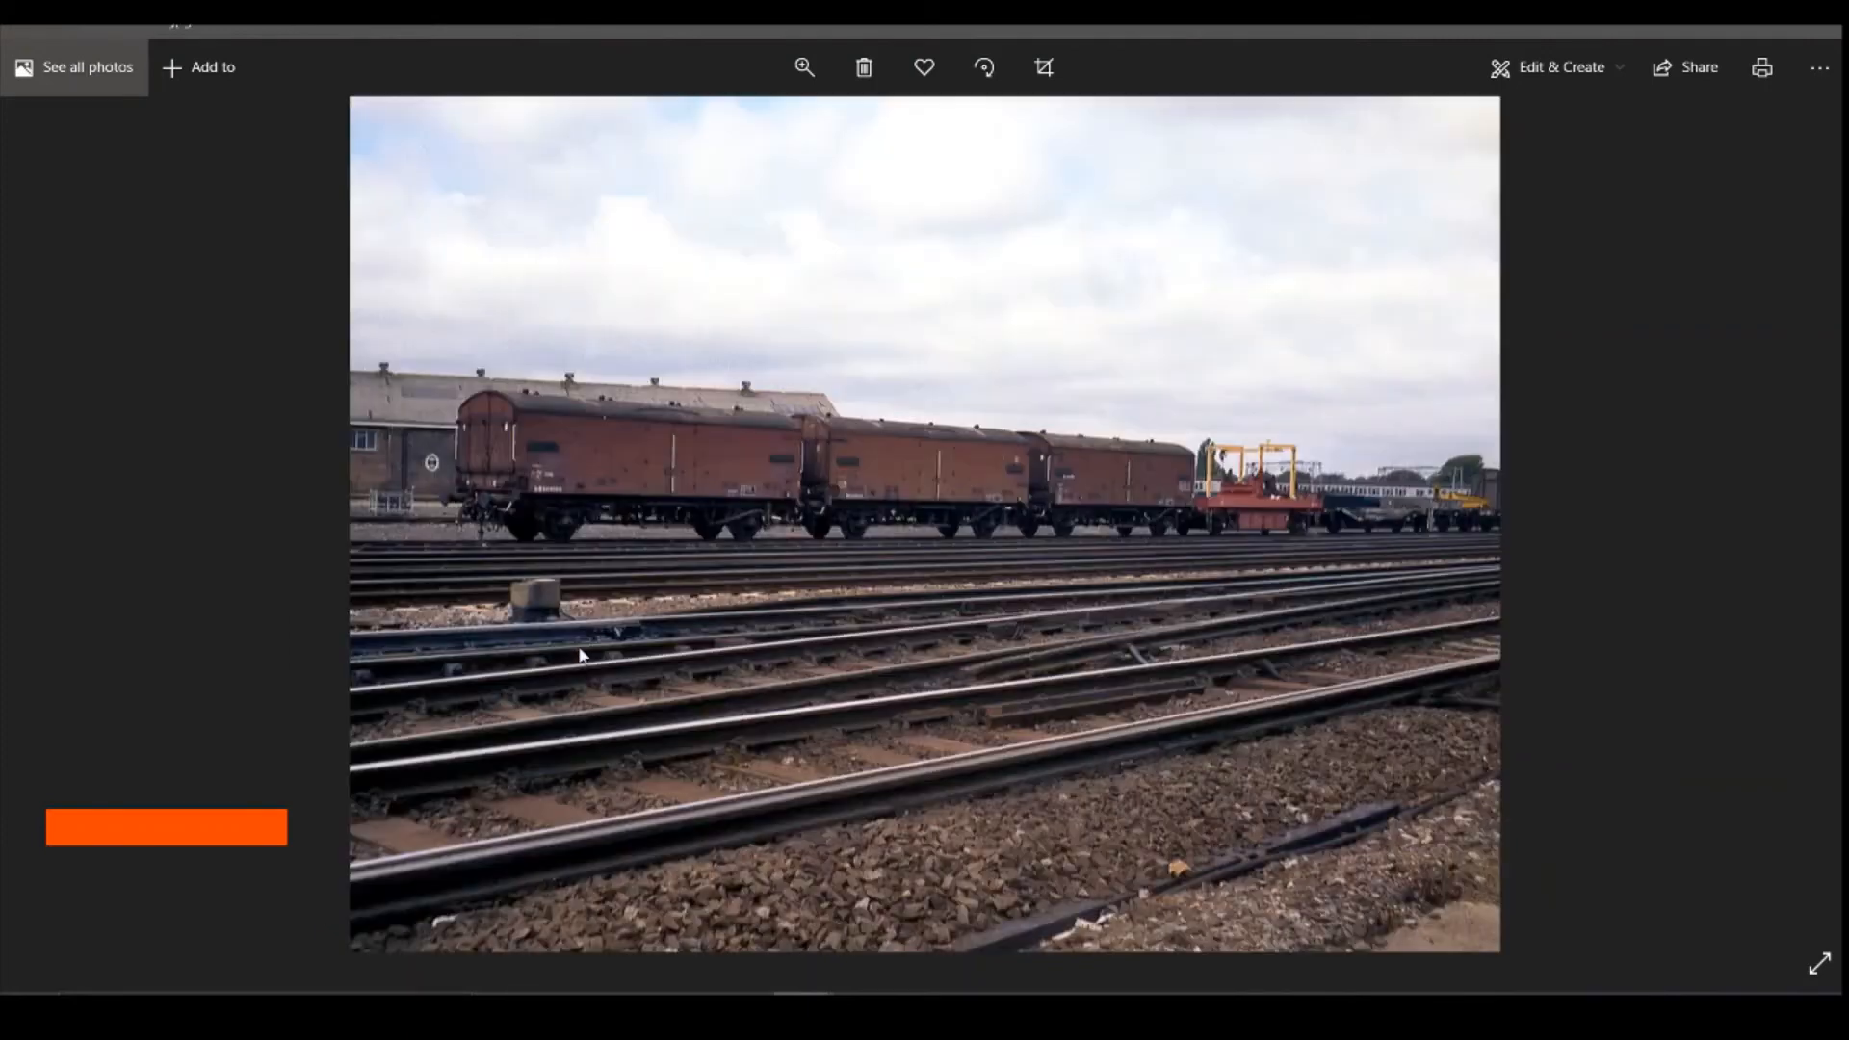
key(Right)
click(858, 1011)
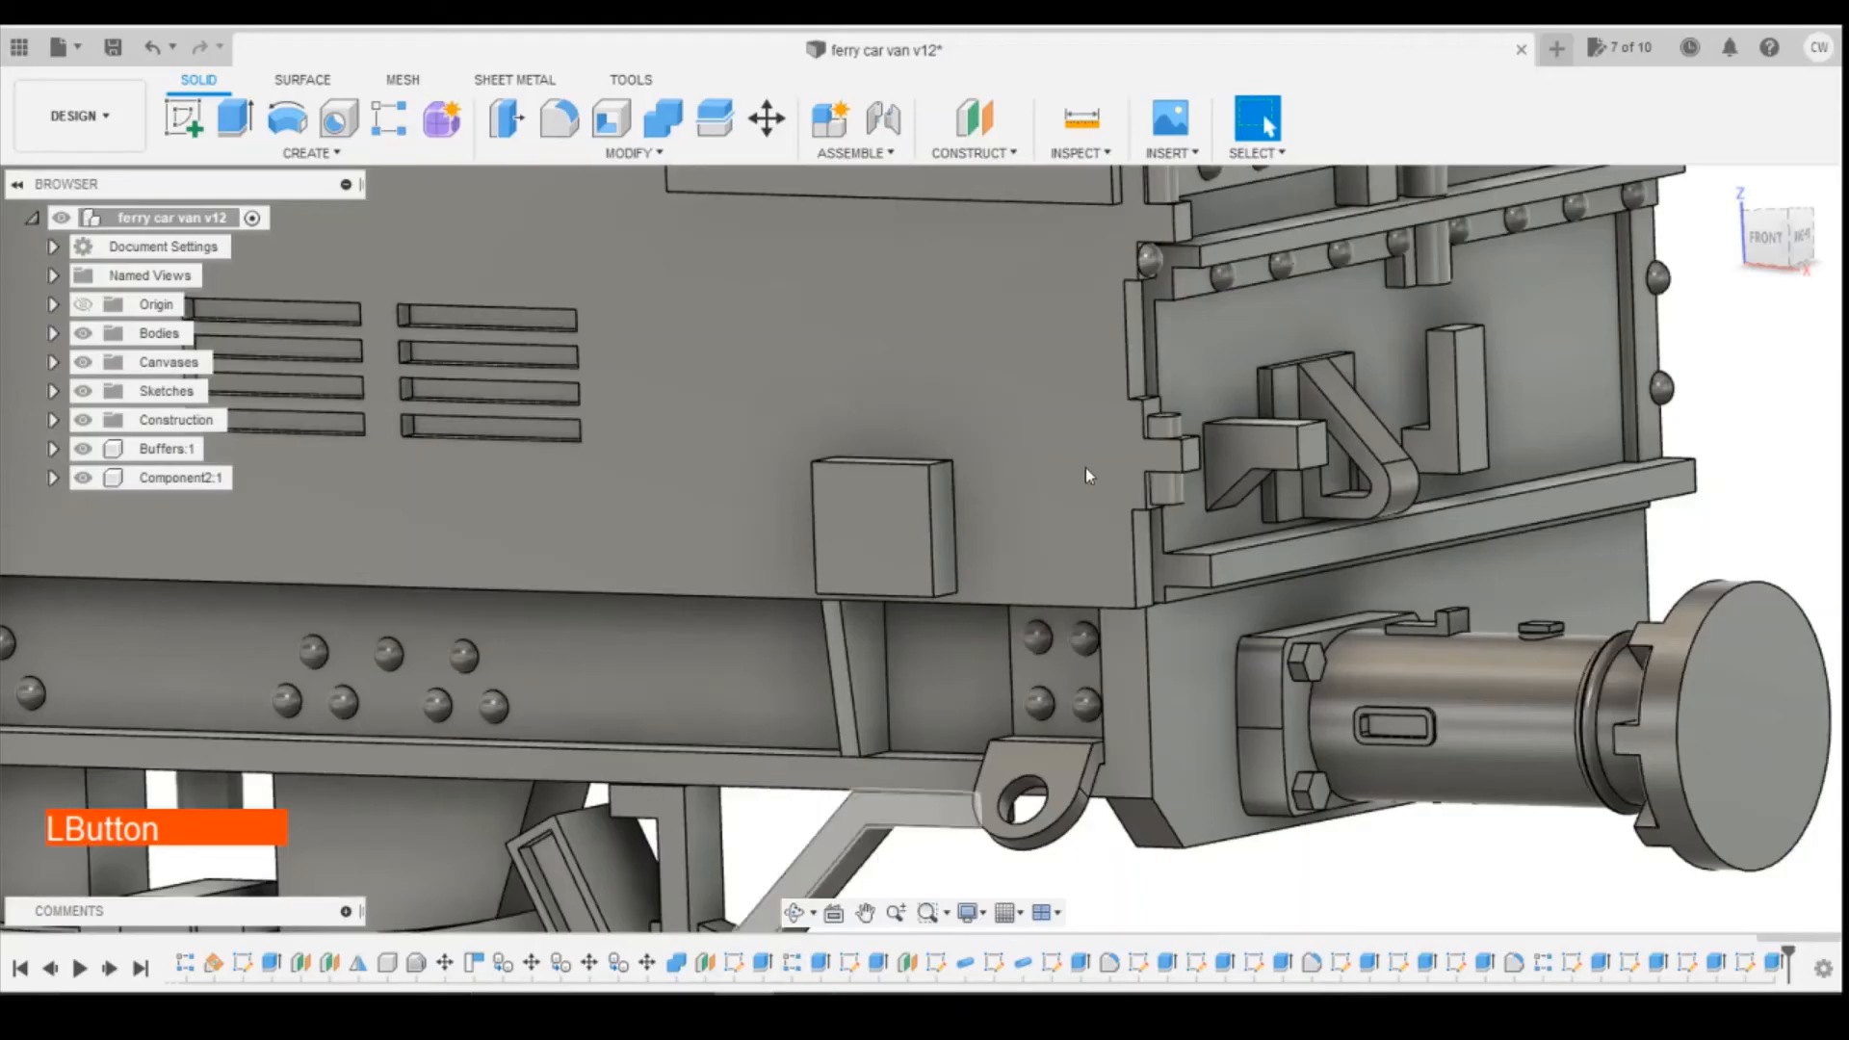
On the block's end face, sketch a sloping line about 0.47 mm long from the upper inner corner down to the outer edge.
click(186, 120)
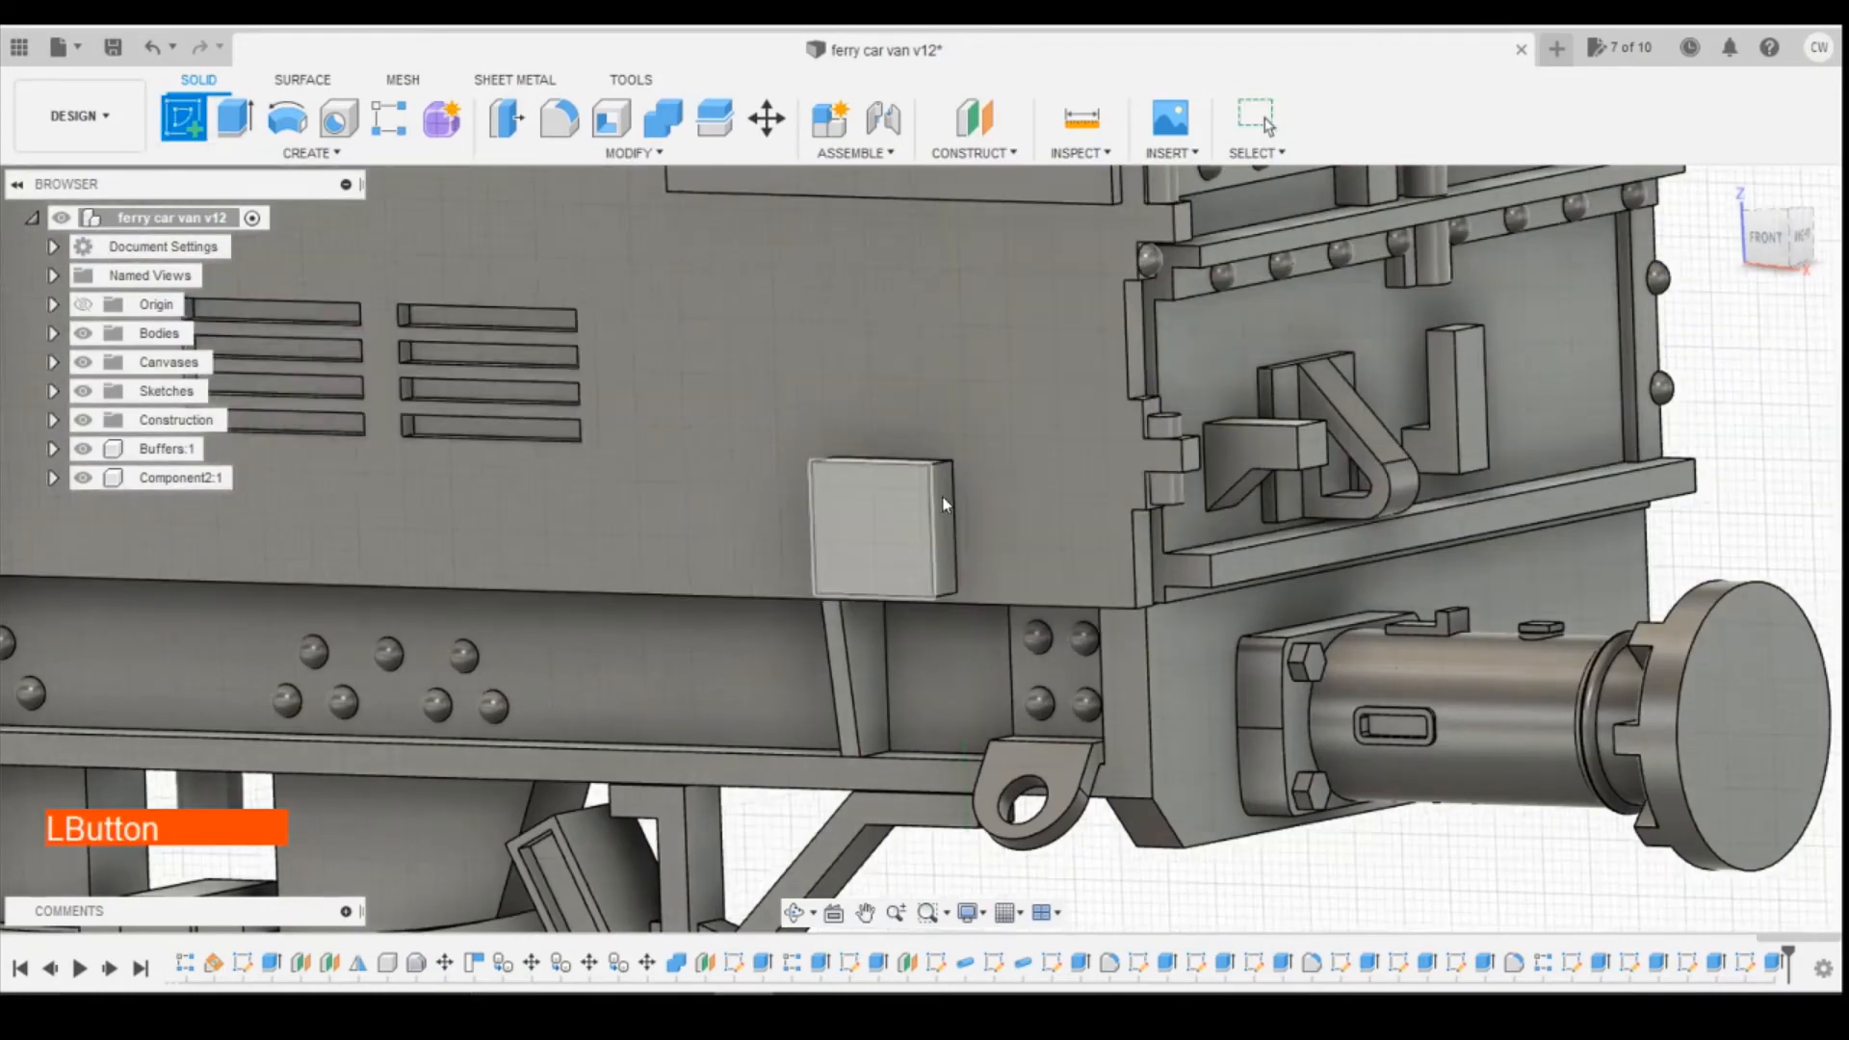
click(949, 500)
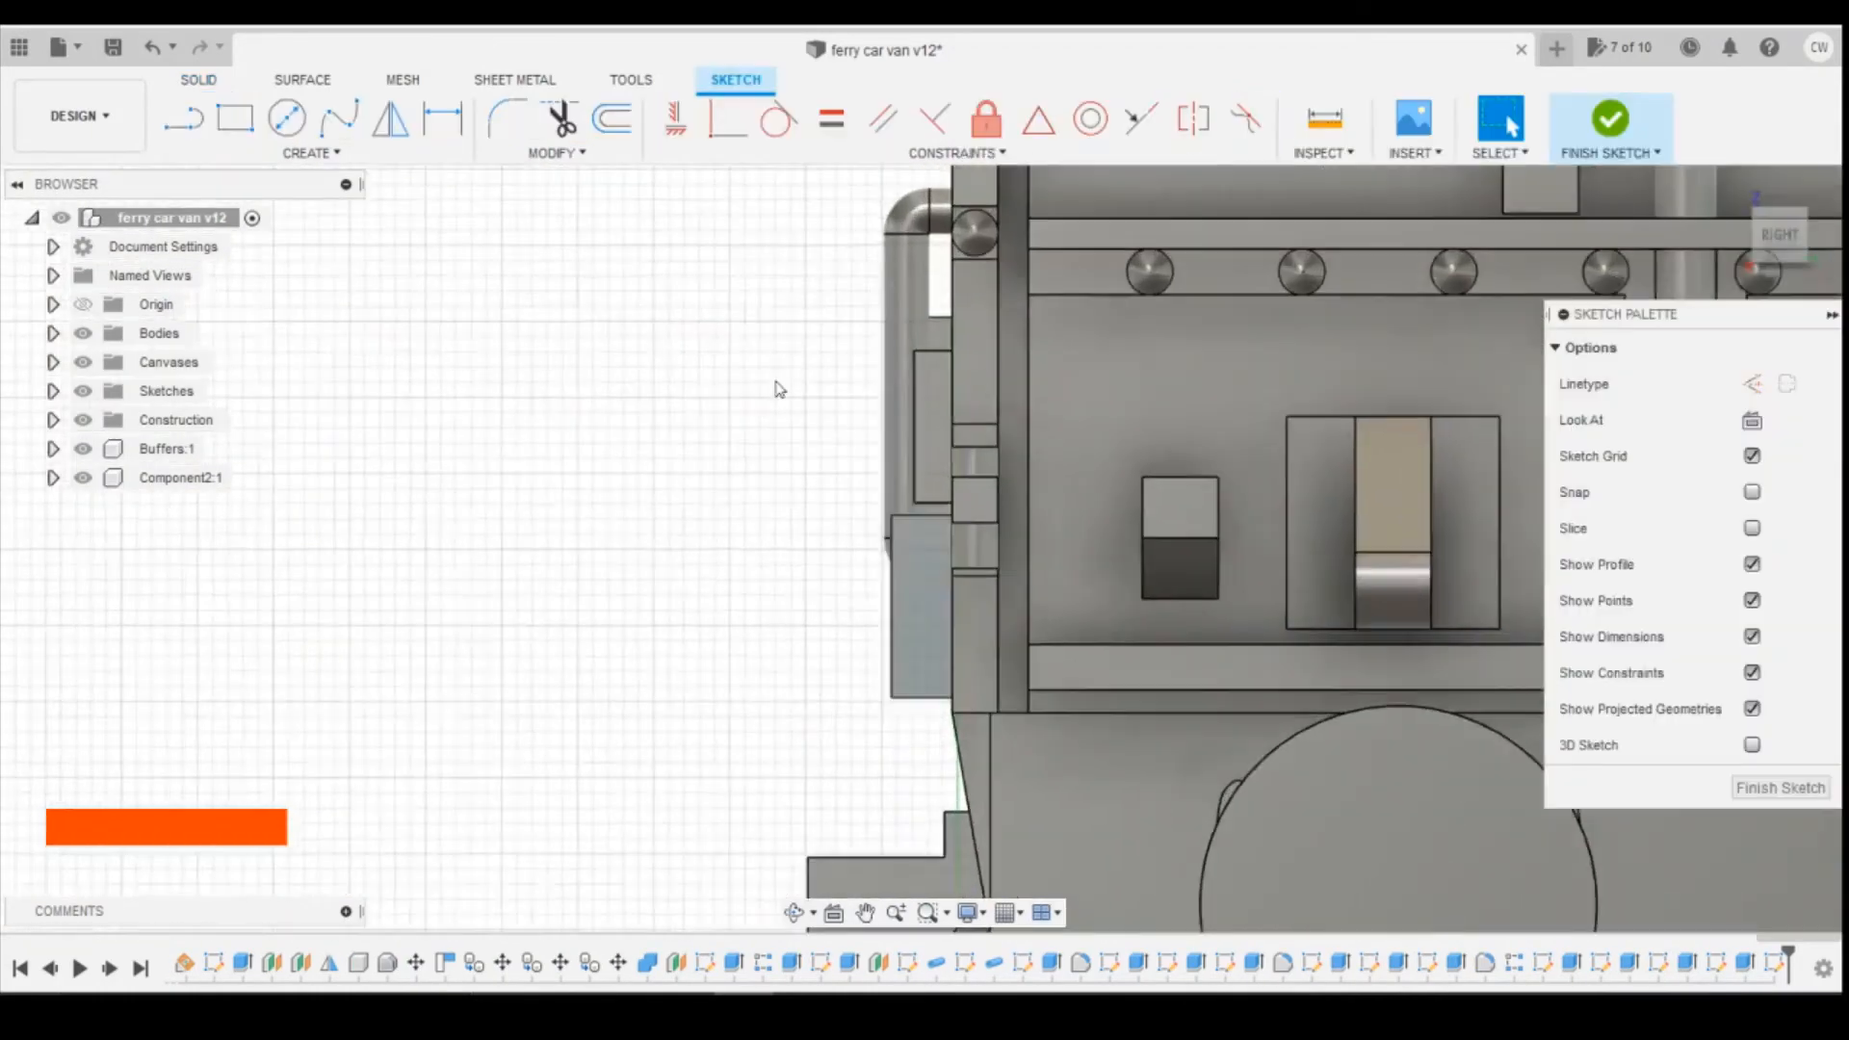
click(183, 118)
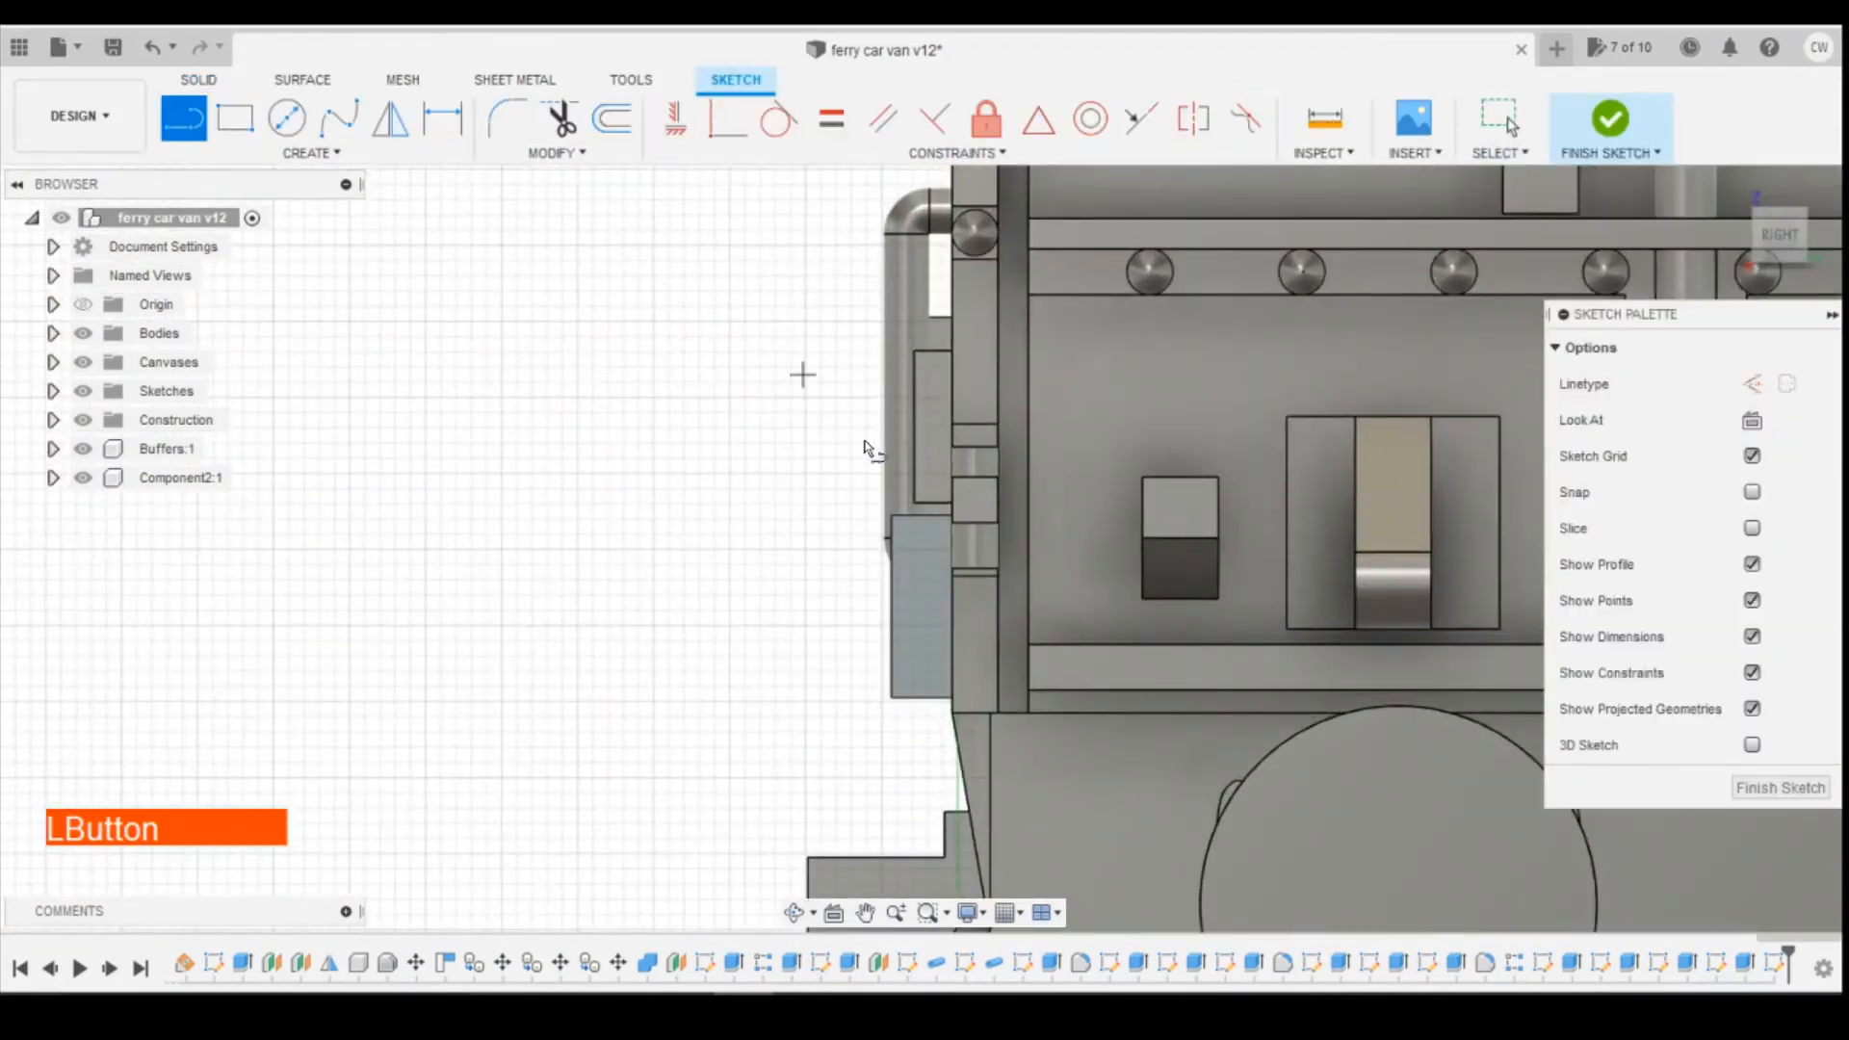
click(949, 518)
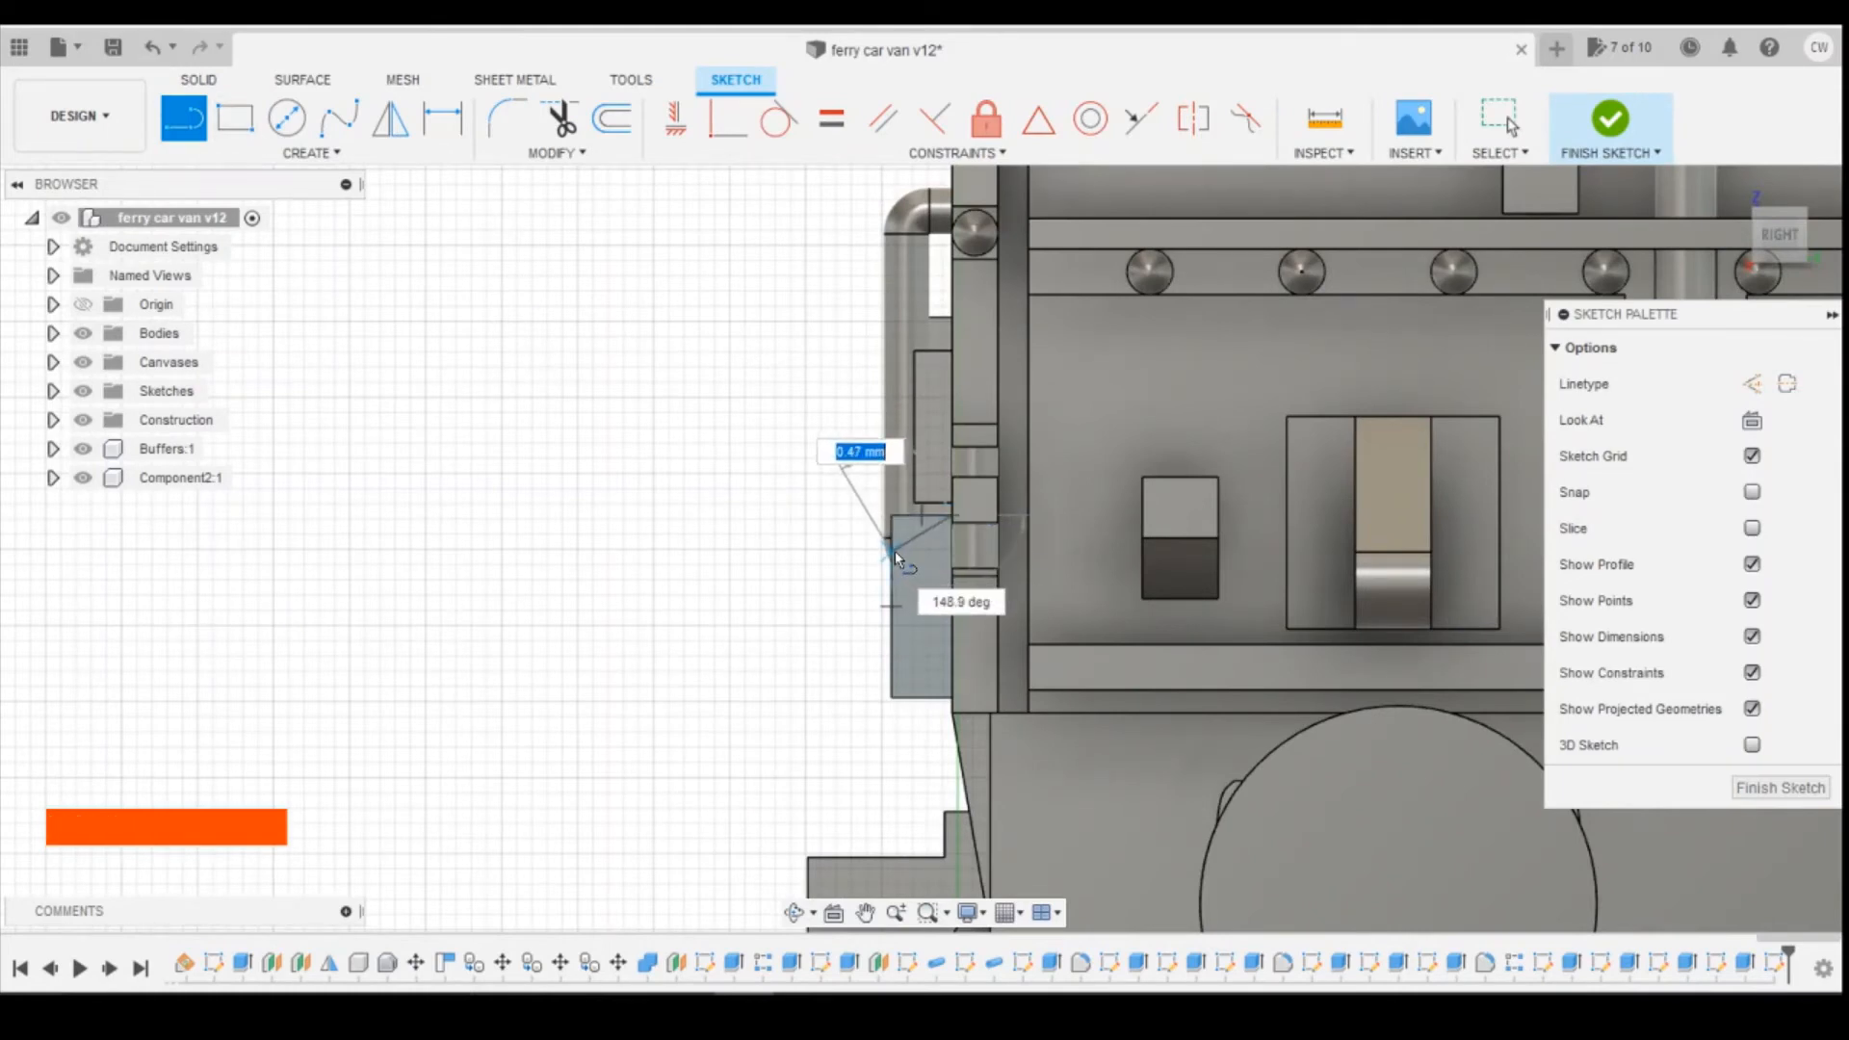
click(893, 551)
key(Escape)
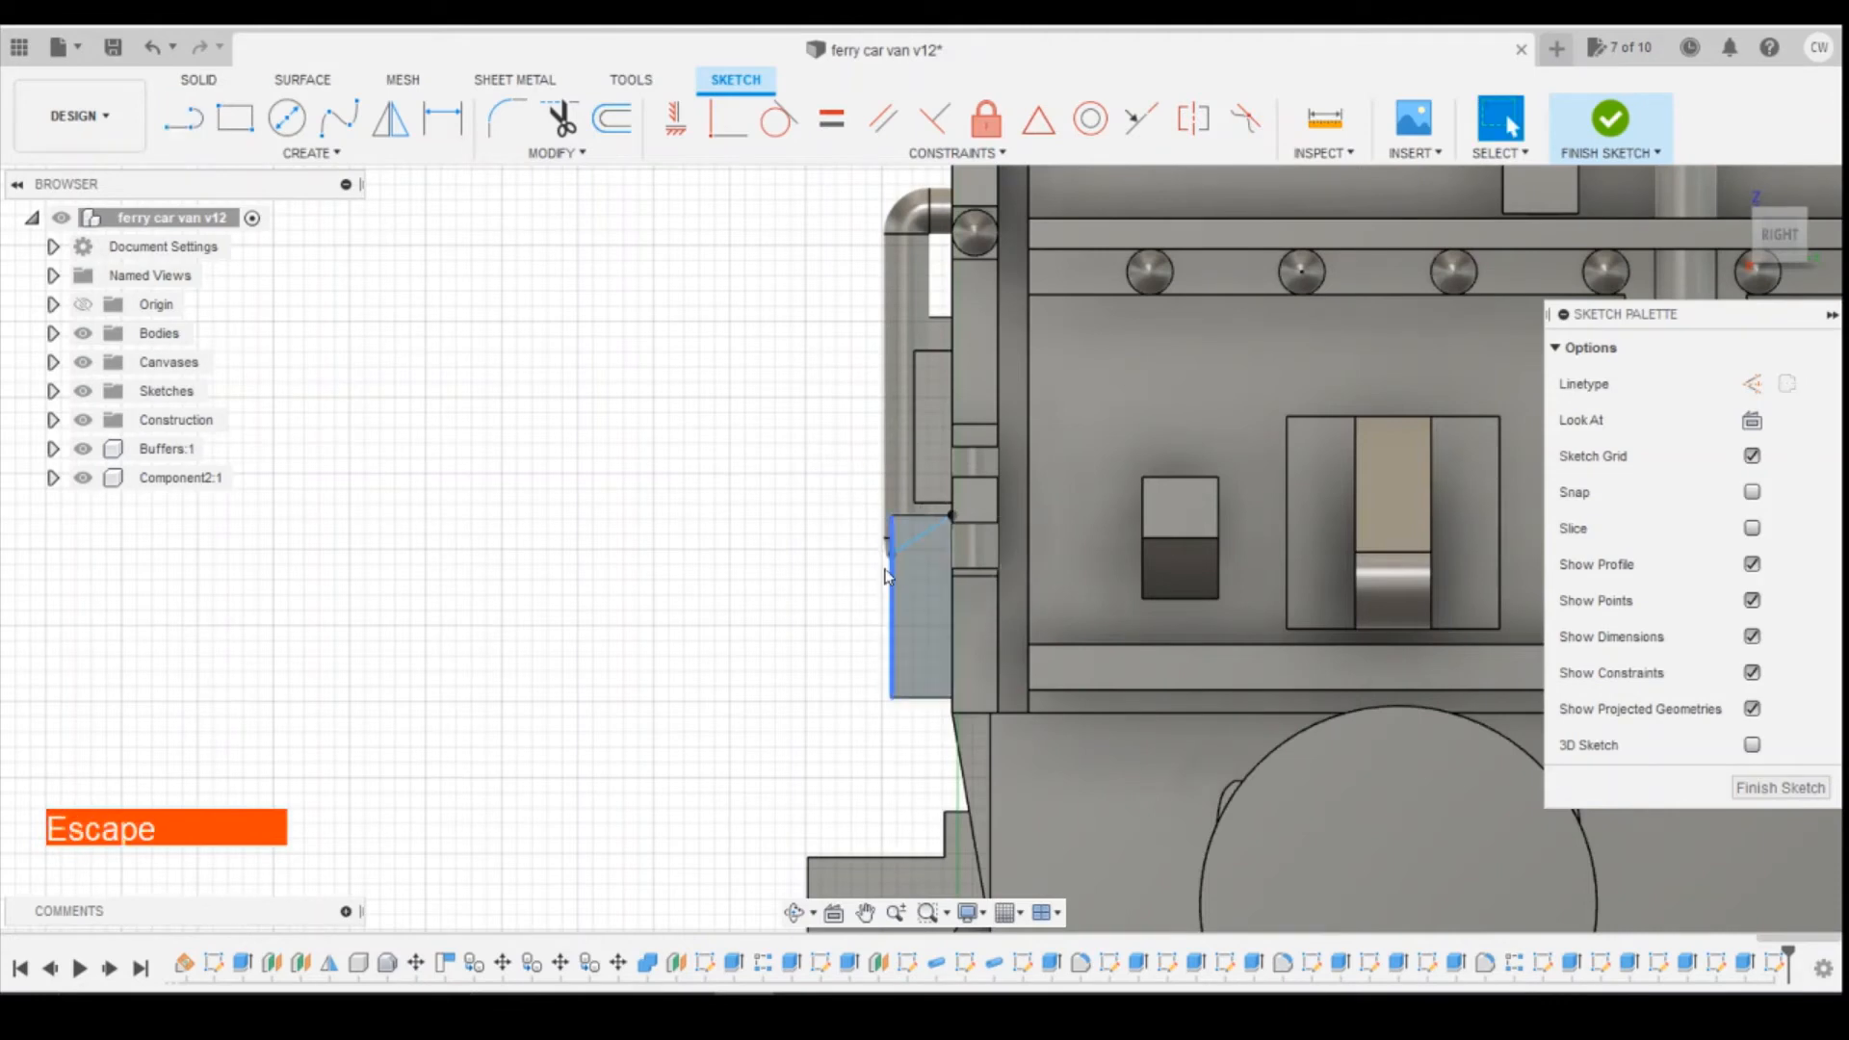
Dimension the sloping line's lower end 0.25 mm below the block's upper outer corner.
key(d)
click(892, 516)
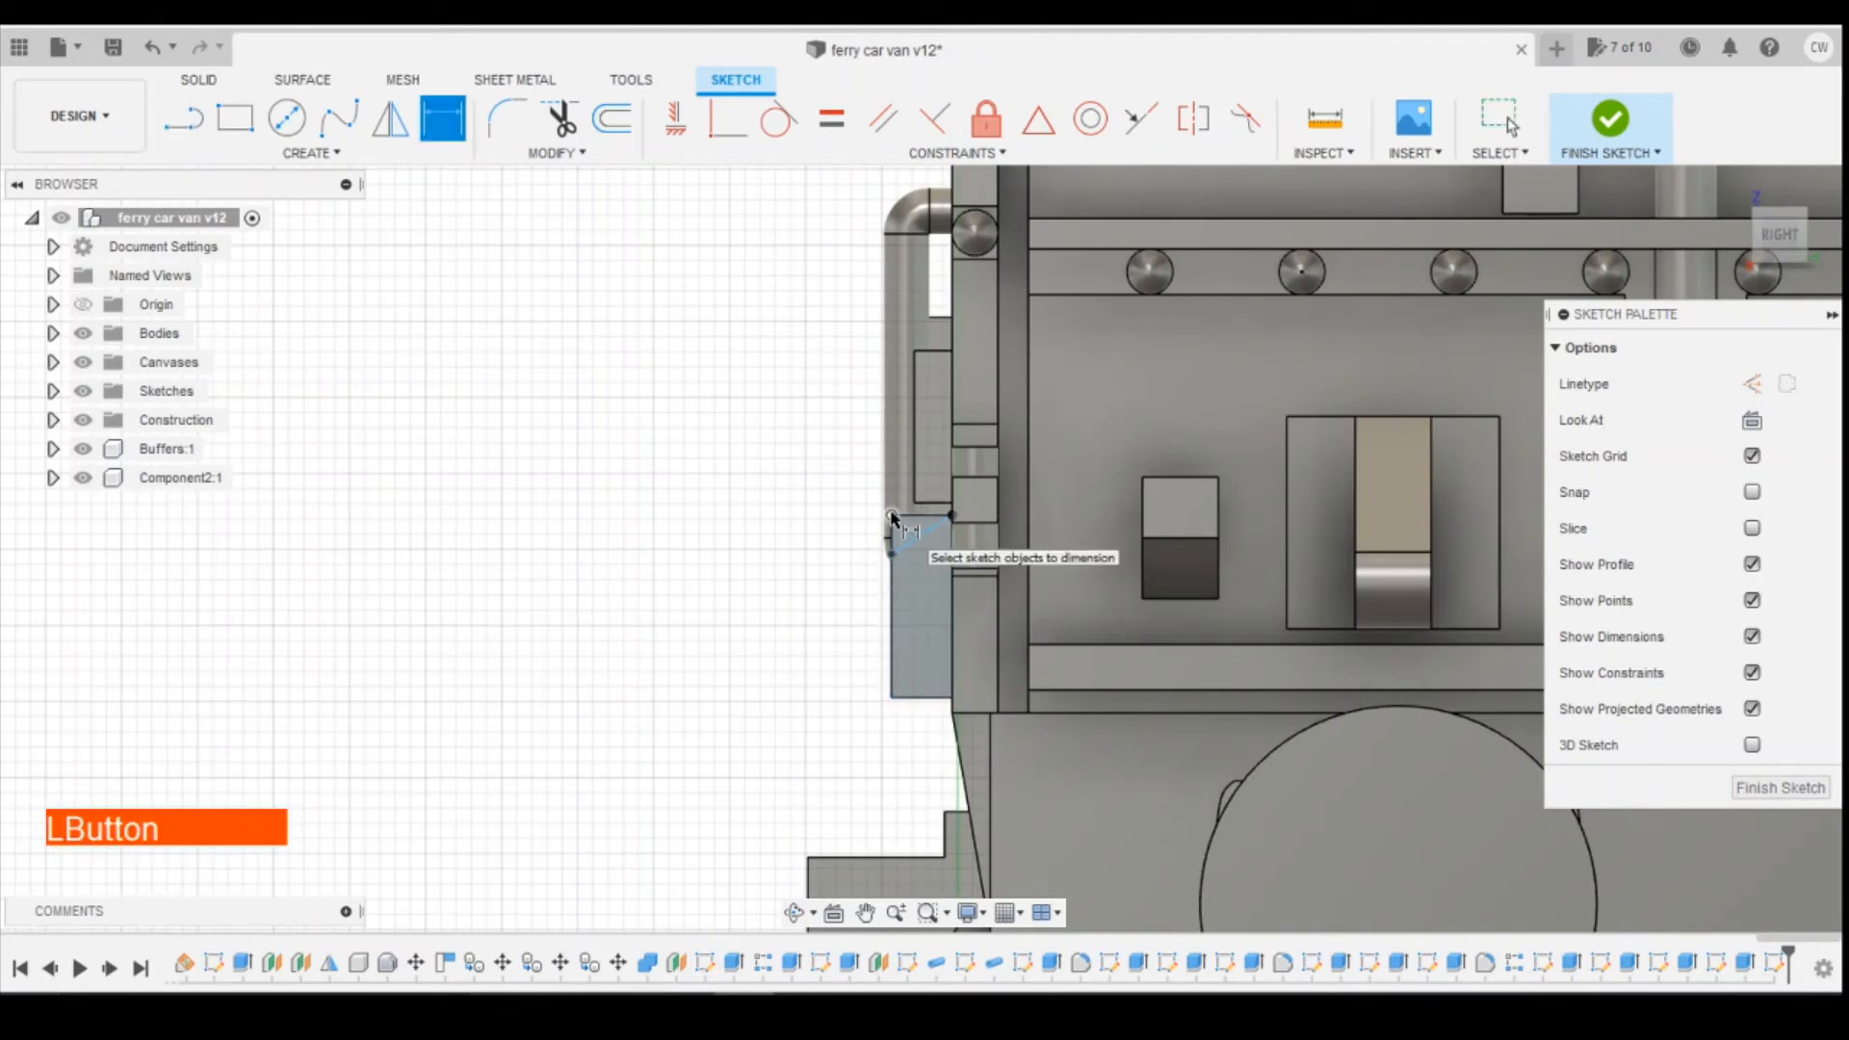
click(892, 554)
click(815, 548)
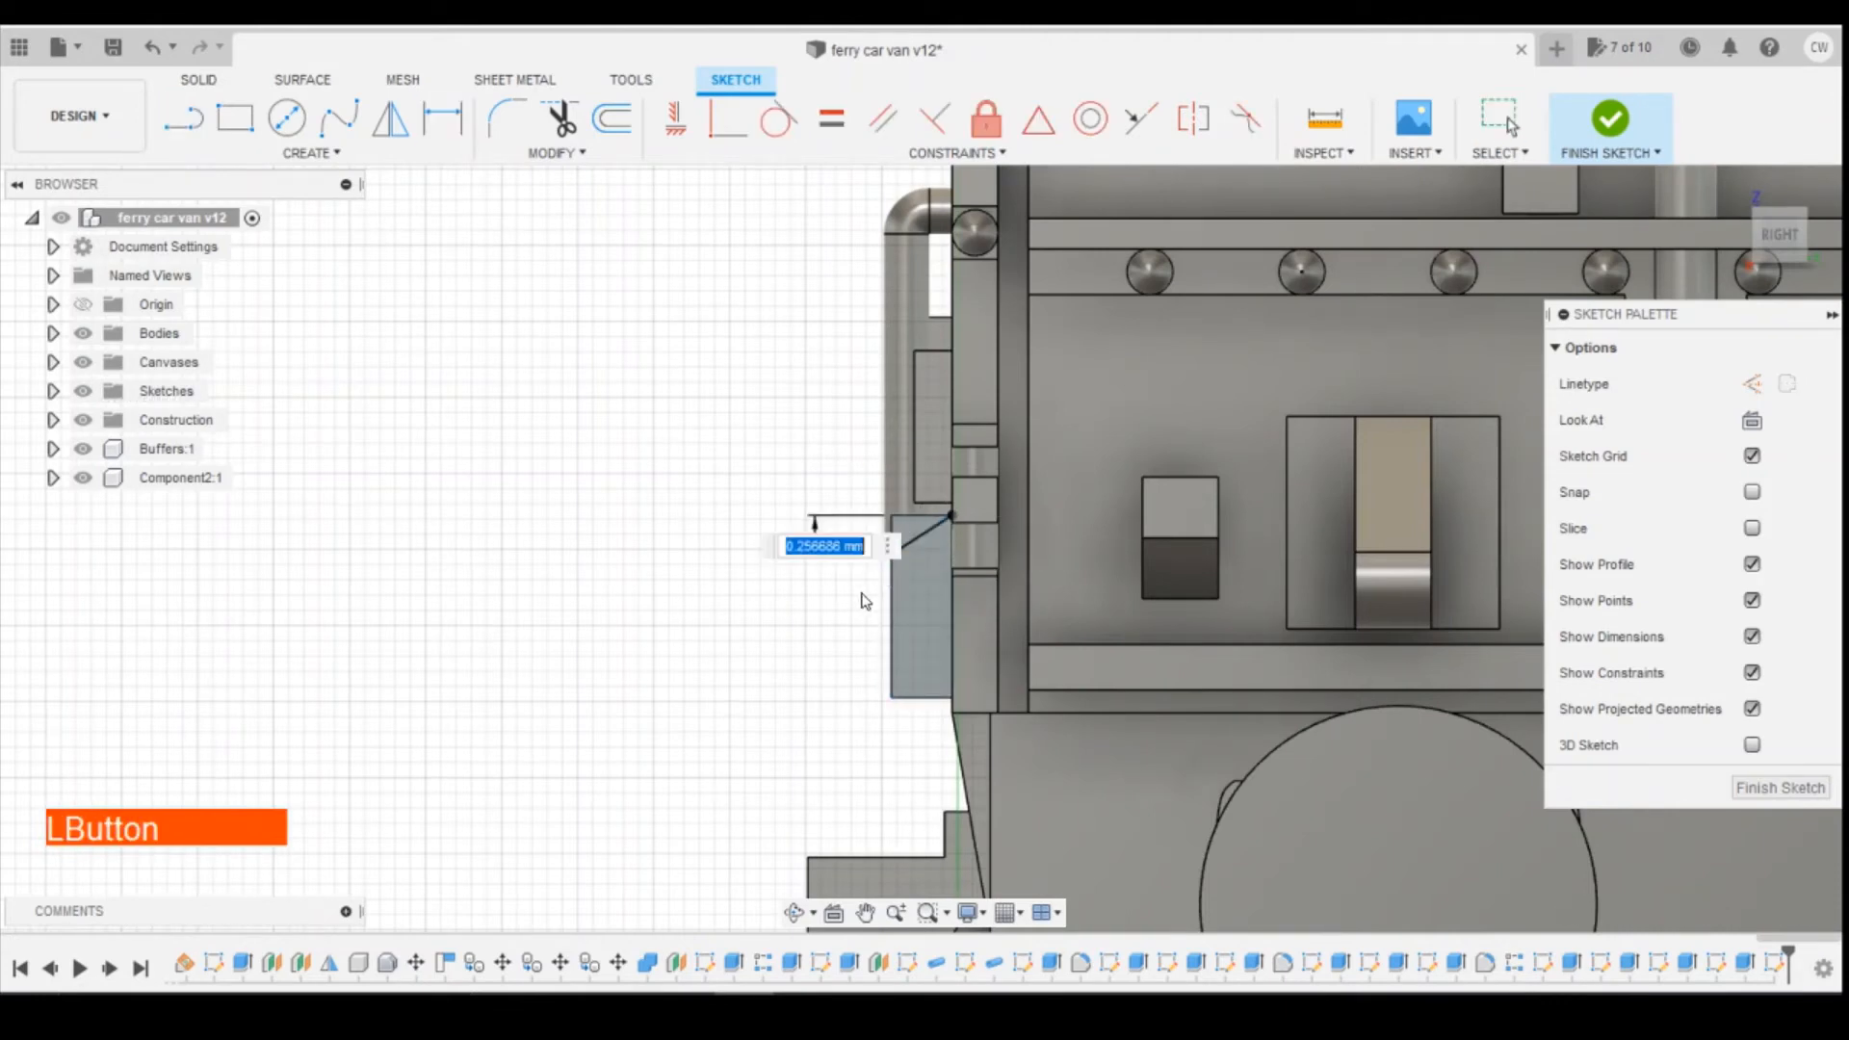
text(0.25)
key(Return)
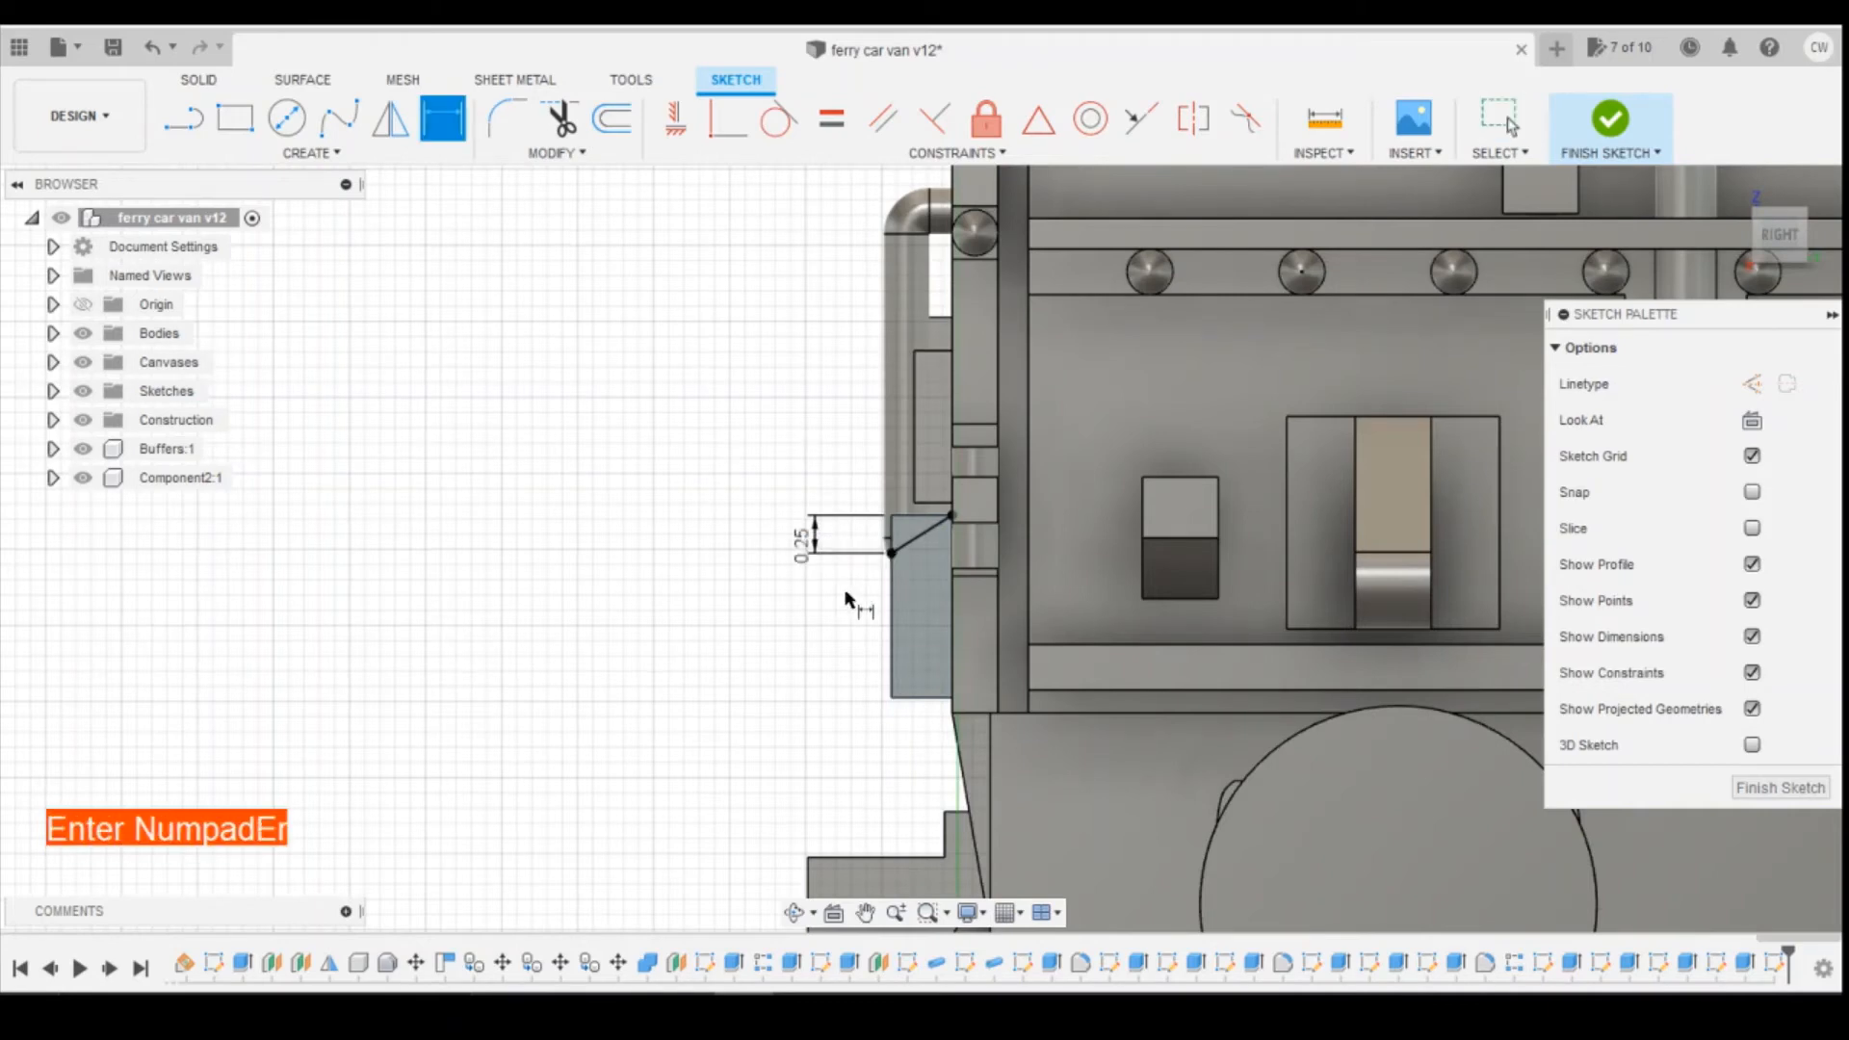
key(Escape)
Extrude the triangular profile -1.25 mm as a cut across the block's full width to give it a sloping top.
scroll(932, 518, up, 4)
right_click(894, 526)
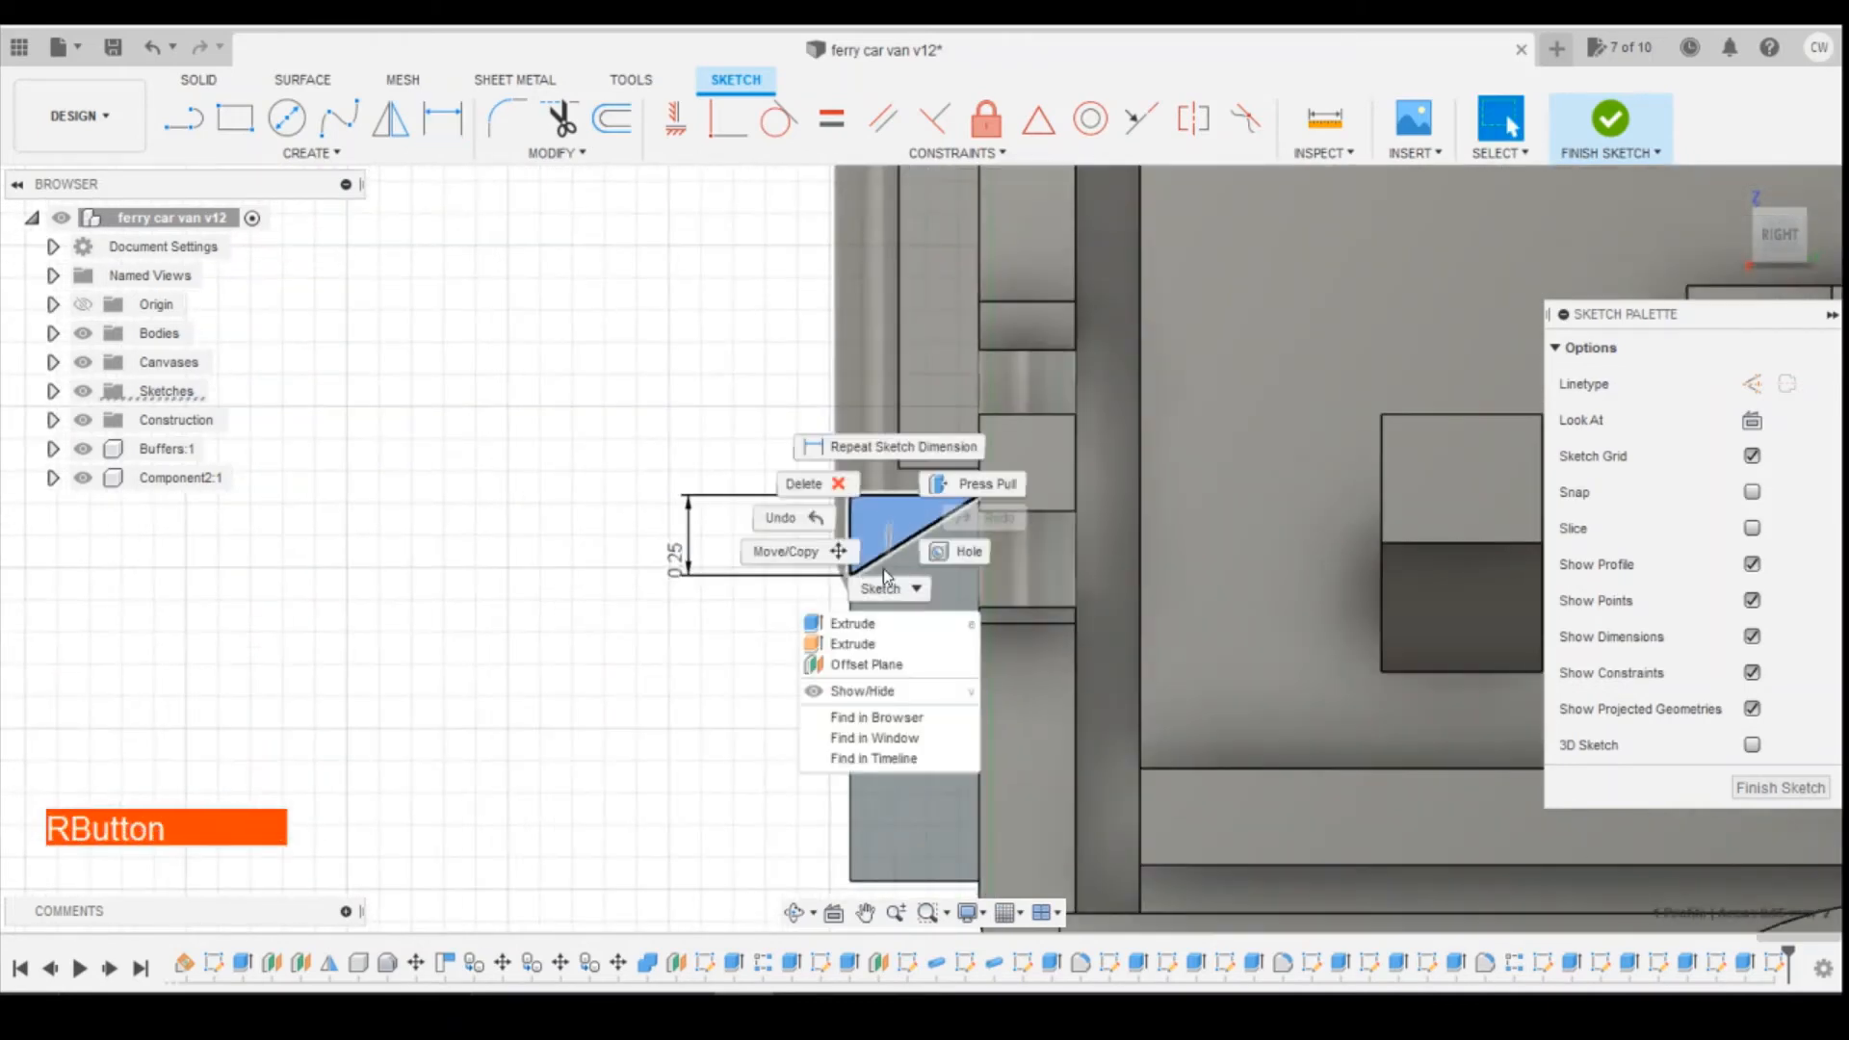
click(872, 624)
drag(1772, 240, 1834, 227)
click(710, 494)
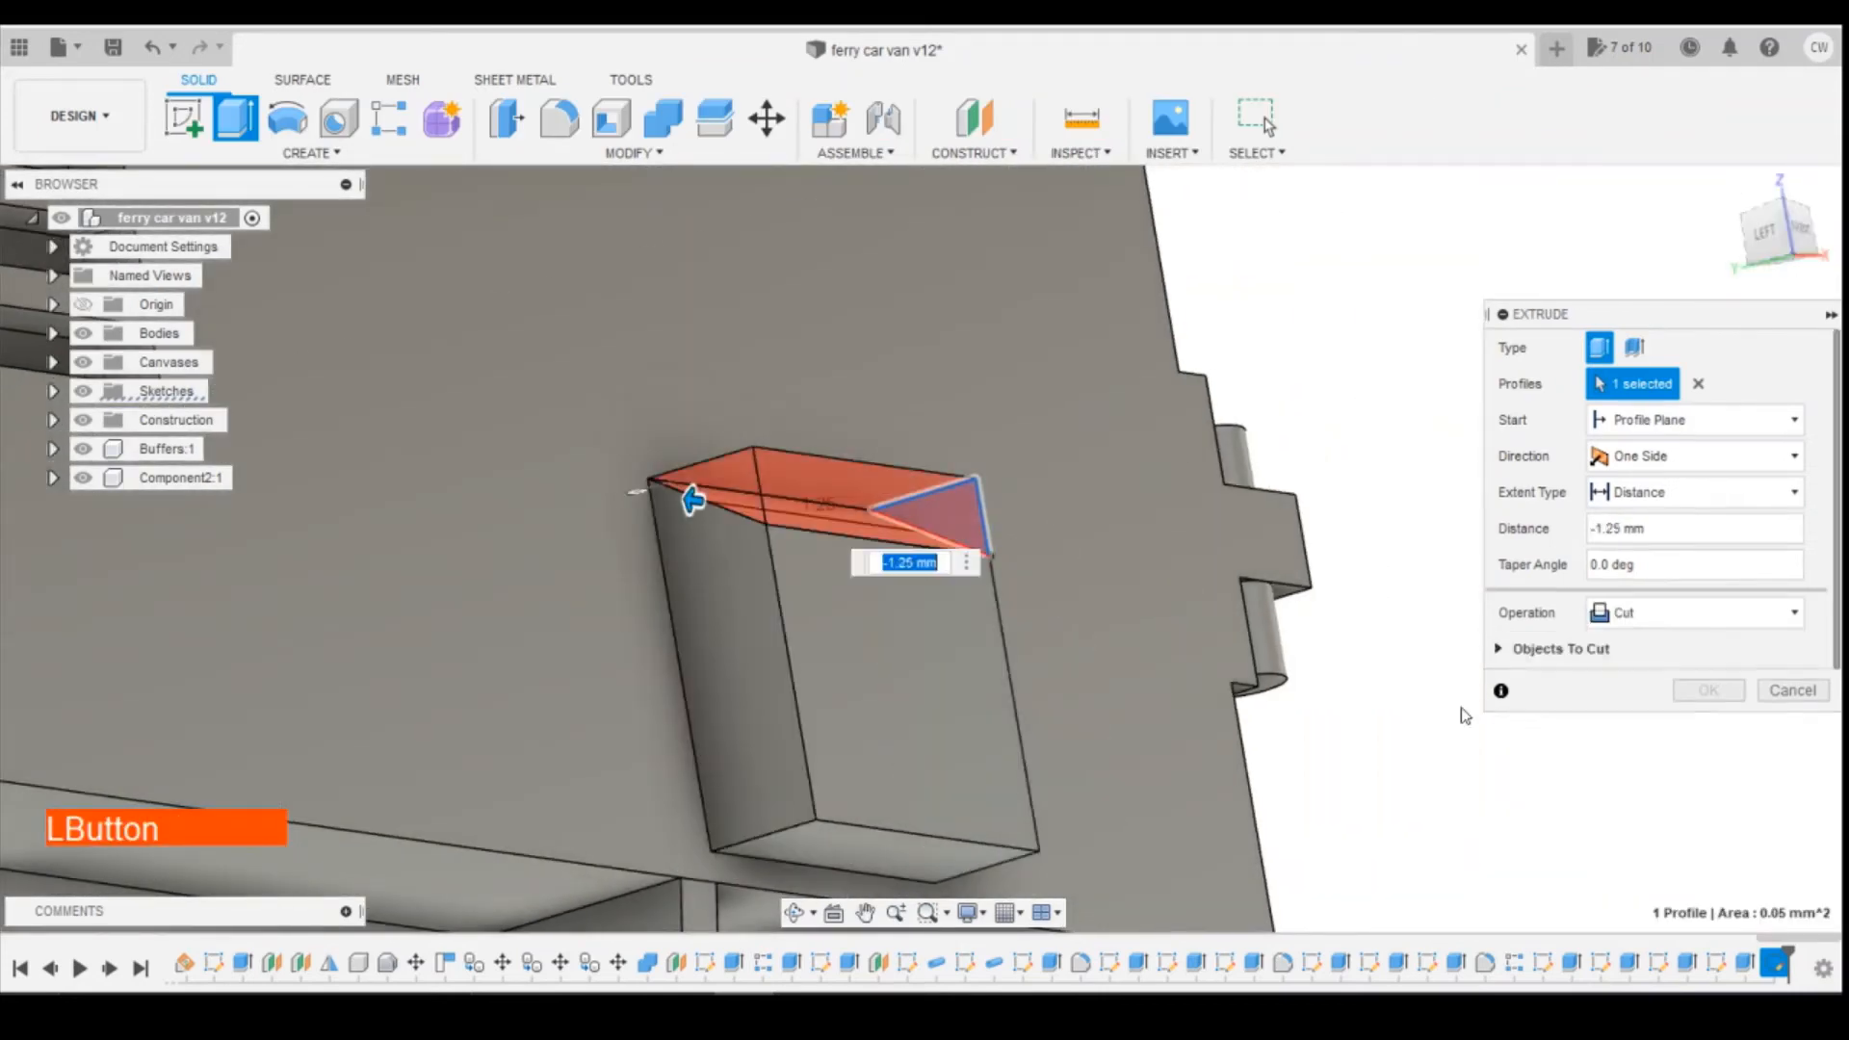
click(1719, 695)
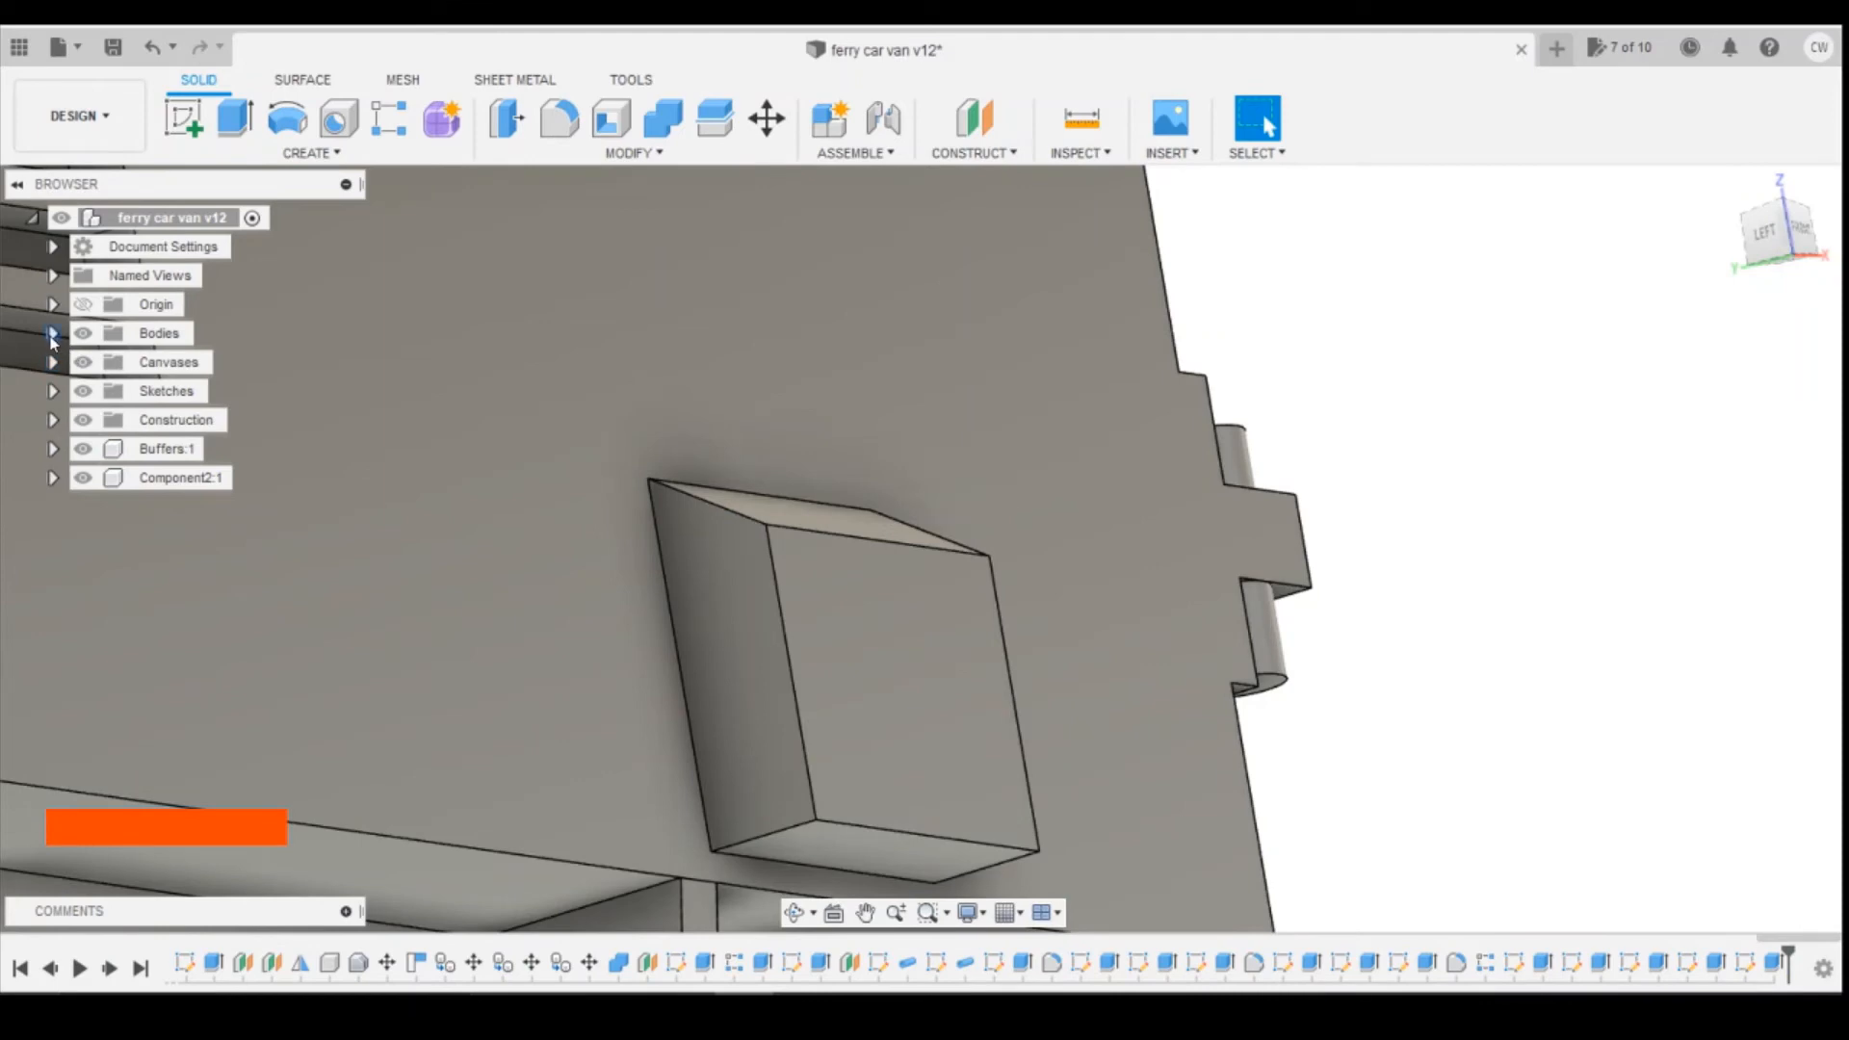
List the model's bodies and check the extrude settings of the sloping cut without changing them.
click(53, 333)
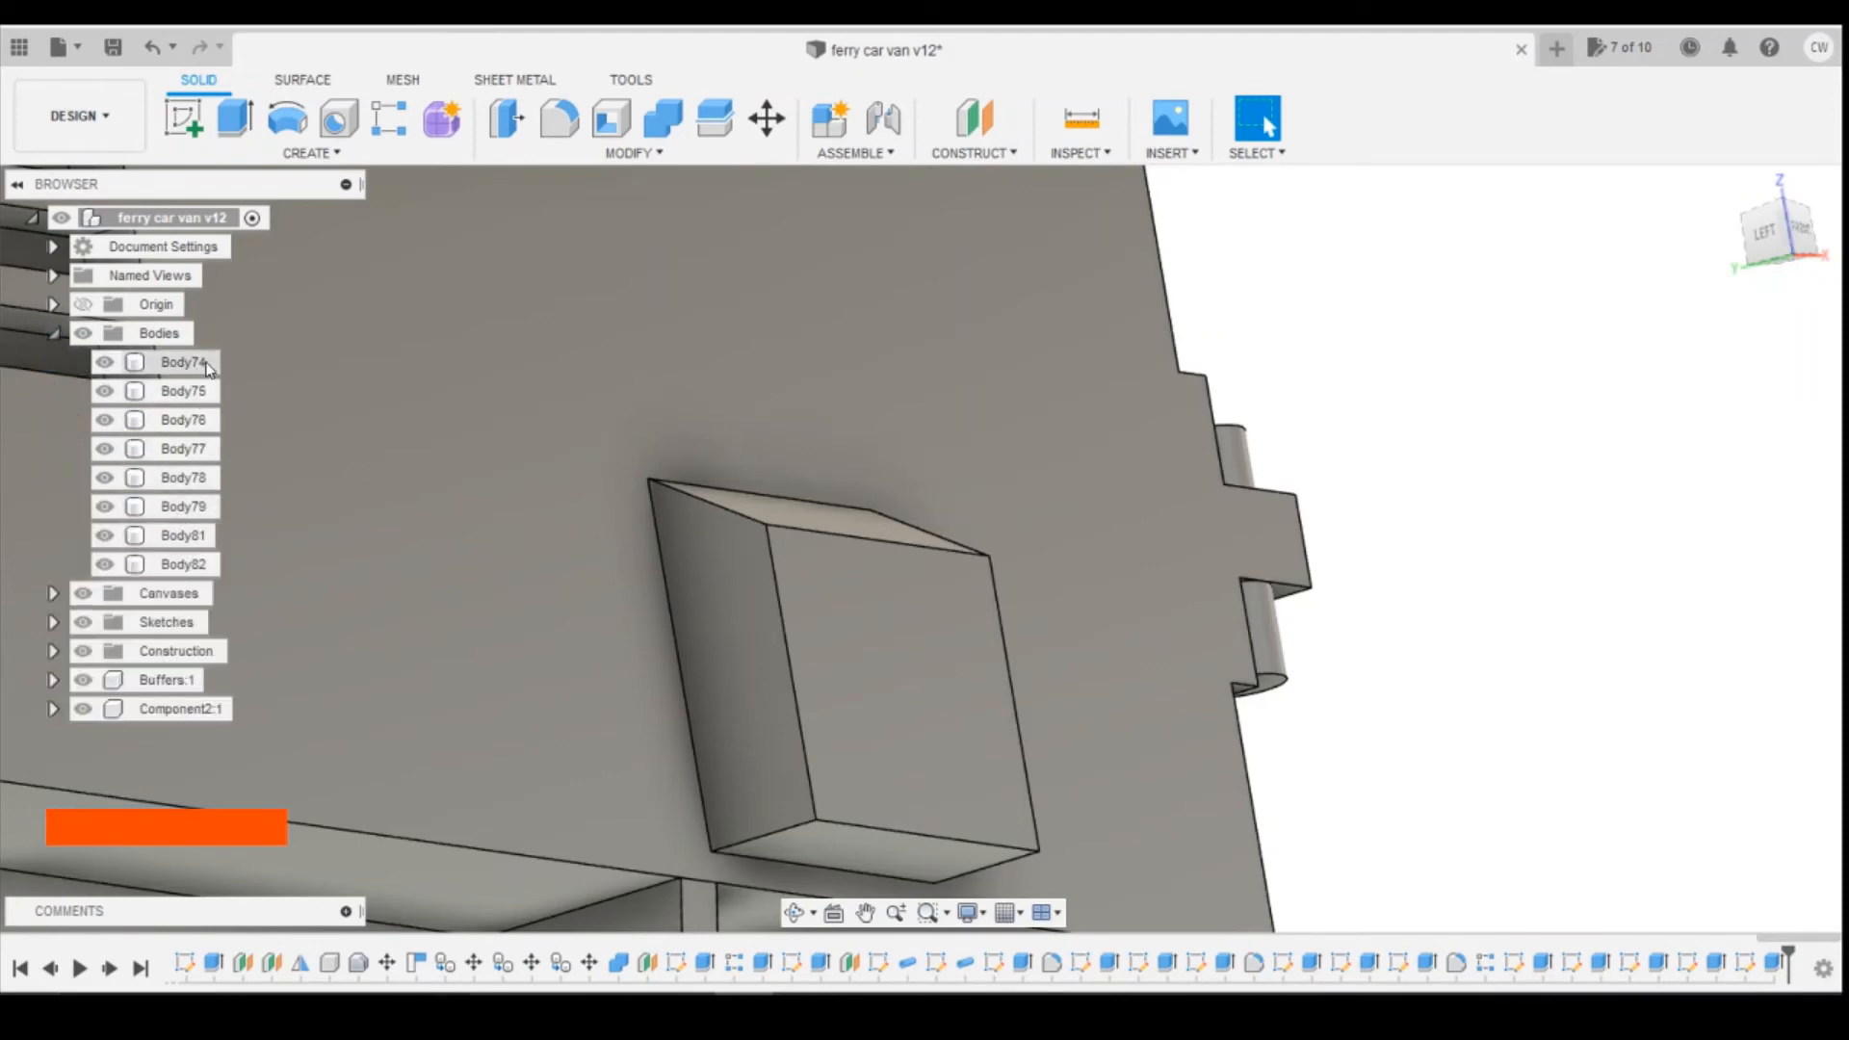
click(1772, 961)
right_click(1772, 959)
click(1731, 720)
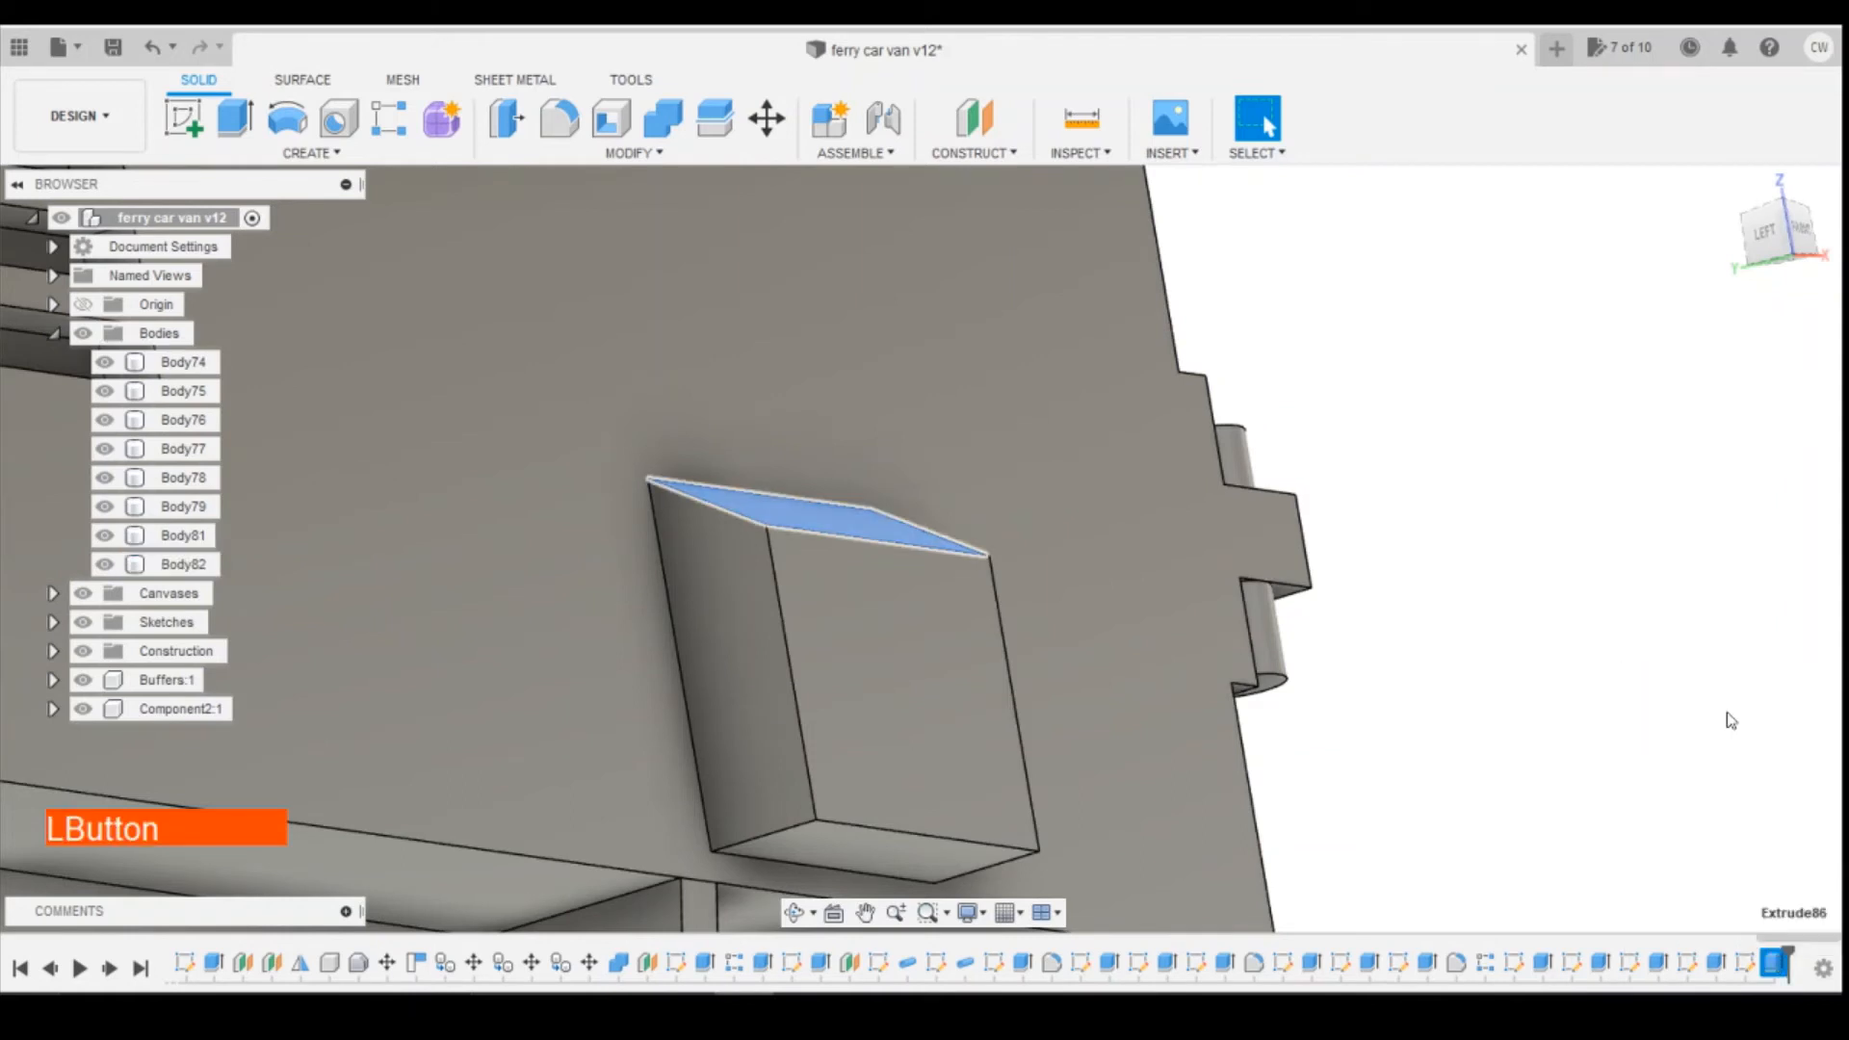
click(1798, 703)
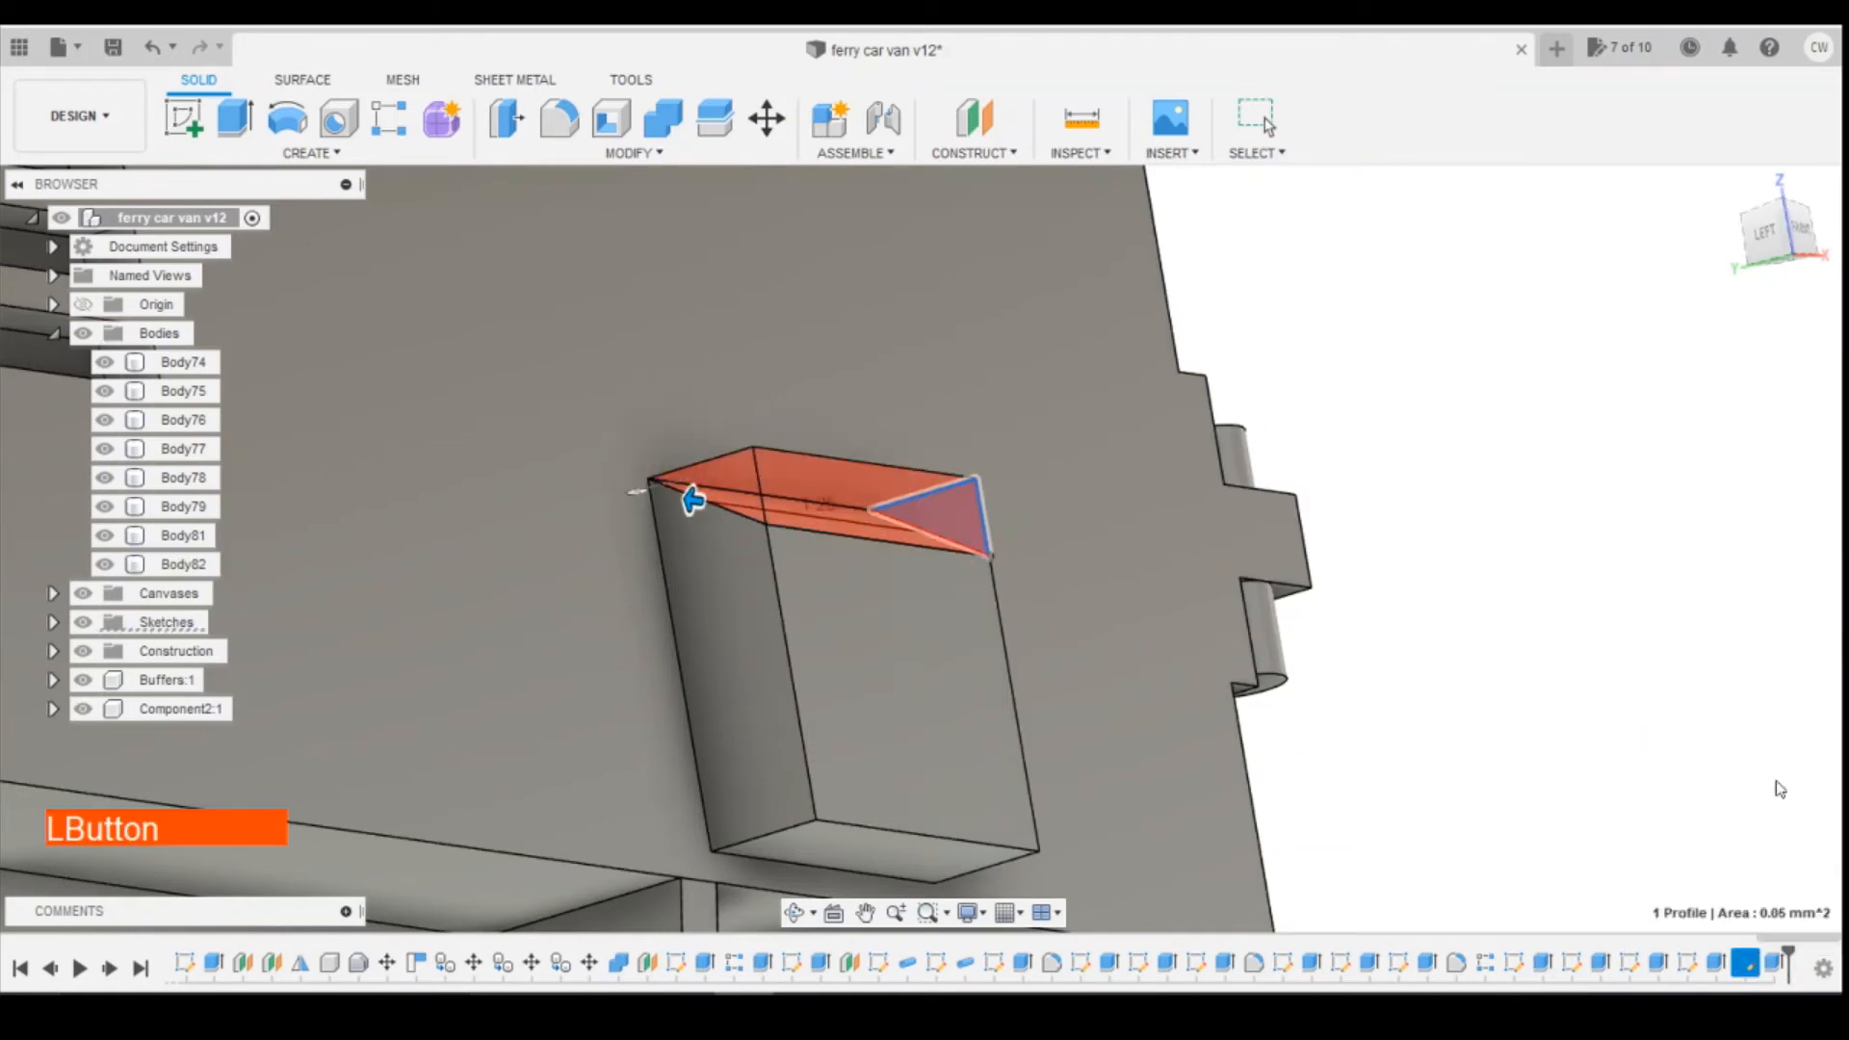
Change the operation of the block's 0.4 mm extrude to Join so it merges with the van body.
click(1715, 961)
right_click(1715, 961)
click(1707, 724)
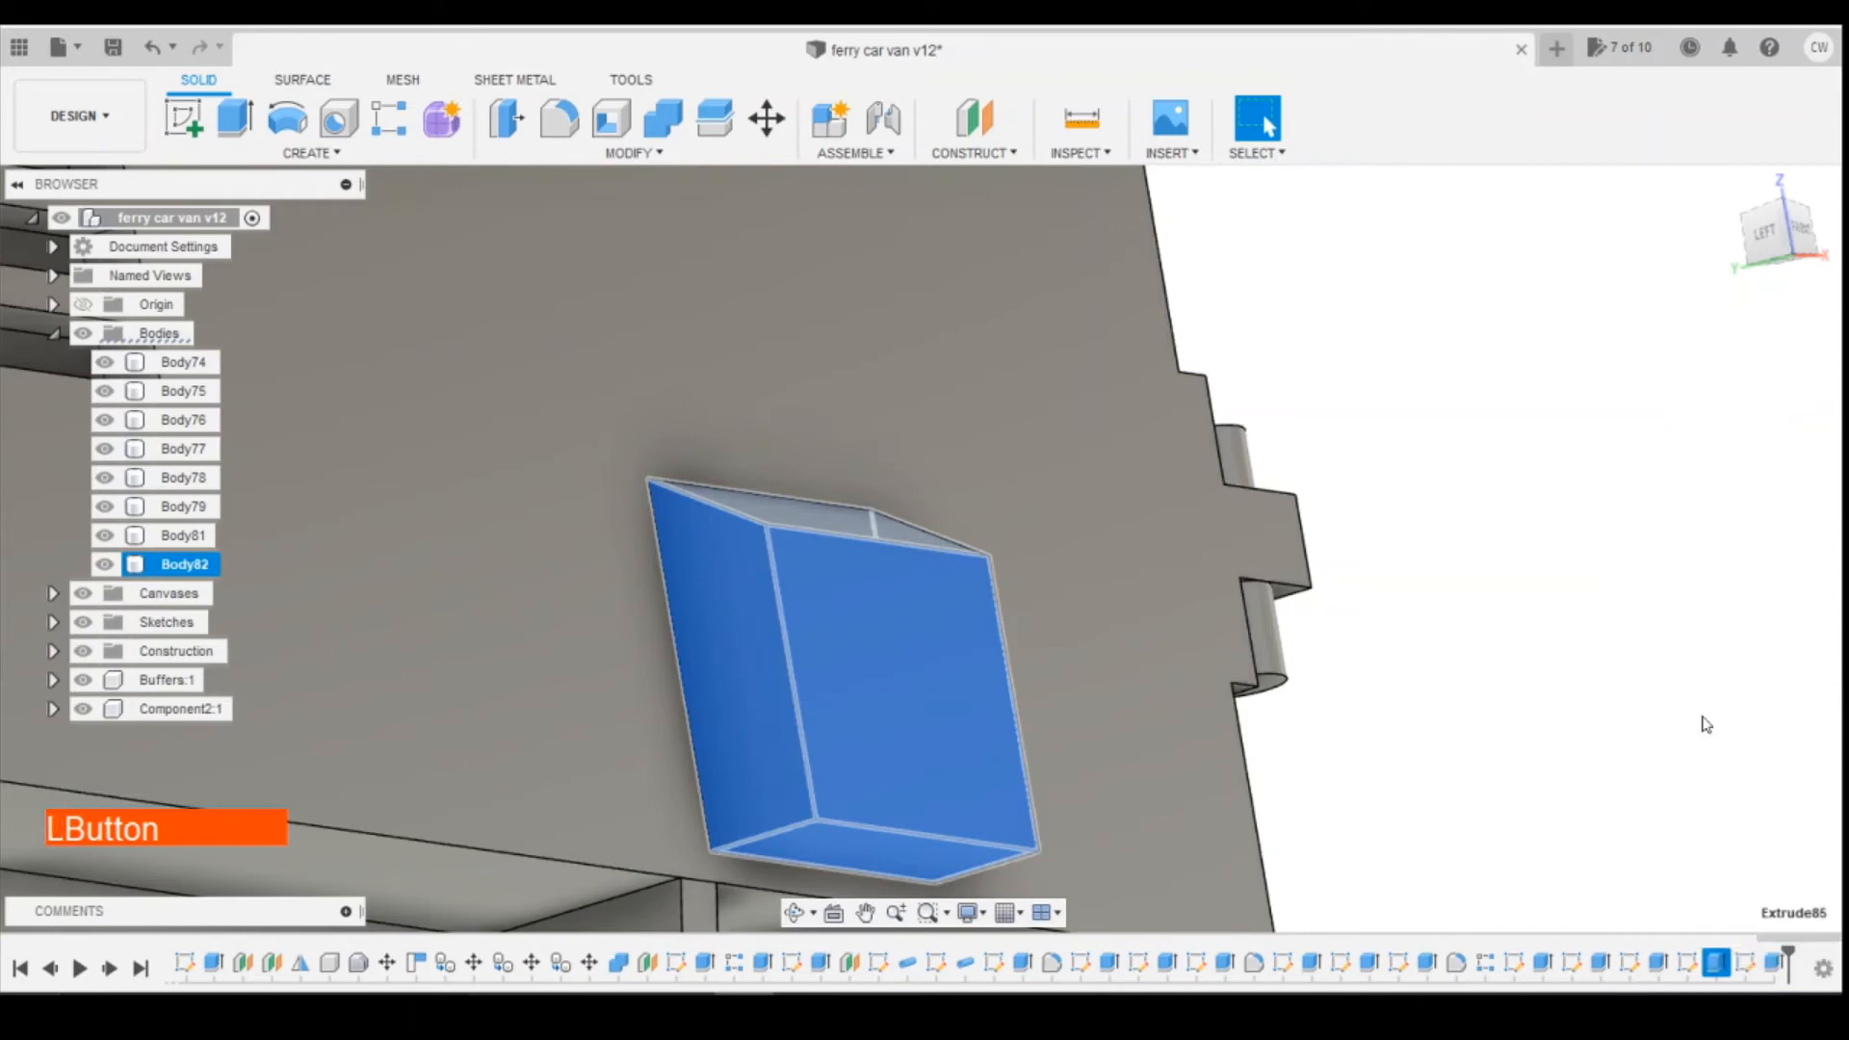
click(1653, 623)
click(1633, 644)
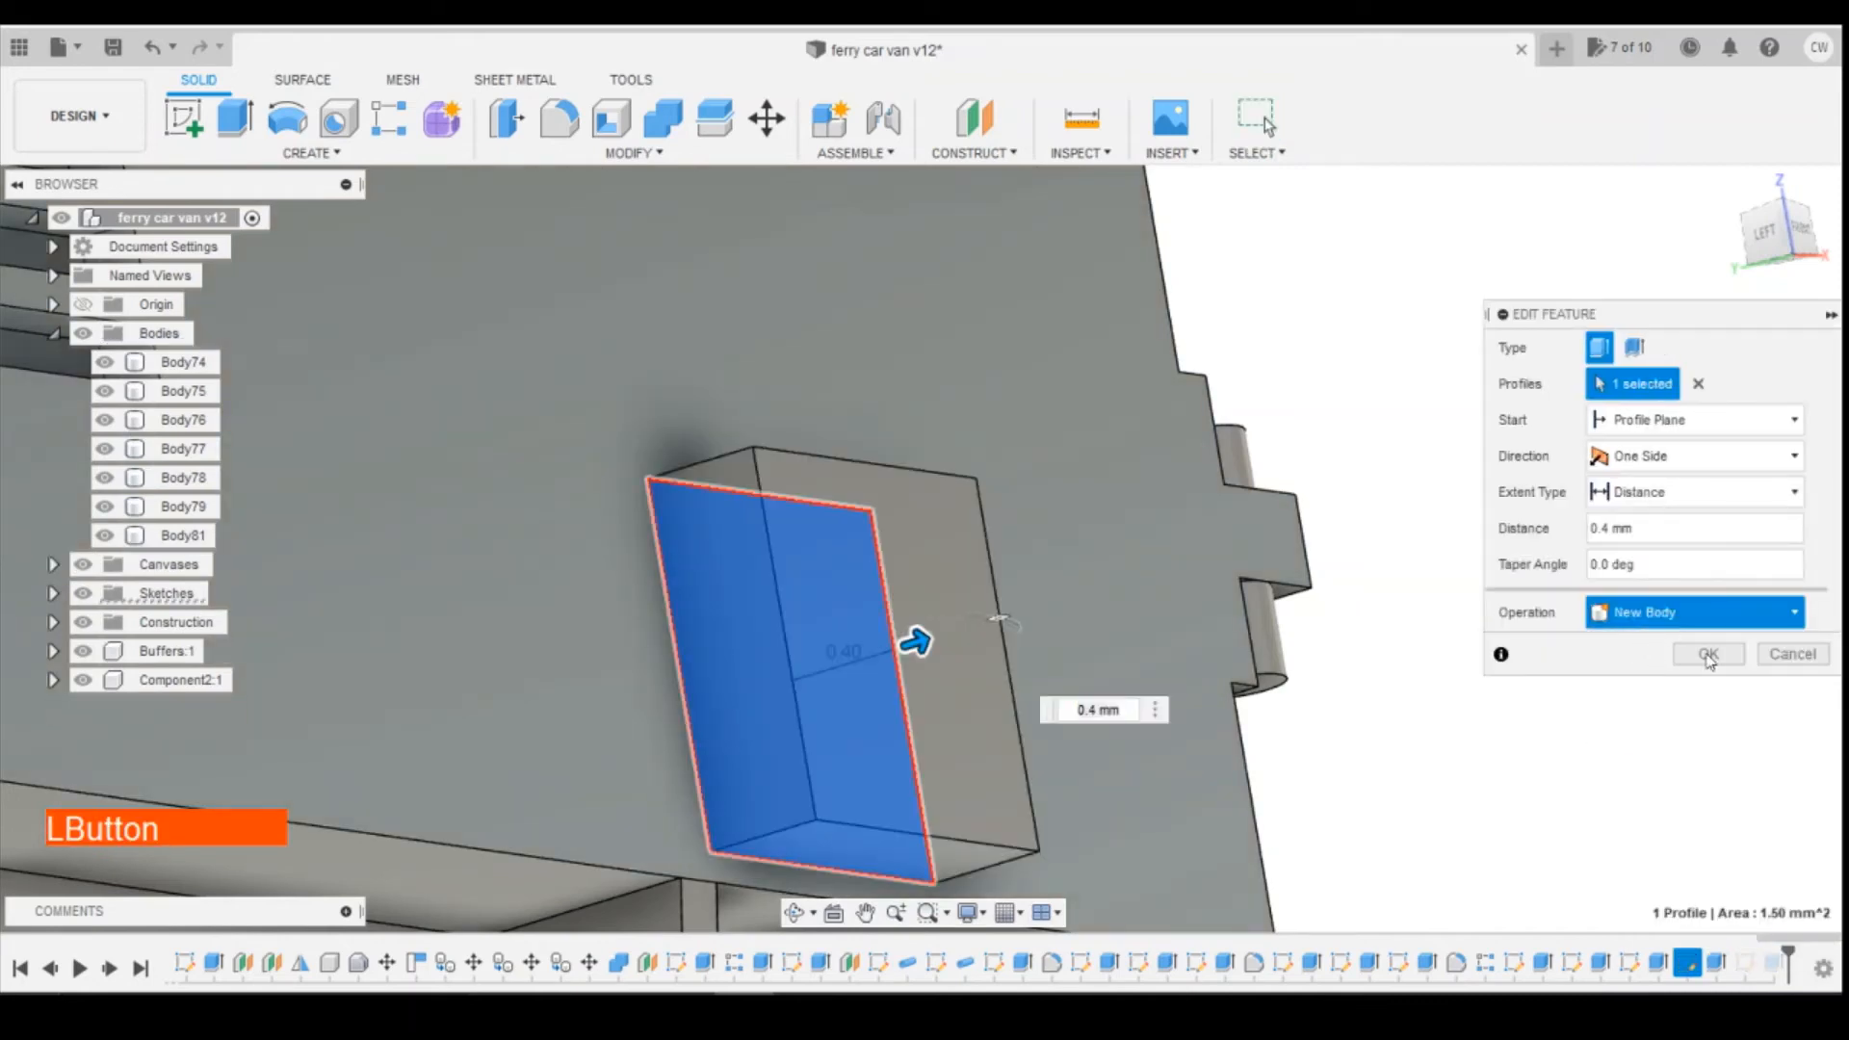
click(1708, 656)
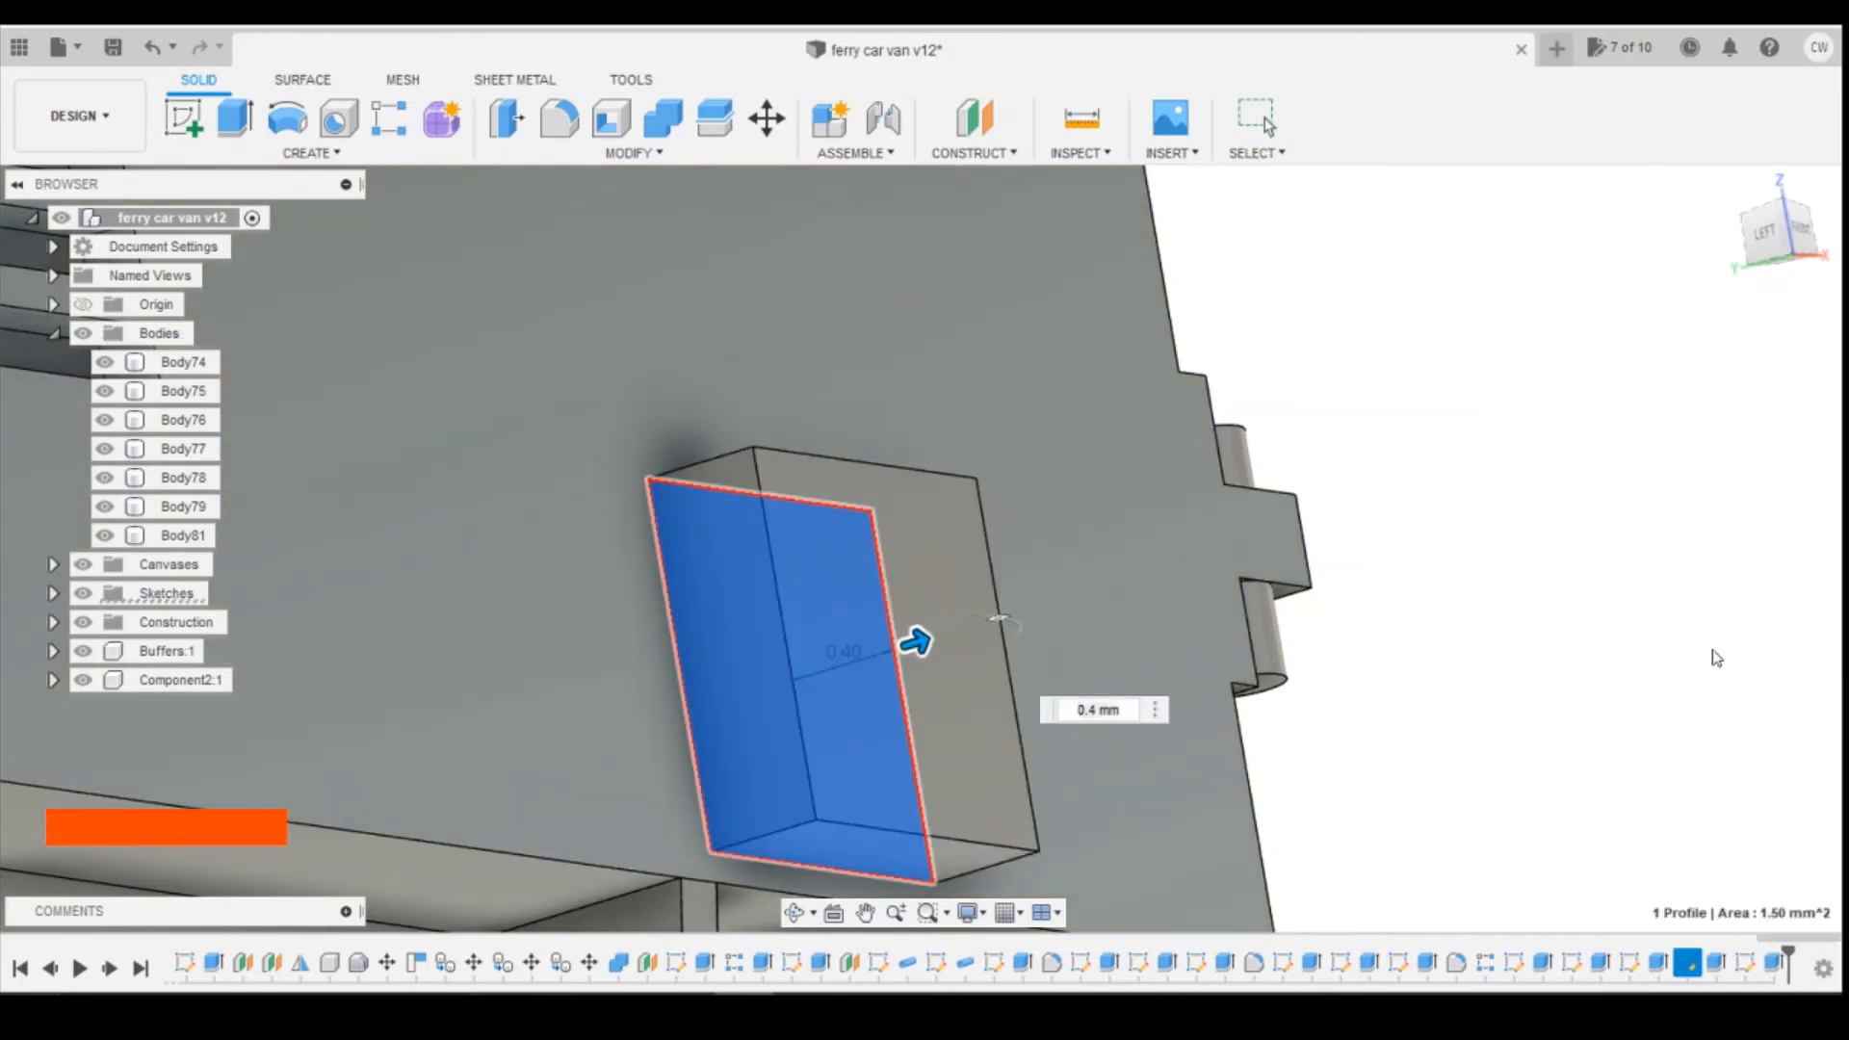
Check the operation setting of the 0.15 mm extrude made just before the block, leaving it unchanged.
click(1657, 962)
right_click(1657, 961)
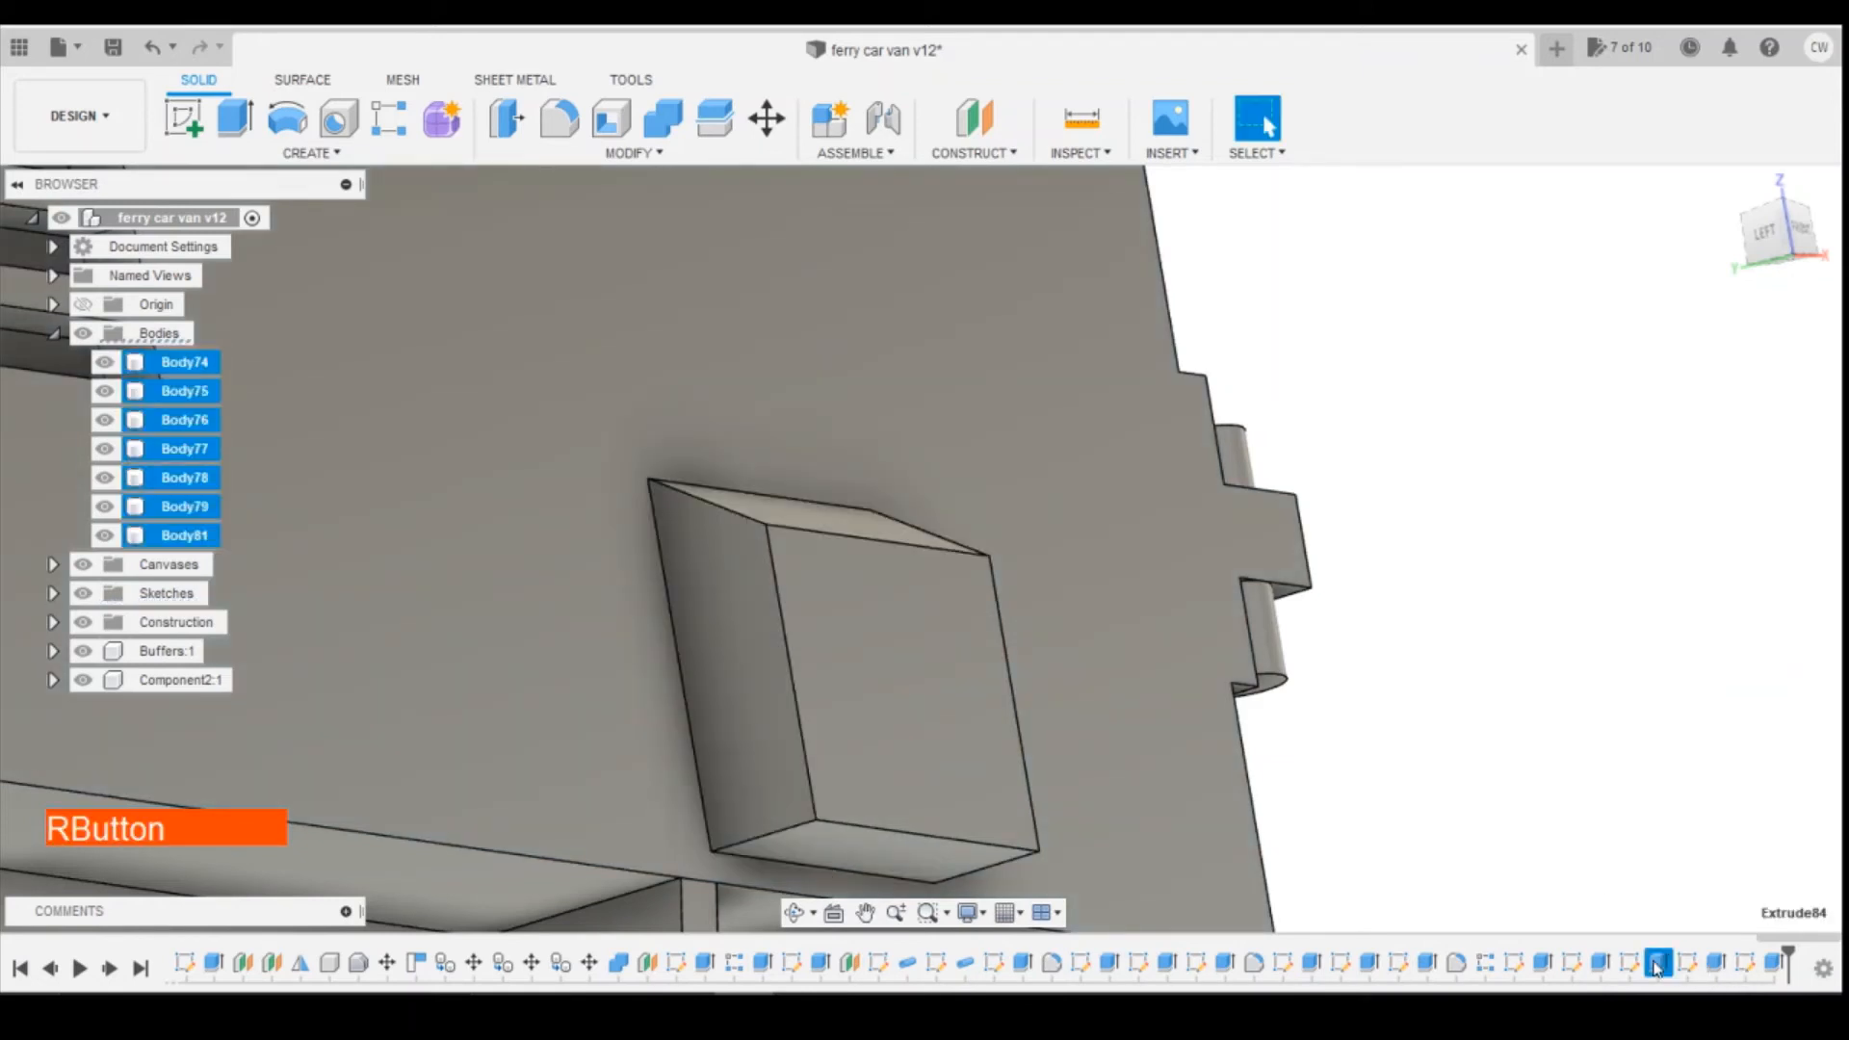
click(1690, 741)
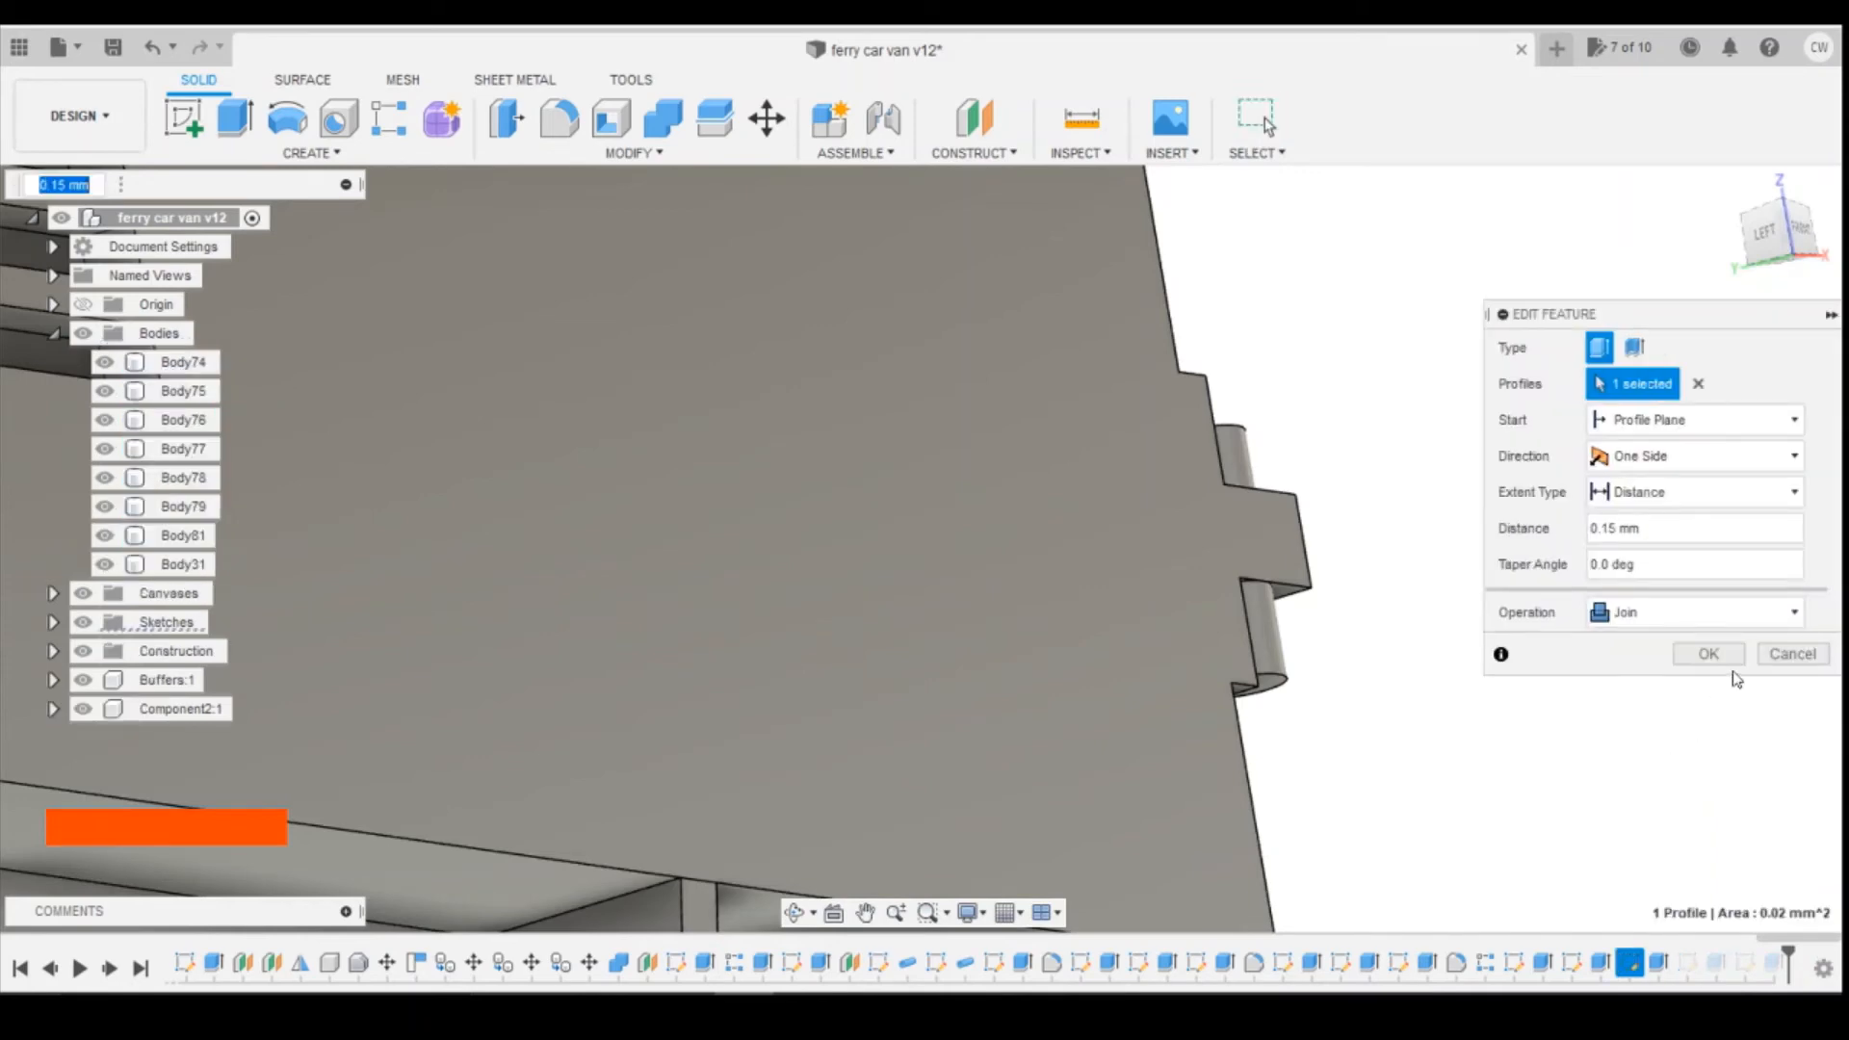
click(1770, 663)
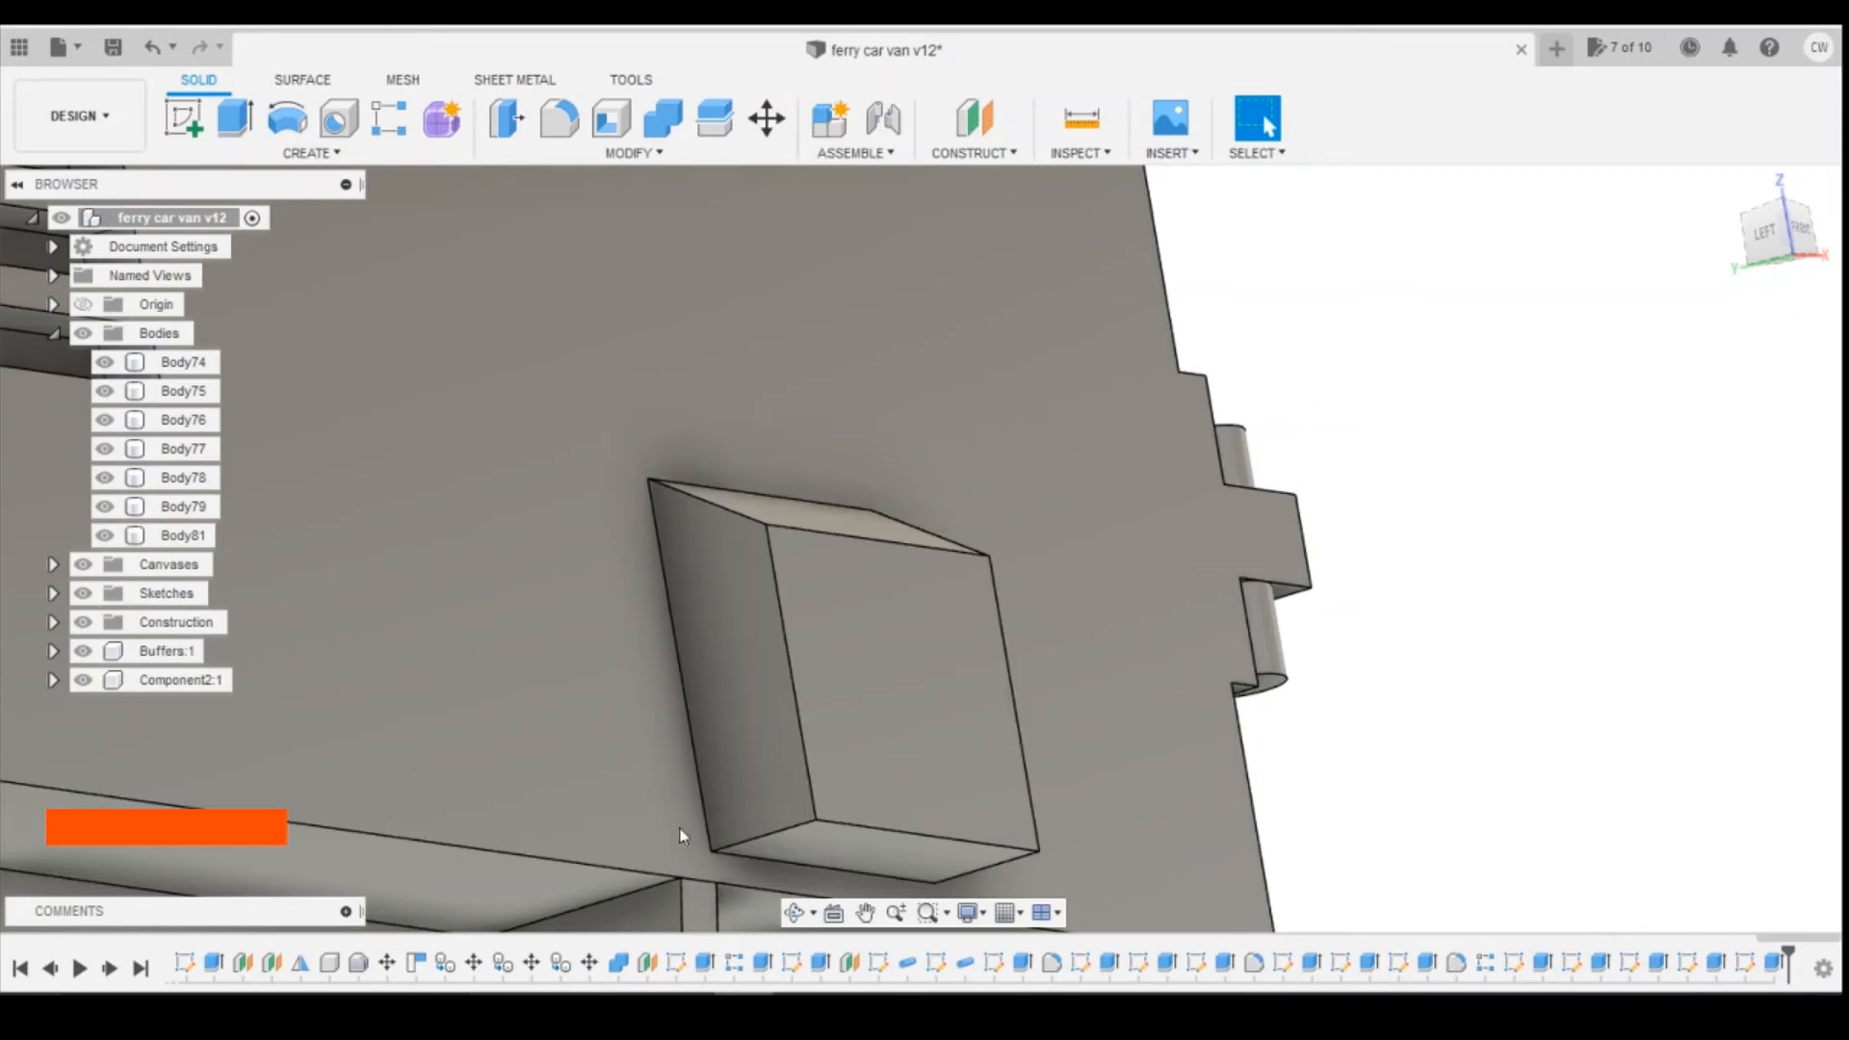
Hide the main van body to locate stray separate bodies, and inspect the extrudes behind the round detail on the underframe beam.
scroll(1060, 681, down, 5)
scroll(1350, 709, down, 5)
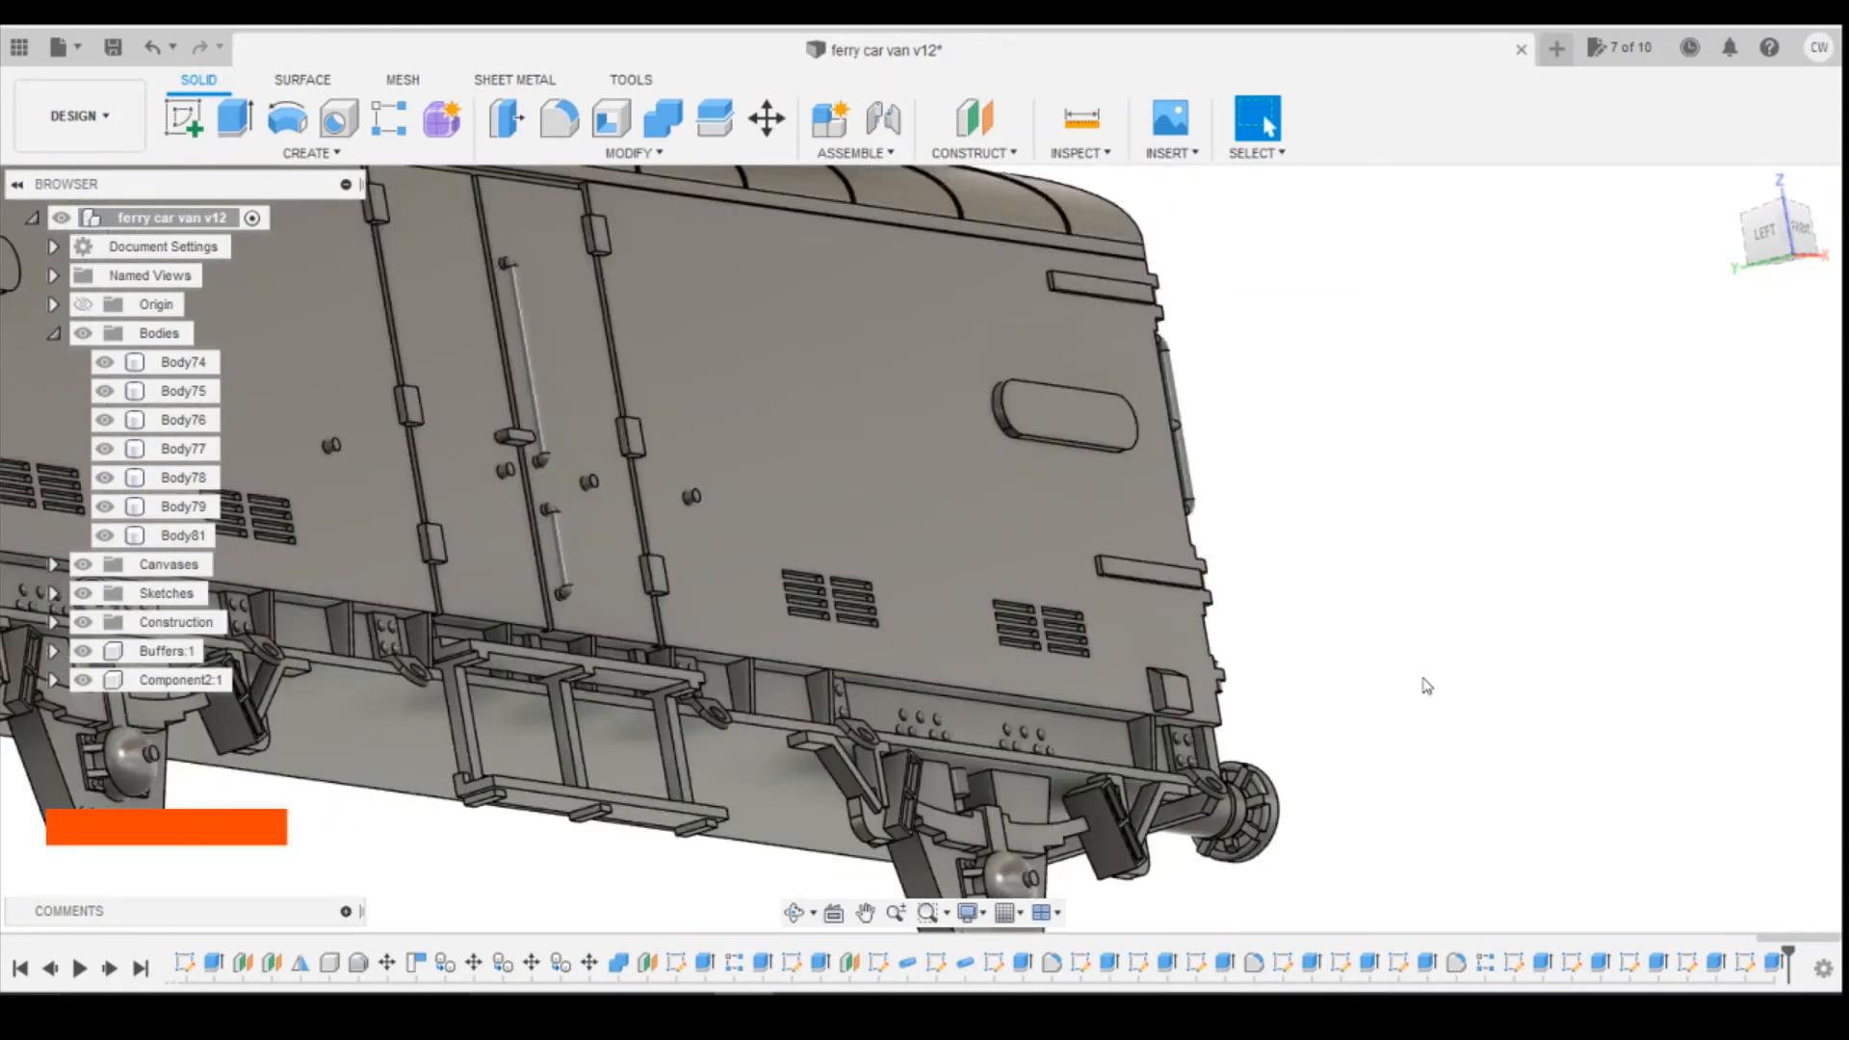
click(102, 538)
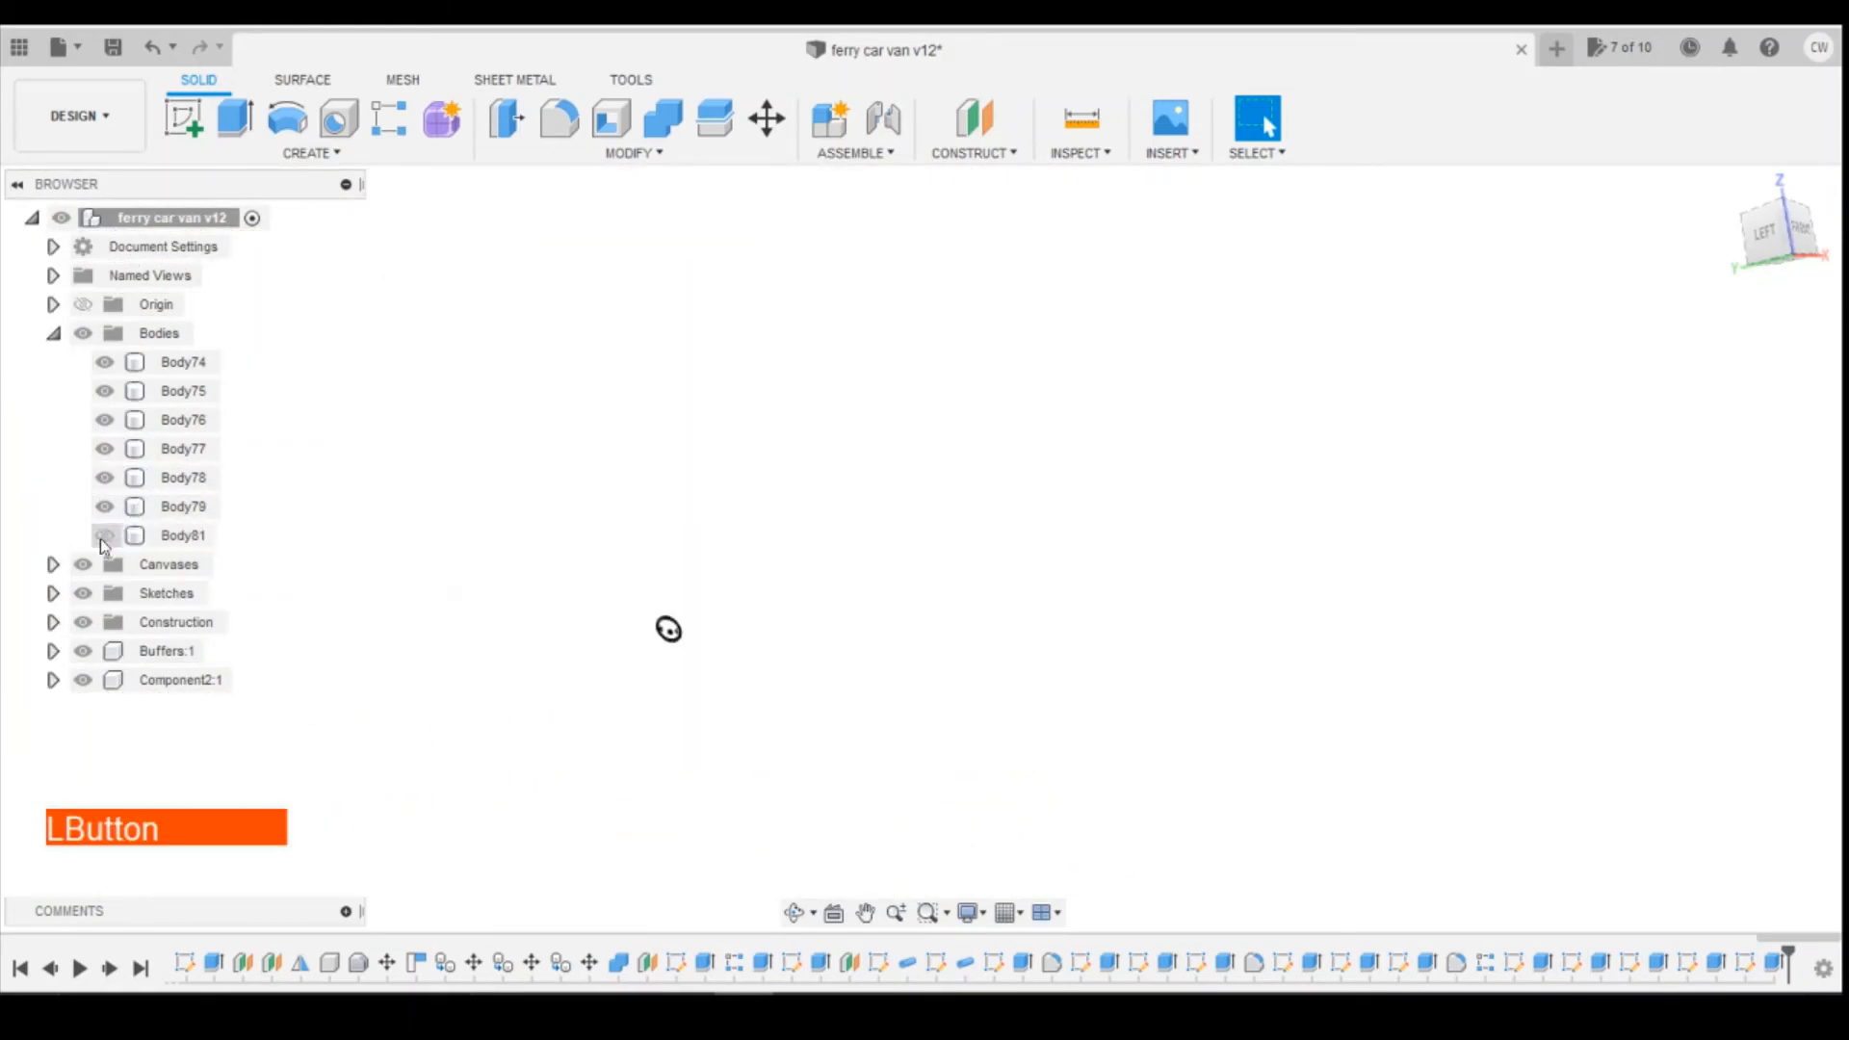
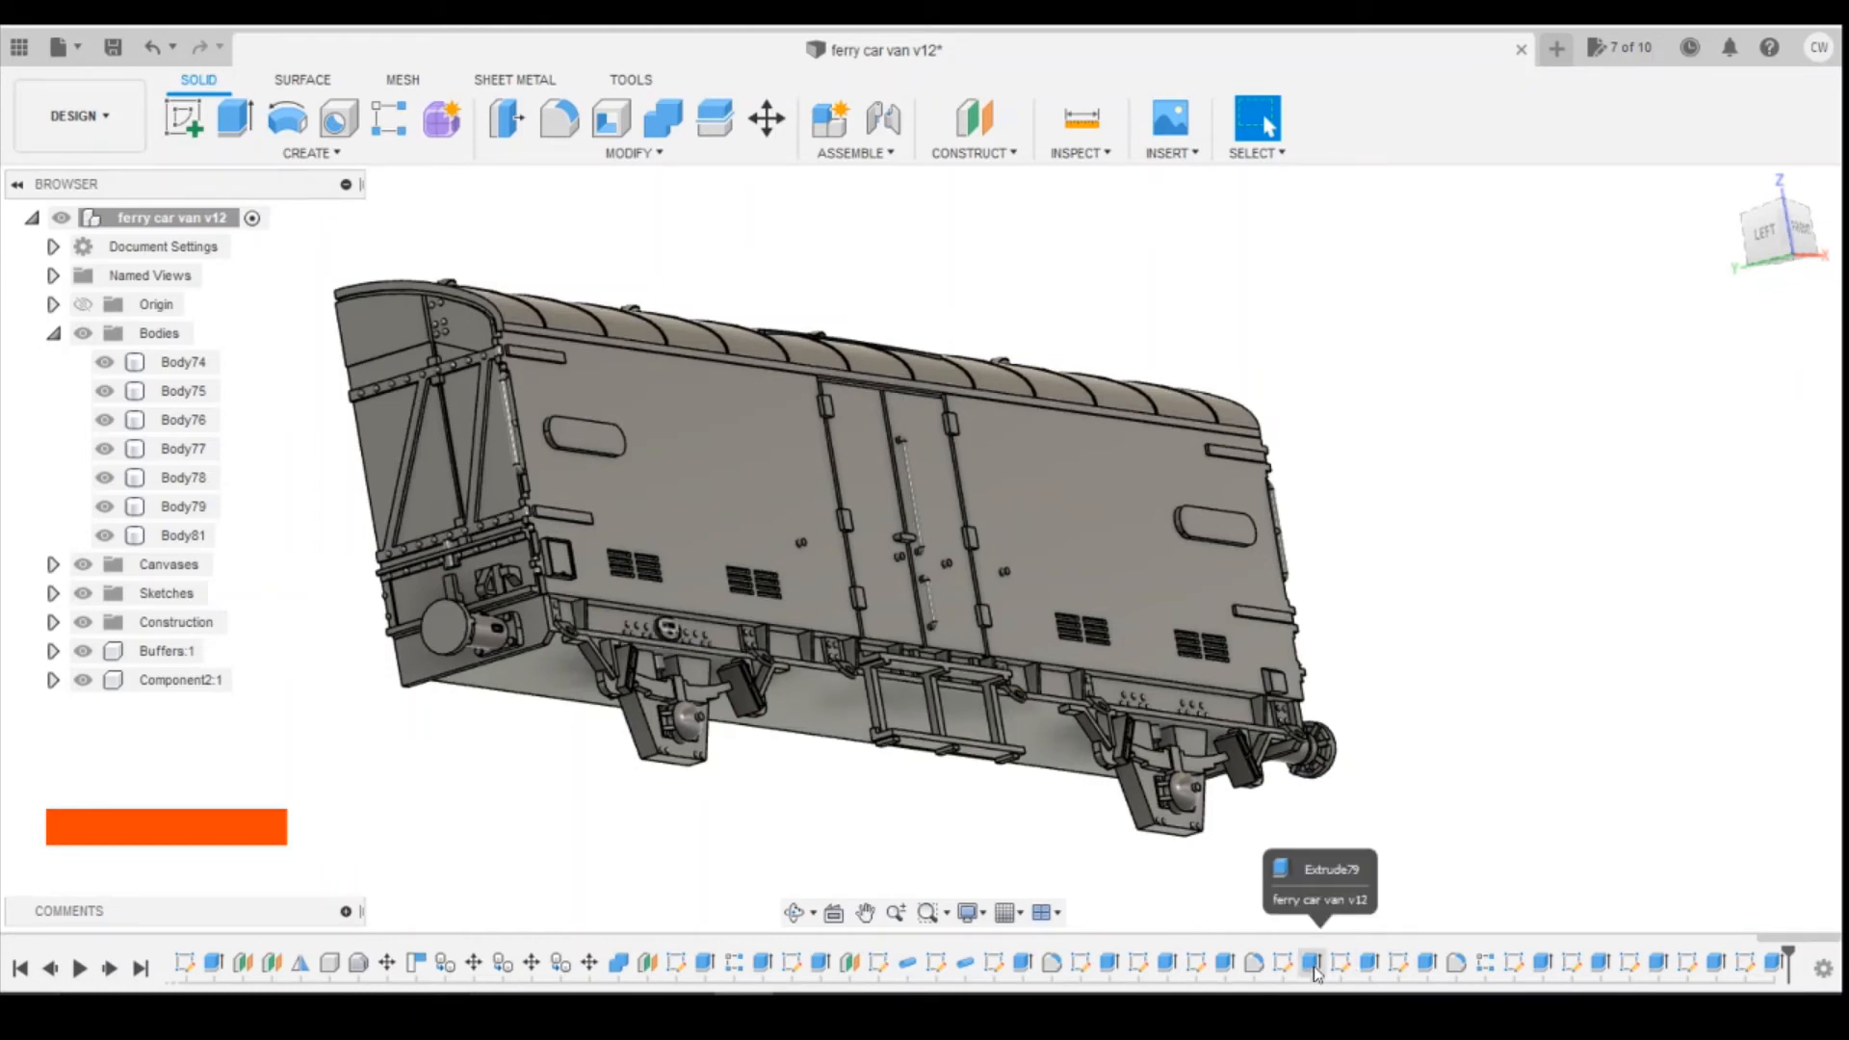
right_click(1319, 968)
click(1223, 966)
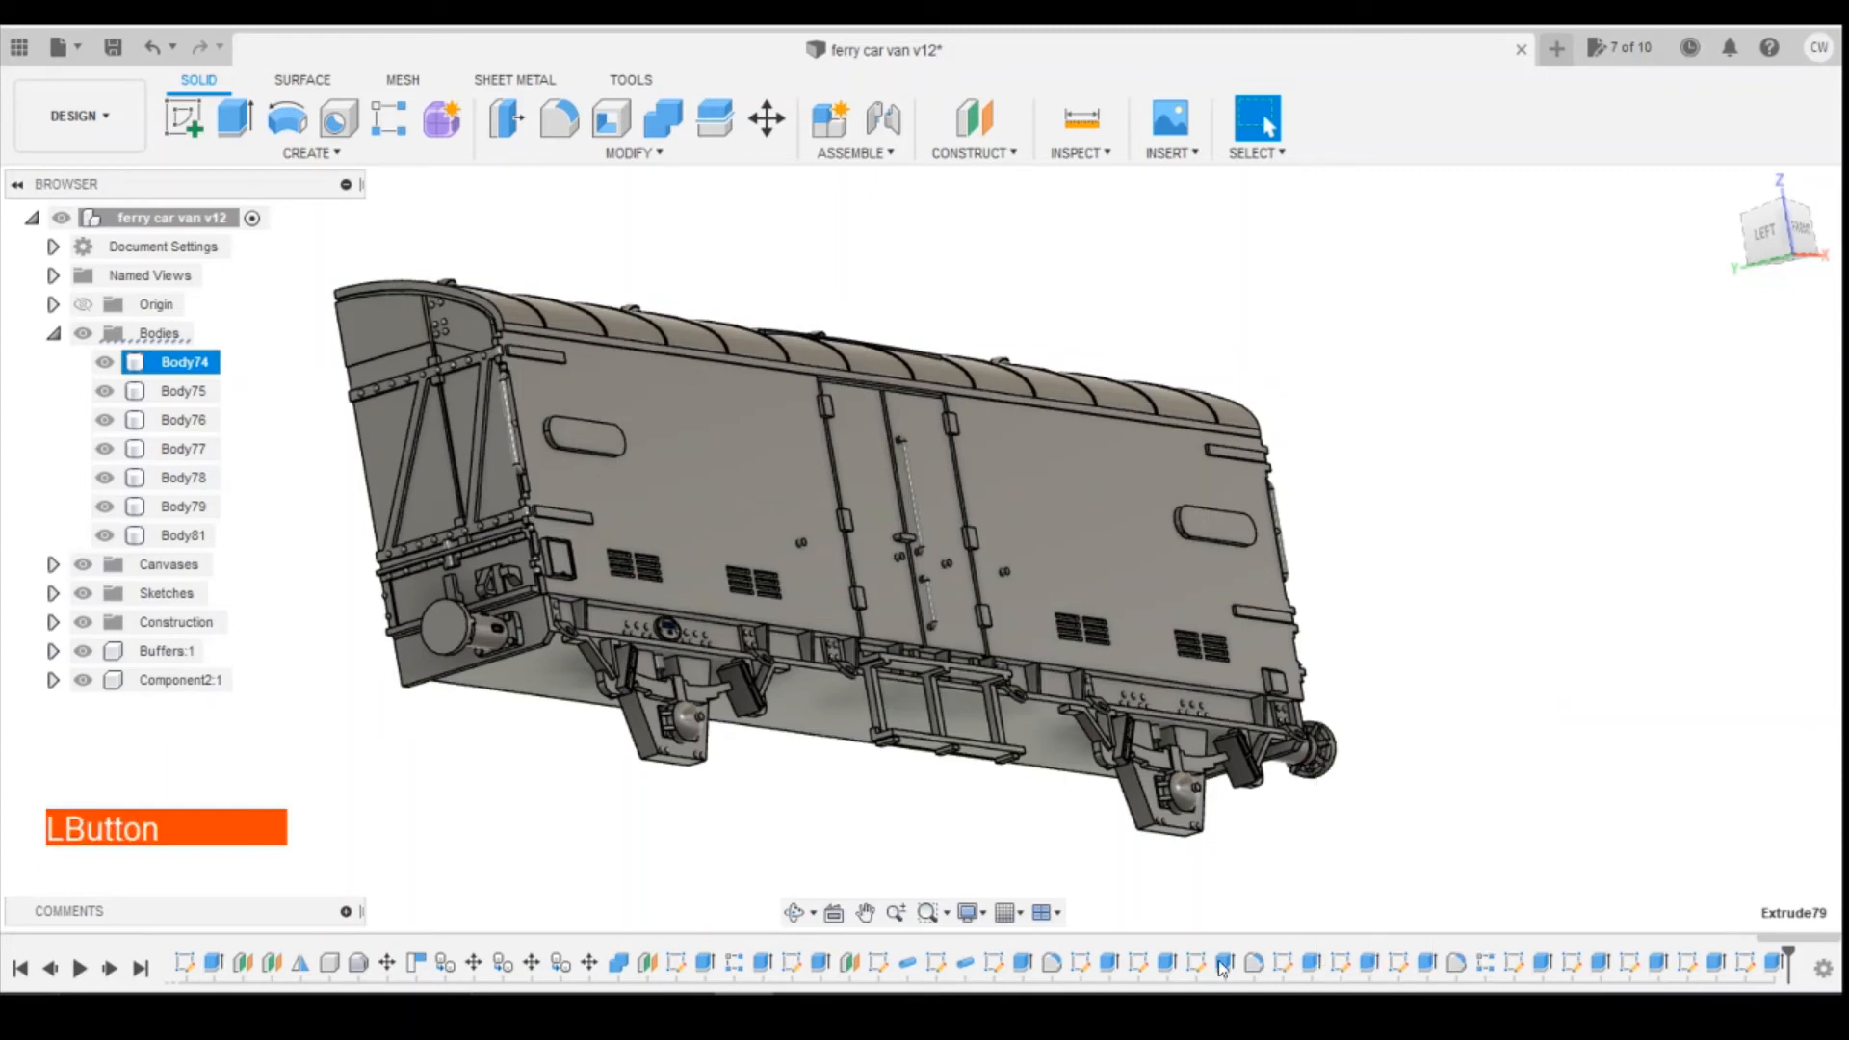
right_click(1163, 965)
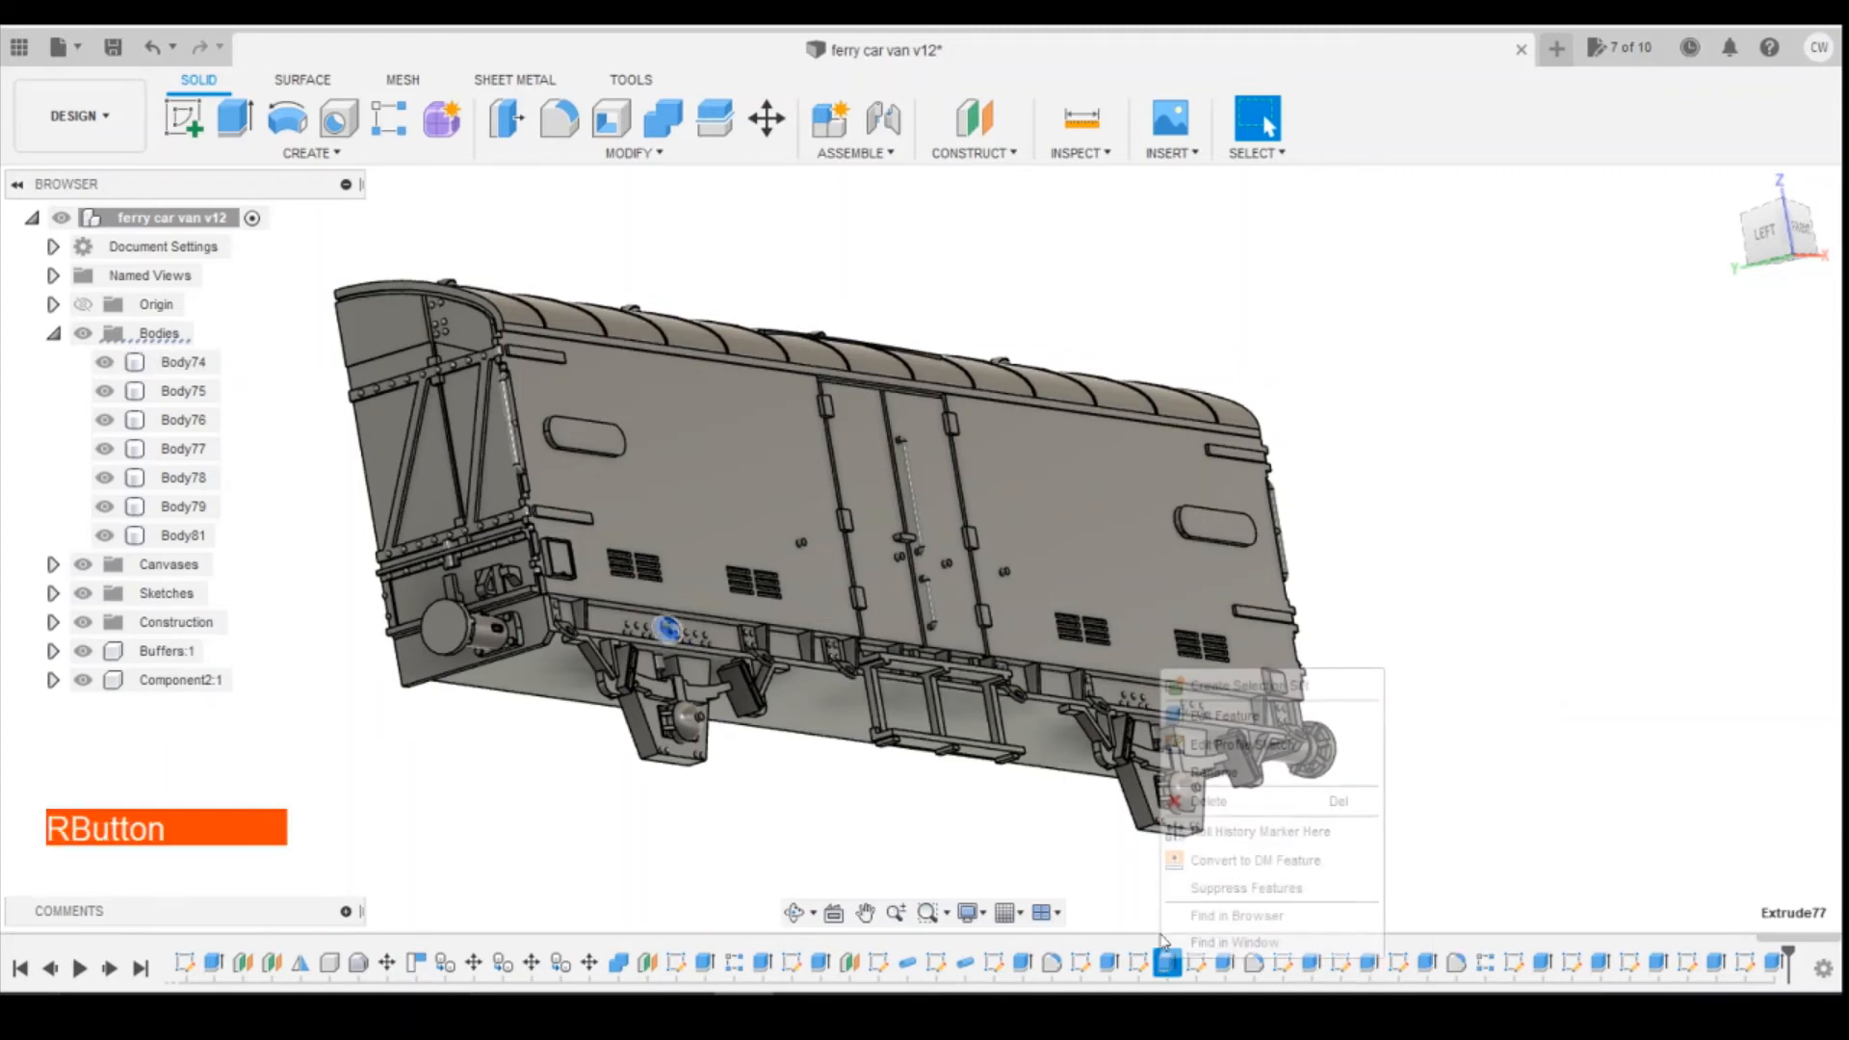
click(1205, 720)
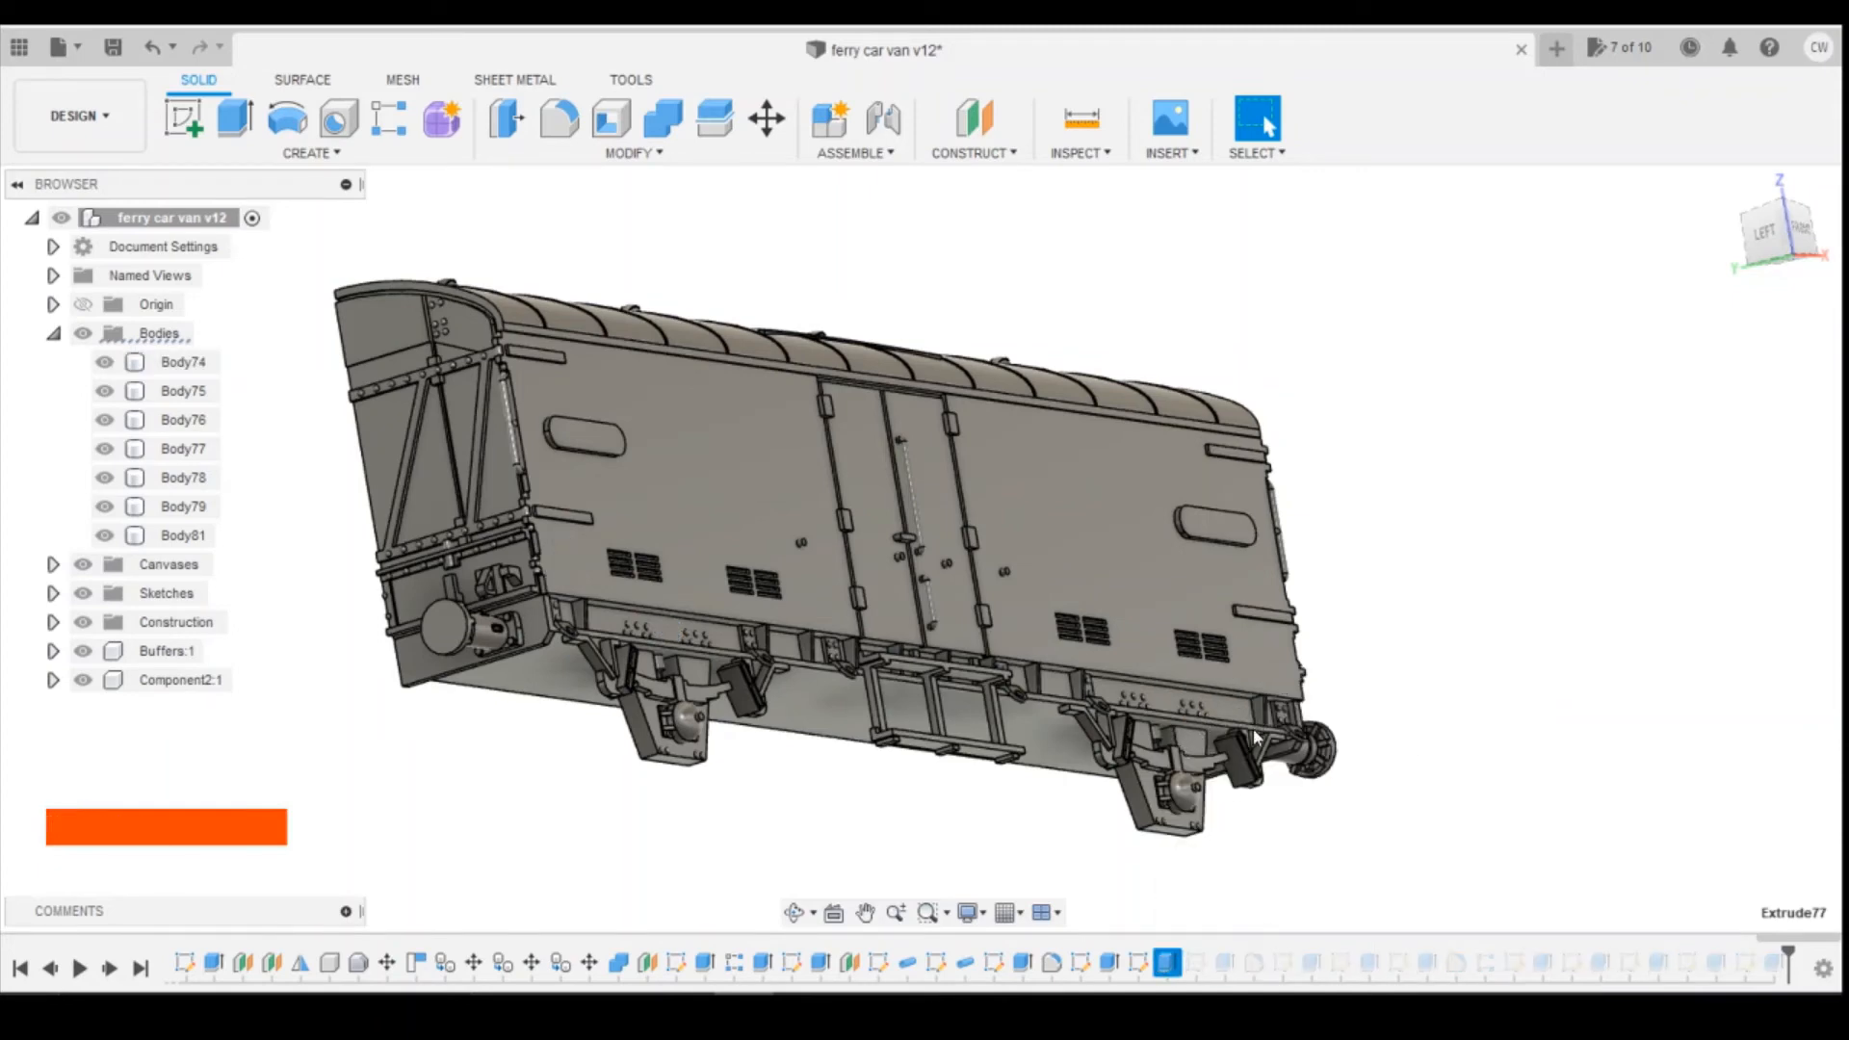
click(1708, 654)
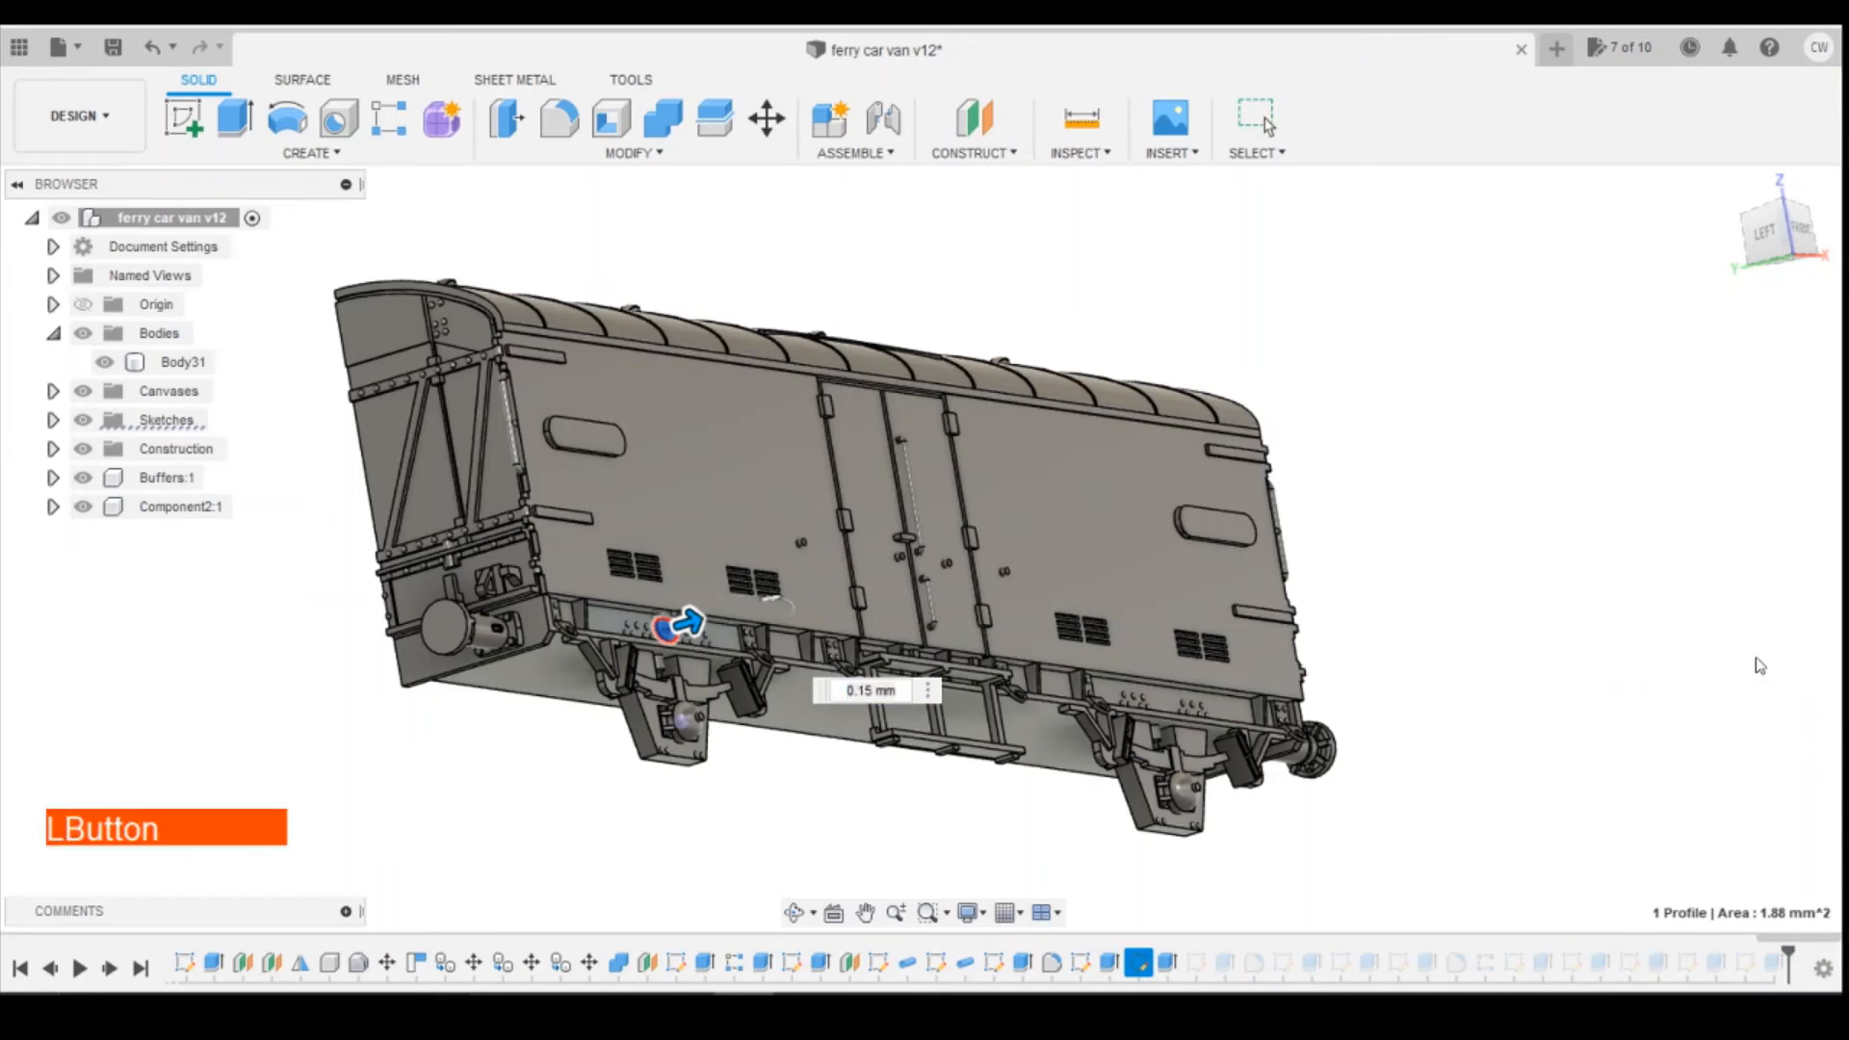
Change the operation of the round underframe detail's 0.1 mm extrude from New Body to Join.
right_click(1223, 963)
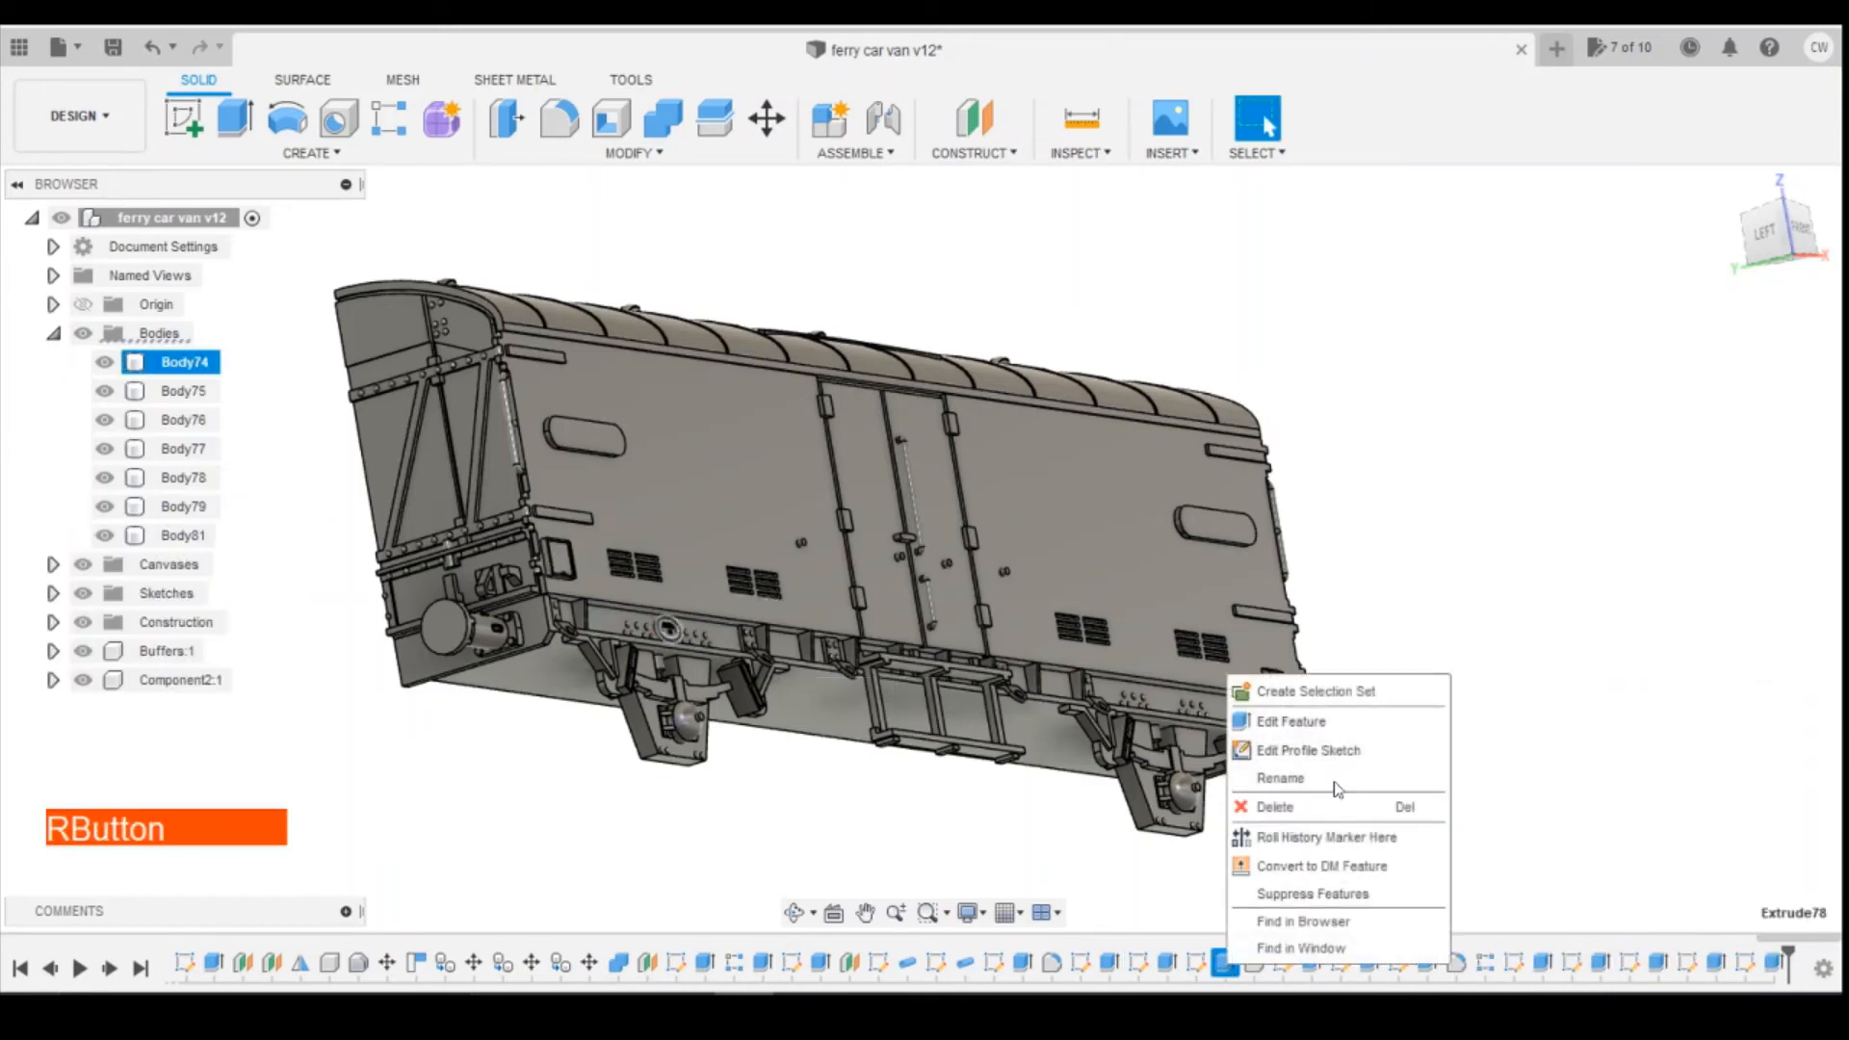
click(1331, 724)
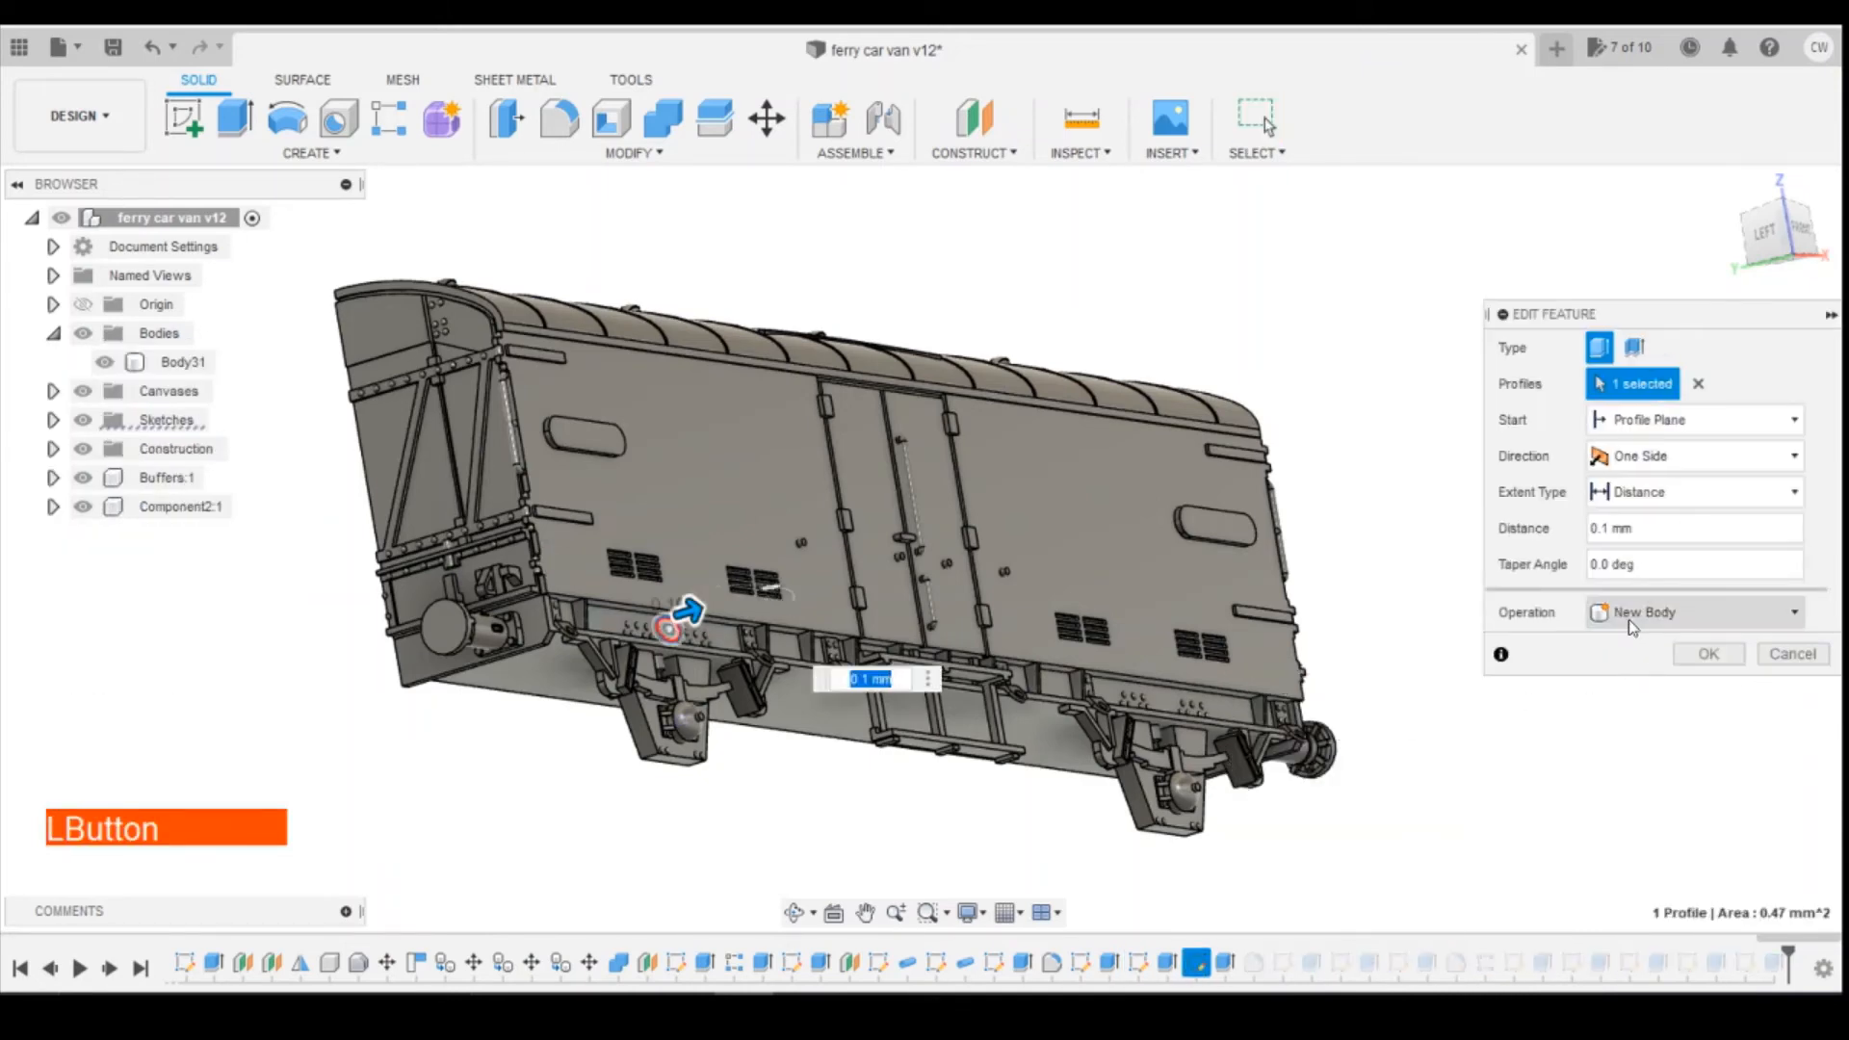
click(1675, 612)
click(1638, 640)
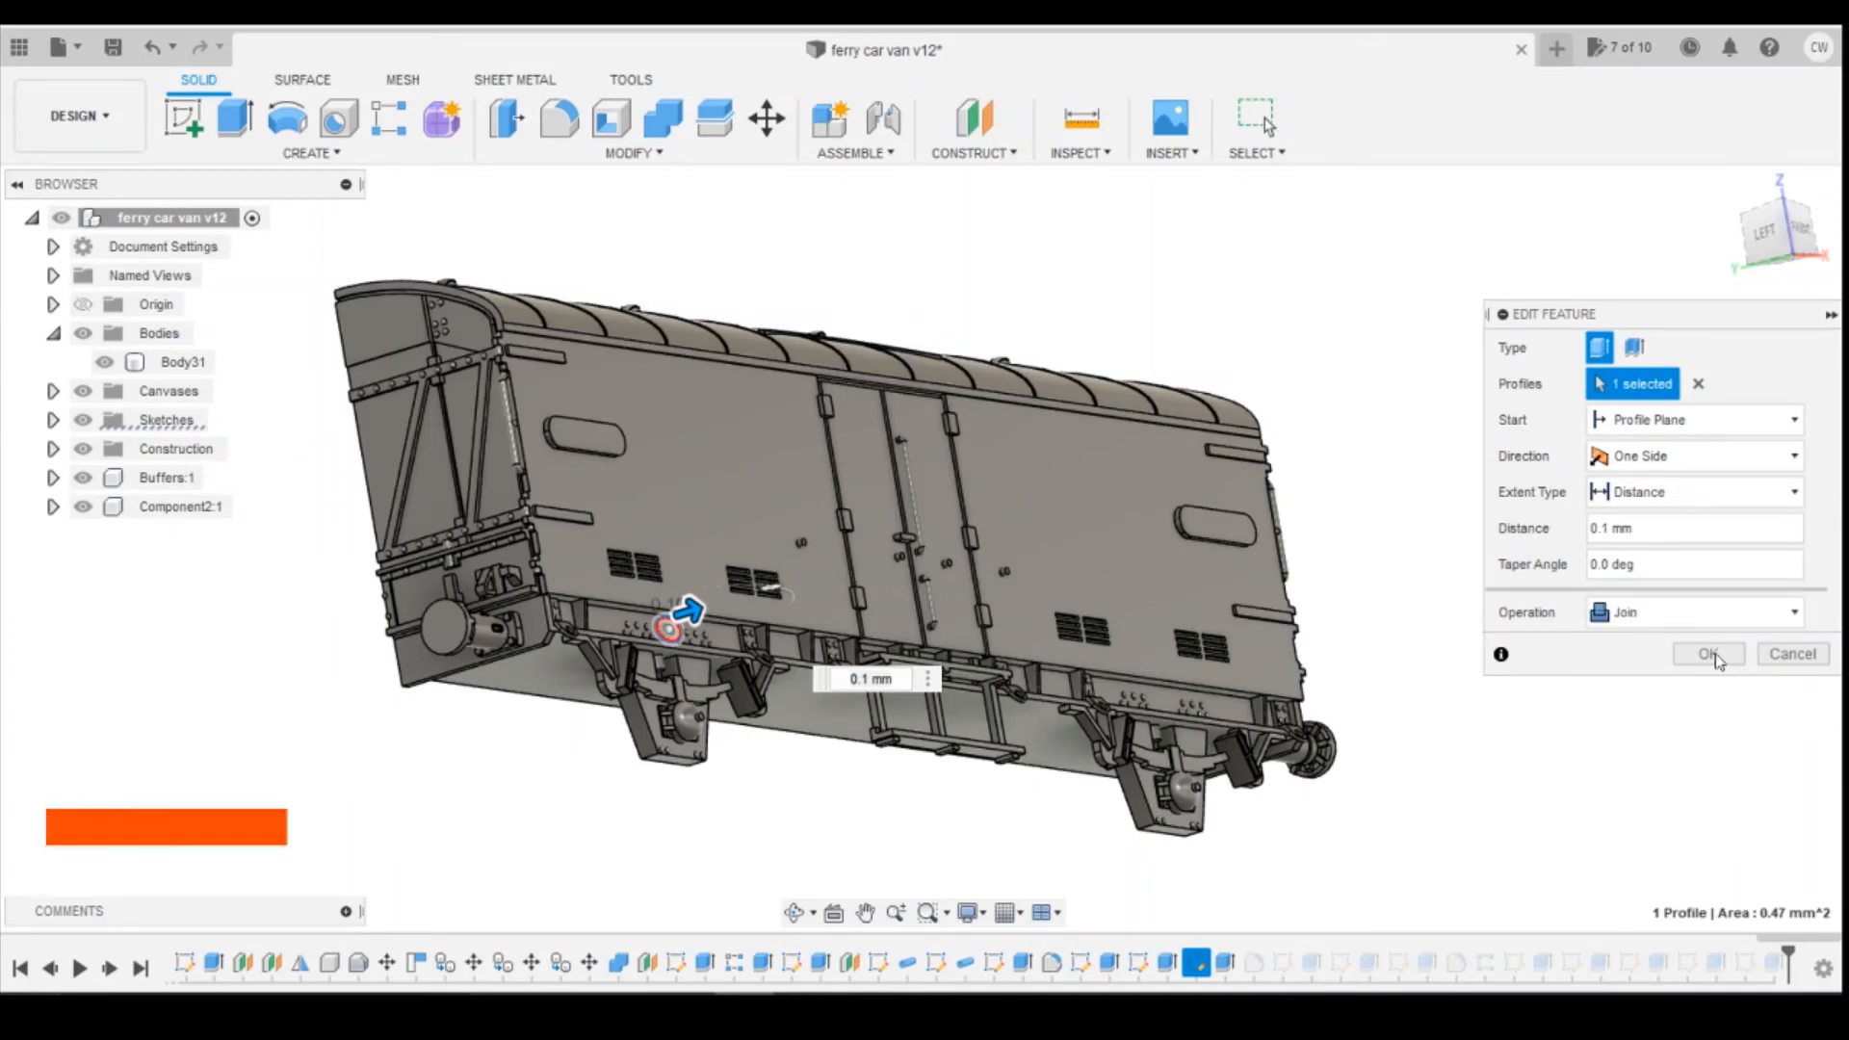
click(1711, 656)
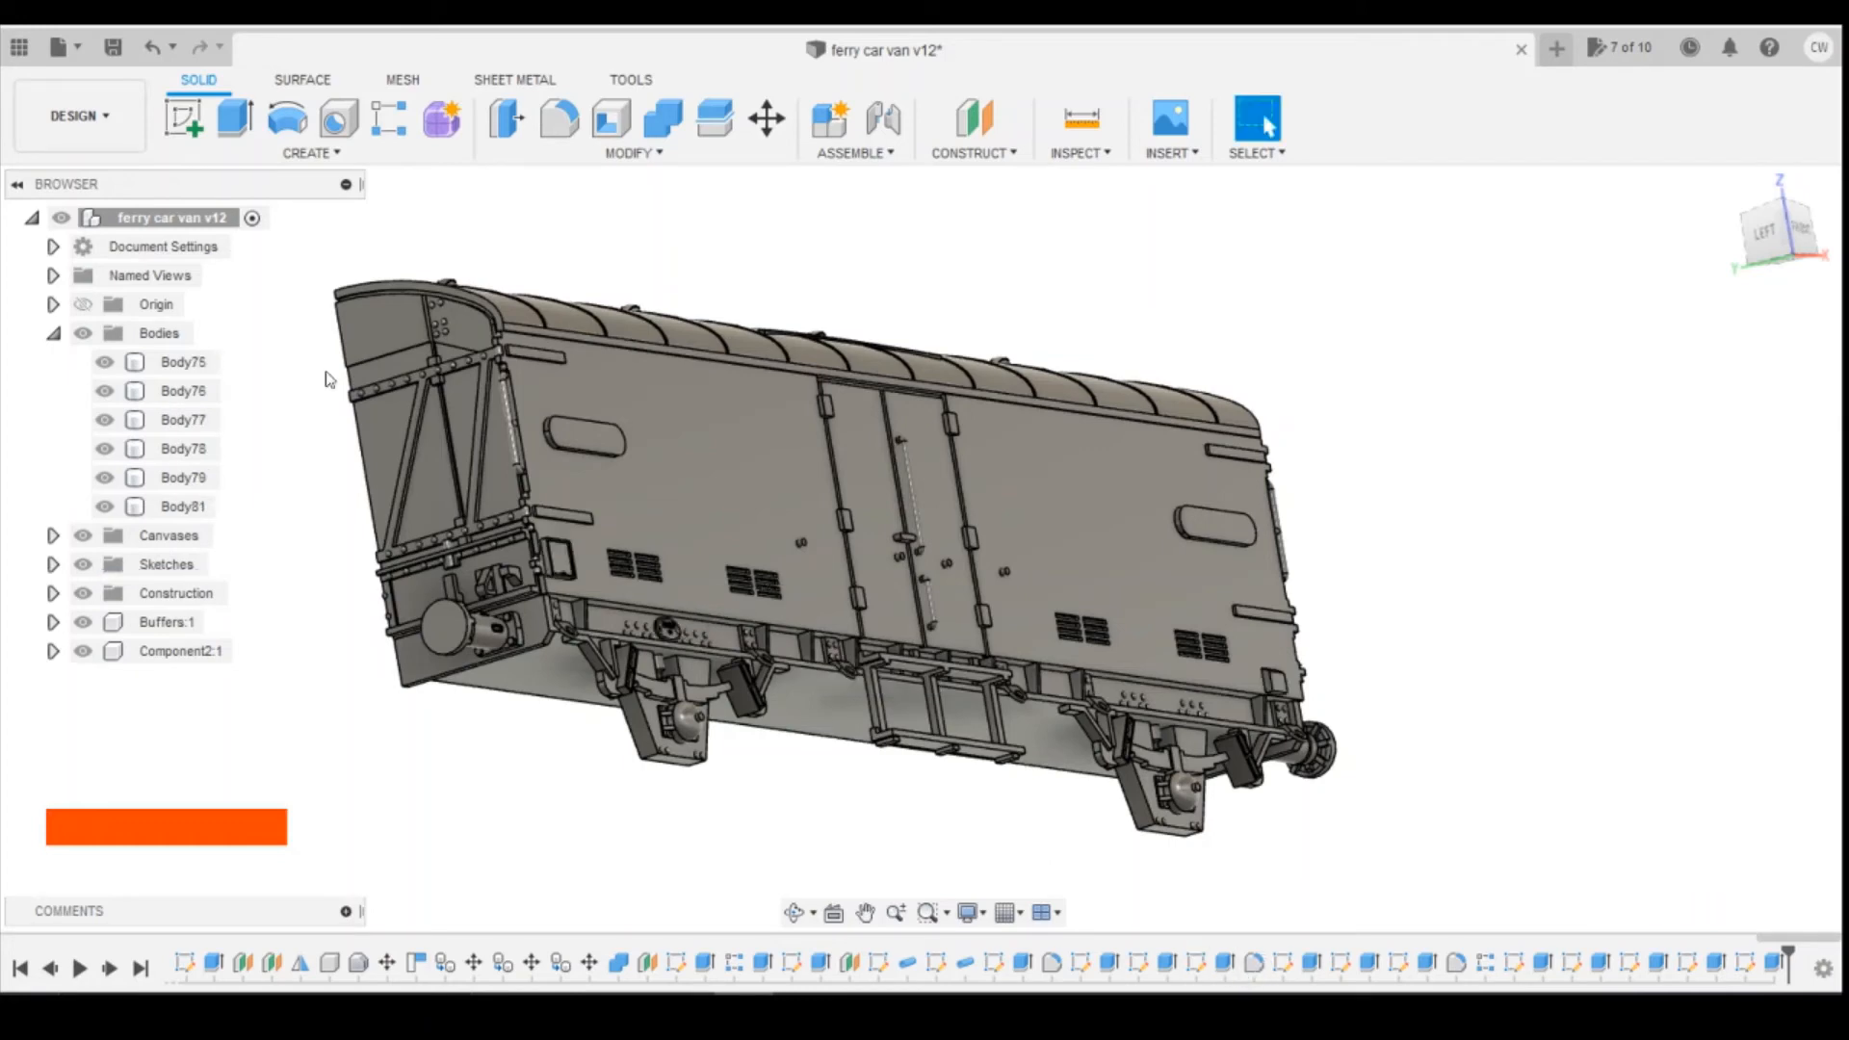
Save the design as a new version with the description "User Saved".
click(112, 47)
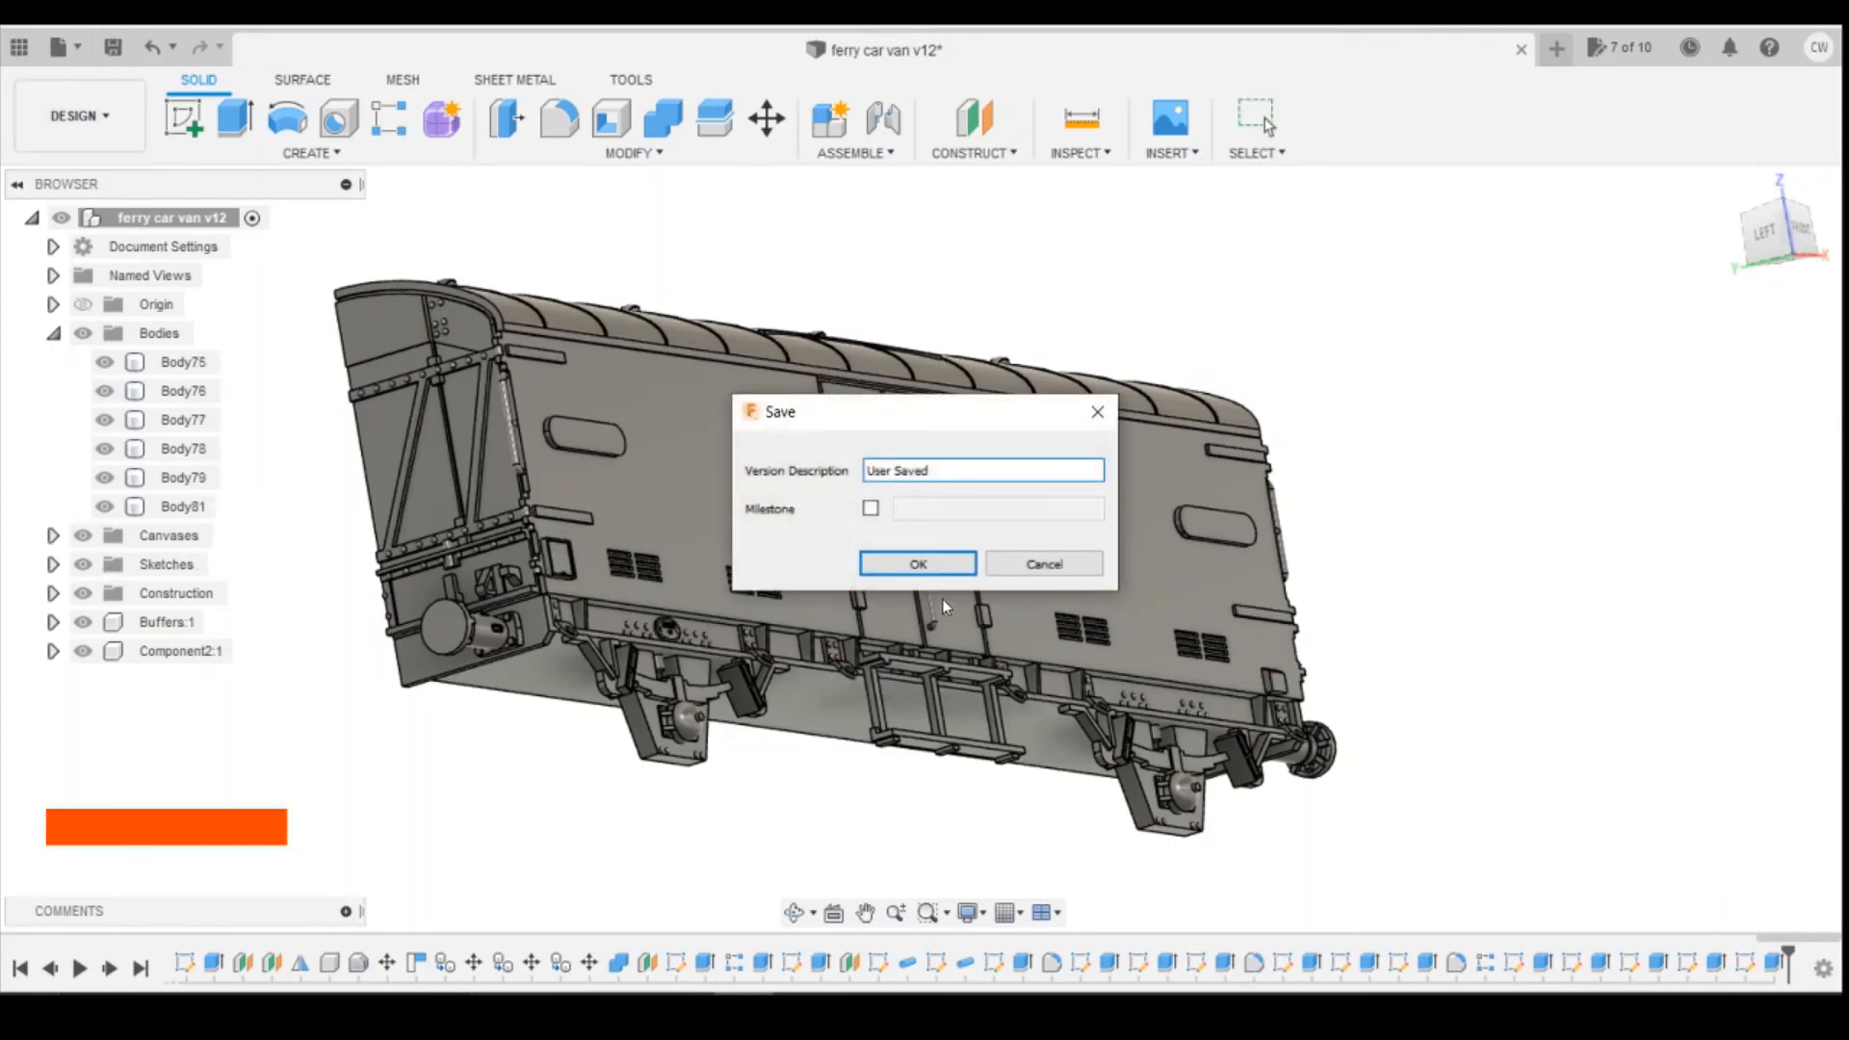
click(938, 566)
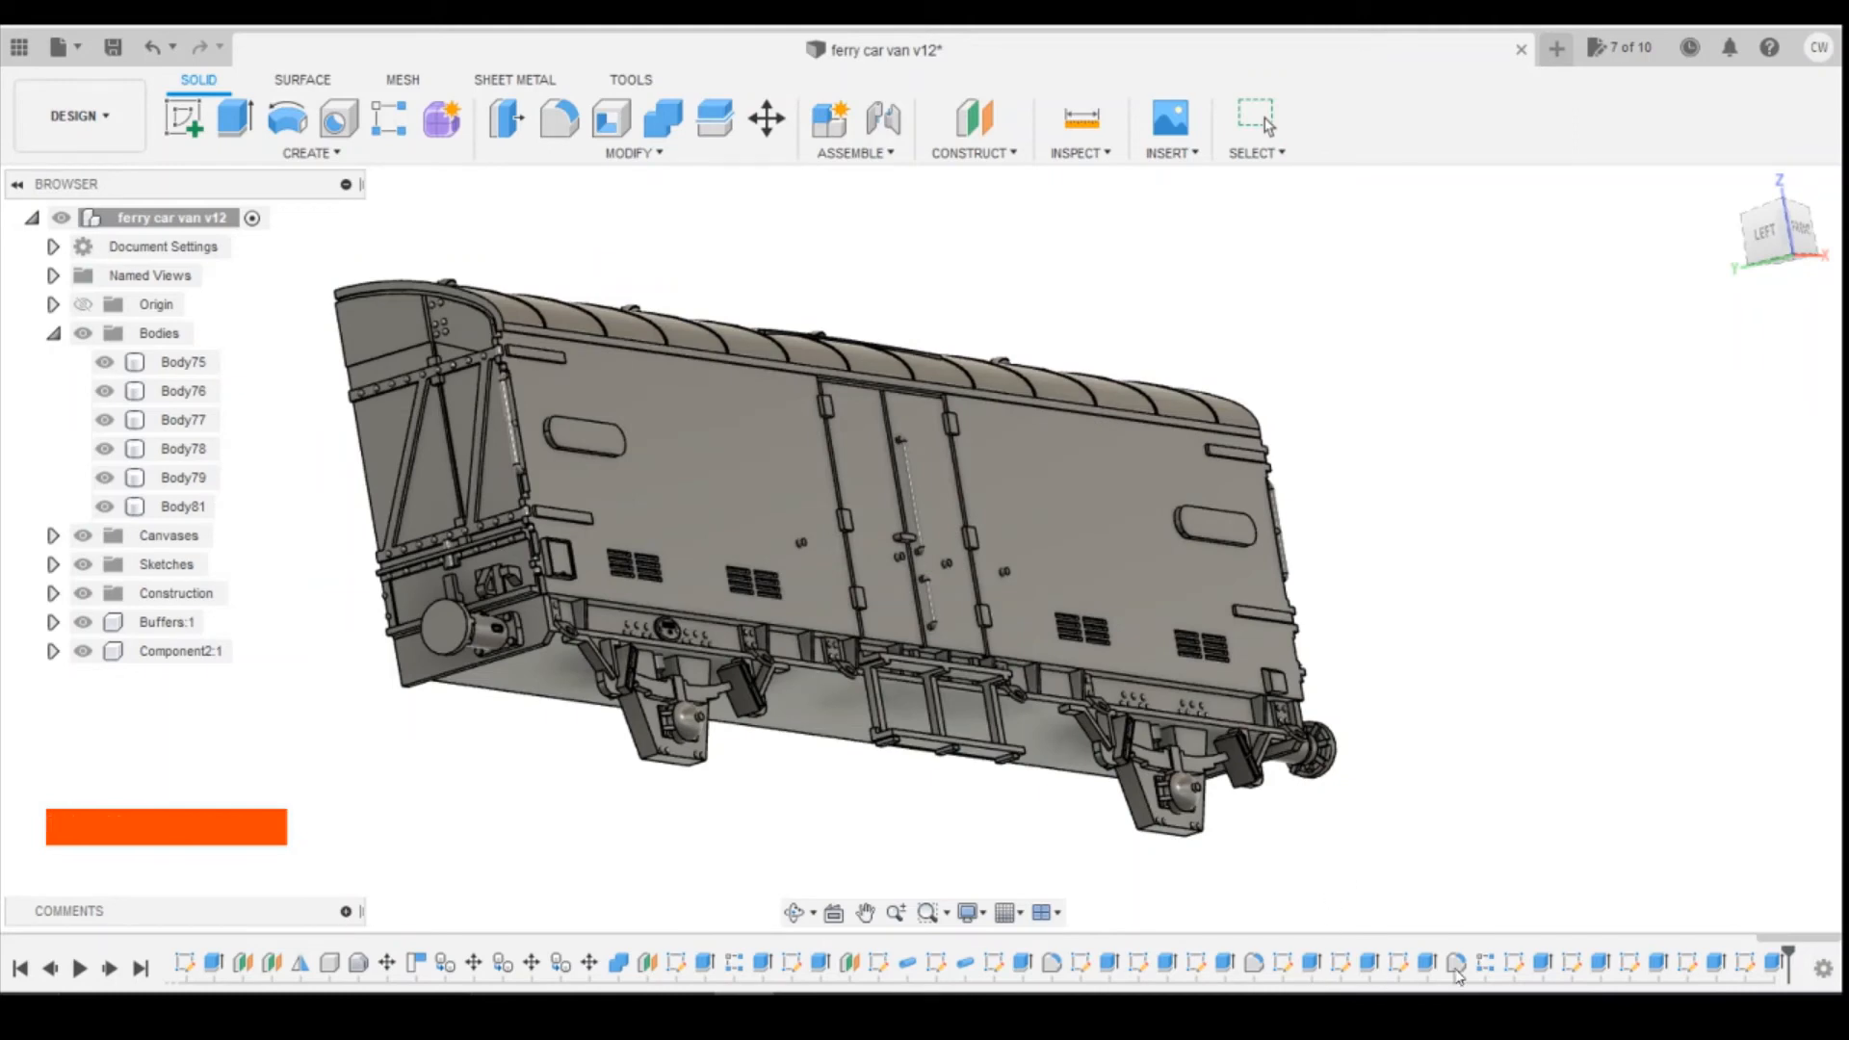
Undo the last operation change on the round underframe detail's extrude.
click(1484, 963)
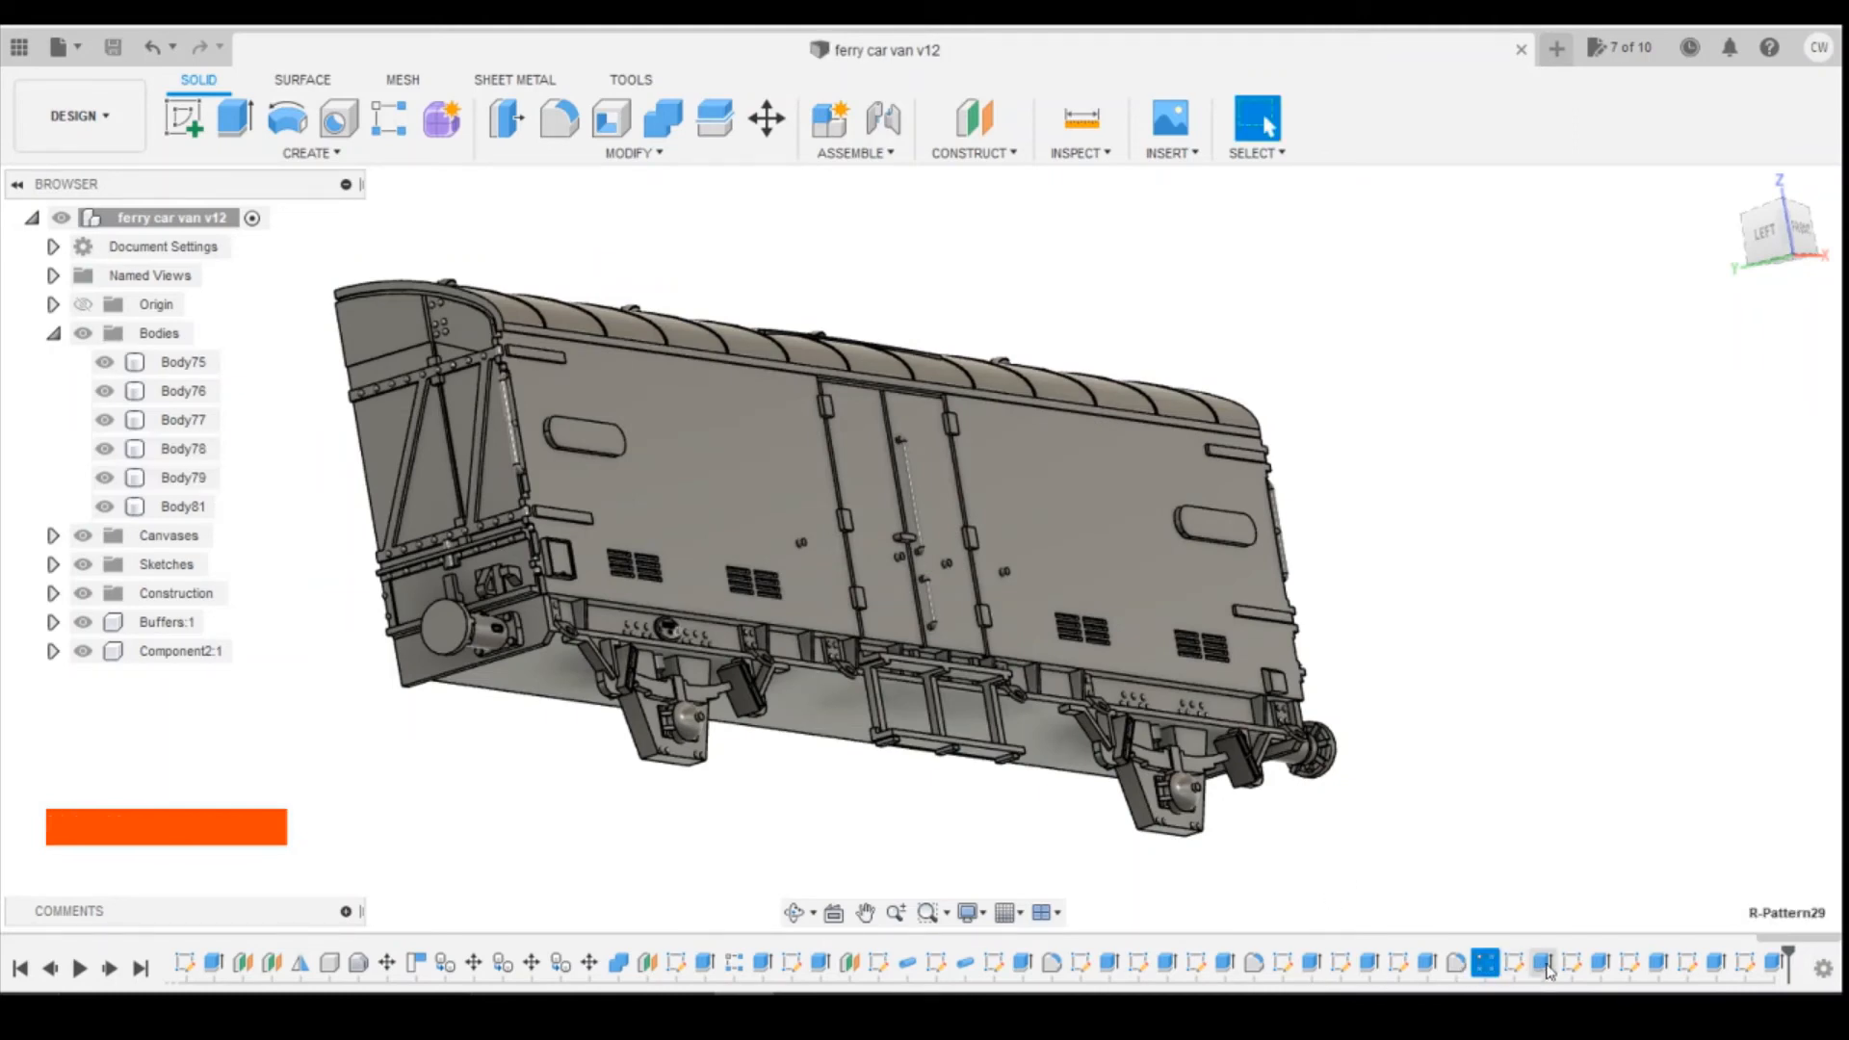
click(1540, 964)
drag(1537, 964, 1543, 968)
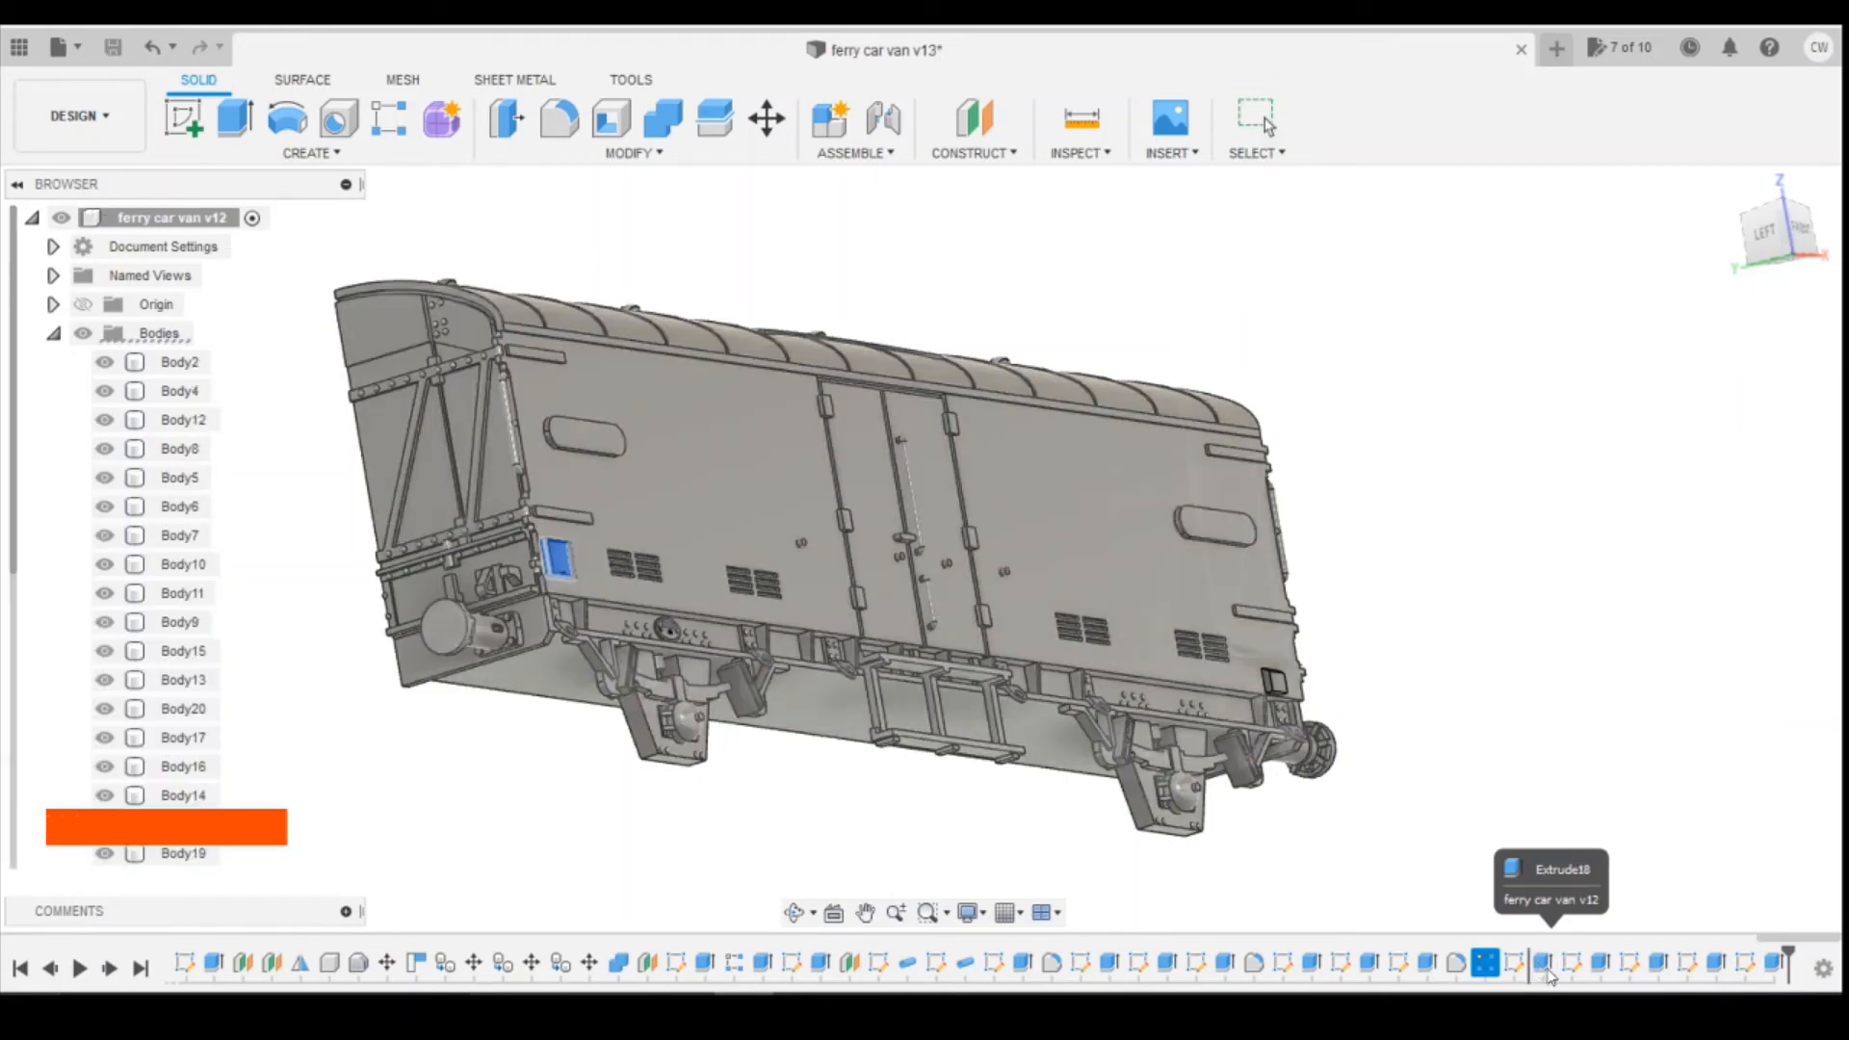
click(158, 46)
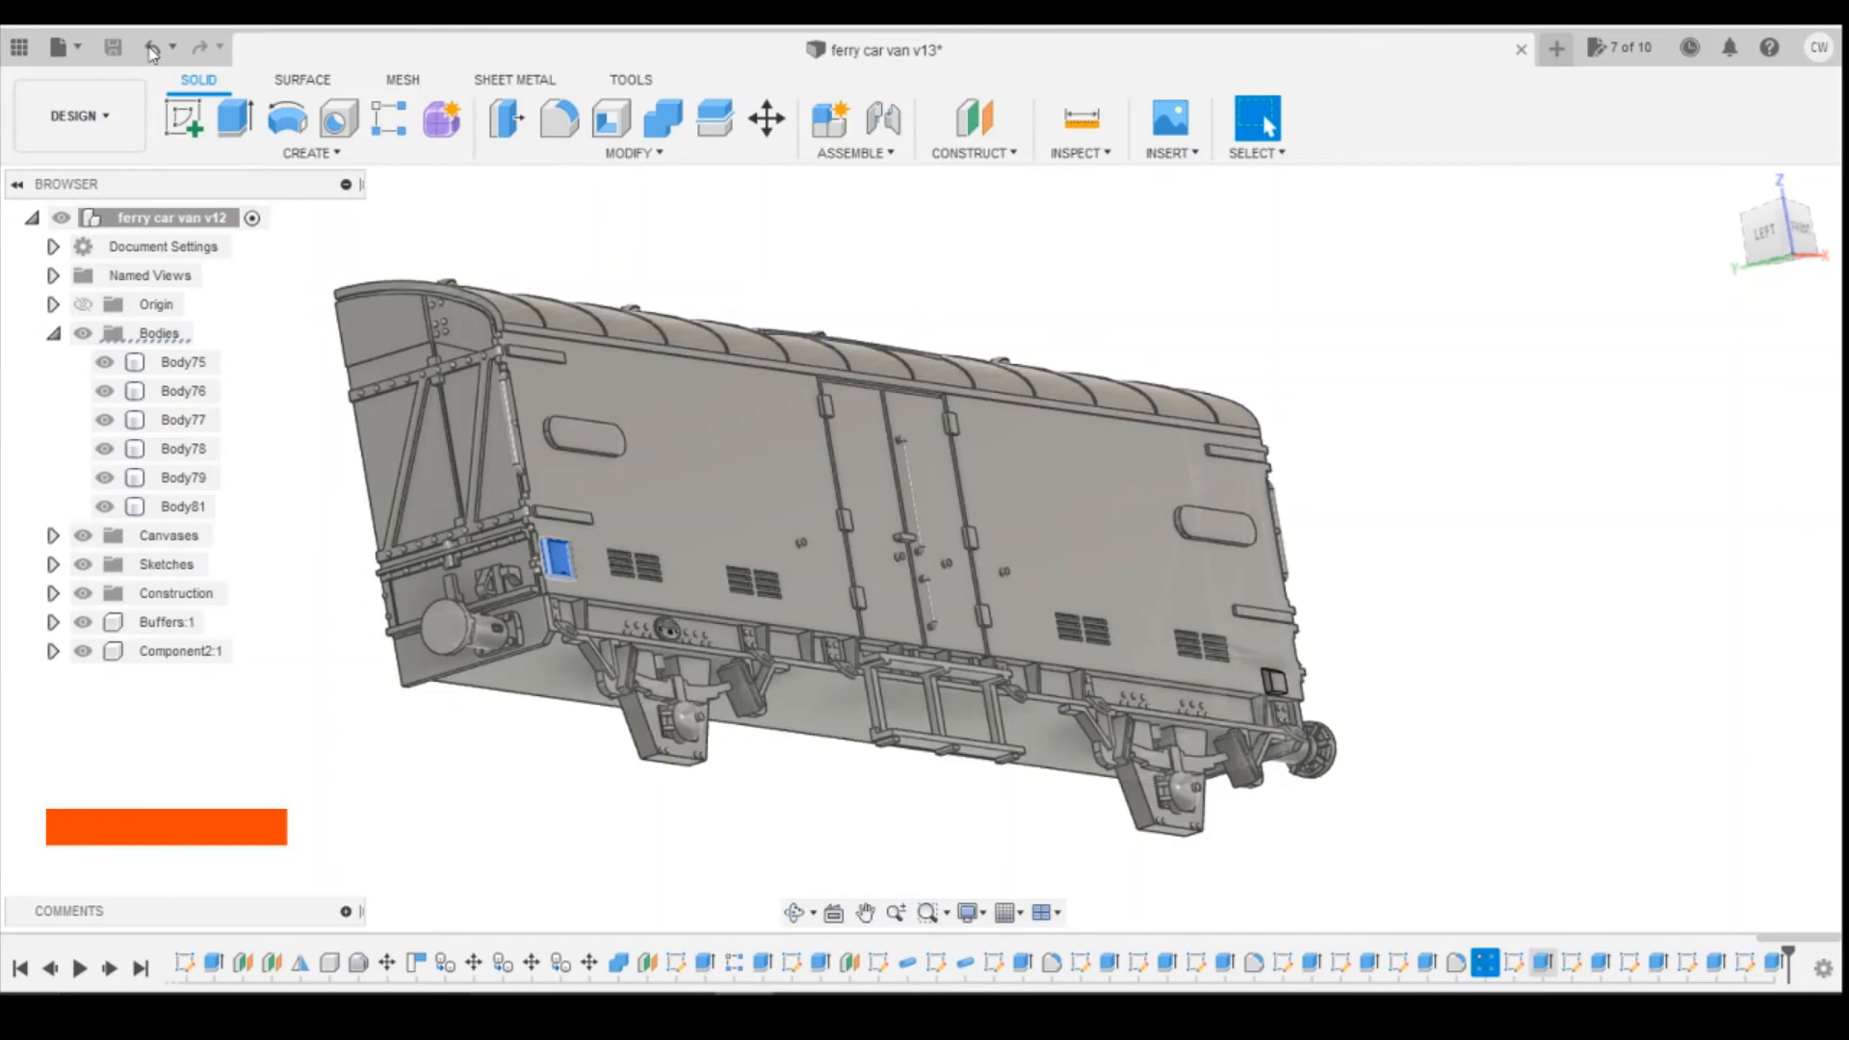
Inspect the extrude after the last rectangular pattern without changing it, and toggle the main van body's visibility to look for separate bodies.
click(1541, 963)
right_click(1541, 964)
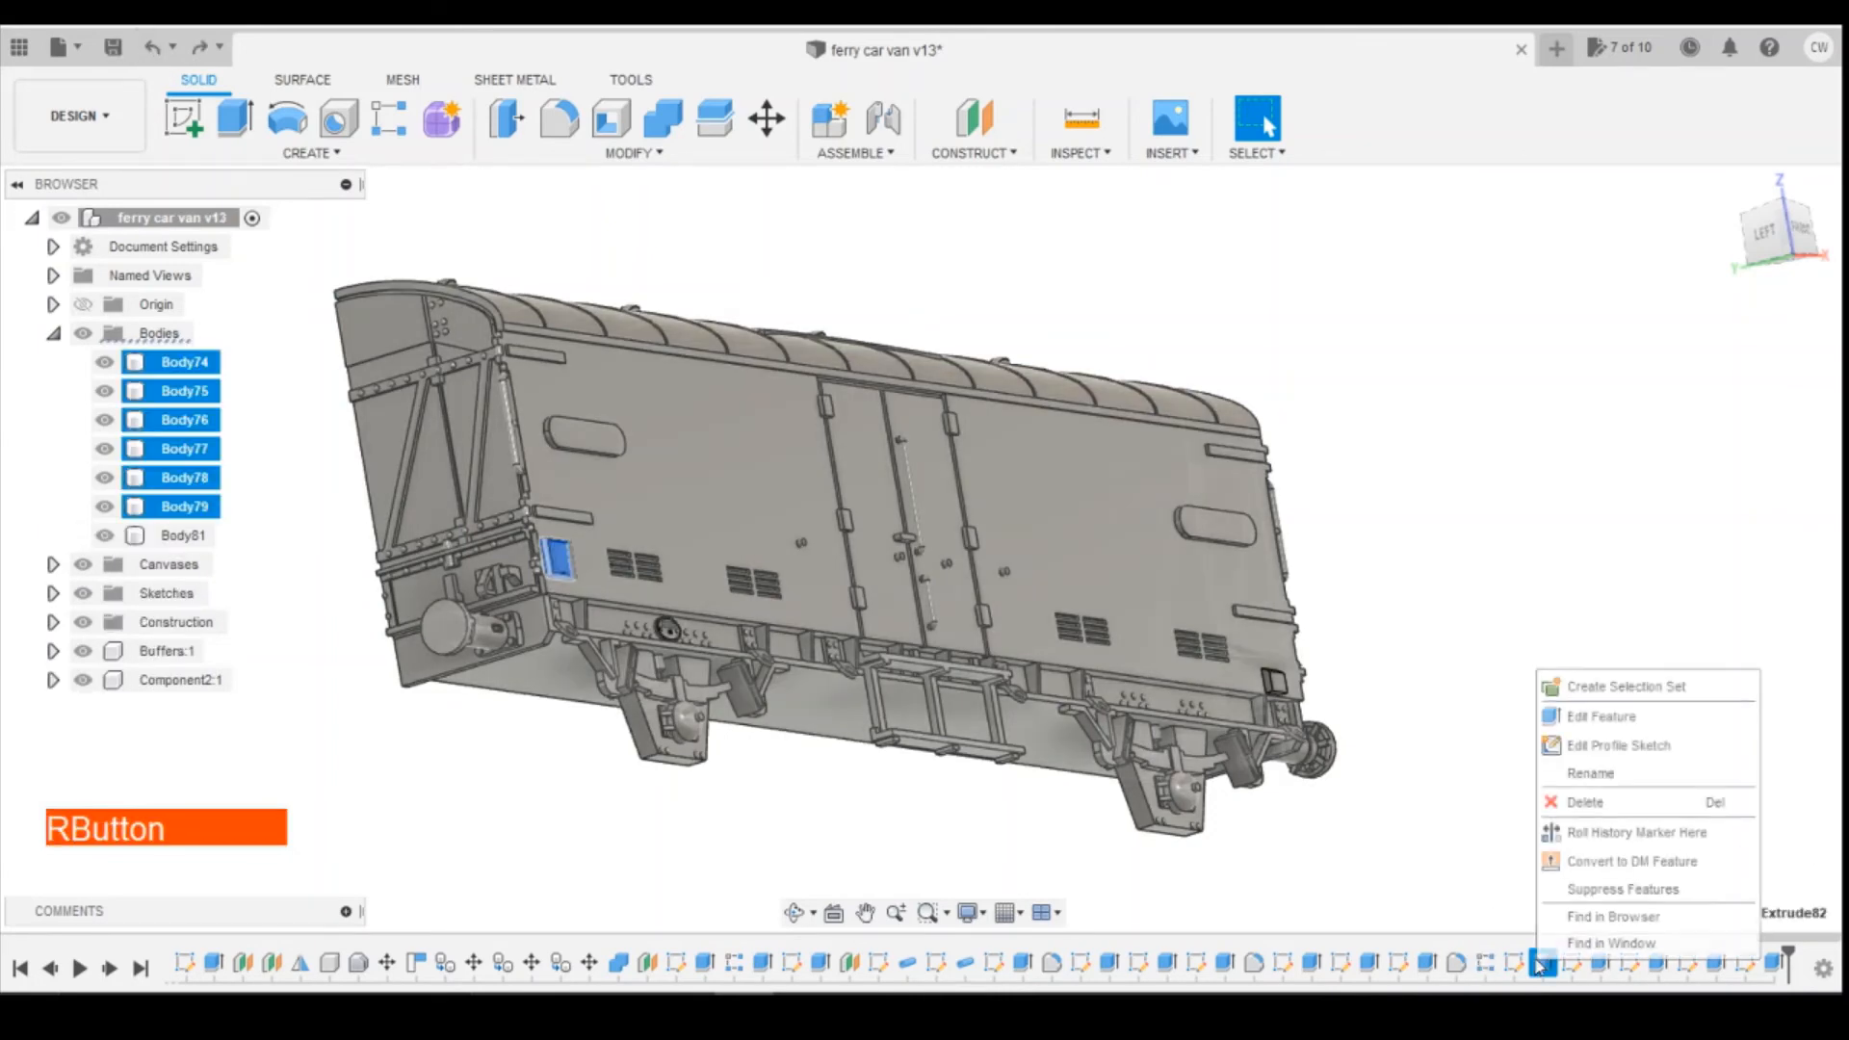
click(1602, 717)
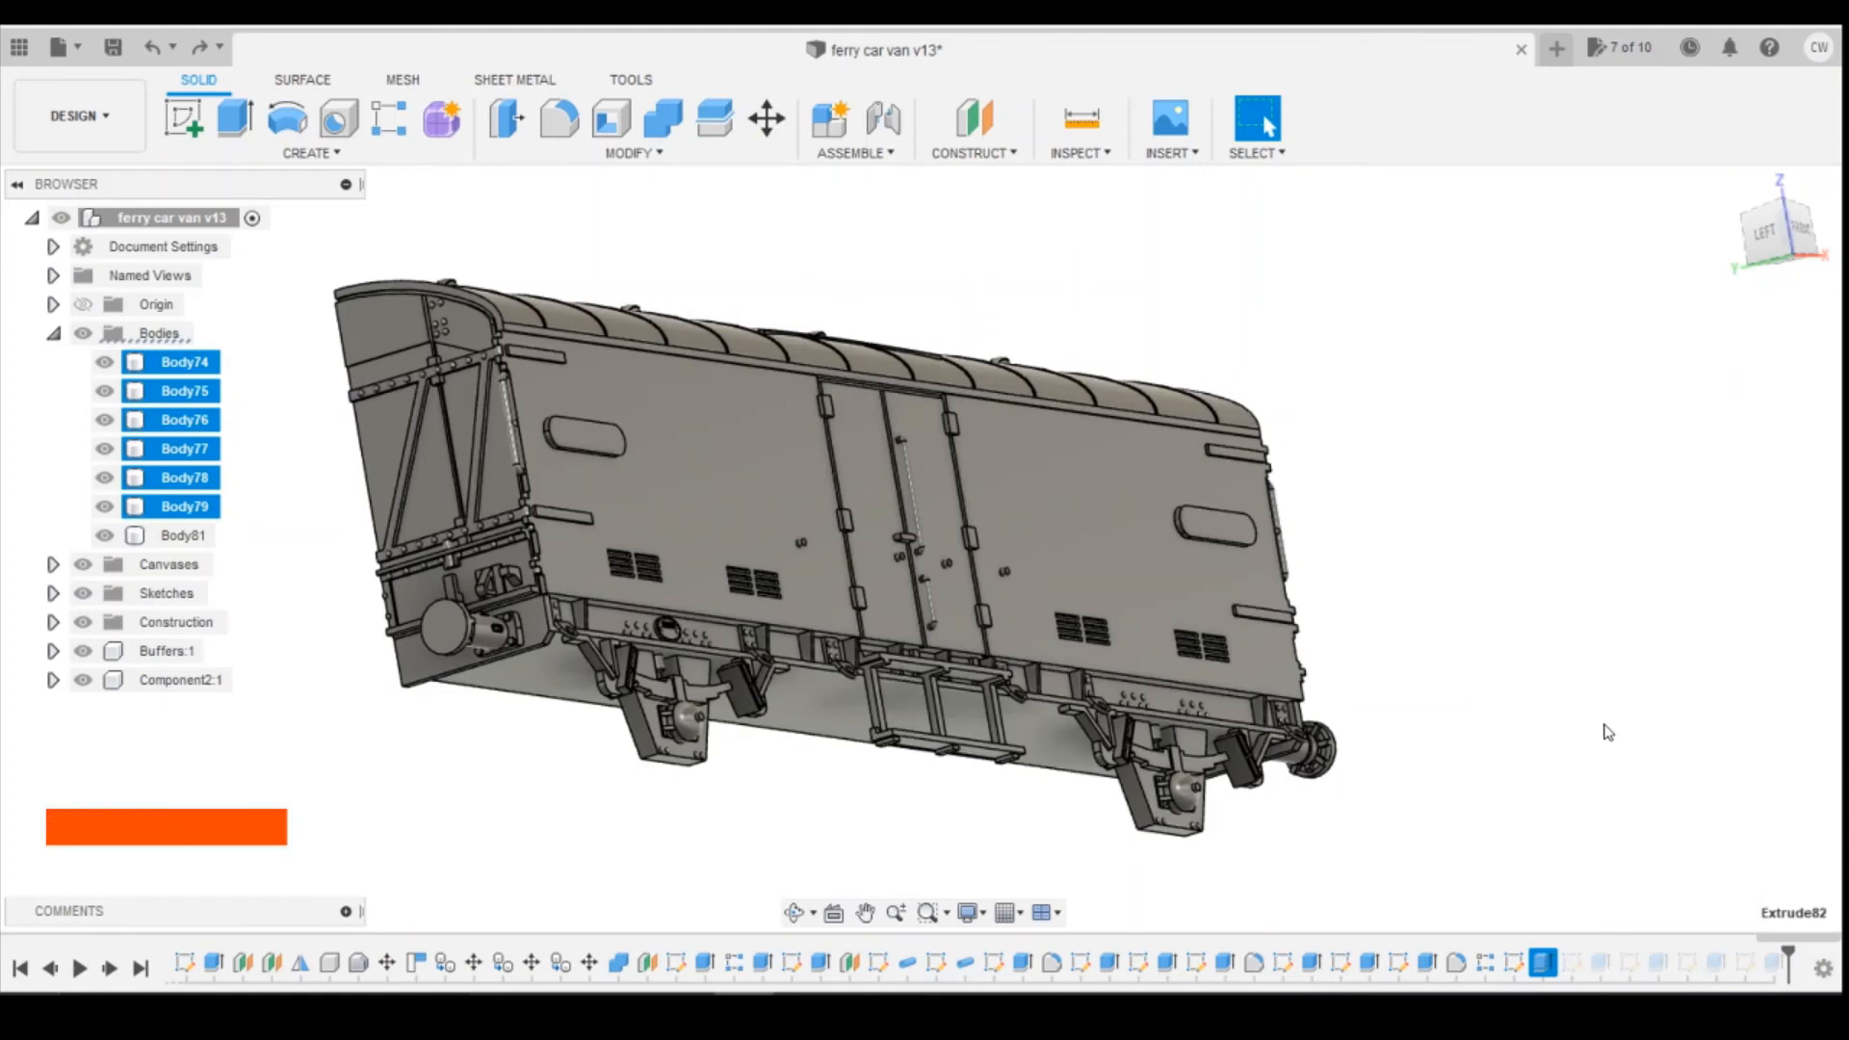
click(1791, 651)
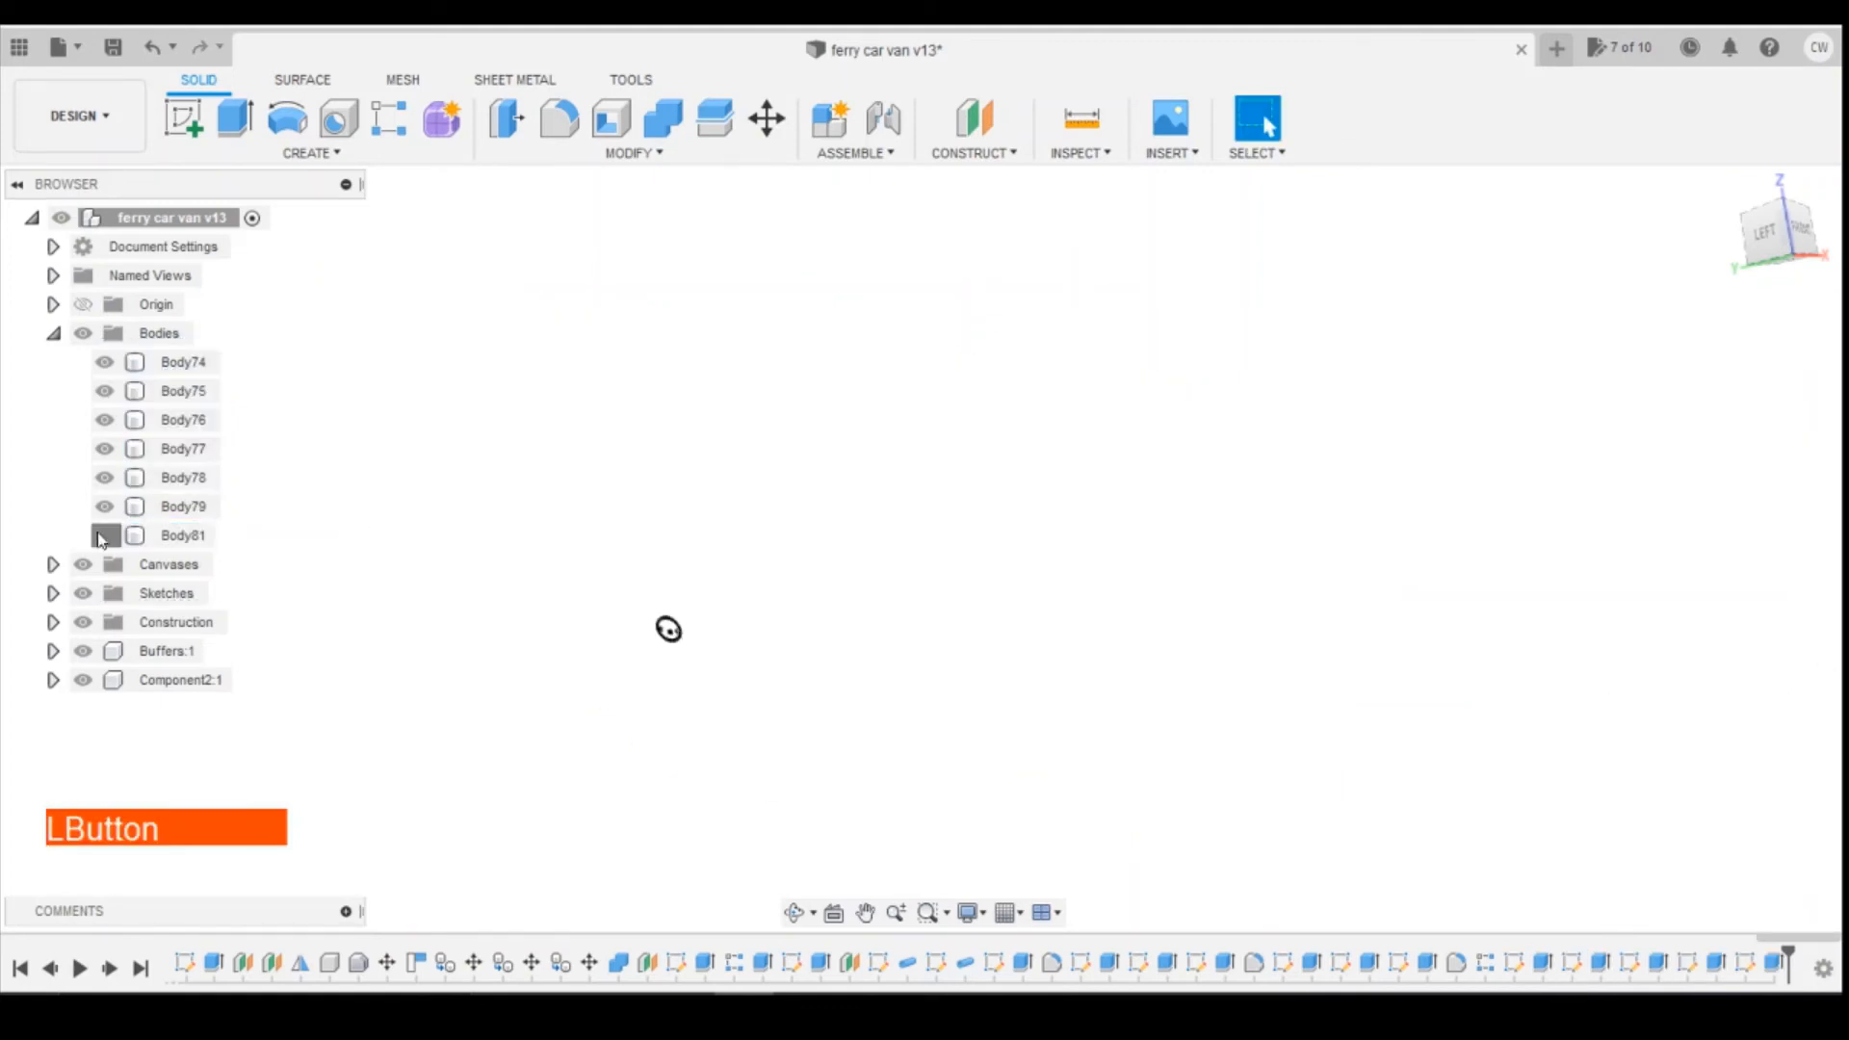
click(103, 536)
click(105, 535)
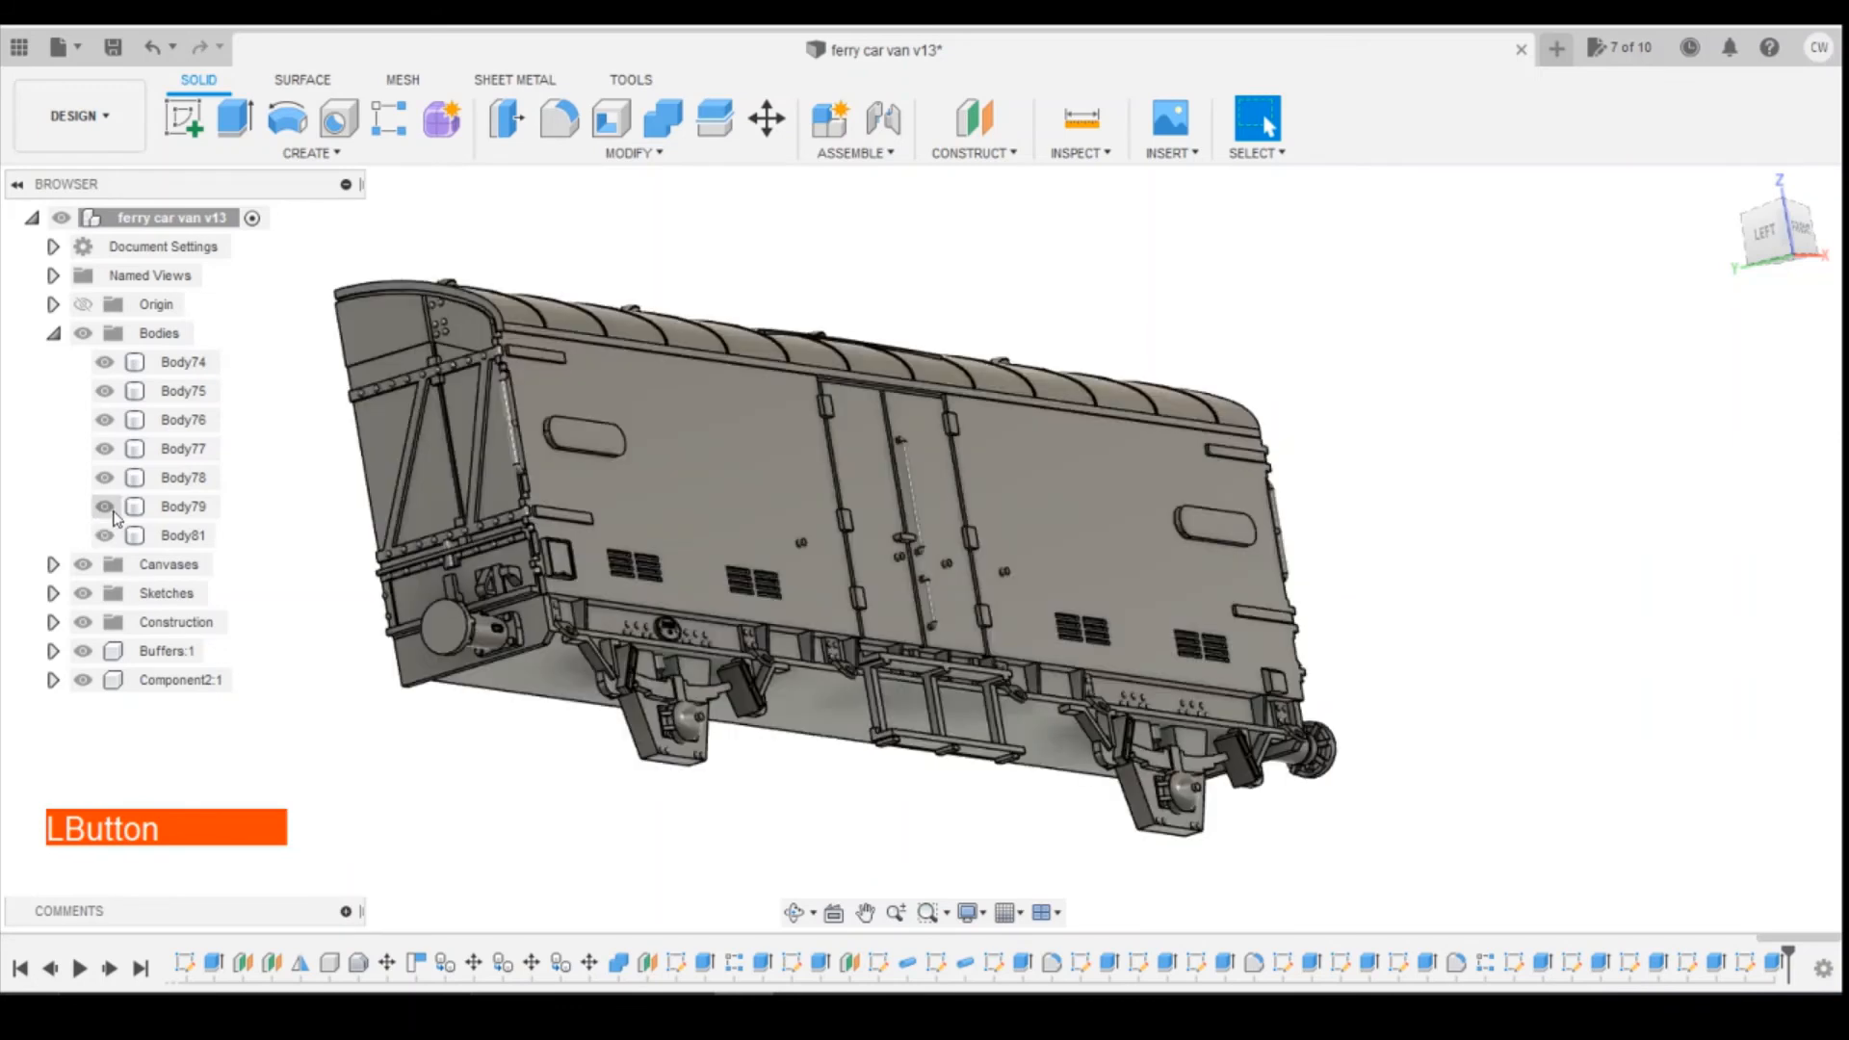
click(105, 507)
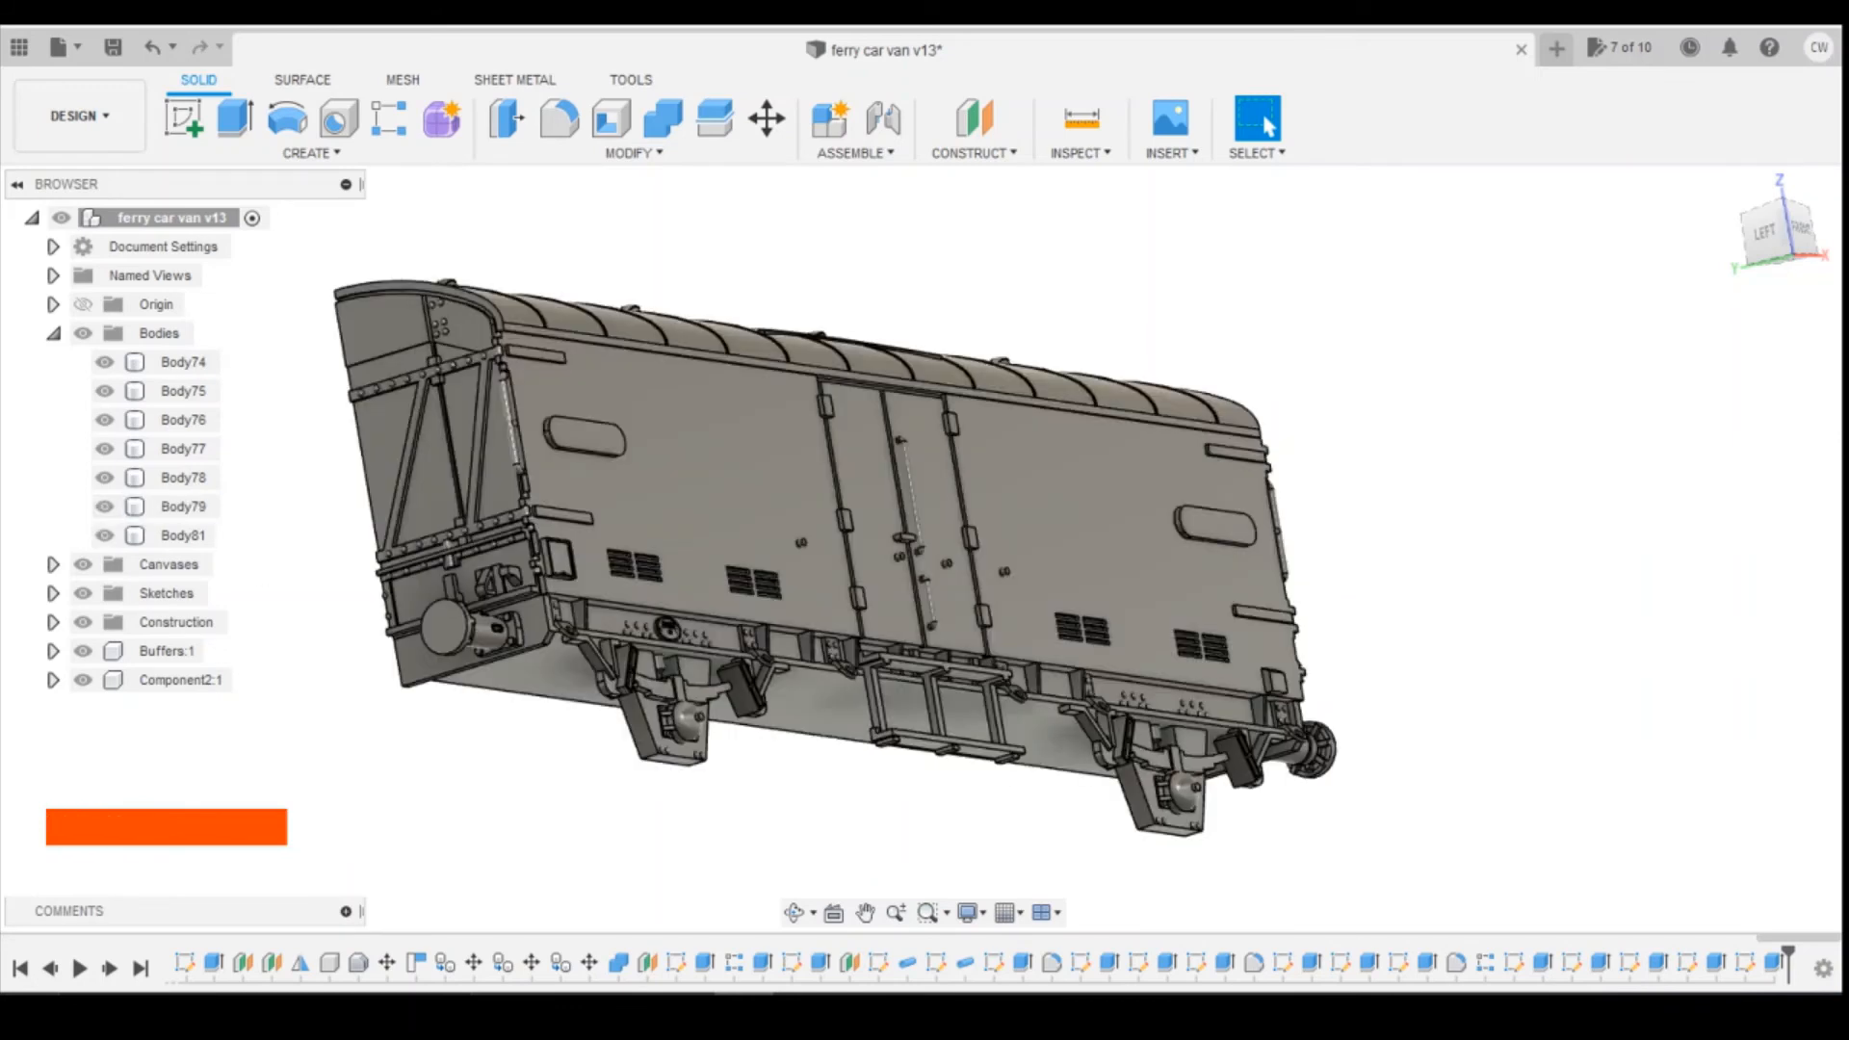
Change the operation of the small 0.1 mm extrude inside the round underframe detail from New Body to Join.
click(1427, 963)
right_click(1427, 963)
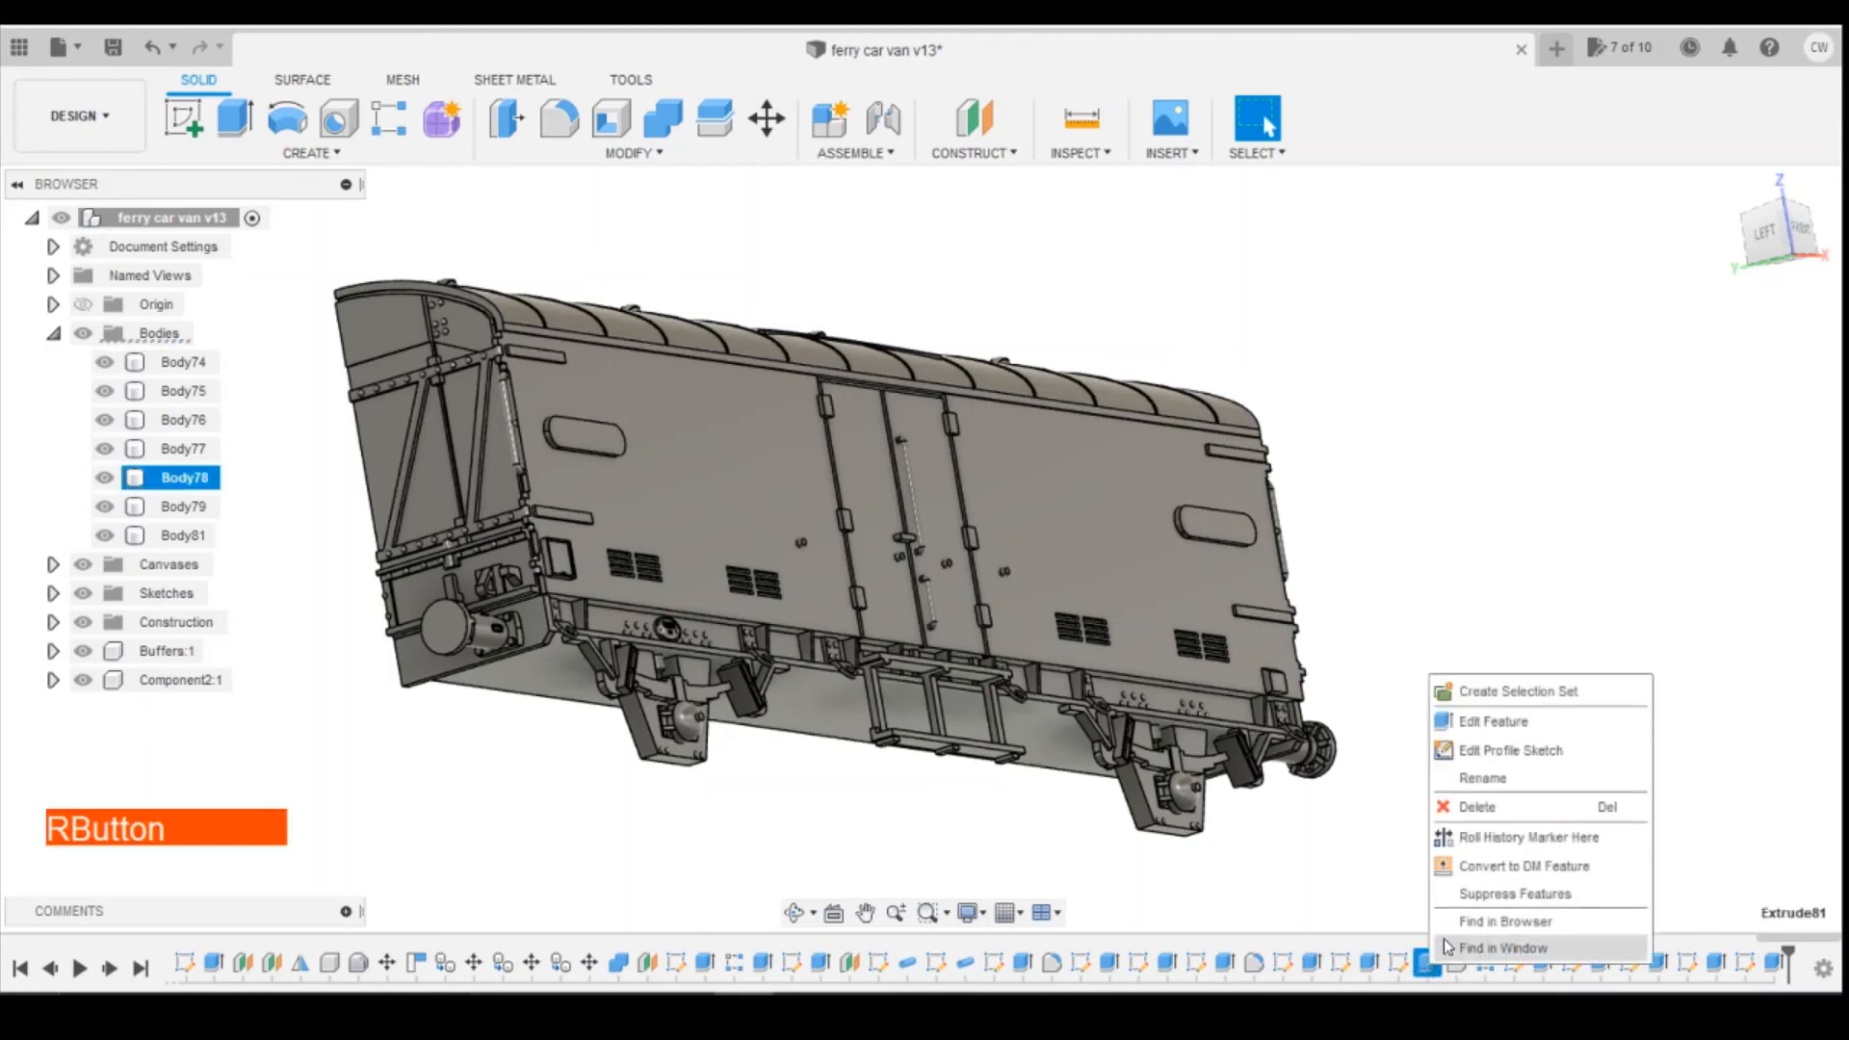
click(1487, 724)
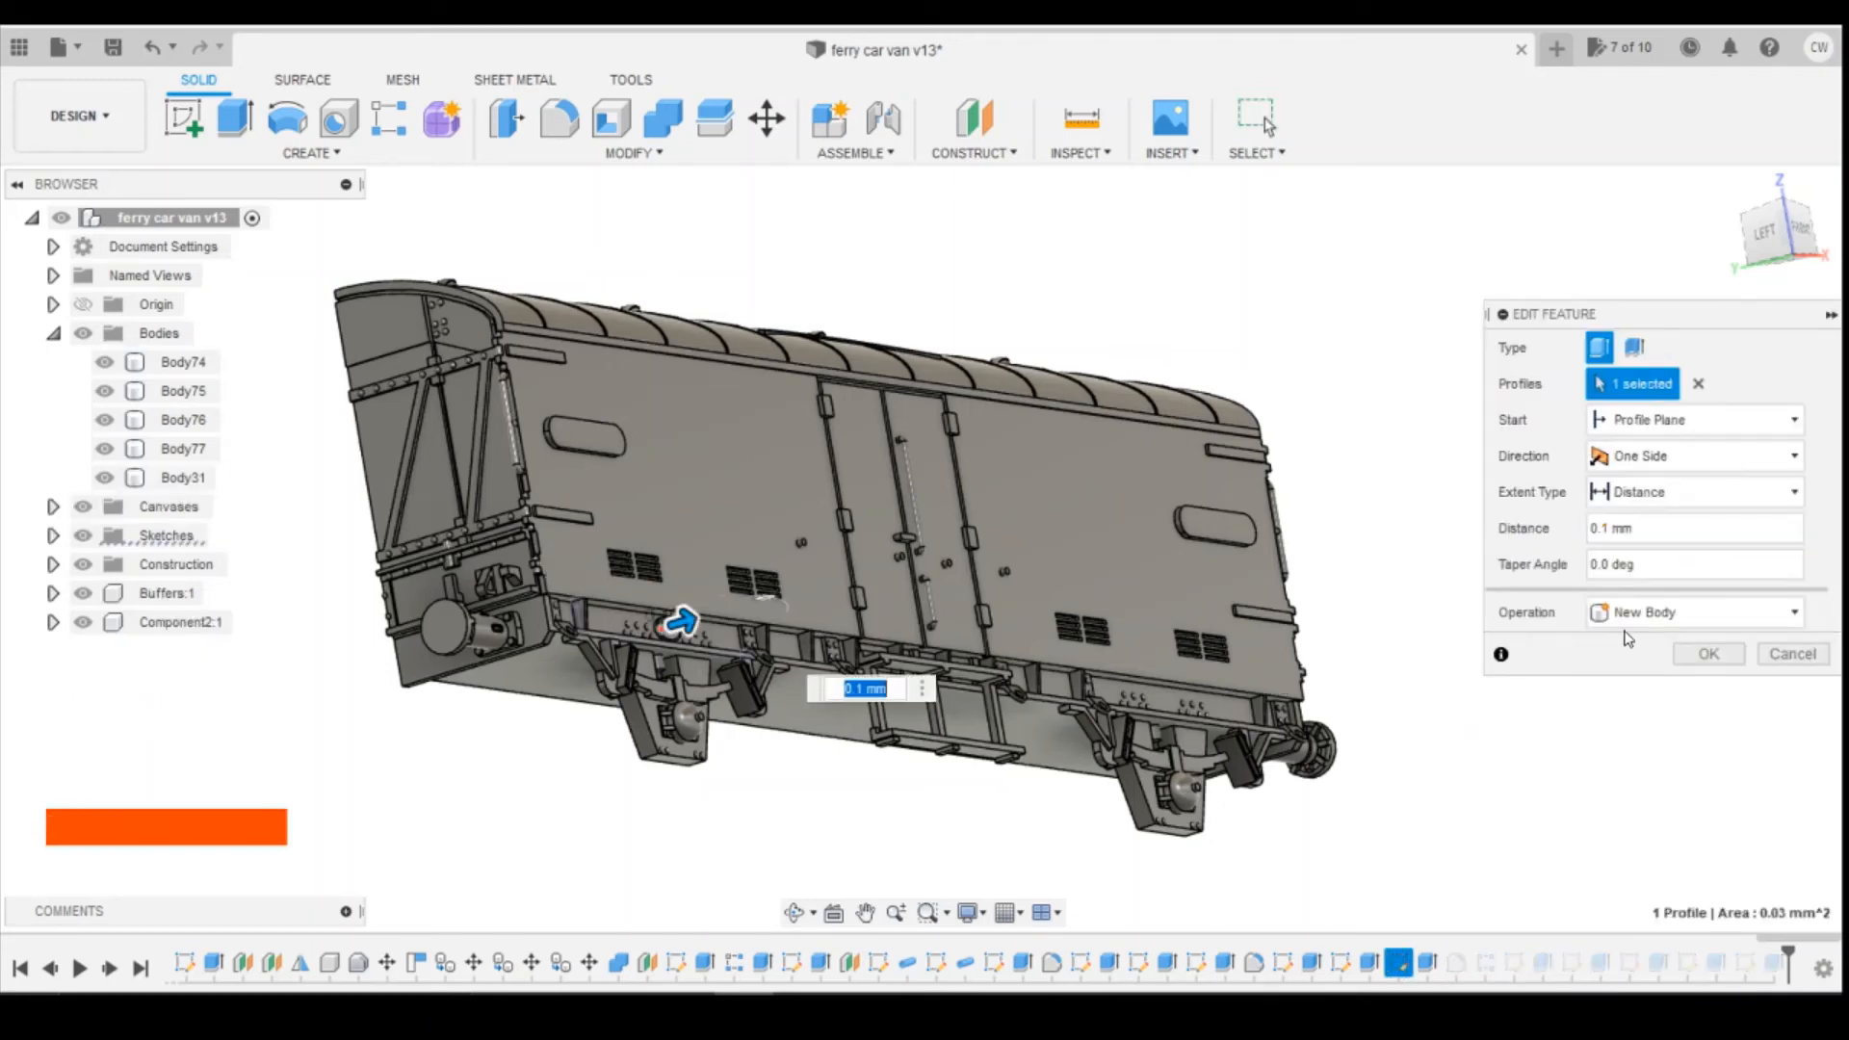
click(1628, 616)
click(1627, 643)
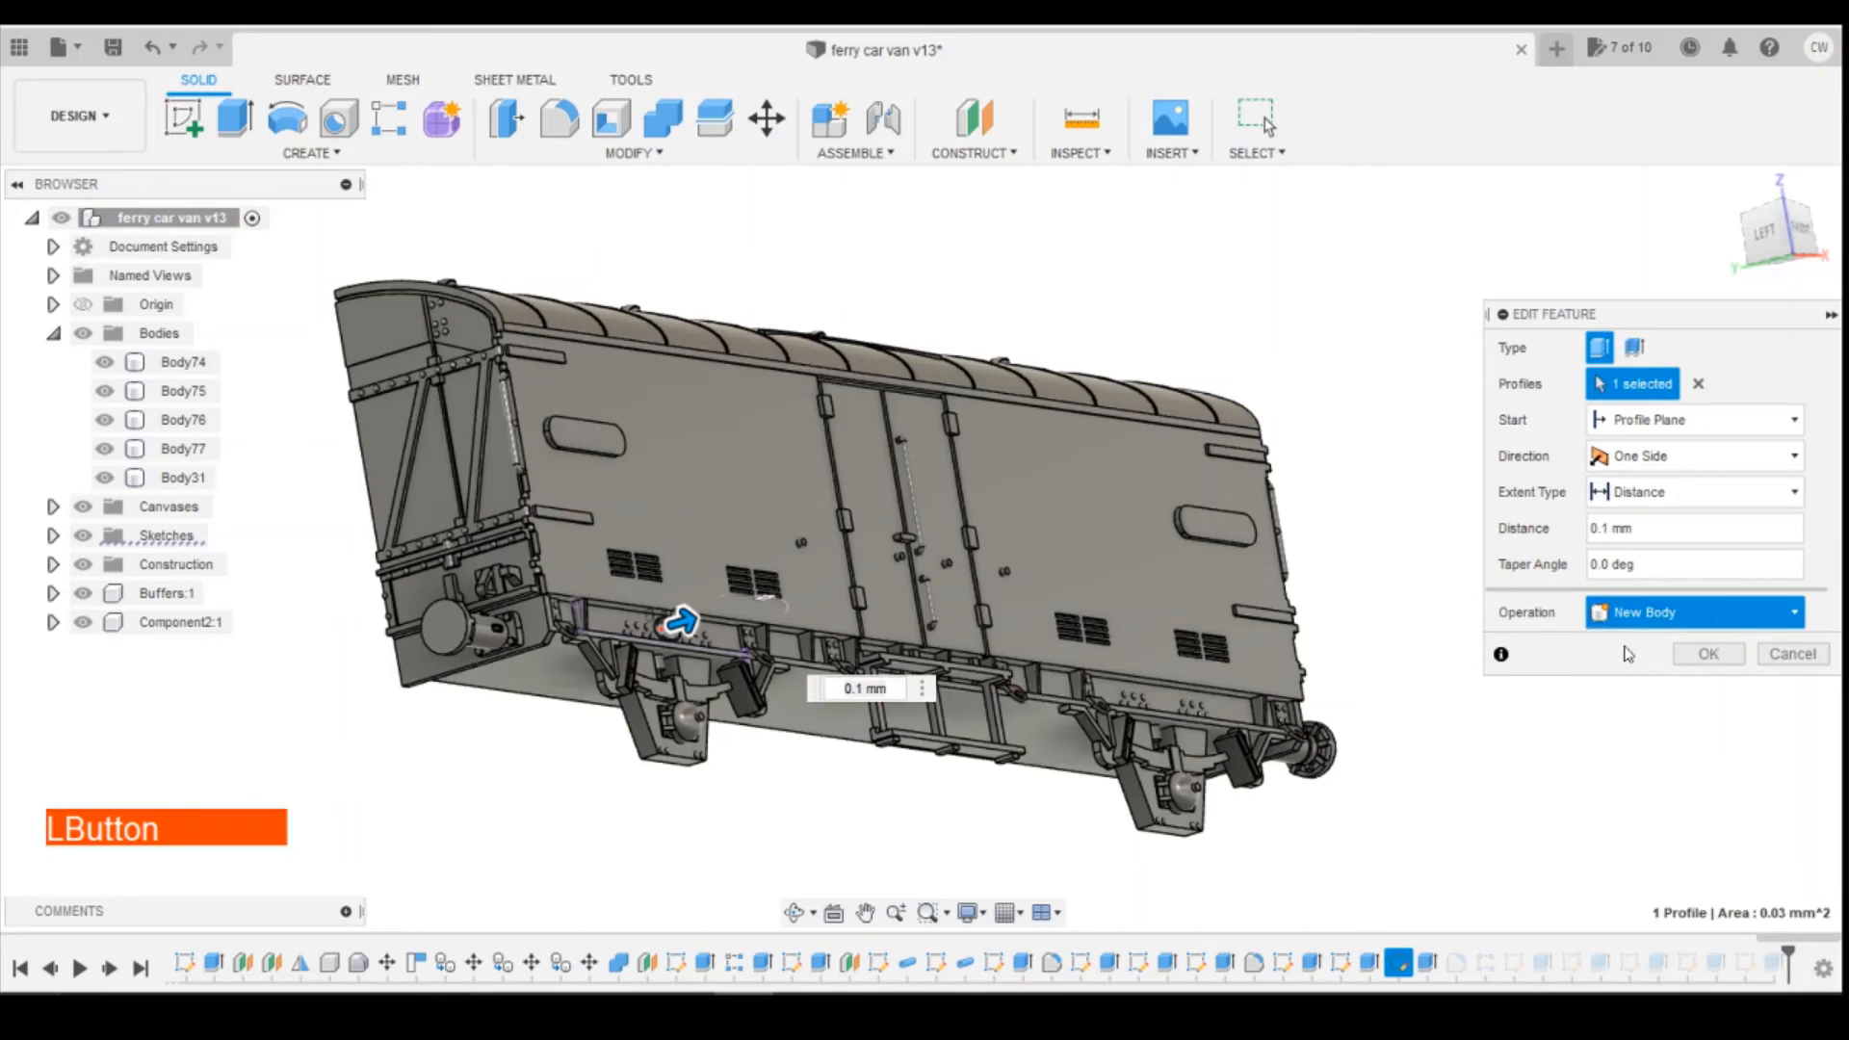
click(1706, 654)
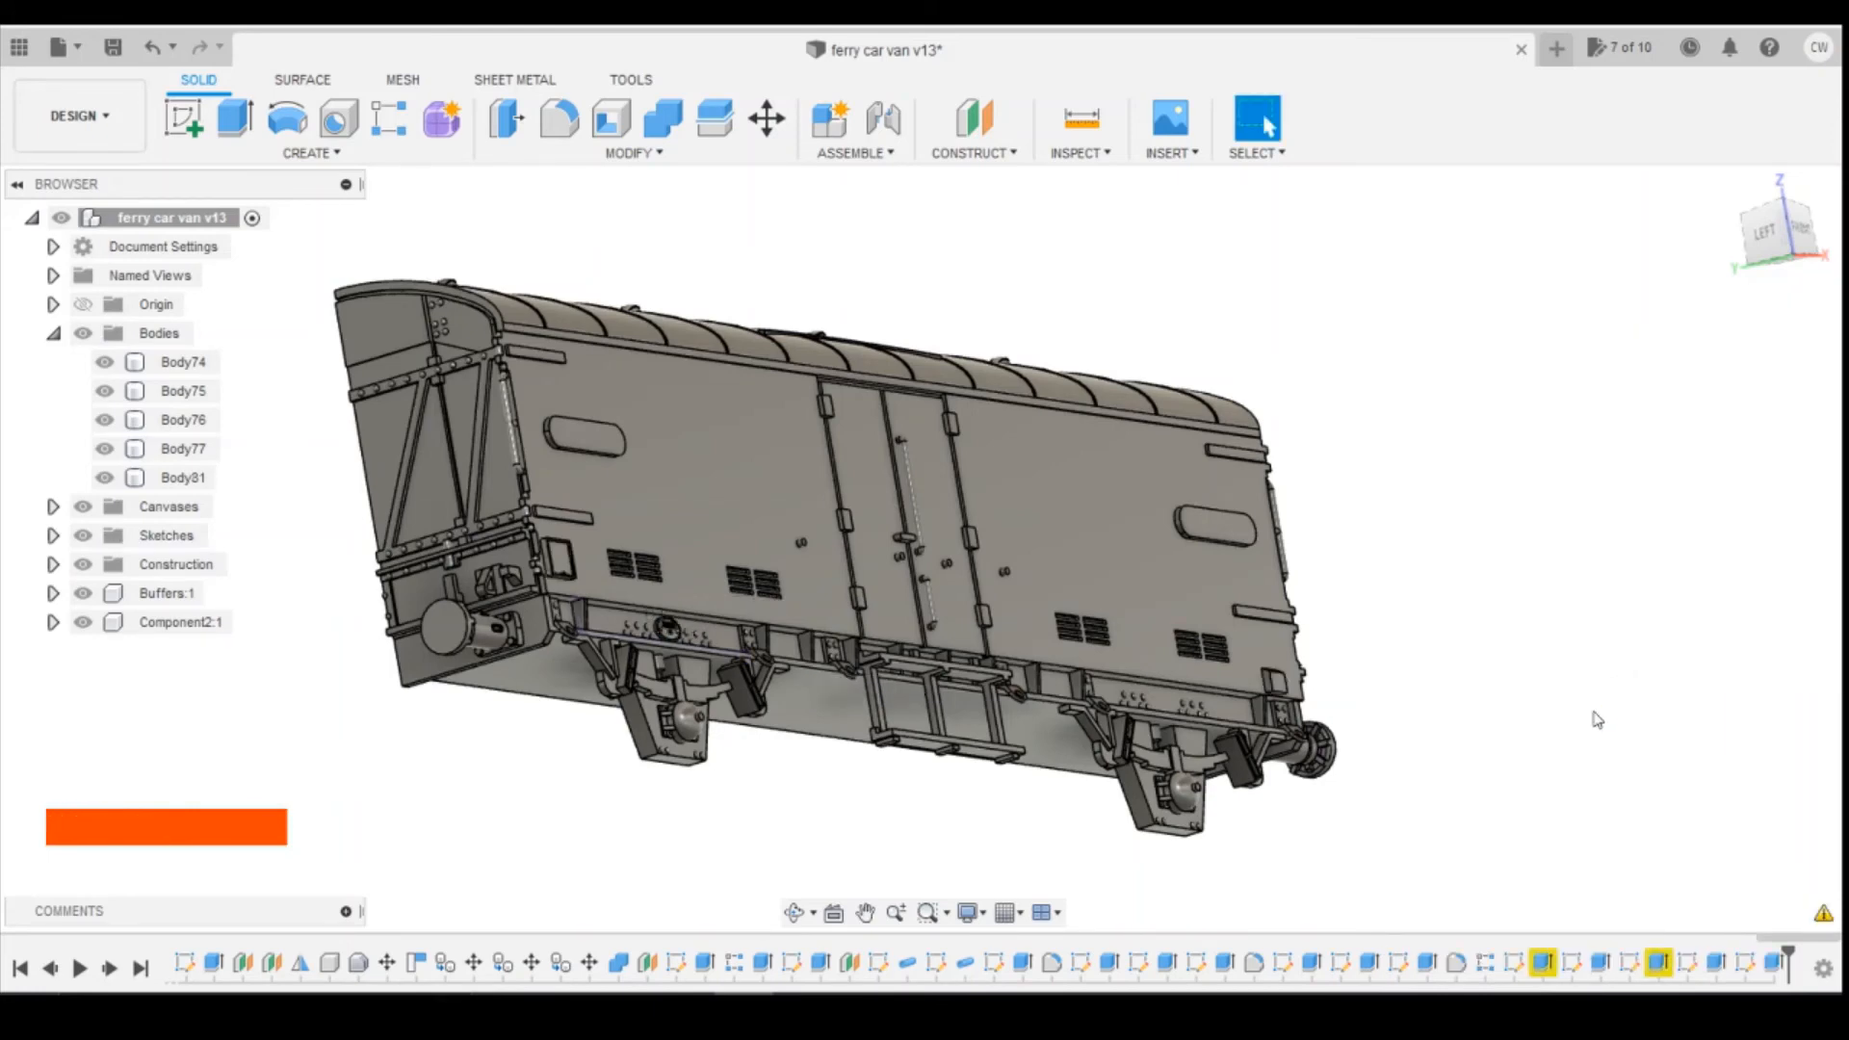
Hide and show the main van body to check which parts of the round underframe detail are still separate.
click(105, 478)
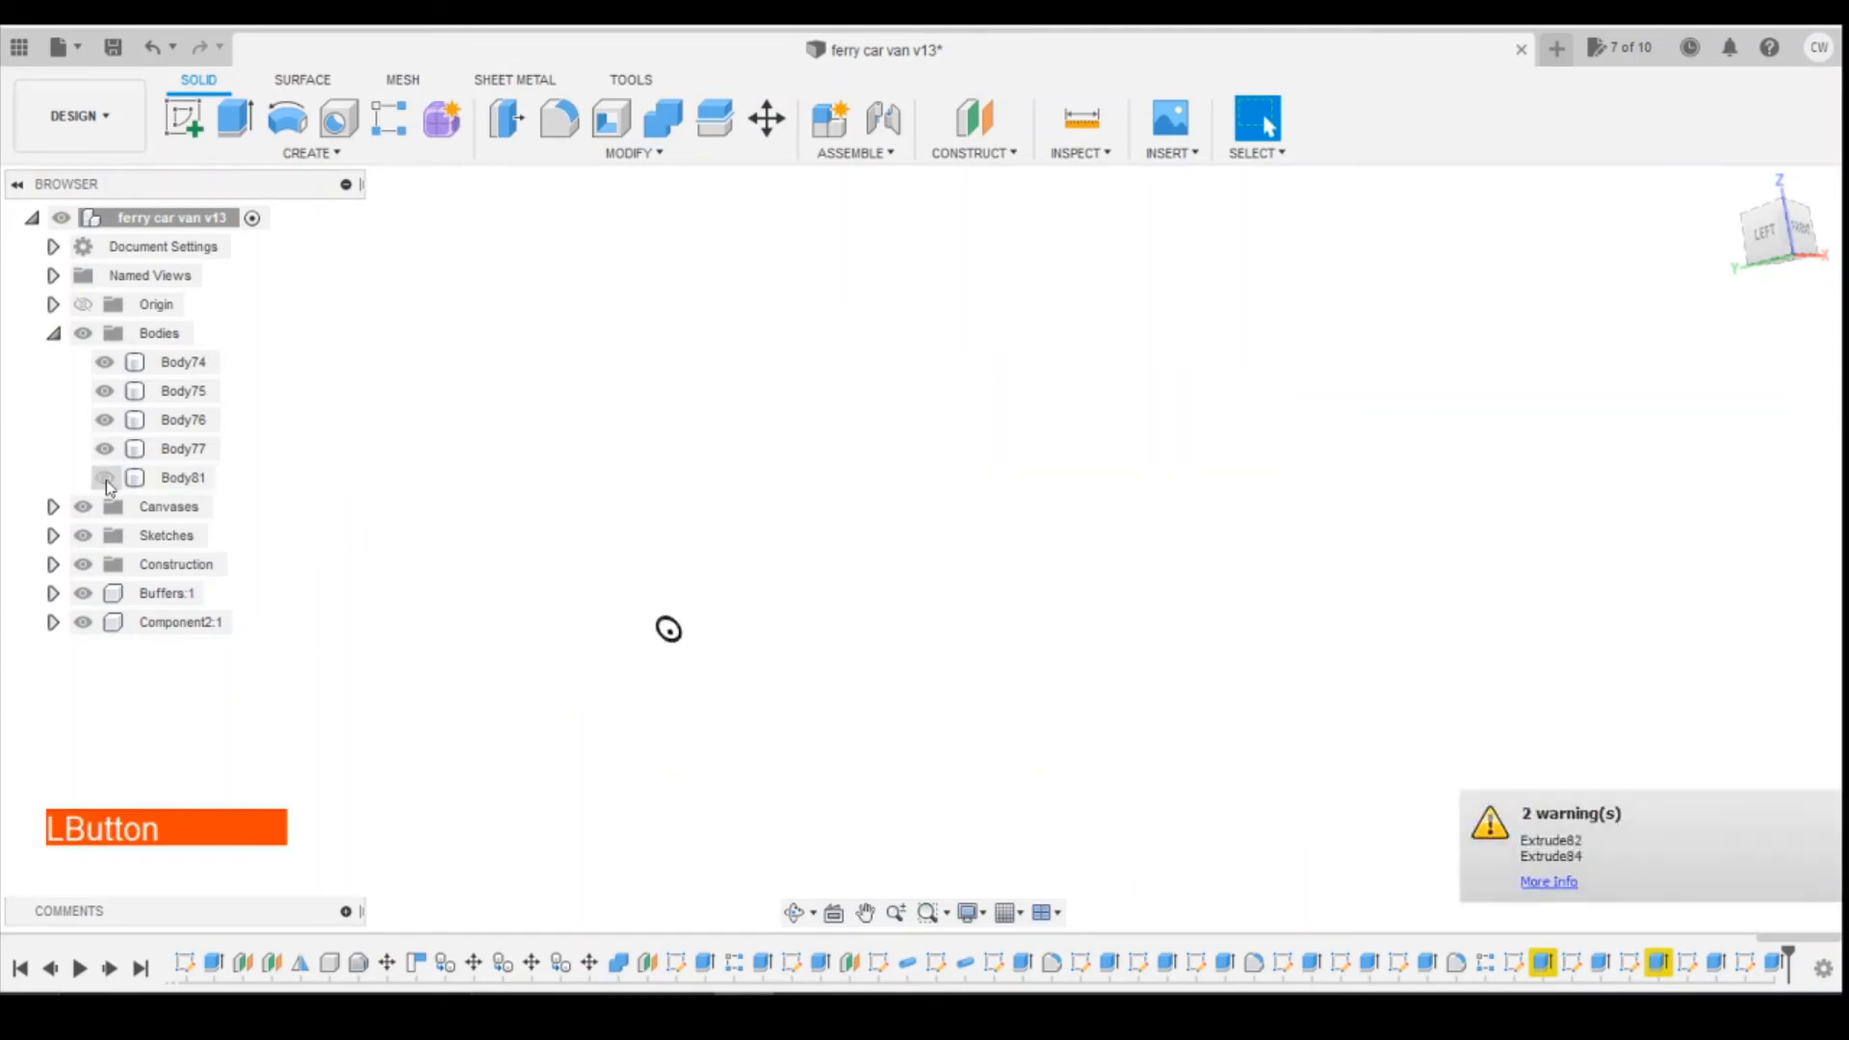
click(105, 479)
click(105, 479)
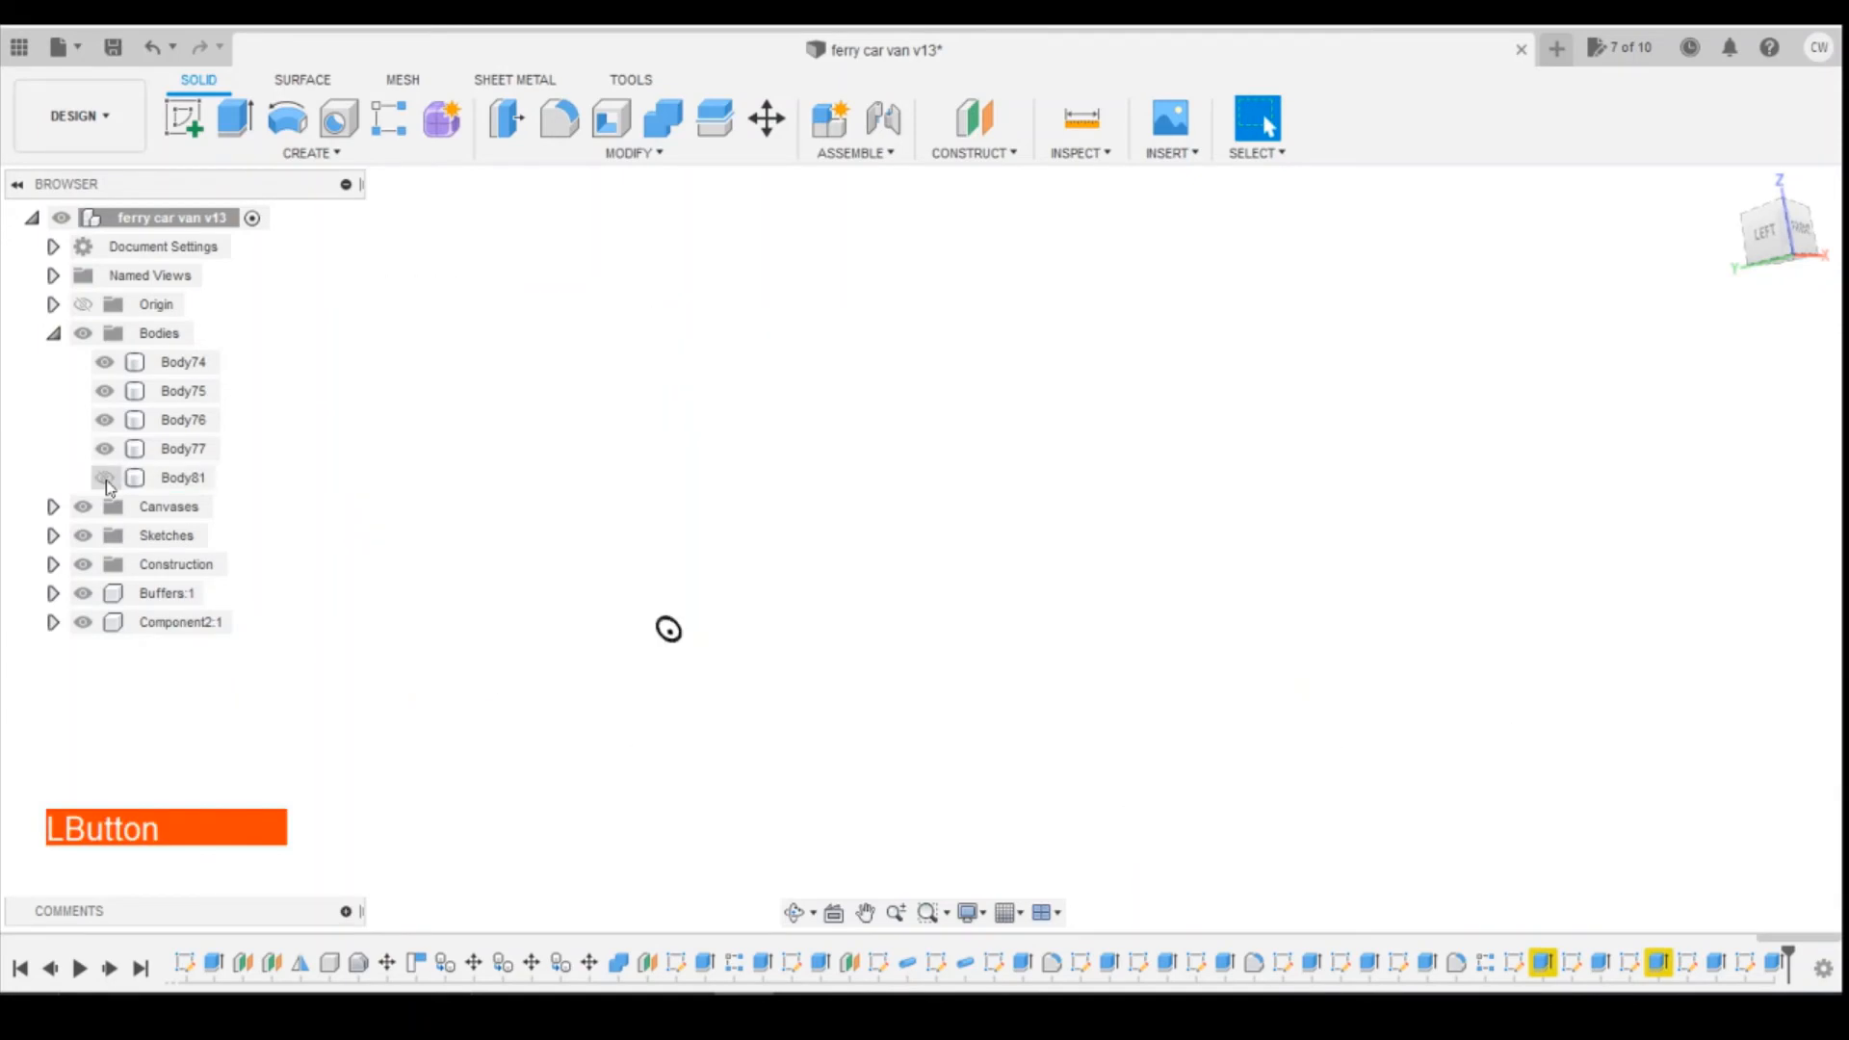
click(106, 480)
Open the first extrude flagged with a warning, Extrude82, for editing and reapply it.
double_click(1547, 963)
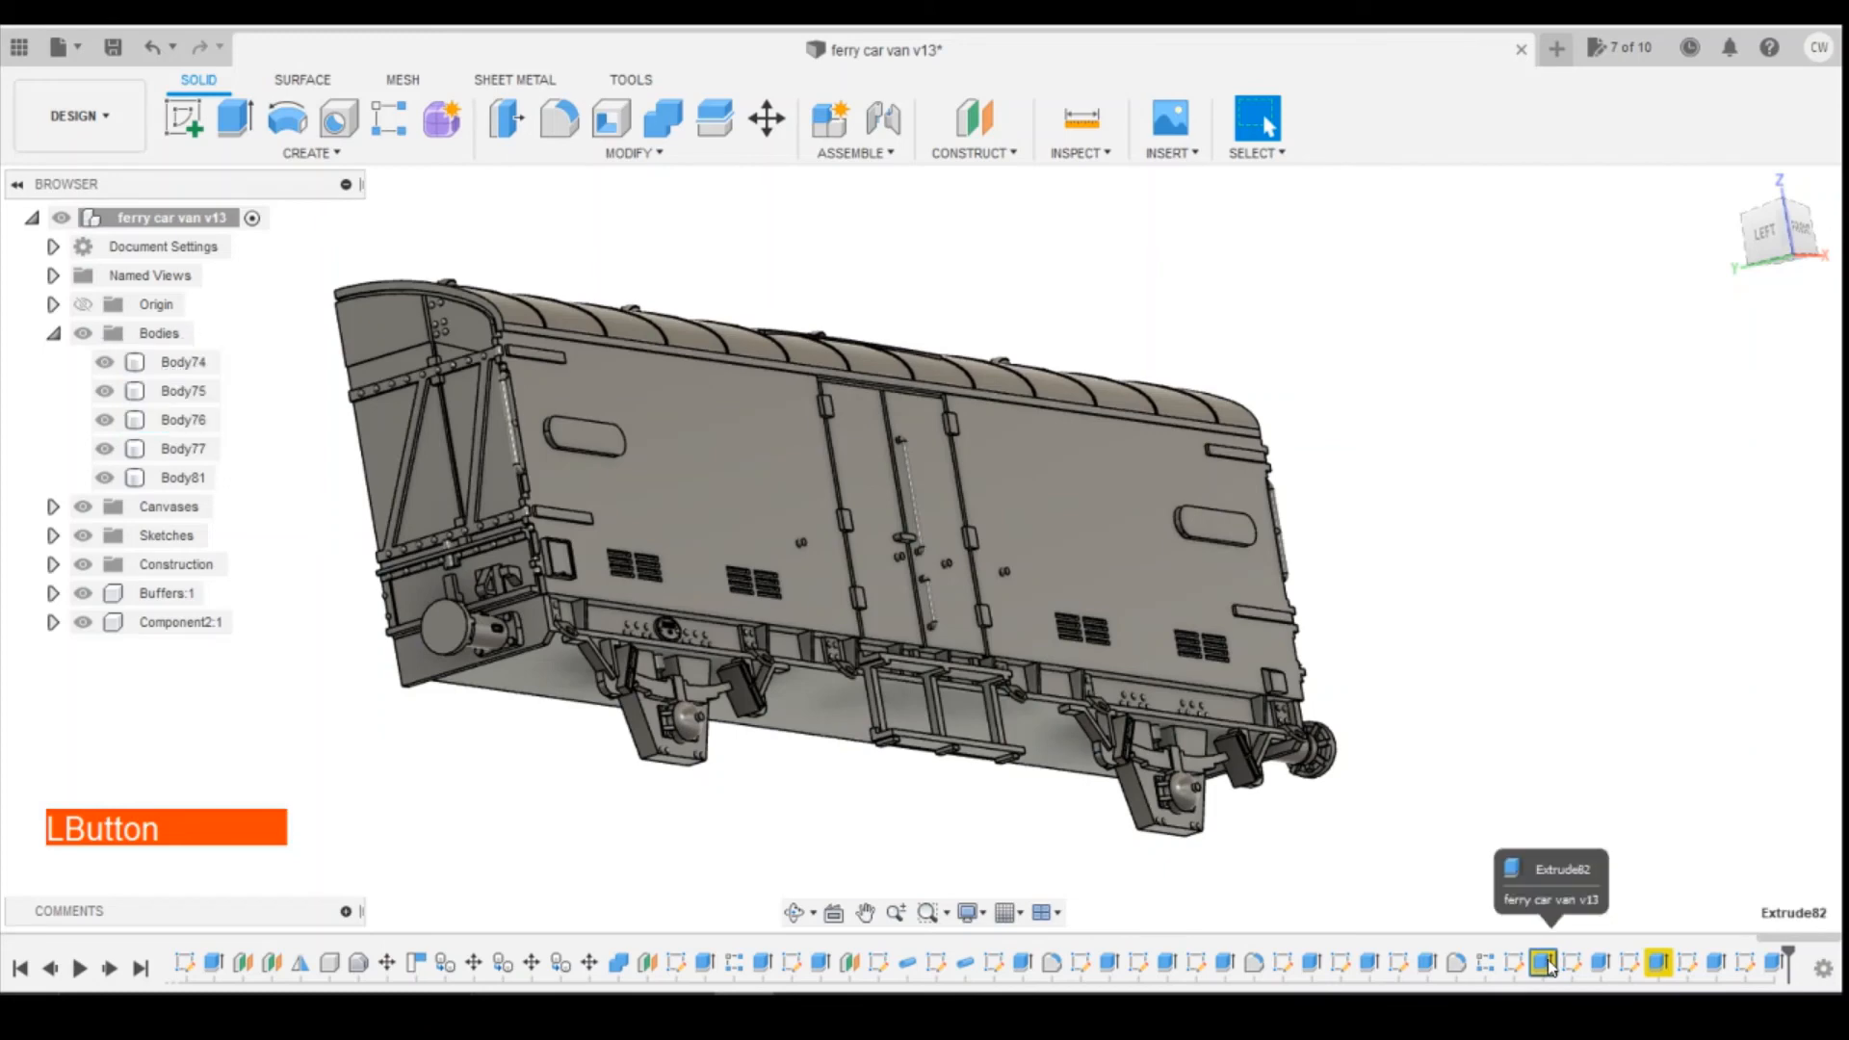
right_click(1544, 963)
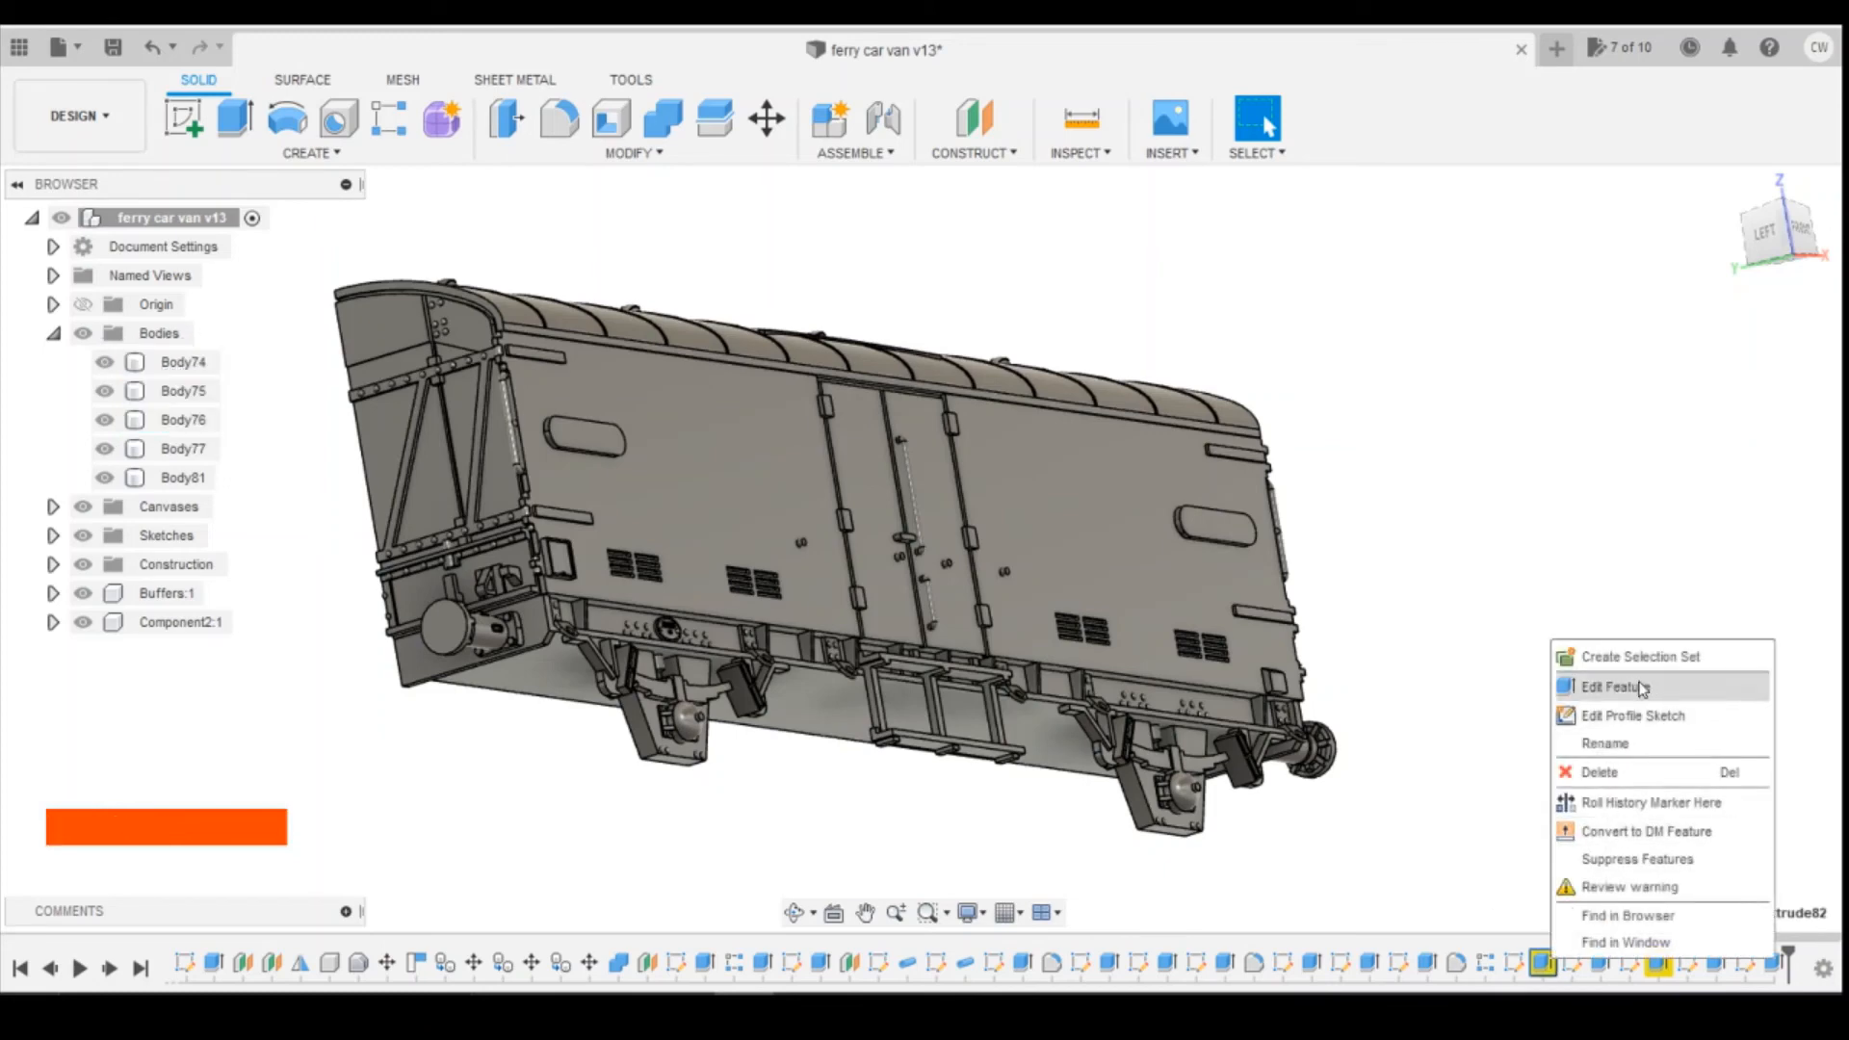
click(1641, 688)
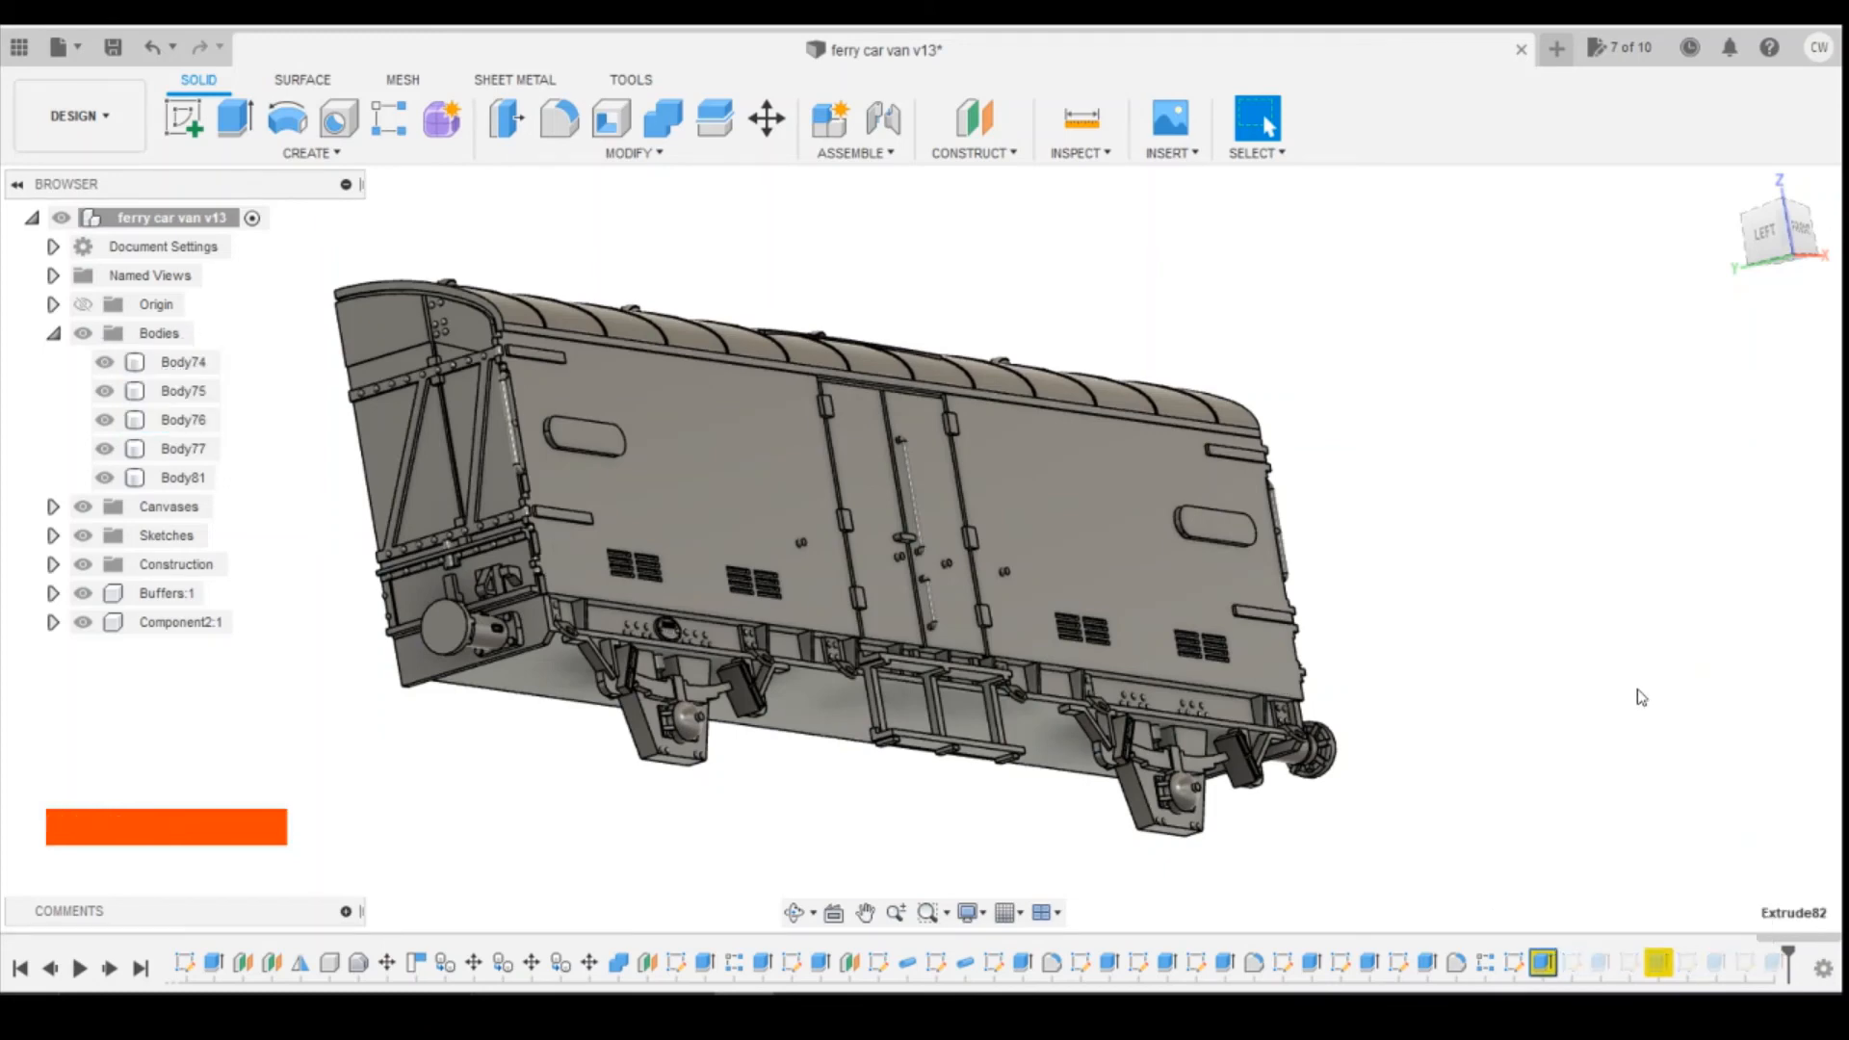
click(1697, 663)
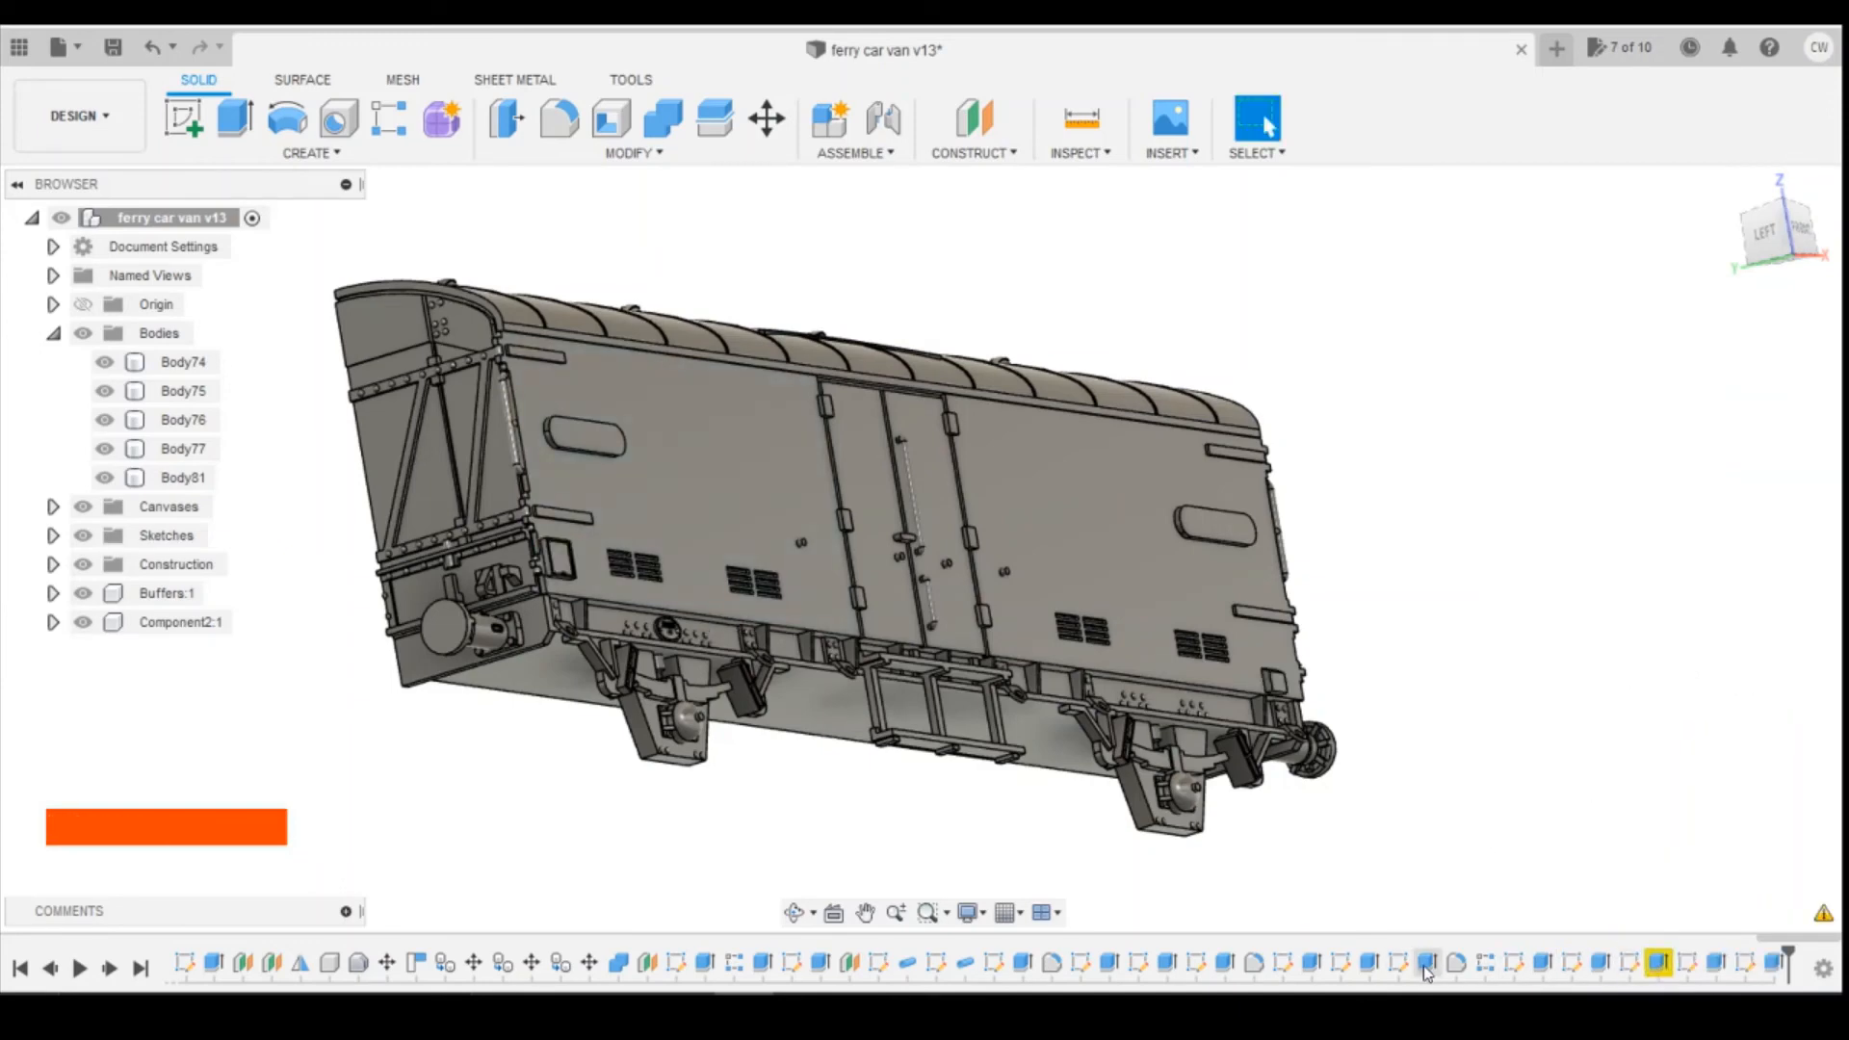
Check the 0.06 mm fillet on the round underframe detail without changing it.
right_click(1253, 961)
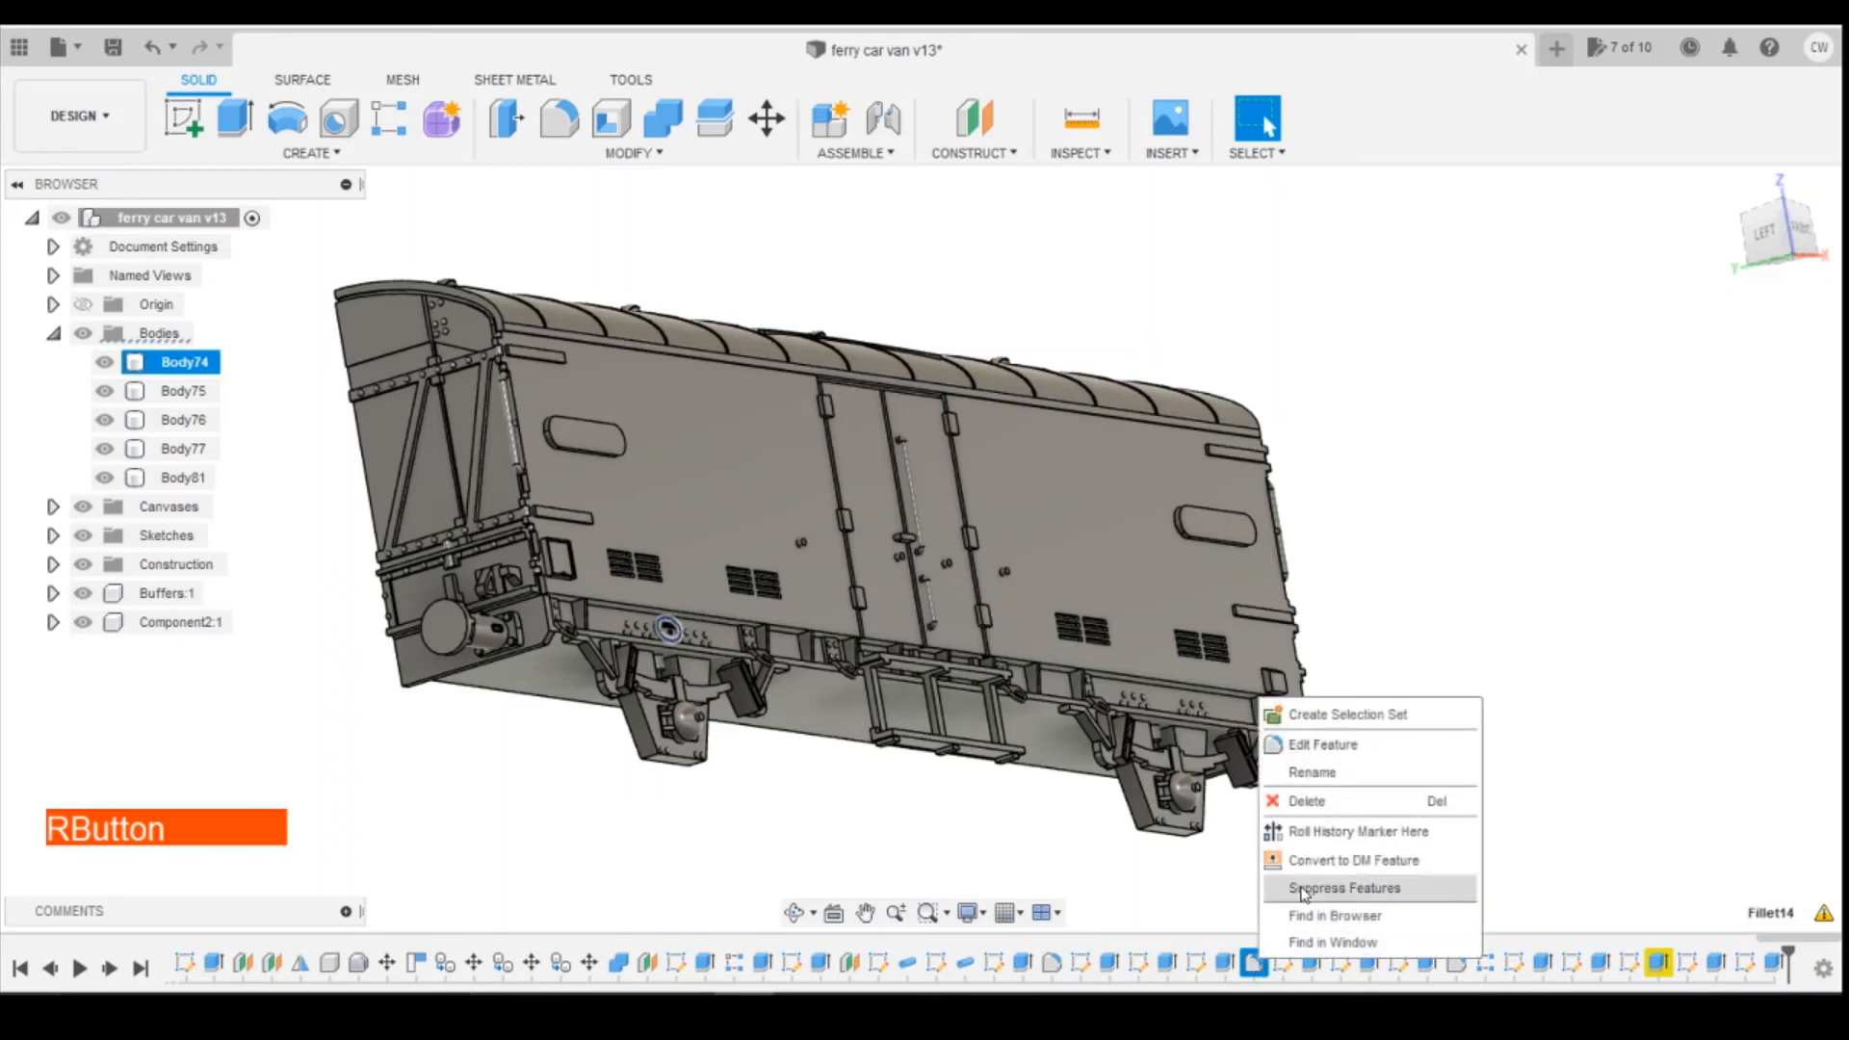
click(1343, 757)
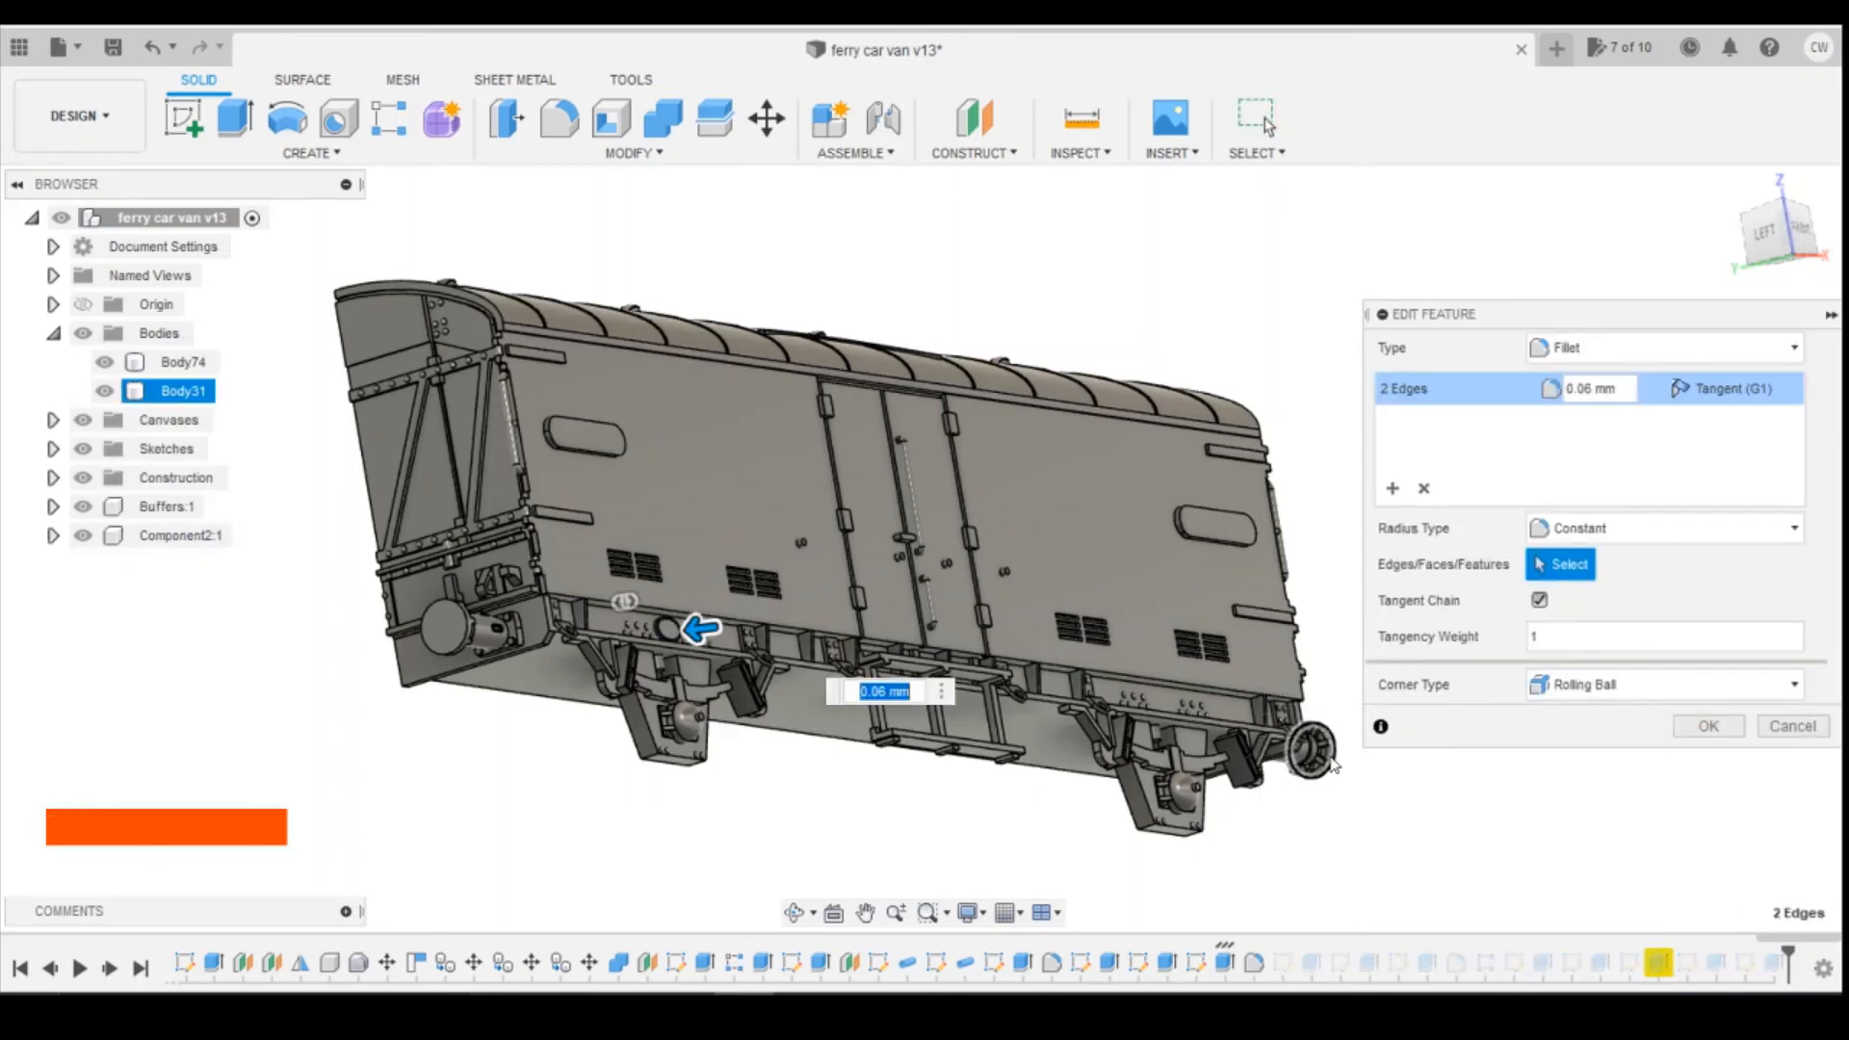
click(1776, 724)
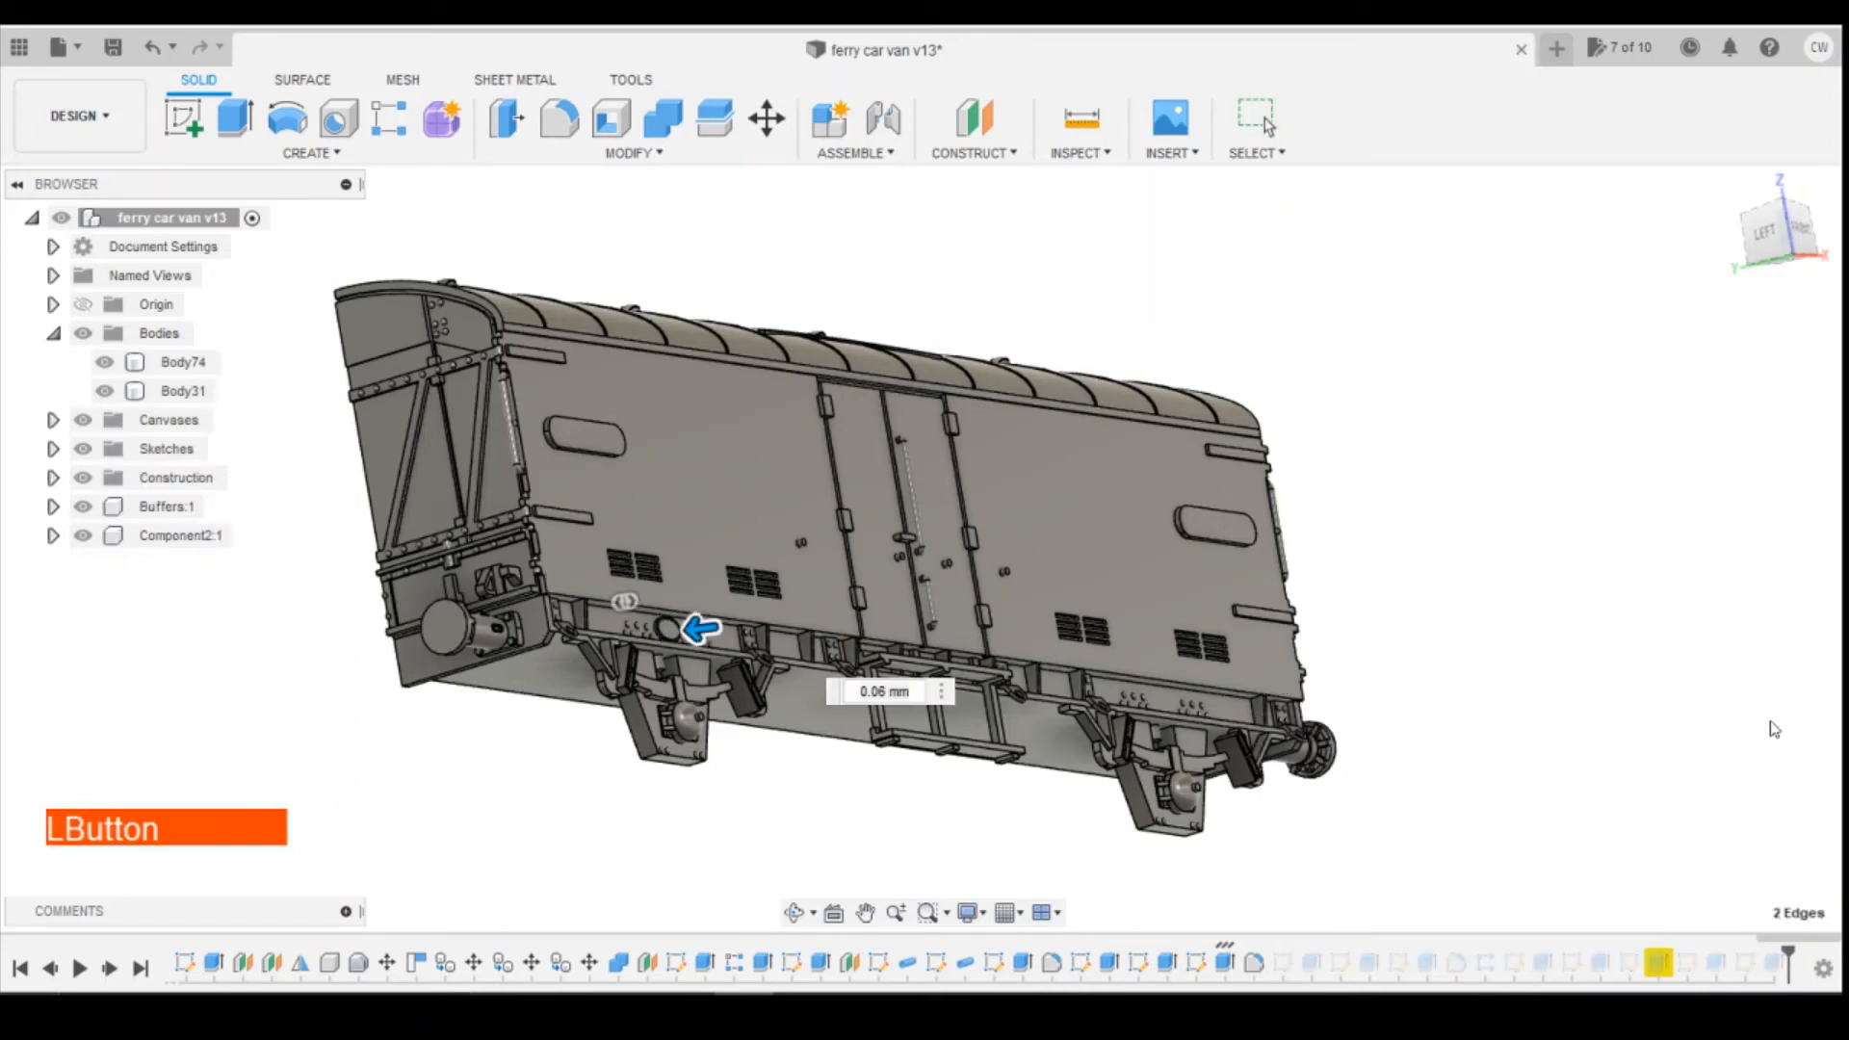
Change the operation of the round underframe detail's base 0.1 mm extrude from New Body to Join.
click(1222, 965)
right_click(1221, 965)
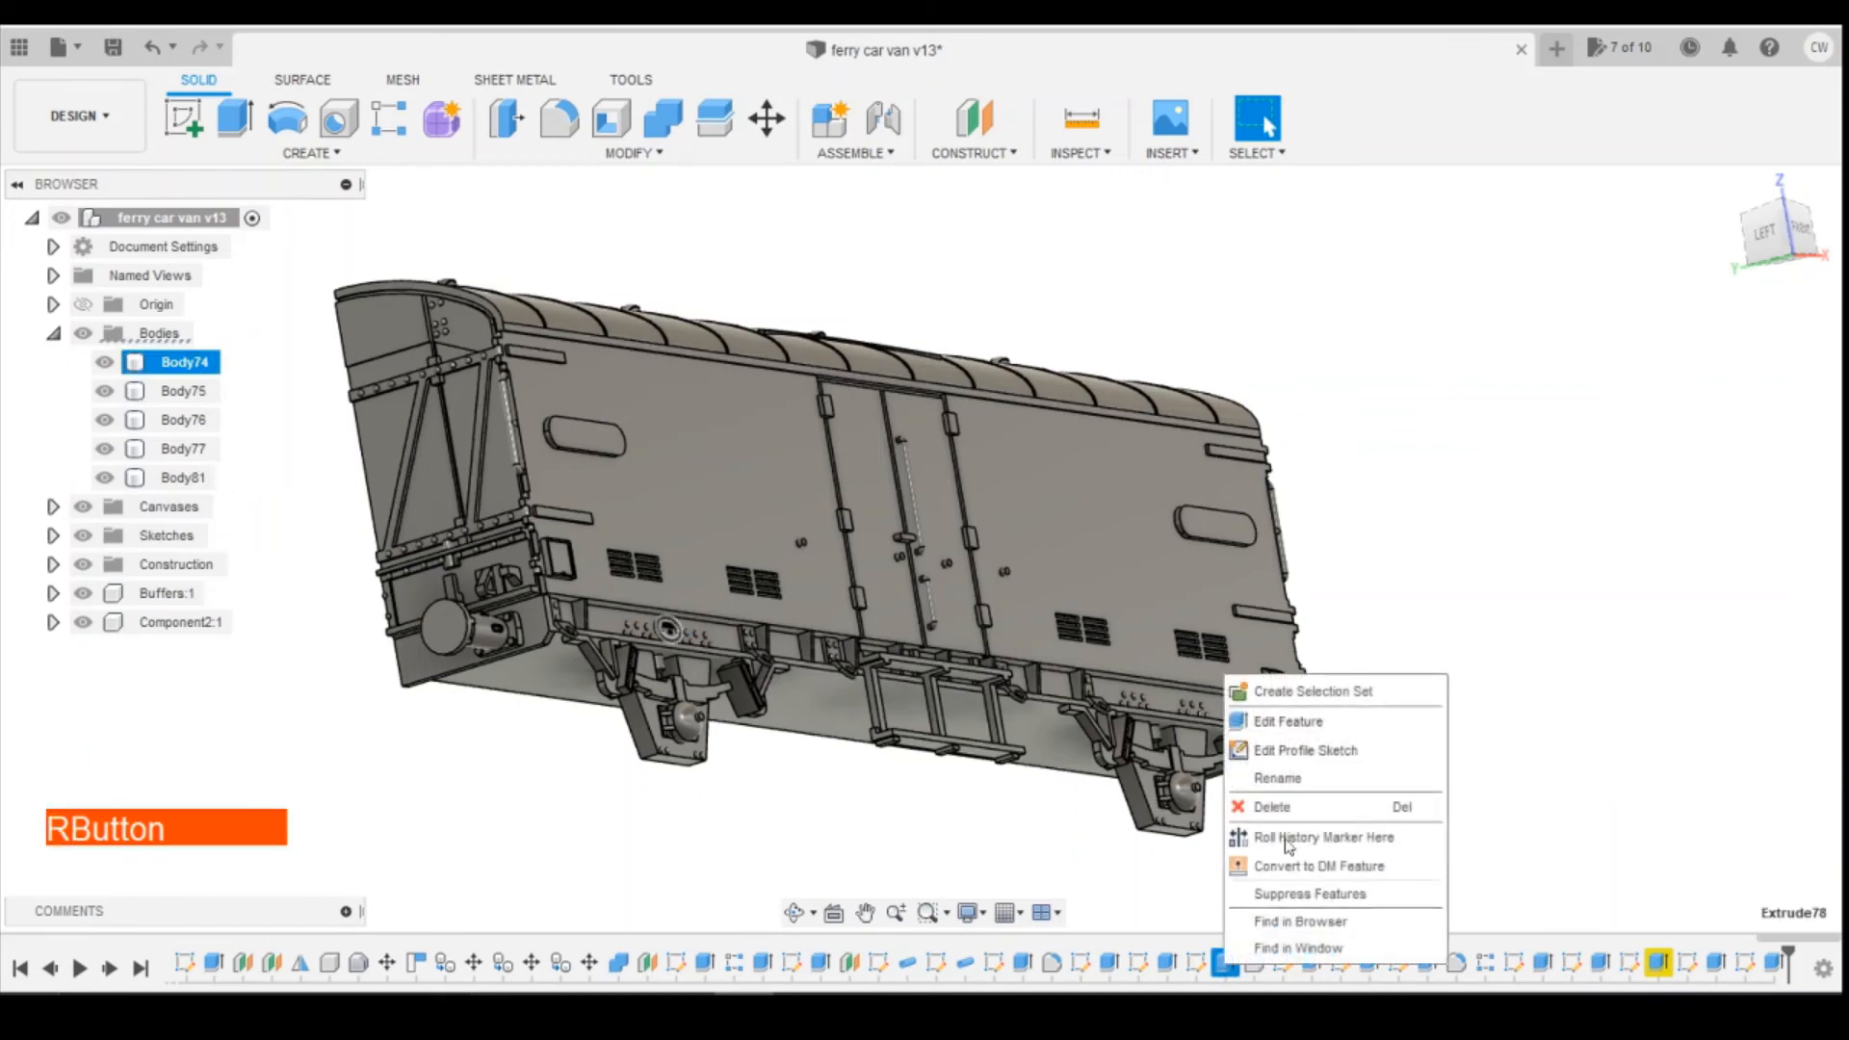
click(1286, 720)
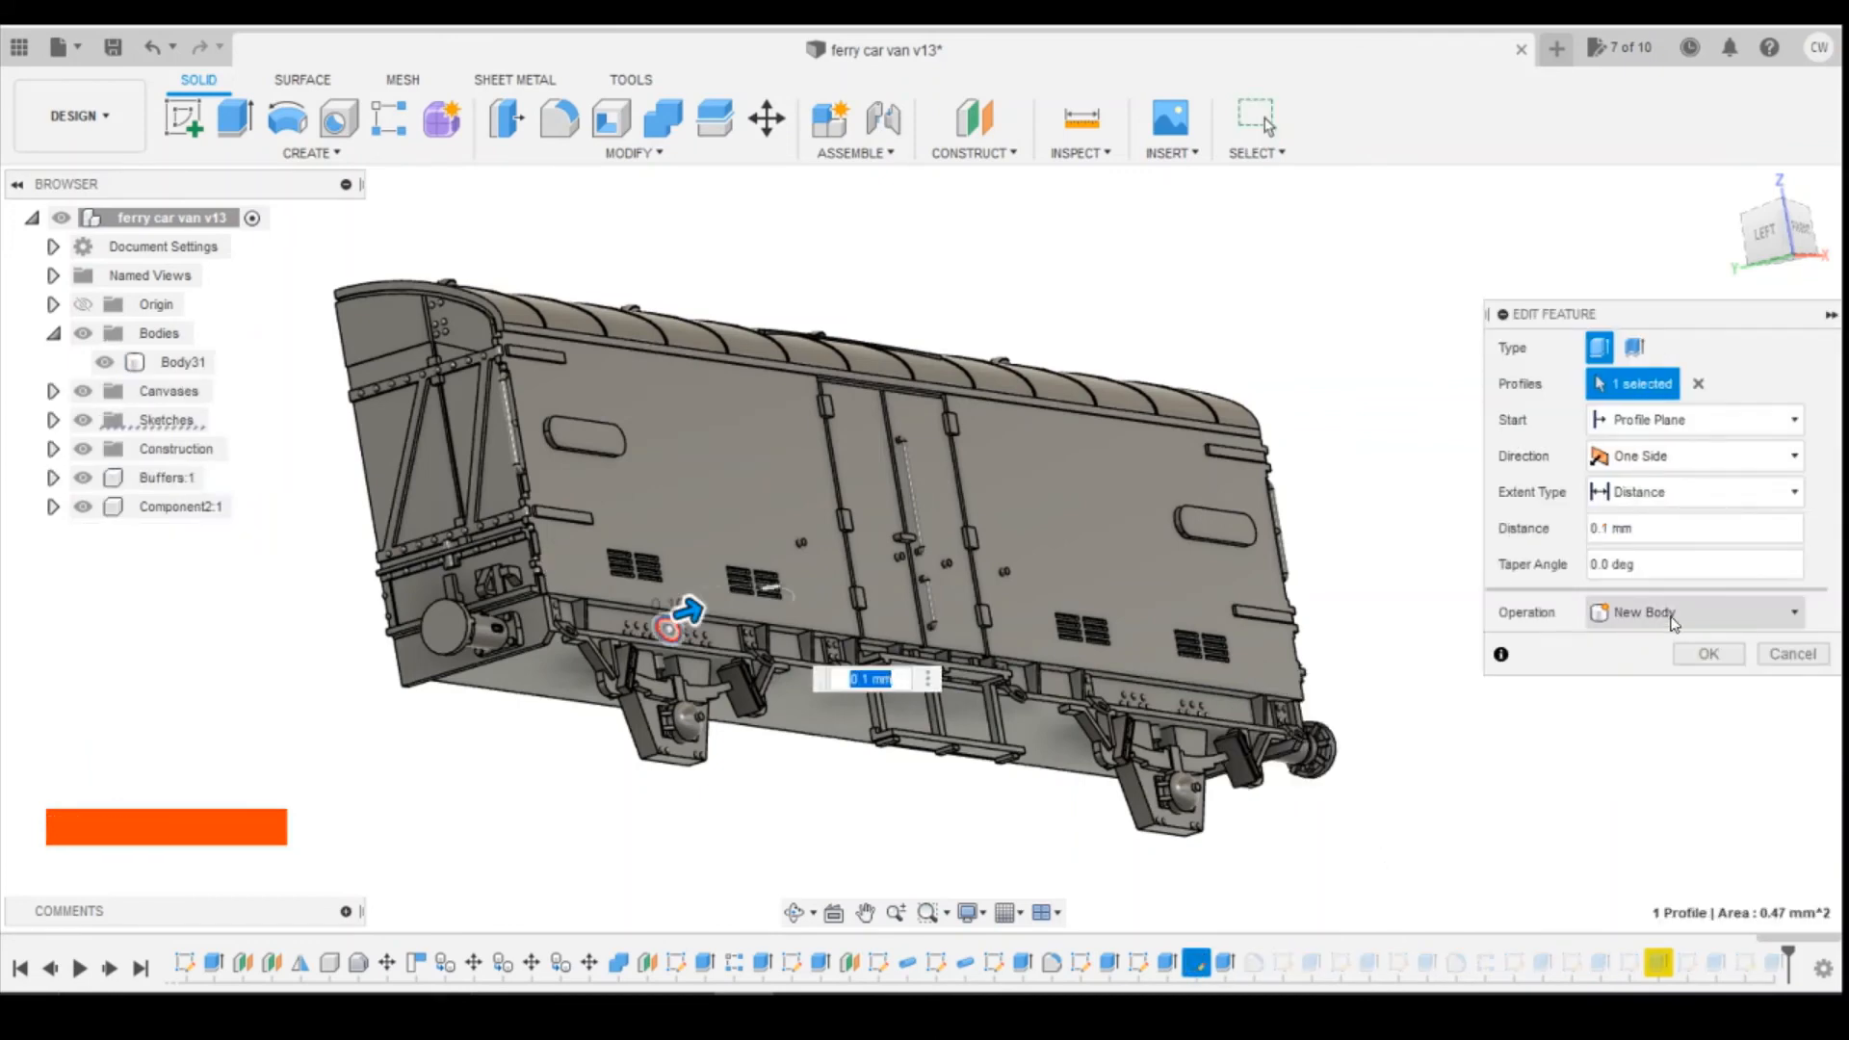
click(1694, 612)
click(1629, 638)
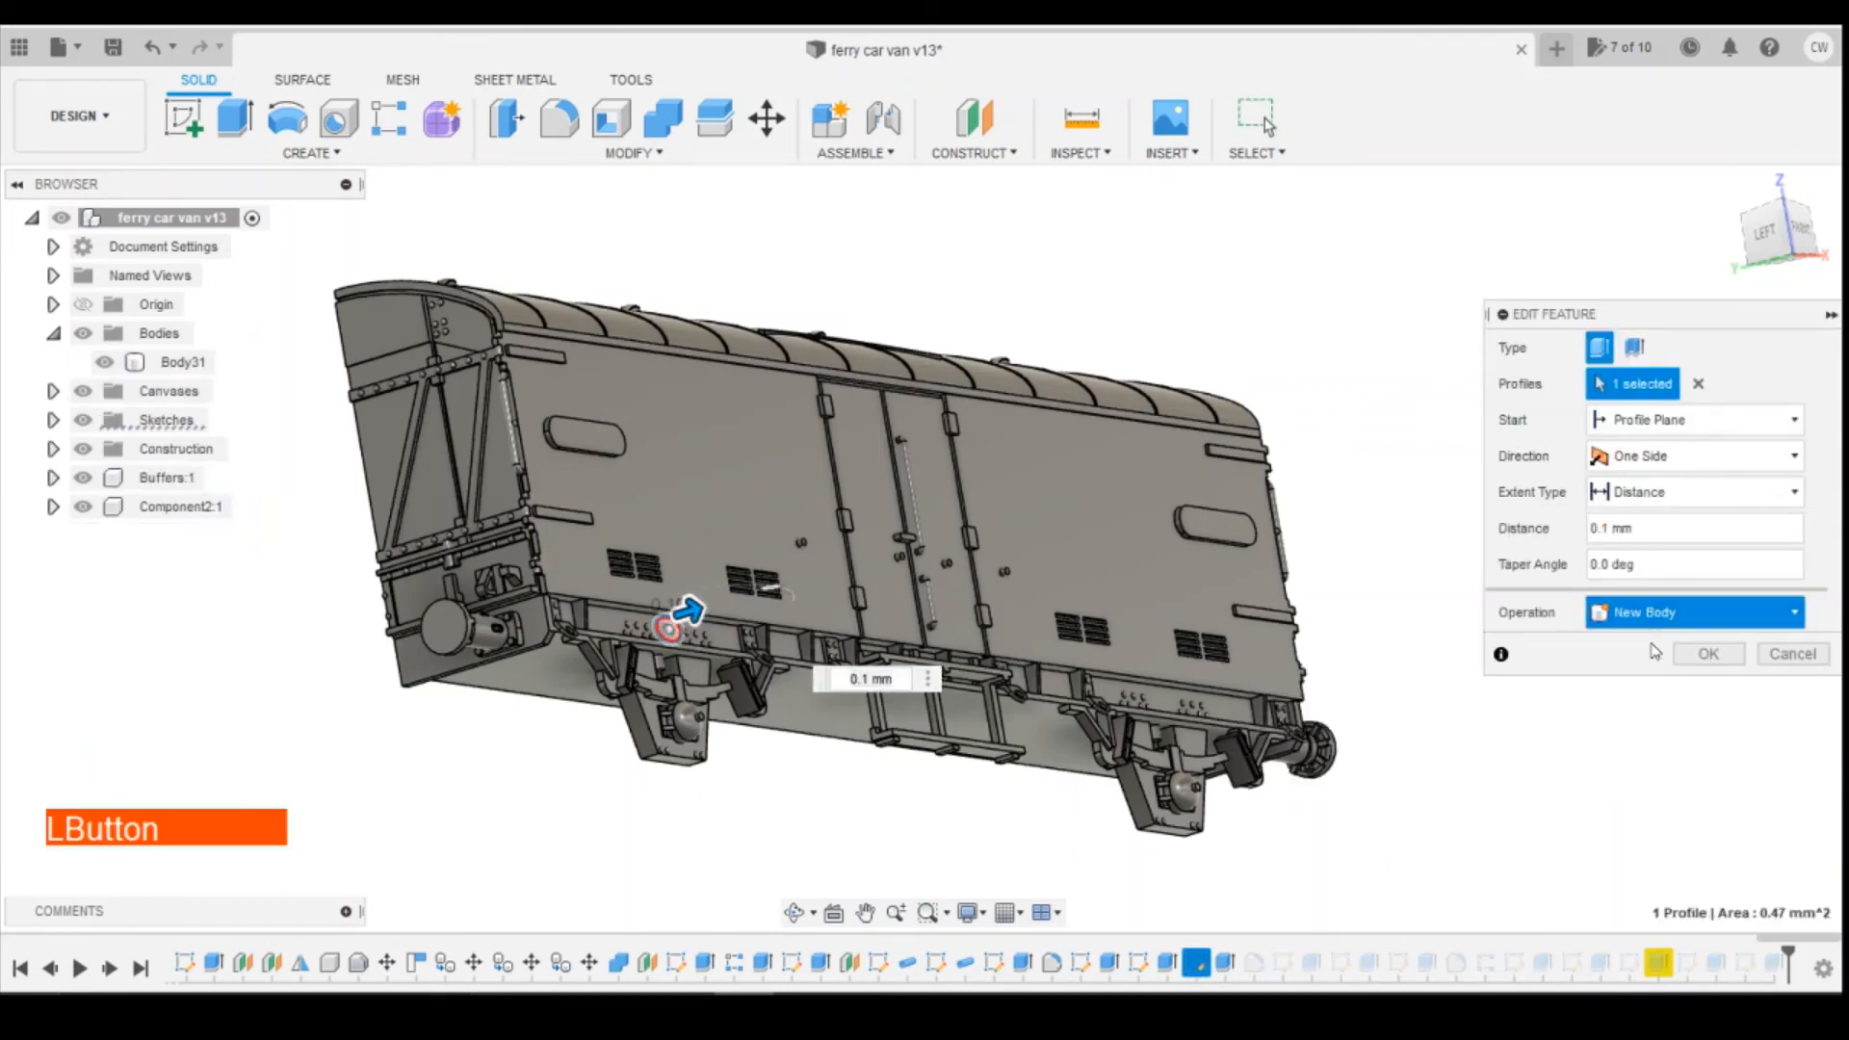
click(1700, 655)
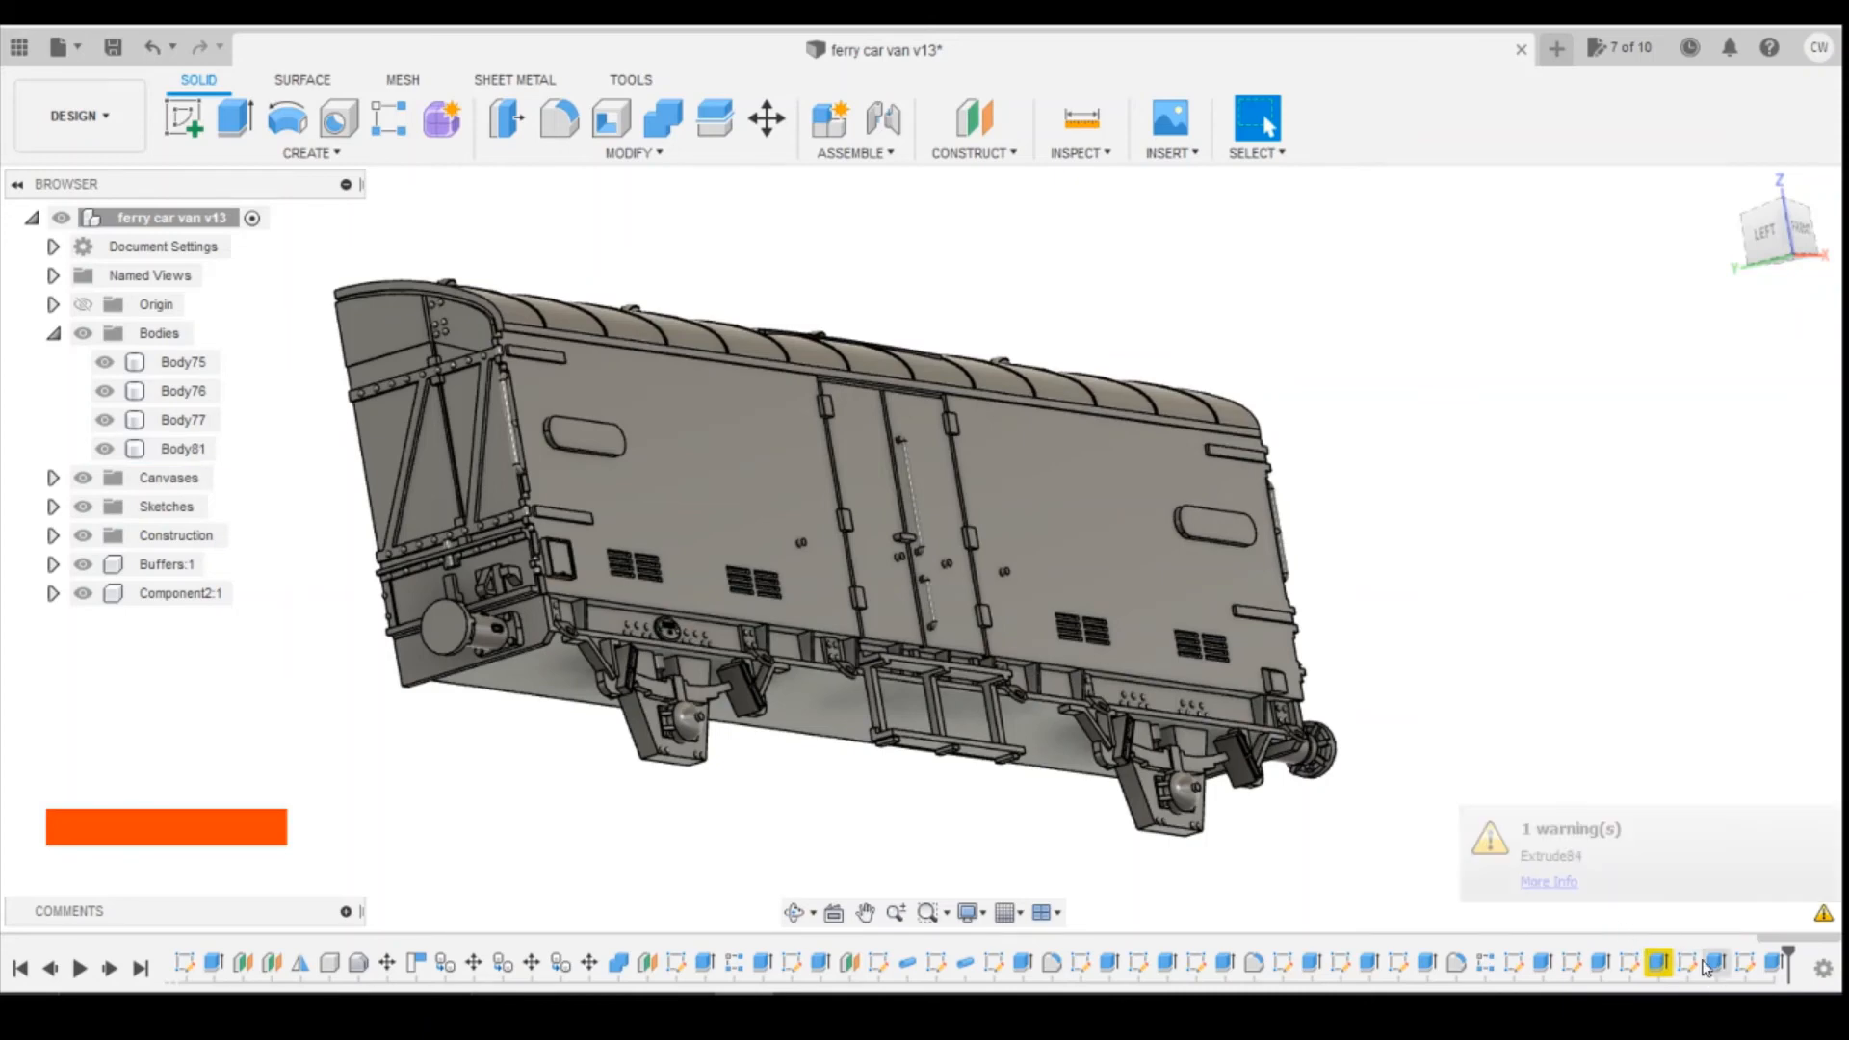
Open the remaining flagged 0.15 mm extrude on the van side for editing and reapply it with the Join operation.
click(1657, 961)
right_click(1655, 960)
click(1714, 687)
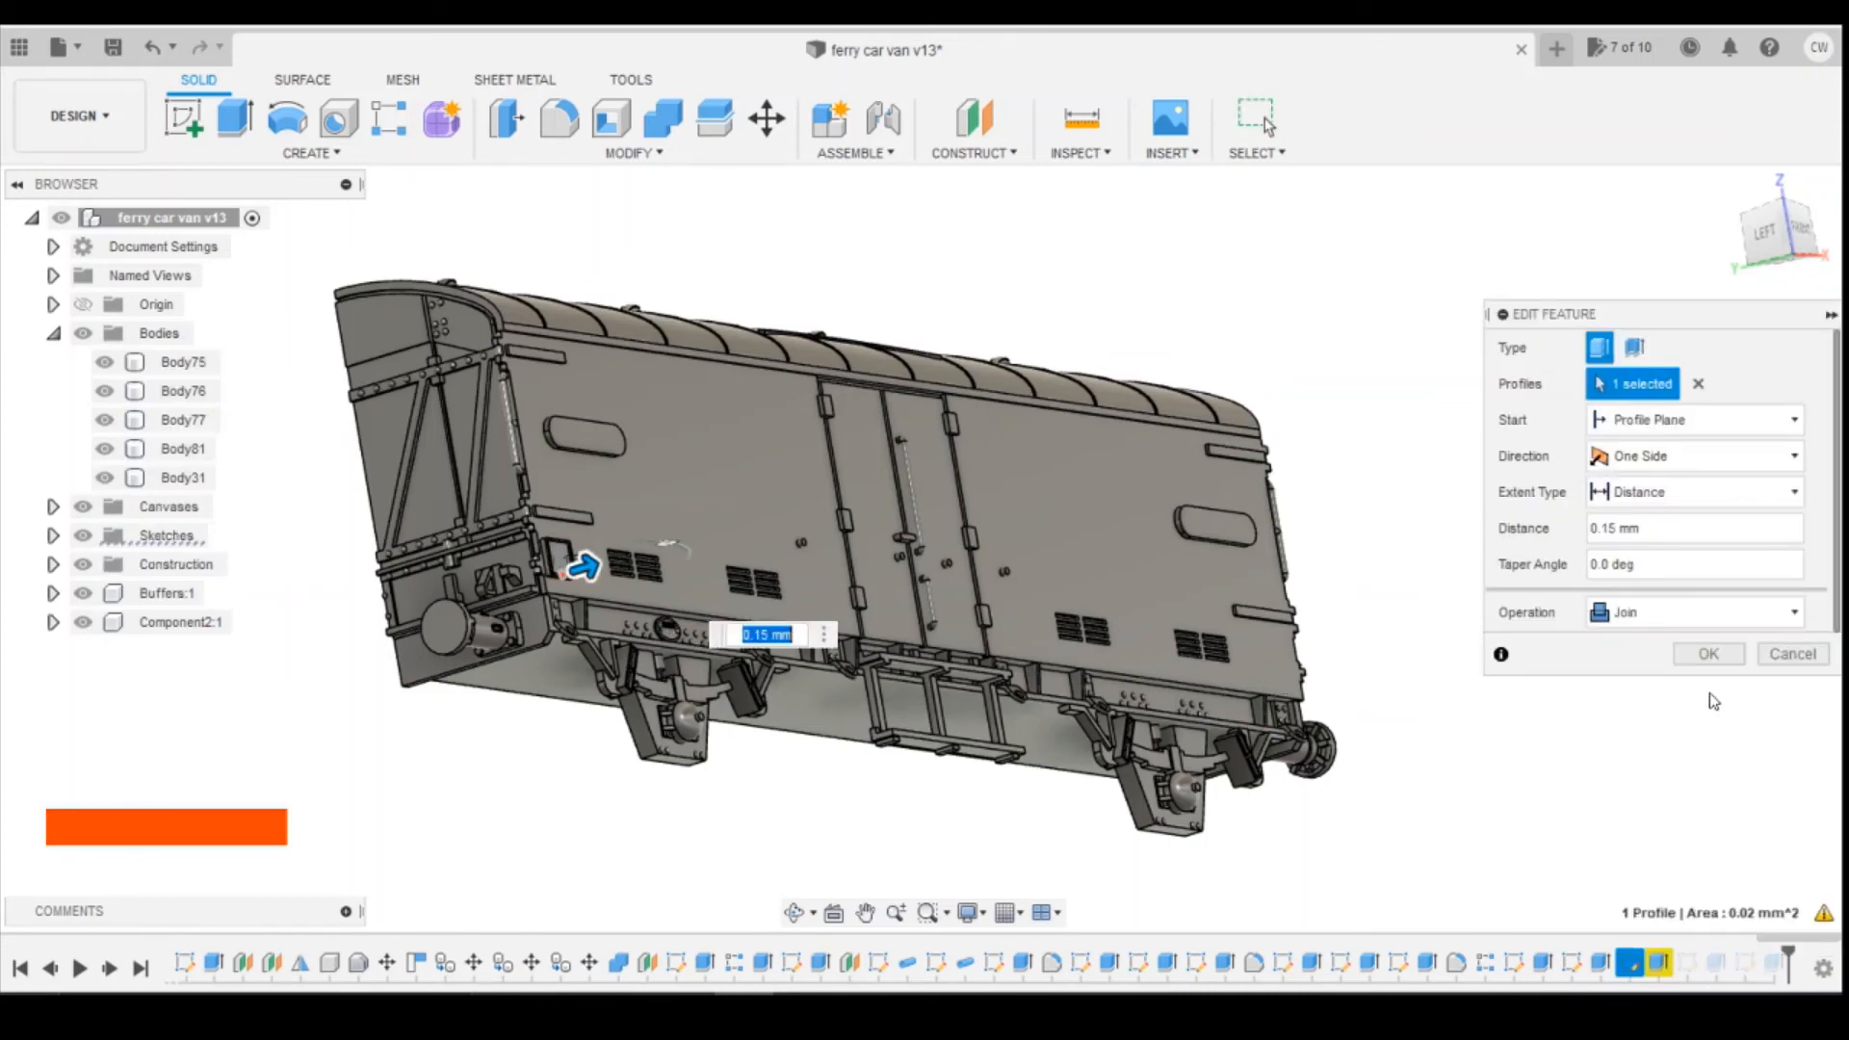
click(1704, 652)
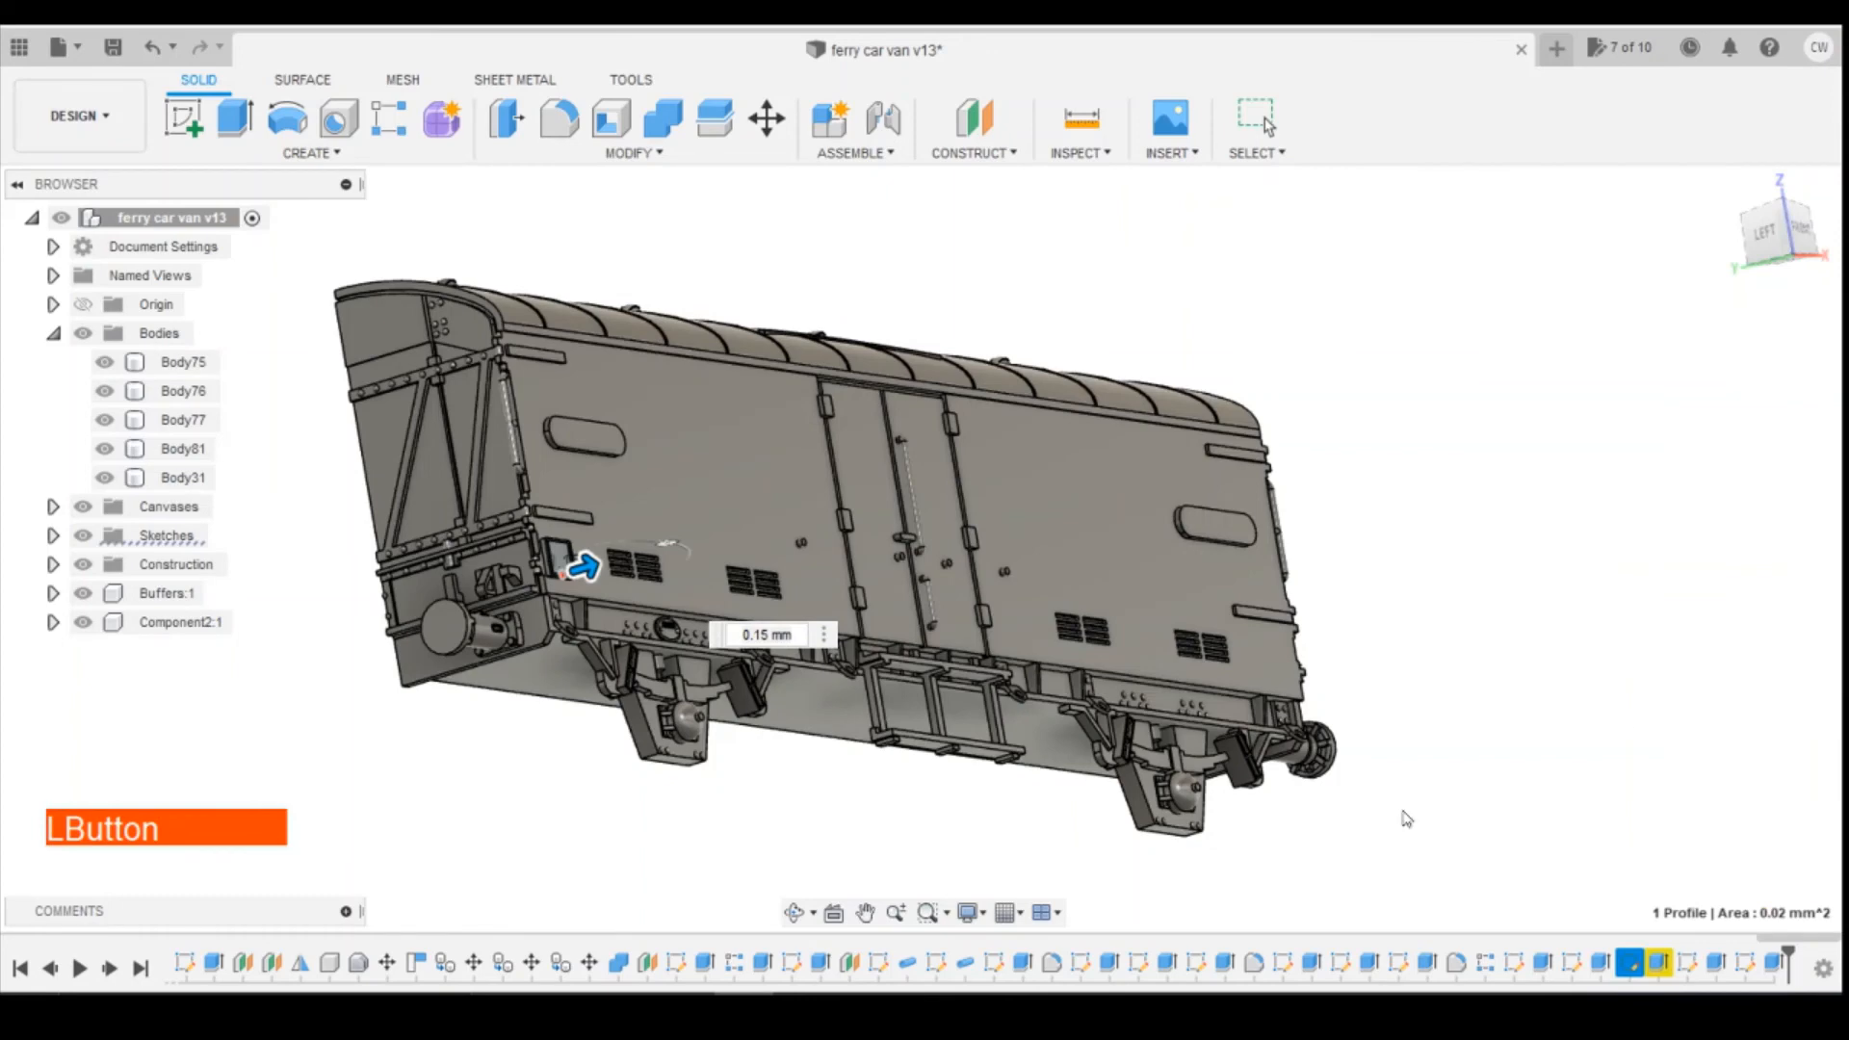
Toggle the visibility of the main van body and the remaining small bodies to locate the parts that are still separate.
click(105, 449)
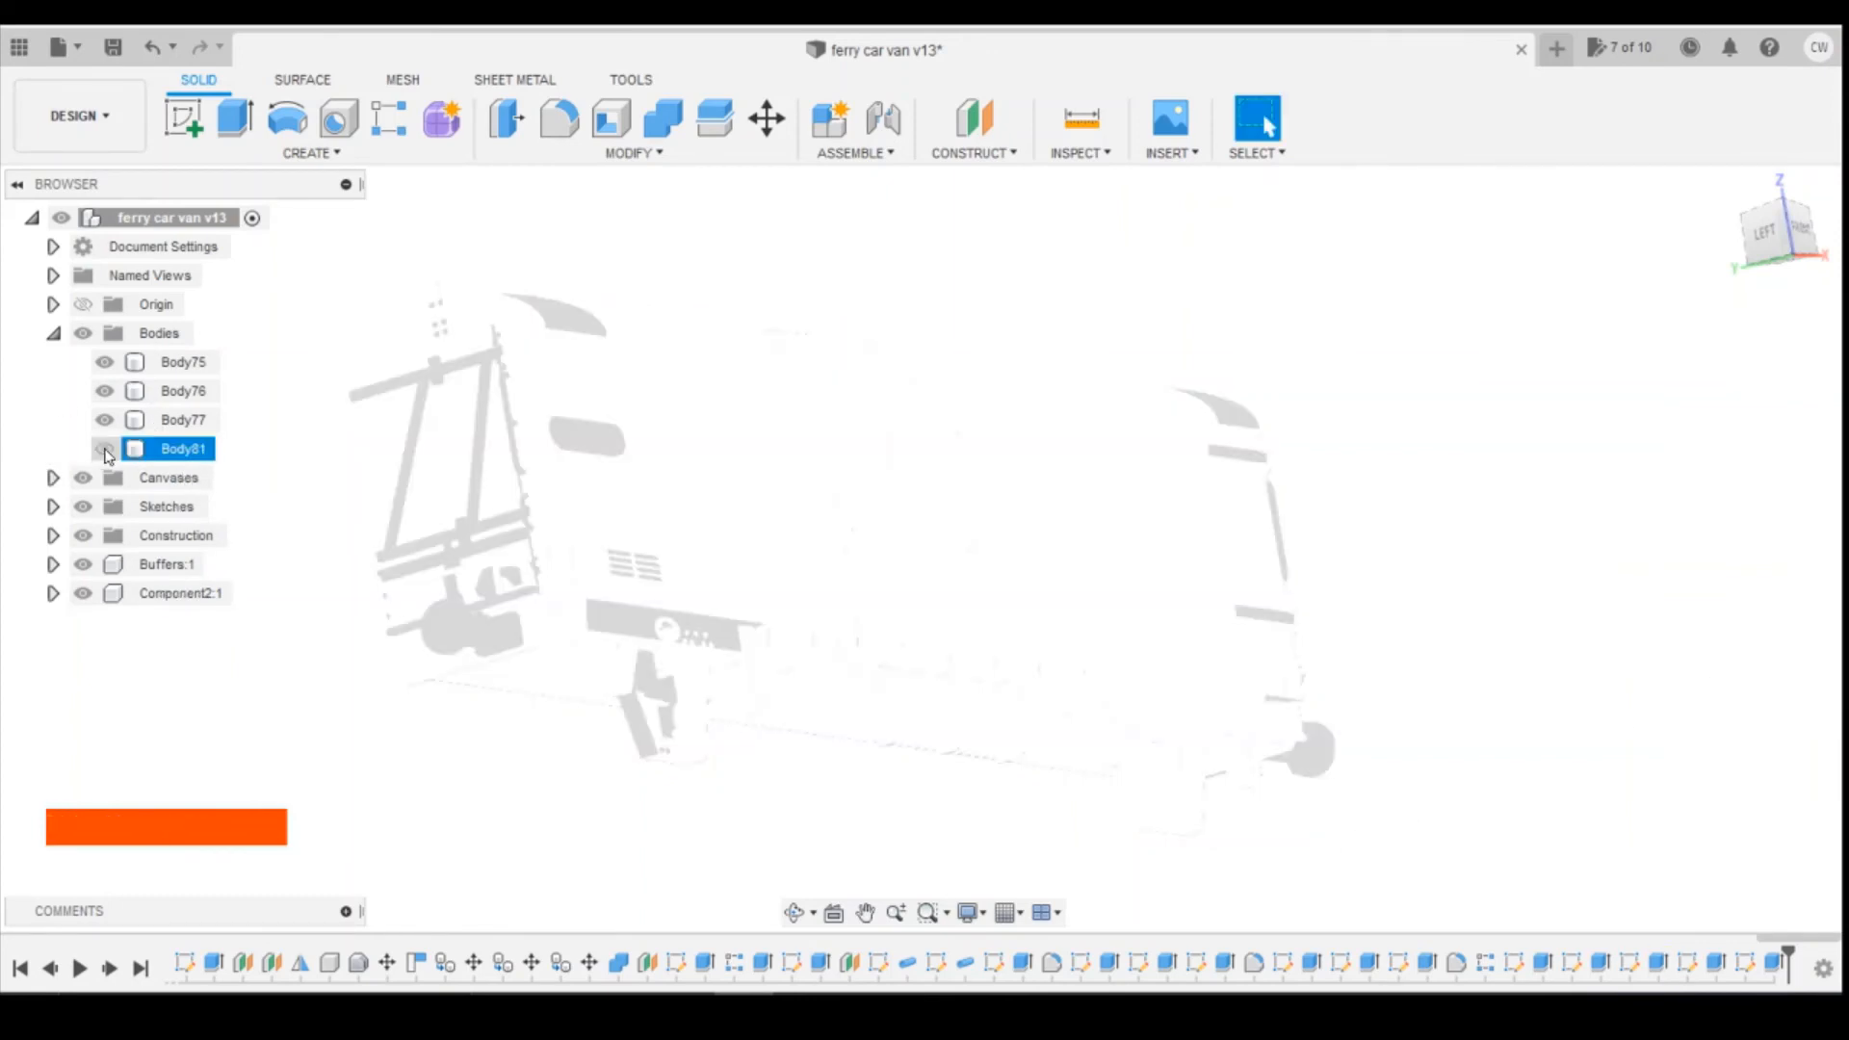
click(106, 450)
click(104, 449)
click(104, 450)
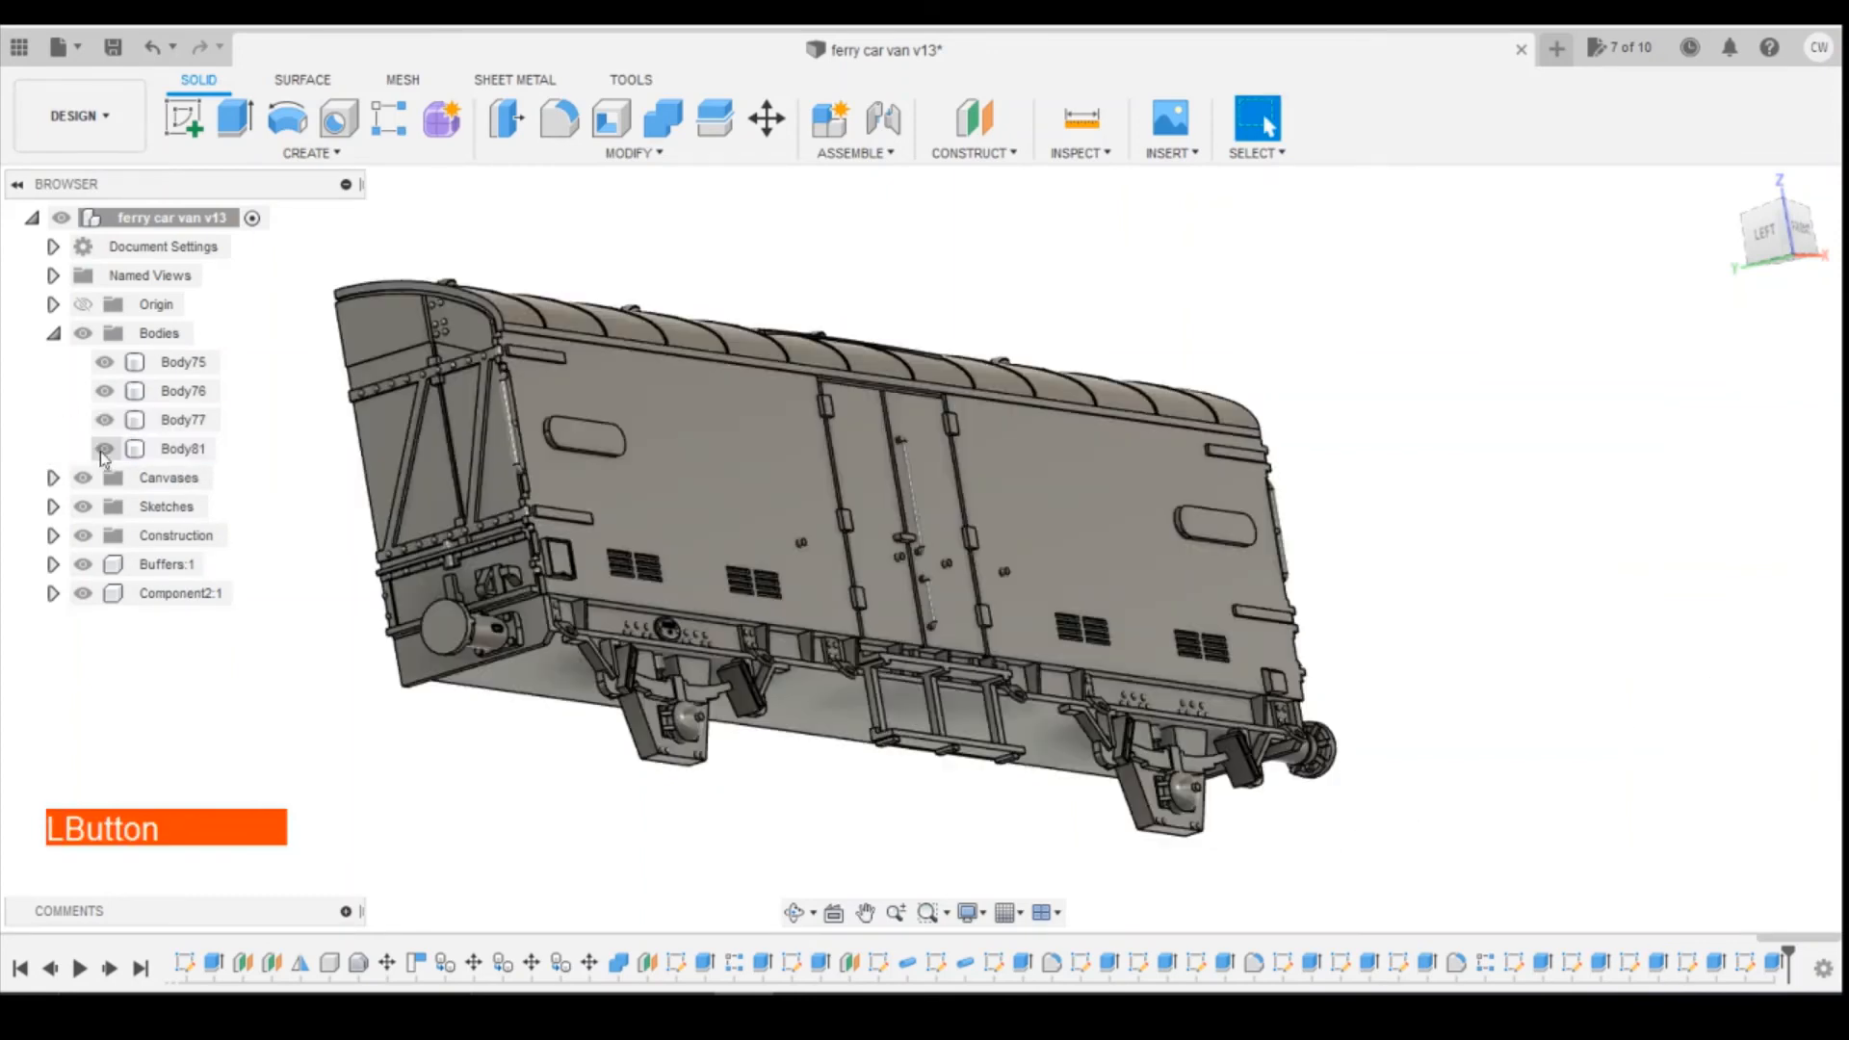
click(105, 421)
click(106, 395)
click(103, 392)
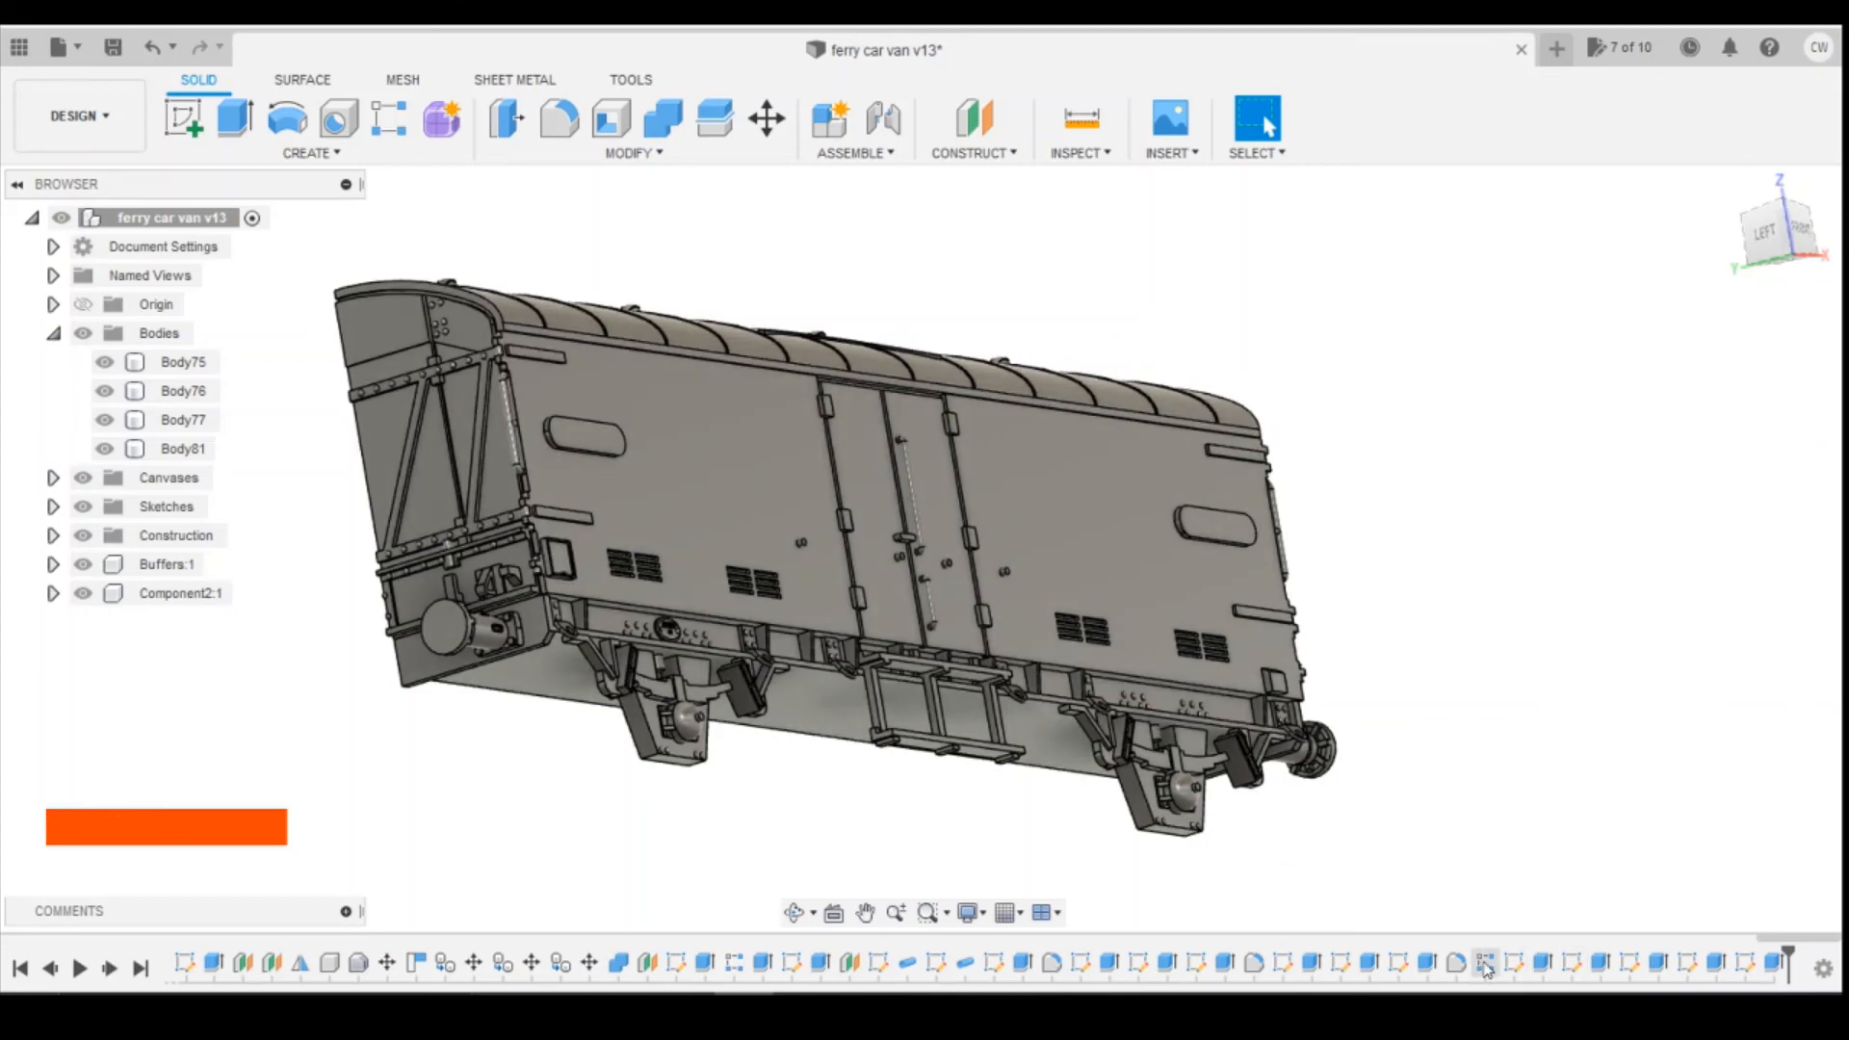
Check the operation setting of the small 0.1 mm extrude inside the round underframe detail without changing it.
right_click(1428, 964)
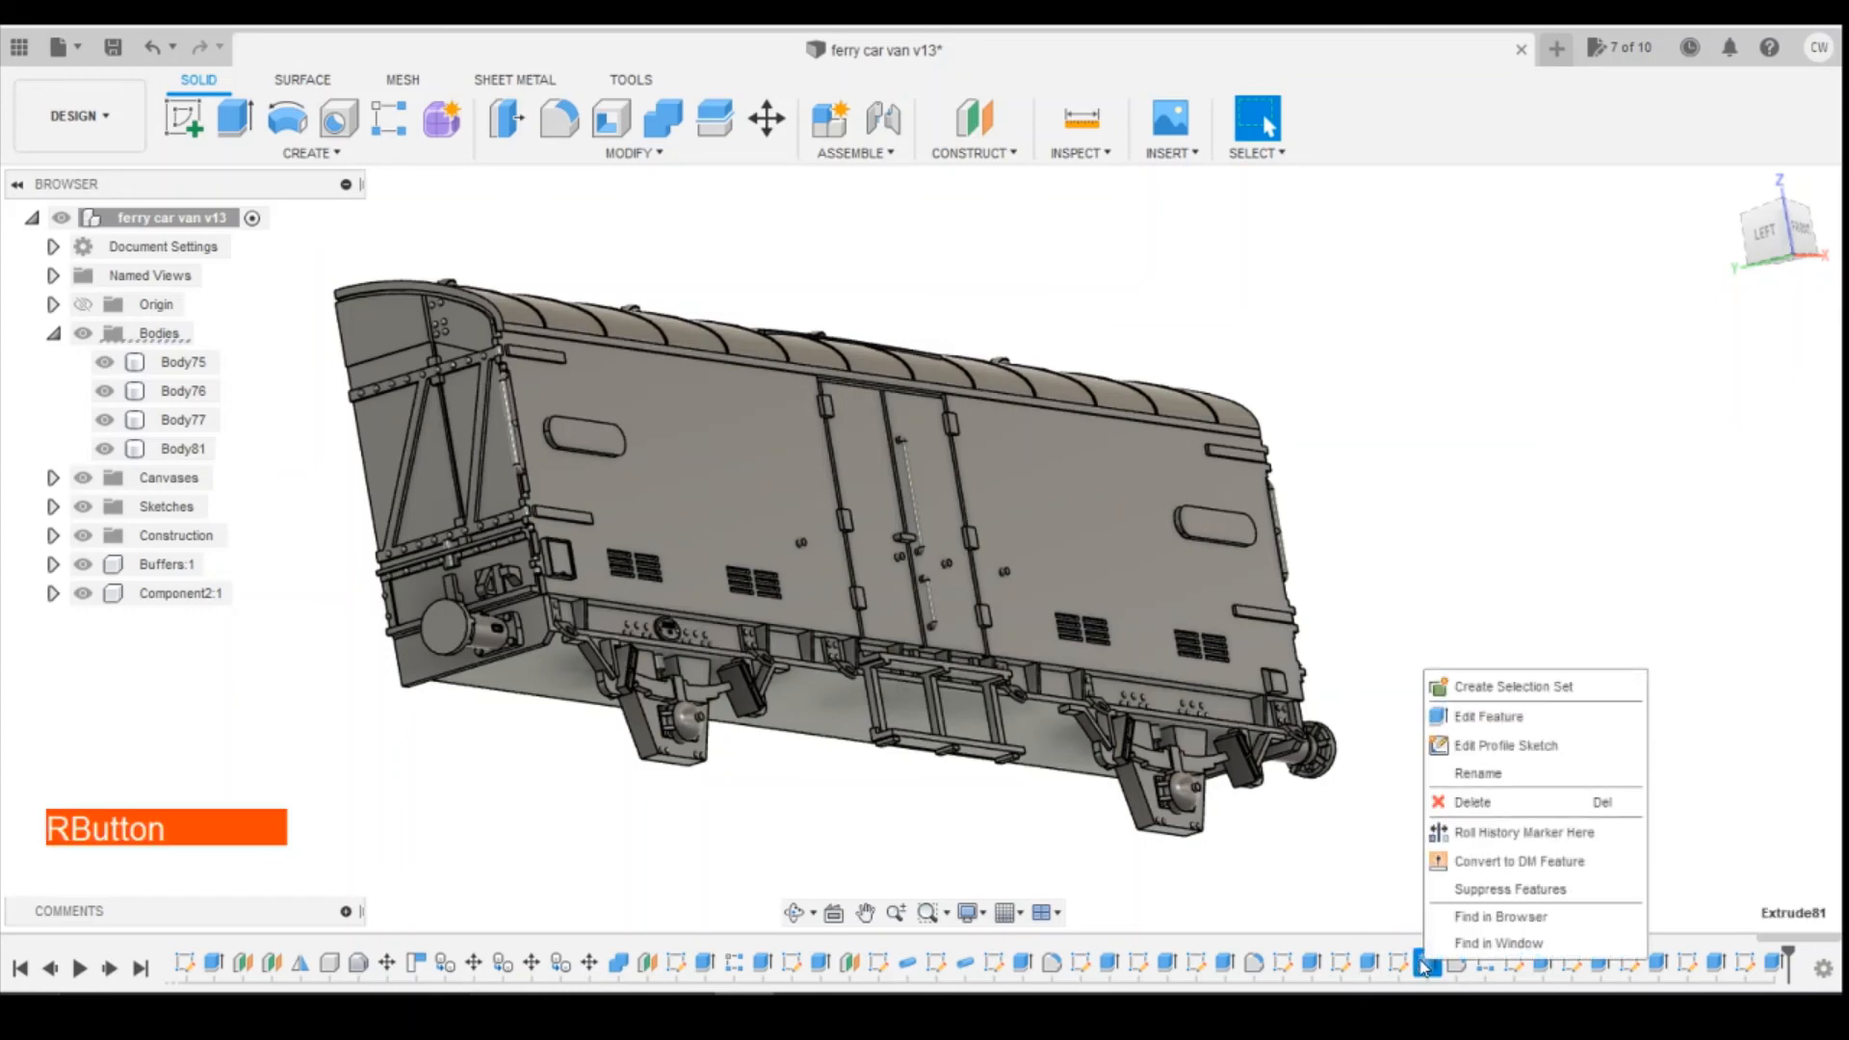
click(1479, 799)
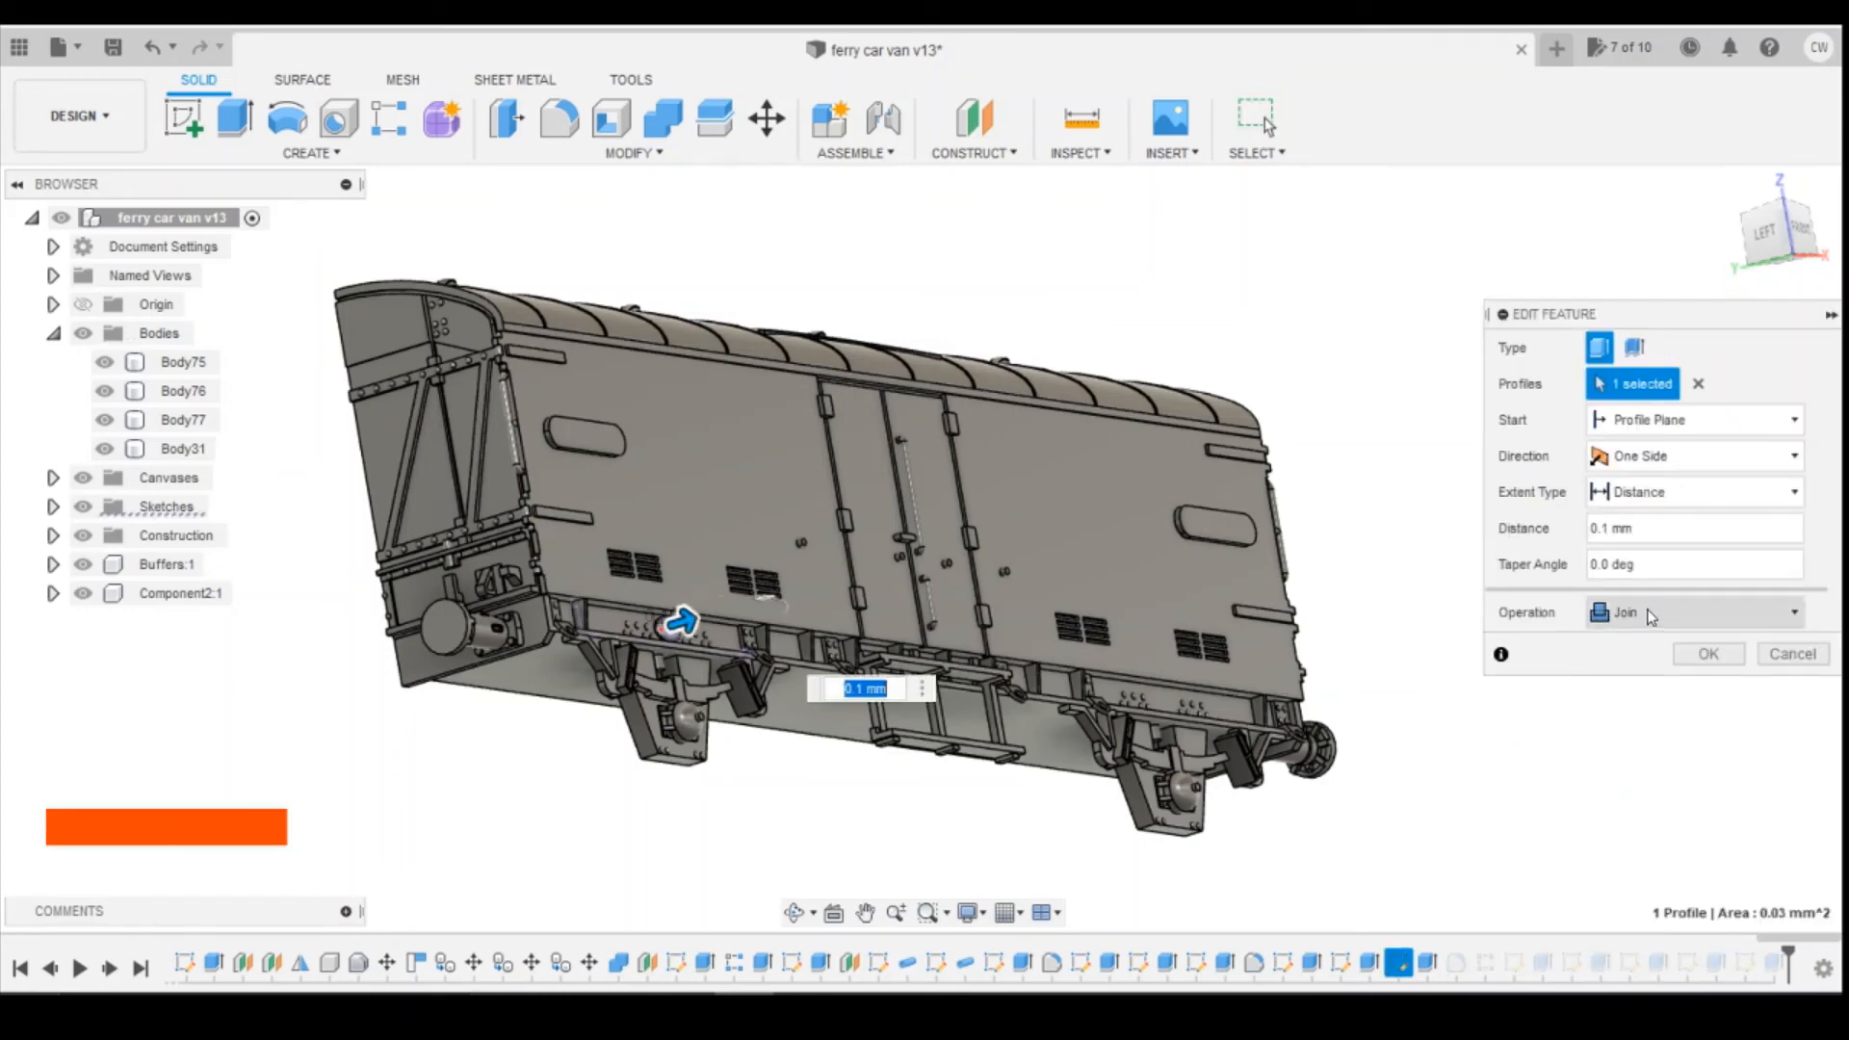
click(1758, 661)
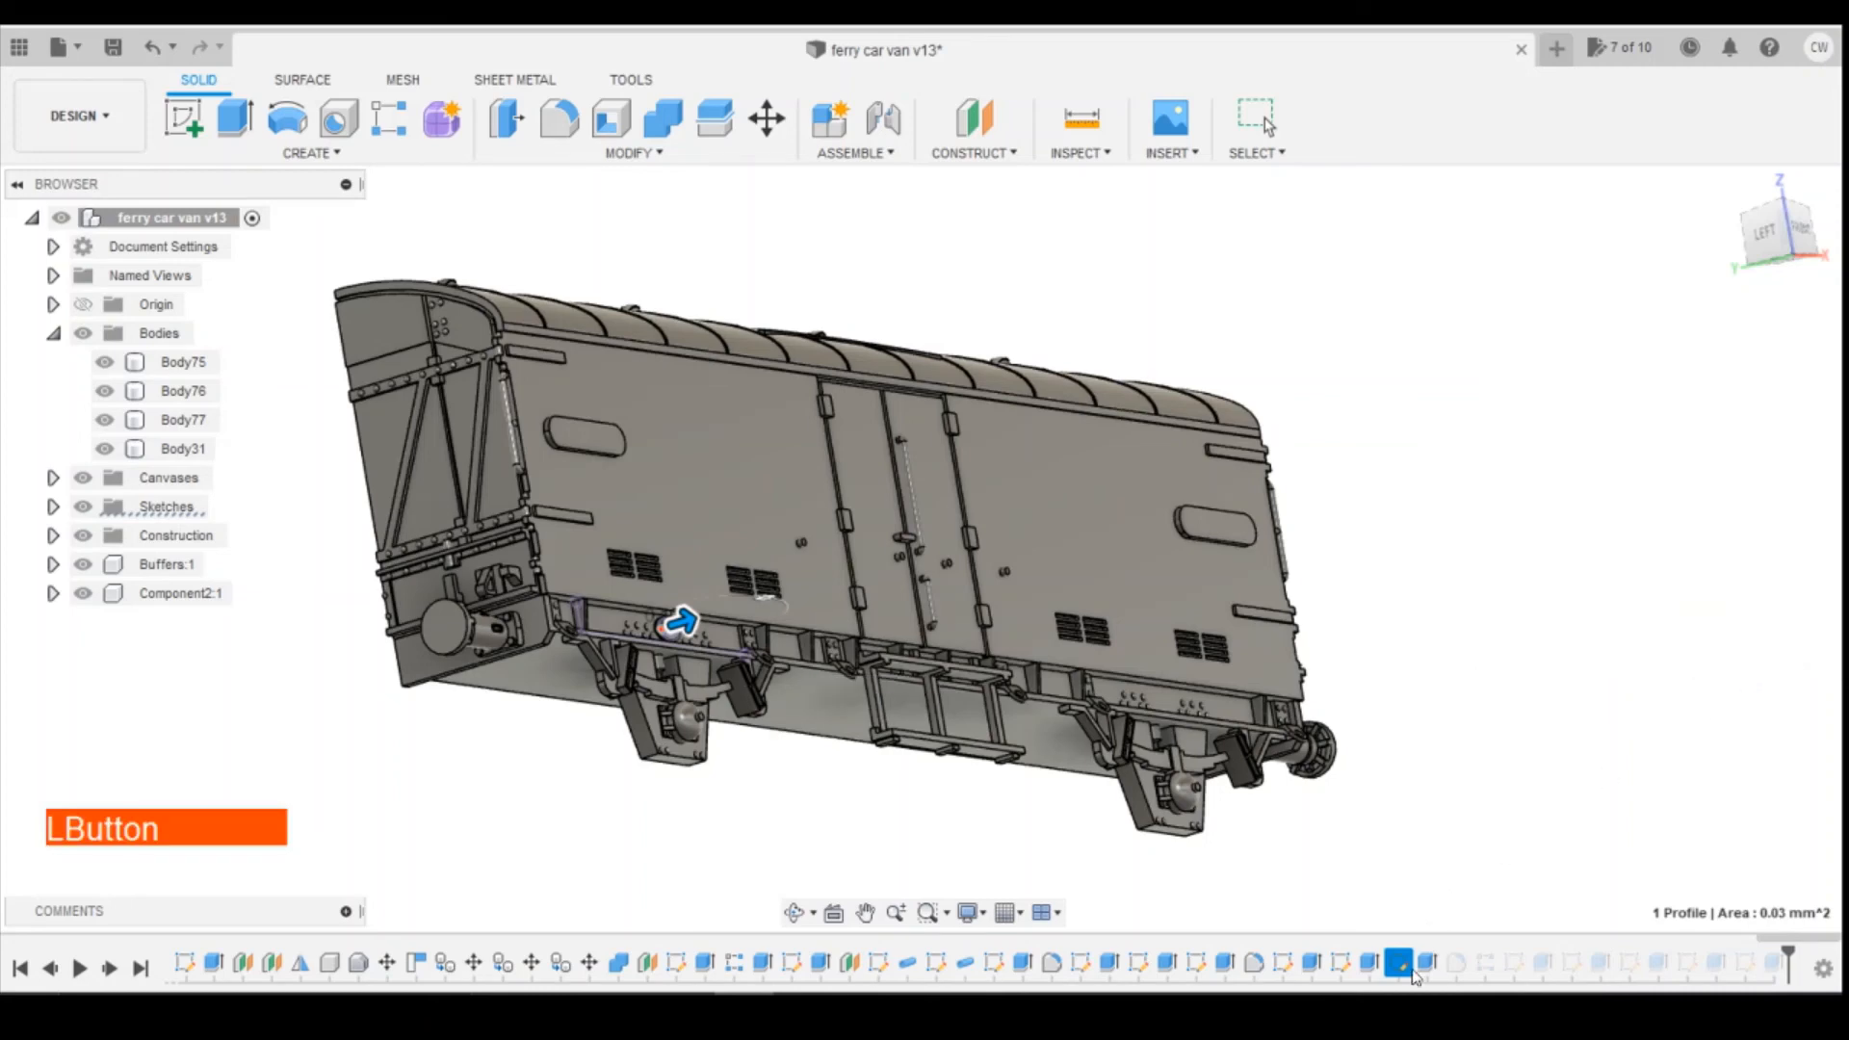
Set the operation of the 0.05 mm extrude that forms the three stray bodies on the round underframe detail to Join.
right_click(1369, 966)
click(1446, 761)
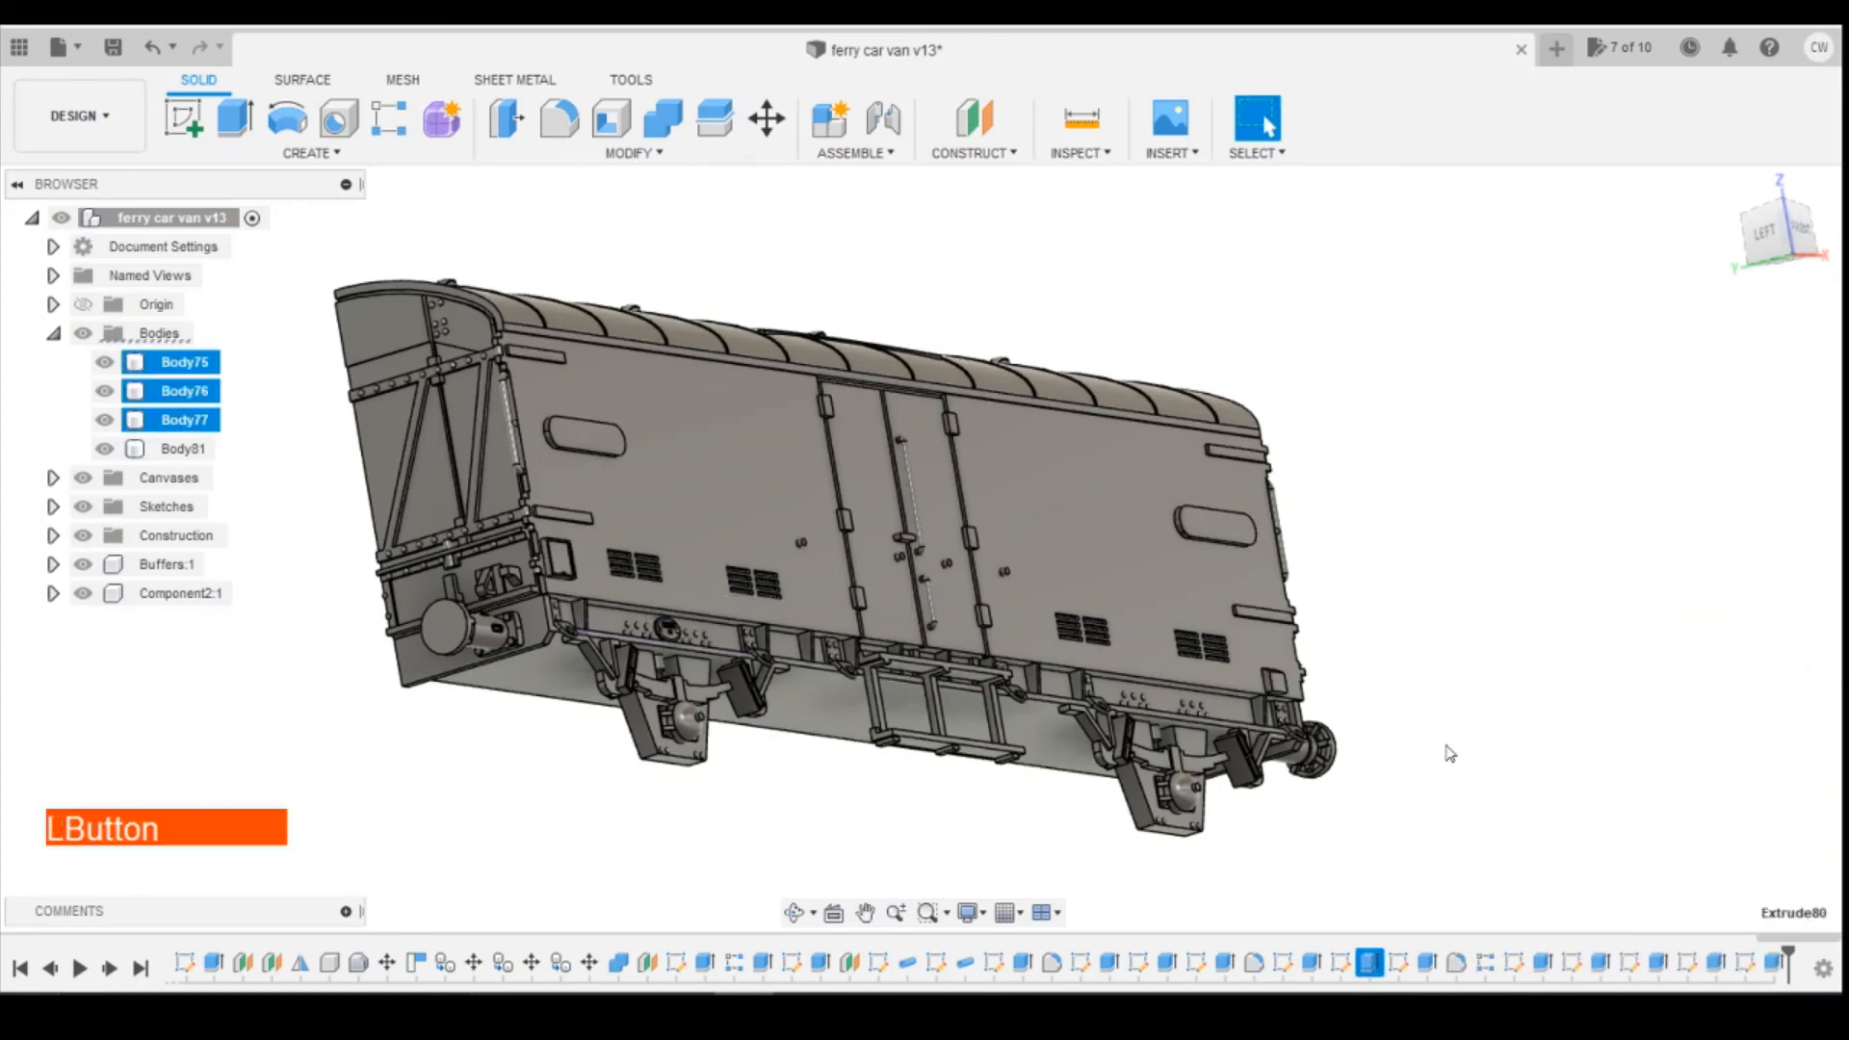
click(1694, 612)
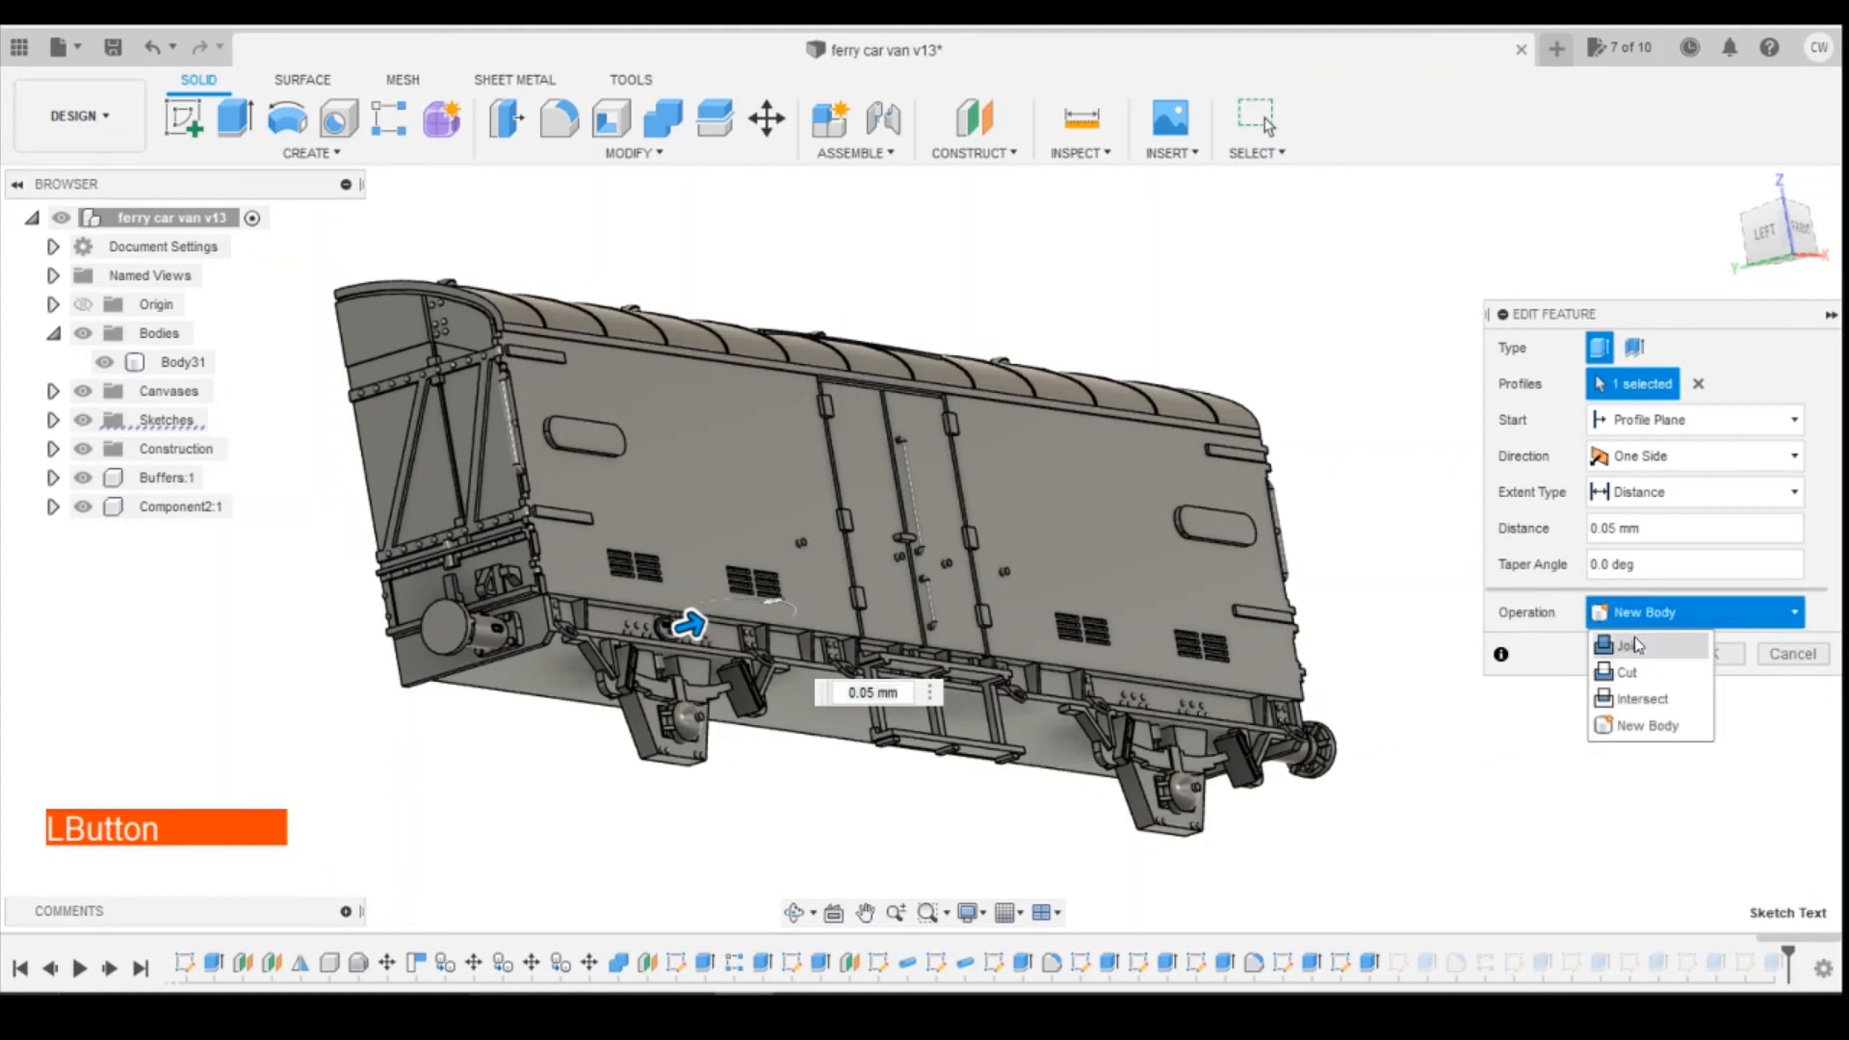
click(1637, 631)
click(1702, 659)
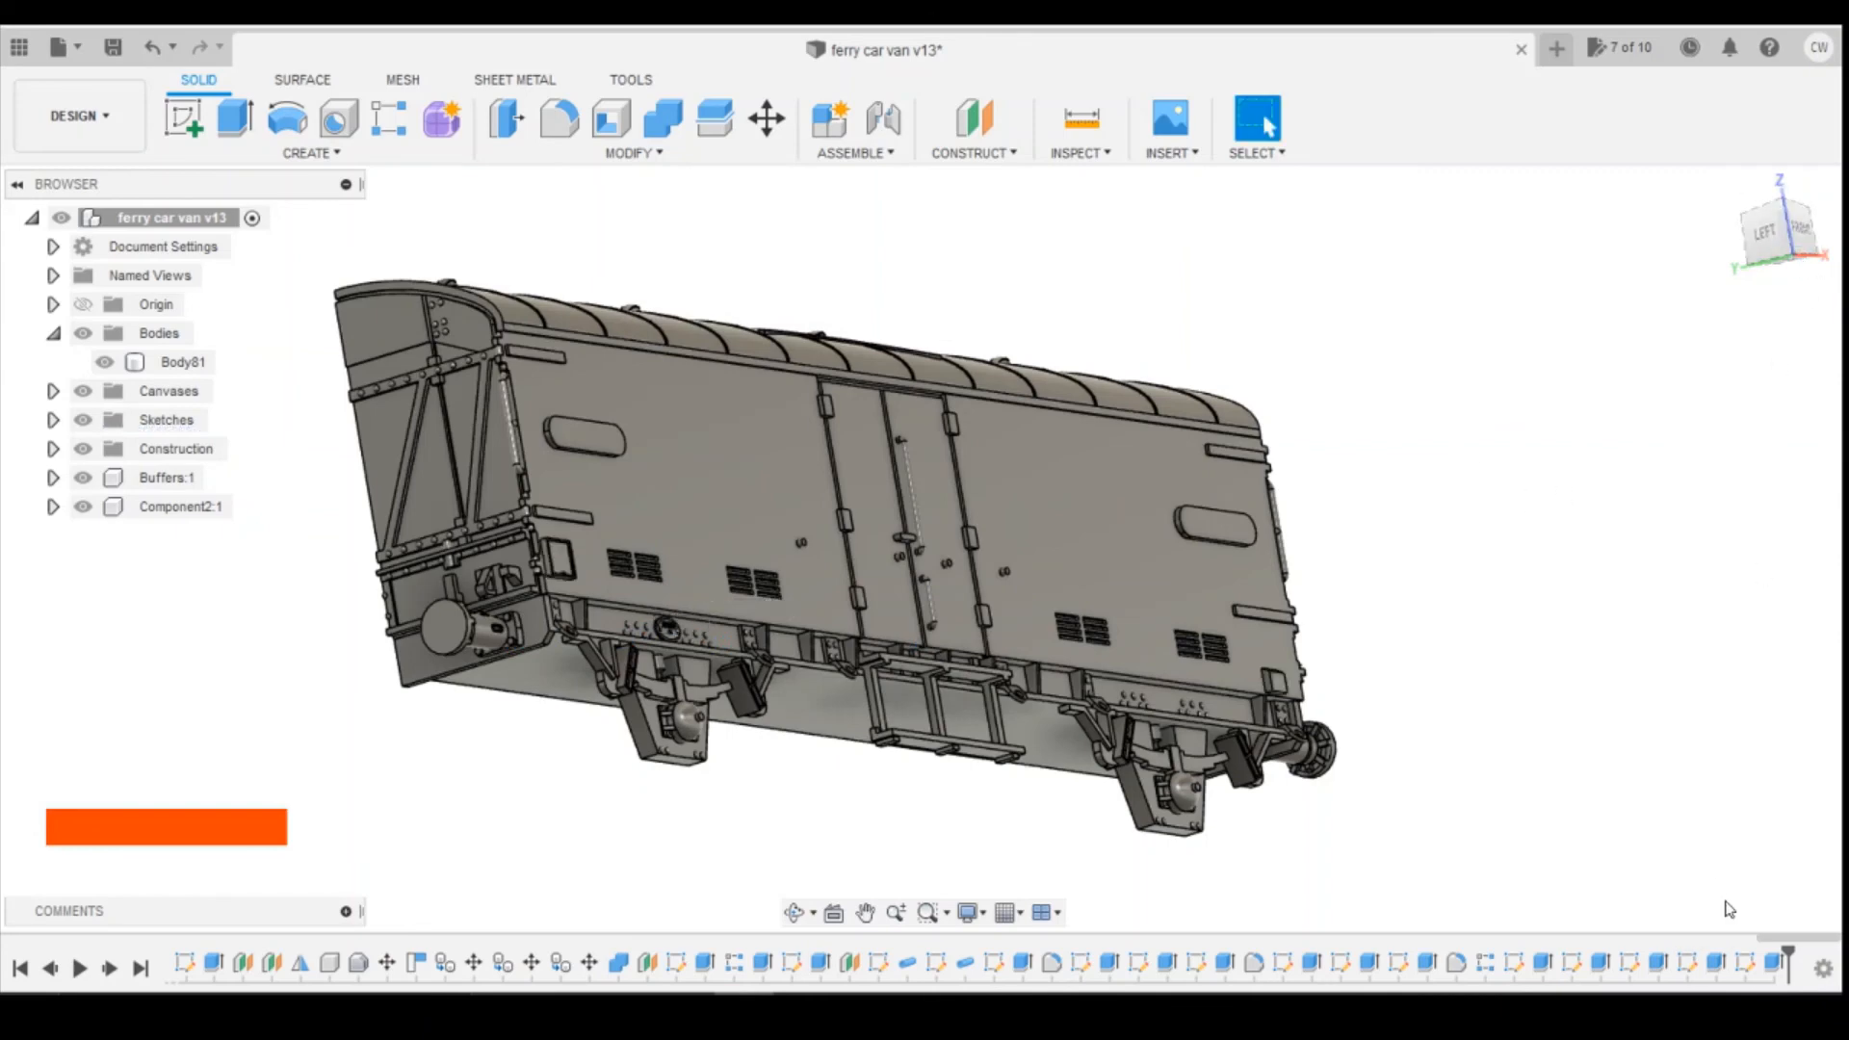
Compare the reference photos with the van model's side to find details still missing near the oval number plate.
click(801, 1011)
click(824, 907)
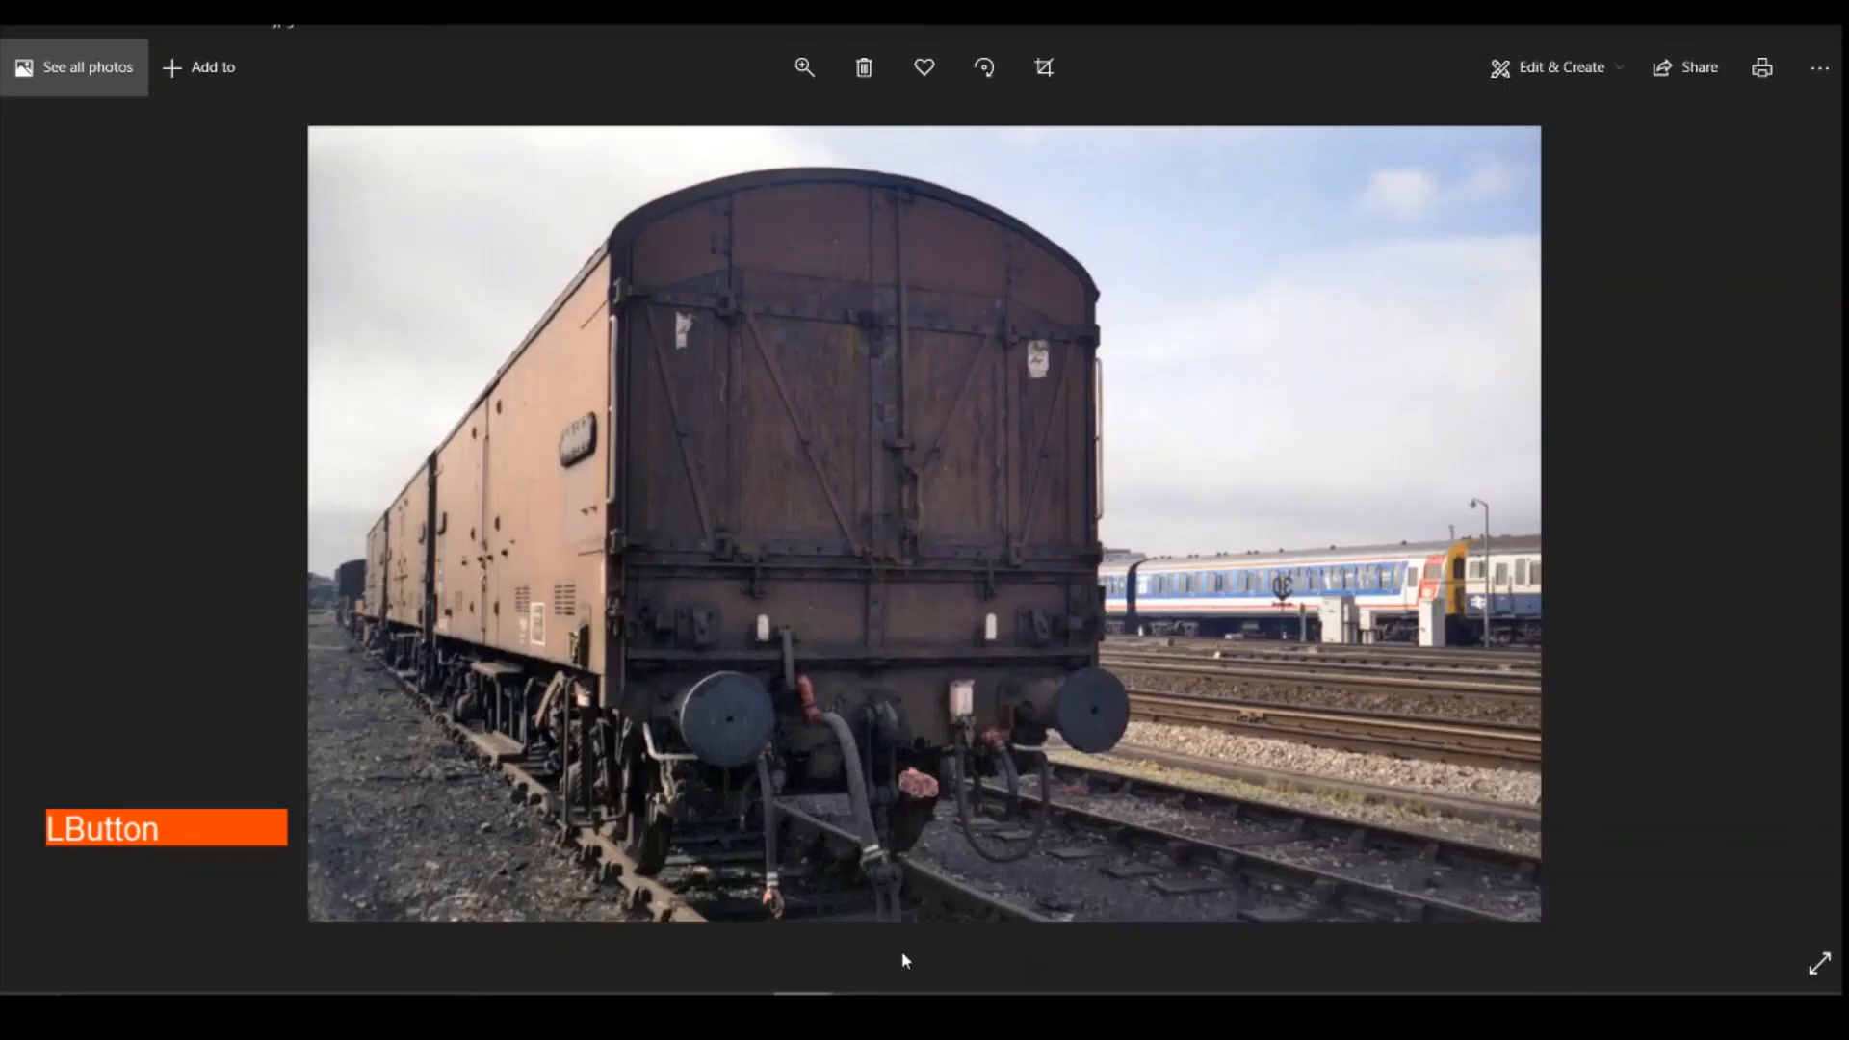
scroll(578, 680, down, 1)
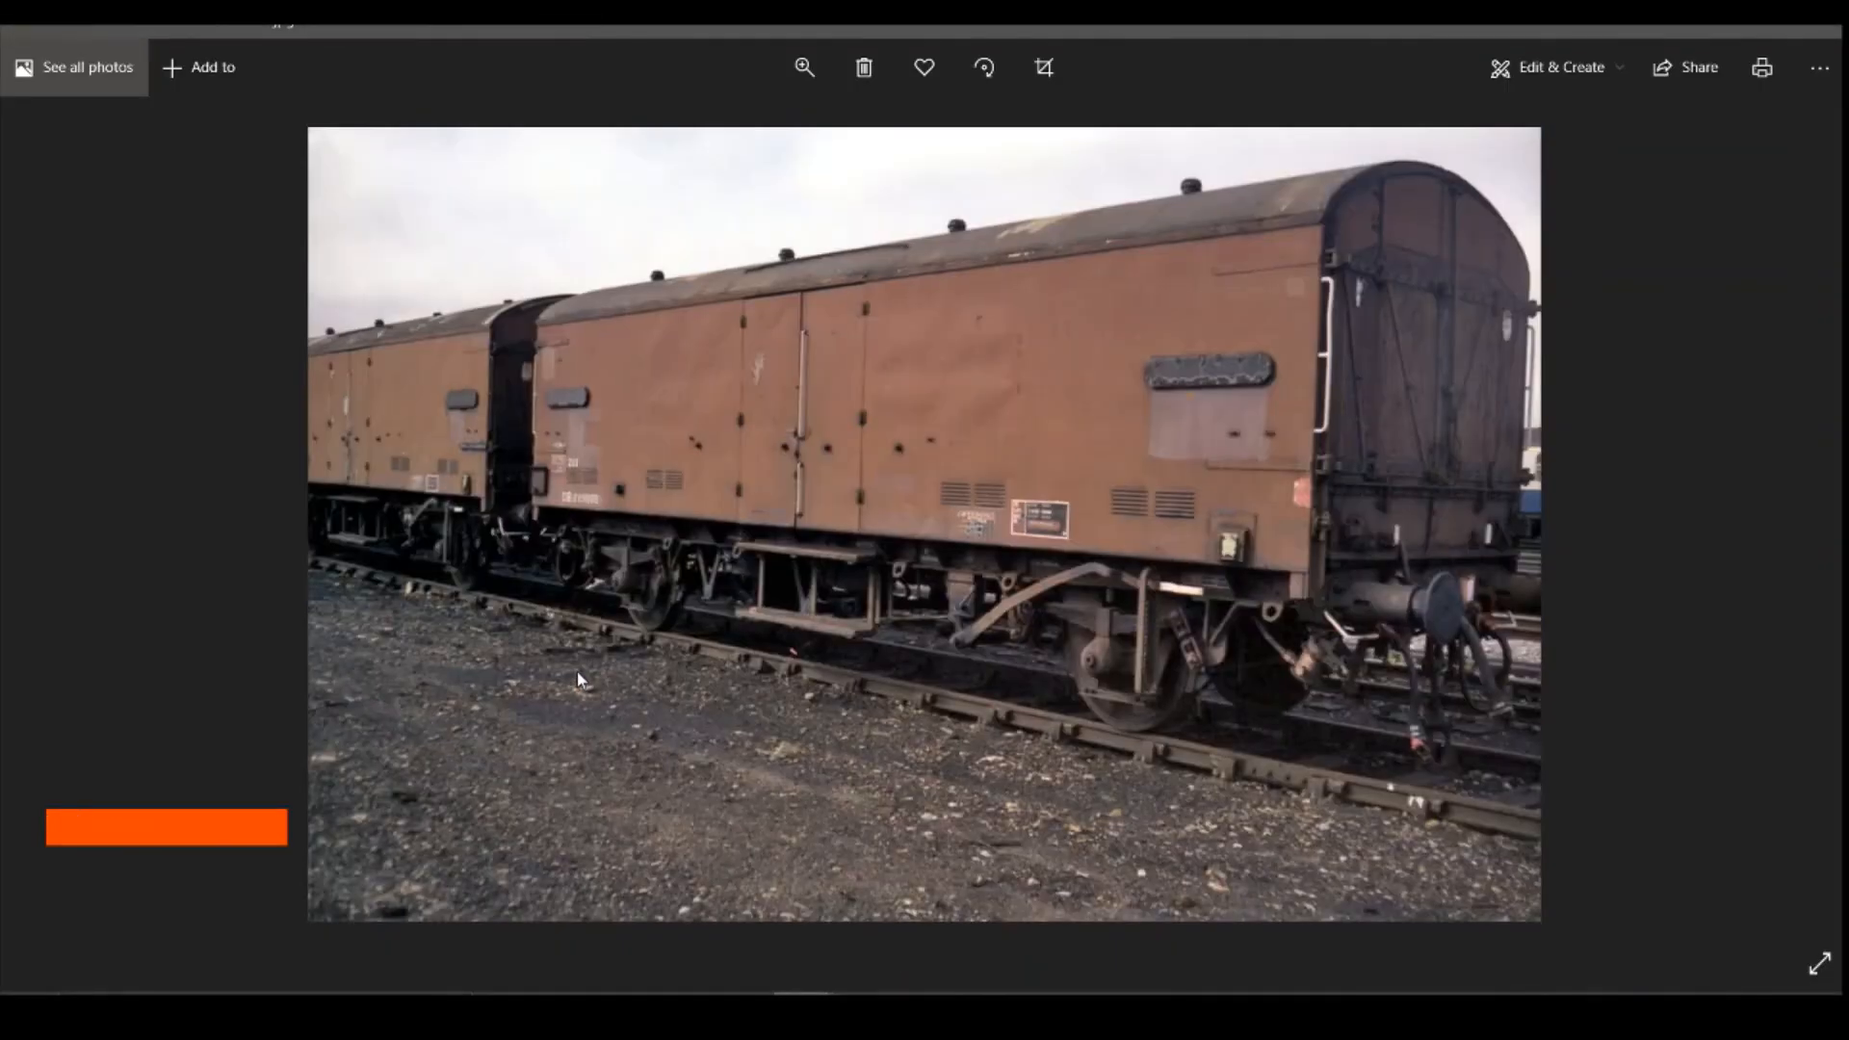
scroll(1040, 597, down, 1)
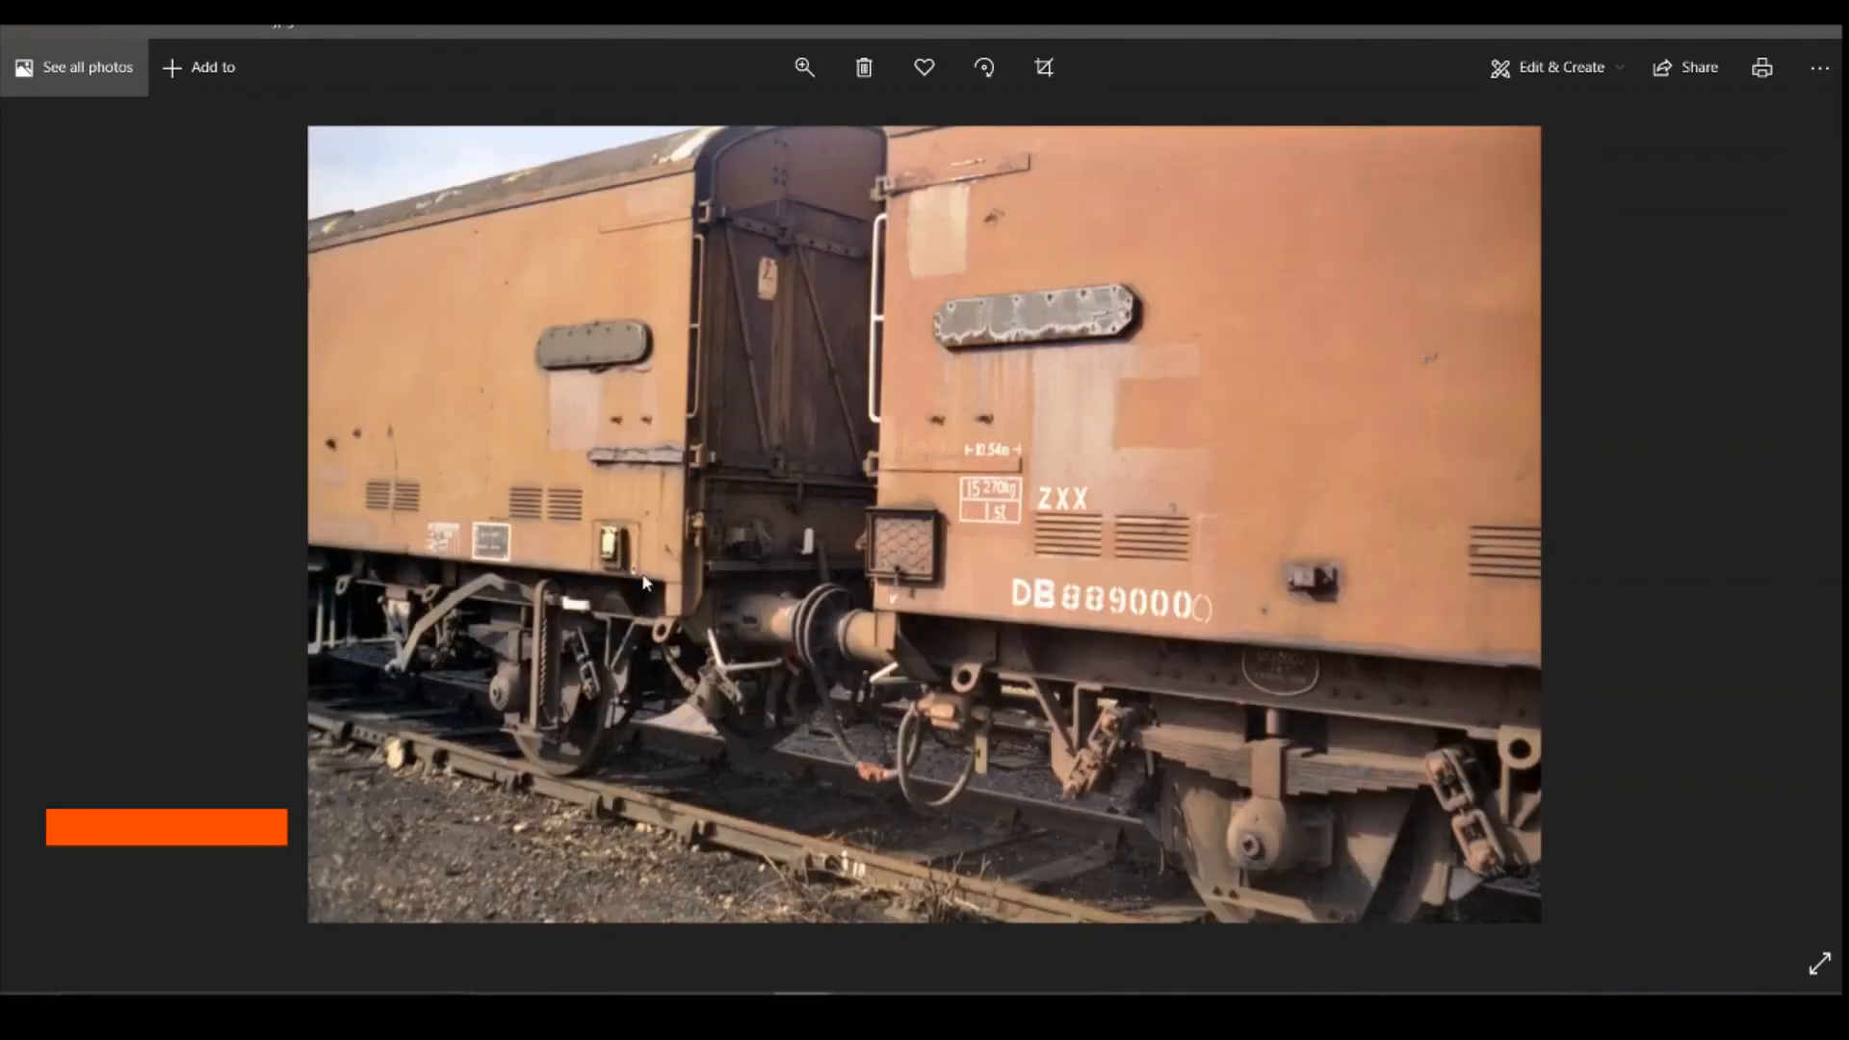
scroll(617, 578, down, 1)
scroll(631, 578, up, 1)
click(800, 984)
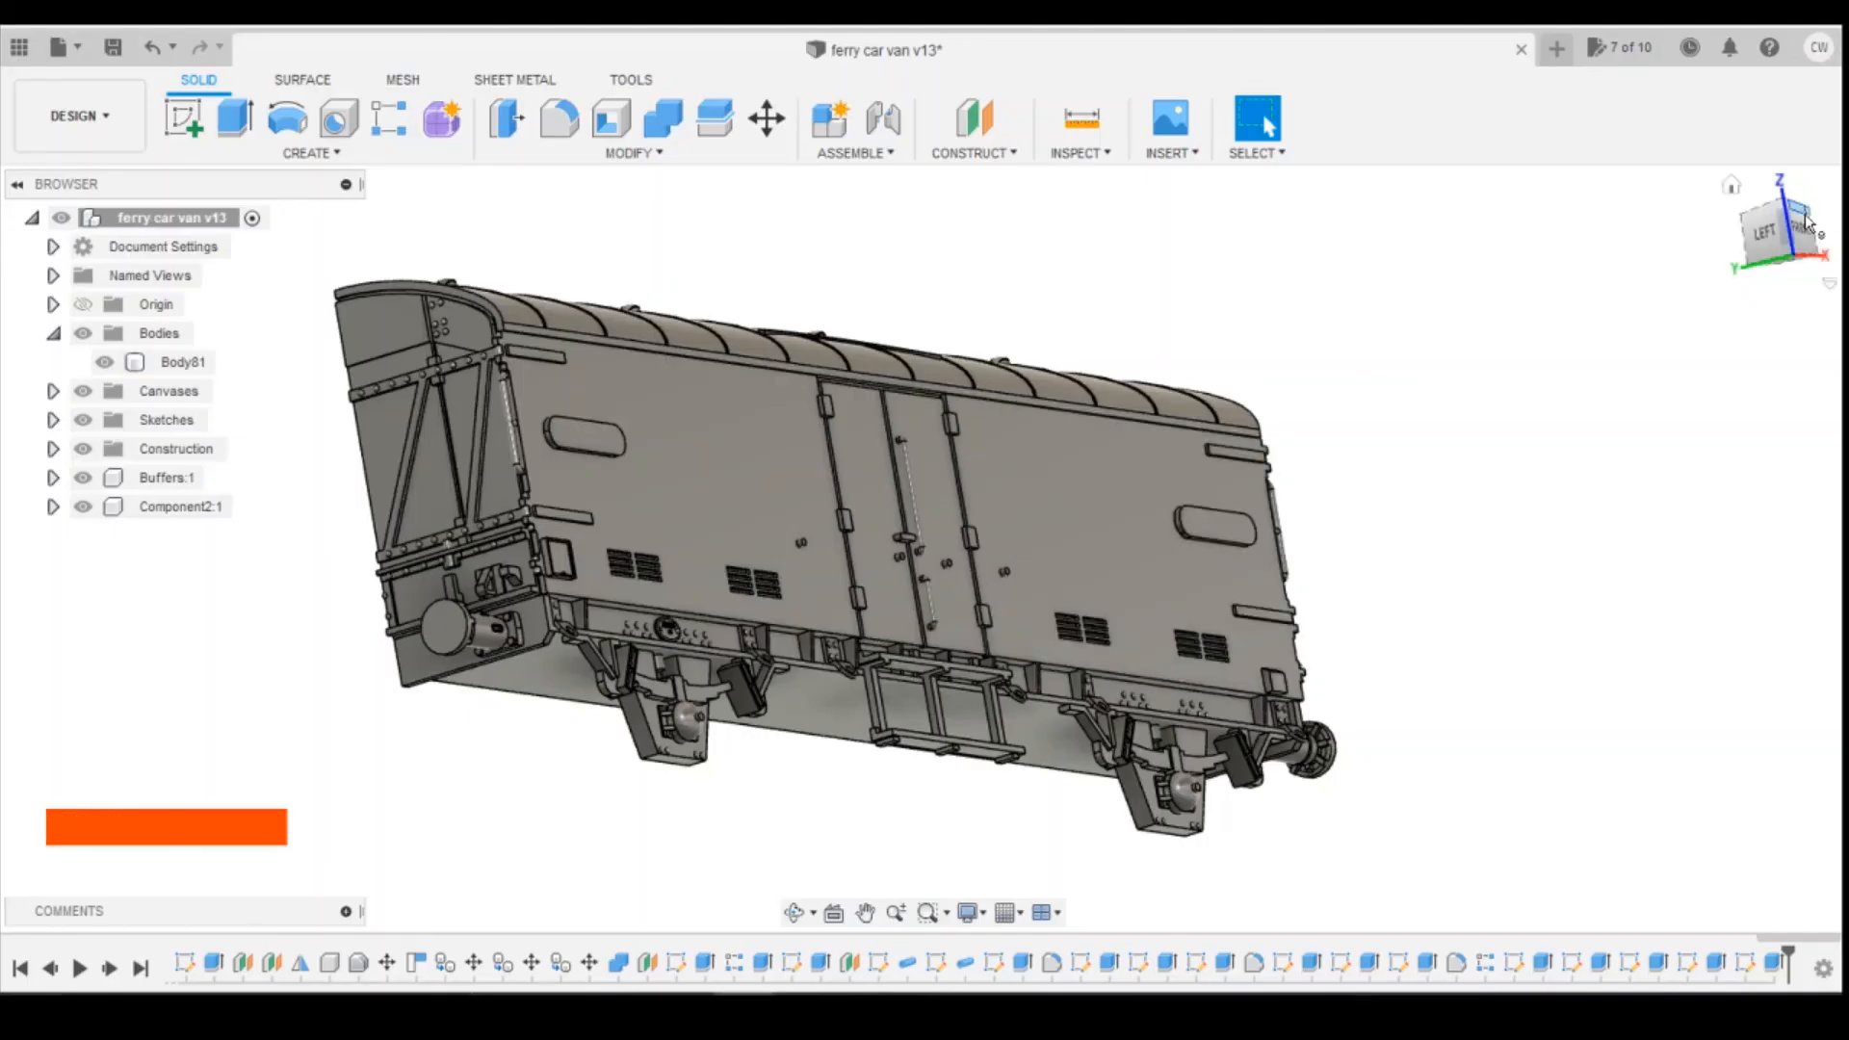
mouse_move(1802, 229)
mouse_down()
mouse_move(1745, 225)
mouse_move(1778, 232)
mouse_up()
scroll(1627, 595, down, 3)
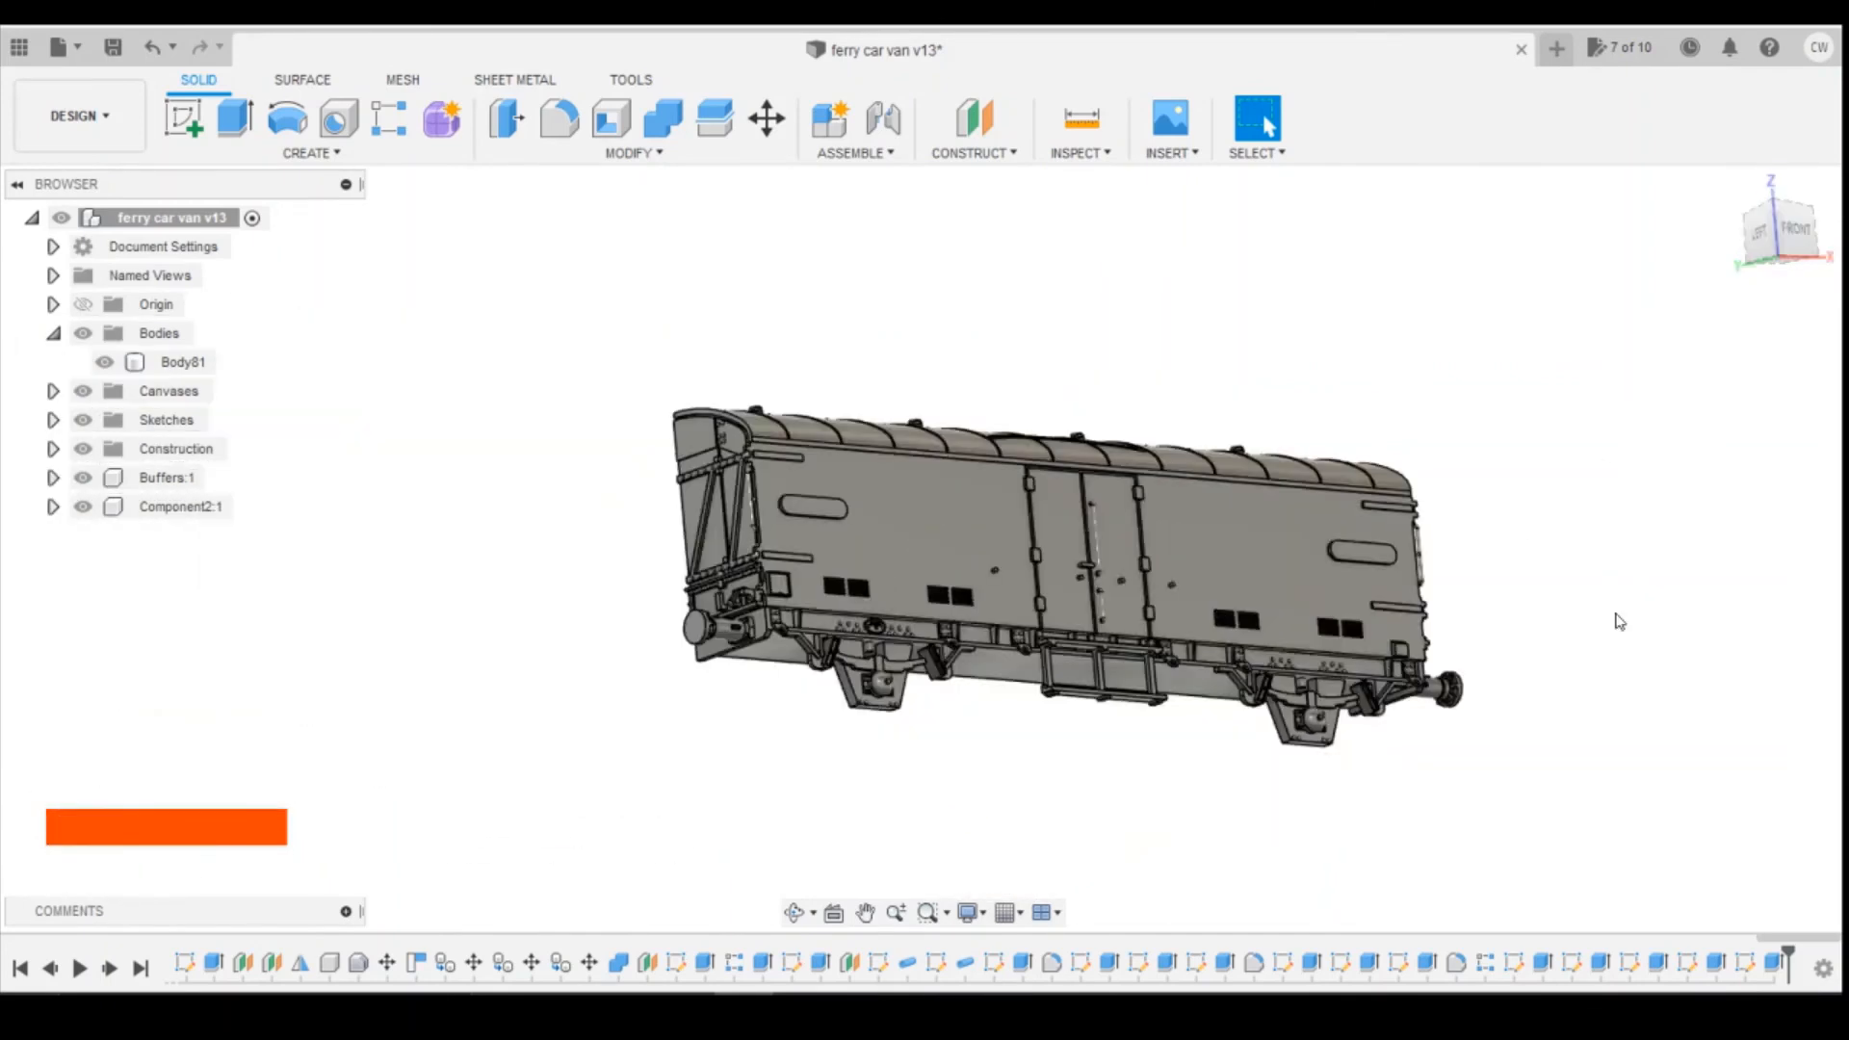
scroll(1401, 655, up, 3)
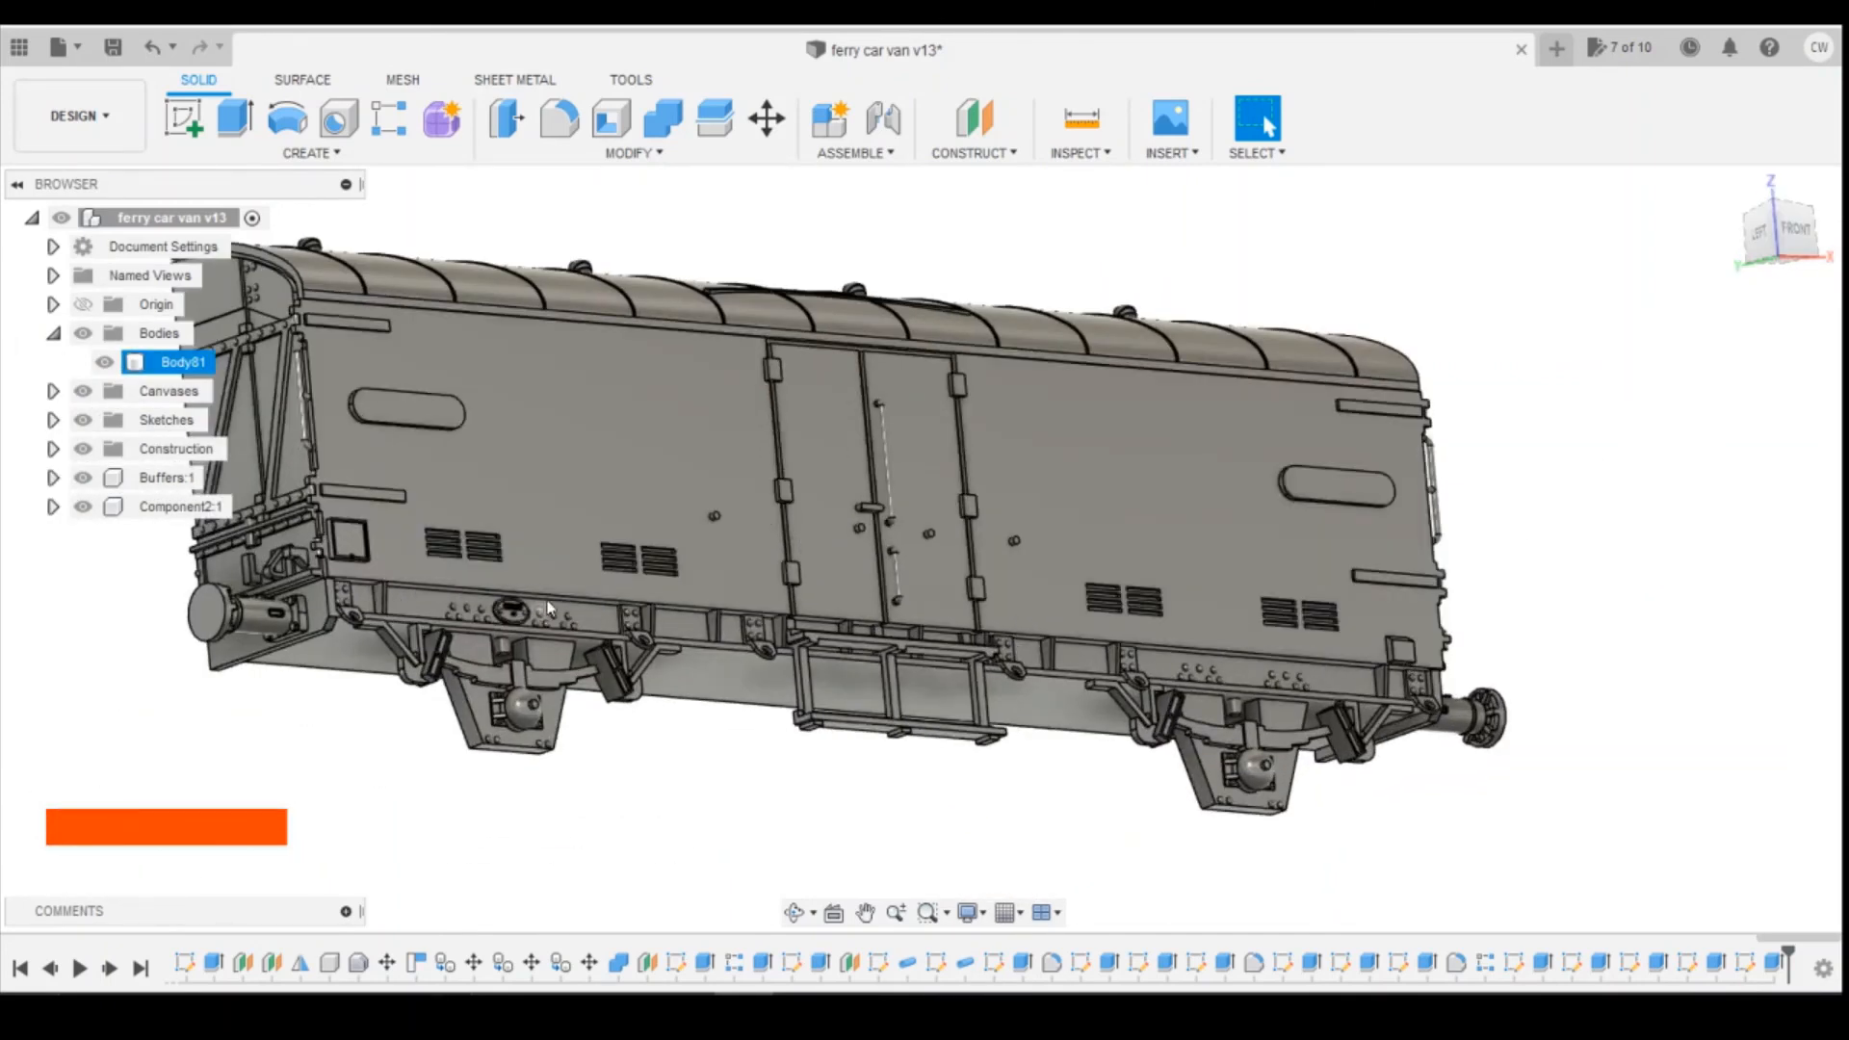
scroll(510, 616, up, 3)
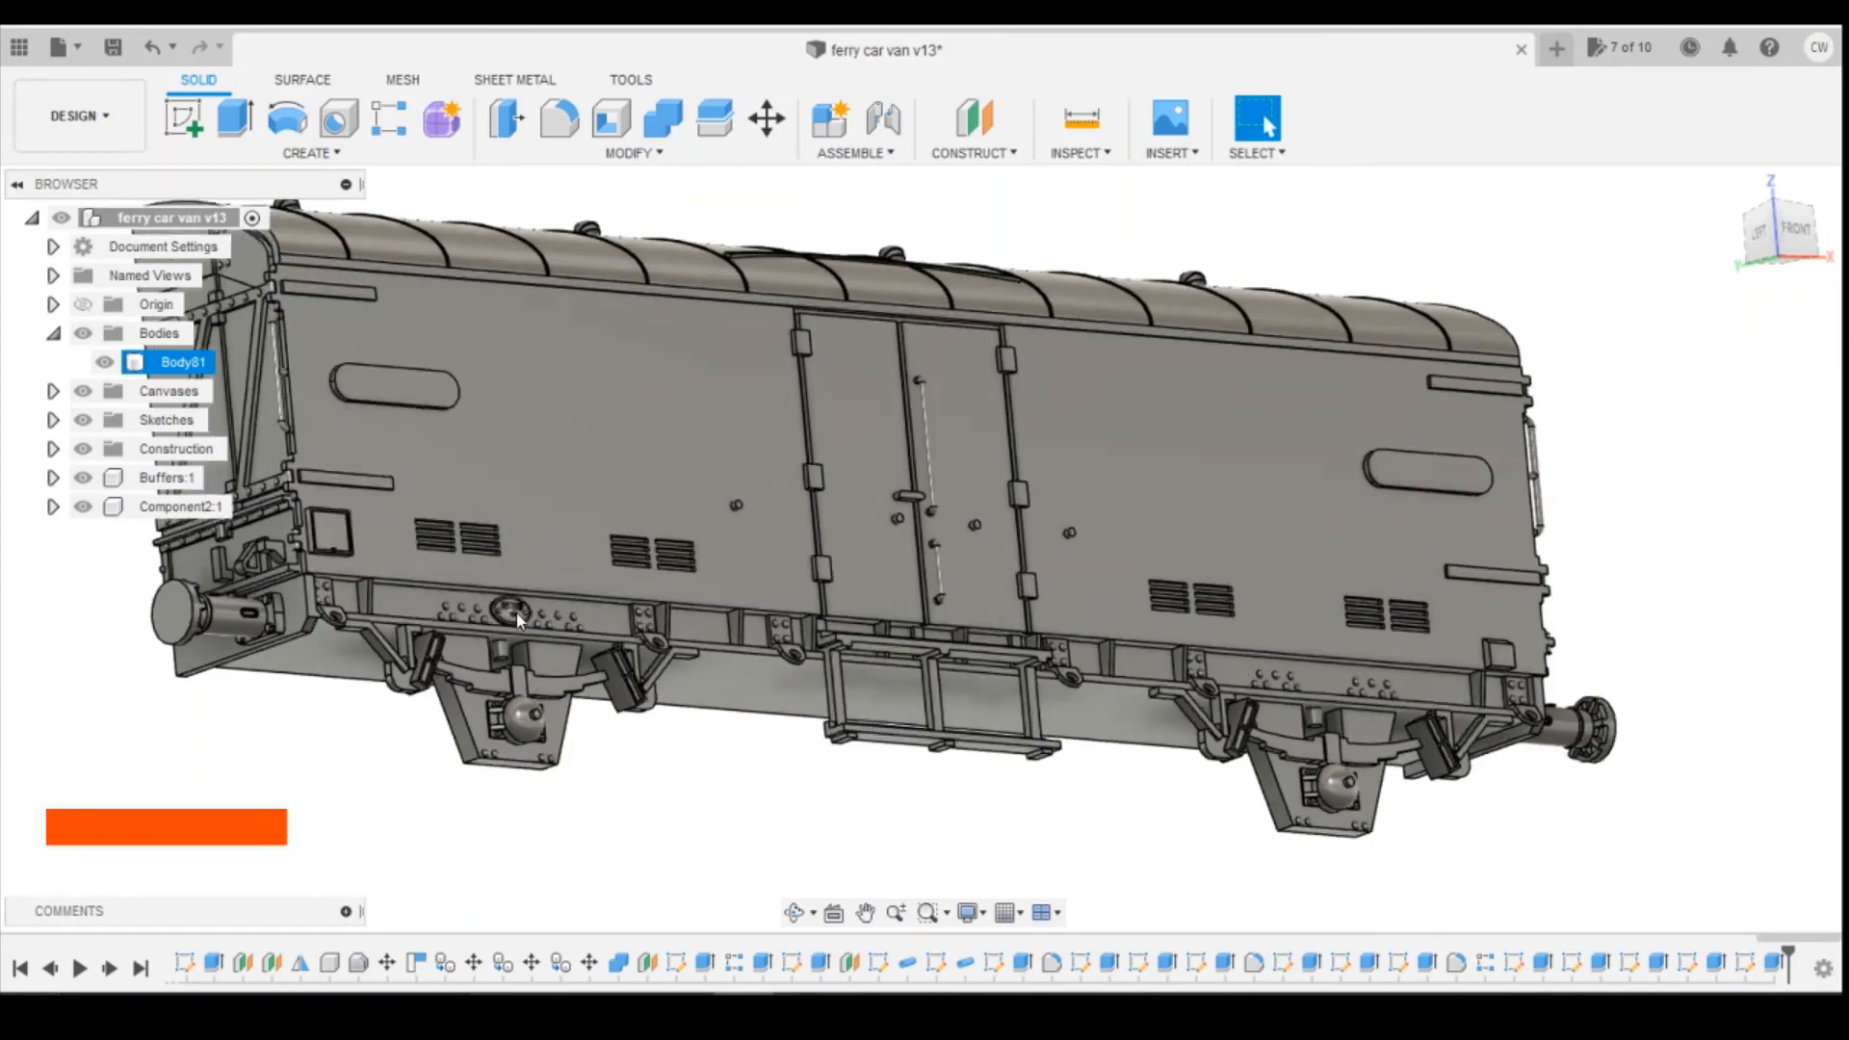
scroll(514, 607, down, 2)
key(shift+z)
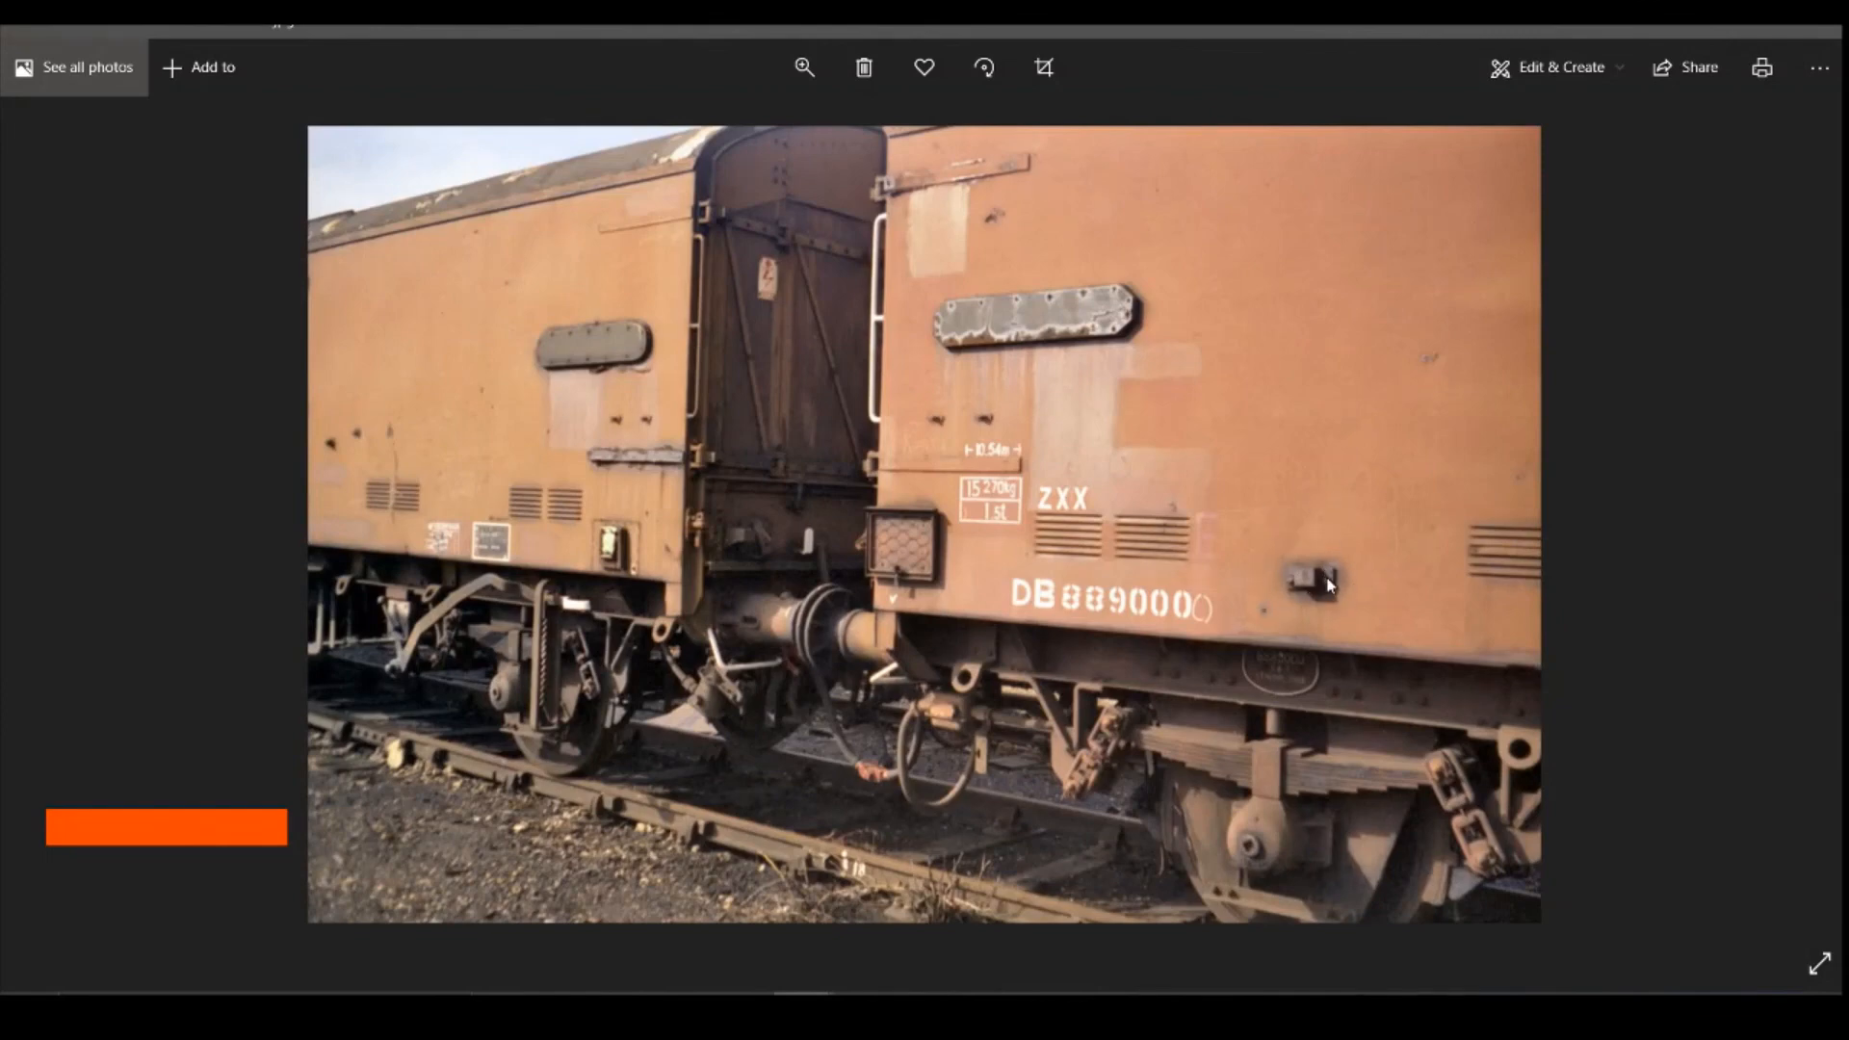
click(742, 1011)
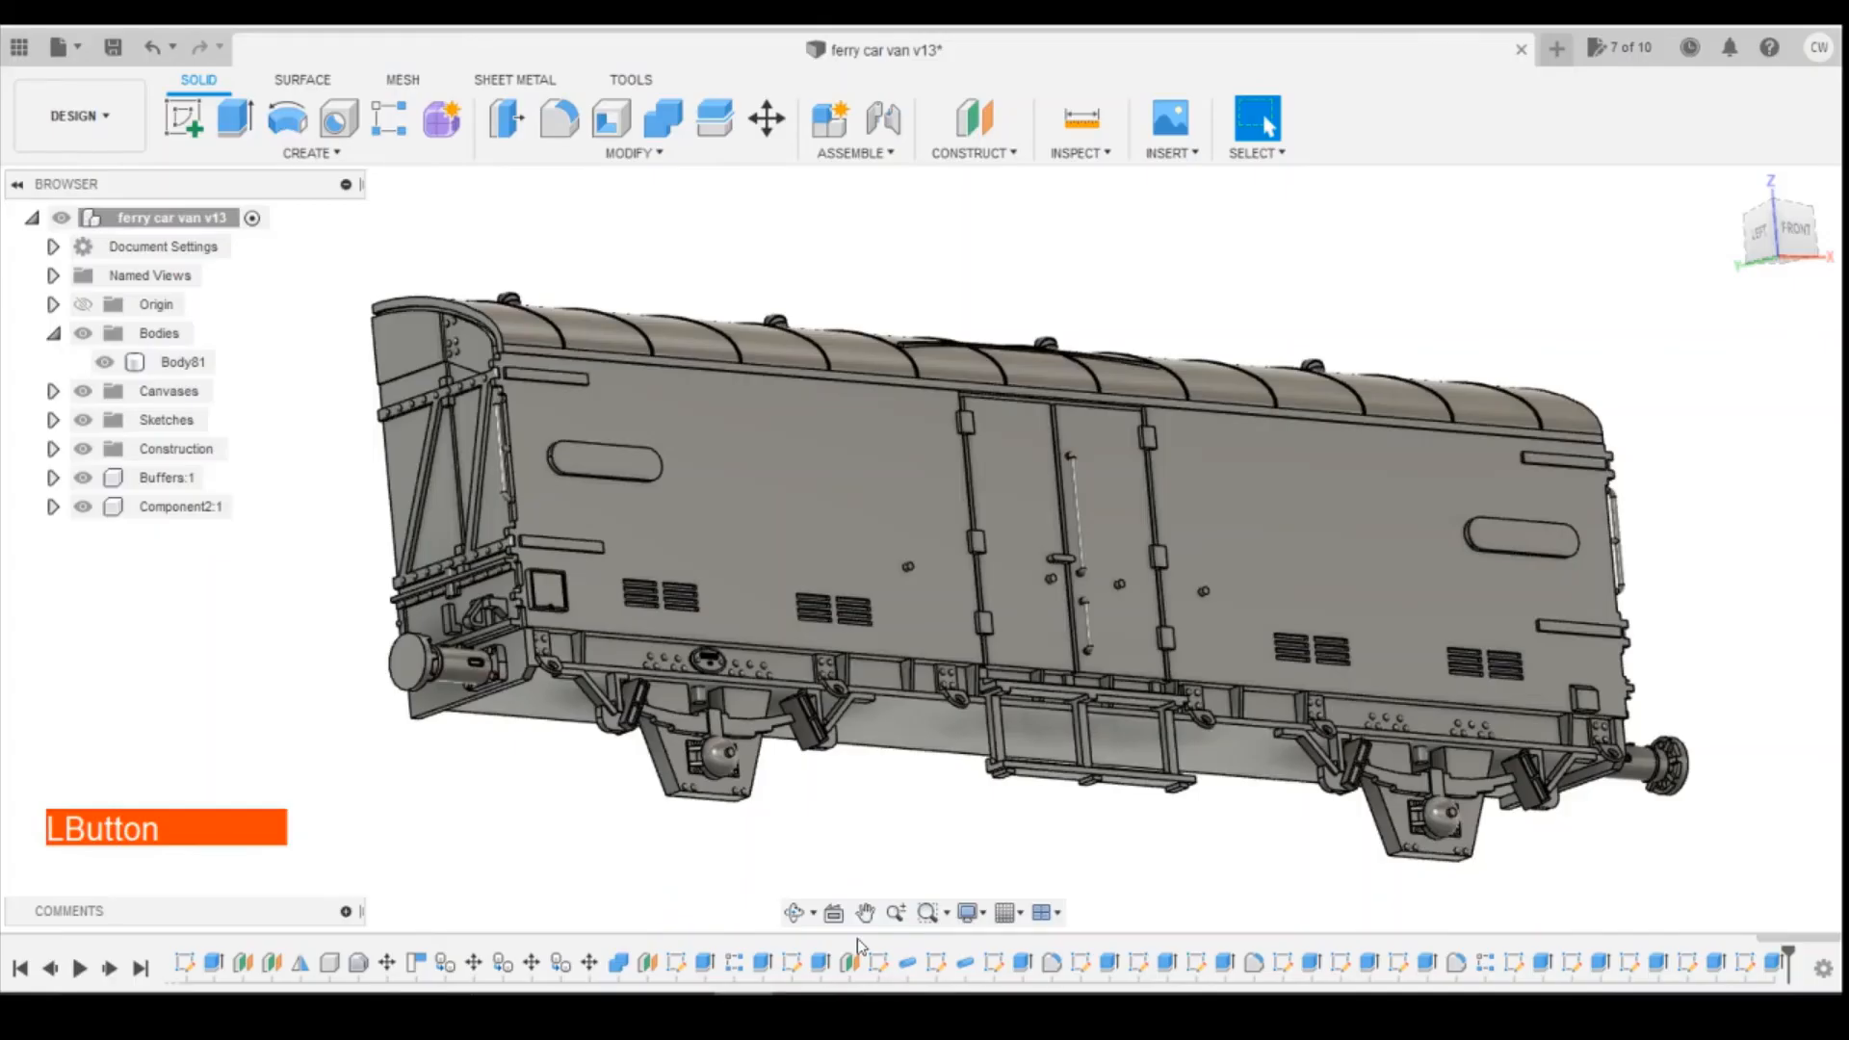
Start a sketch on the van's side panel and check the small bracket between the vents in the reference photo.
click(183, 117)
click(734, 623)
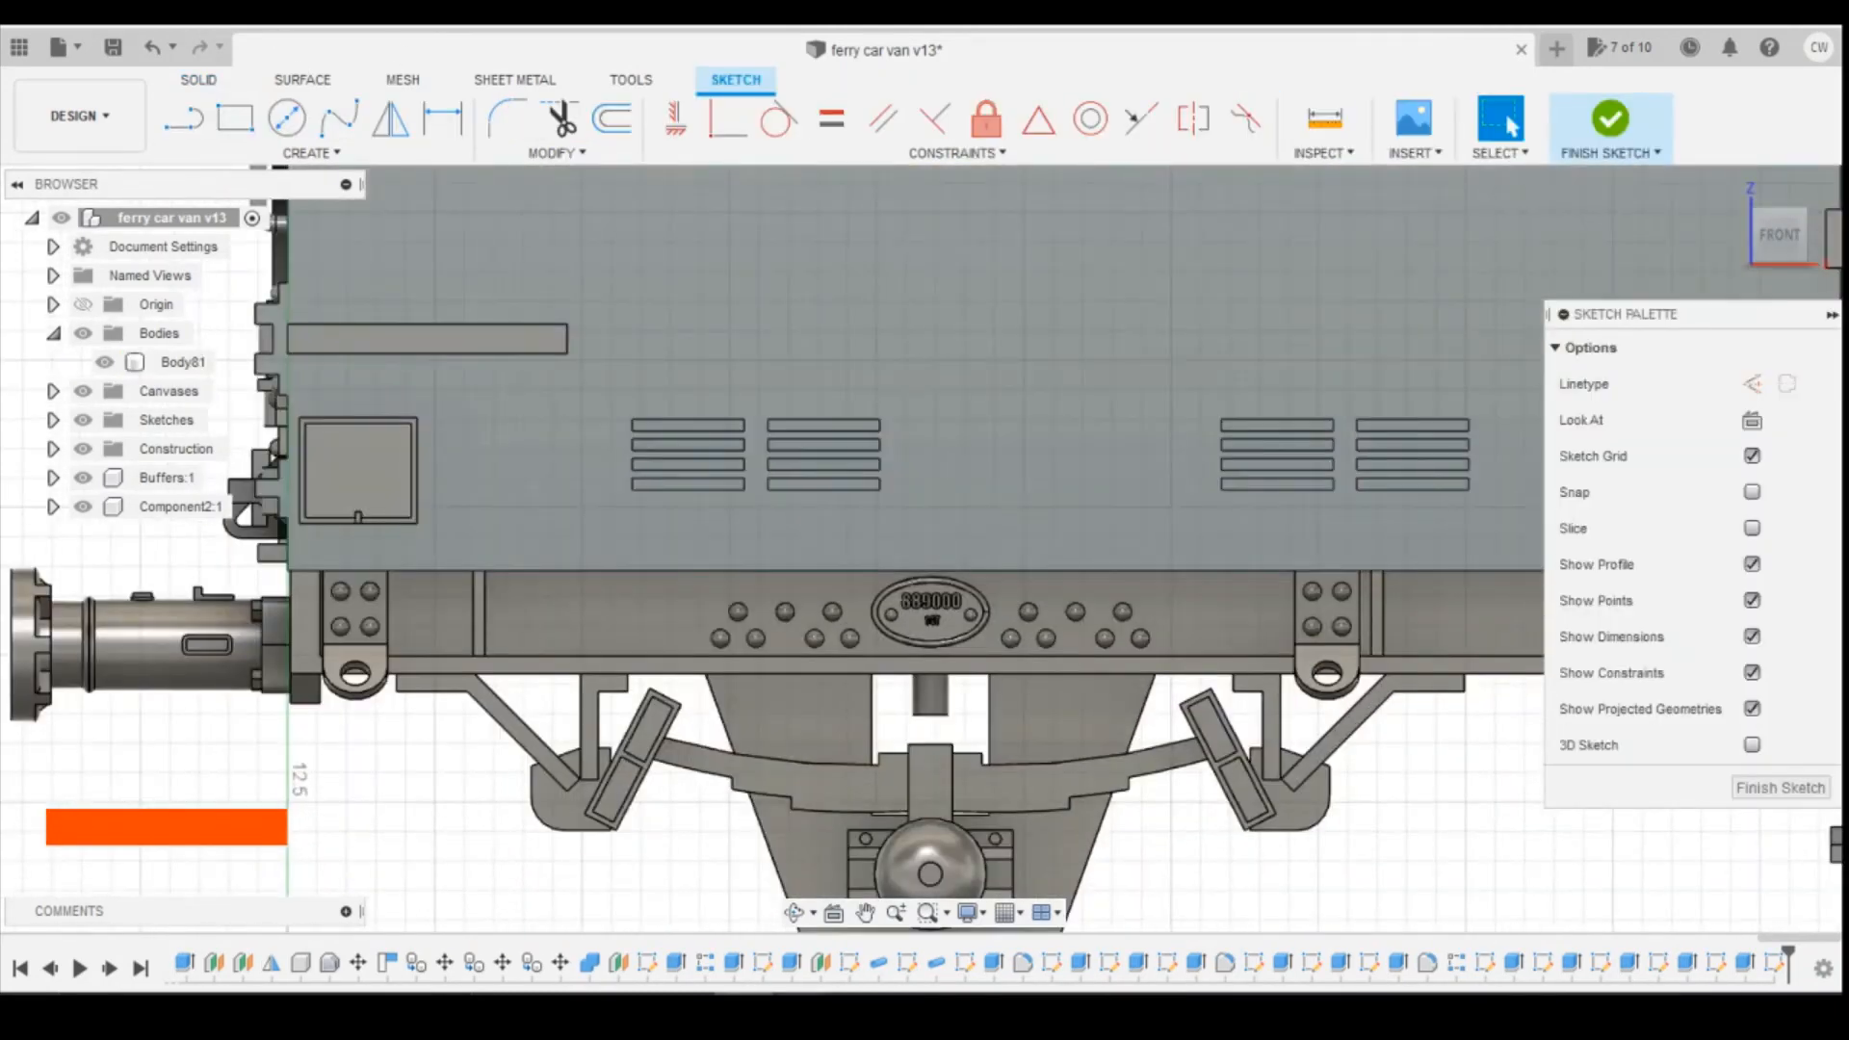
click(804, 1007)
click(977, 936)
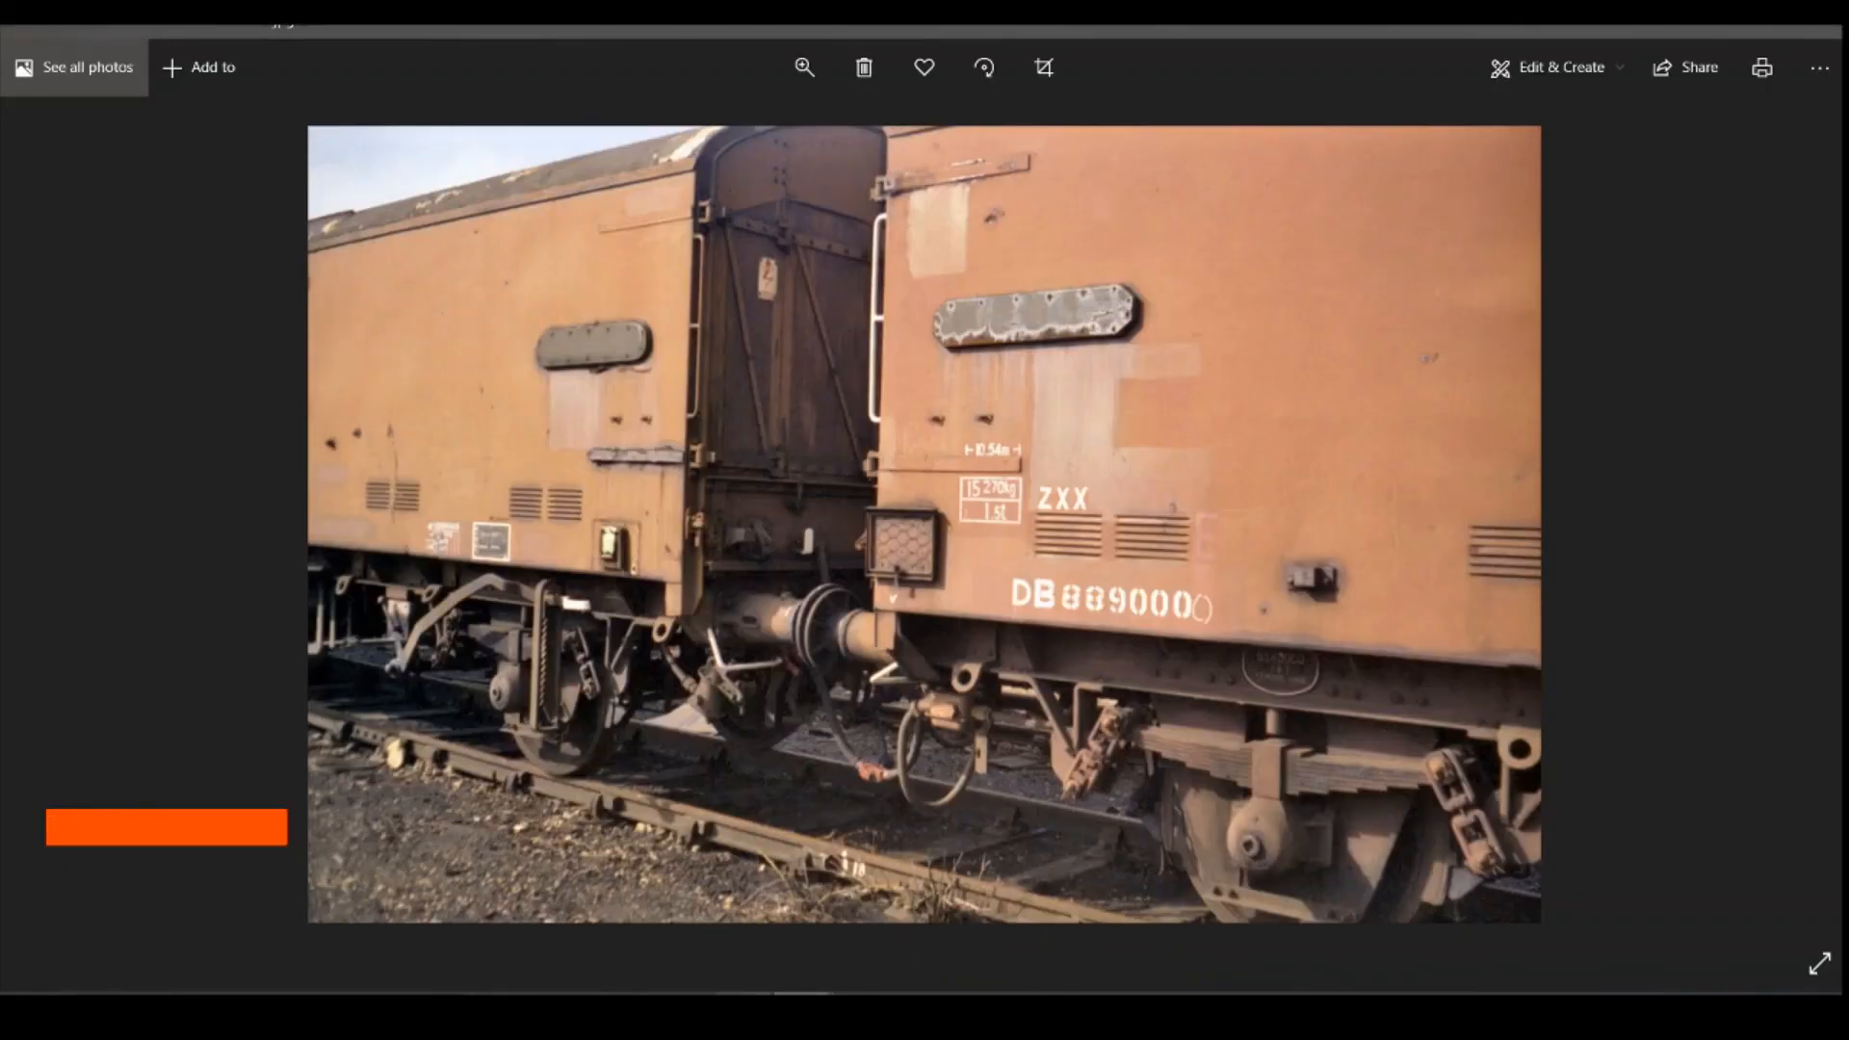
click(1703, 28)
Draw a 1 mm by 0.5 mm rectangle on the van side between the two vent groups, above the oval number plate.
click(236, 118)
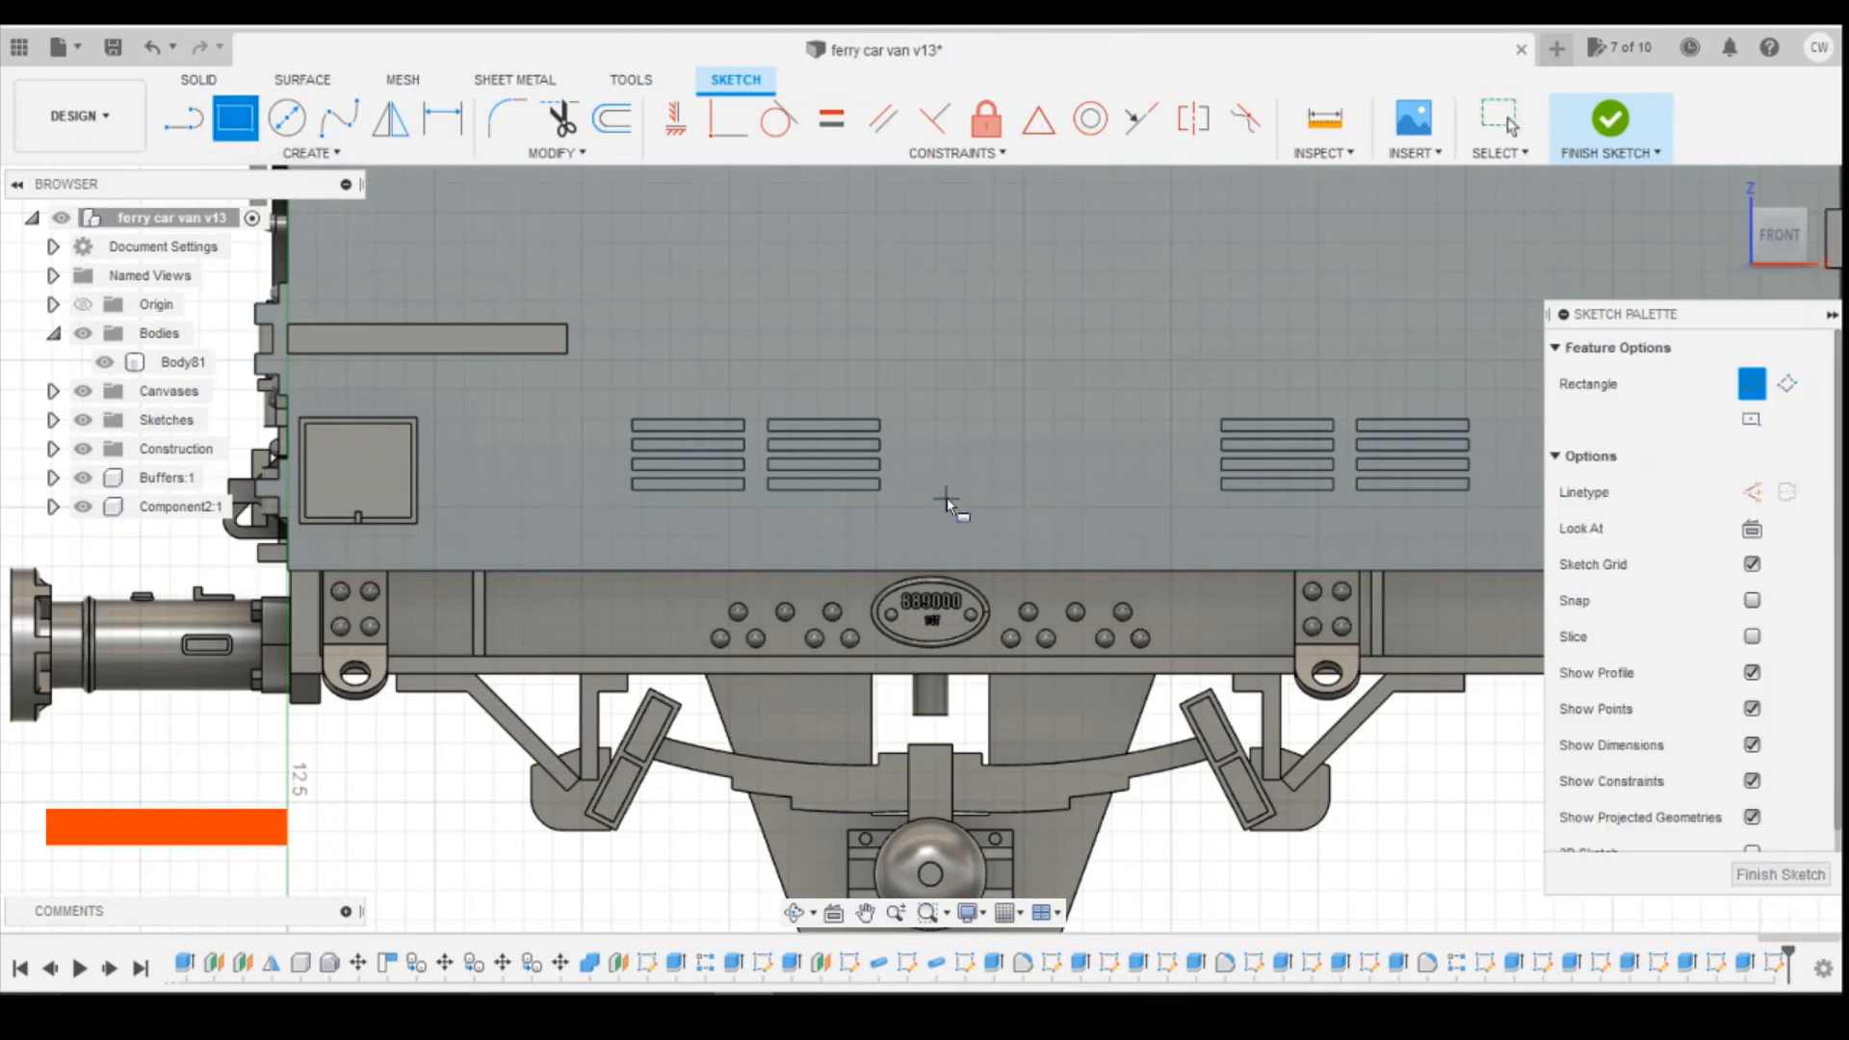
click(801, 1008)
click(888, 926)
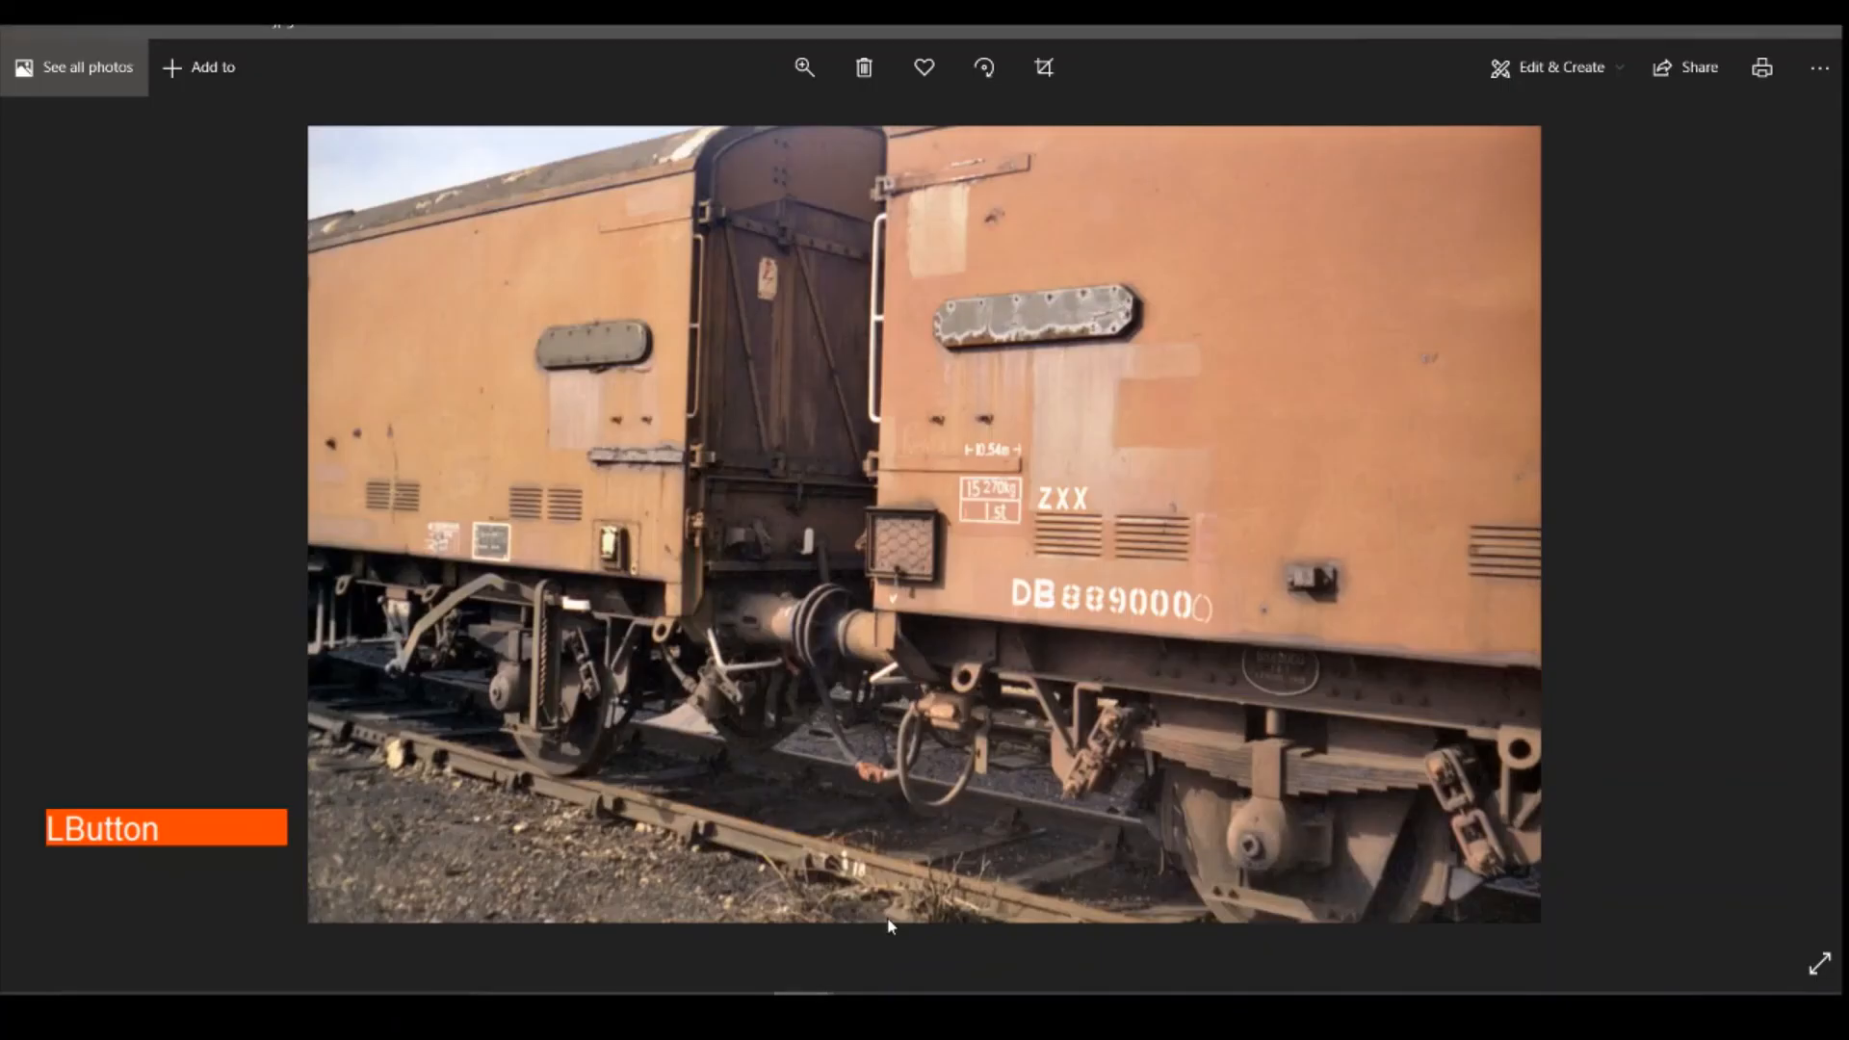
click(743, 1007)
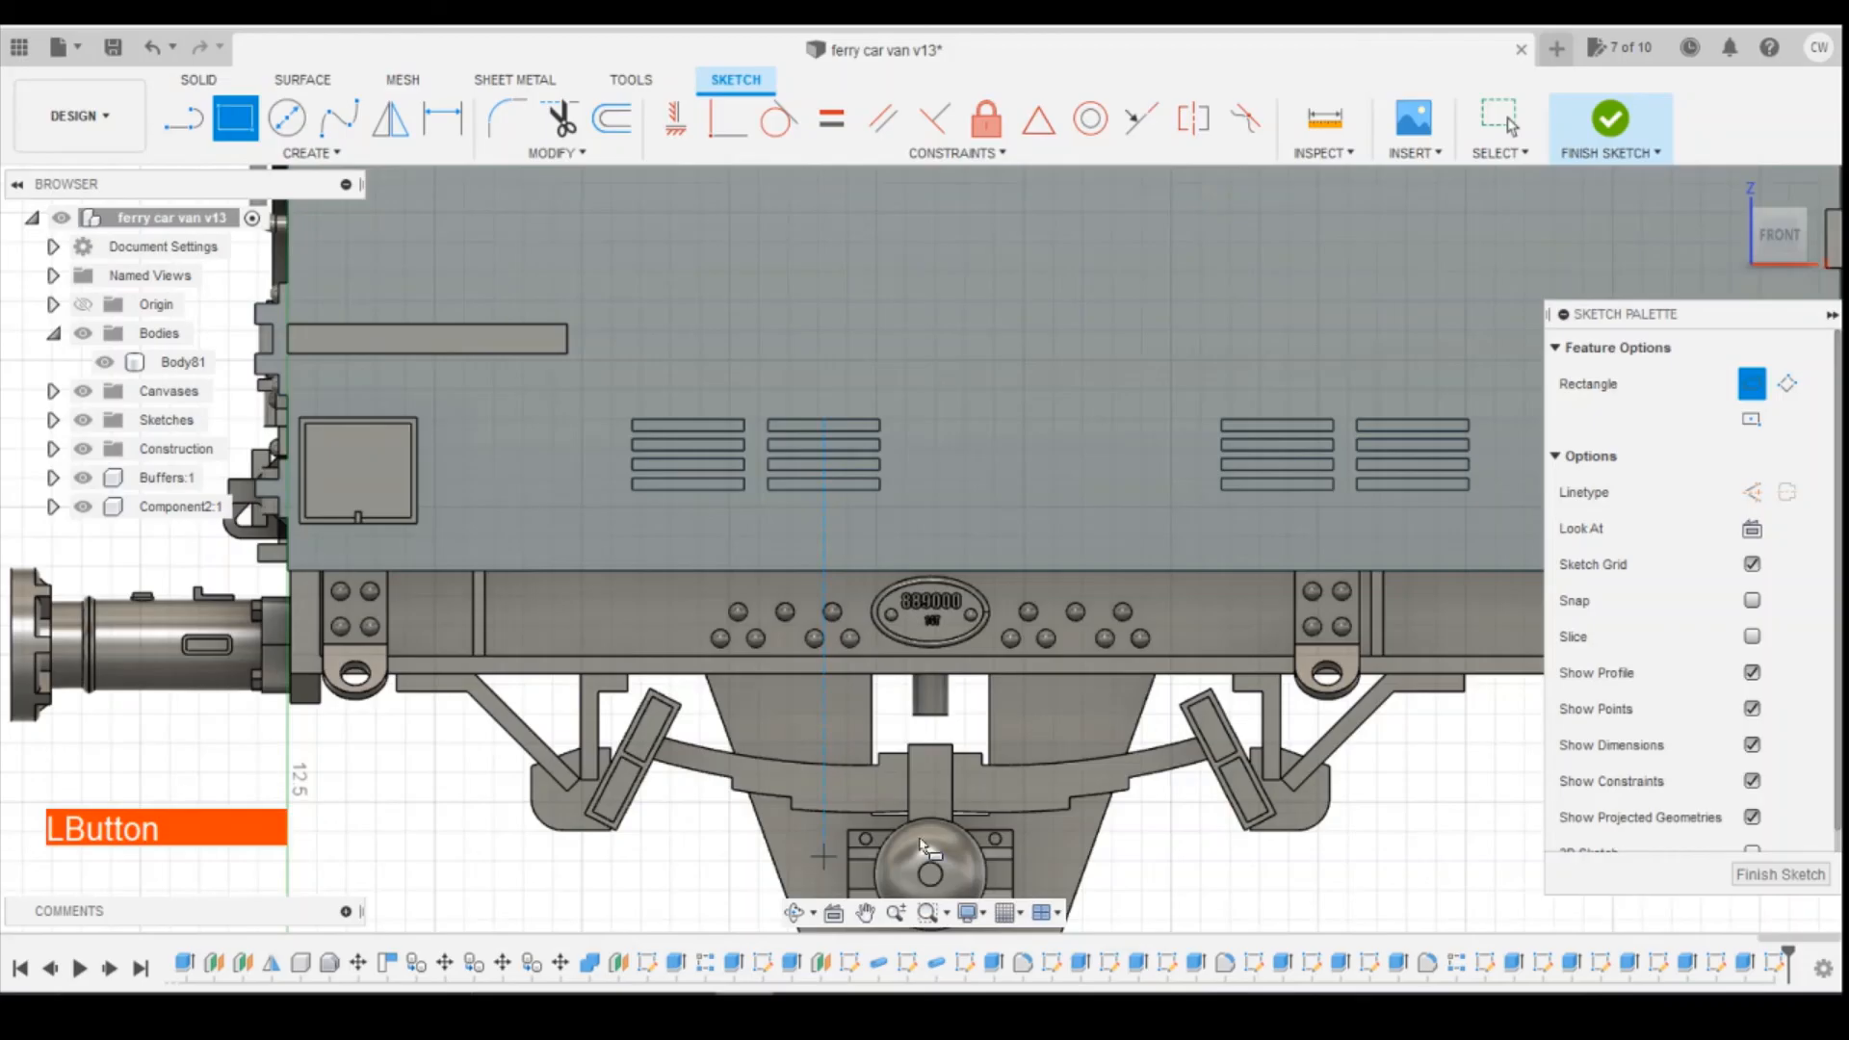
click(993, 495)
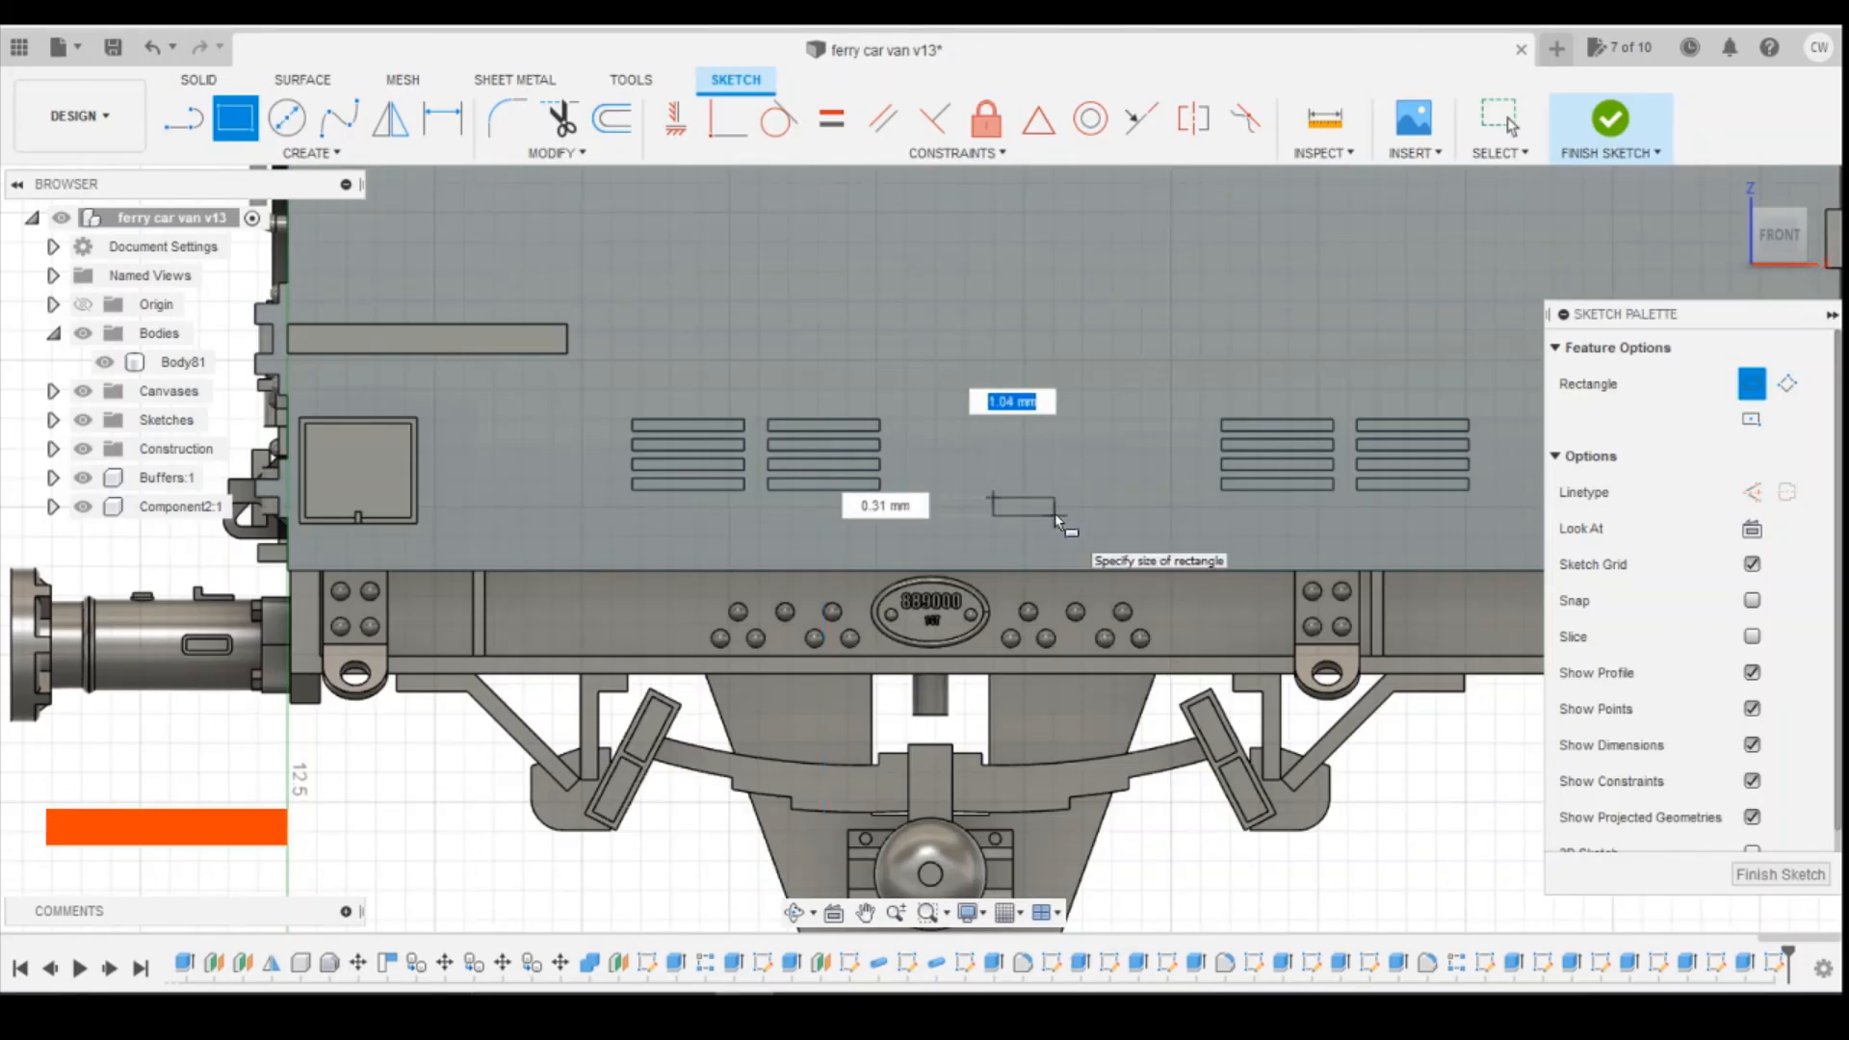
text(1)
key(Tab)
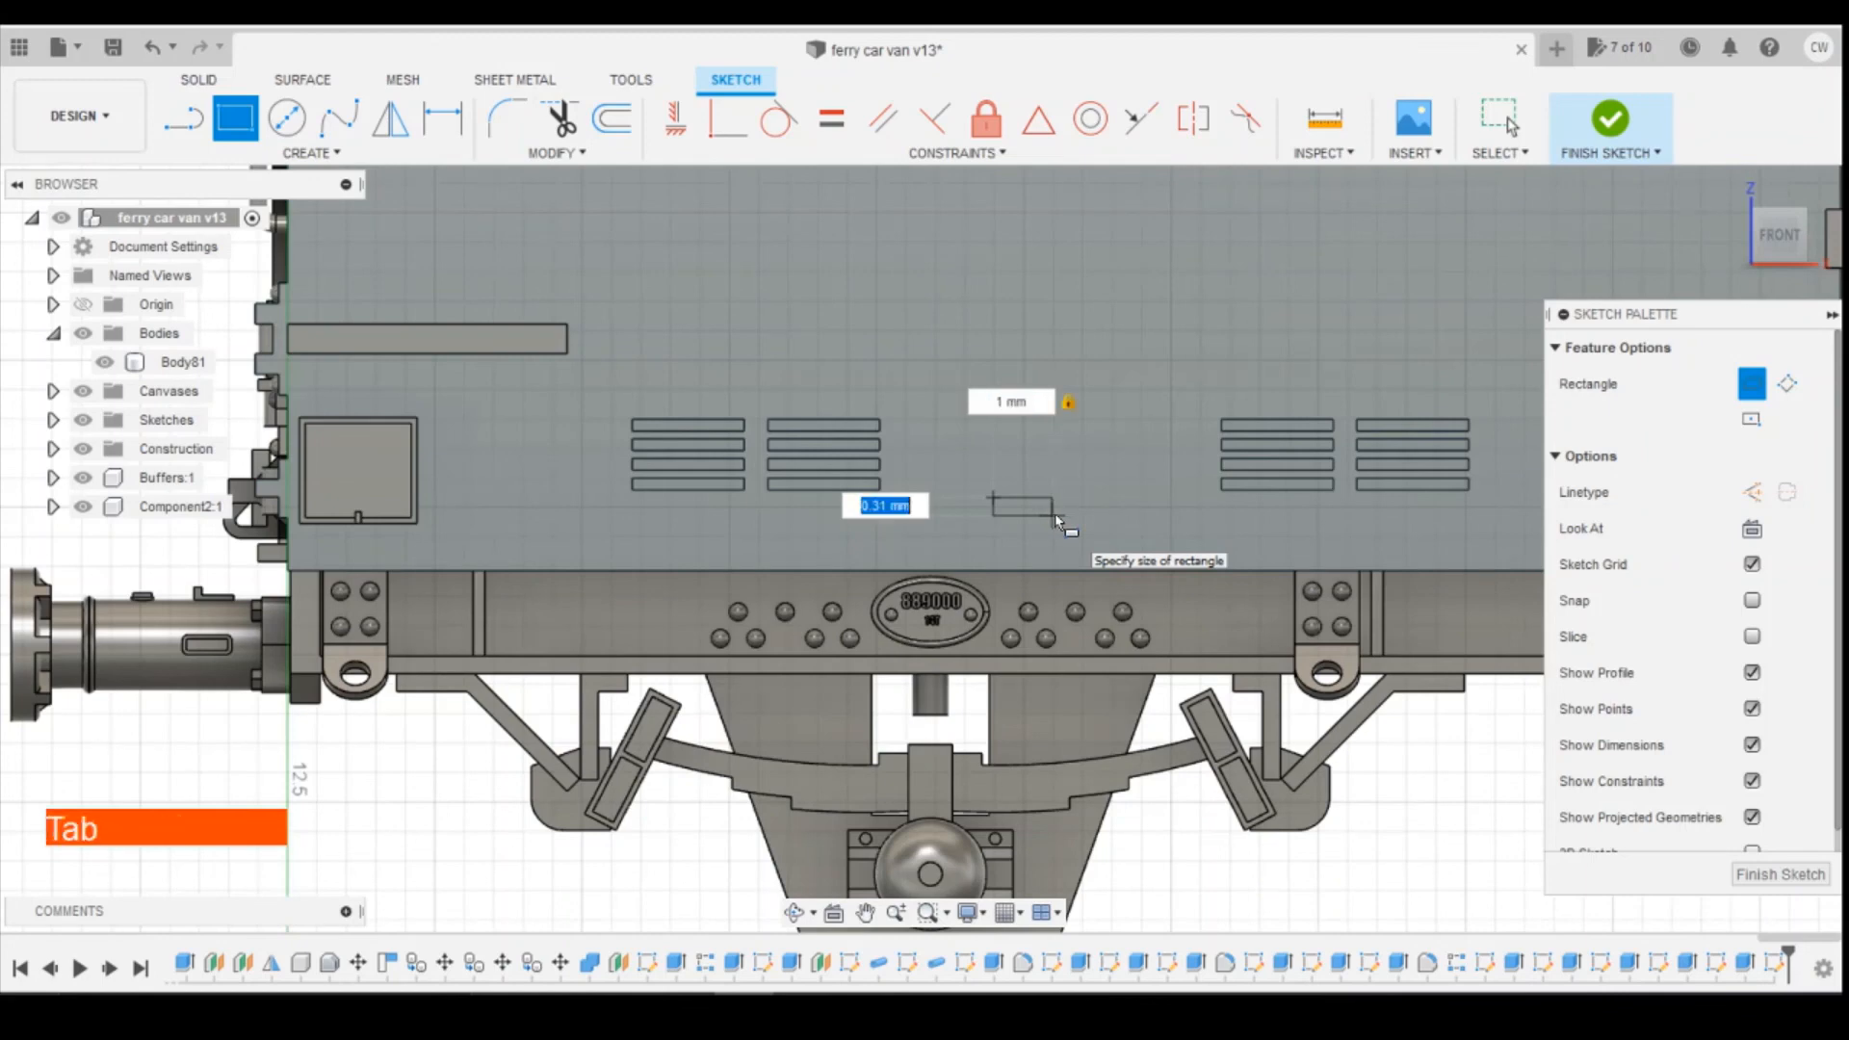
text(0.5)
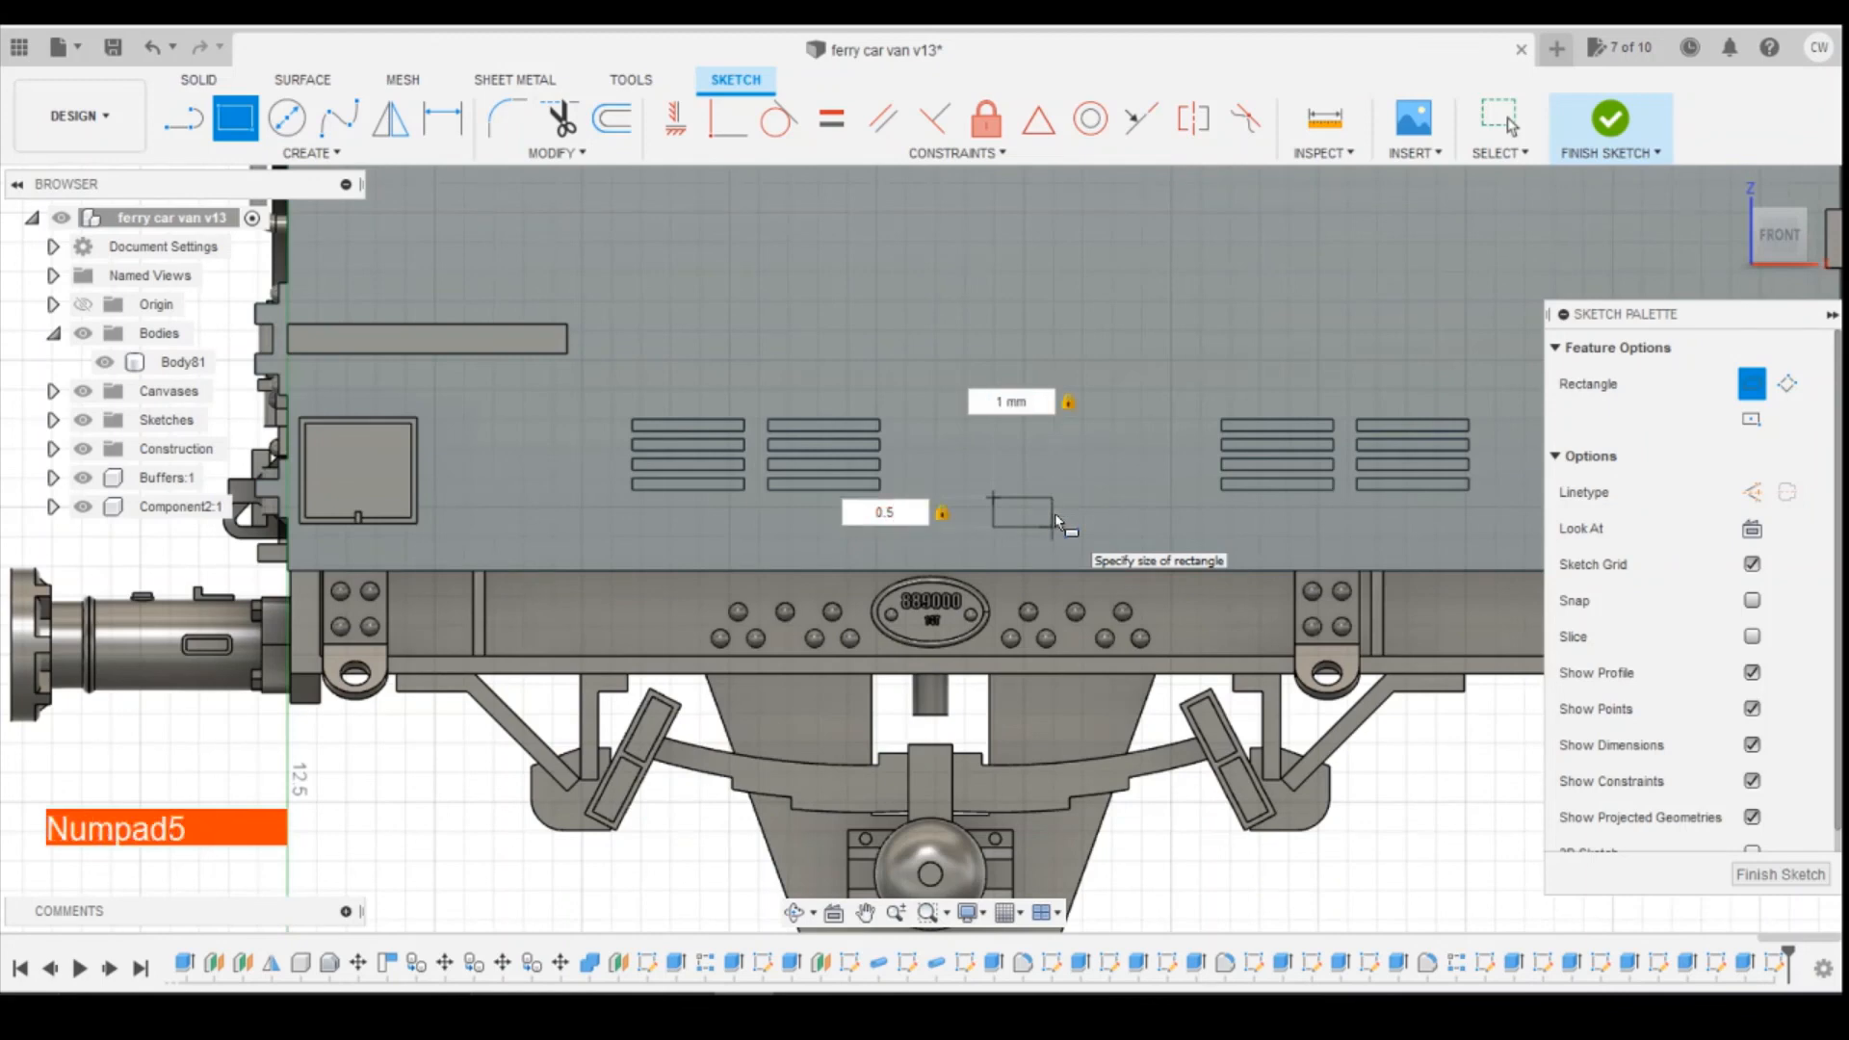
key(Return)
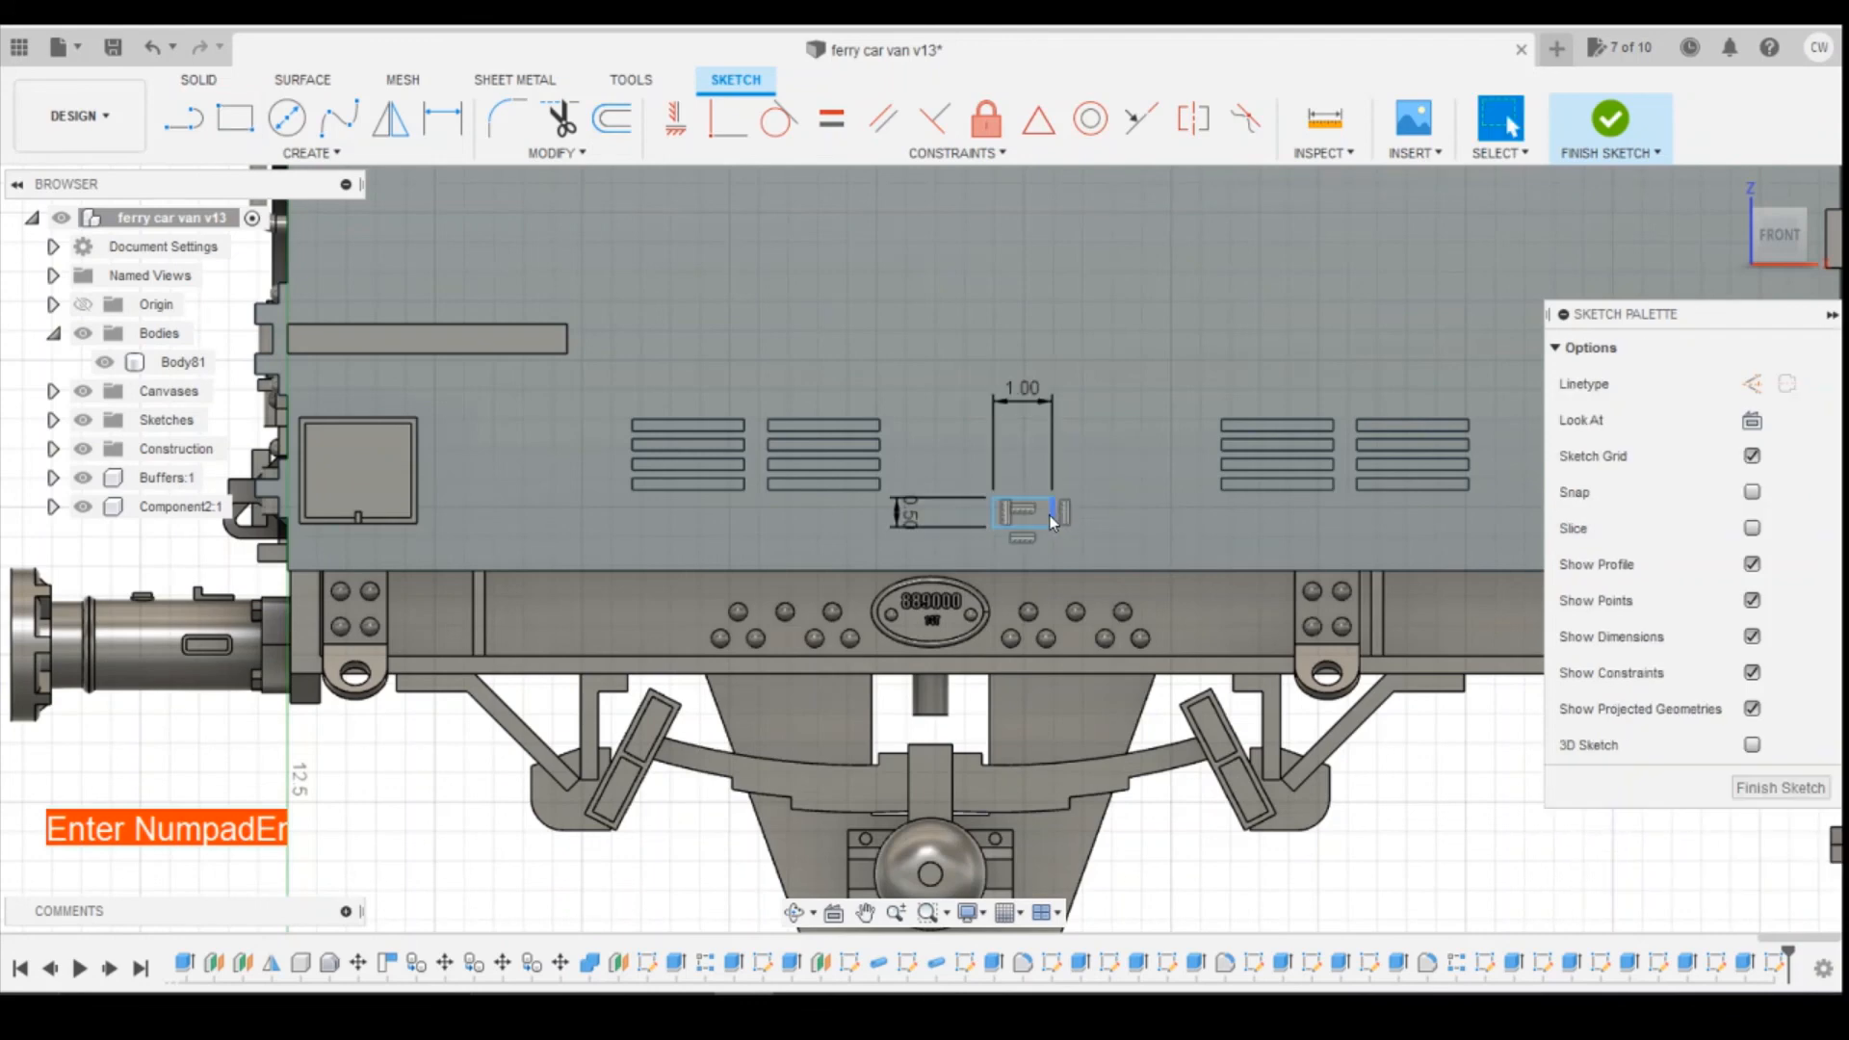
Dimension the small rectangle's bottom corner 0.75 mm above the lower edge of the van's side panel.
scroll(1055, 523, up, 2)
key(d)
click(1052, 528)
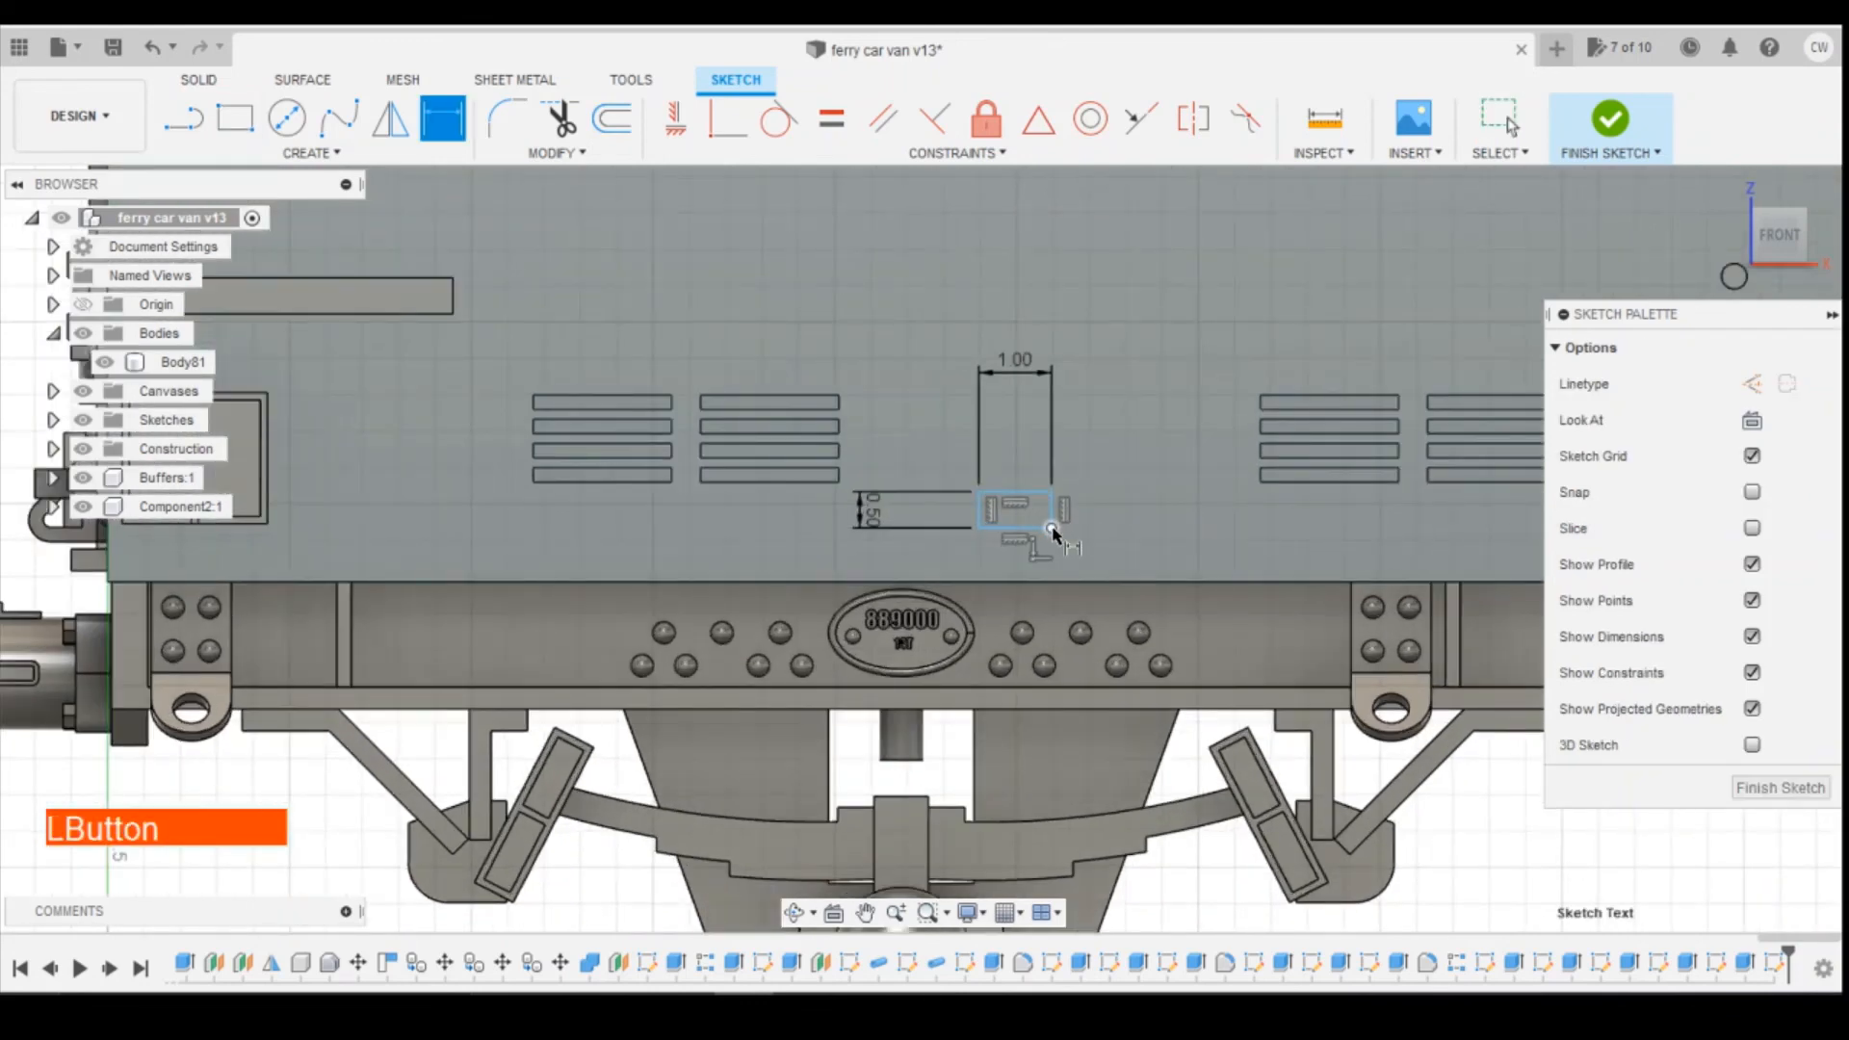
click(1062, 581)
click(1095, 556)
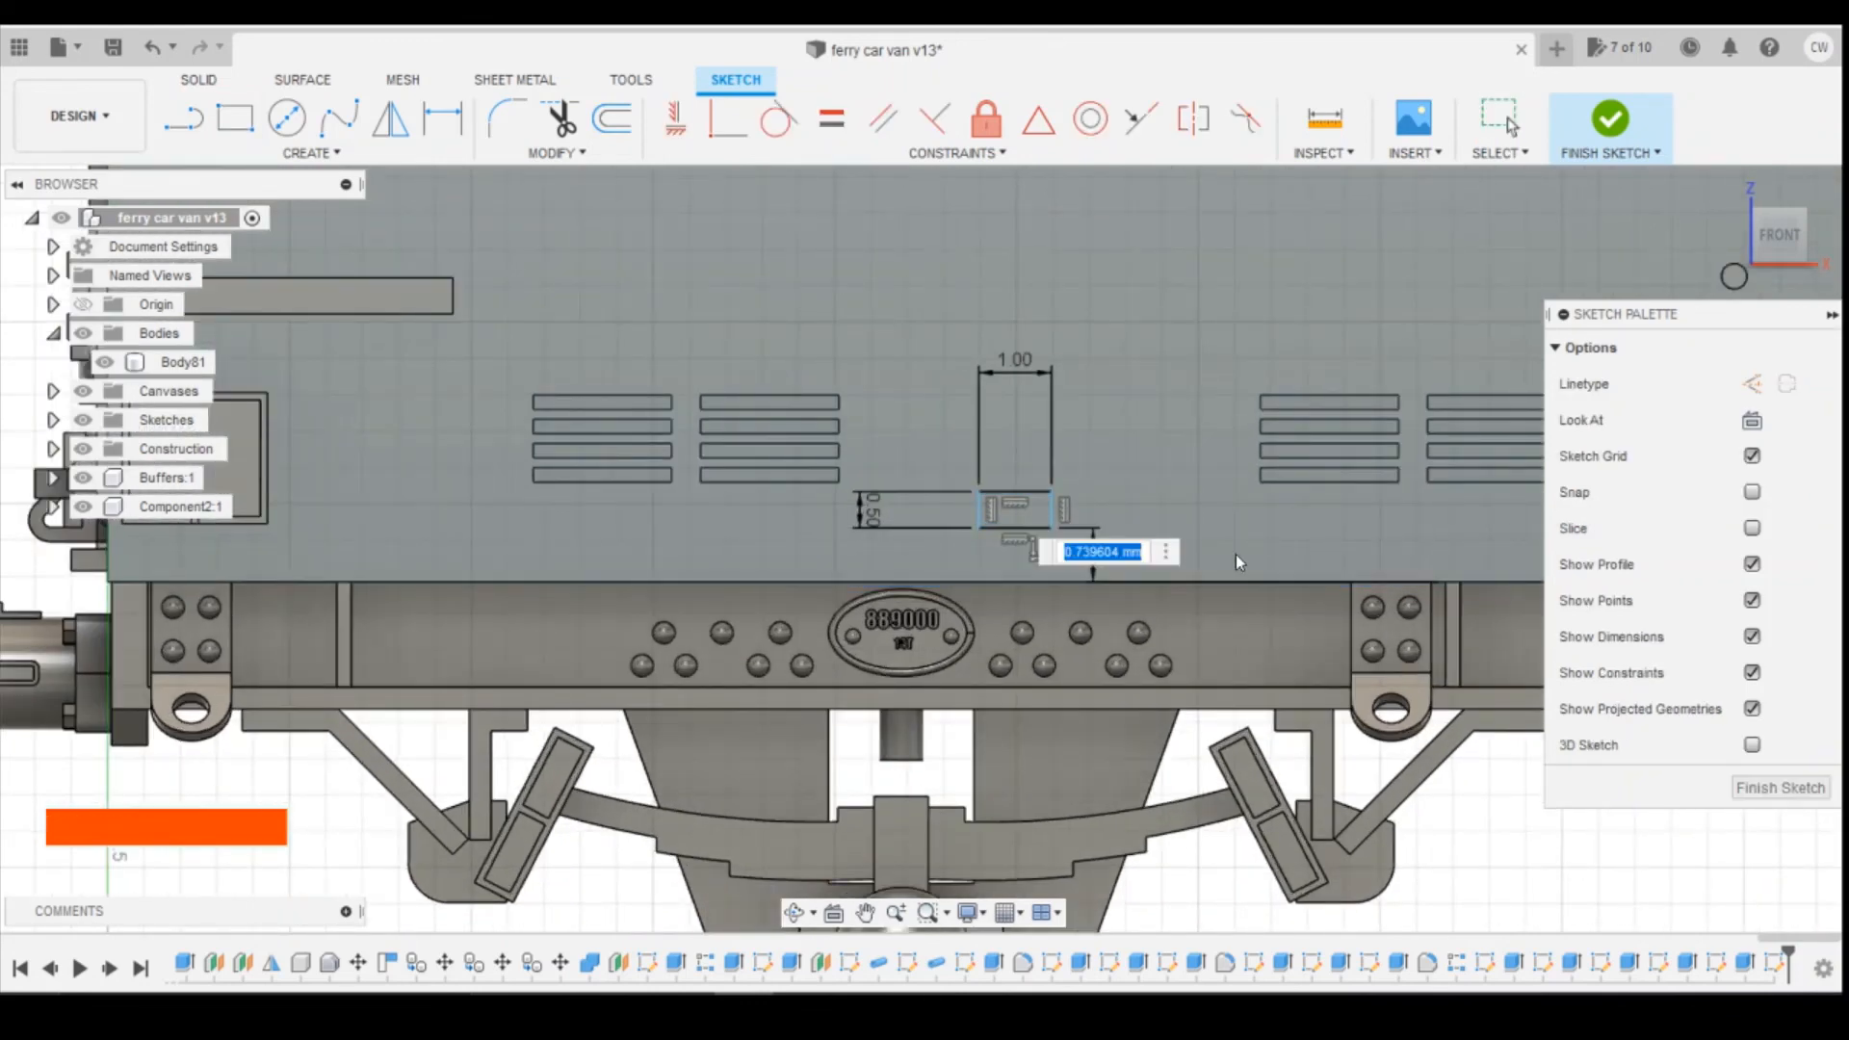
text(0.75)
key(Return)
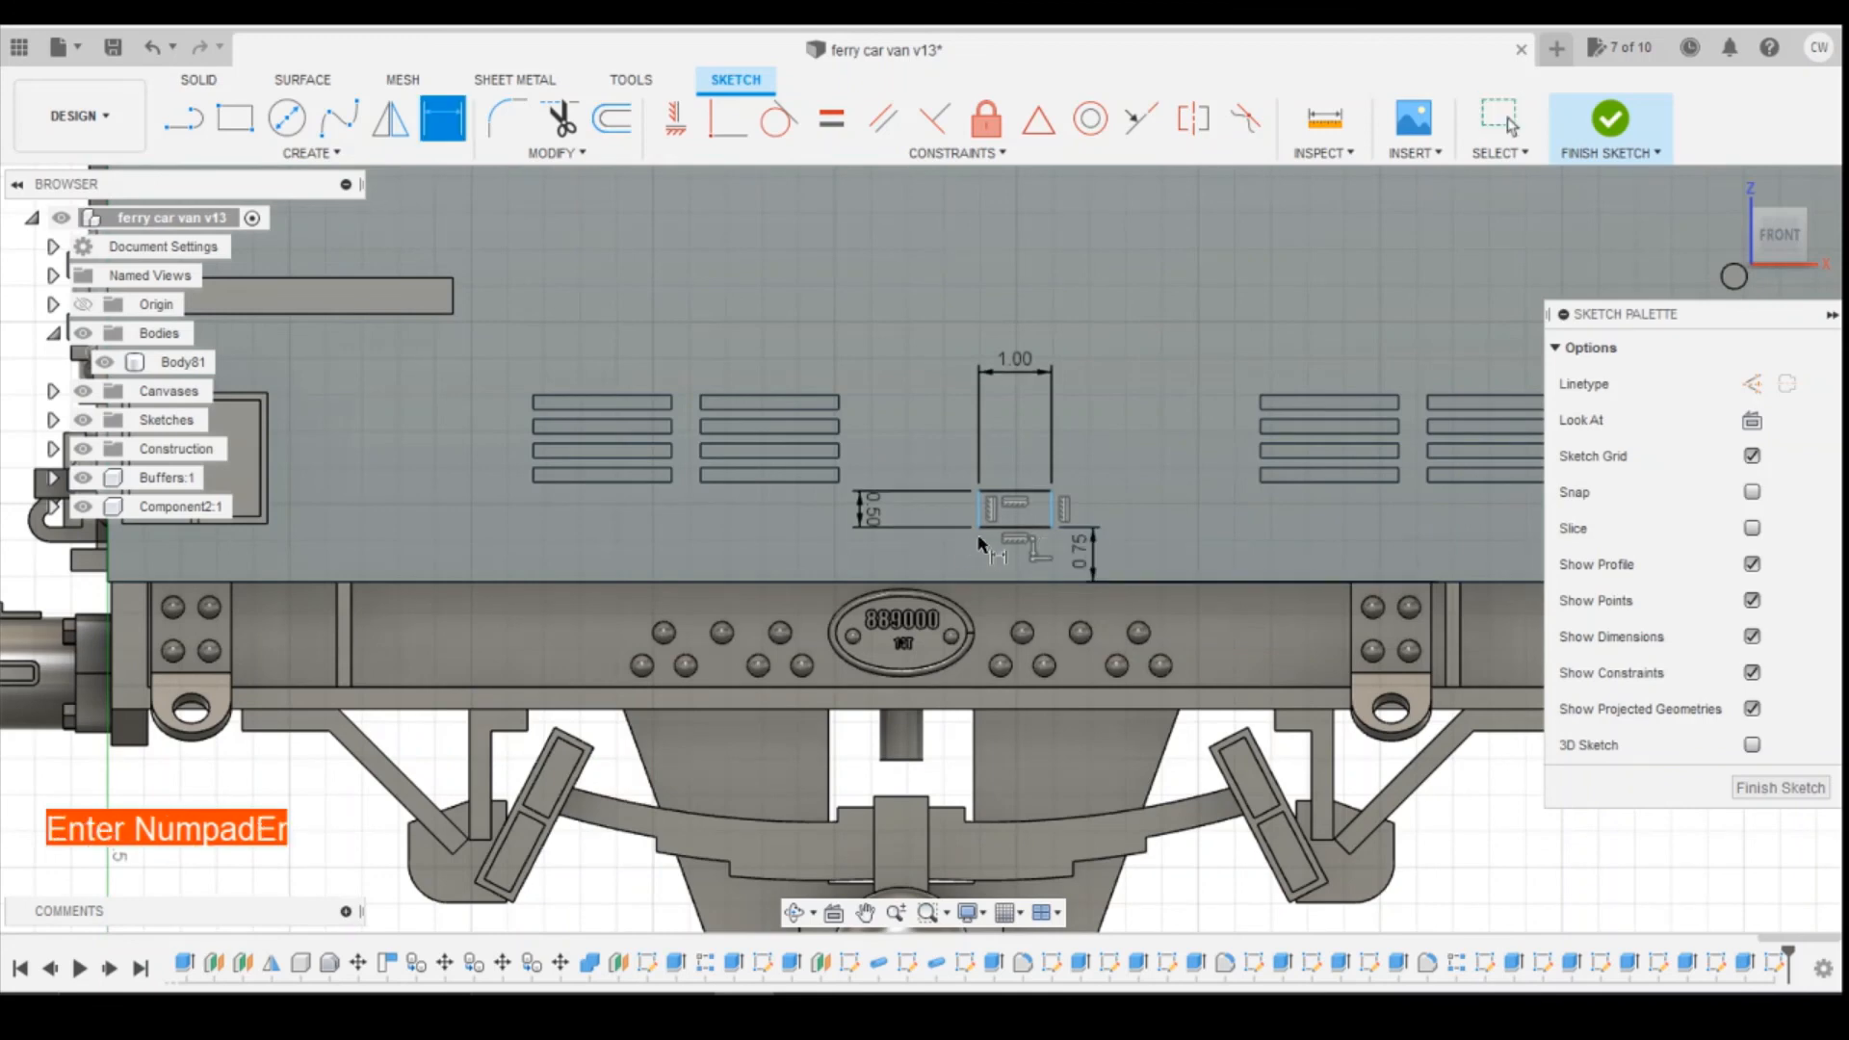
Dimension the small rectangle 1.9 mm horizontally from the corner of the neighbouring vent slot.
click(839, 483)
click(839, 483)
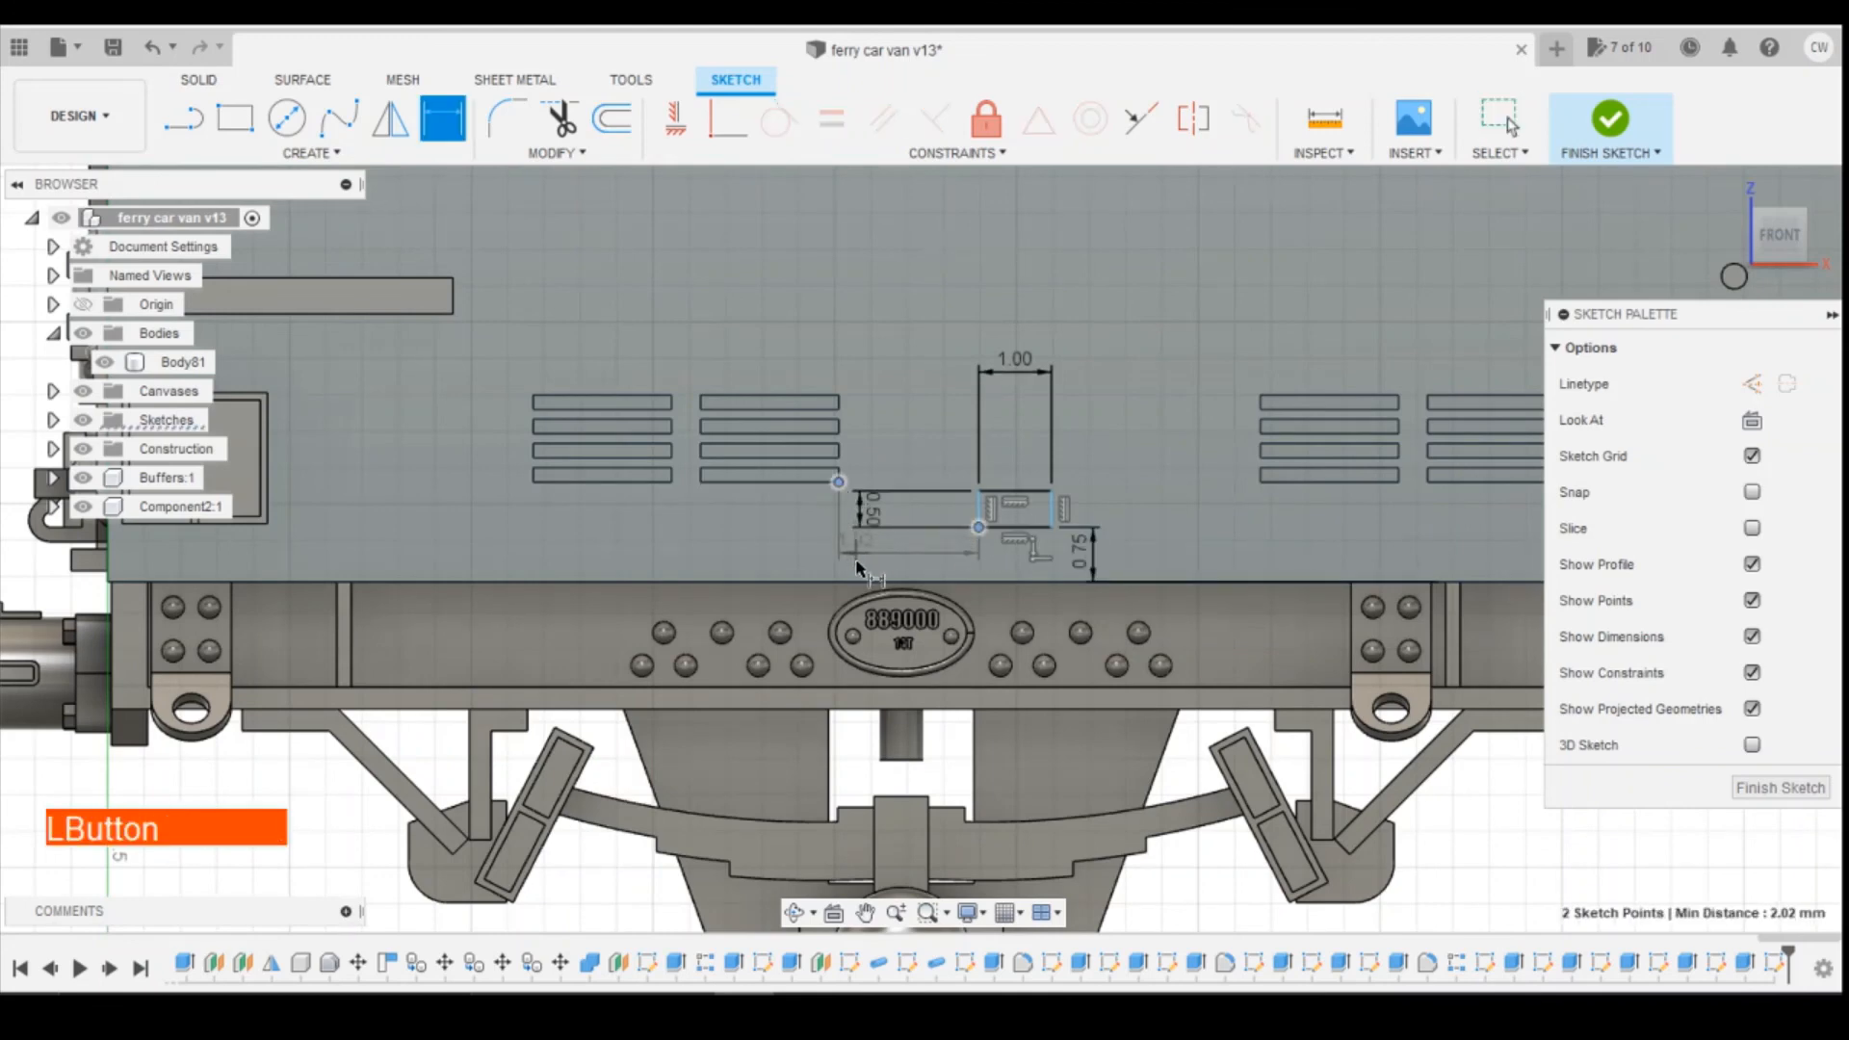
click(866, 564)
text(1.9)
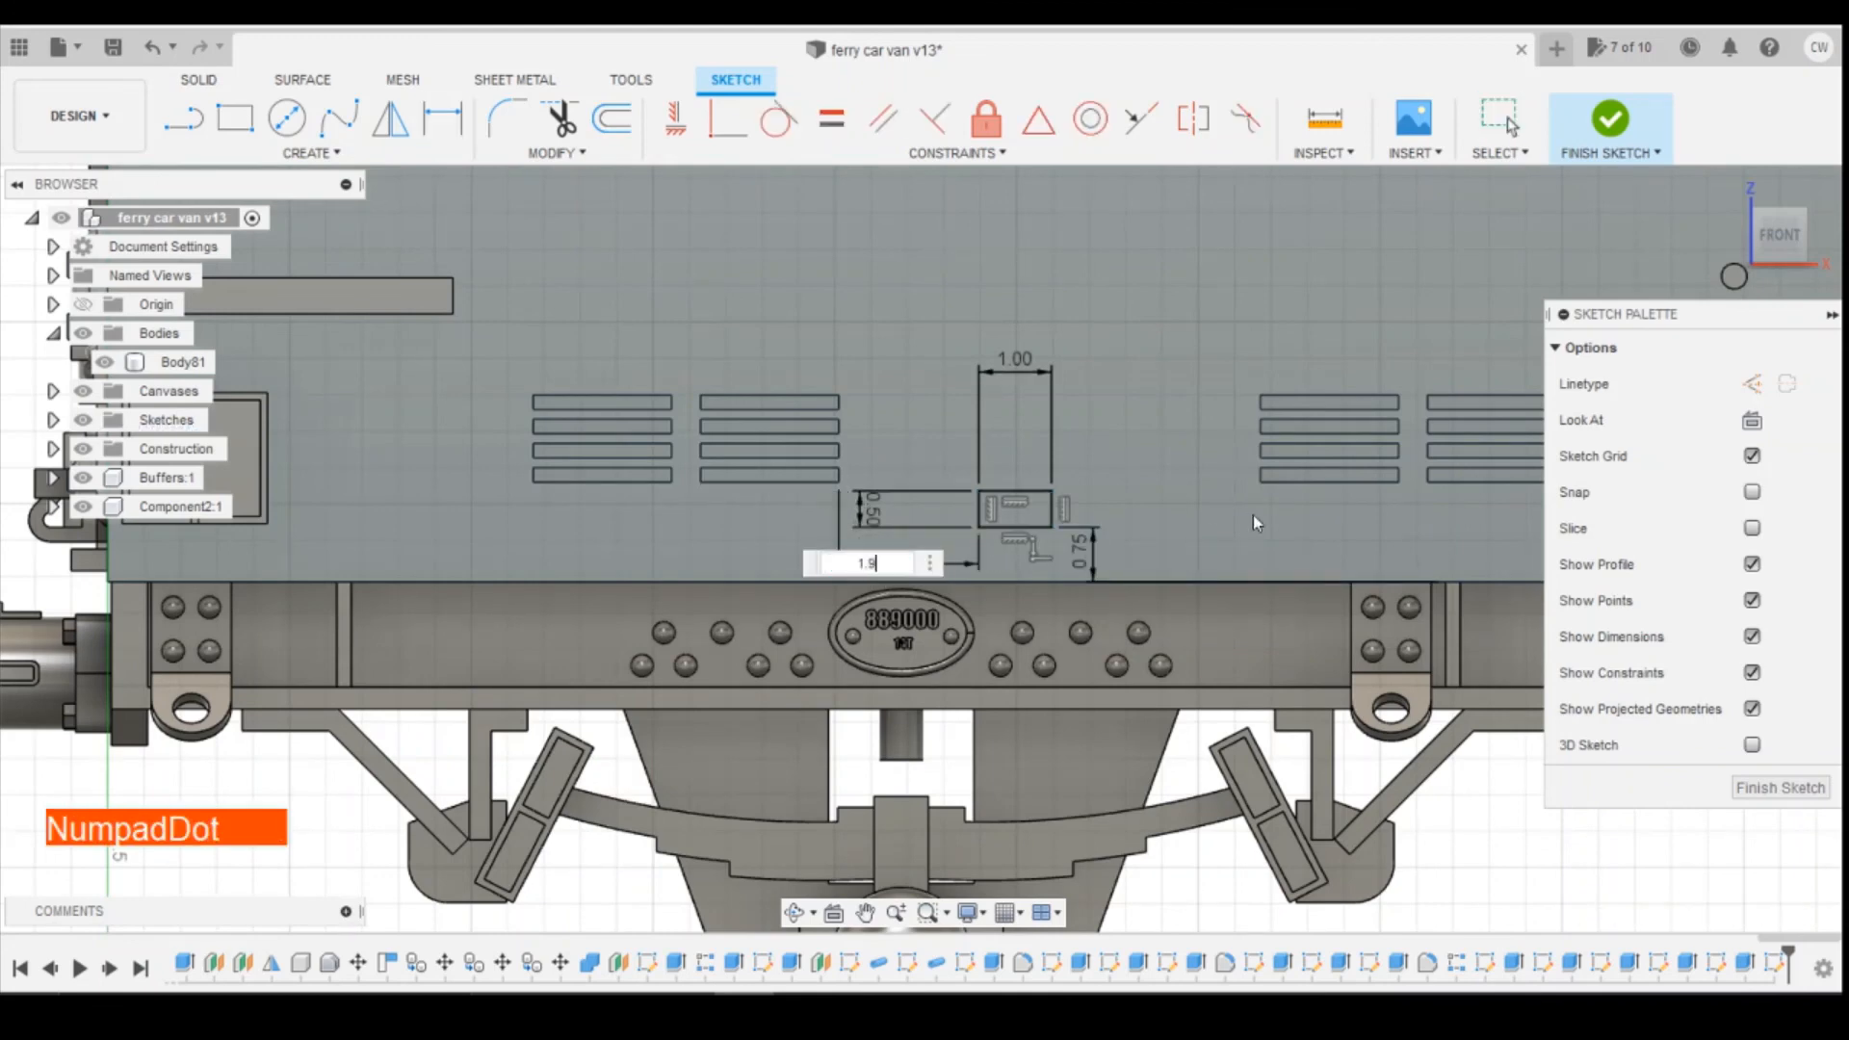
key(Return)
scroll(1144, 503, up, 1)
key(Escape)
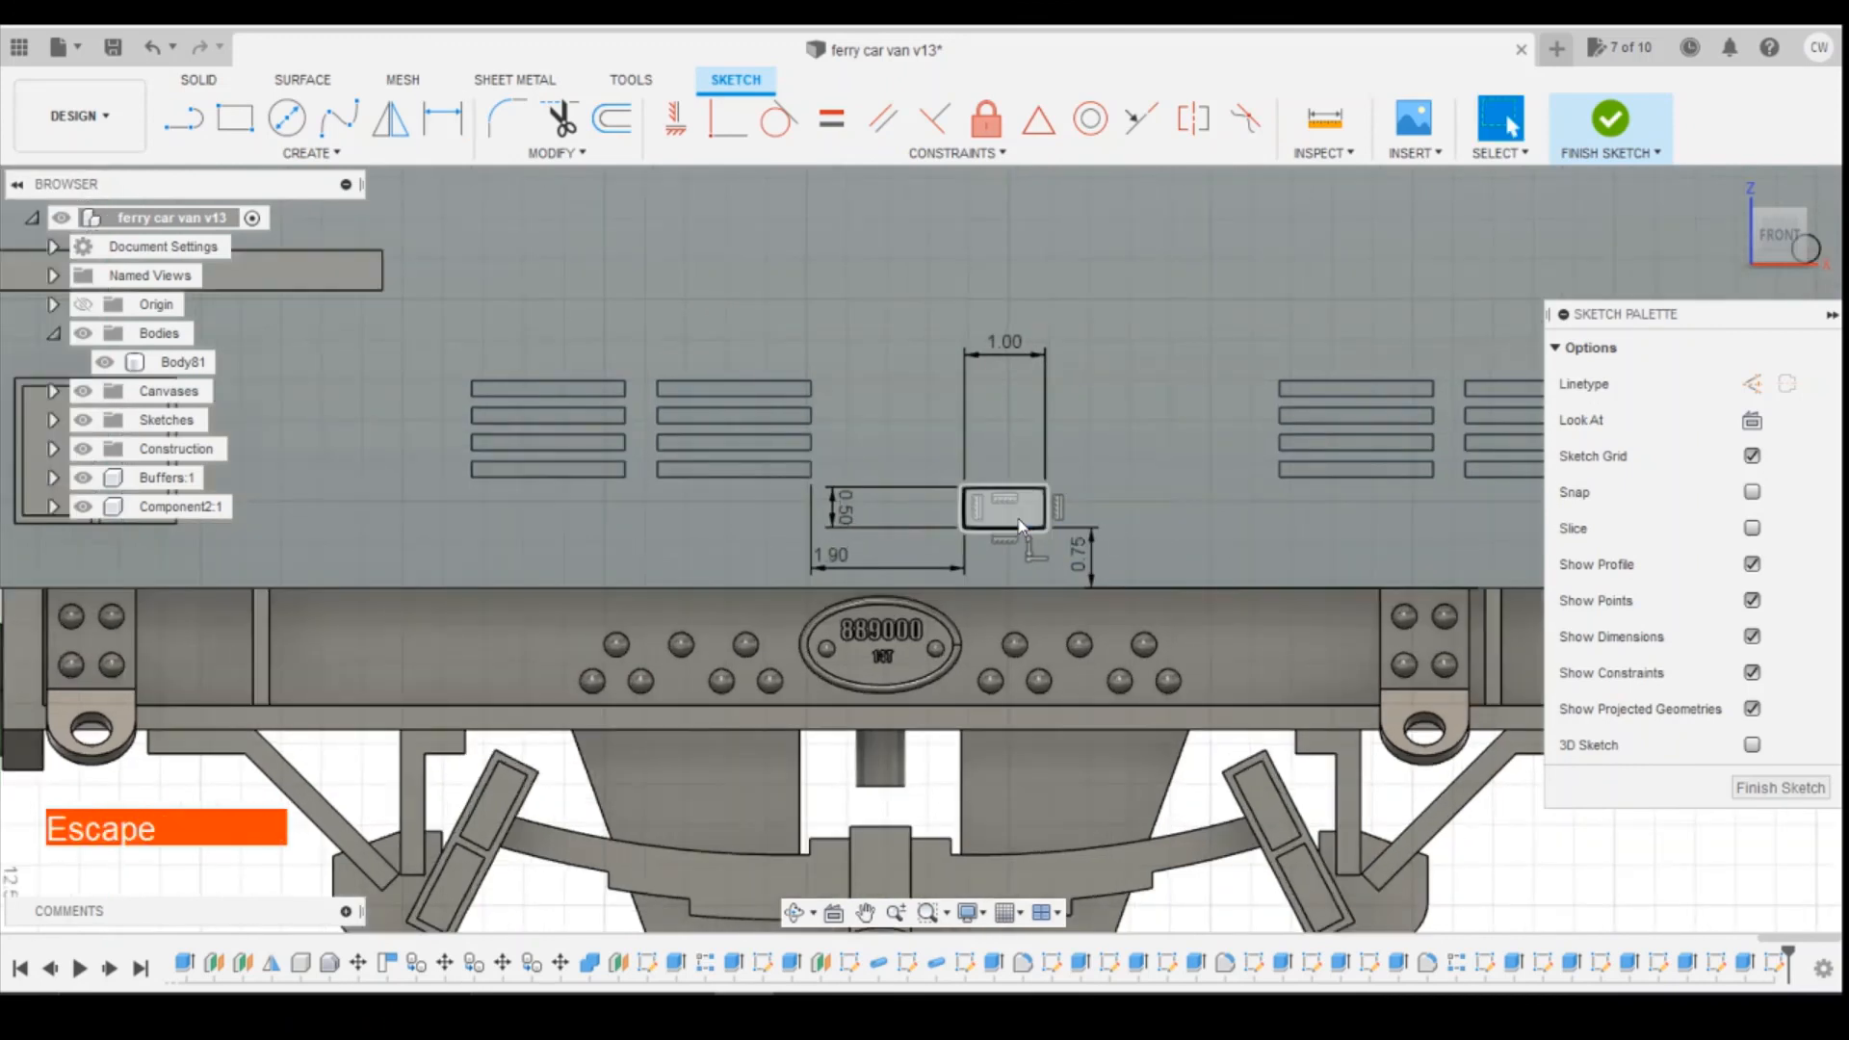
Extrude the small rectangle 0.1 mm from the van side with the Join operation.
right_click(1023, 518)
click(1014, 614)
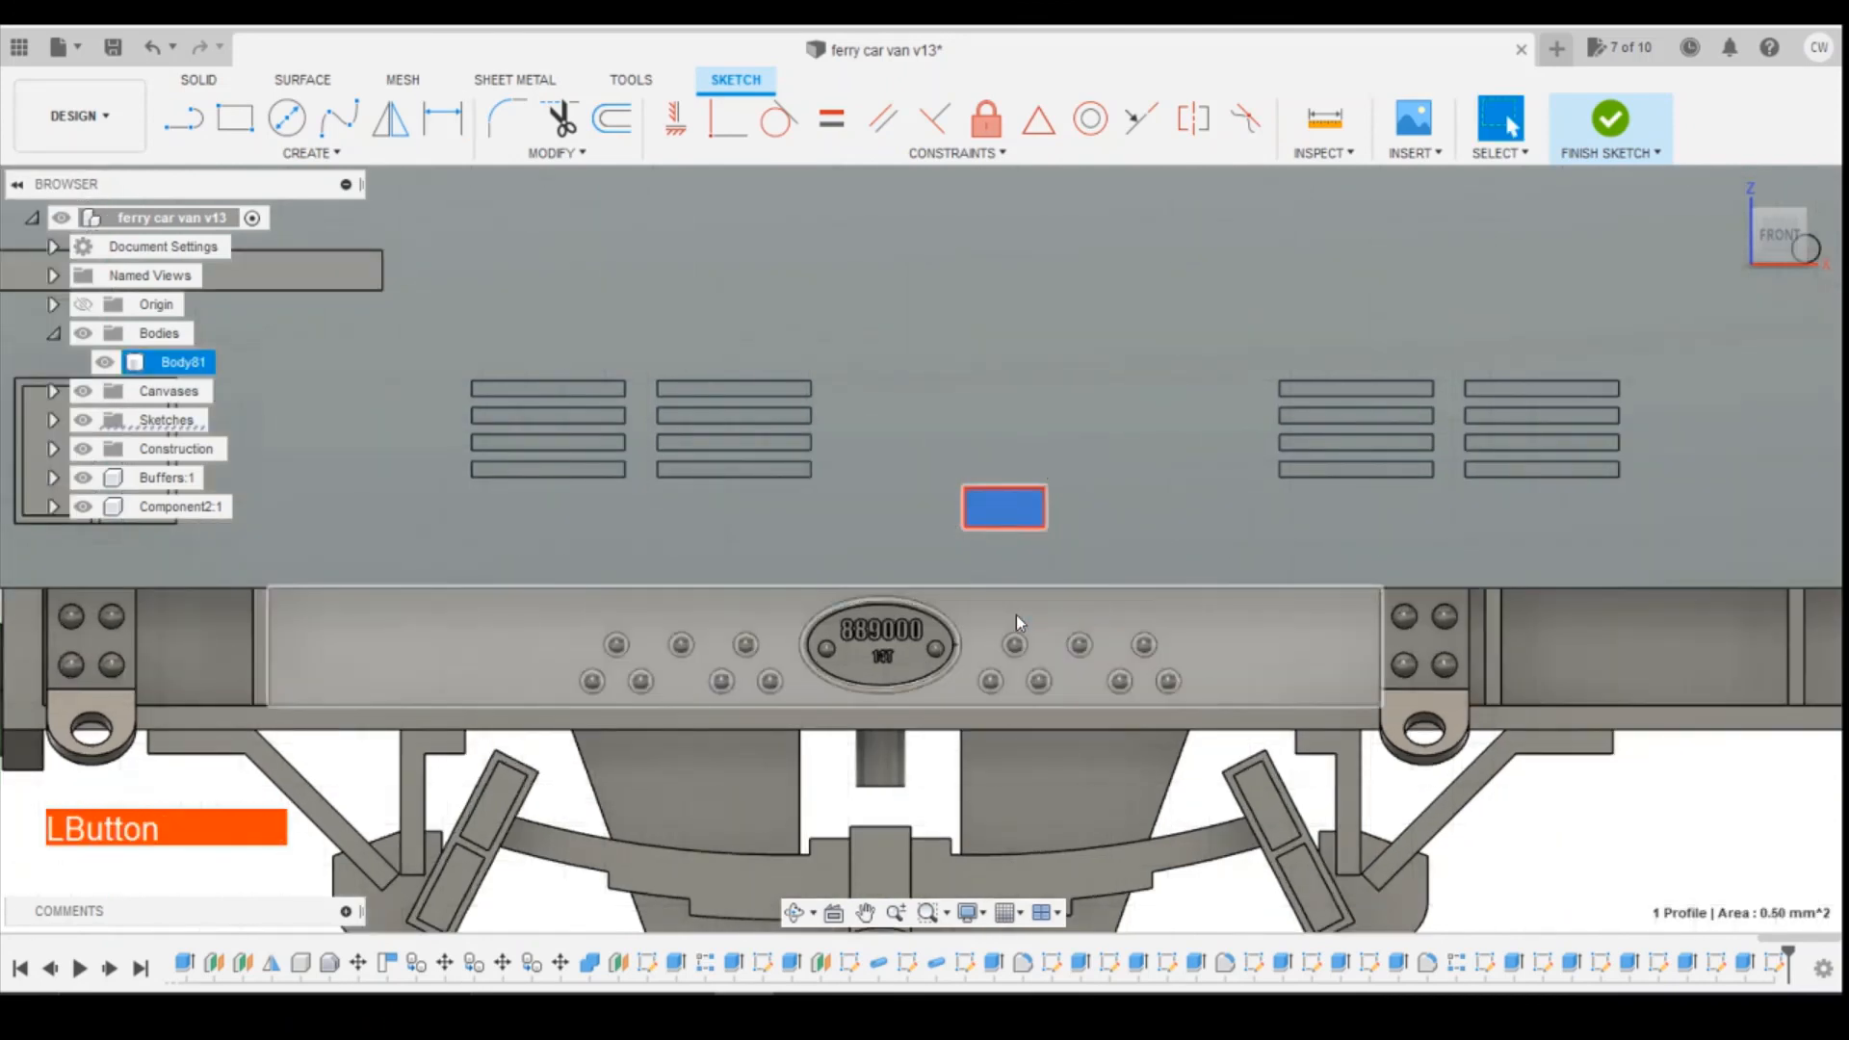
text(0.1)
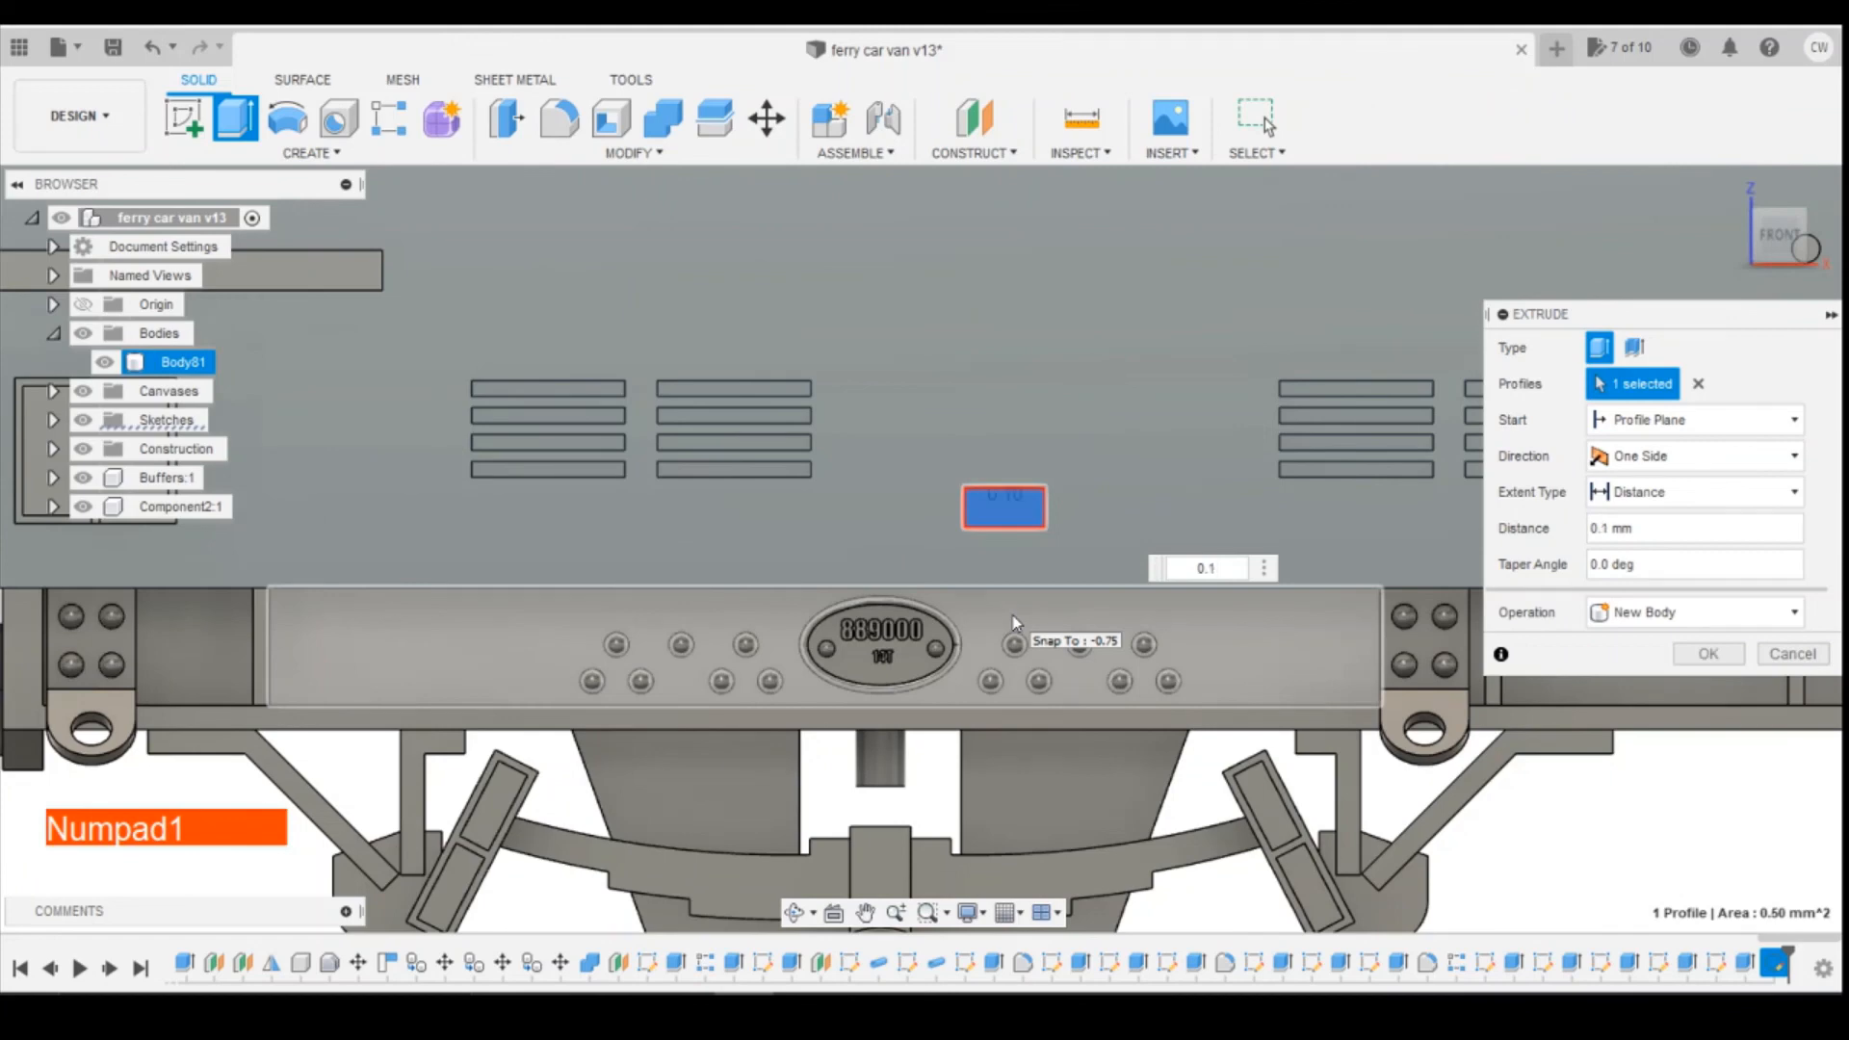
click(1627, 613)
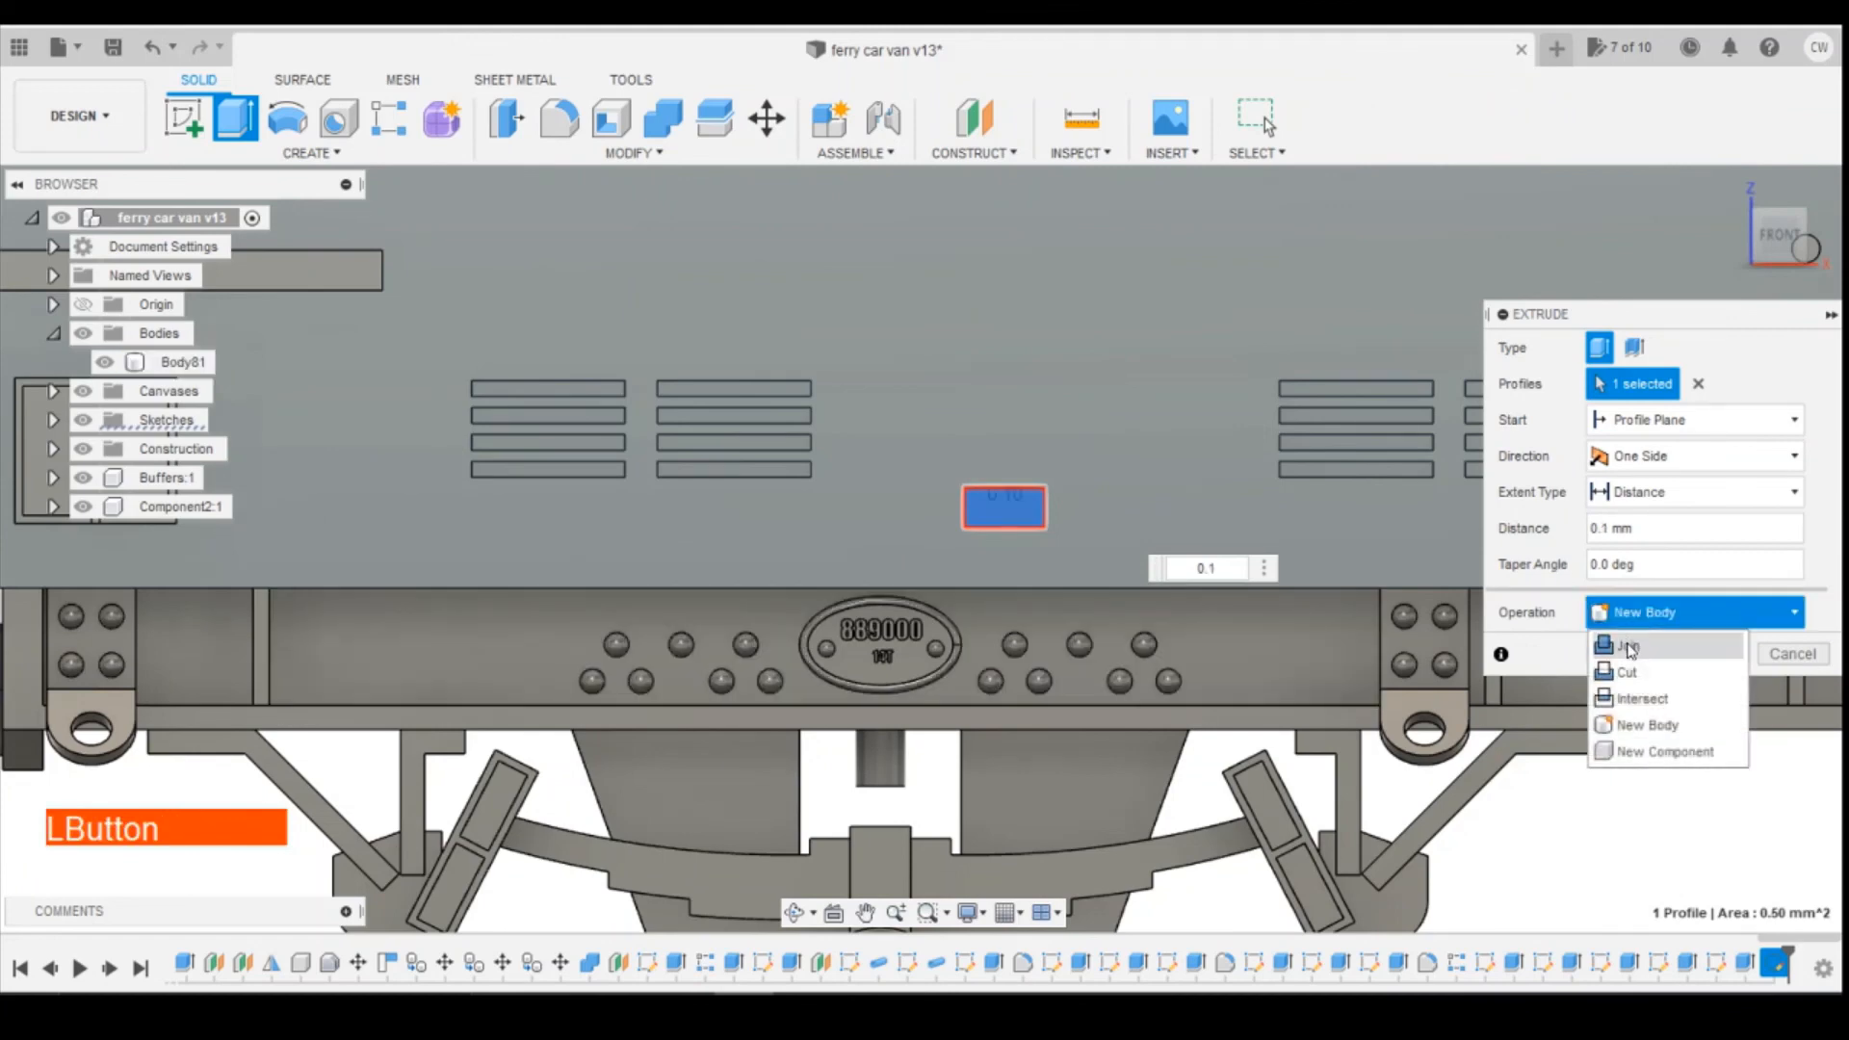
click(1627, 647)
key(Return)
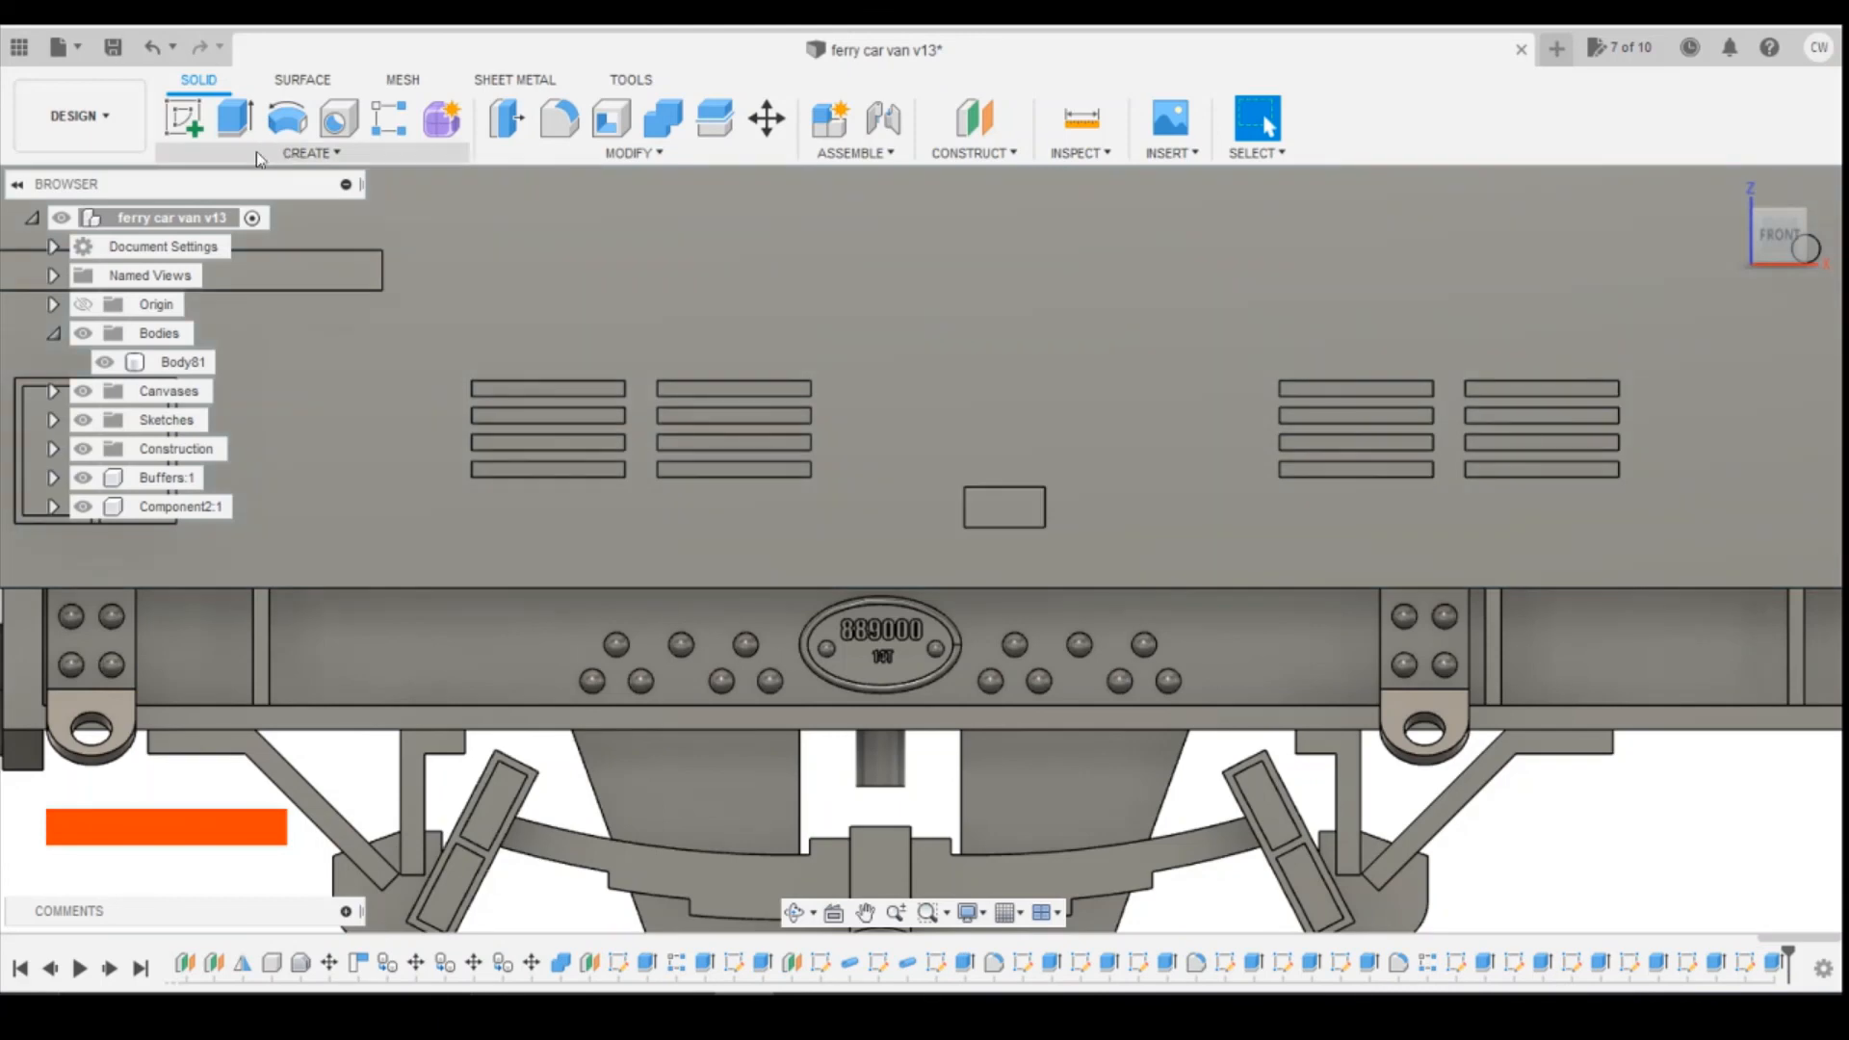
Sketch a 0.5 mm by 0.5 mm center rectangle at the middle of the small raised plate's front face.
click(183, 118)
click(1007, 520)
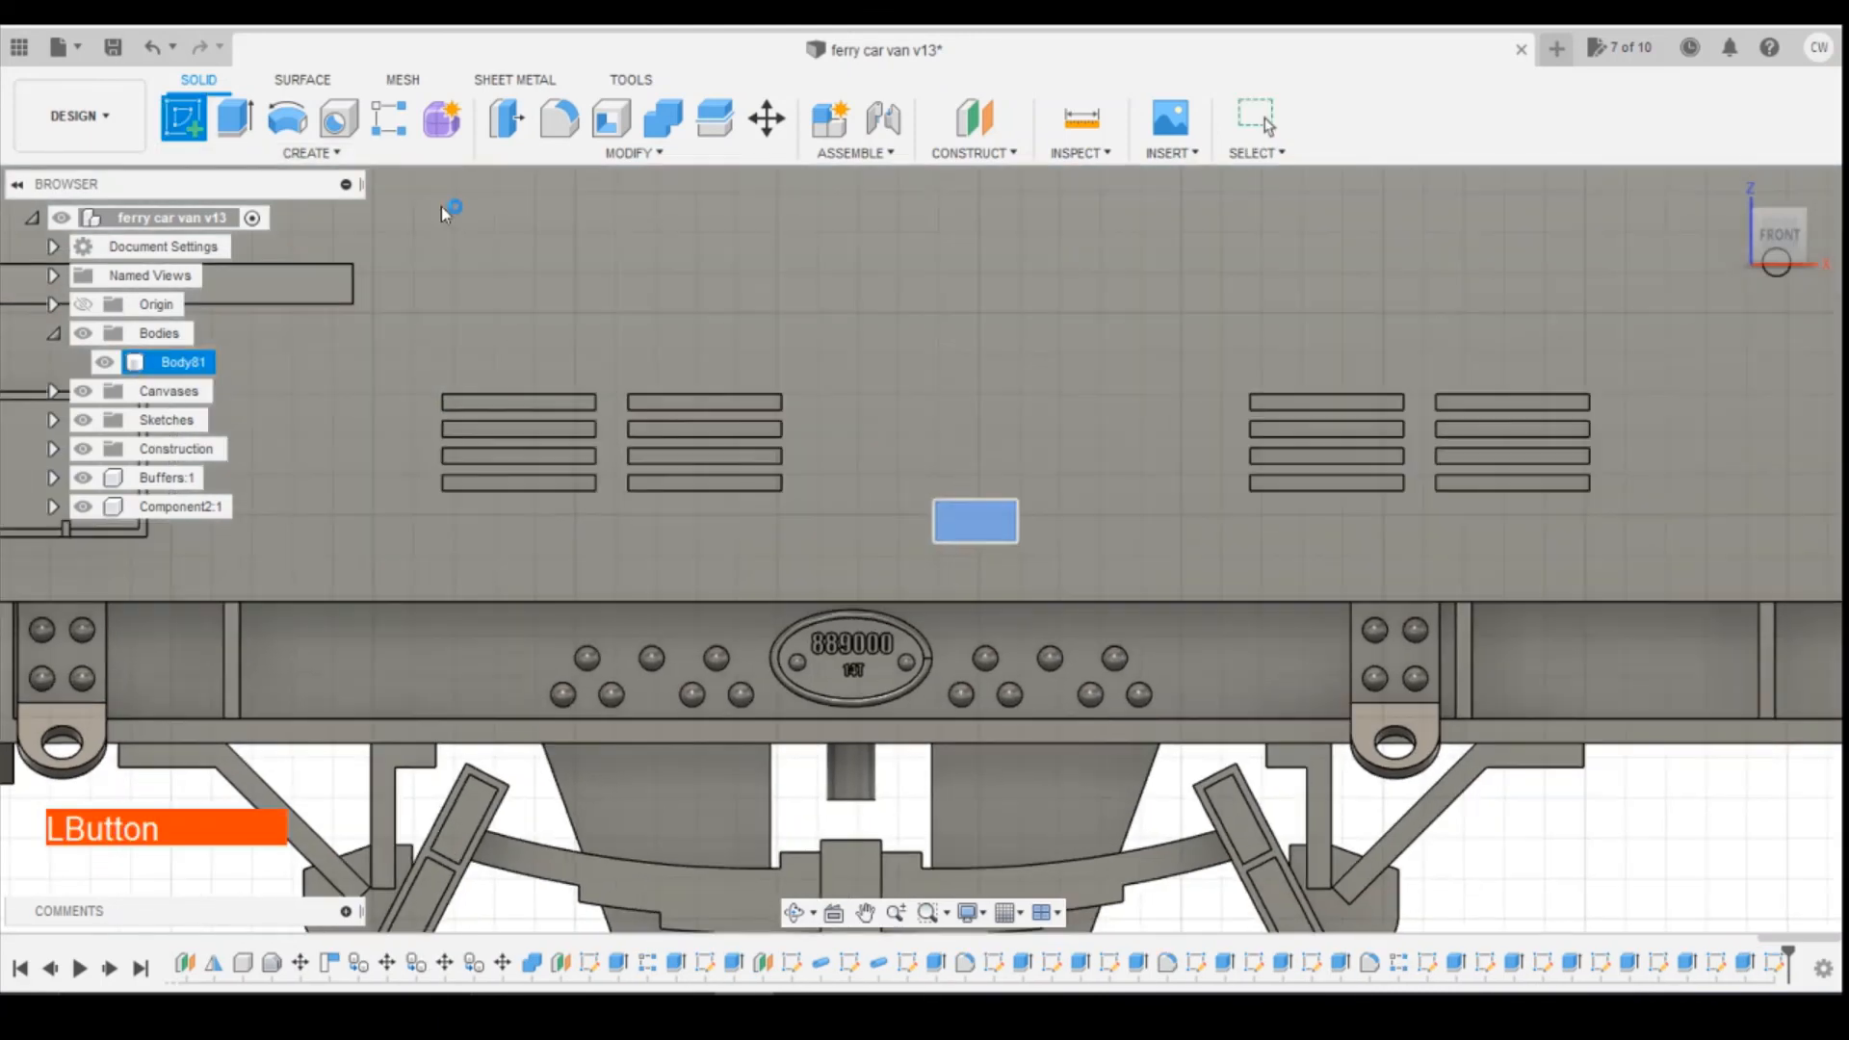
click(183, 117)
click(308, 152)
mouse_move(320, 221)
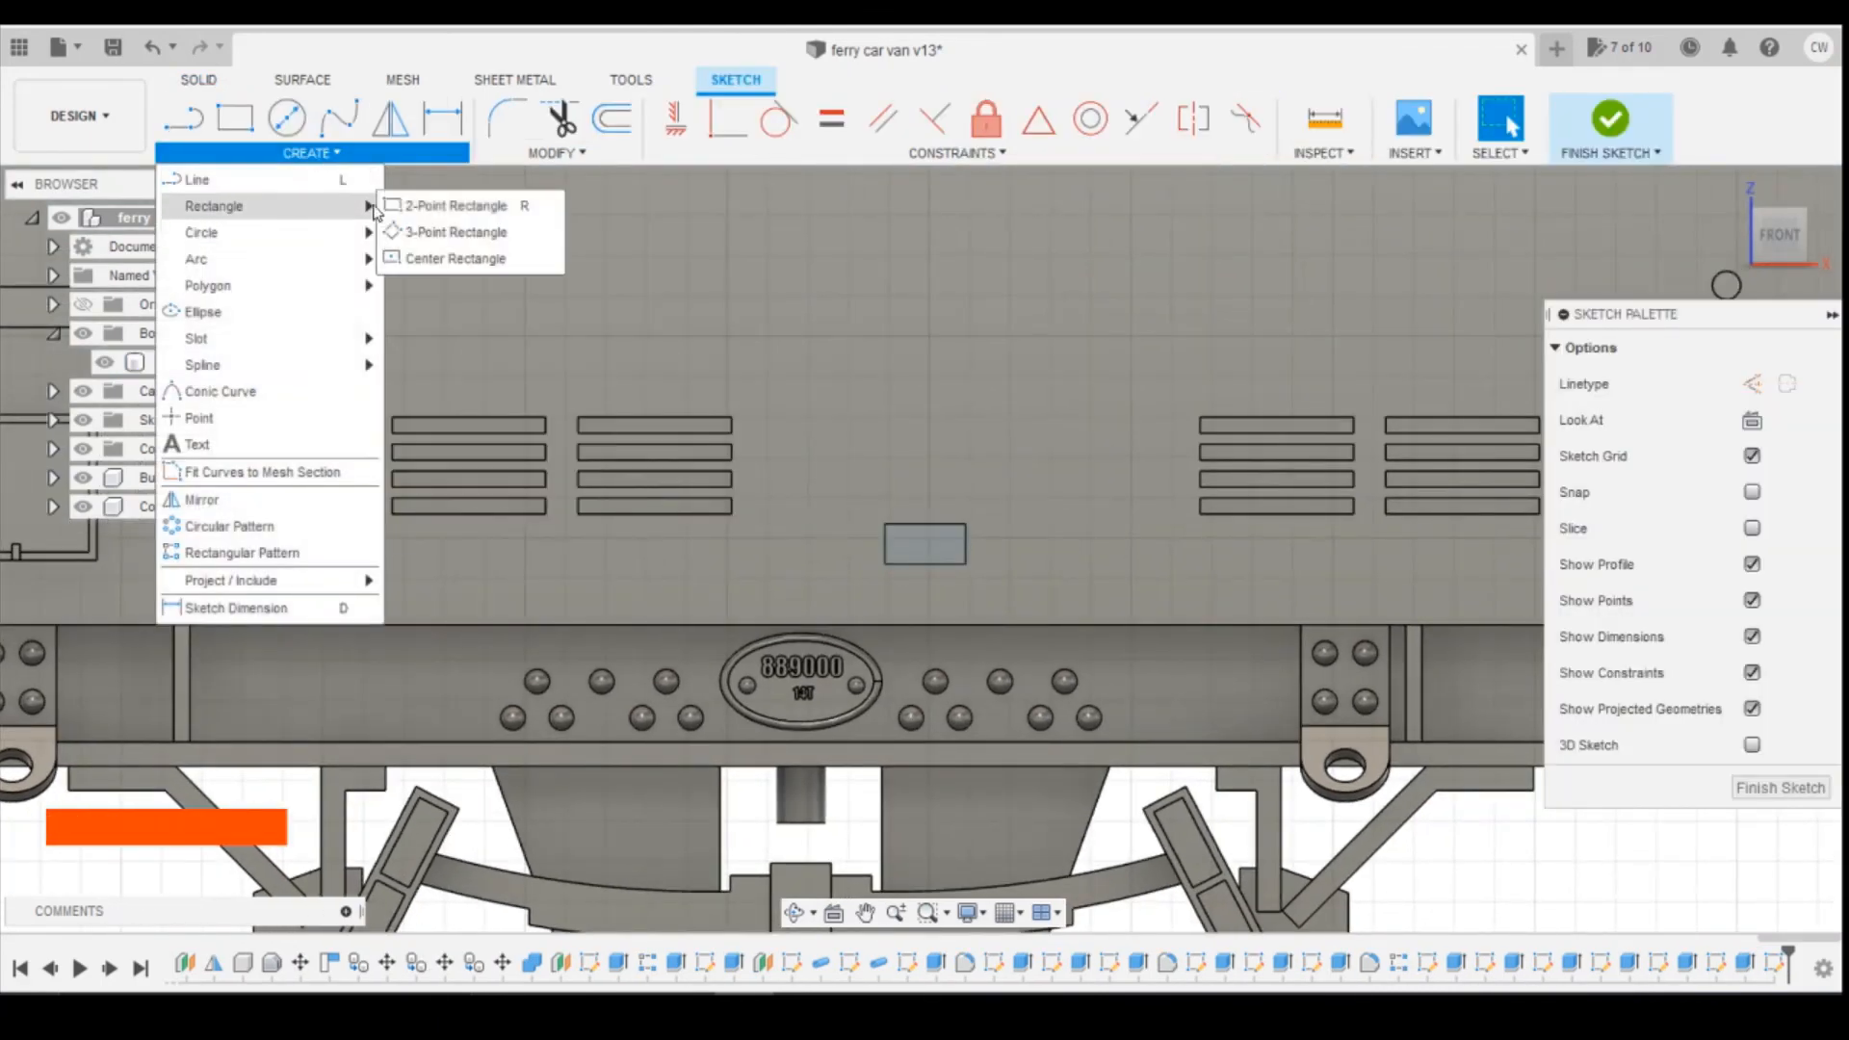
click(433, 260)
click(929, 552)
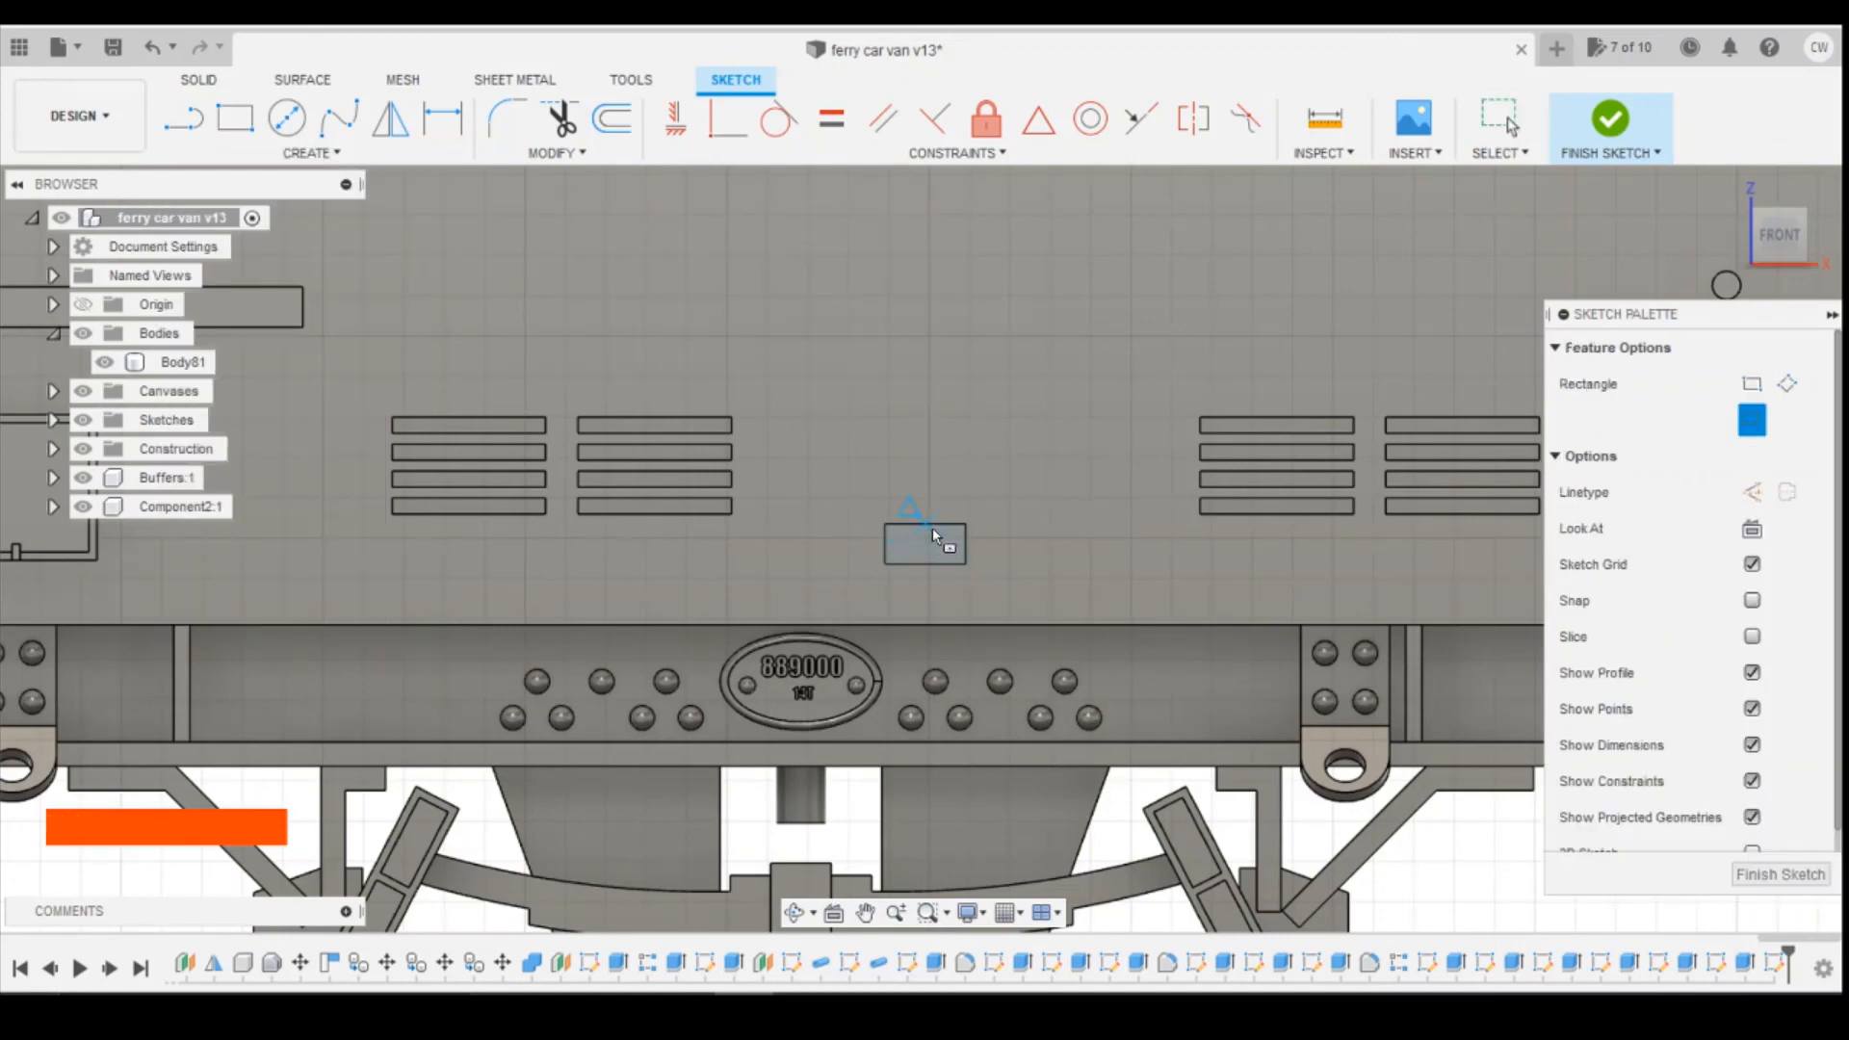
click(930, 543)
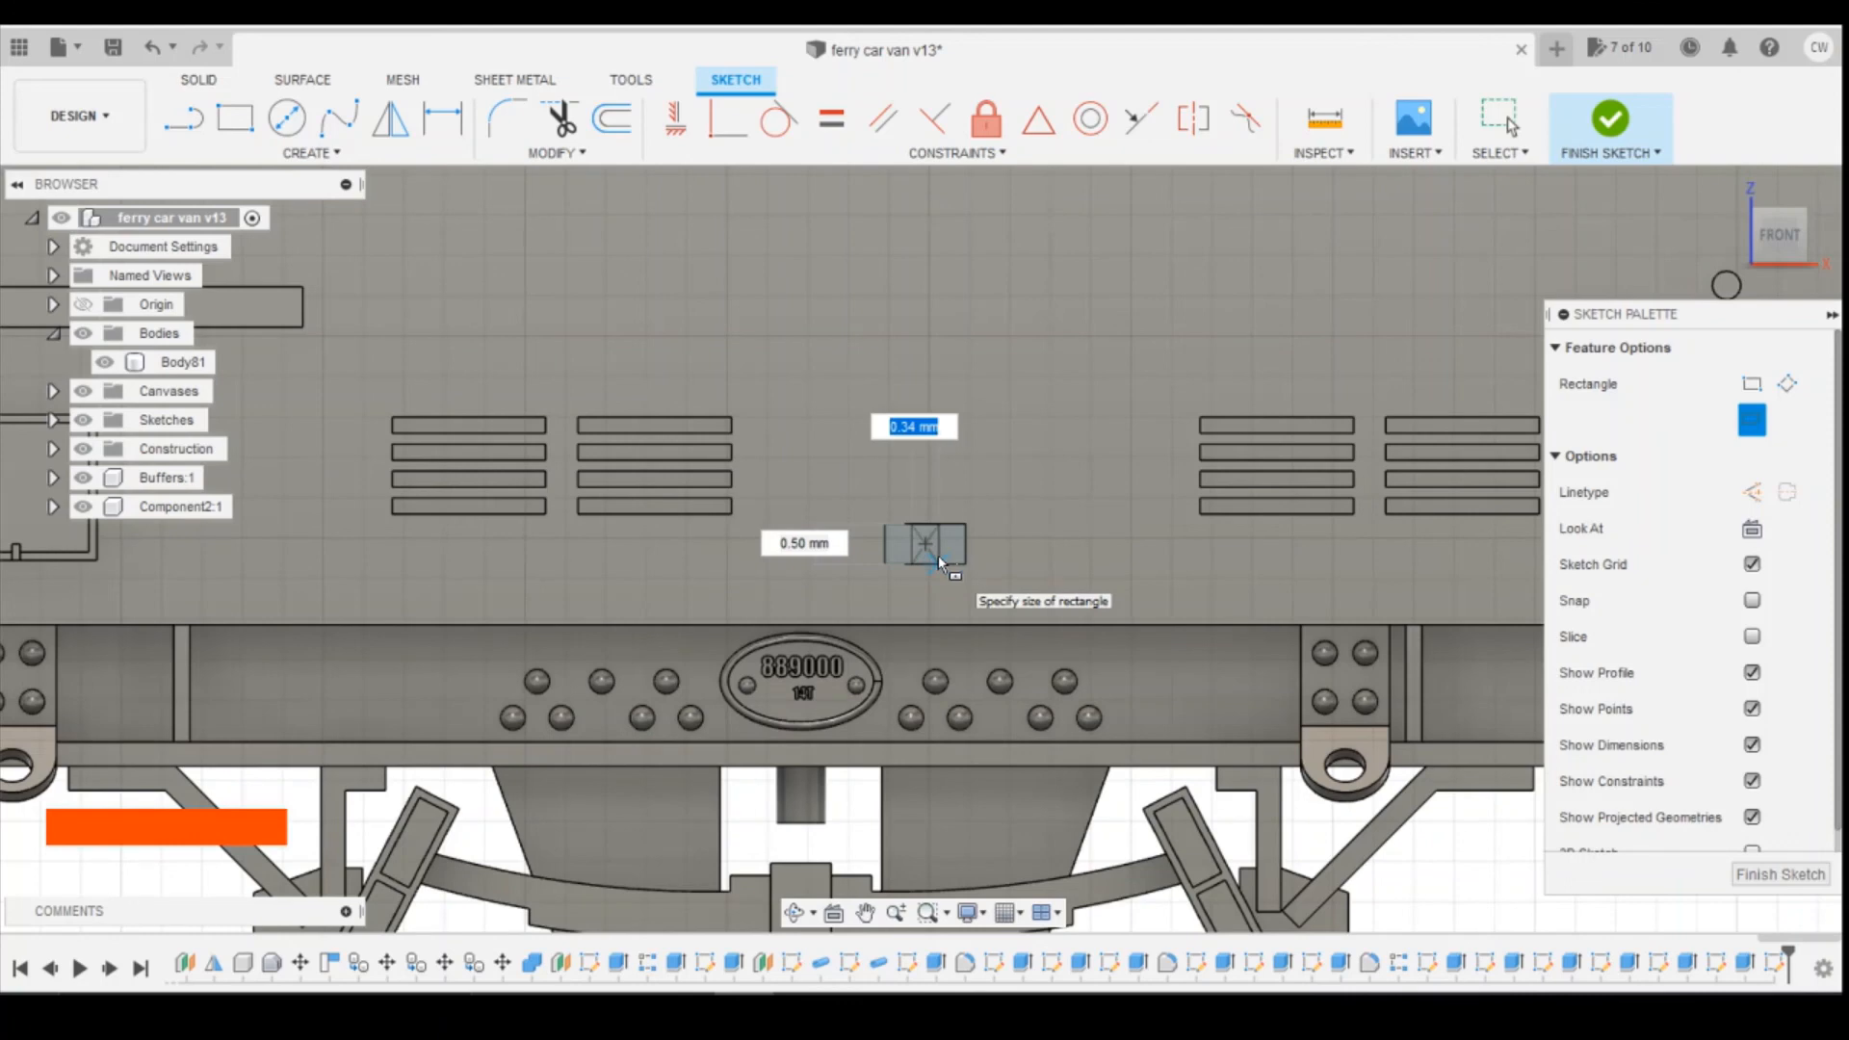
key(Tab)
text(0.5)
key(Tab)
text(0.5)
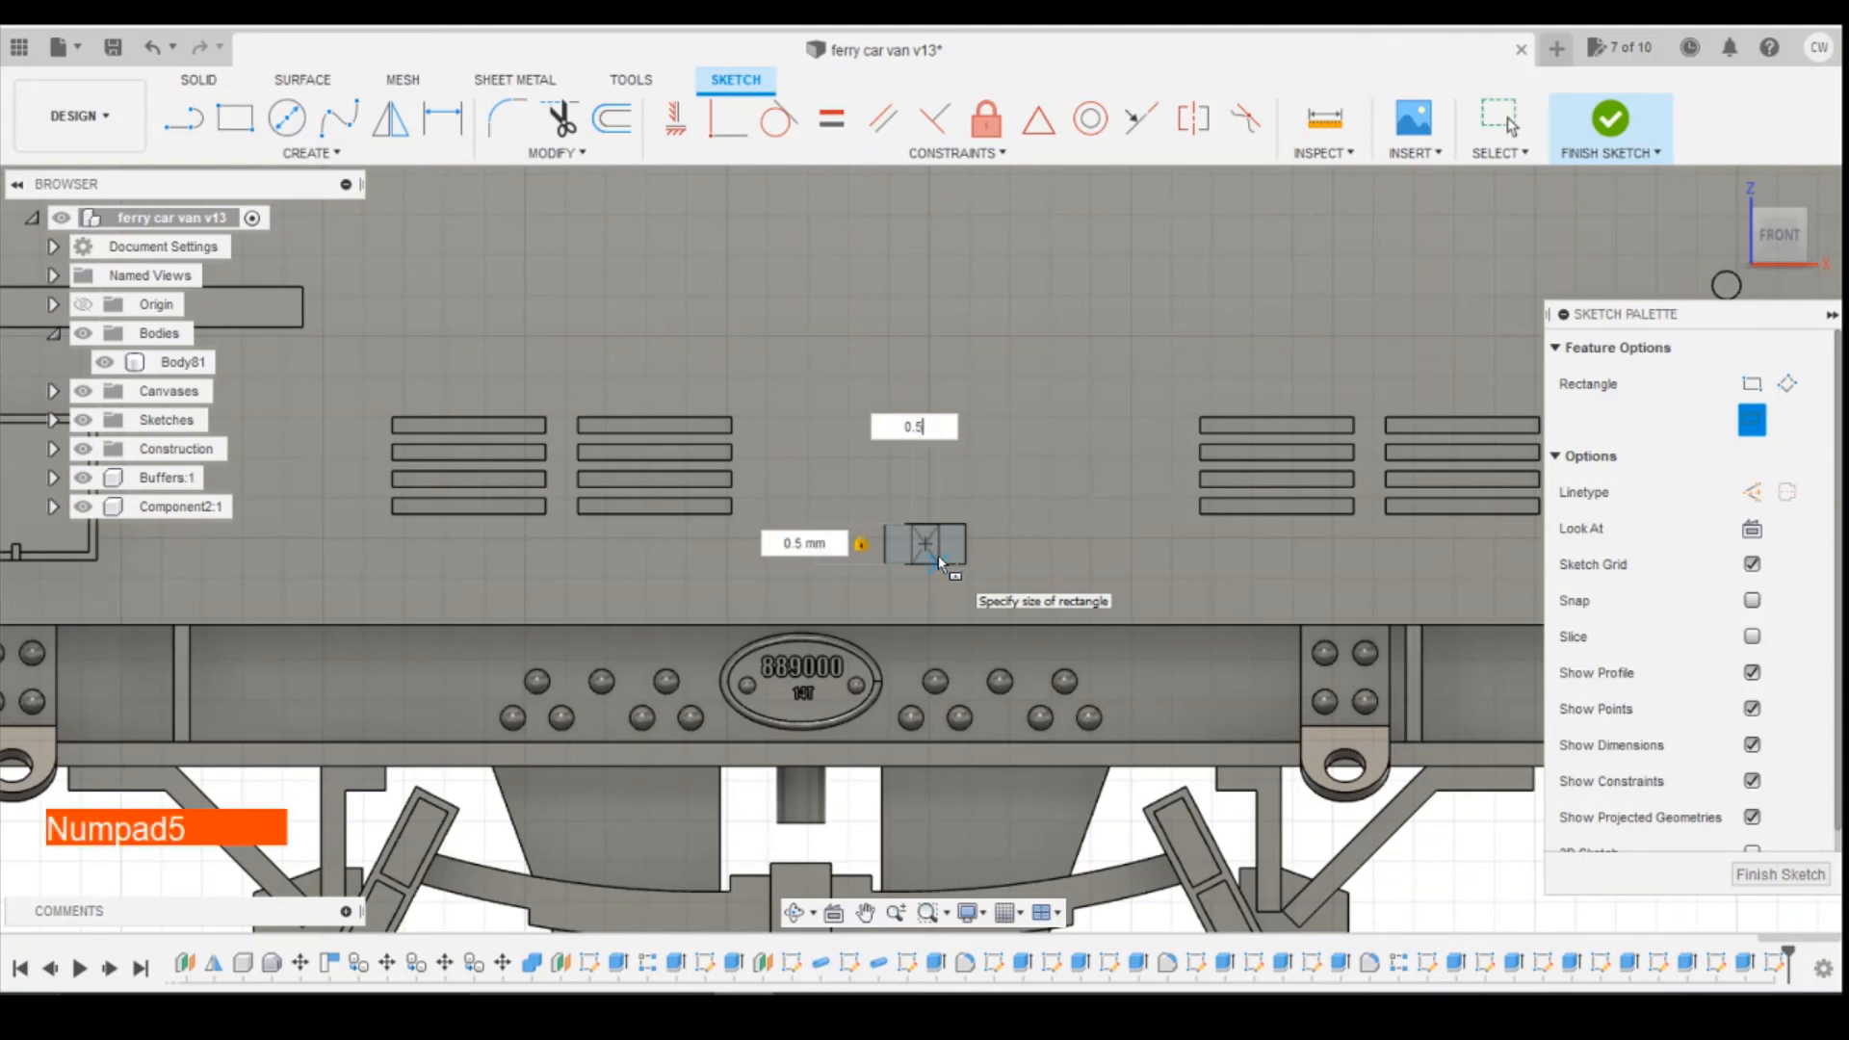
key(Return)
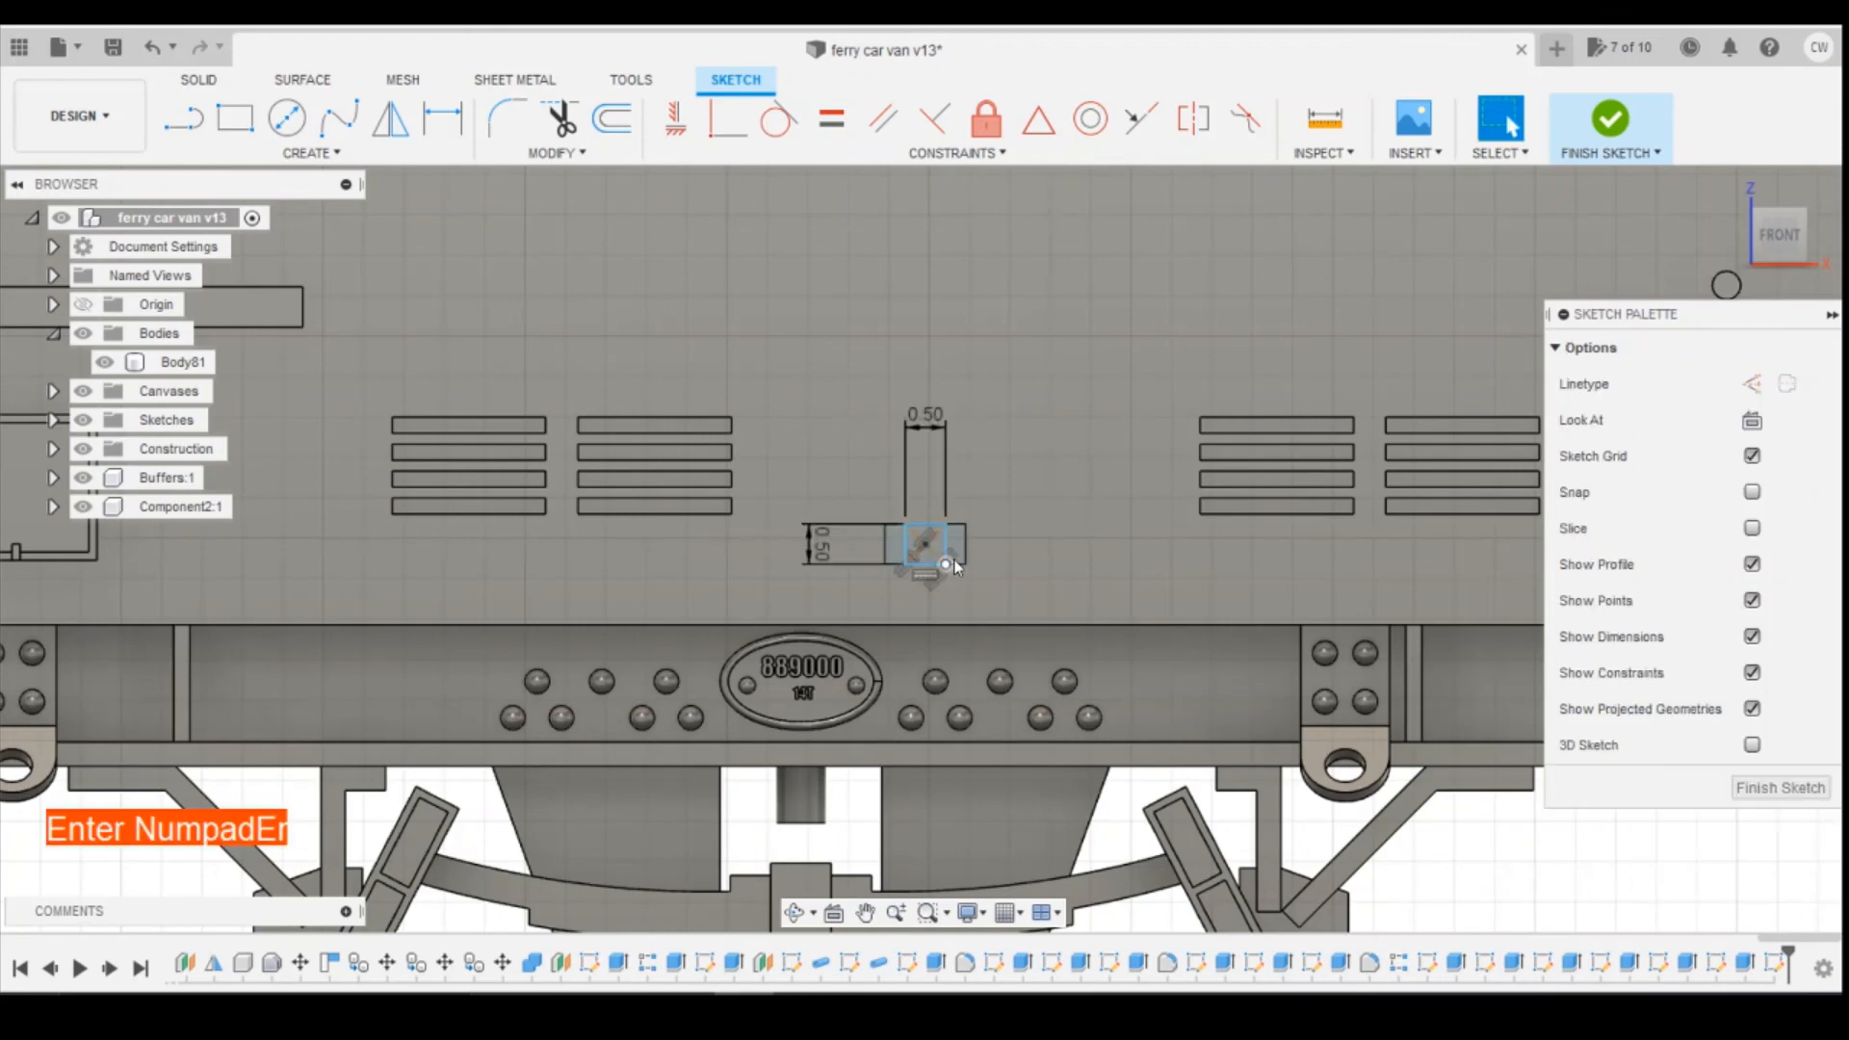
Extrude the 0.5 mm square 0.3 mm outward from the small plate as a new body.
scroll(925, 555, up, 4)
right_click(922, 534)
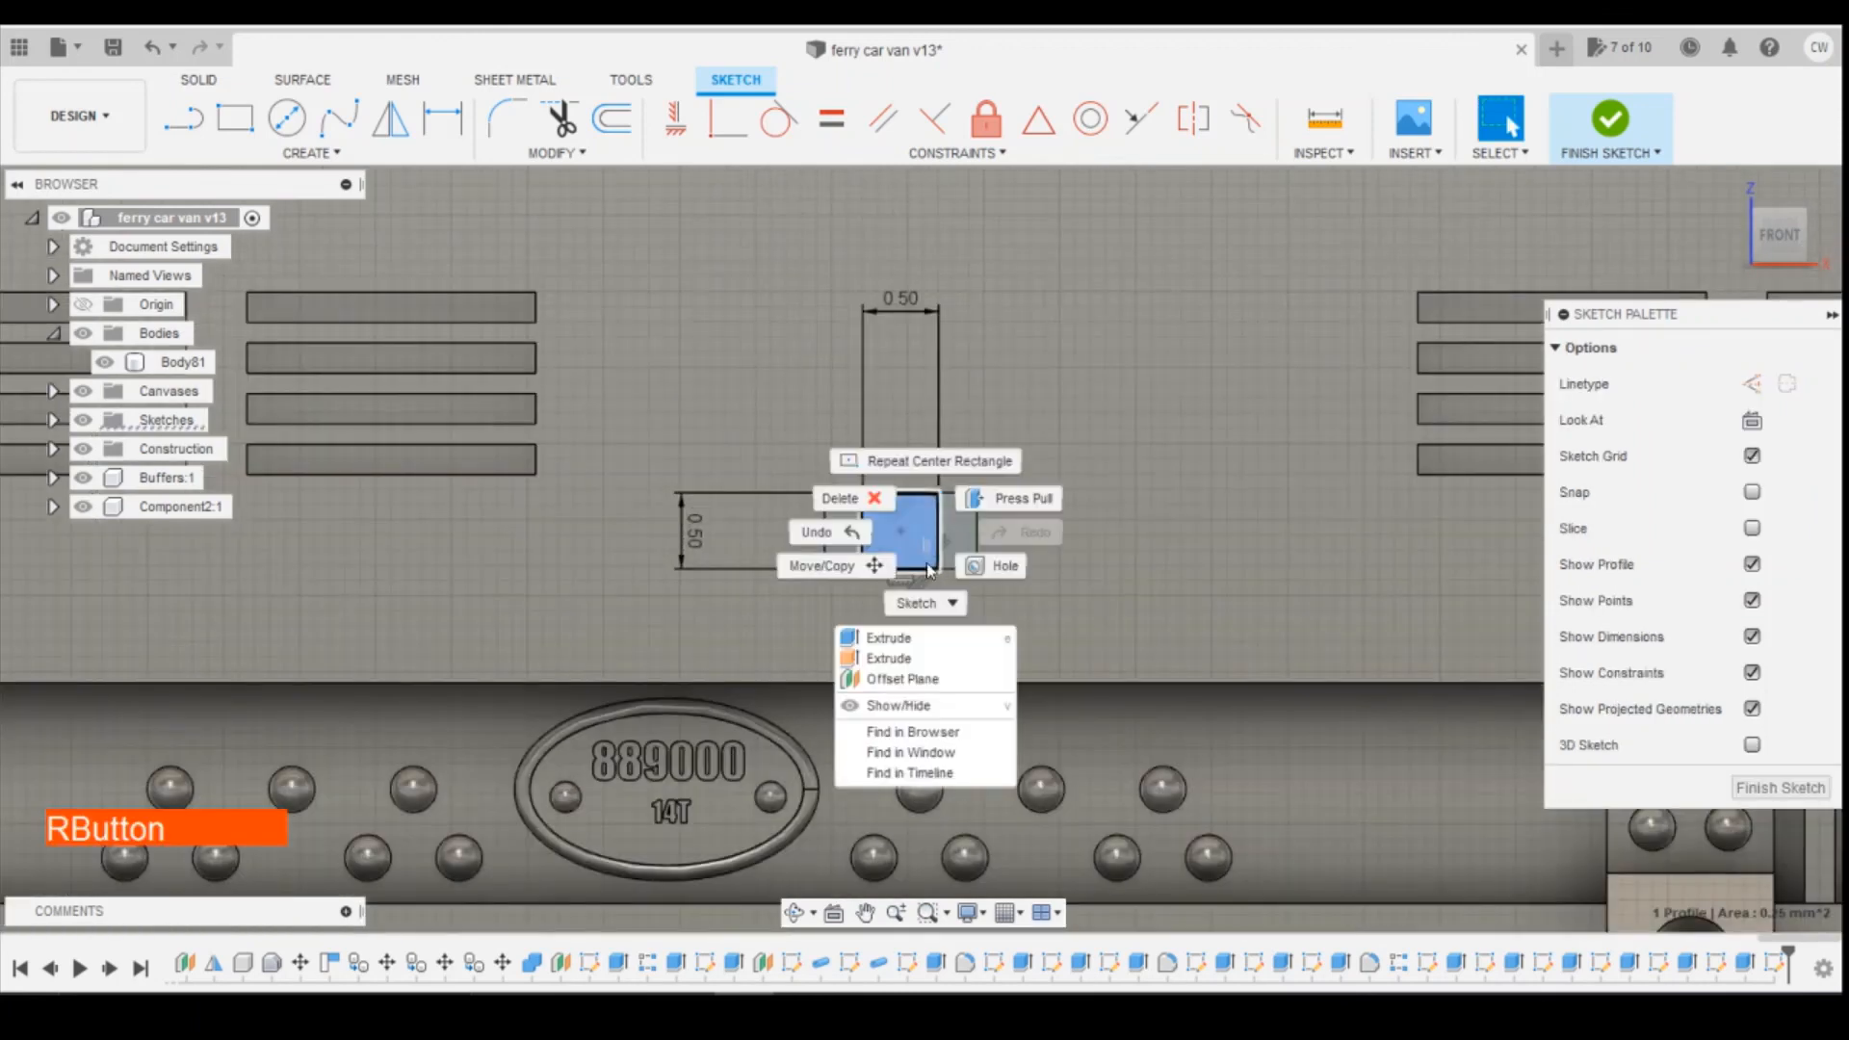
click(916, 639)
text(0.3)
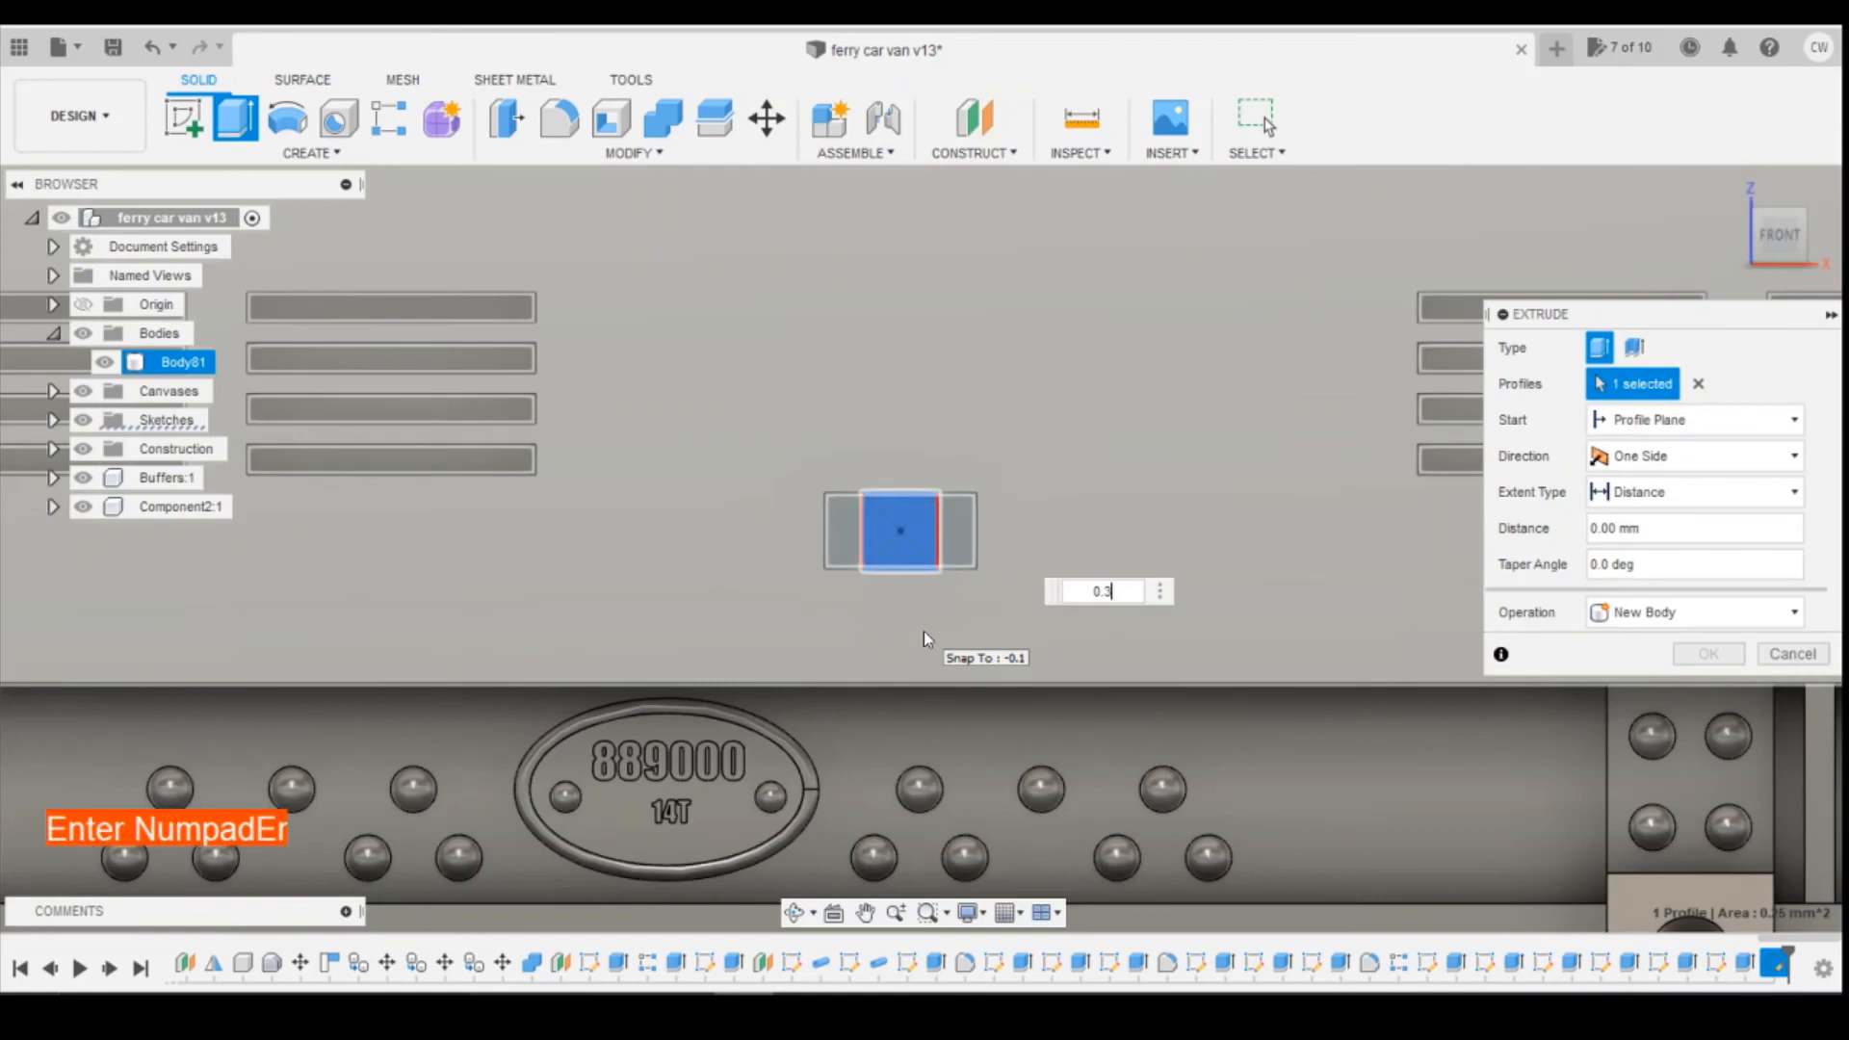
key(Return)
Inspect the small bracket at an angle and compare it with the van reference photo in the photo viewer.
click(1775, 237)
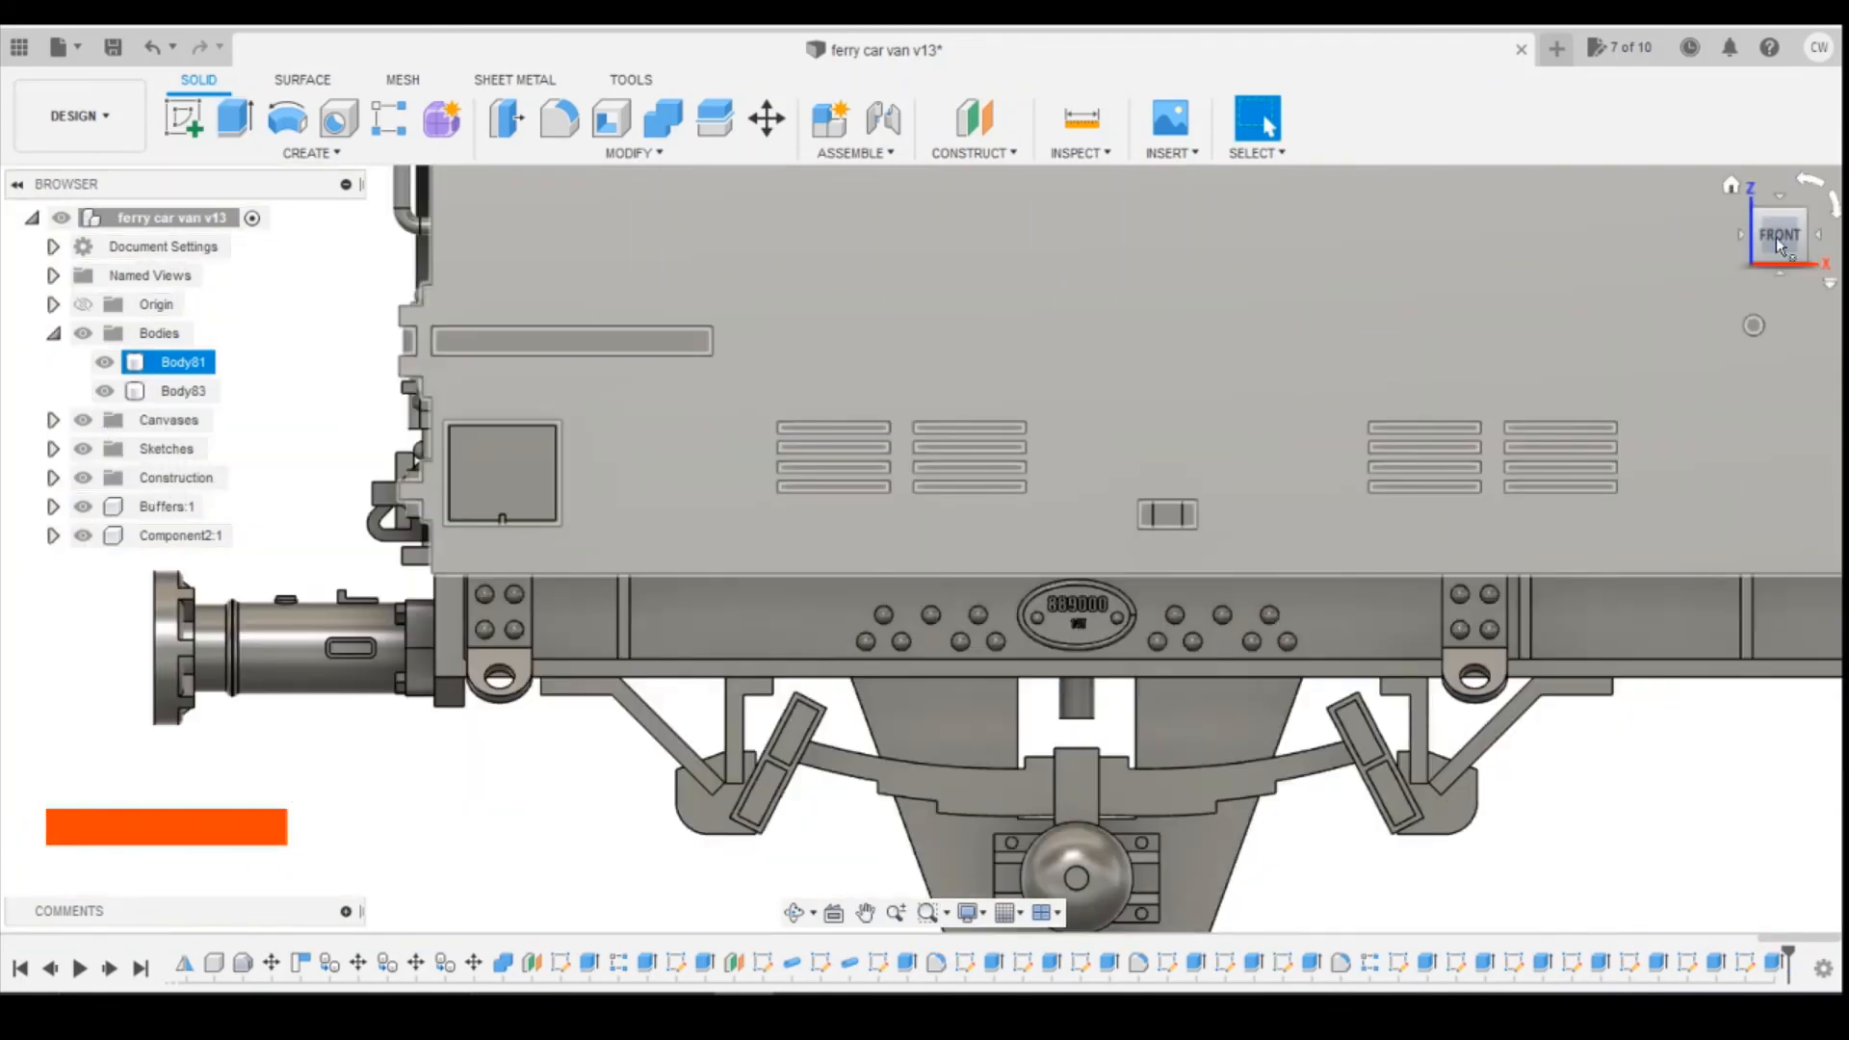
drag(1795, 252, 1834, 266)
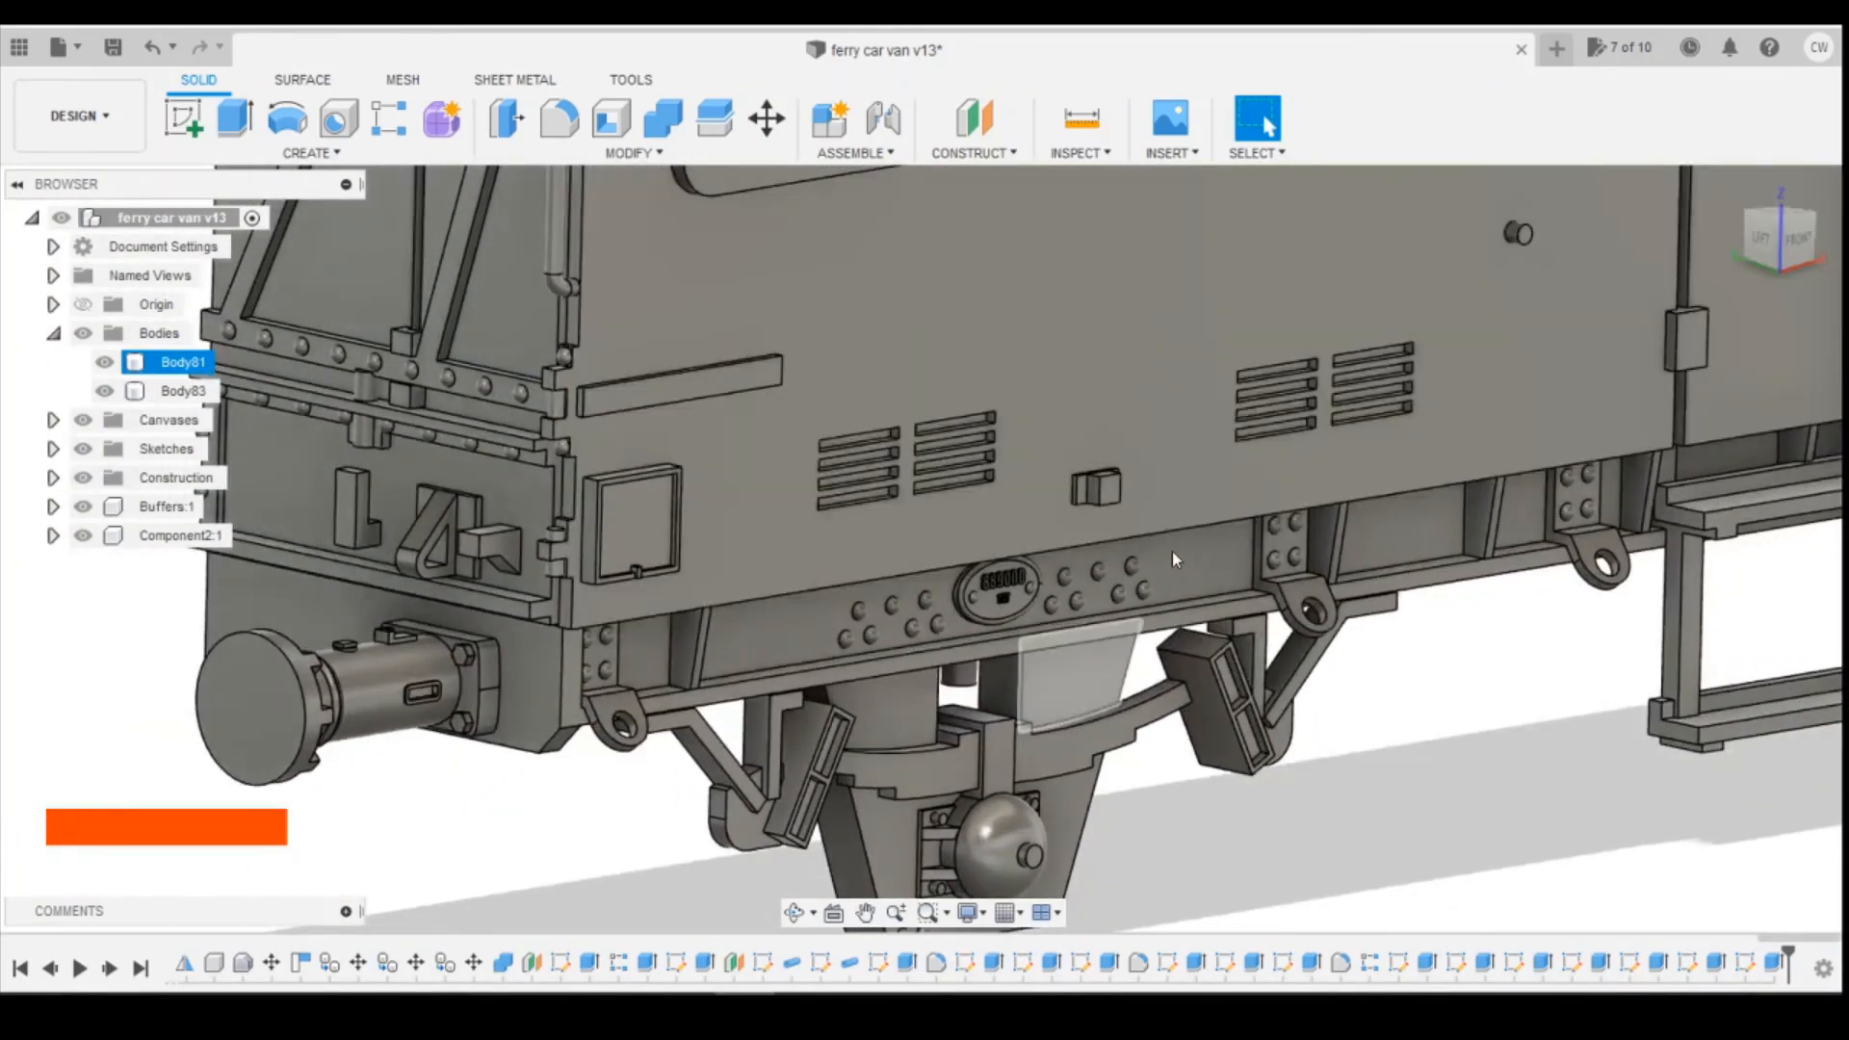
click(803, 996)
click(895, 953)
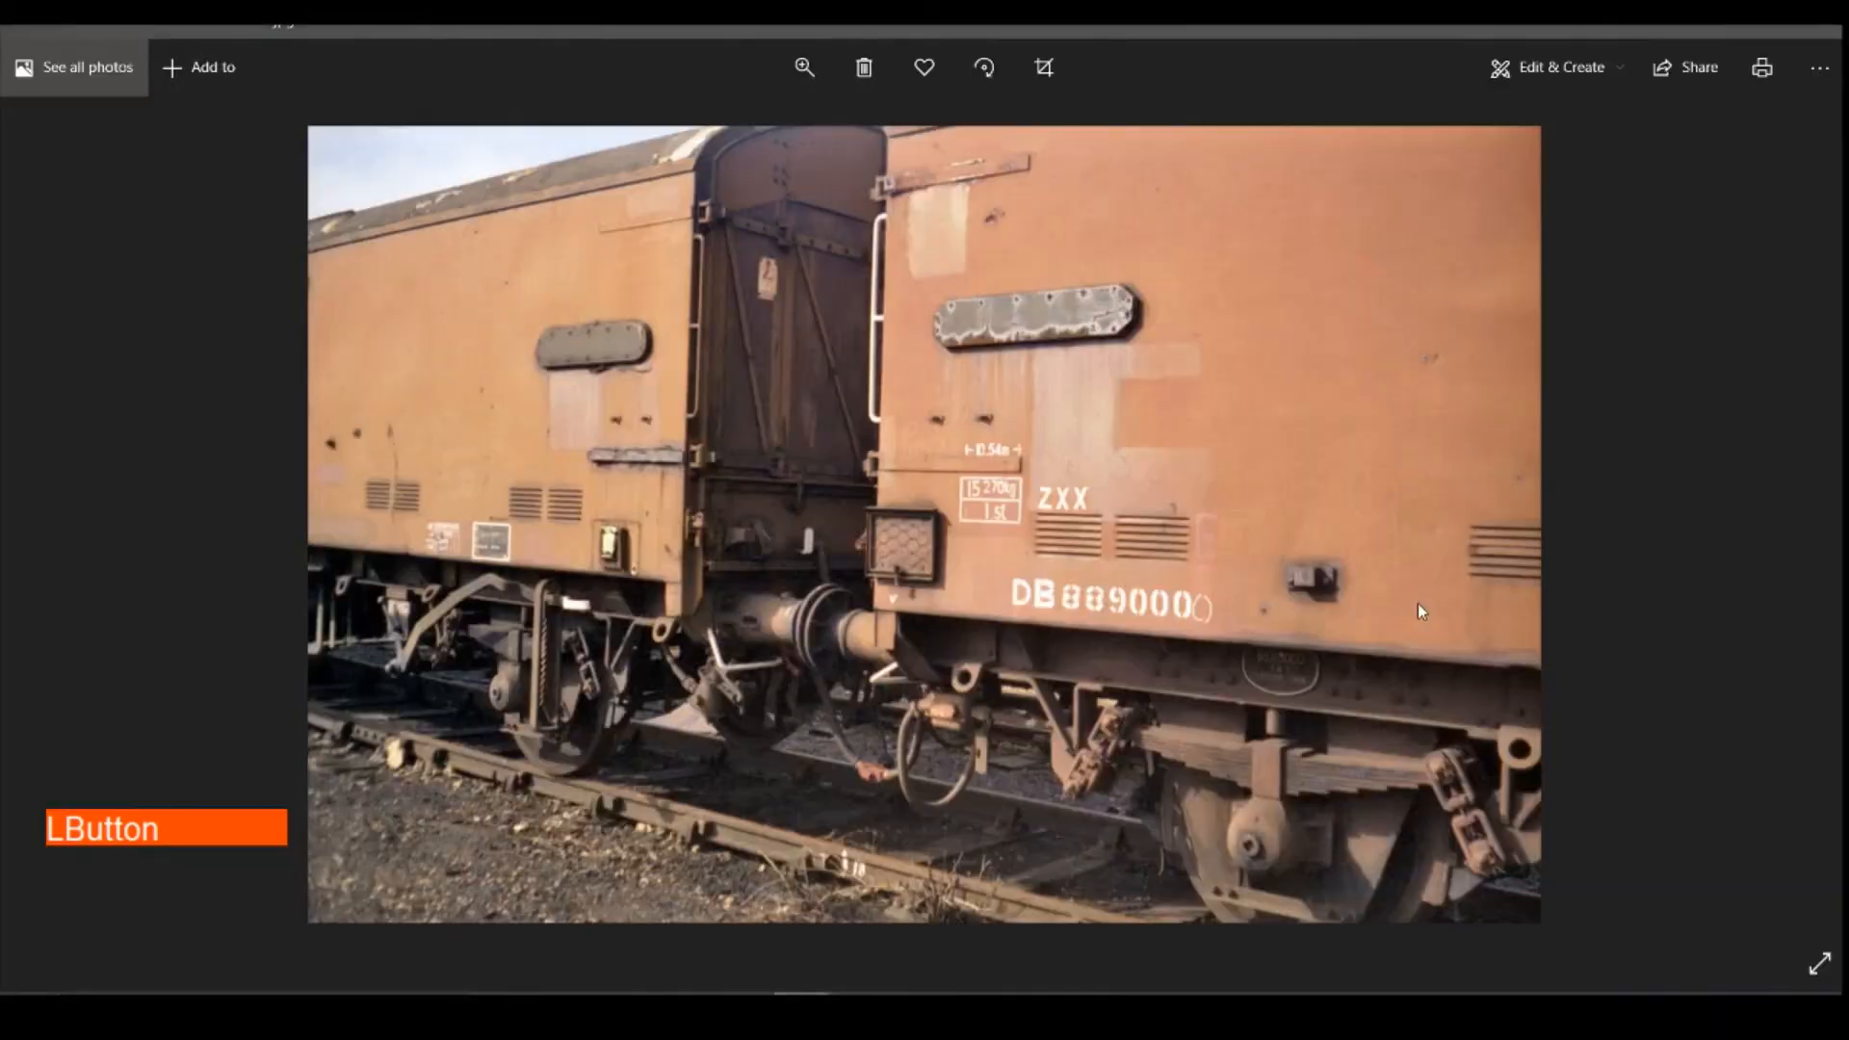
click(745, 995)
Examine the whole van model, including its roof, doors, vents and underframe.
click(1806, 253)
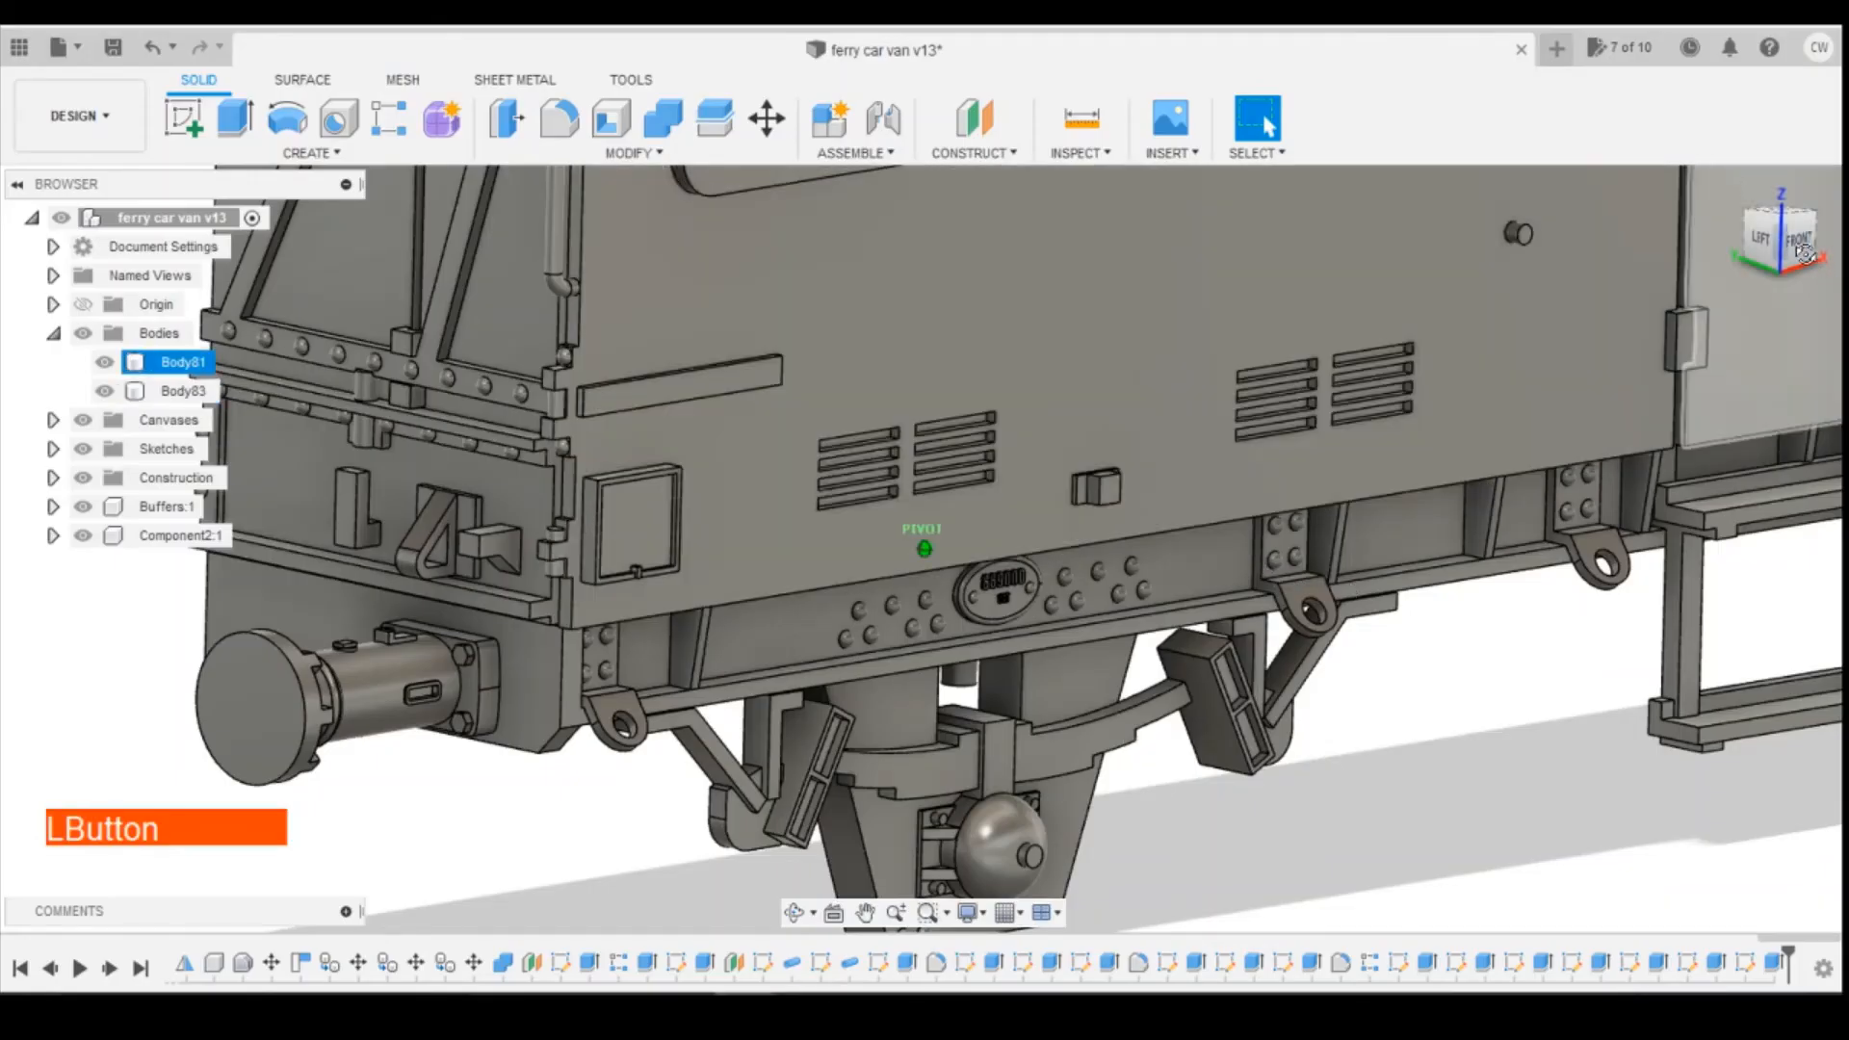
scroll(457, 629, down, 3)
scroll(1176, 491, up, 5)
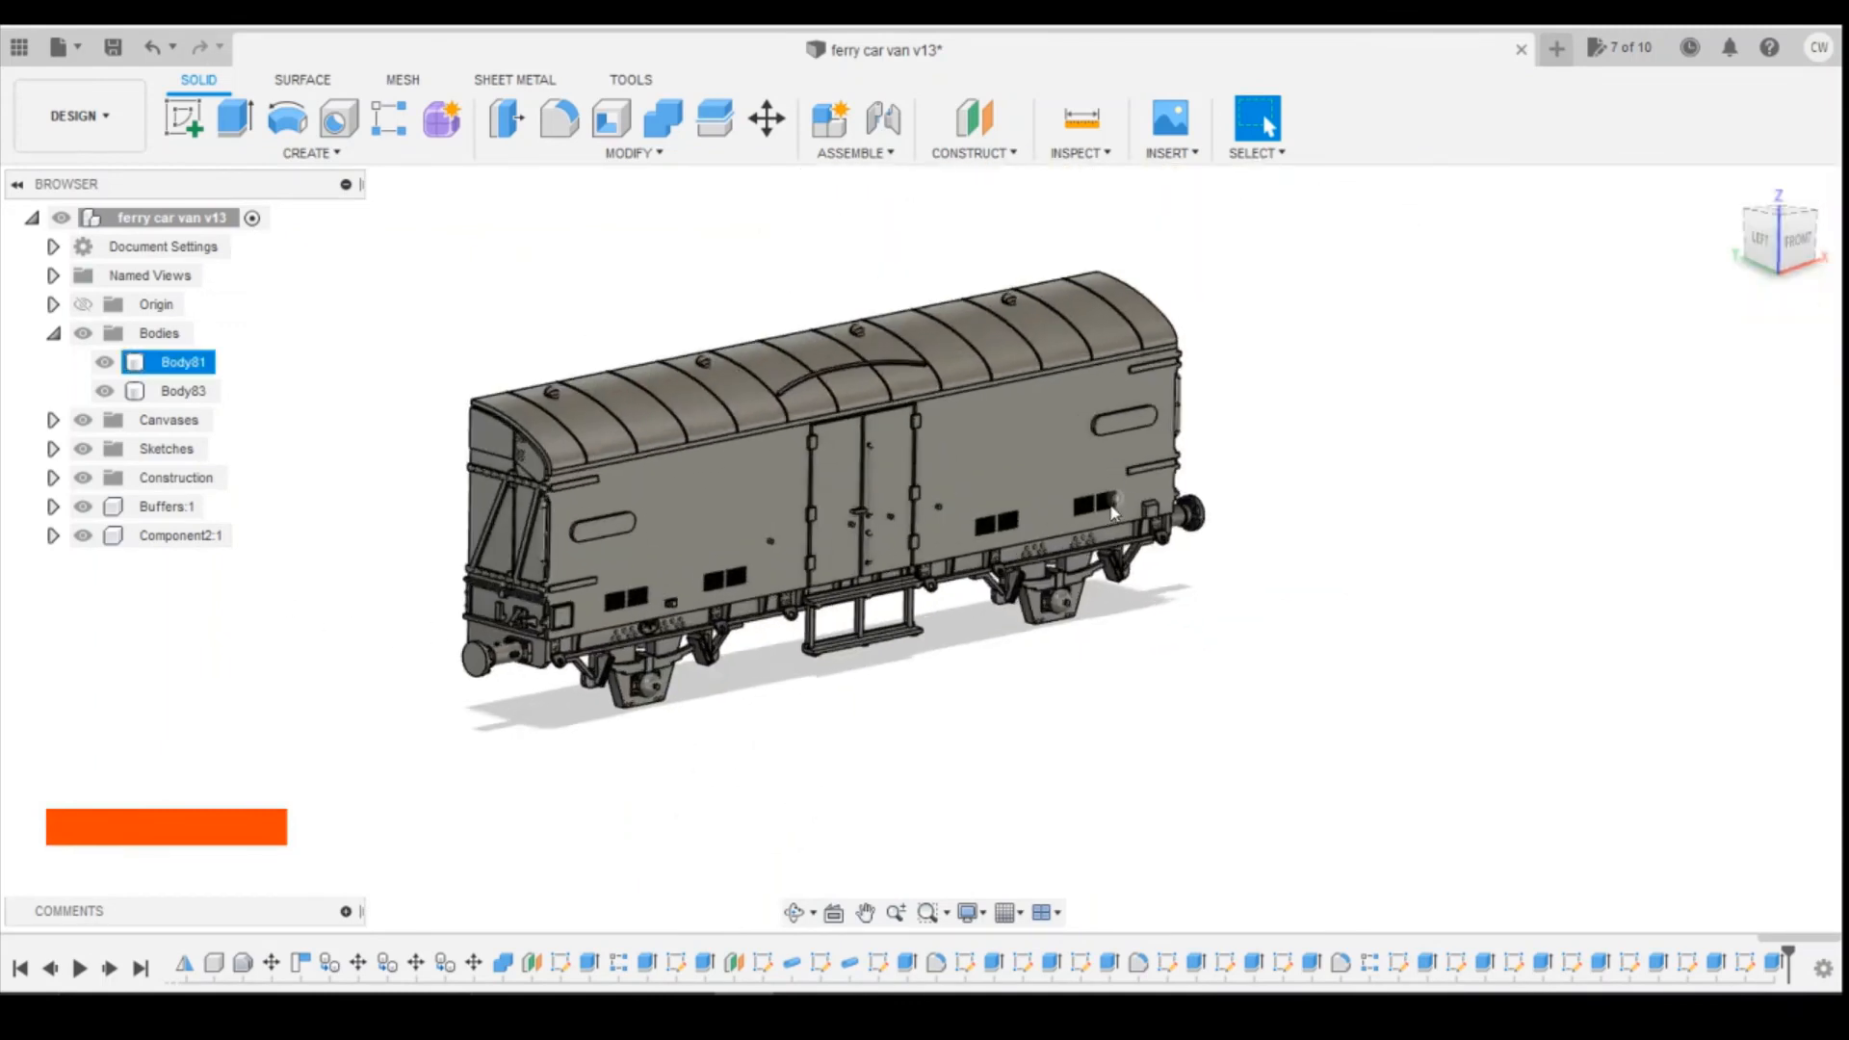
scroll(1325, 685, down, 5)
scroll(636, 605, up, 4)
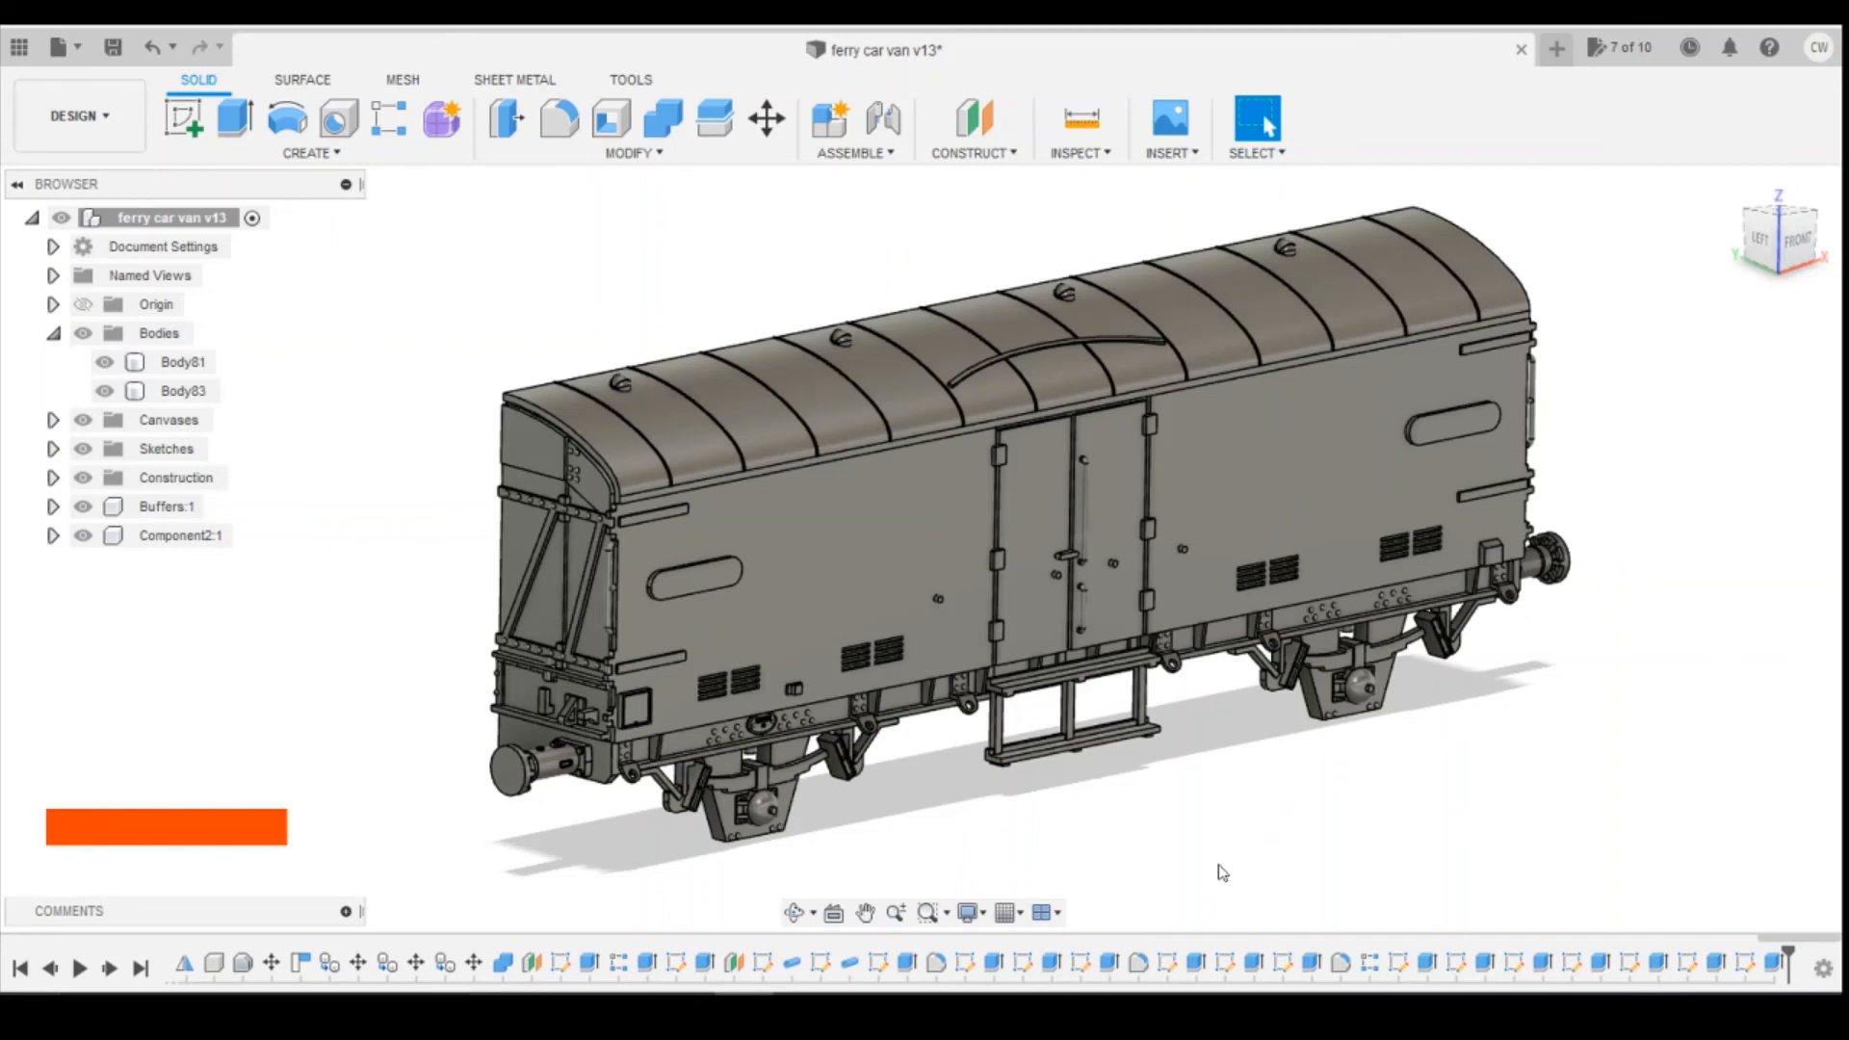
key(shift)
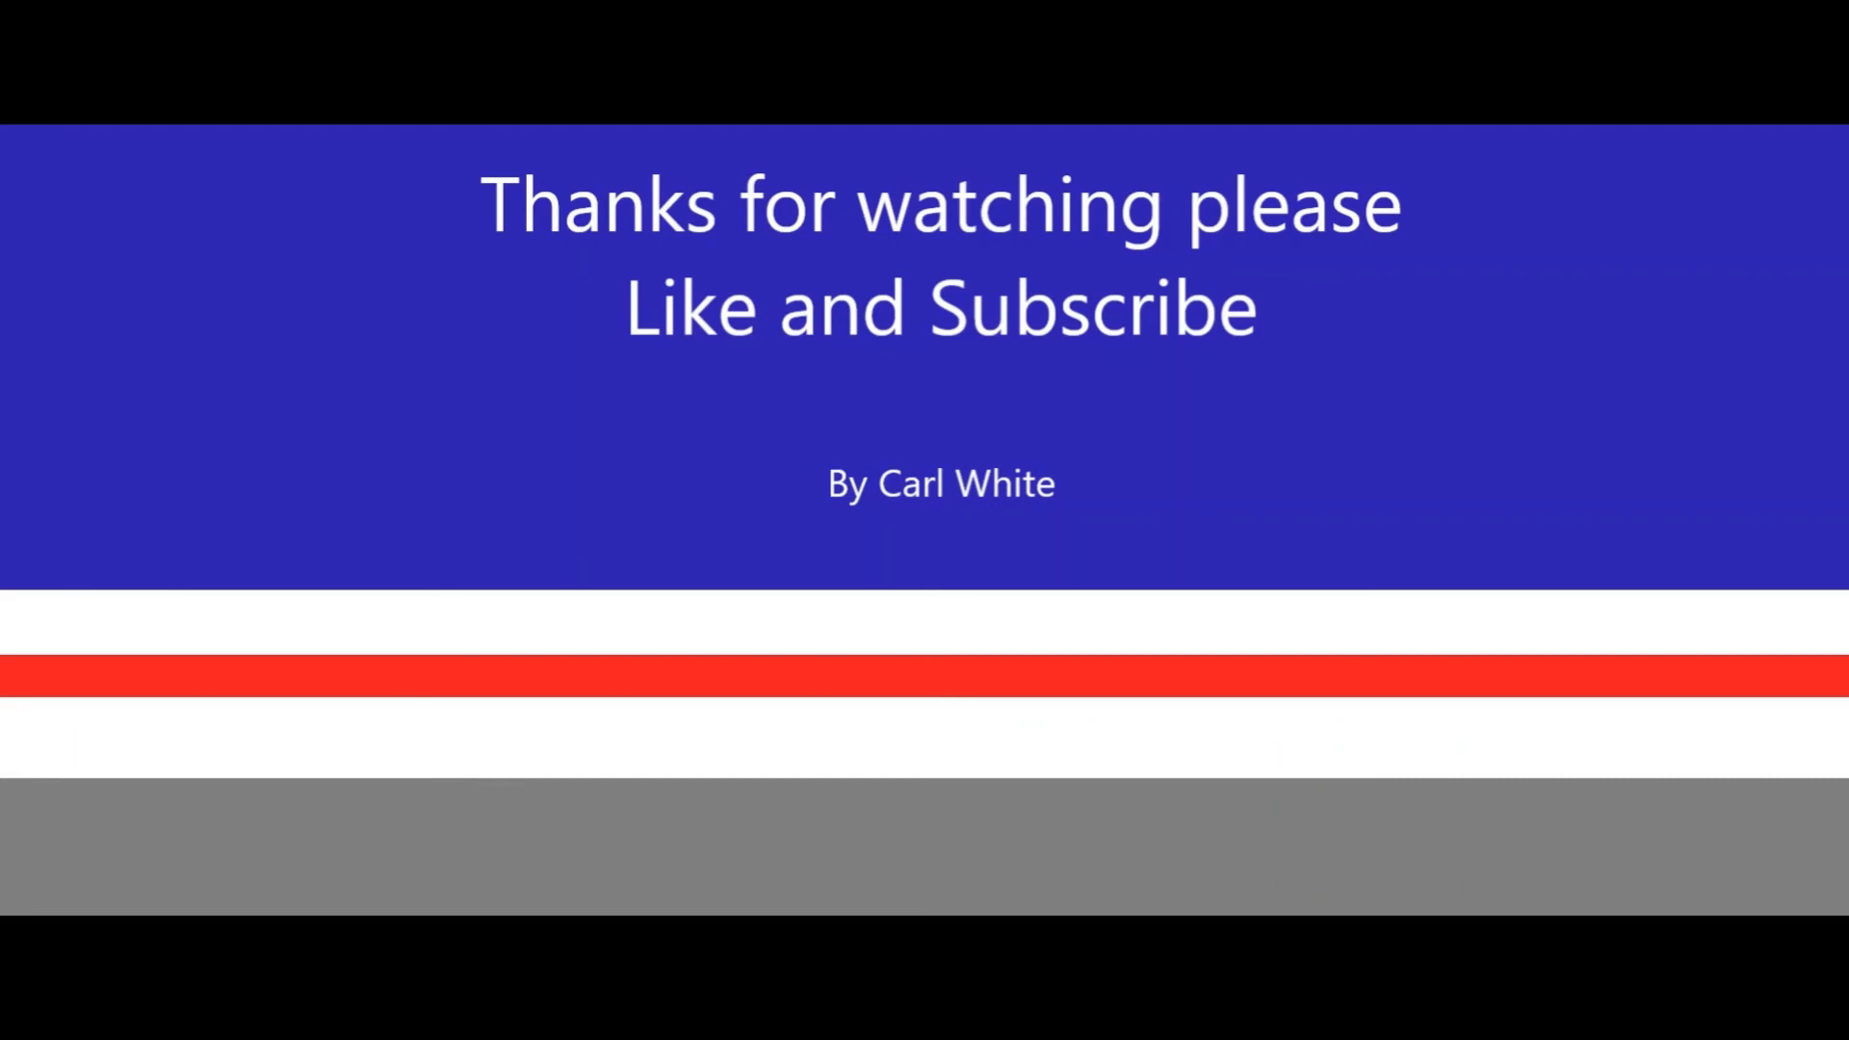